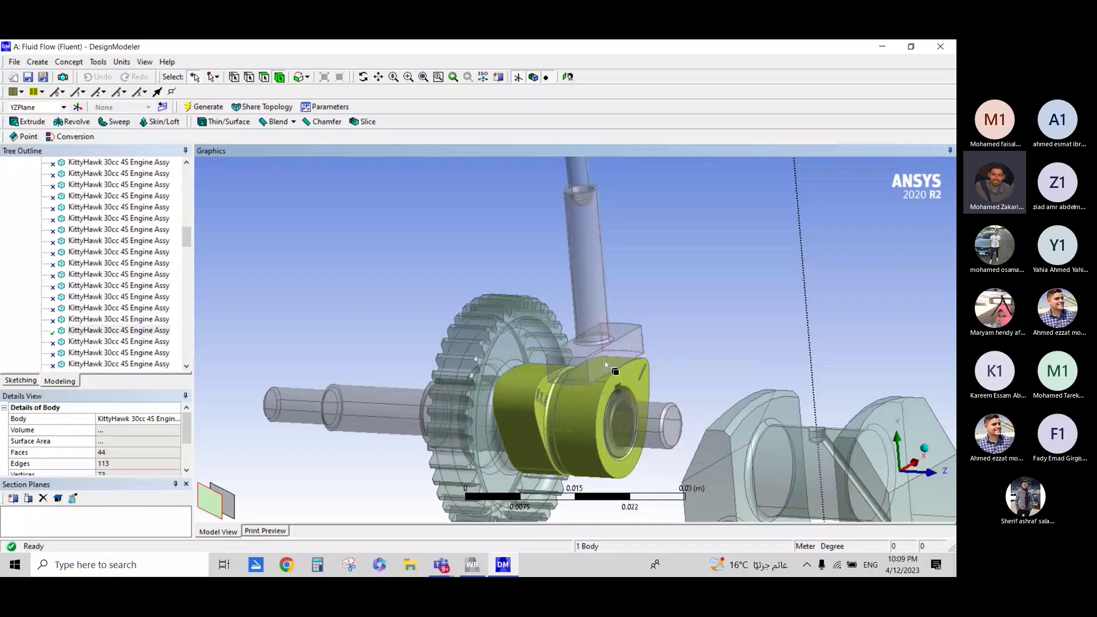
- Select the push rod and rocker arm, orbiting and panning to bring the valve train into view
mouse_move(699, 367)
mouse_down()
mouse_move(649, 372)
mouse_move(717, 355)
mouse_move(757, 367)
mouse_up()
mouse_move(756, 367)
middle_down()
mouse_move(729, 338)
mouse_move(592, 337)
mouse_move(730, 353)
mouse_move(682, 375)
mouse_move(577, 285)
middle_up()
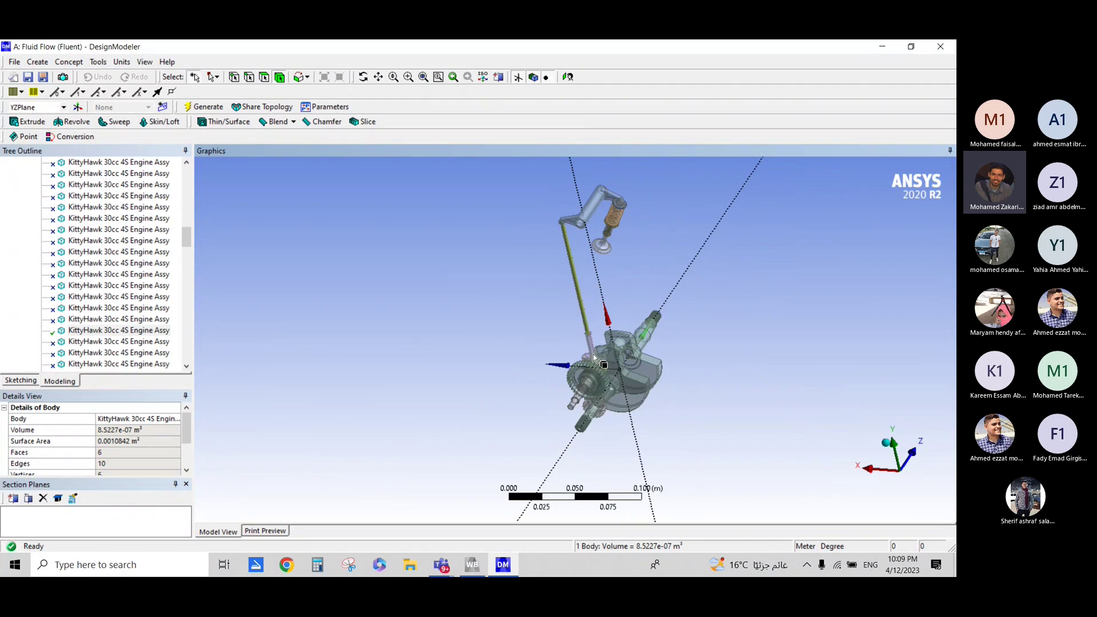
click(582, 308)
click(579, 217)
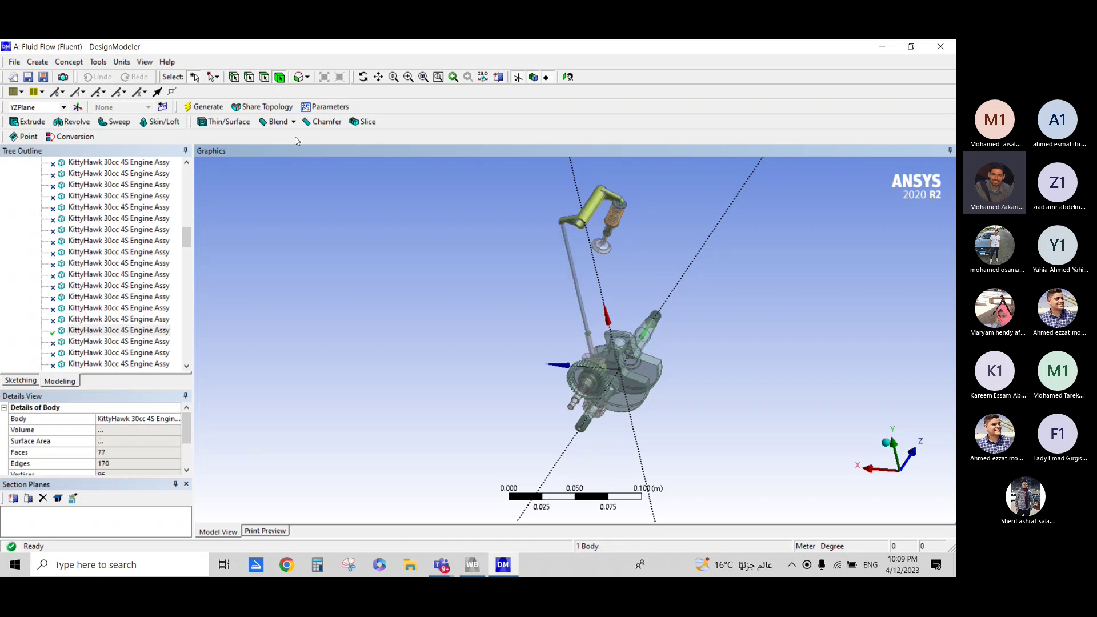
click(378, 77)
mouse_move(668, 257)
mouse_down()
mouse_move(632, 421)
mouse_move(591, 413)
mouse_up()
mouse_move(590, 412)
middle_down()
mouse_move(666, 374)
mouse_move(485, 406)
middle_up()
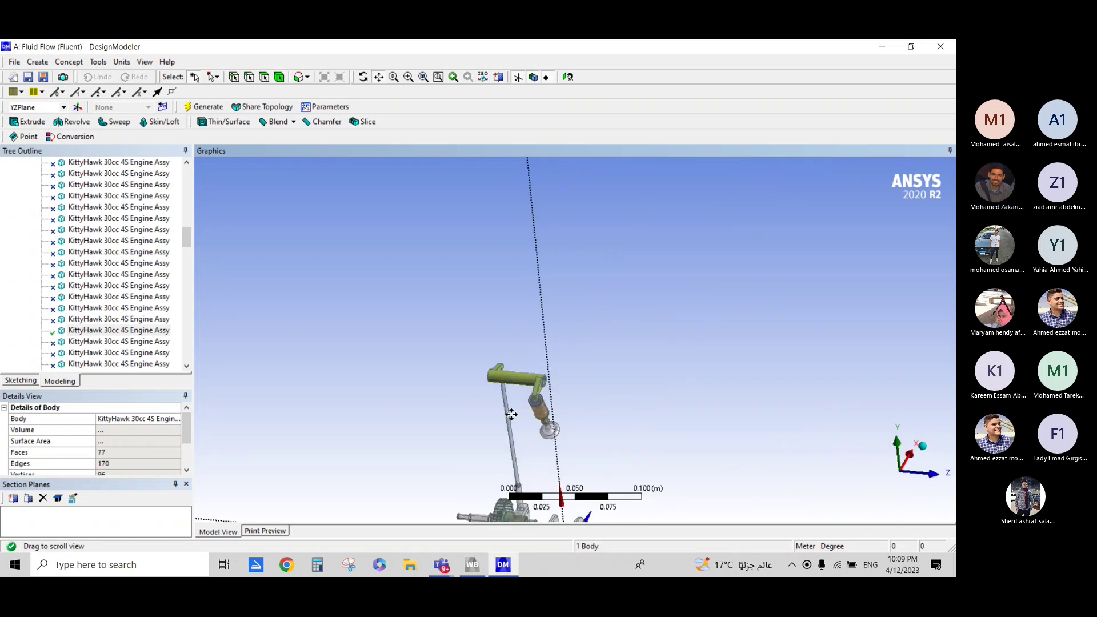
middle_drag(510, 351, 492, 343)
scroll(616, 376, up, 2)
middle_drag(615, 376, 533, 300)
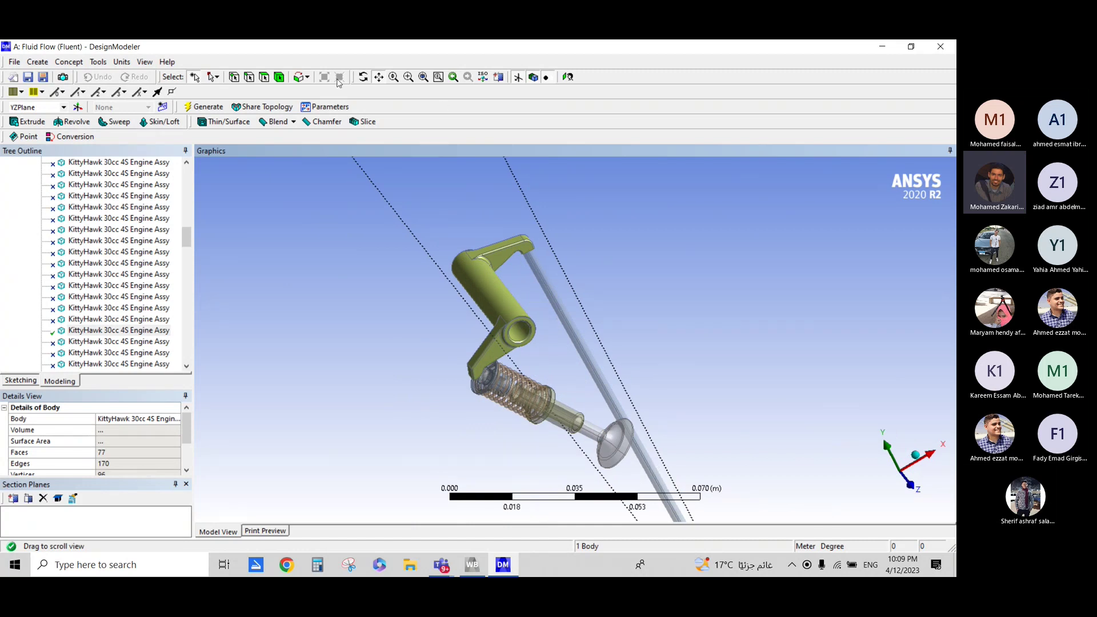
- Select the push rod, spring and valve, then orbit to a side view of the crankshaft
click(279, 76)
ctrl+click(586, 349)
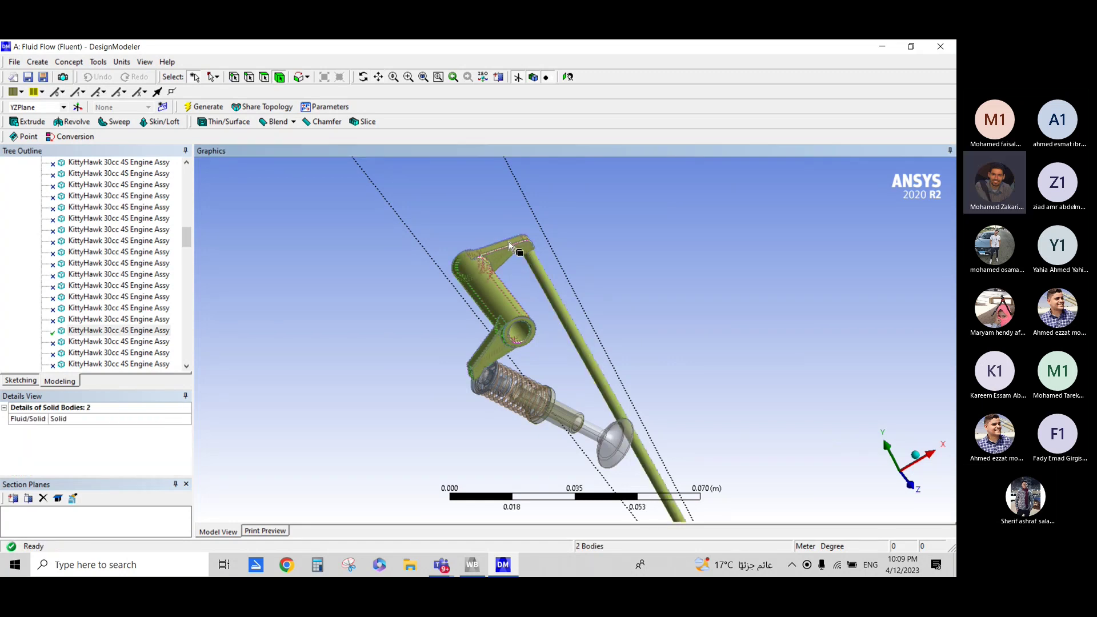
ctrl+click(517, 403)
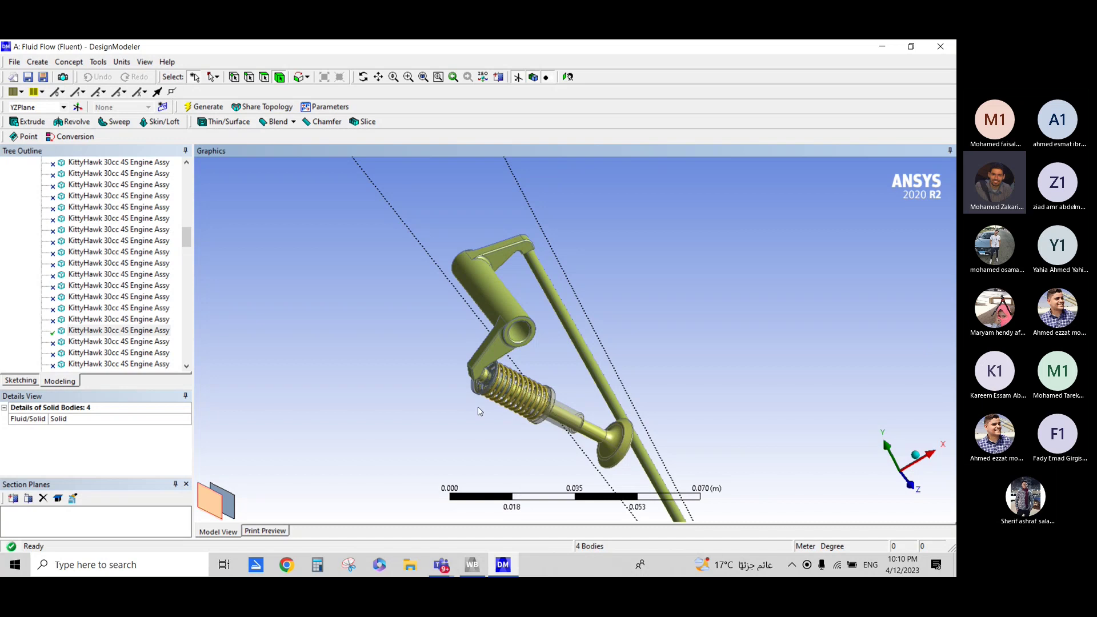
click(561, 423)
mouse_move(560, 423)
middle_down()
mouse_move(570, 425)
mouse_move(527, 292)
middle_up()
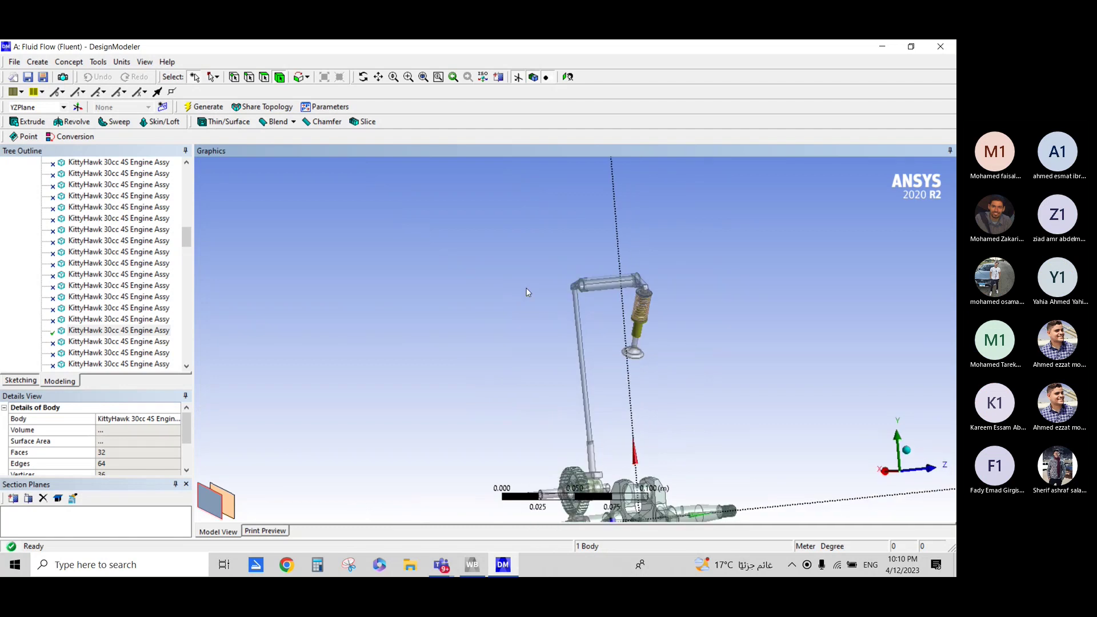
mouse_move(527, 292)
middle_down()
mouse_move(482, 345)
mouse_move(558, 360)
mouse_move(502, 344)
mouse_move(502, 362)
mouse_move(497, 337)
middle_up()
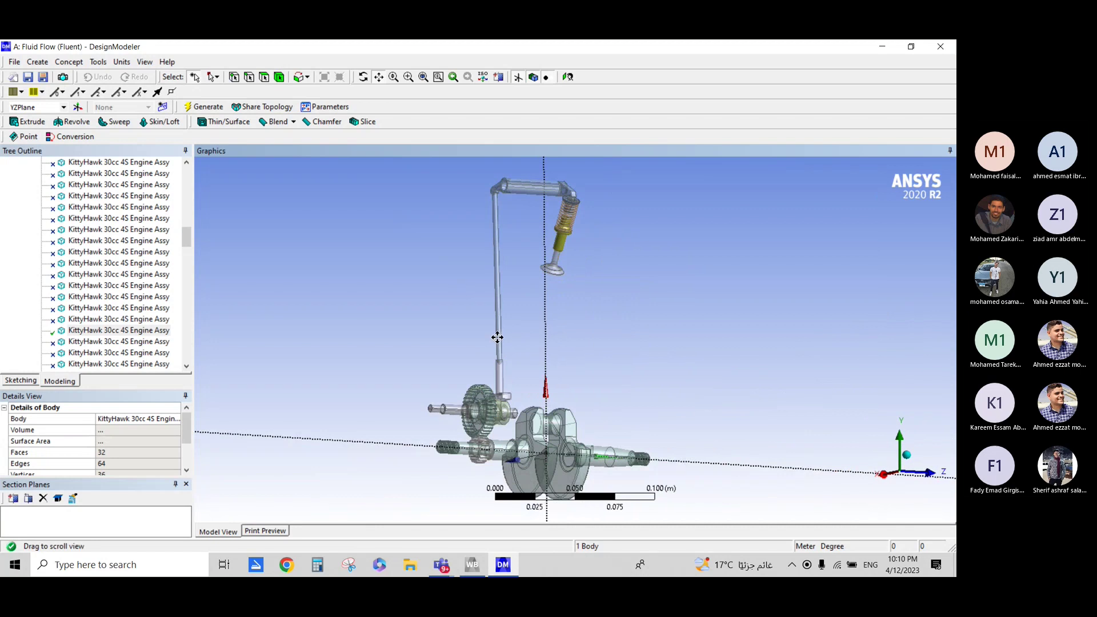
scroll(497, 338, up, 3)
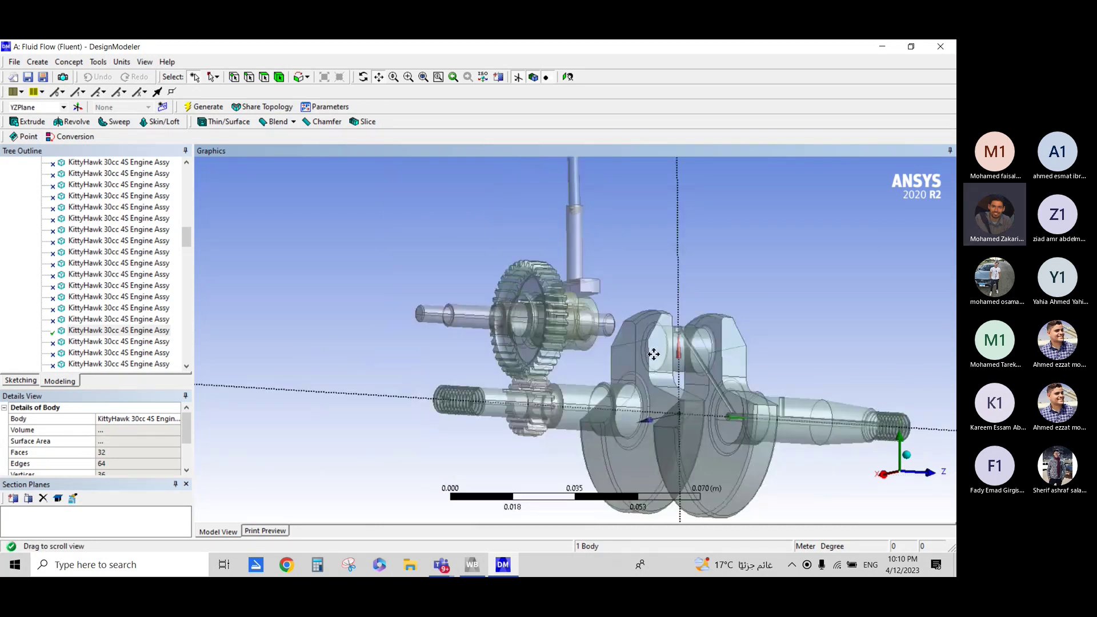
middle_drag(653, 354, 615, 381)
- With the body filter on, hide the crankshaft with F9 and select the small lower gear
click(280, 79)
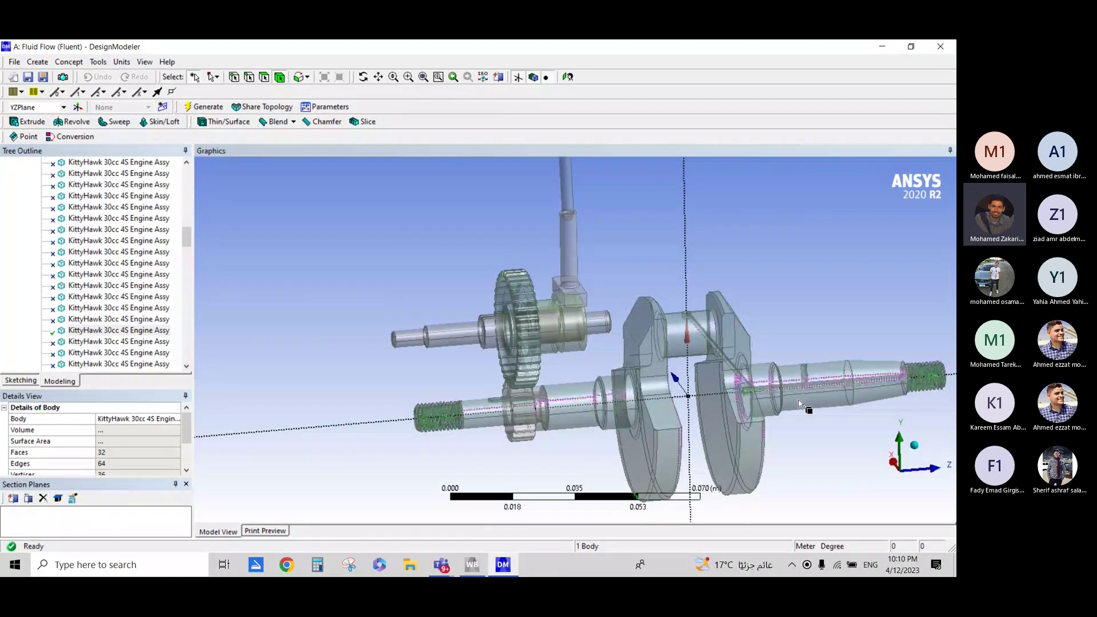
click(639, 414)
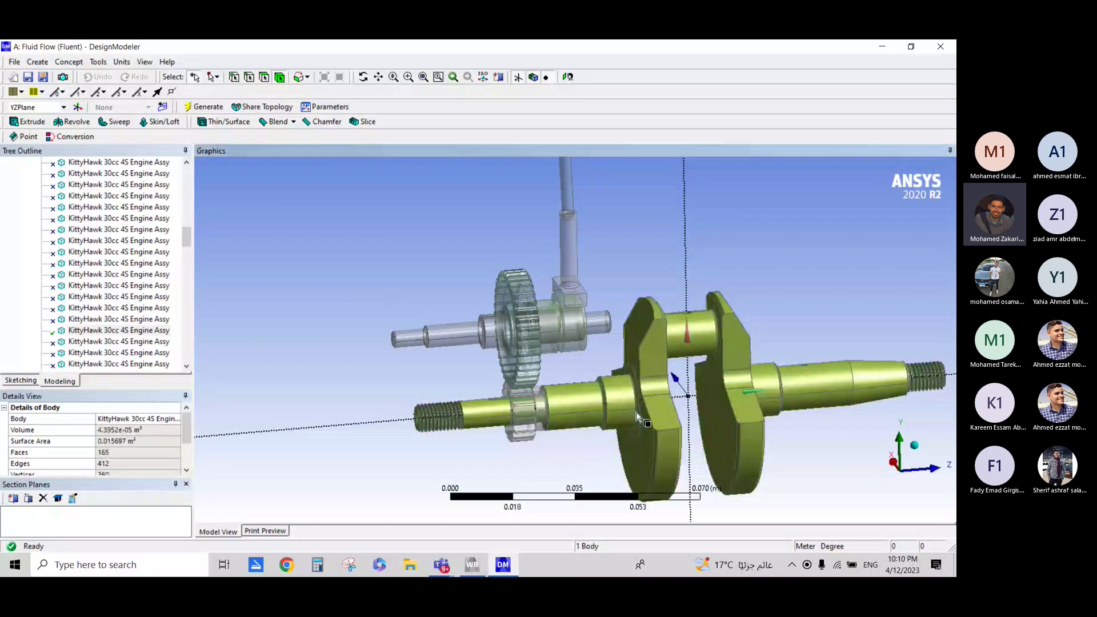
key(F9)
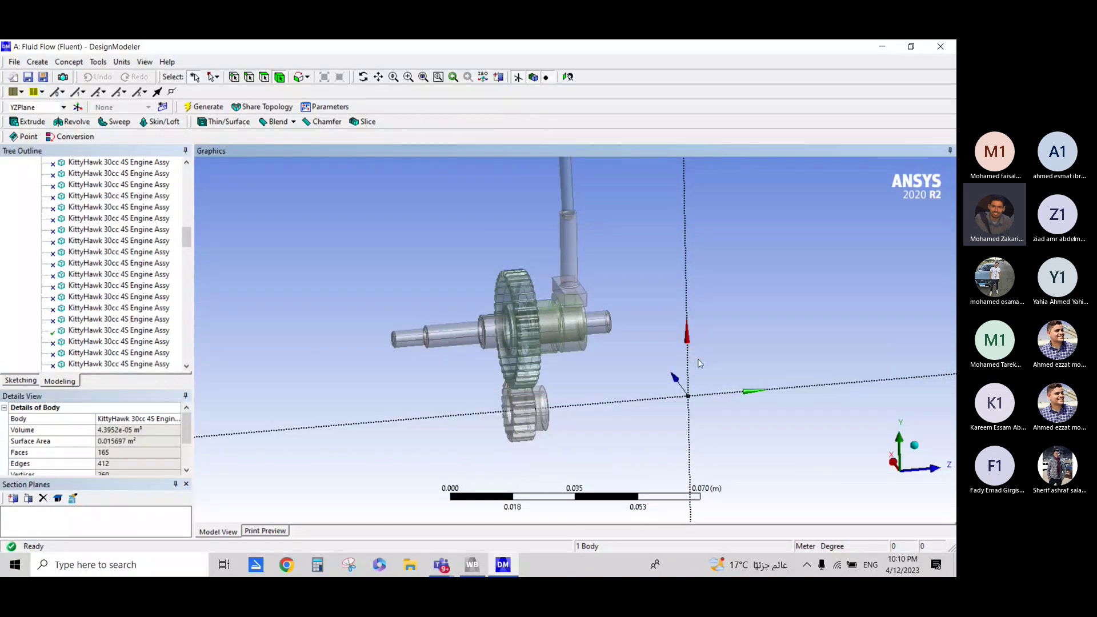
middle_drag(638, 416, 619, 388)
click(619, 388)
- Suppress the small lower gear body and orbit around the camshaft gear
right_click(619, 389)
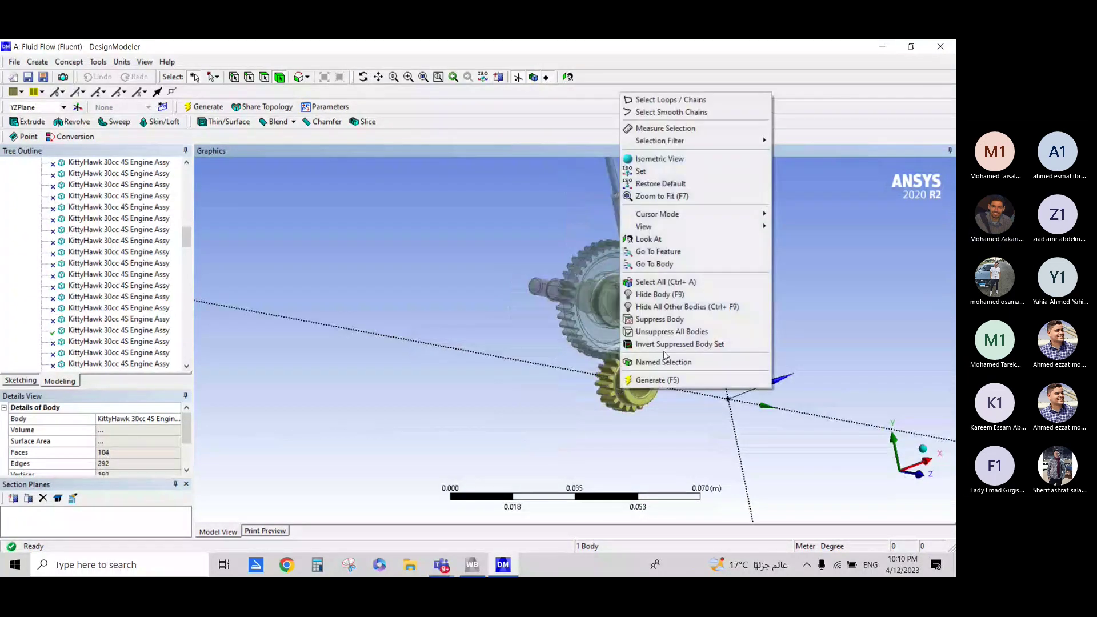
click(662, 323)
mouse_move(648, 423)
middle_down()
mouse_move(786, 420)
mouse_move(758, 432)
middle_up()
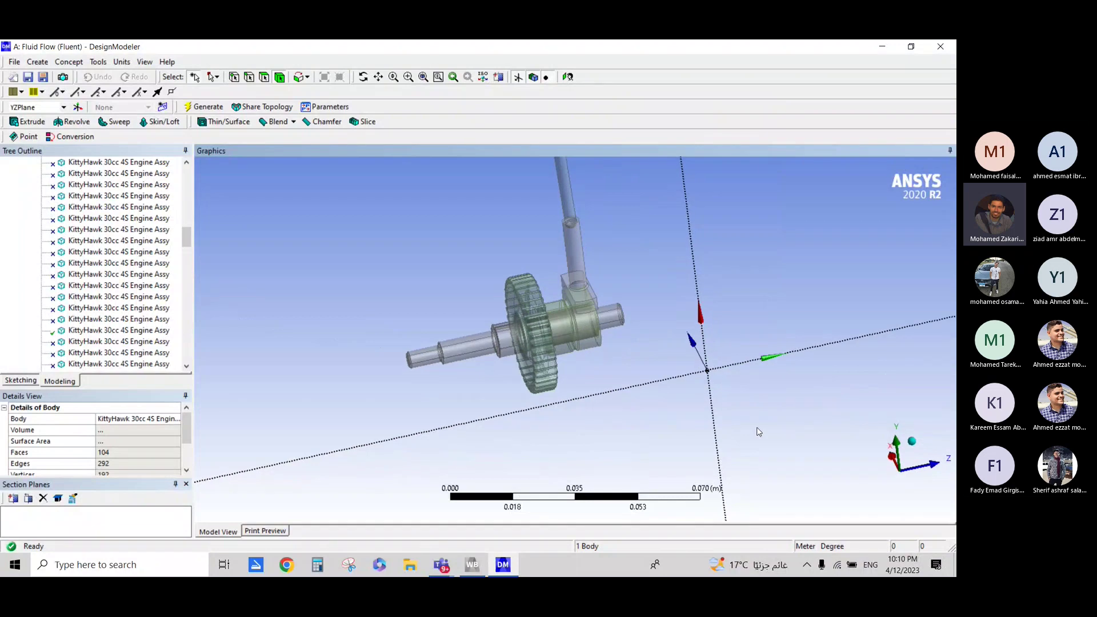
scroll(584, 403, up, 3)
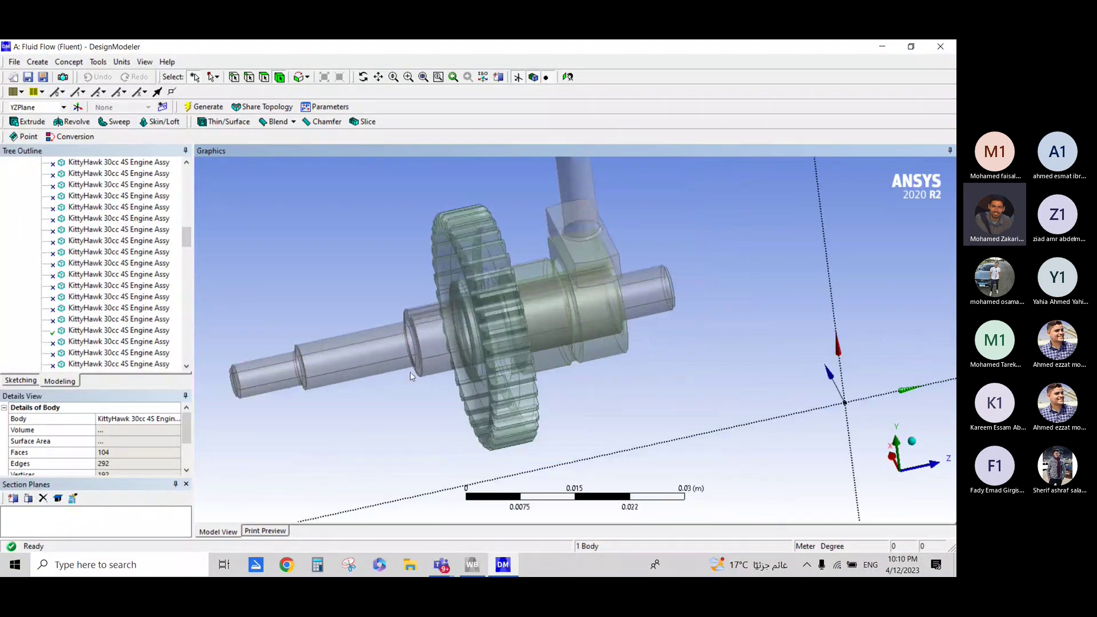
mouse_move(589, 370)
middle_down()
mouse_move(489, 339)
mouse_move(683, 334)
middle_up()
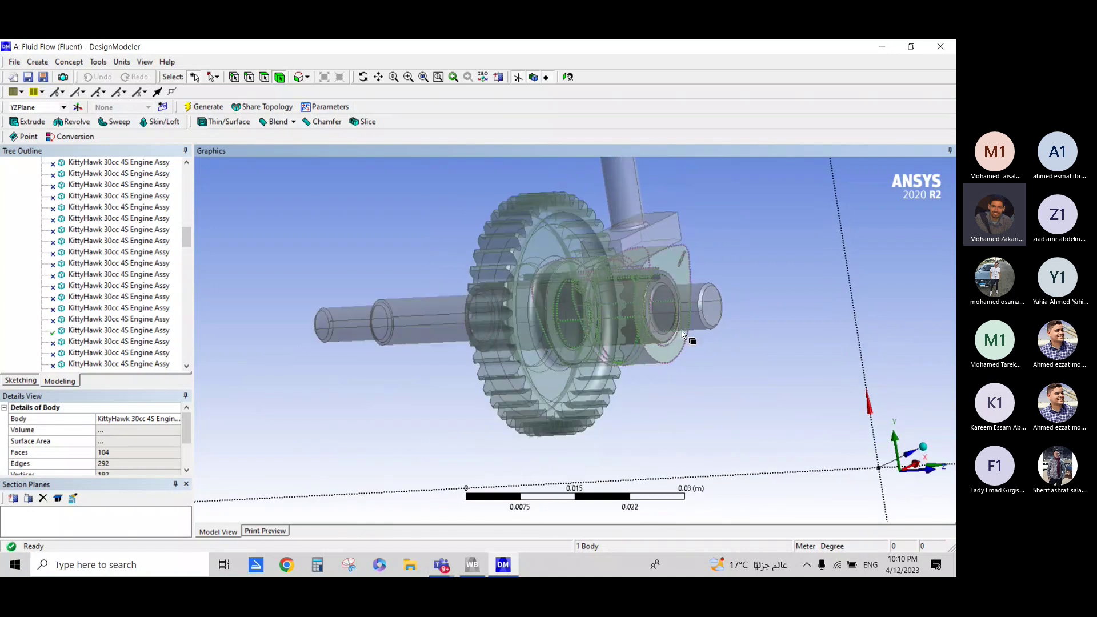
- Select the camshaft body and then the lifter arm body, zooming out to inspect them
click(683, 334)
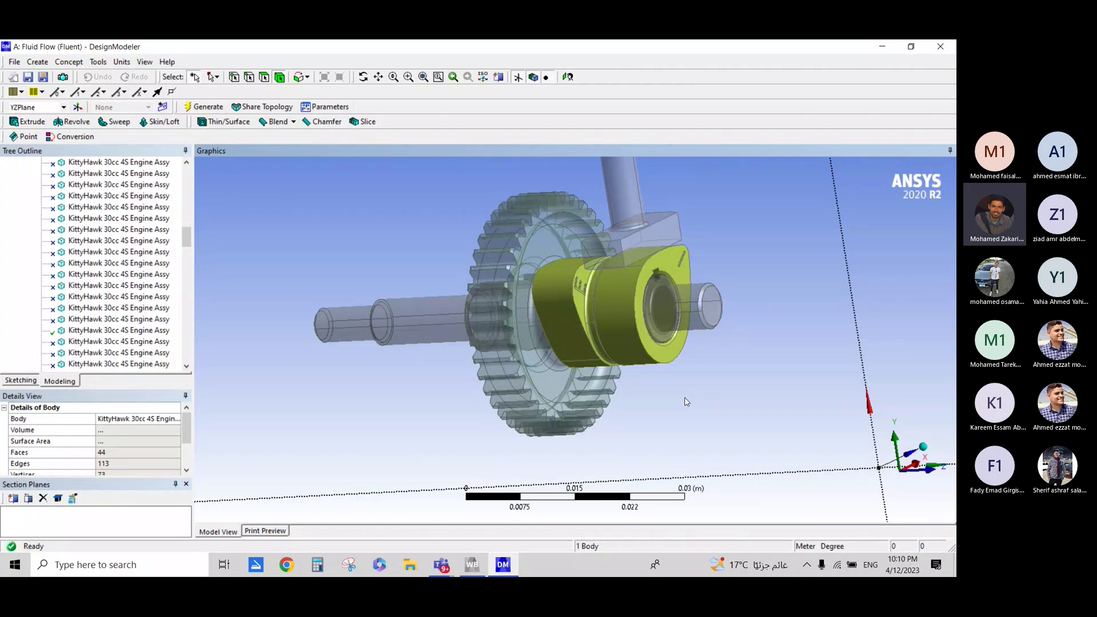
scroll(657, 394, down, 1)
scroll(497, 379, down, 1)
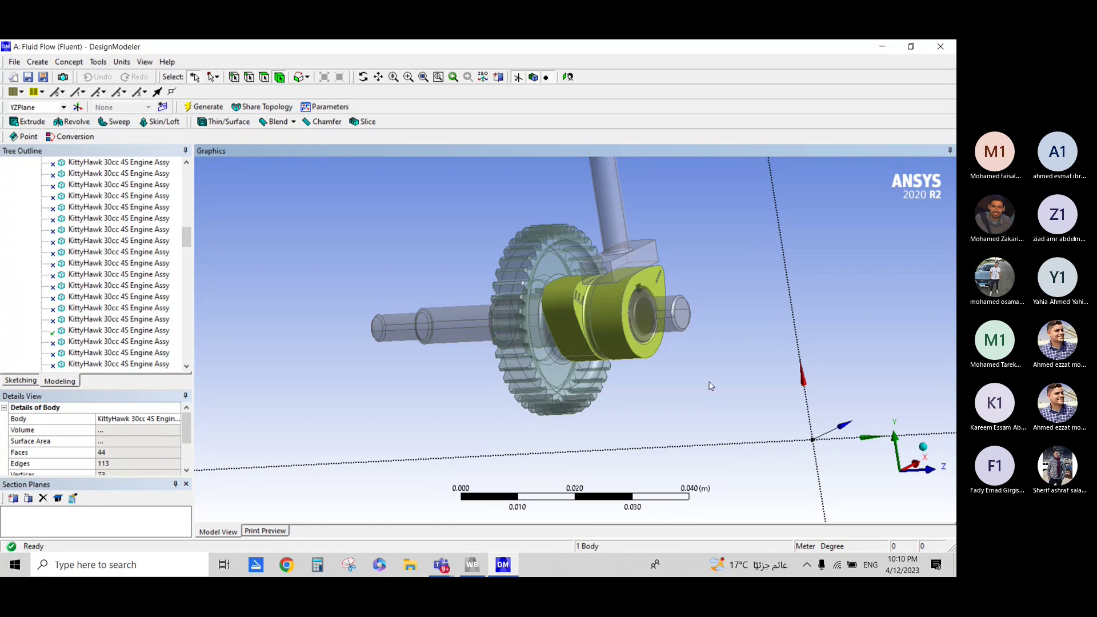
scroll(700, 373, down, 3)
click(615, 302)
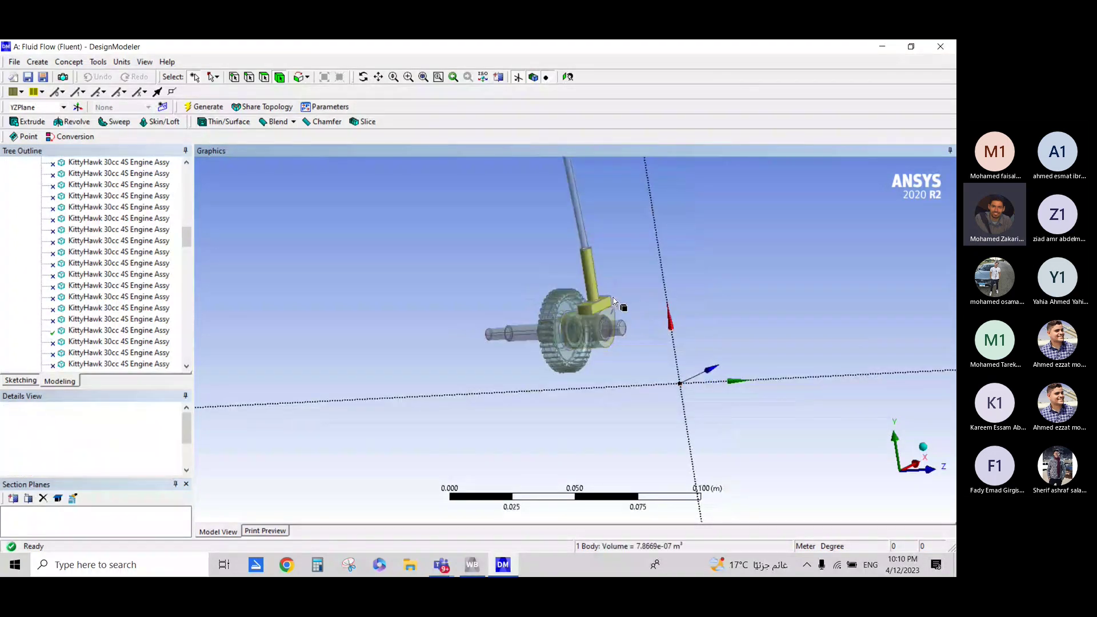
scroll(618, 300, up, 5)
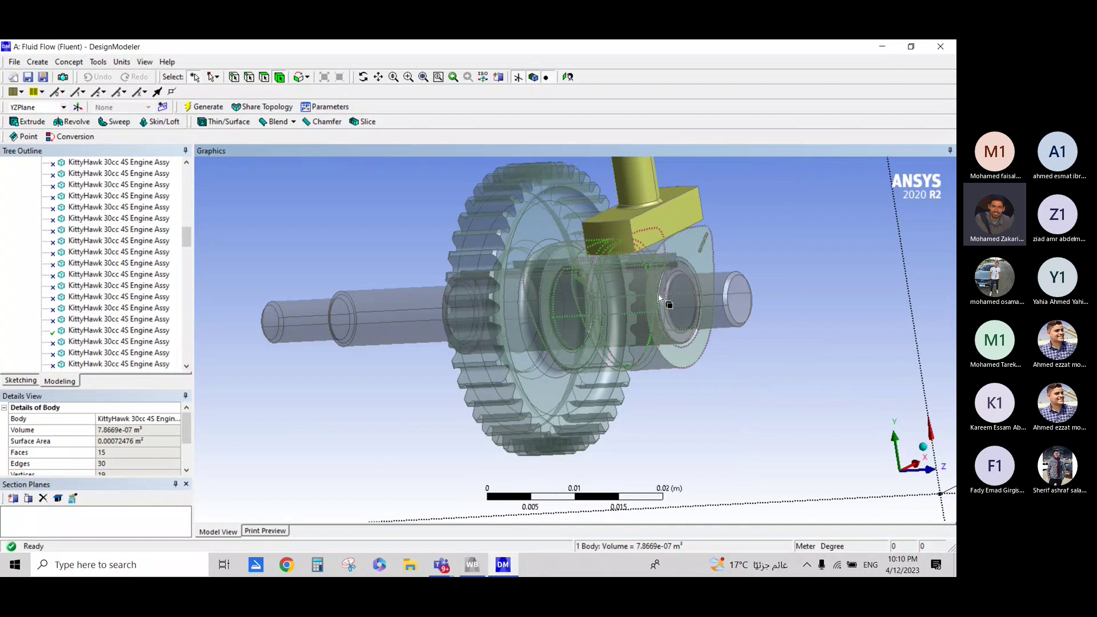
- Select the lifter hub body, then switch to panning and zoom out
click(690, 366)
scroll(682, 354, down, 2)
scroll(677, 342, down, 2)
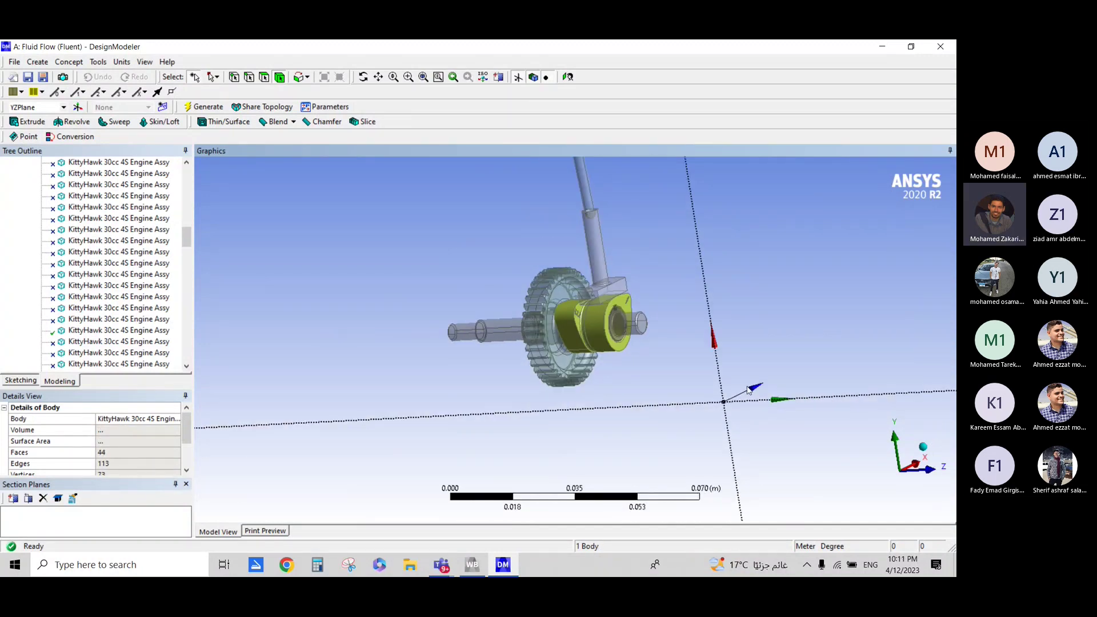
scroll(669, 329, up, 2)
scroll(670, 329, up, 1)
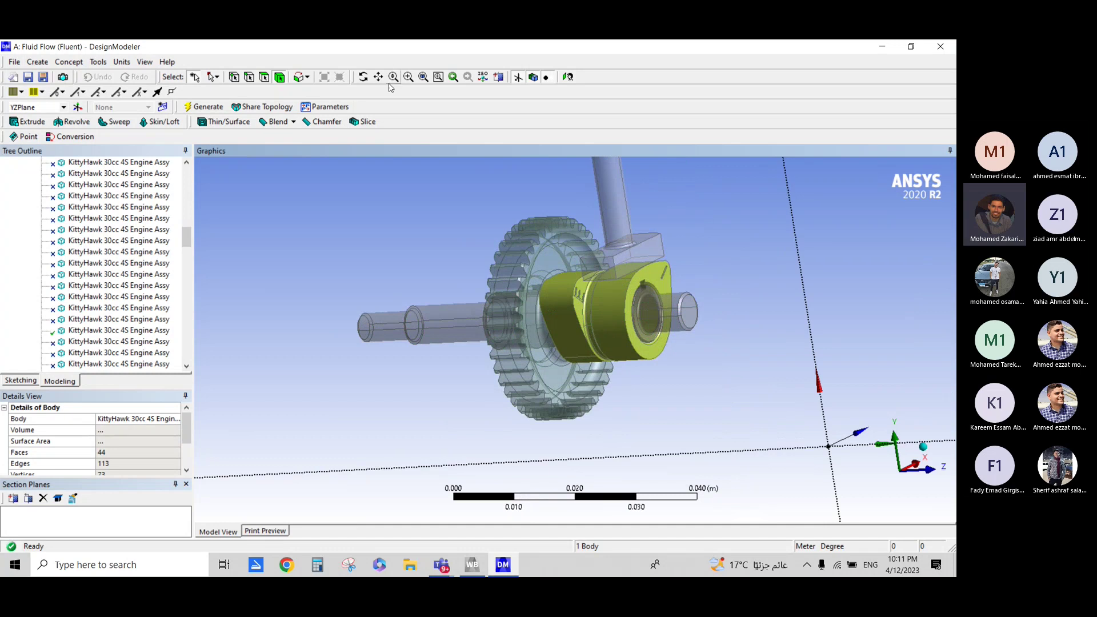
click(378, 76)
scroll(632, 245, down, 1)
scroll(612, 360, down, 2)
scroll(612, 363, down, 2)
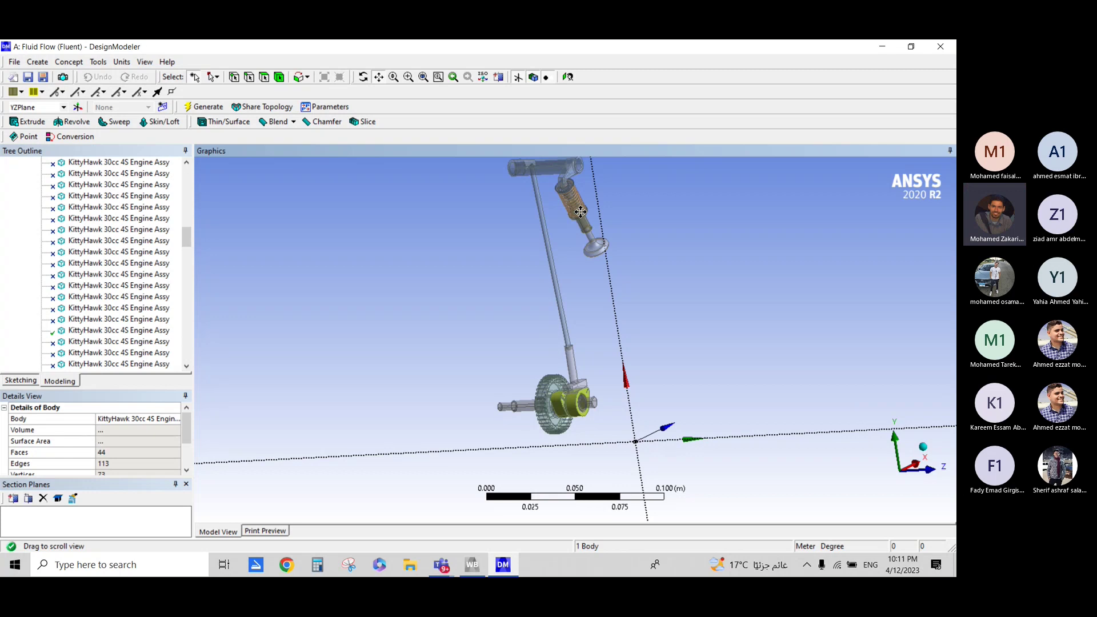
mouse_move(573, 340)
mouse_down()
mouse_move(605, 329)
mouse_move(578, 321)
mouse_move(617, 314)
mouse_move(586, 200)
mouse_up()
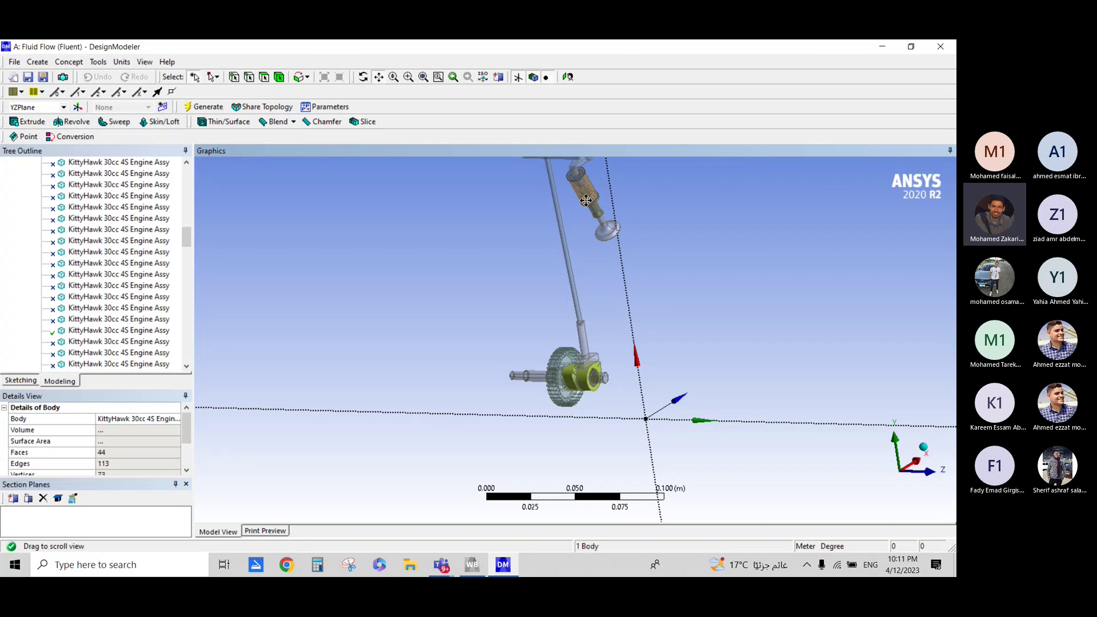
drag(586, 201, 594, 229)
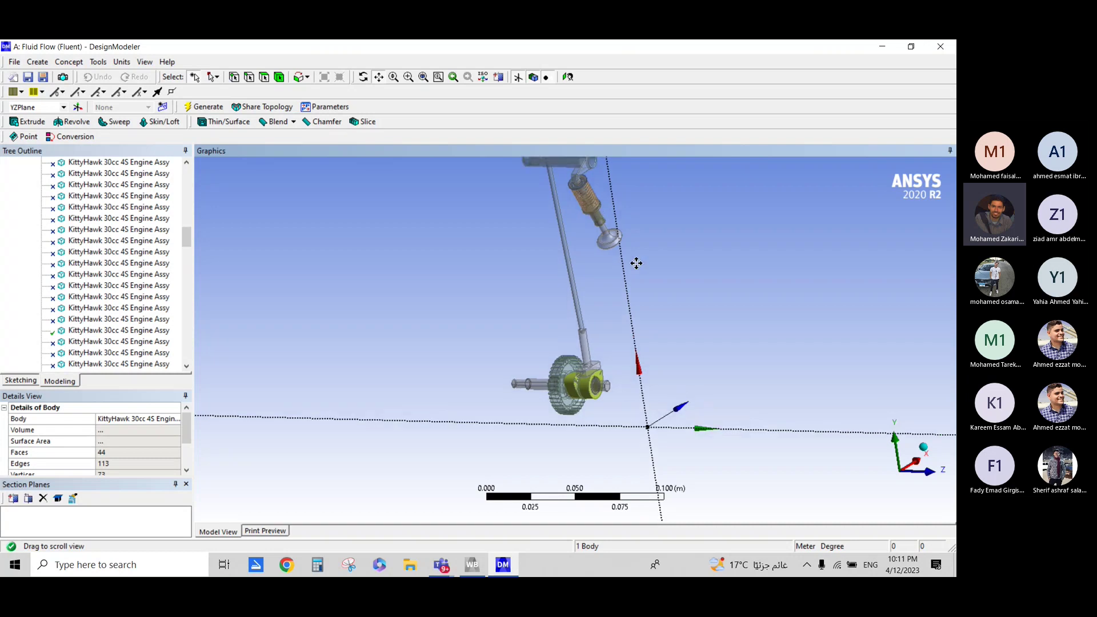
middle_drag(606, 215, 612, 271)
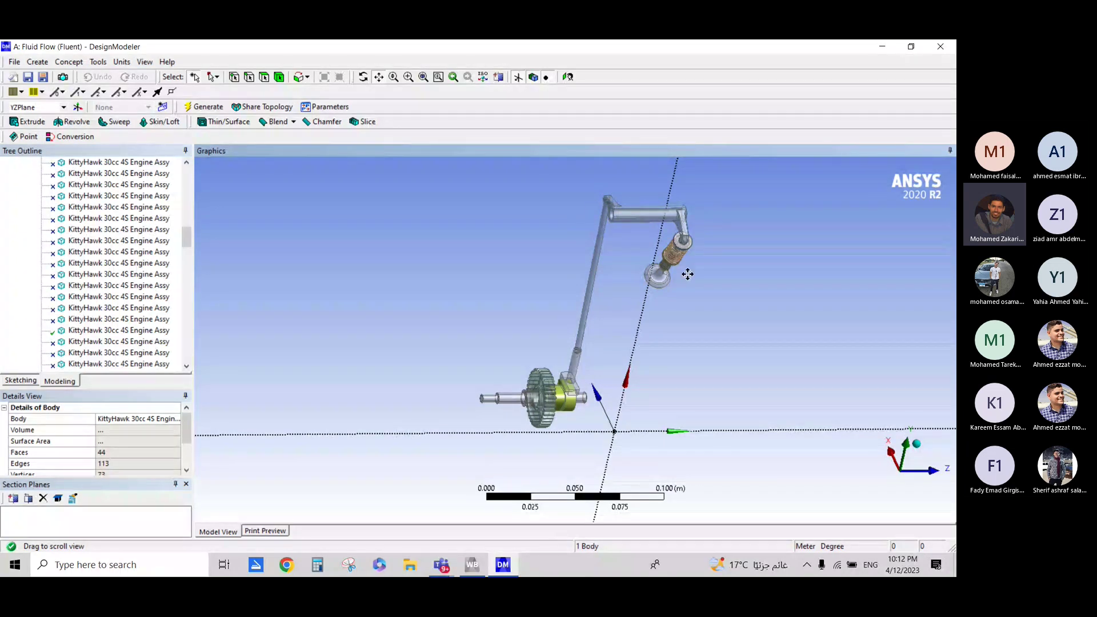
mouse_move(688, 274)
middle_down()
mouse_move(617, 212)
mouse_move(669, 290)
middle_up()
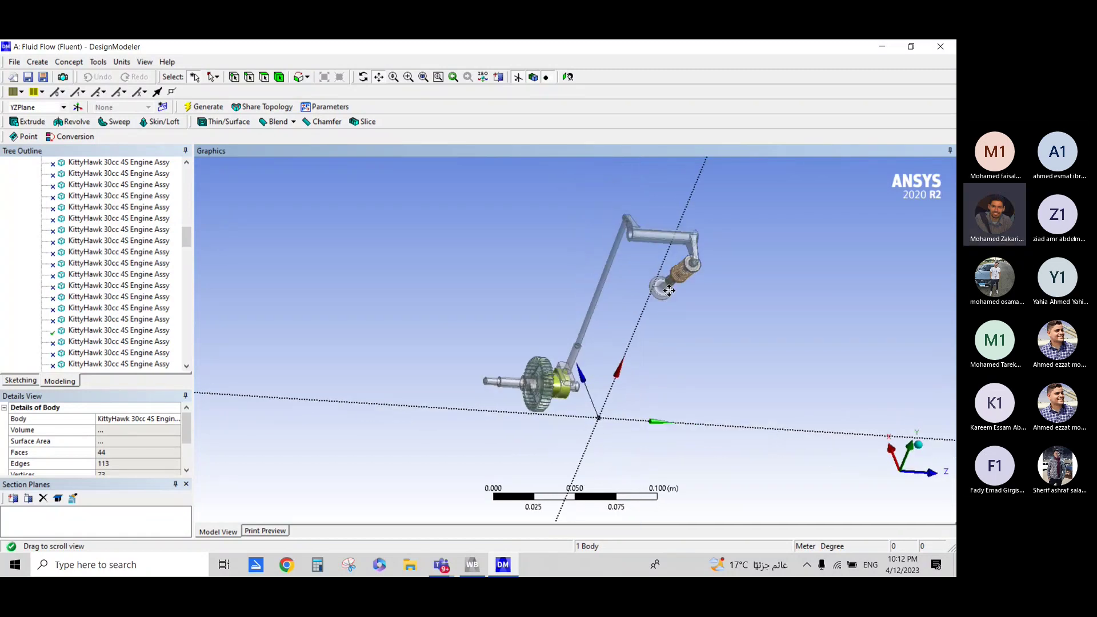
mouse_move(669, 290)
middle_down()
mouse_move(735, 262)
mouse_move(753, 267)
mouse_move(499, 228)
middle_up()
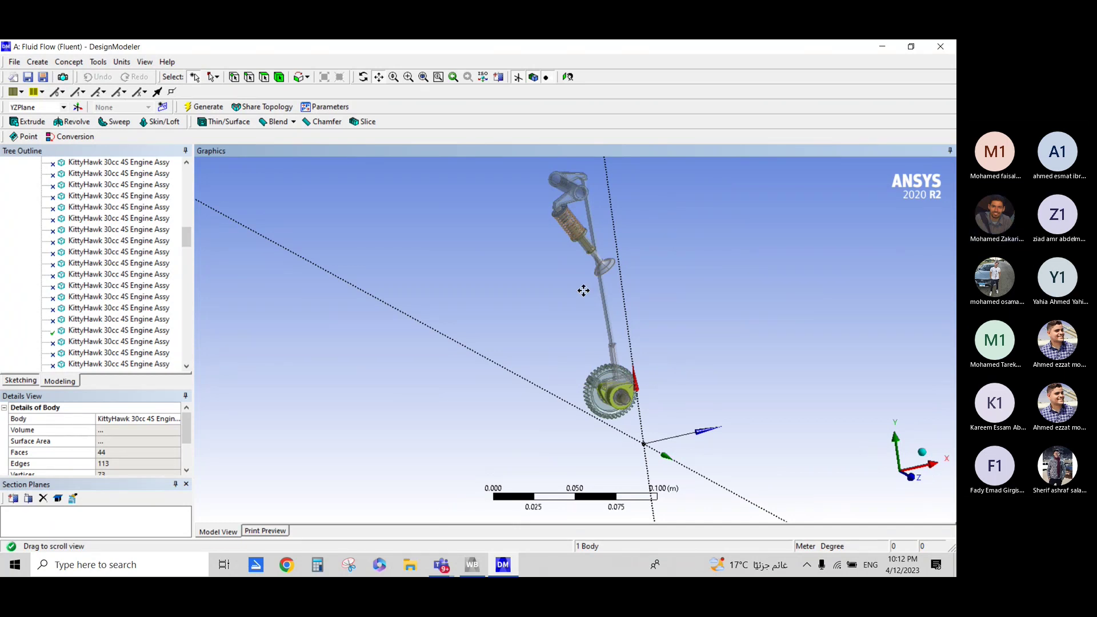
mouse_move(601, 230)
middle_down()
mouse_move(632, 299)
mouse_move(736, 305)
mouse_move(880, 288)
mouse_move(707, 357)
middle_up()
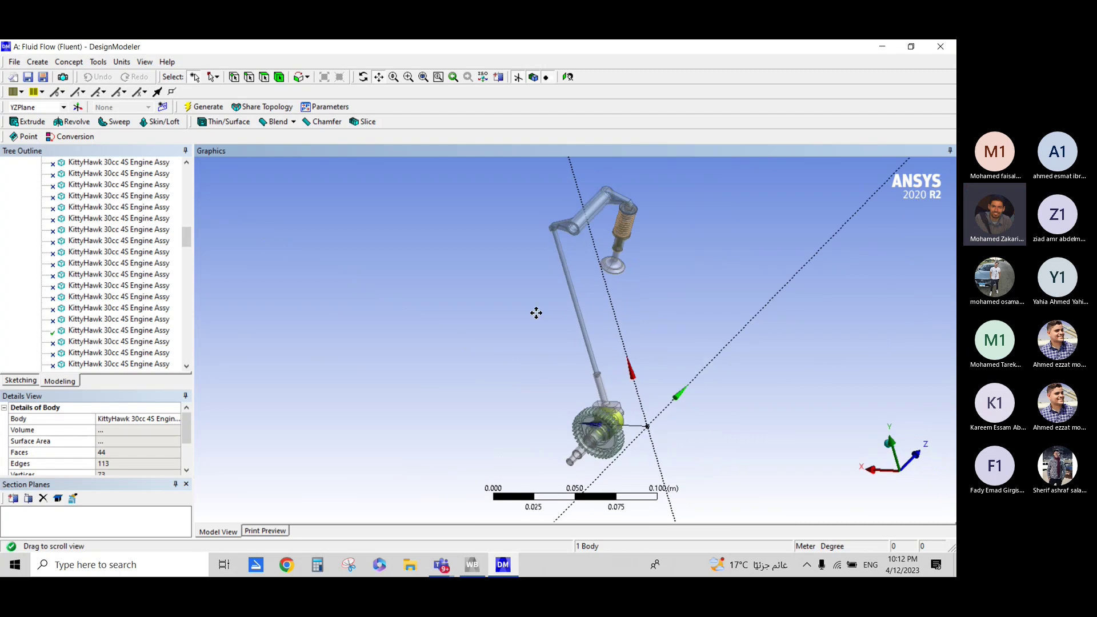
ctrl+middle_drag(536, 311, 548, 238)
scroll(596, 305, up, 3)
scroll(597, 305, up, 2)
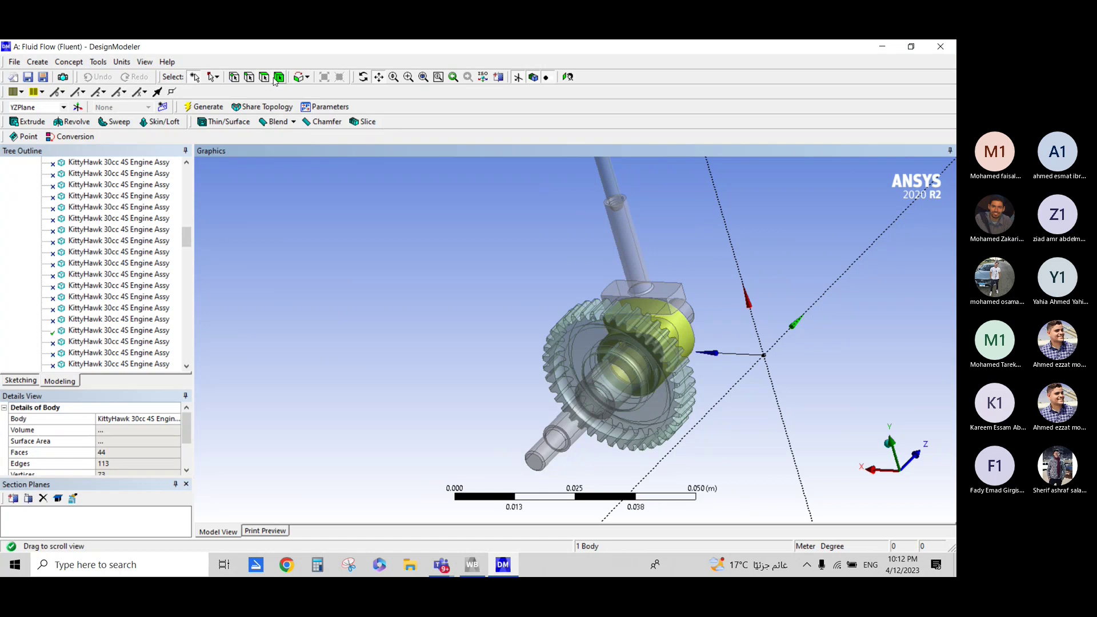
click(662, 336)
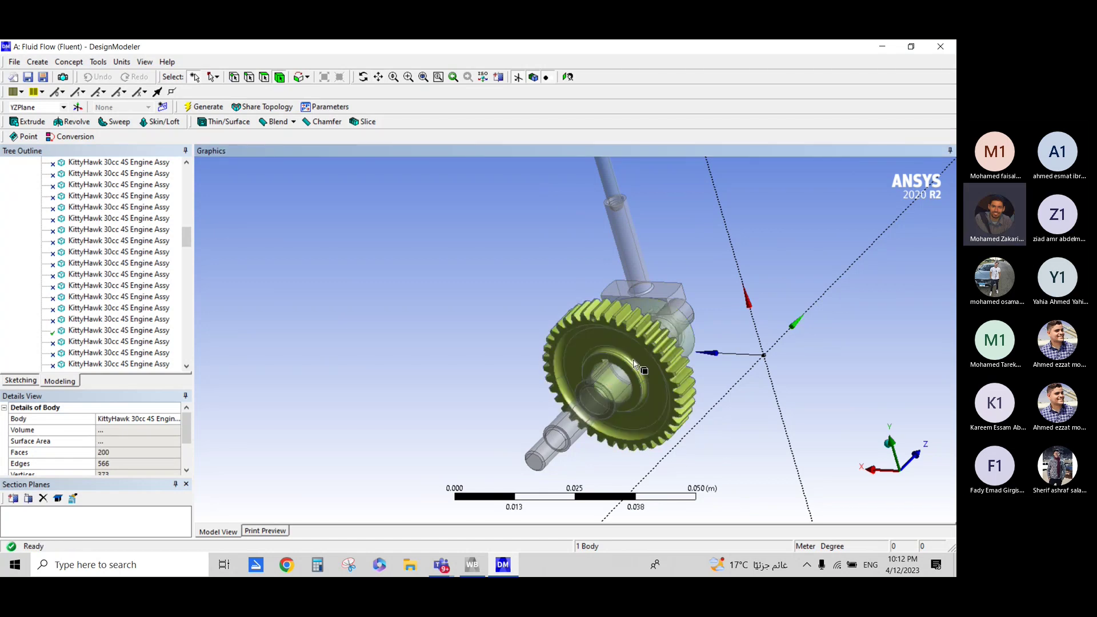
click(643, 292)
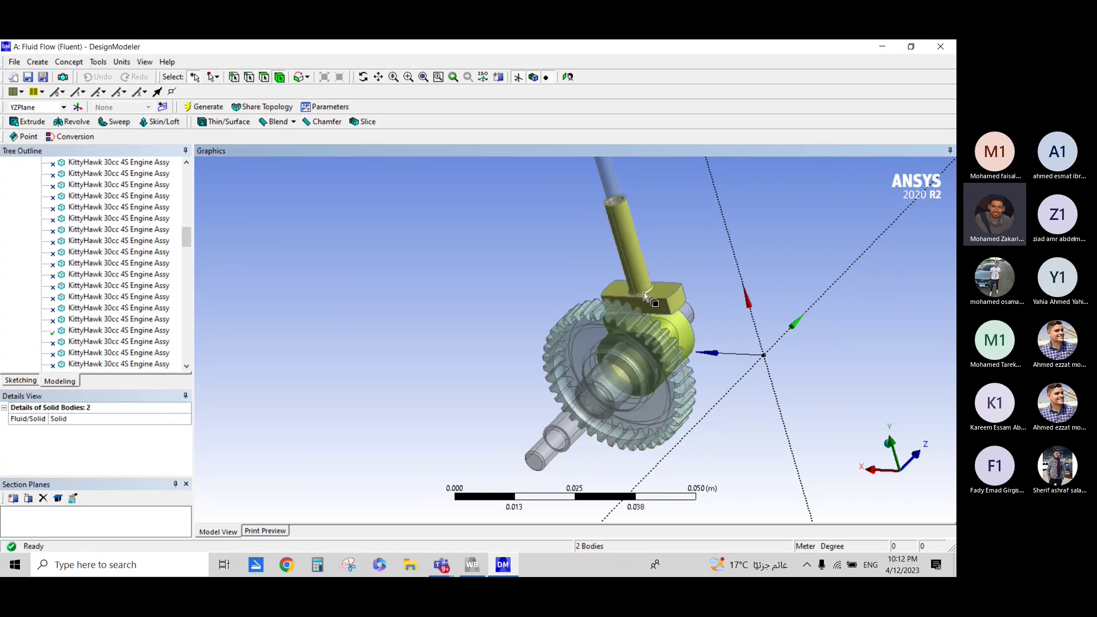
click(573, 414)
mouse_move(573, 413)
middle_down()
mouse_move(540, 426)
mouse_move(587, 460)
middle_up()
scroll(587, 461, down, 2)
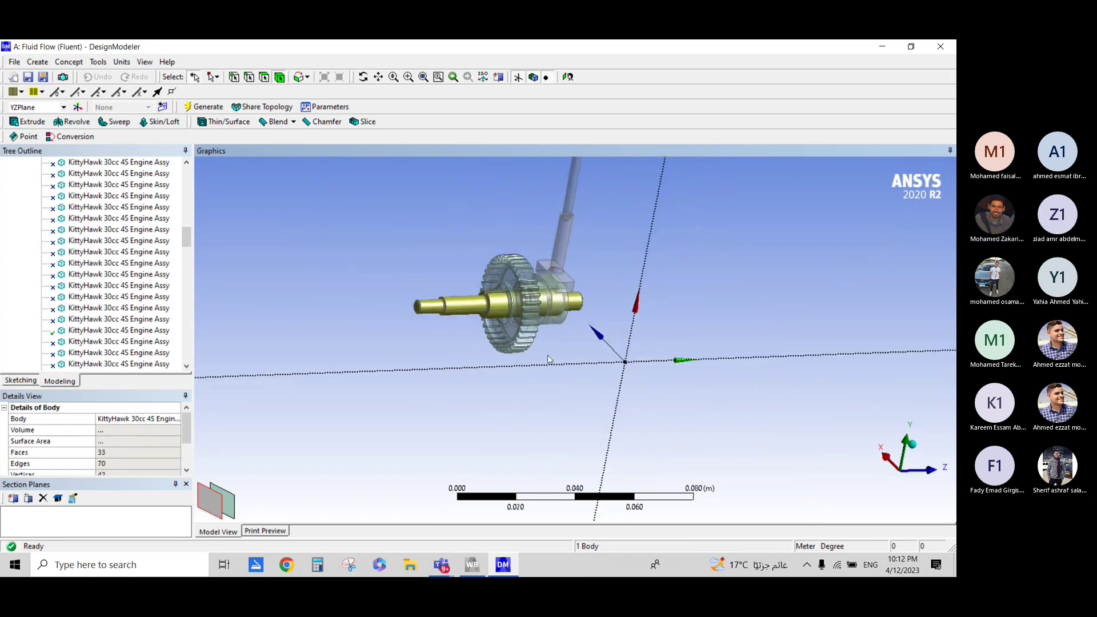
click(520, 327)
mouse_move(575, 372)
middle_down()
mouse_move(544, 359)
mouse_move(502, 375)
mouse_move(509, 382)
middle_up()
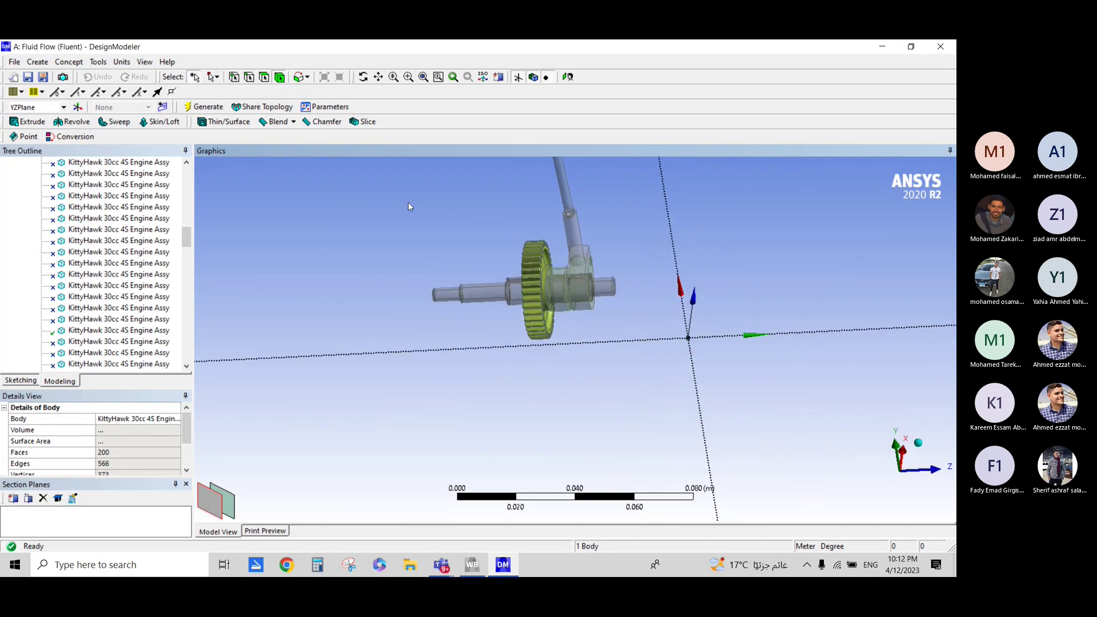
click(378, 76)
drag(524, 198, 513, 397)
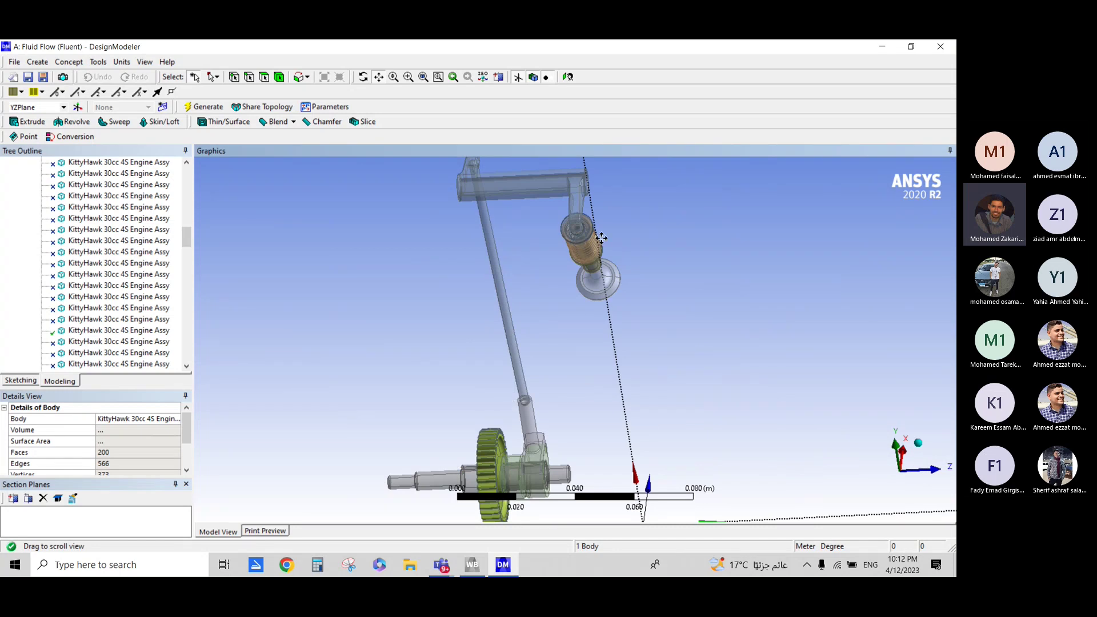
mouse_move(593, 290)
middle_down()
mouse_move(412, 318)
mouse_move(458, 313)
middle_up()
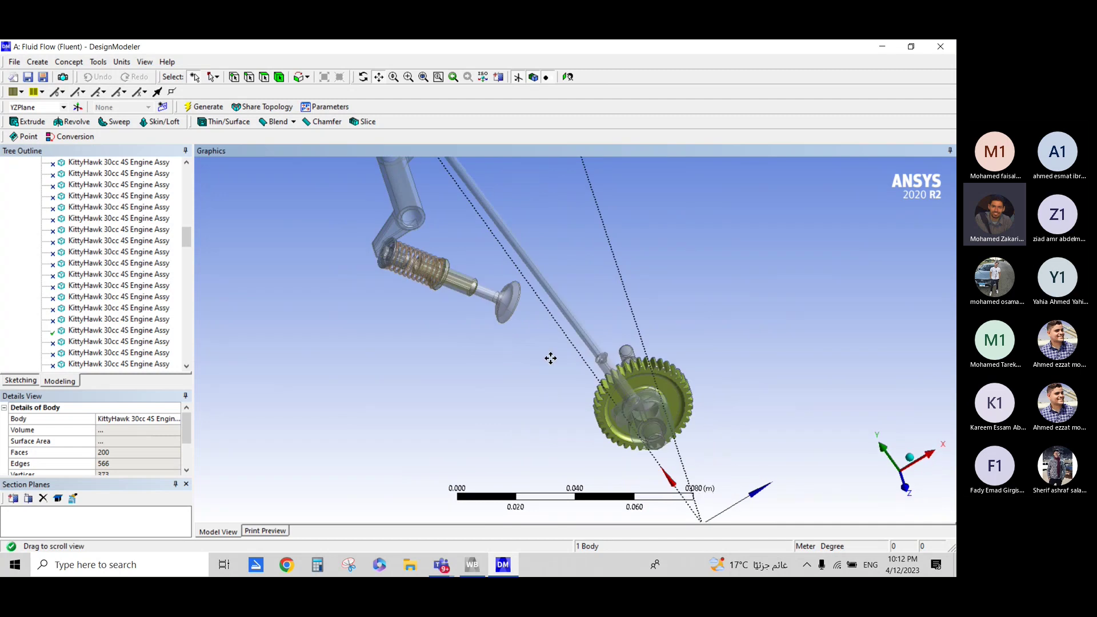
scroll(472, 335, down, 3)
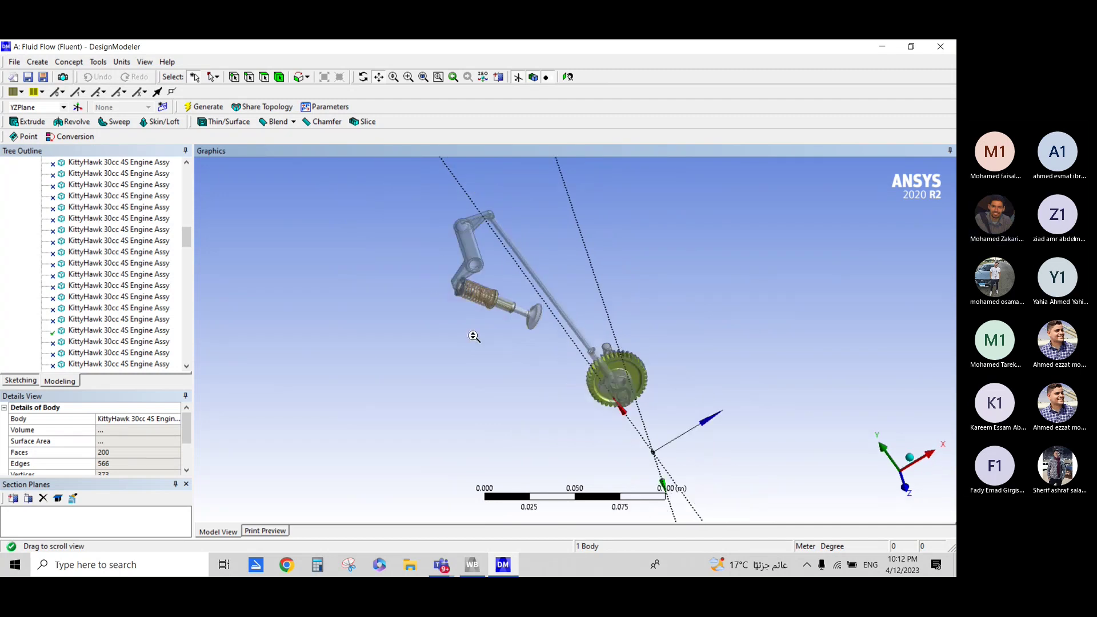
mouse_move(512, 371)
middle_down()
mouse_move(539, 330)
mouse_move(765, 306)
mouse_move(626, 365)
mouse_move(347, 215)
middle_up()
scroll(627, 365, up, 2)
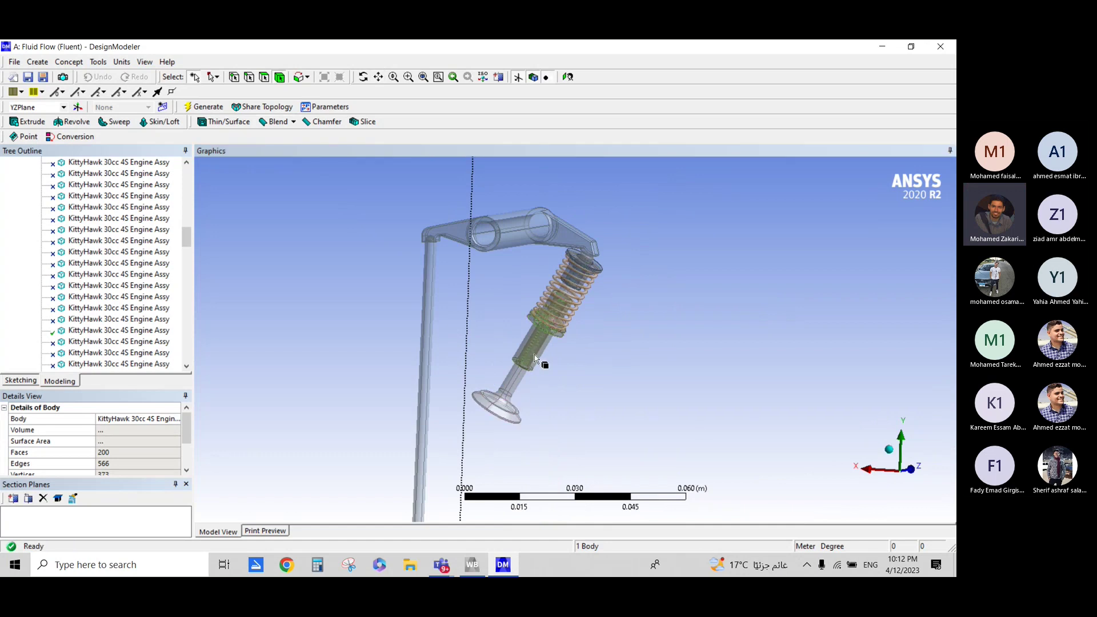
ctrl+click(589, 287)
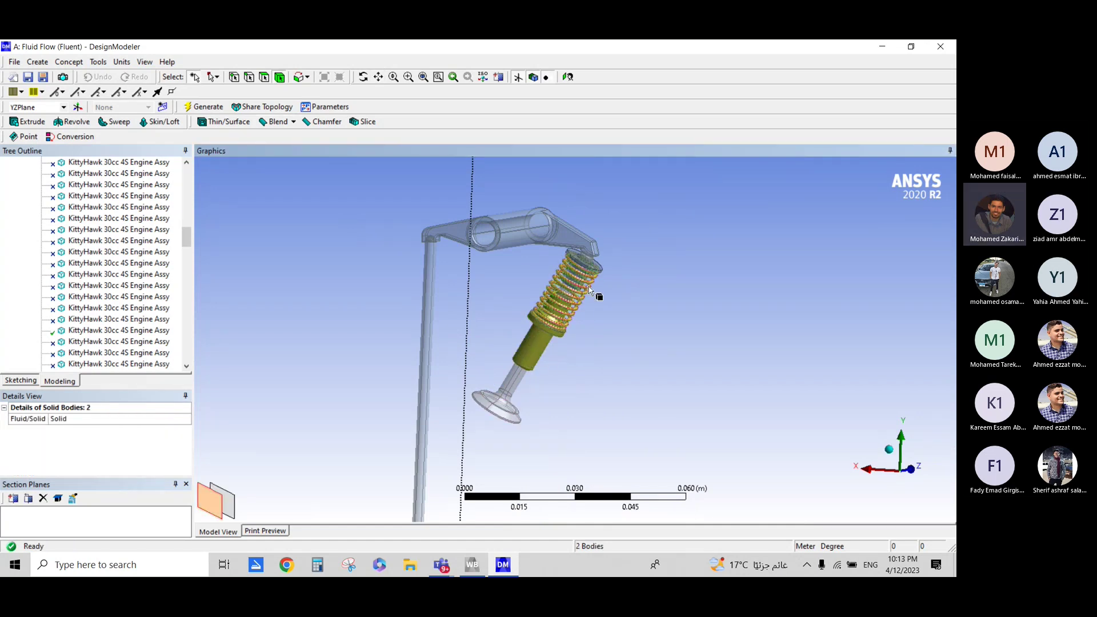
- Suppress the three spring bodies and select the valve body
ctrl+click(593, 266)
right_click(594, 264)
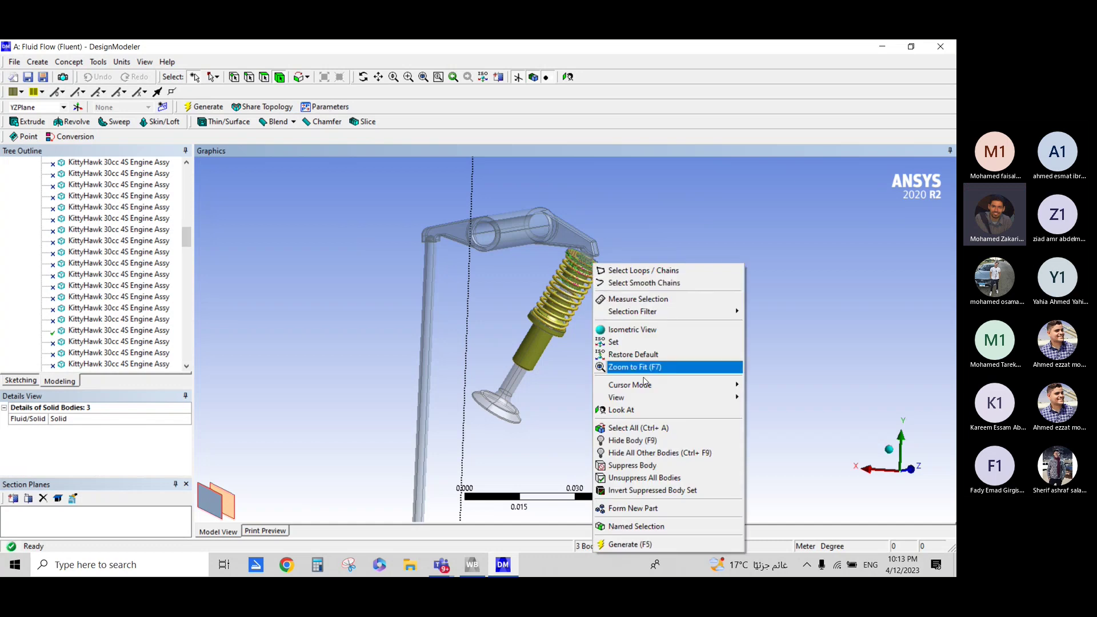
click(631, 465)
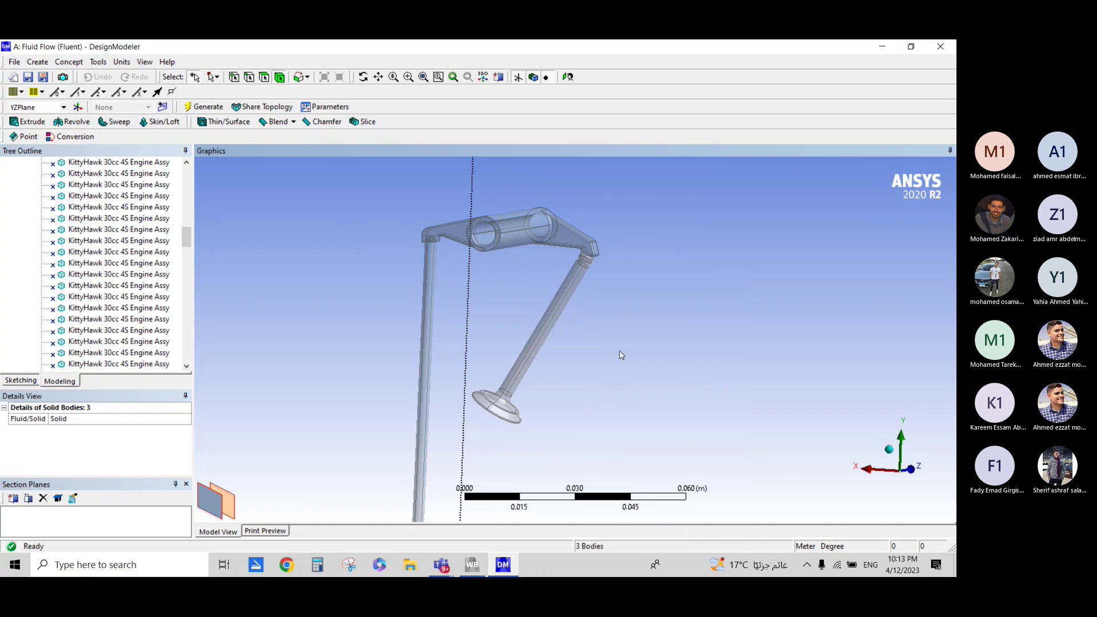
click(571, 289)
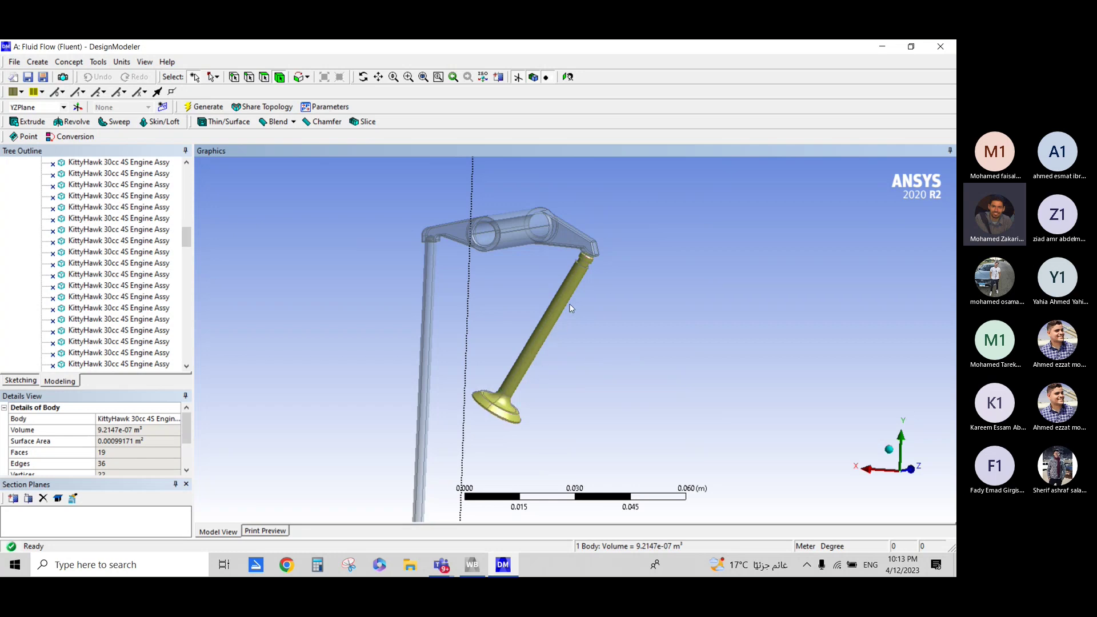
- Pan the view to centre the gear and shaft
scroll(485, 301, down, 2)
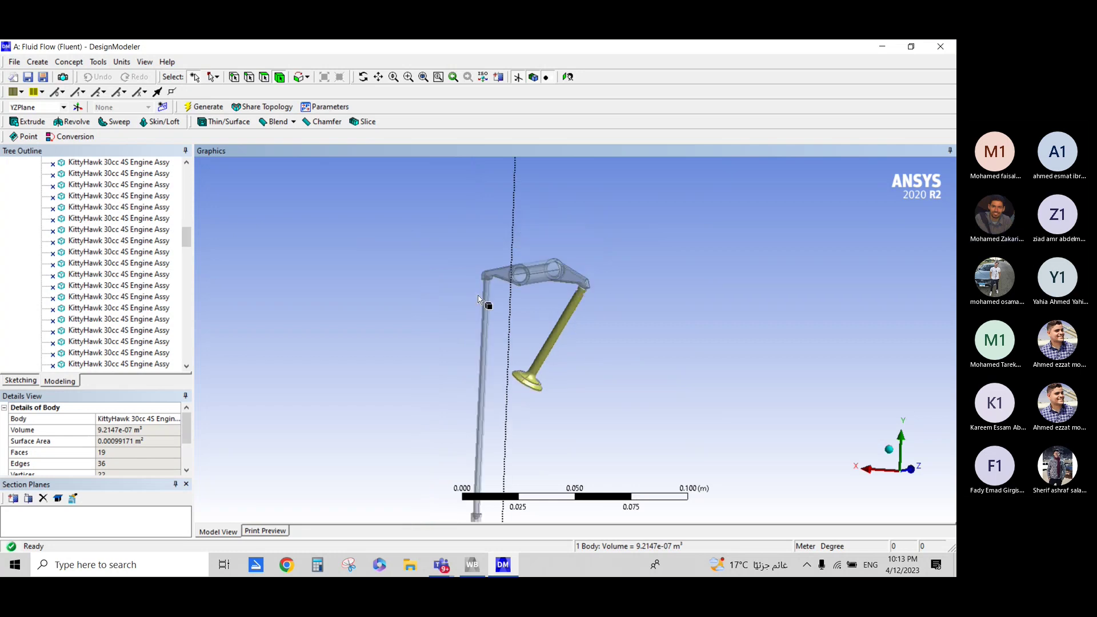
click(378, 76)
mouse_move(456, 370)
mouse_down()
mouse_move(443, 272)
mouse_move(417, 314)
mouse_move(550, 265)
mouse_up()
middle_drag(551, 265, 417, 298)
drag(418, 298, 529, 247)
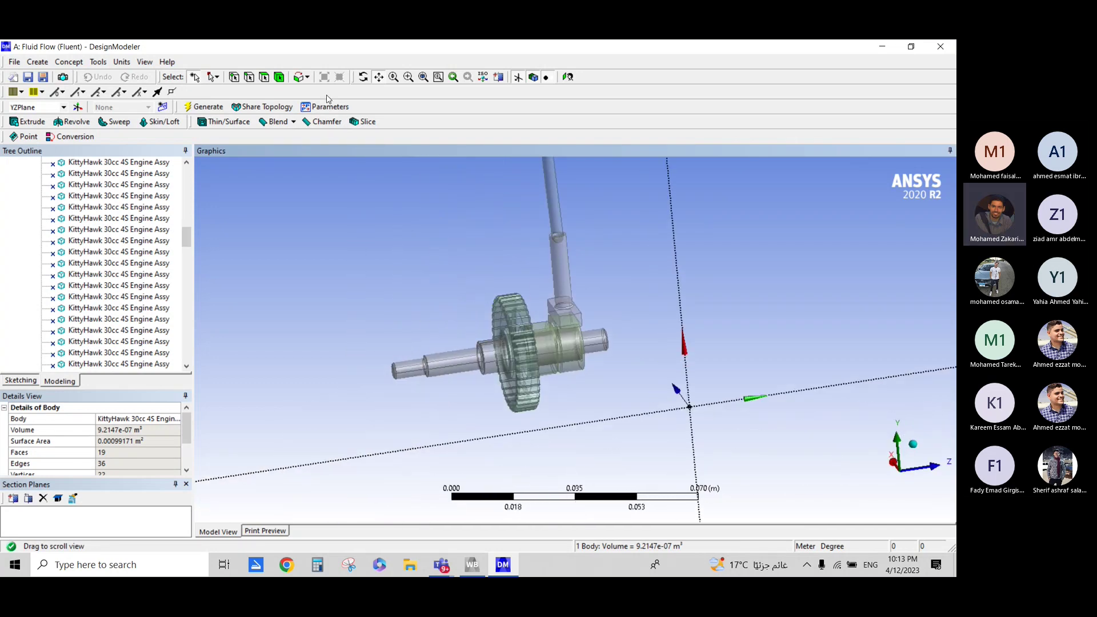
- Create and generate a Boolean unite with the shaft, gear and hub as four tool bodies
click(38, 61)
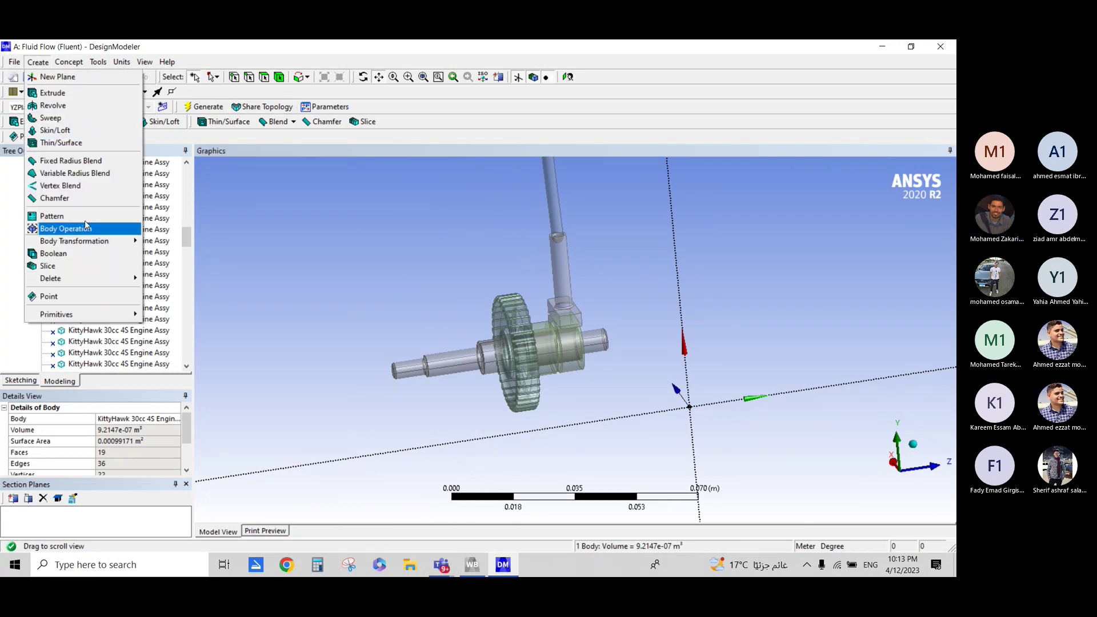
click(83, 255)
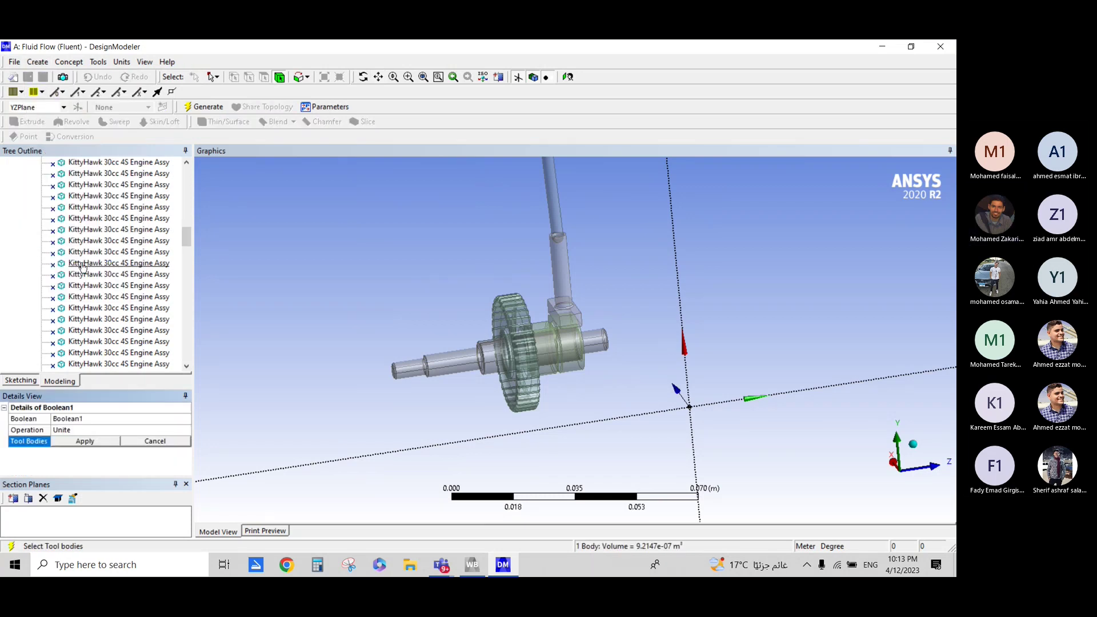
click(465, 362)
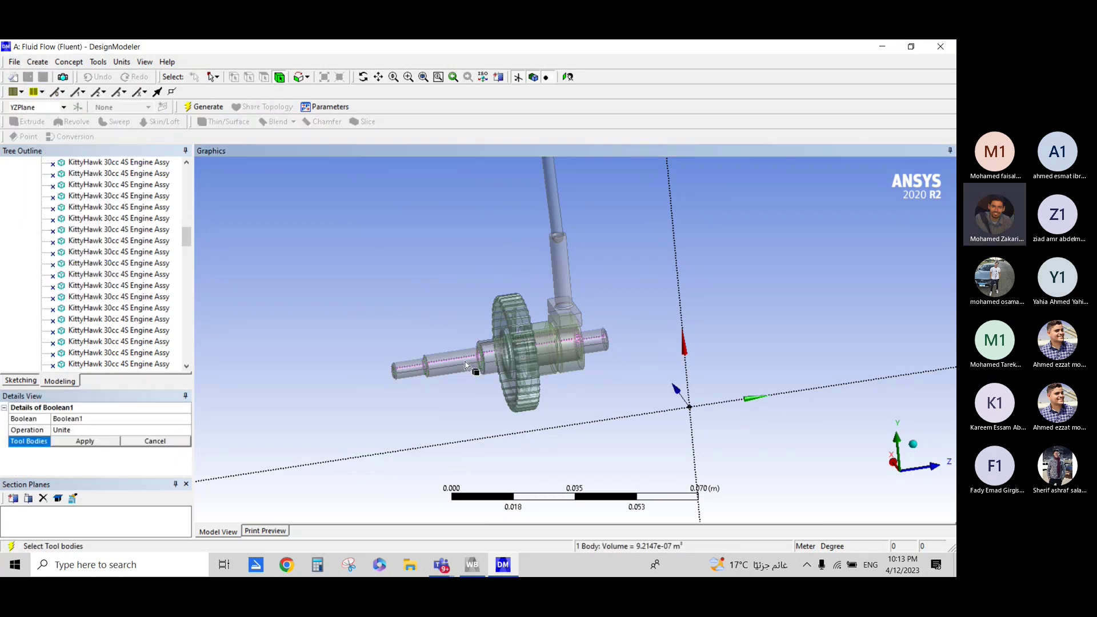
ctrl+click(541, 379)
ctrl+click(570, 370)
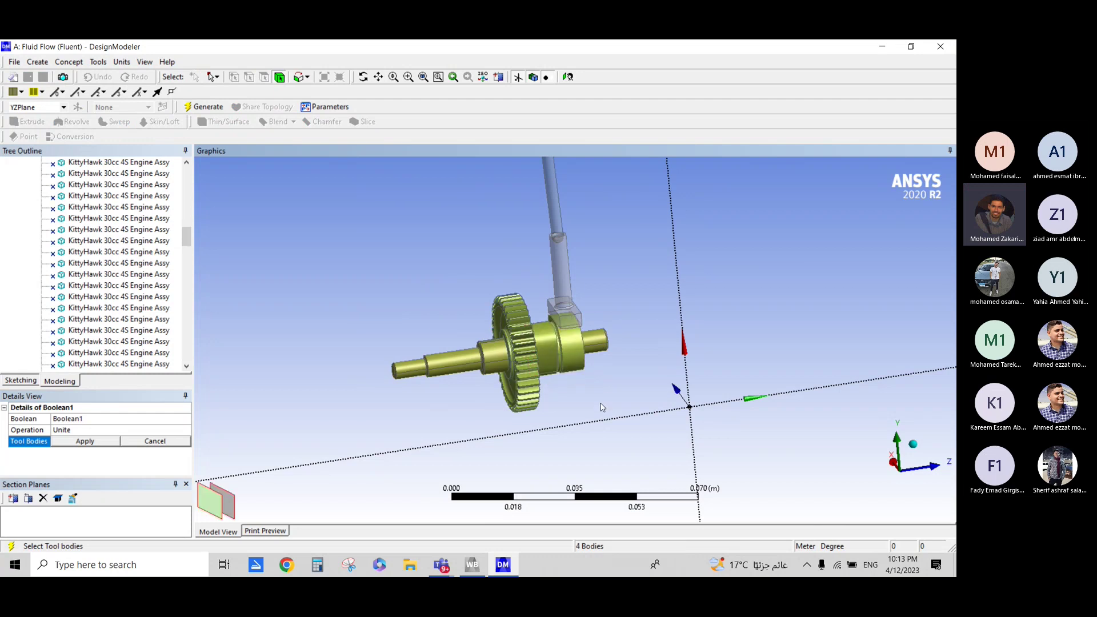
click(108, 441)
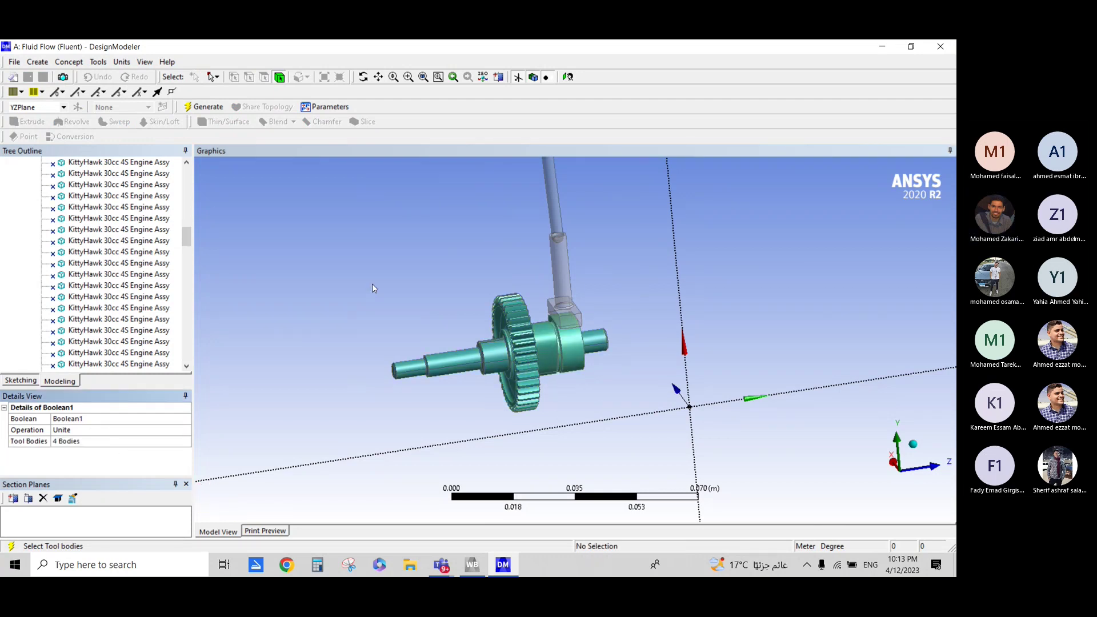
click(204, 107)
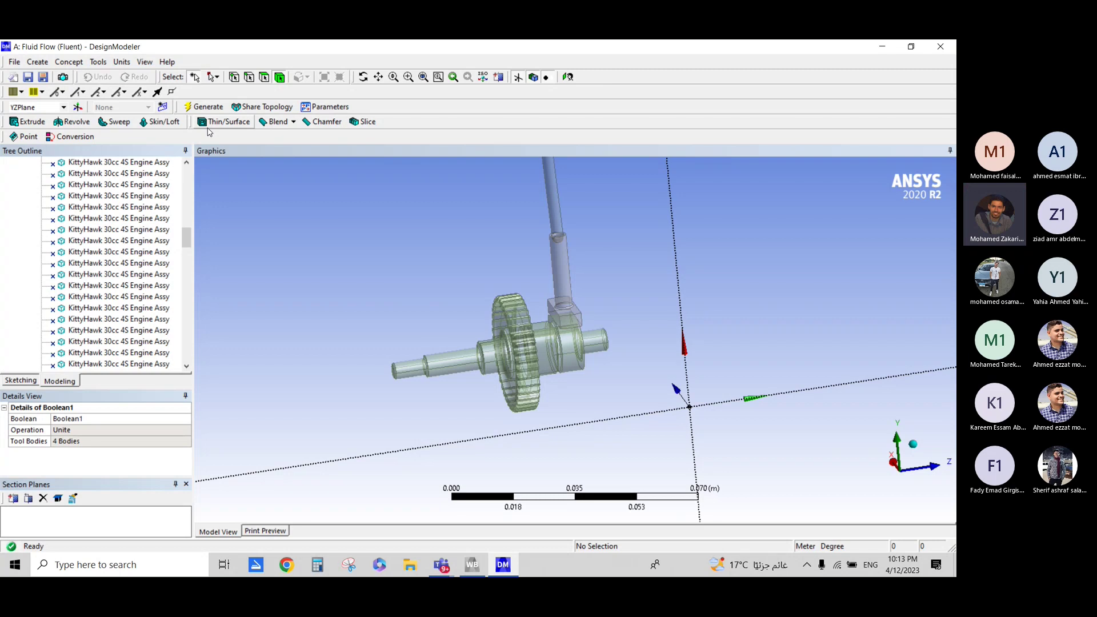
scroll(505, 371, up, 1)
scroll(505, 371, up, 2)
scroll(506, 370, up, 1)
mouse_move(522, 384)
middle_down()
mouse_move(400, 399)
mouse_move(469, 410)
middle_up()
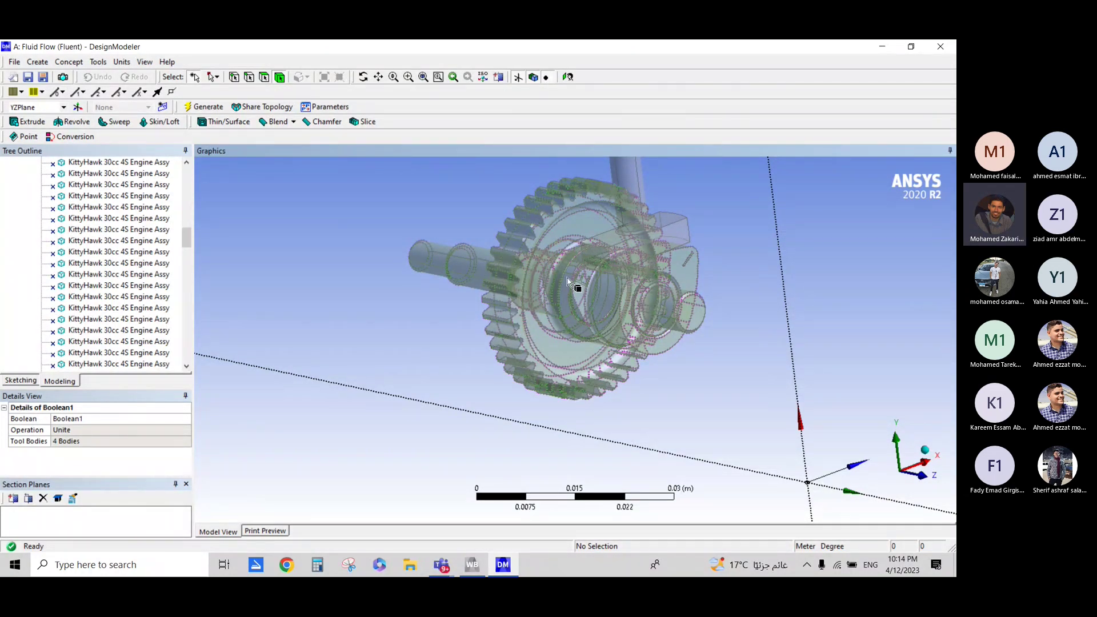
scroll(632, 351, down, 3)
mouse_move(631, 350)
middle_down()
mouse_move(668, 265)
mouse_move(762, 265)
mouse_move(541, 294)
middle_up()
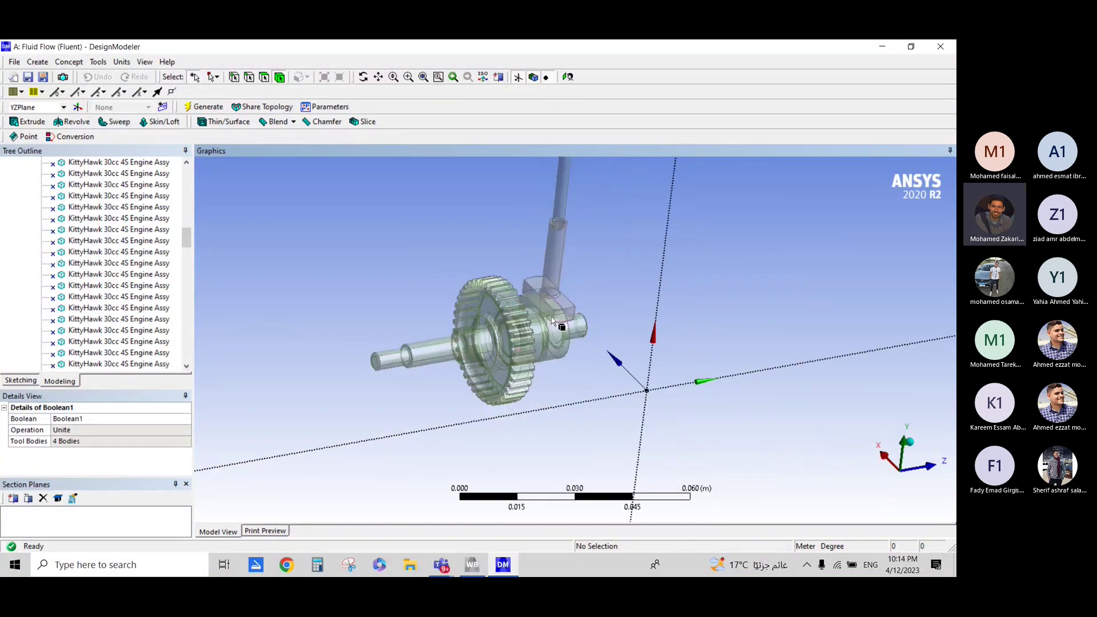
scroll(540, 294, down, 2)
scroll(590, 209, down, 2)
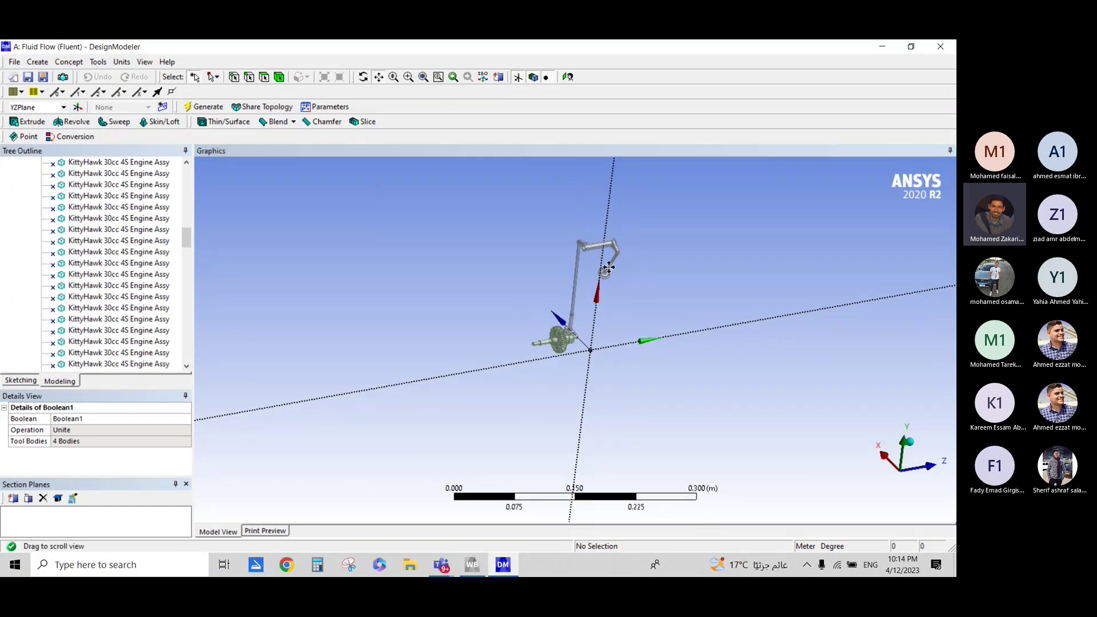
scroll(552, 345, down, 1)
scroll(552, 345, up, 2)
scroll(604, 345, up, 2)
scroll(604, 345, up, 2)
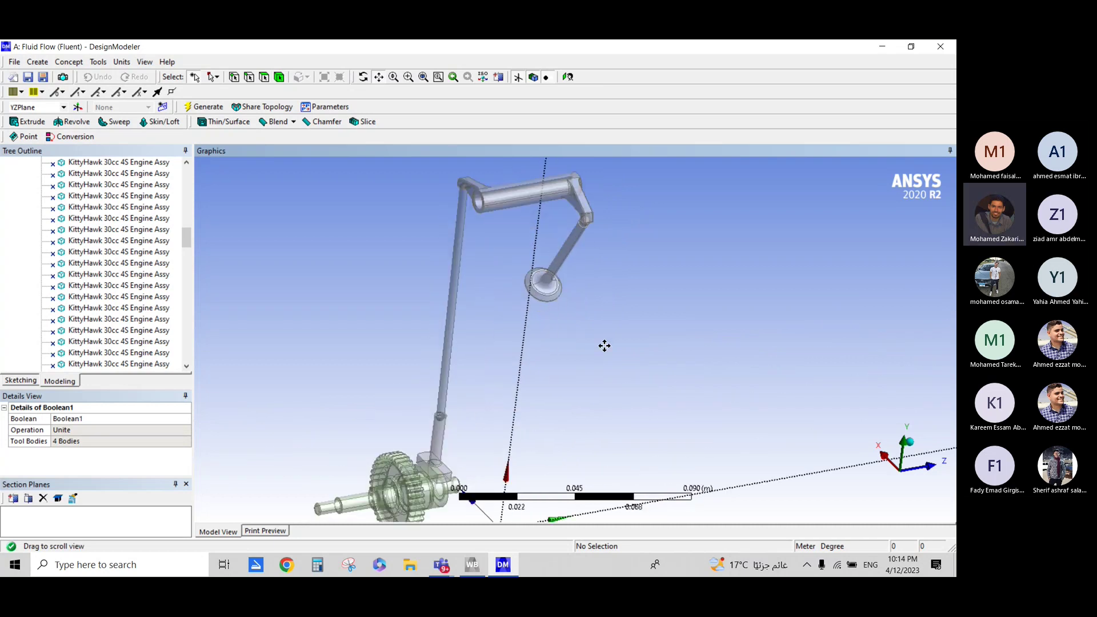
mouse_move(605, 344)
middle_down()
mouse_move(513, 327)
mouse_move(653, 343)
mouse_move(464, 373)
middle_up()
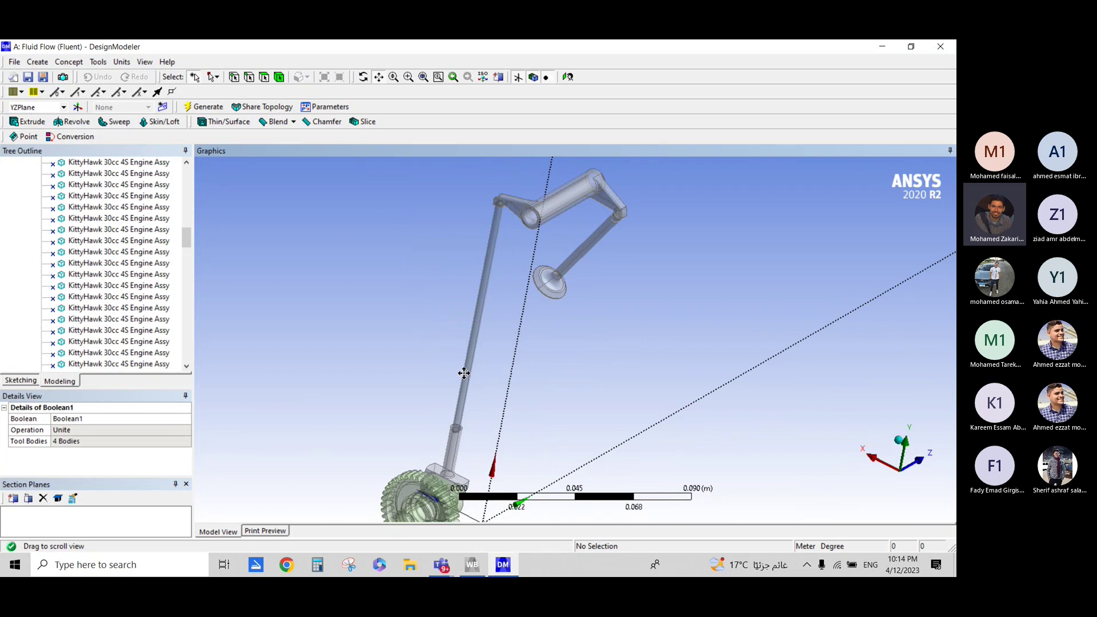
- Start a second Boolean with the push rod and its base block as tool bodies
click(38, 62)
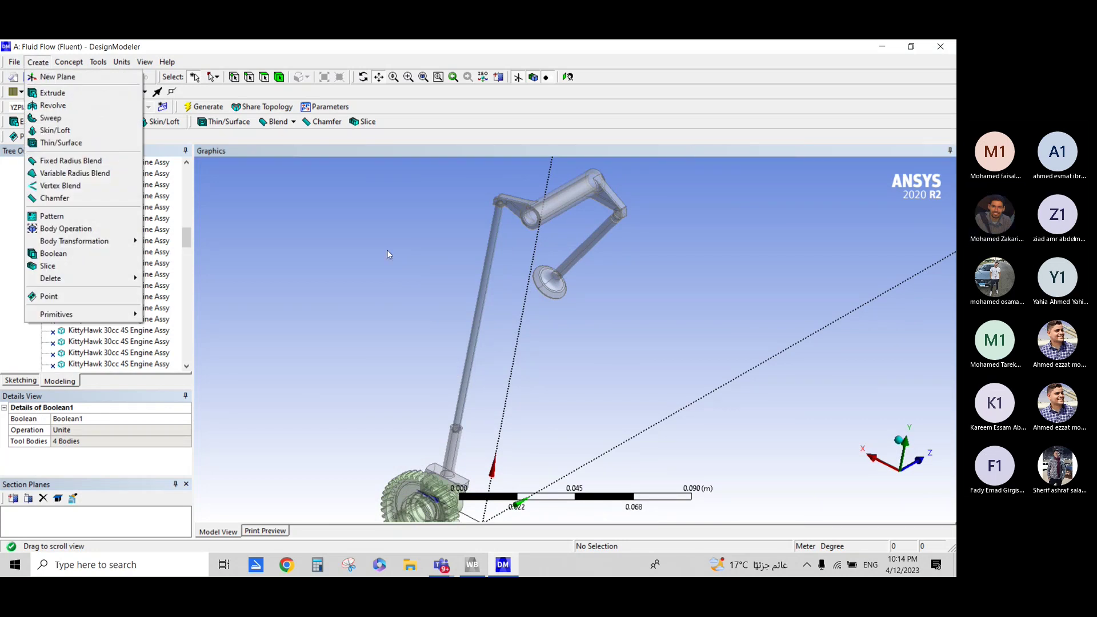
key(Escape)
click(38, 62)
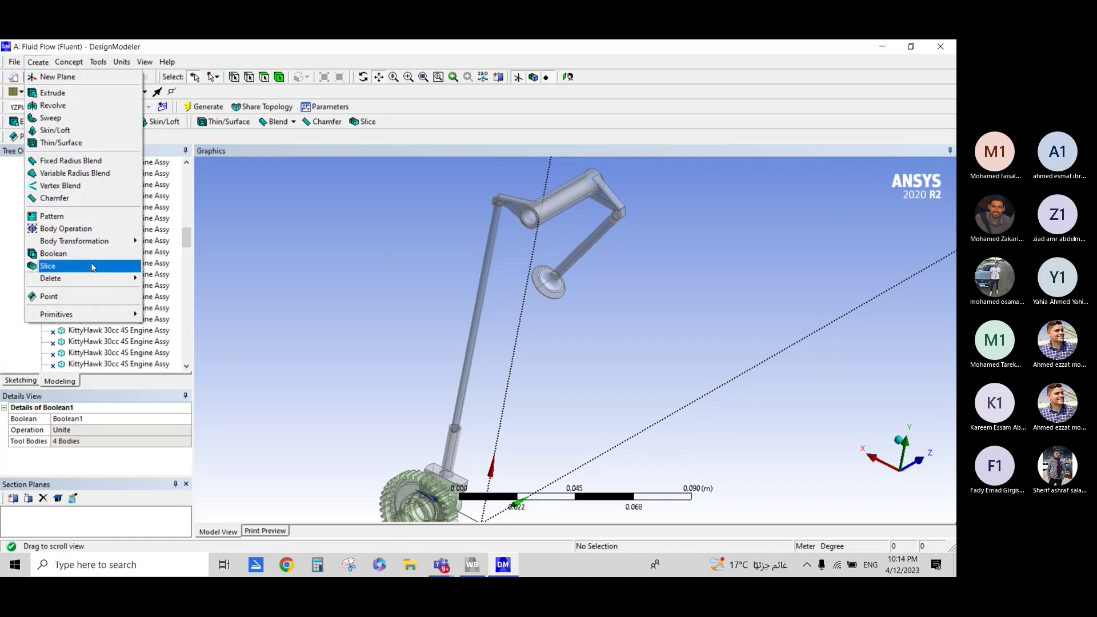
click(42, 254)
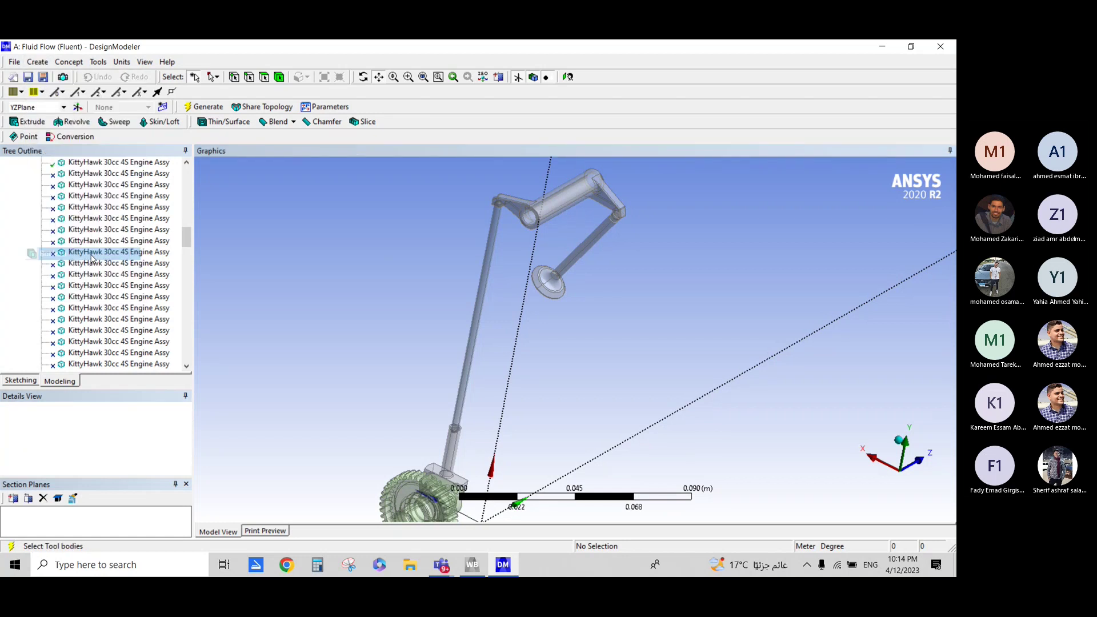
click(456, 448)
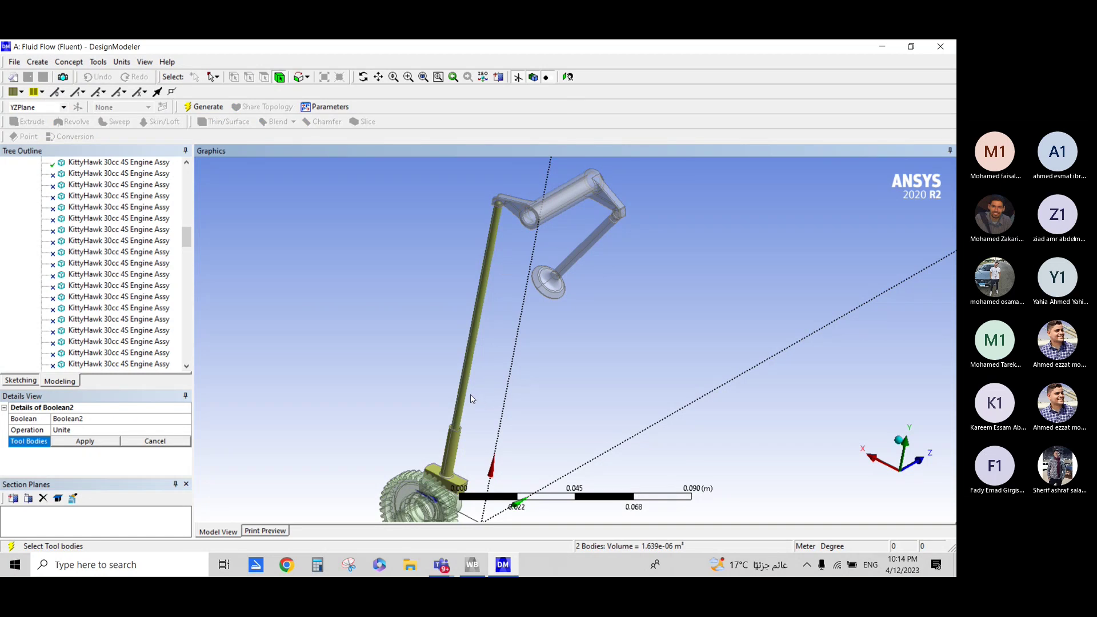
click(86, 443)
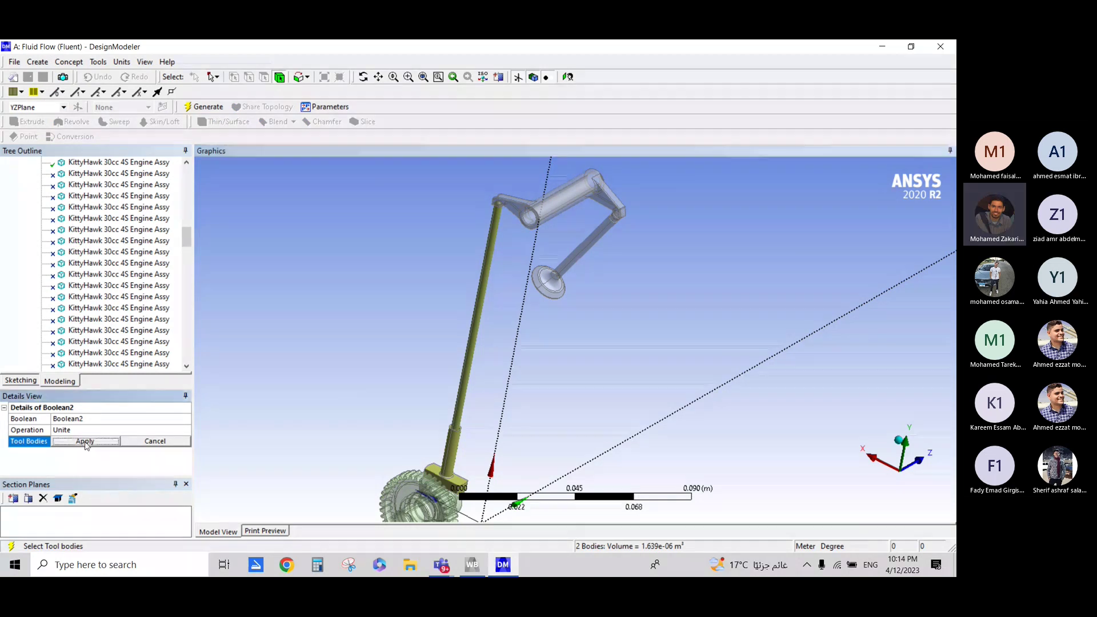
- Generate Boolean2, view the whole valve train, and close DesignModeler saving the geometry
click(203, 106)
mouse_move(437, 375)
middle_down()
mouse_move(216, 374)
mouse_move(290, 333)
mouse_move(358, 327)
mouse_move(372, 355)
mouse_move(239, 374)
mouse_move(297, 371)
middle_up()
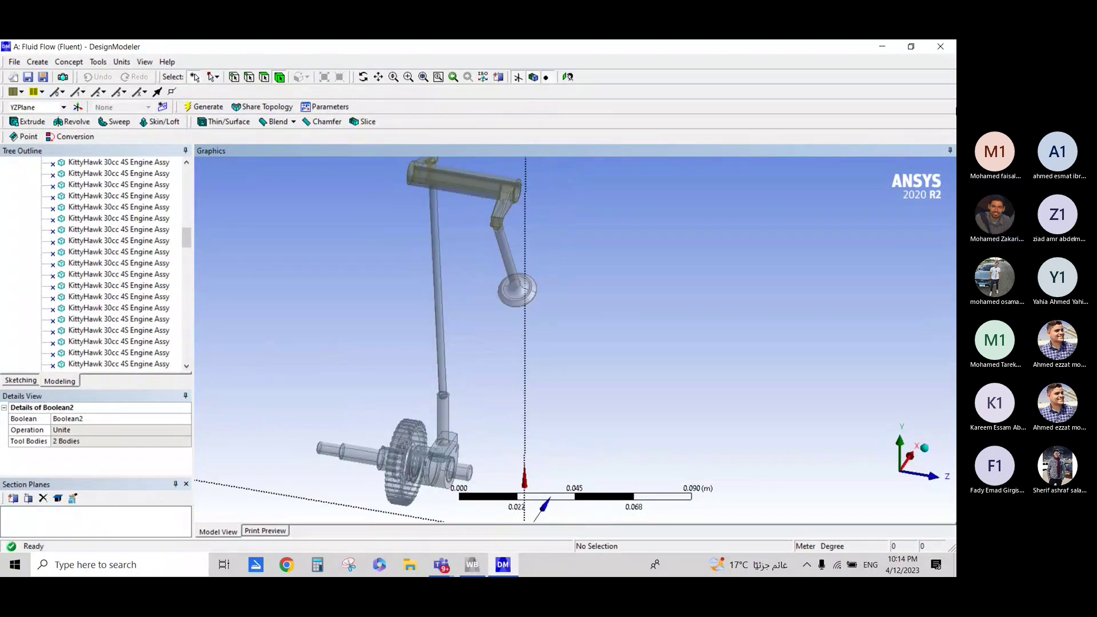
click(942, 50)
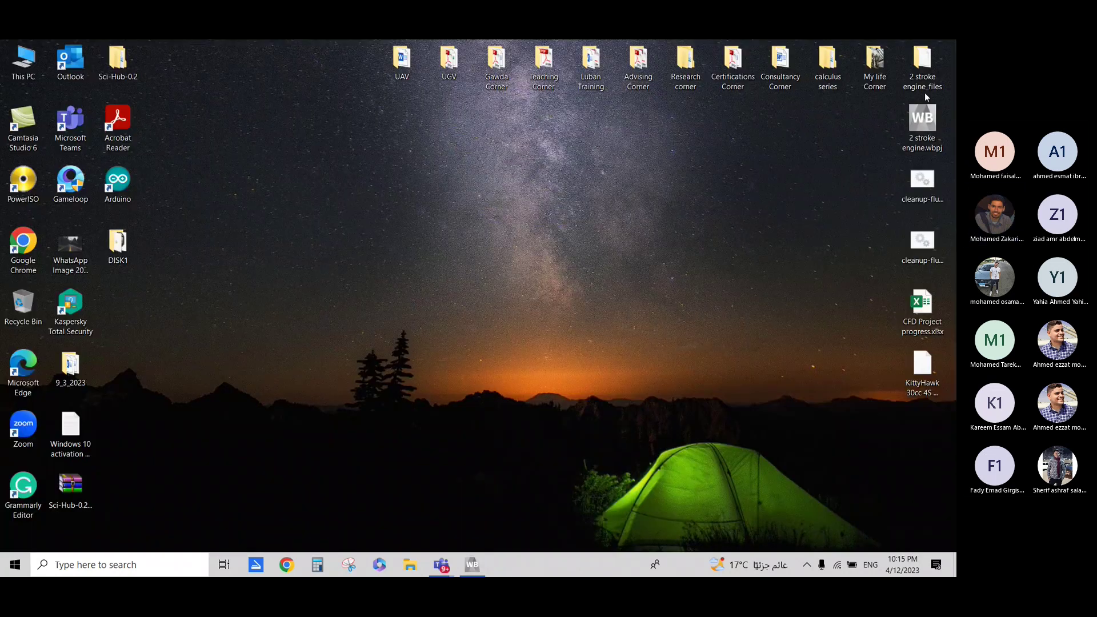
- Restore Workbench and open the Fluid Flow (Fluent) system's Mesh cell for editing
click(471, 564)
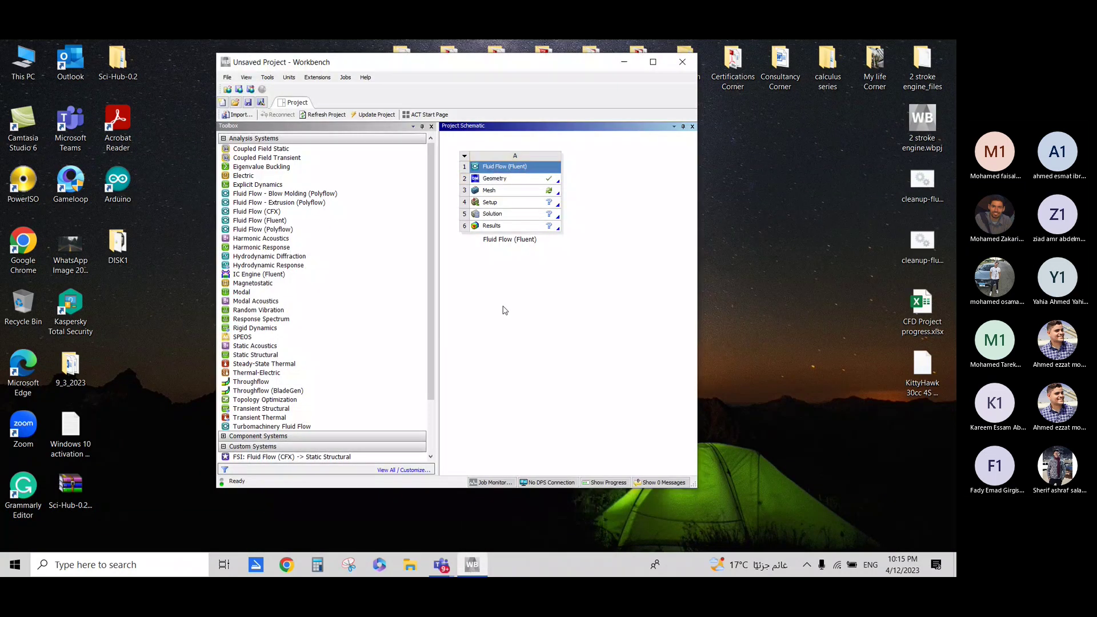
double_click(517, 191)
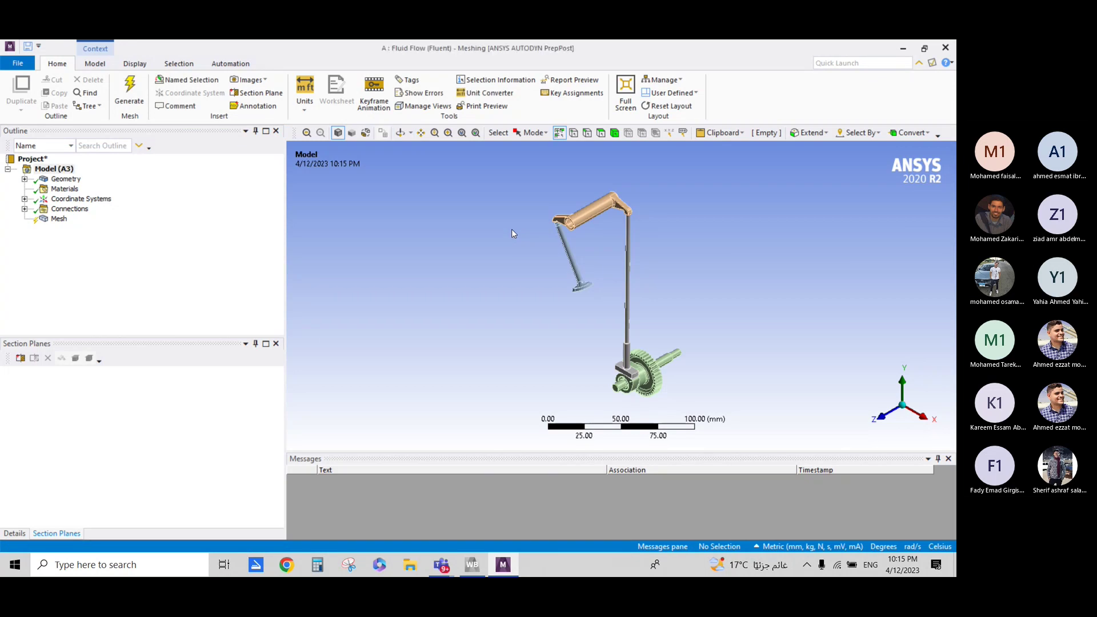
- Fit the assembly in view, start mesh generation, then cancel it partway
key(F7)
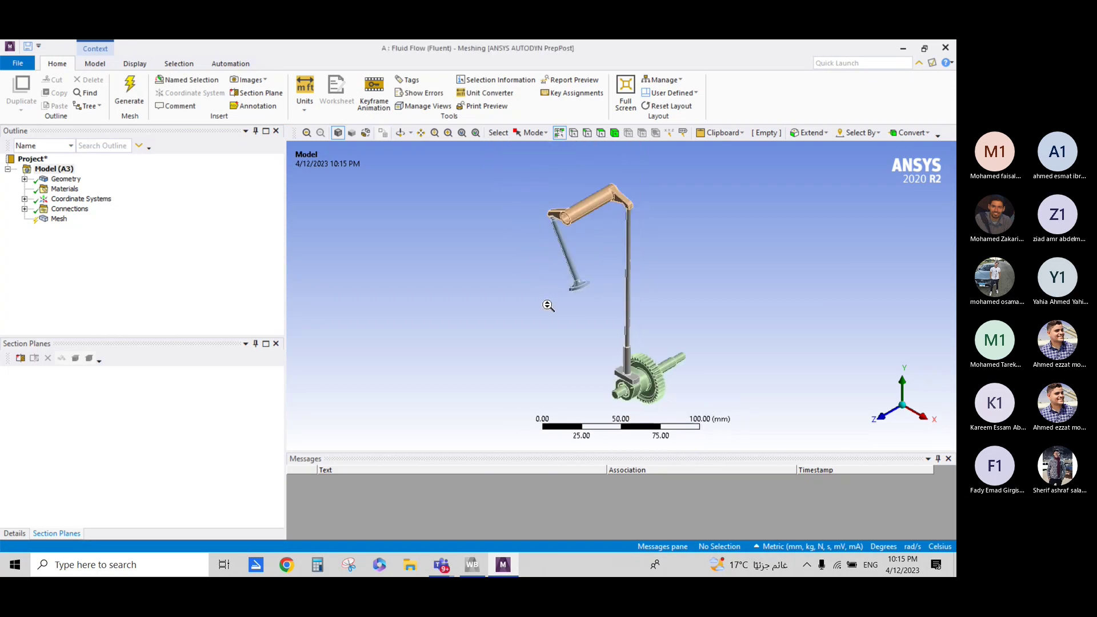
click(67, 216)
click(140, 101)
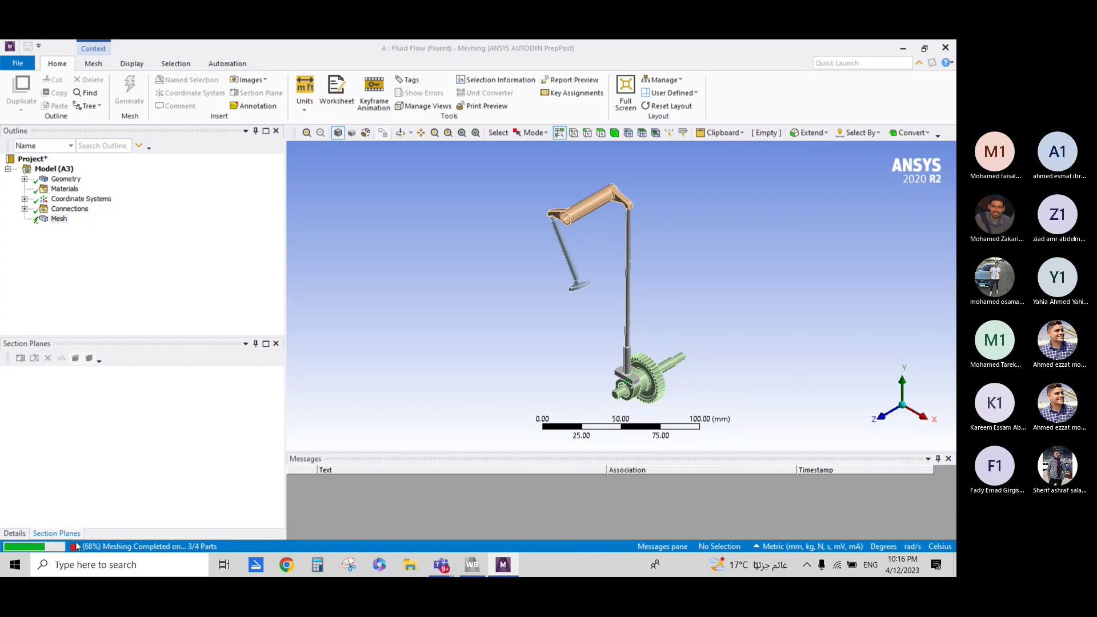
click(75, 546)
click(58, 219)
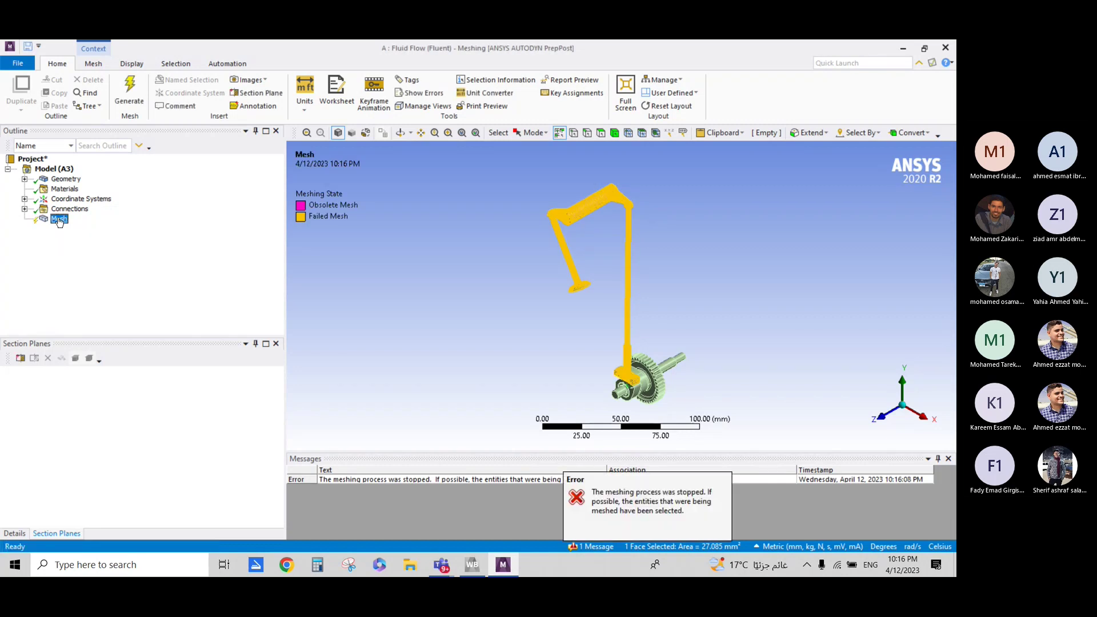
- Insert a Sizing control on the Mesh and scope it to all 4 bodies
right_click(59, 222)
click(223, 228)
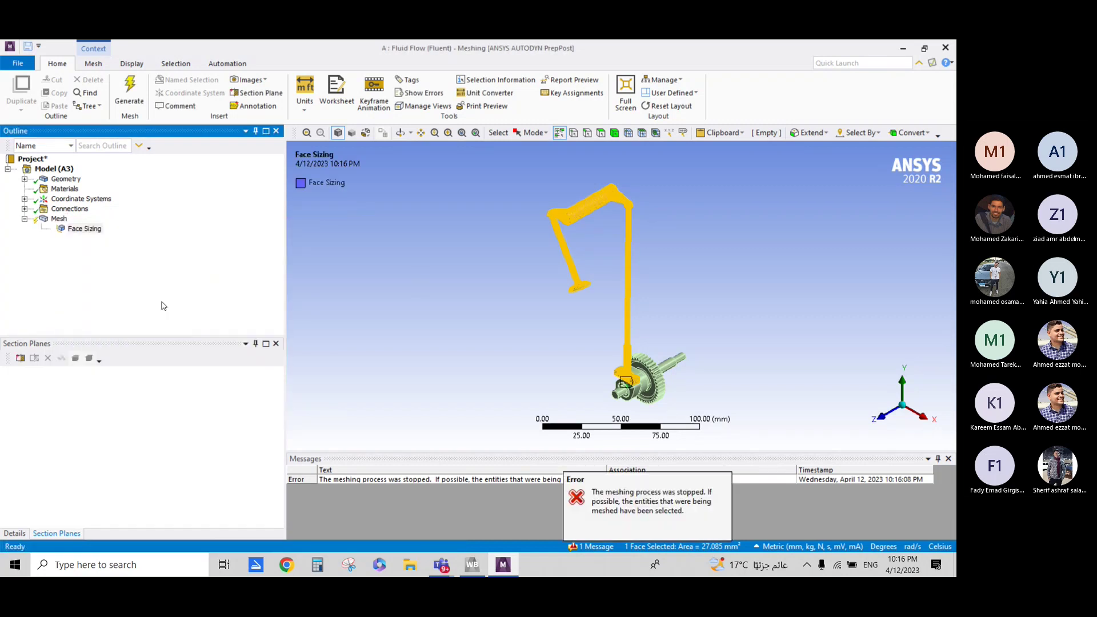
click(122, 423)
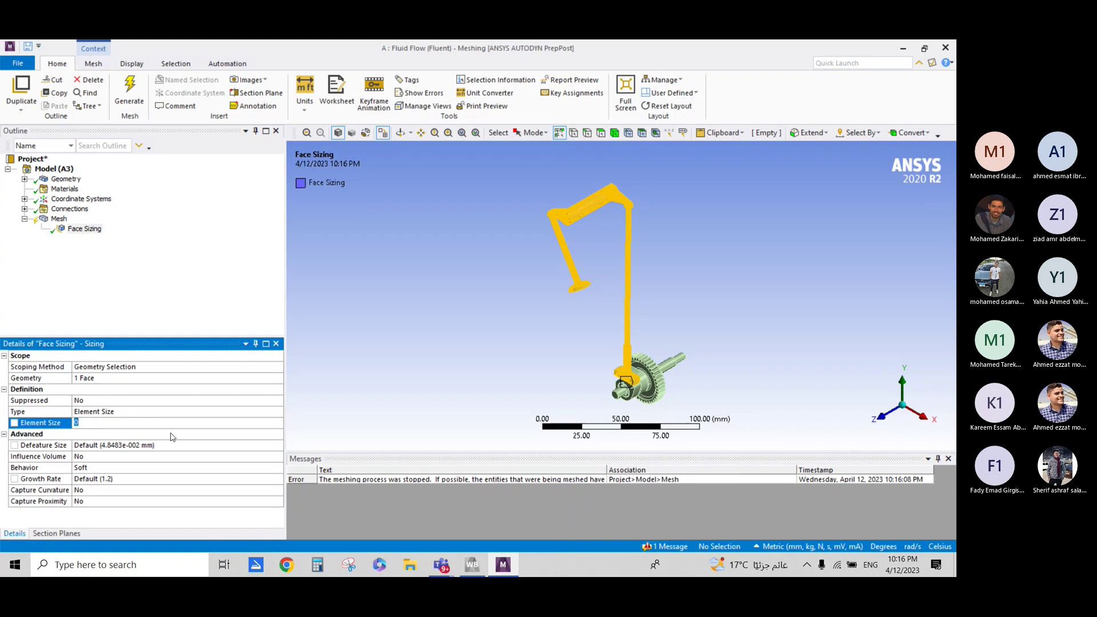
text(0)
key(BackSpace)
click(127, 382)
click(615, 134)
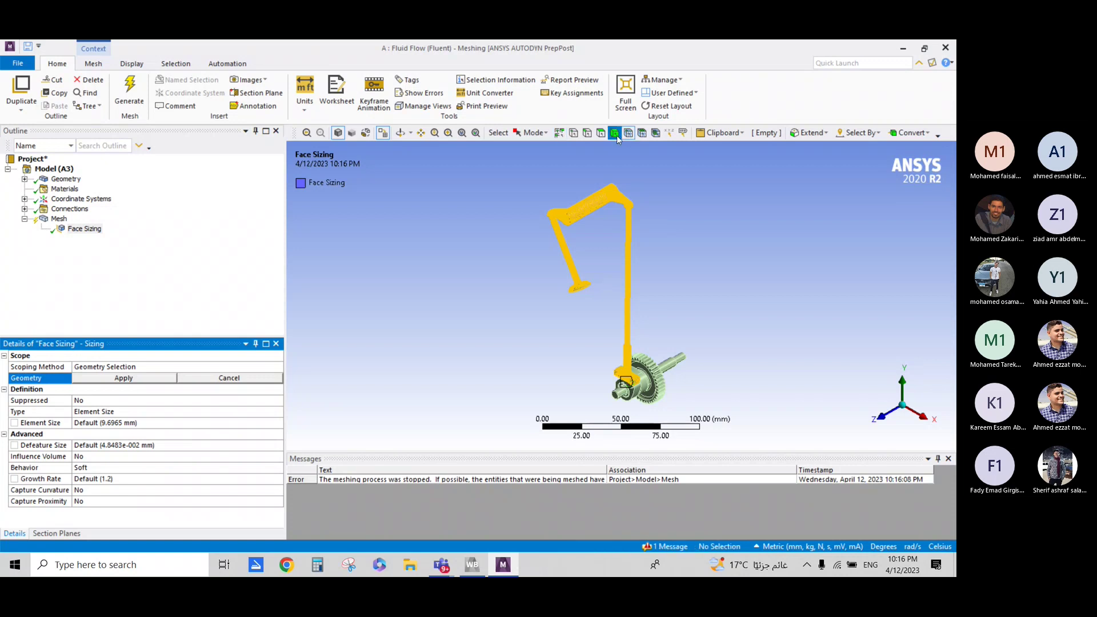
right_click(627, 345)
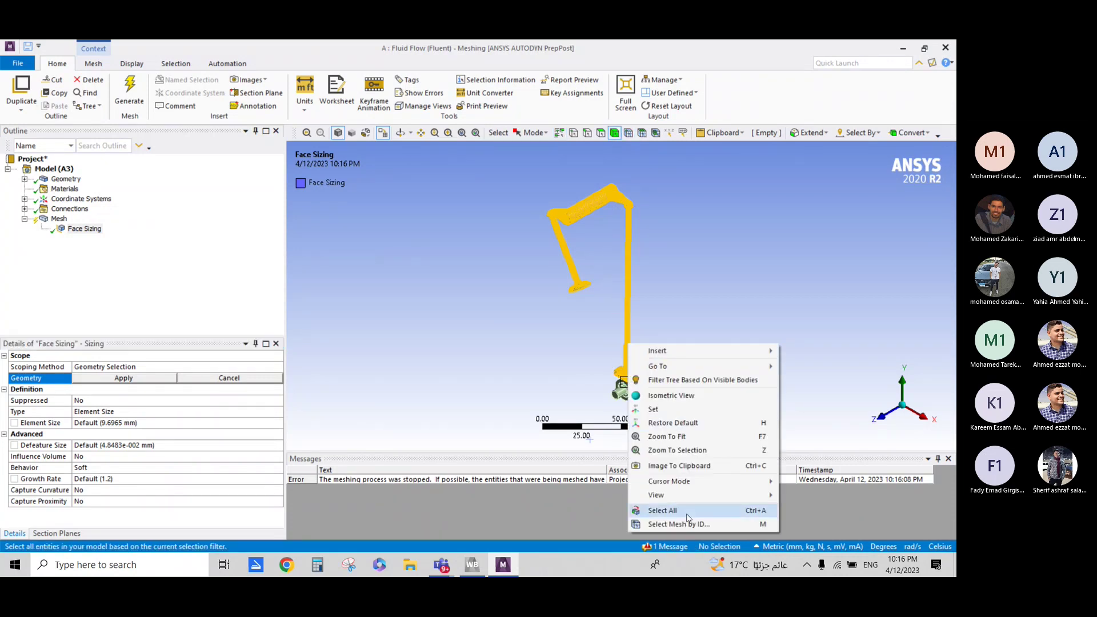
click(662, 510)
click(124, 378)
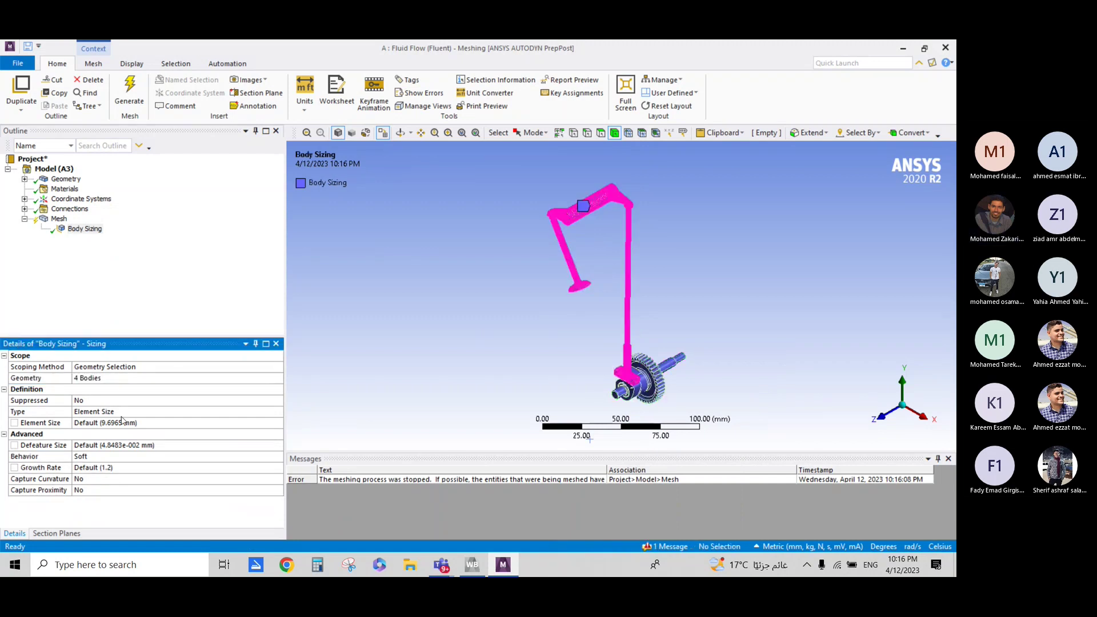
- Set the Body Sizing element size to 3 mm and regenerate the mesh
click(121, 423)
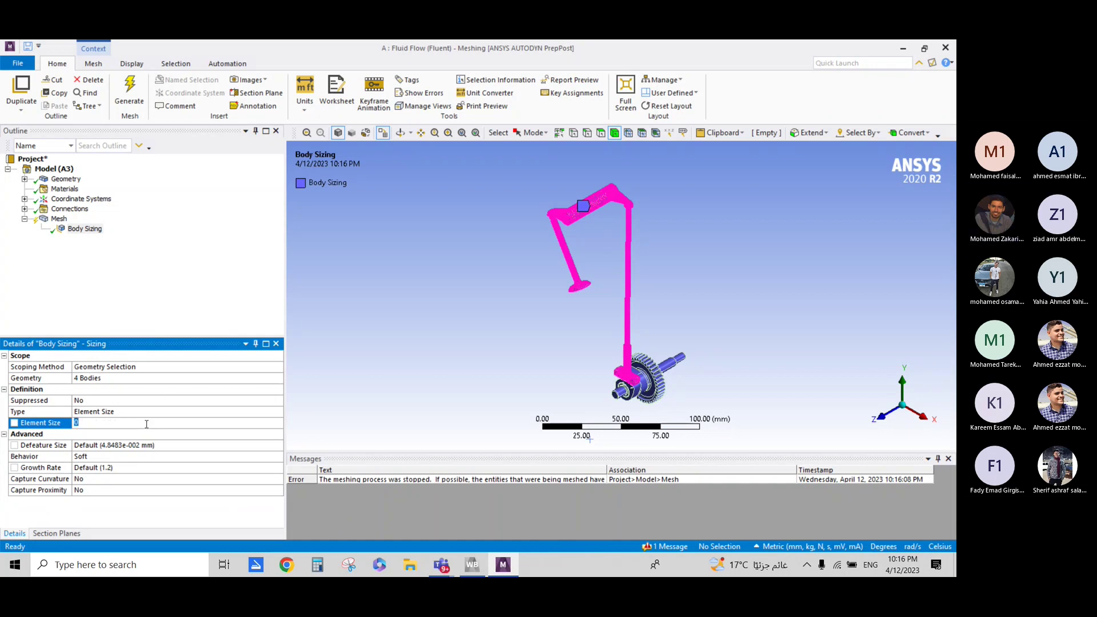
text(3)
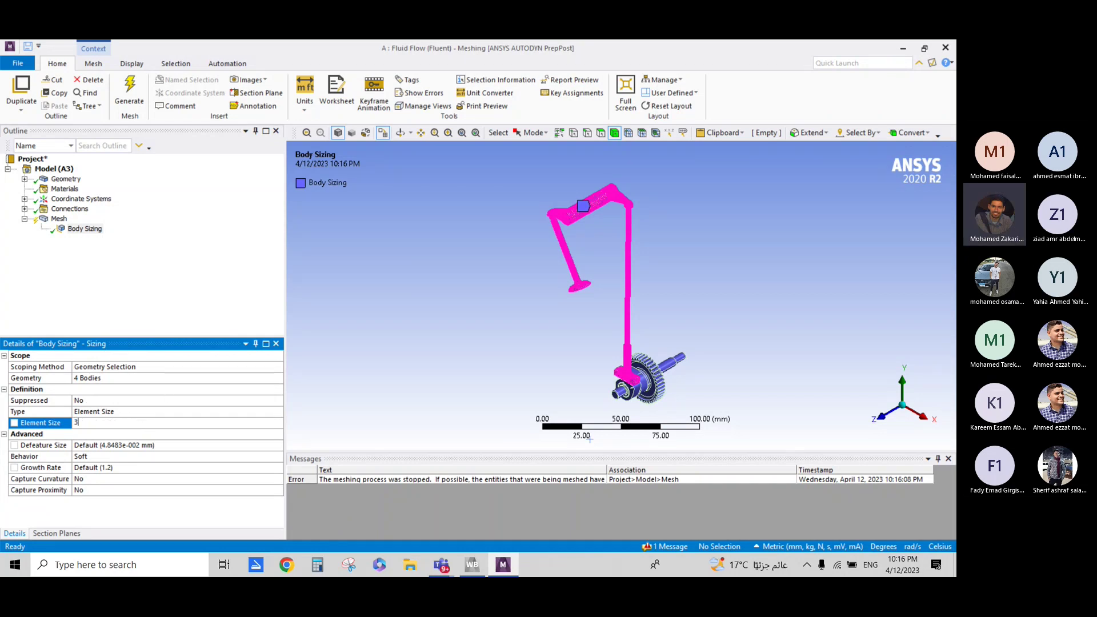
key(Return)
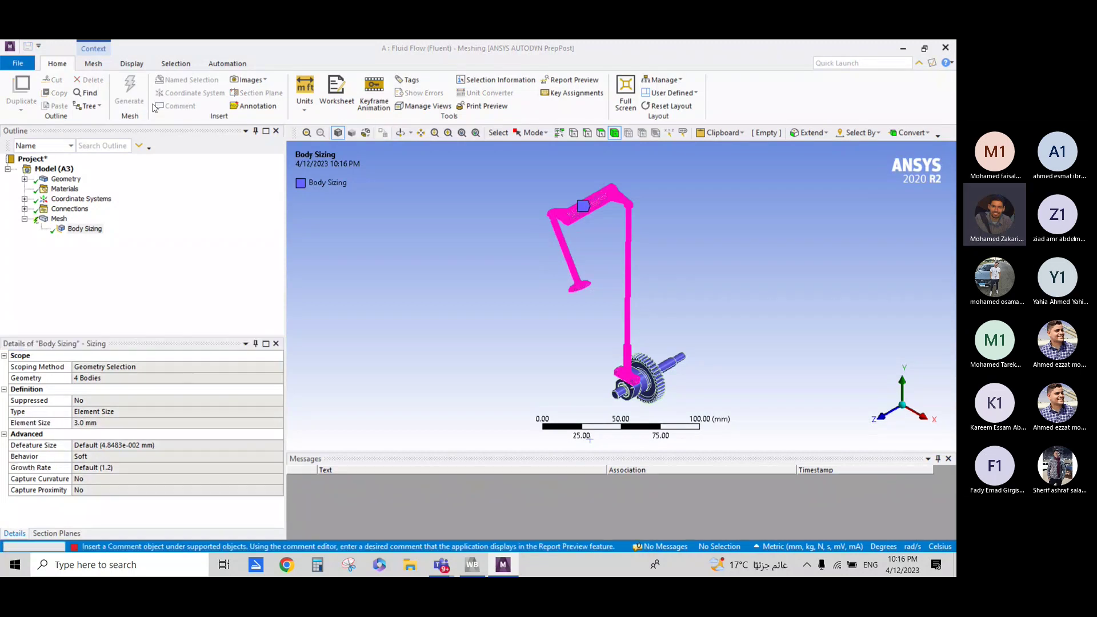
click(129, 92)
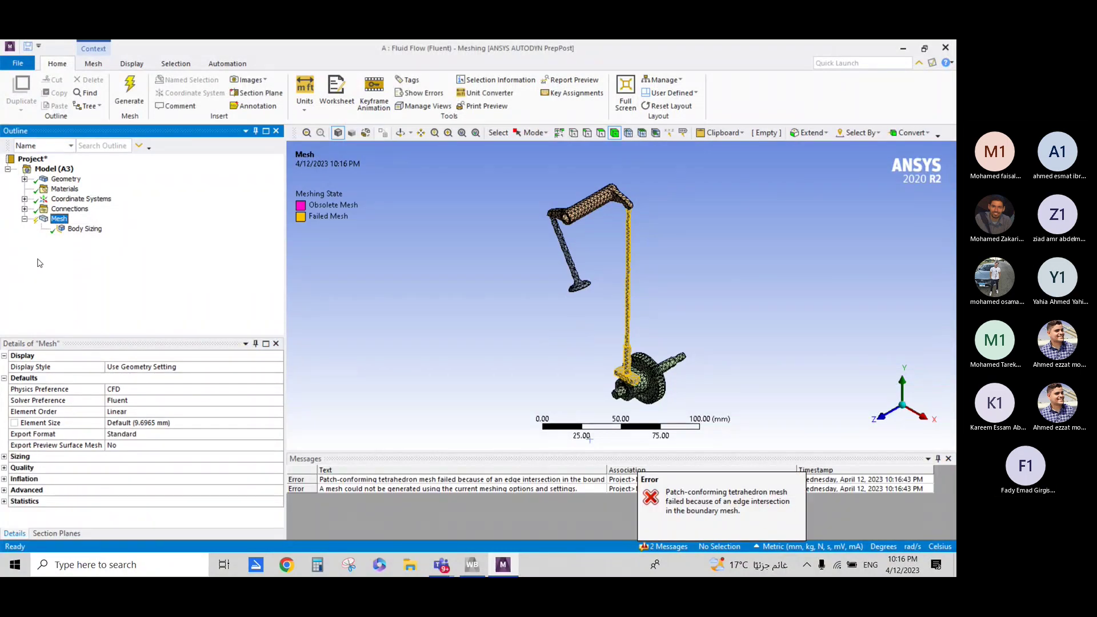
- Regenerate the mesh with the Body Sizing element size at 1.0 mm
scroll(631, 269, up, 2)
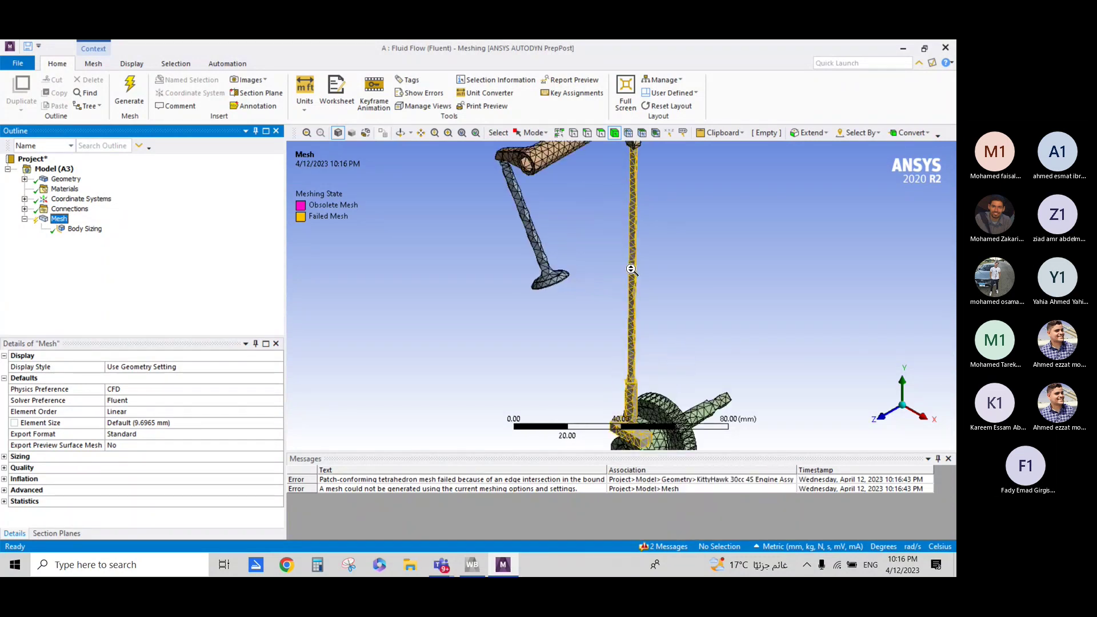
scroll(631, 269, up, 2)
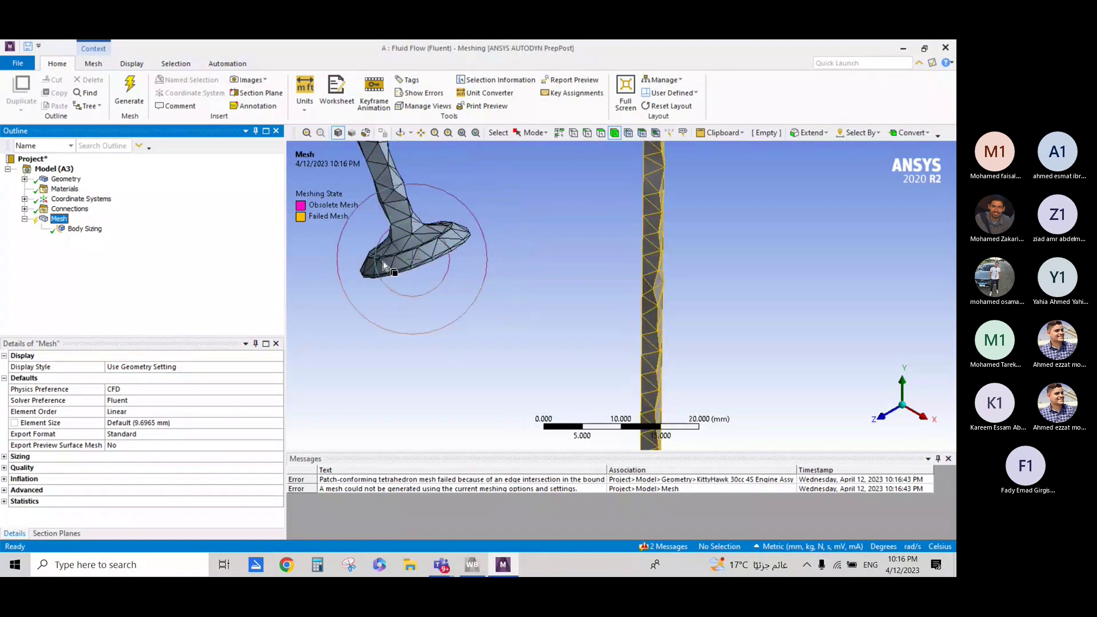
click(81, 229)
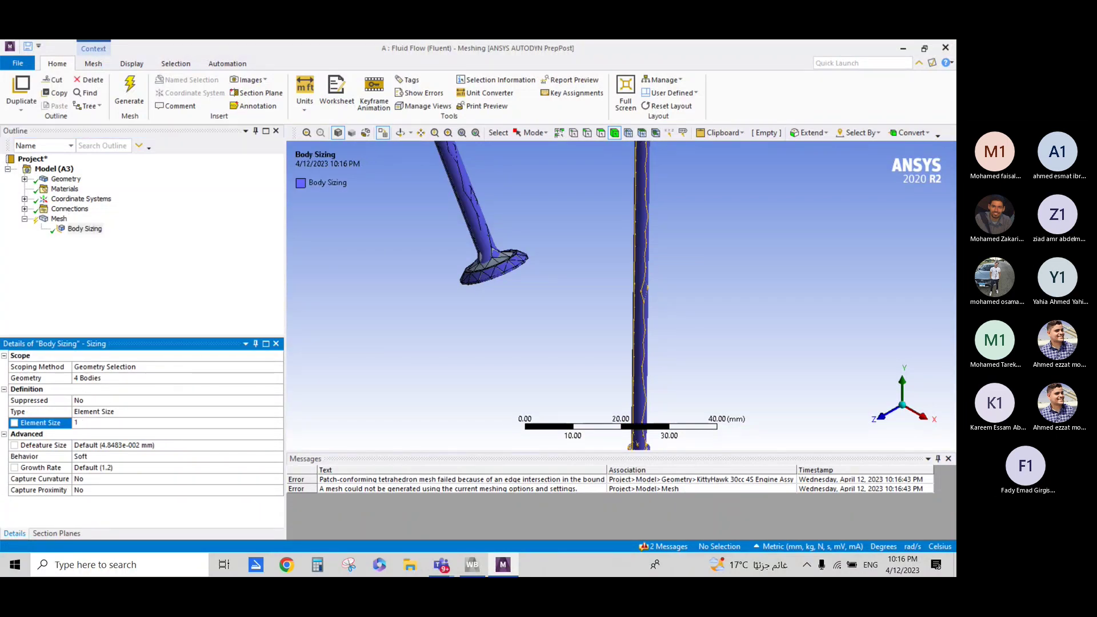
click(127, 110)
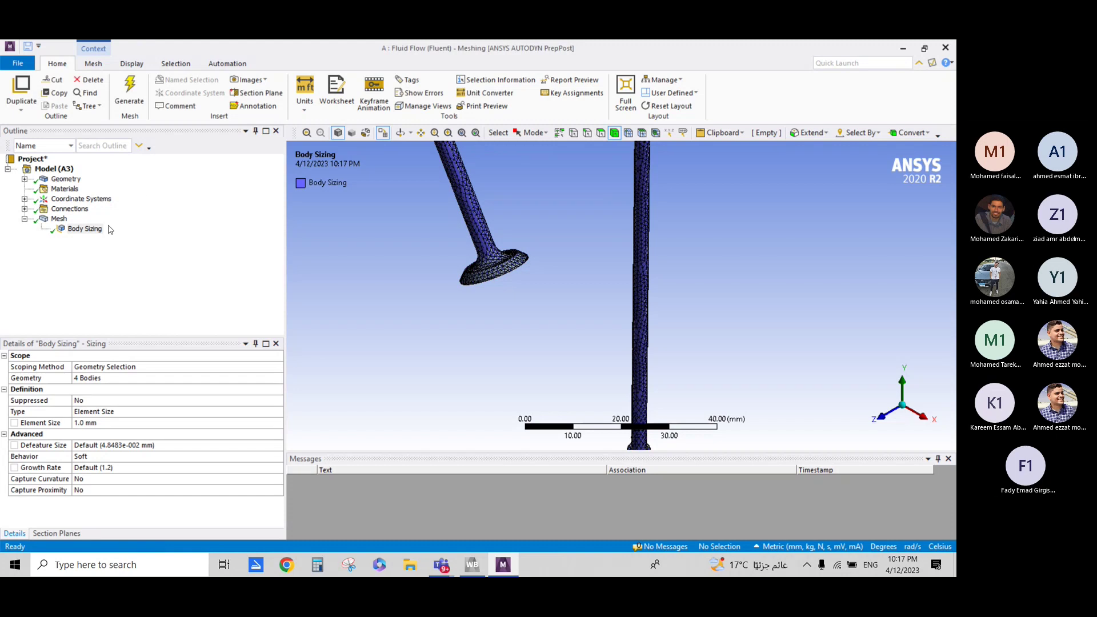
- Inspect the finished mesh and expand Connections > Contacts in the Outline
click(57, 221)
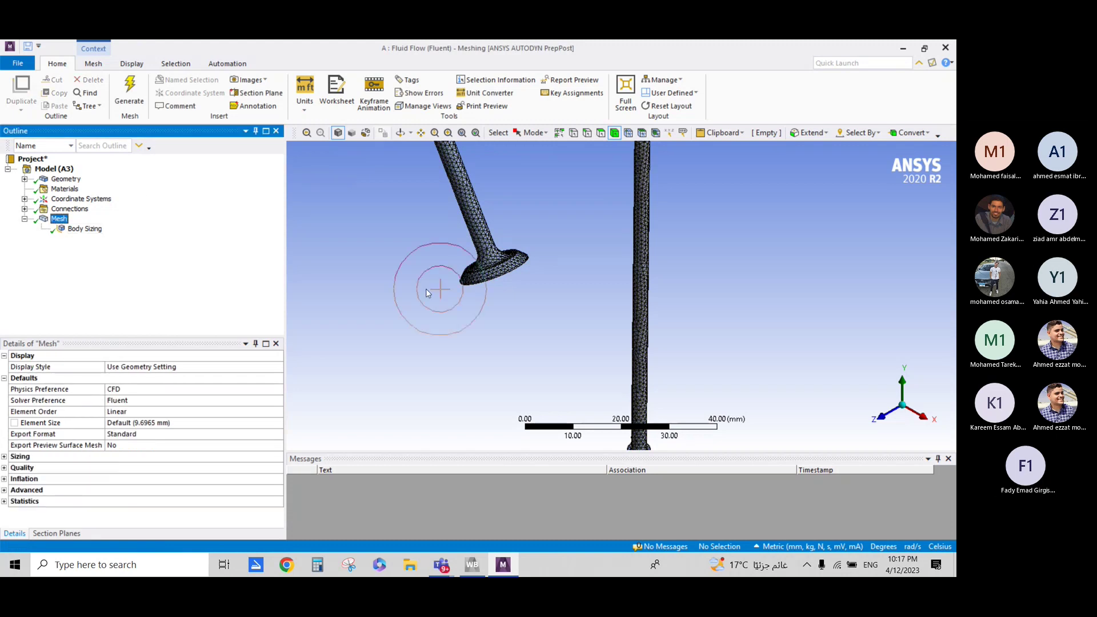
scroll(482, 284, down, 2)
scroll(538, 264, down, 2)
scroll(571, 280, down, 3)
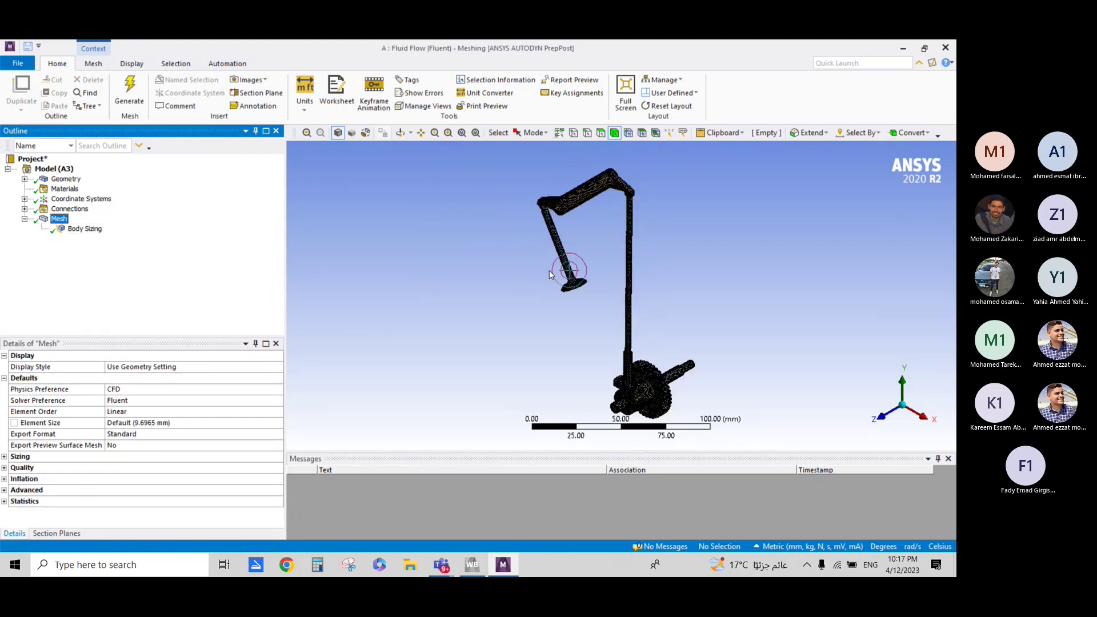
scroll(595, 290, up, 4)
scroll(574, 289, down, 2)
scroll(574, 289, down, 2)
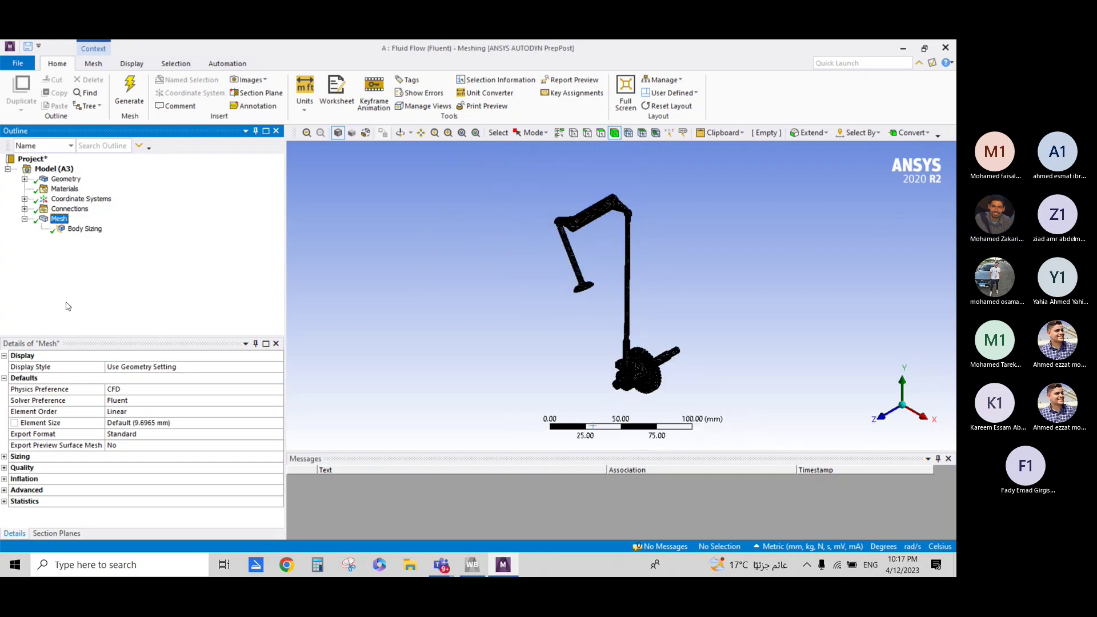
click(24, 209)
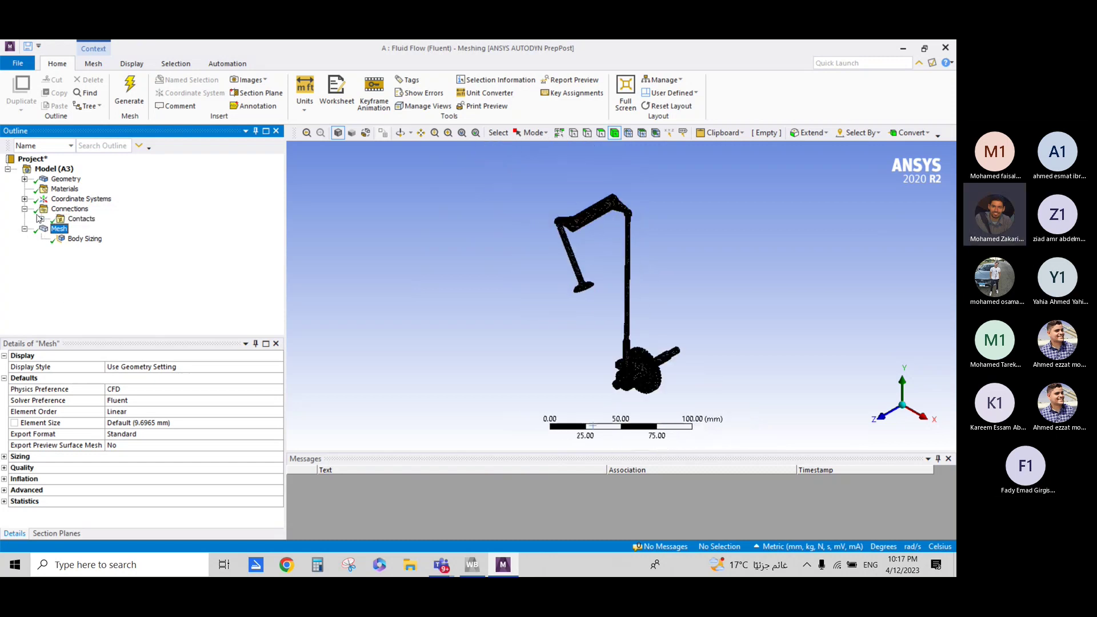
click(41, 219)
- Review Contact Region, Contact Region 2 and Contact Region 3, returning to the first
click(112, 229)
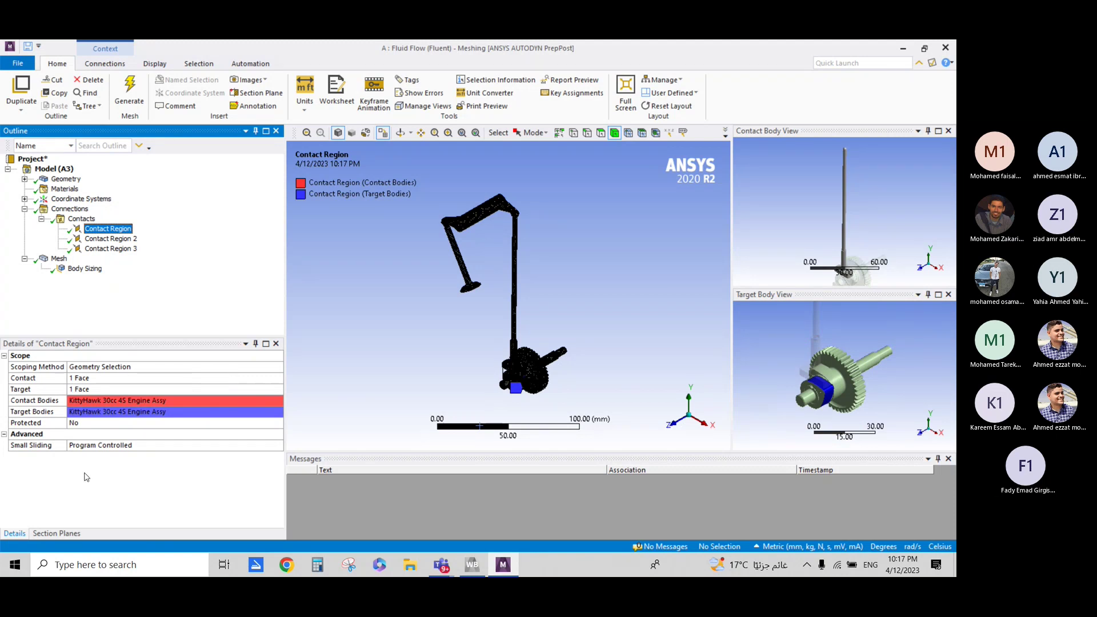
click(109, 239)
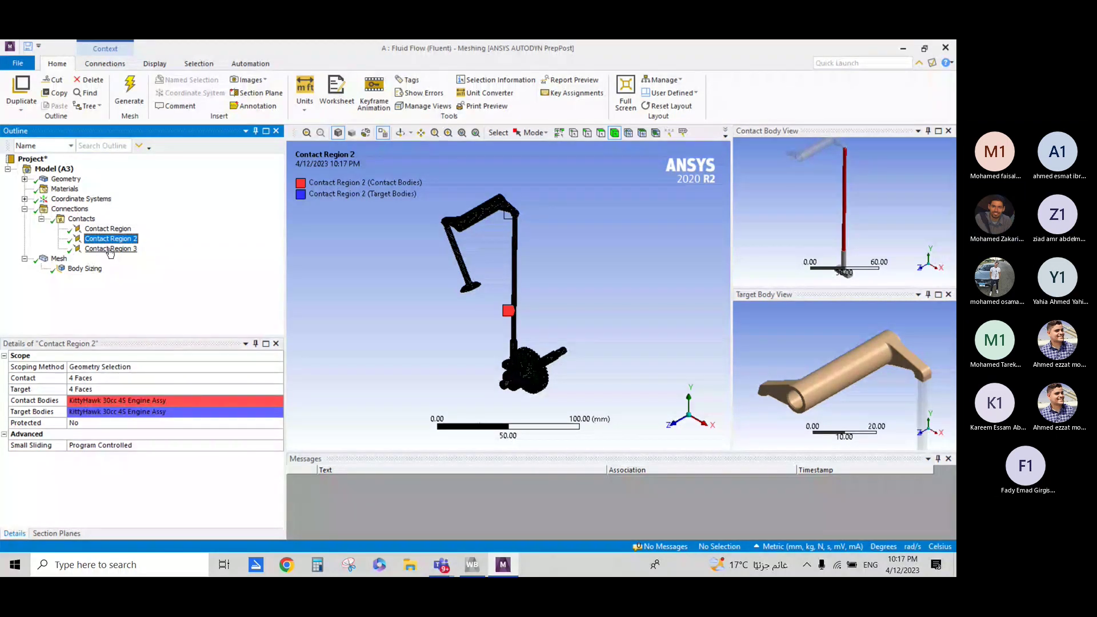
click(109, 250)
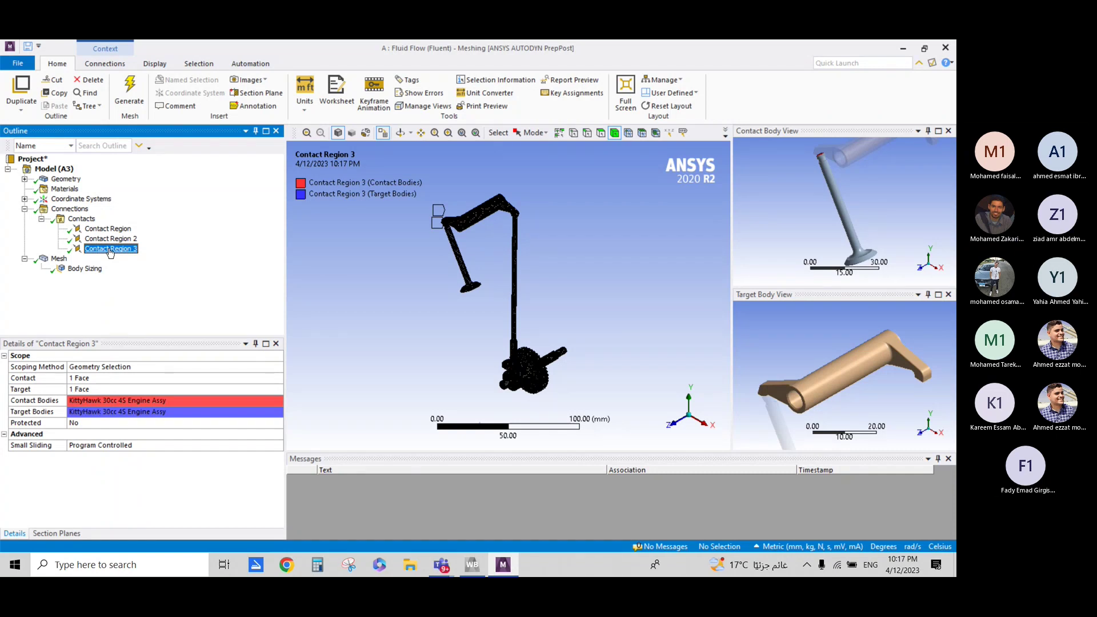
click(108, 229)
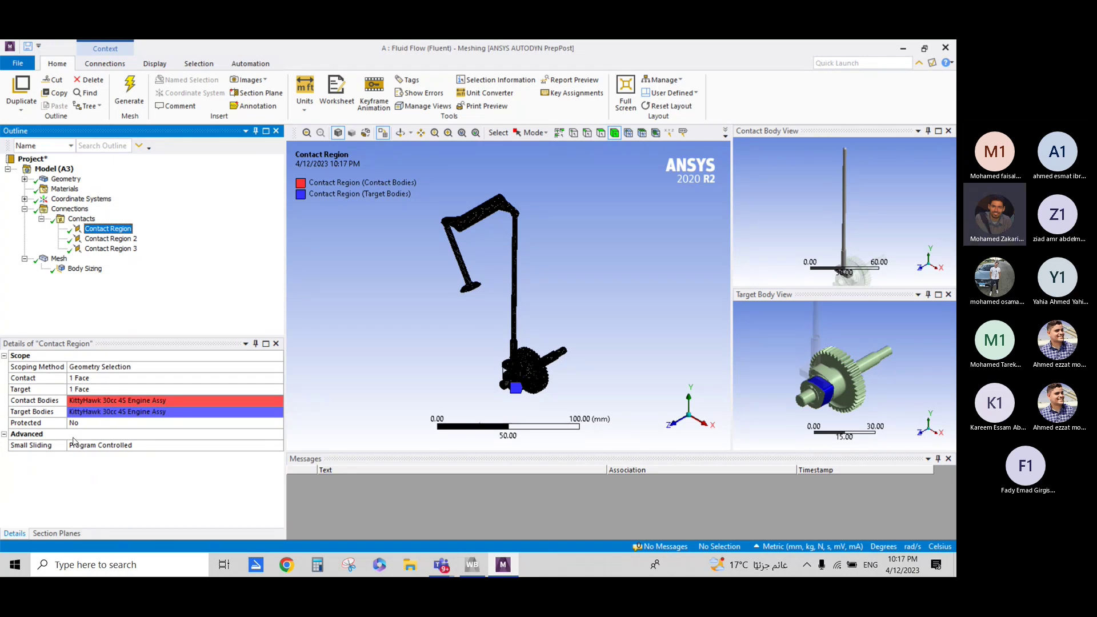
- Switch the first Contact Region's Small Sliding to On, keeping Protected at No
click(106, 448)
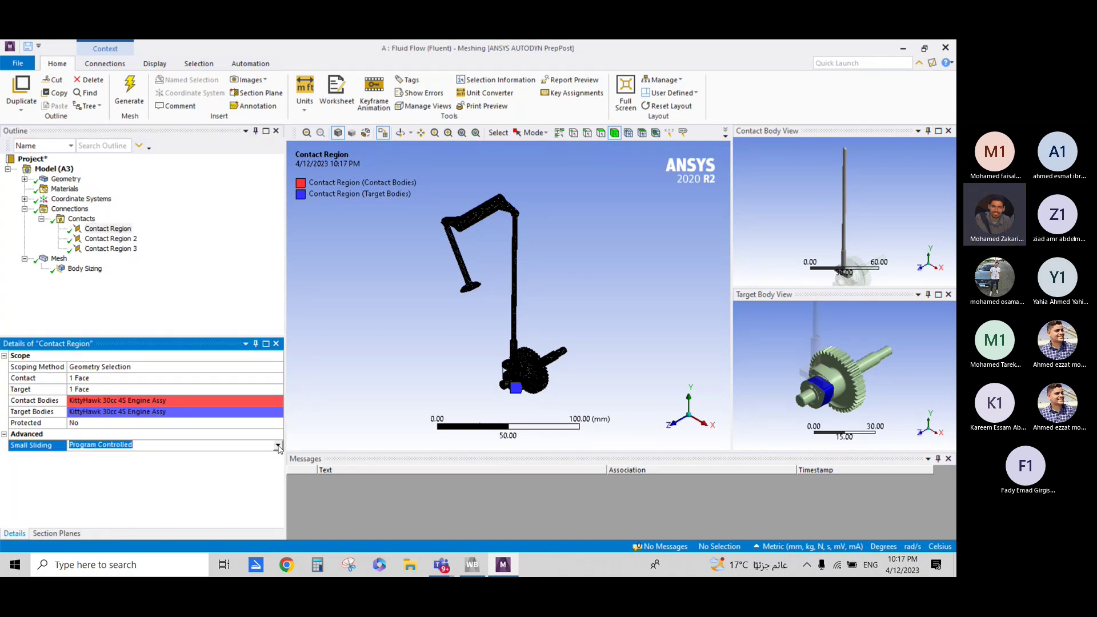
click(280, 447)
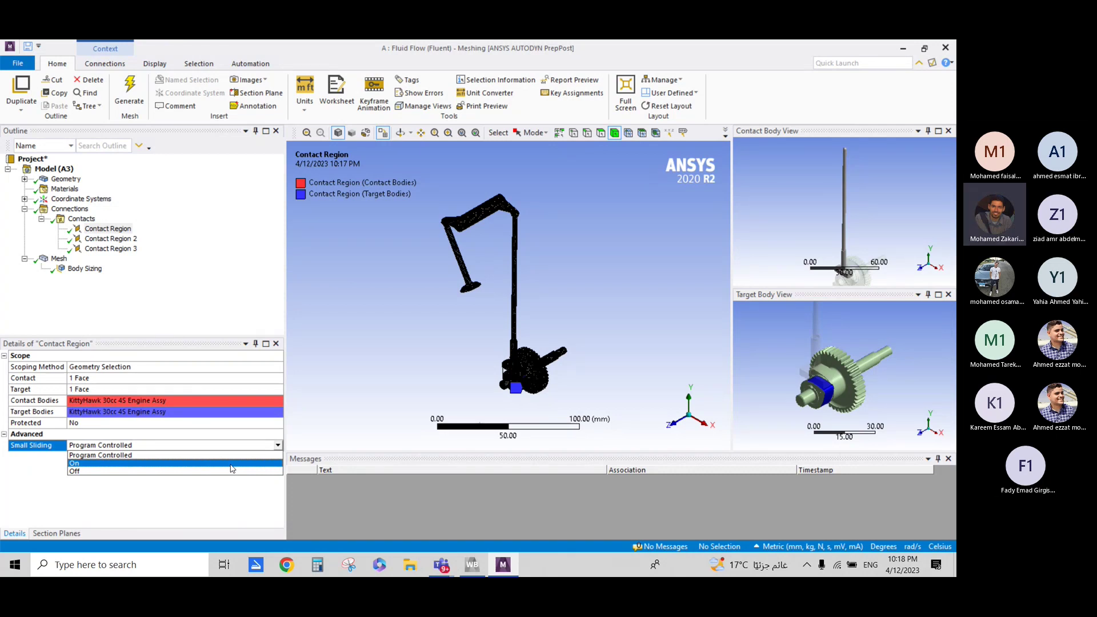
click(231, 470)
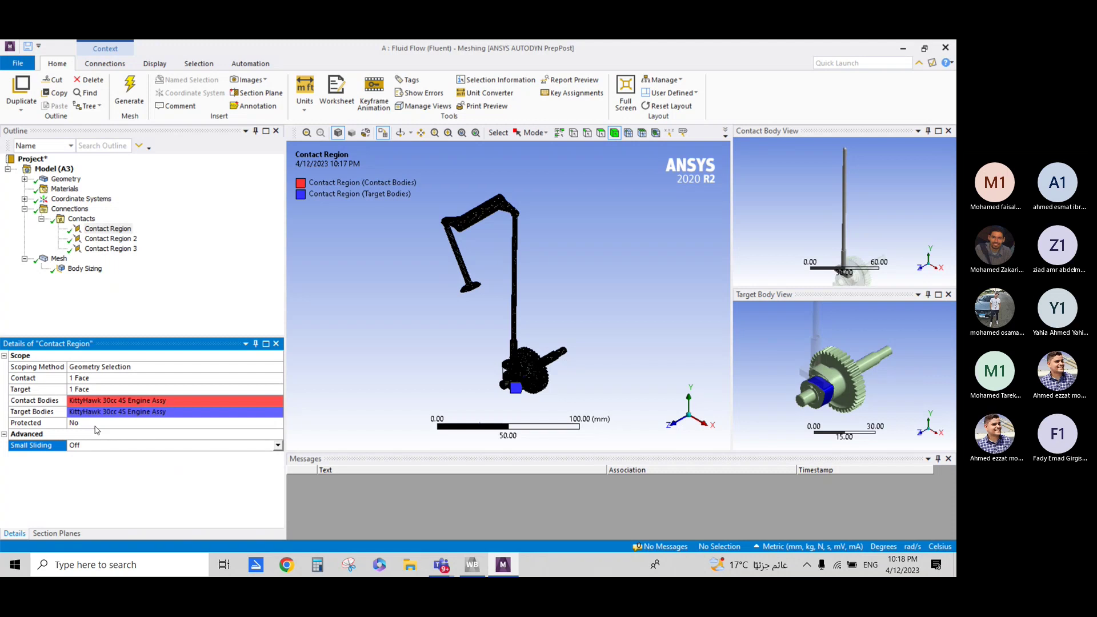
click(98, 423)
click(278, 423)
click(145, 481)
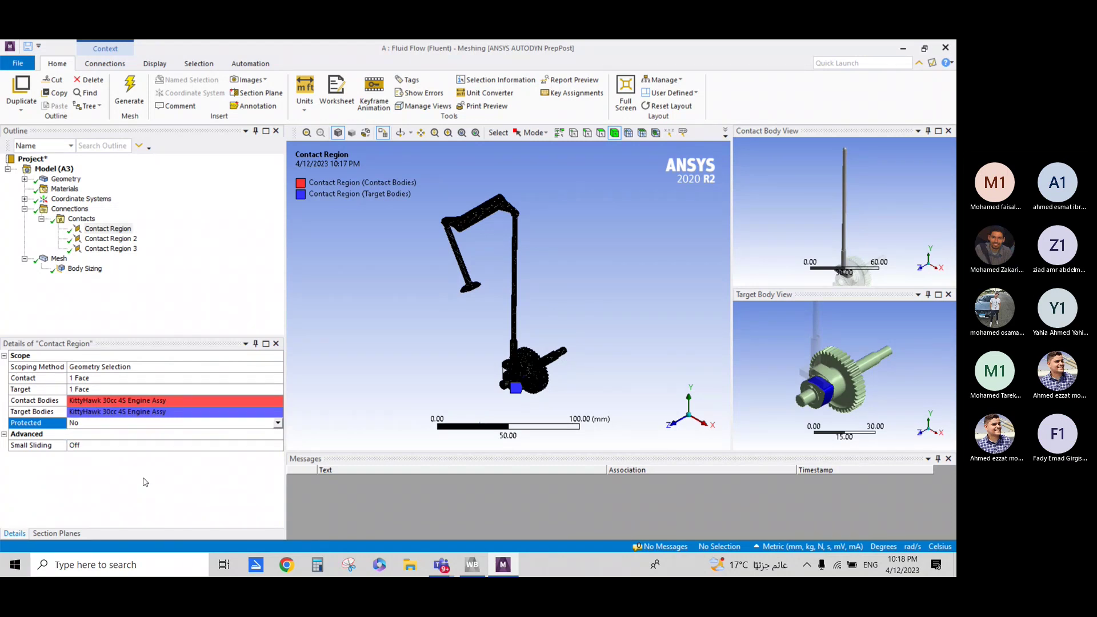
click(172, 444)
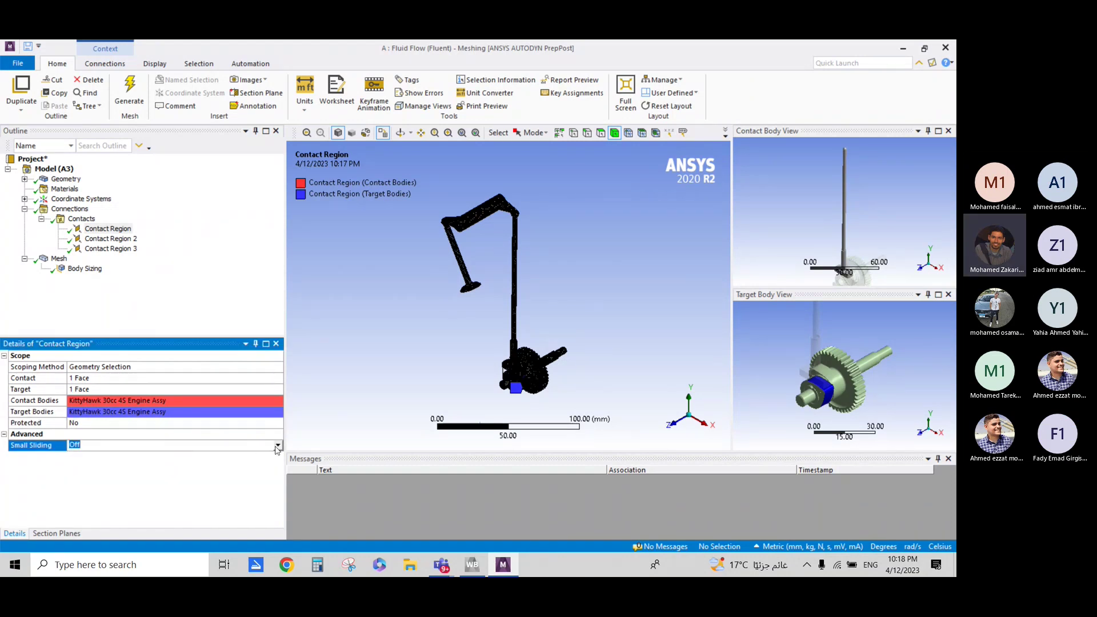
click(277, 446)
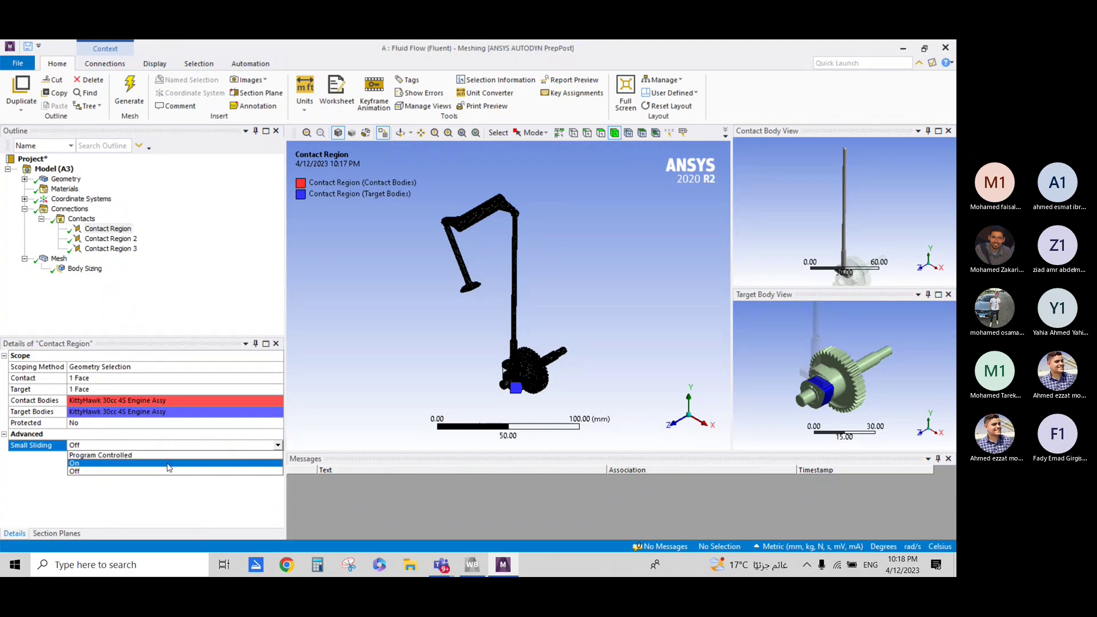
click(169, 464)
middle_drag(800, 381, 794, 357)
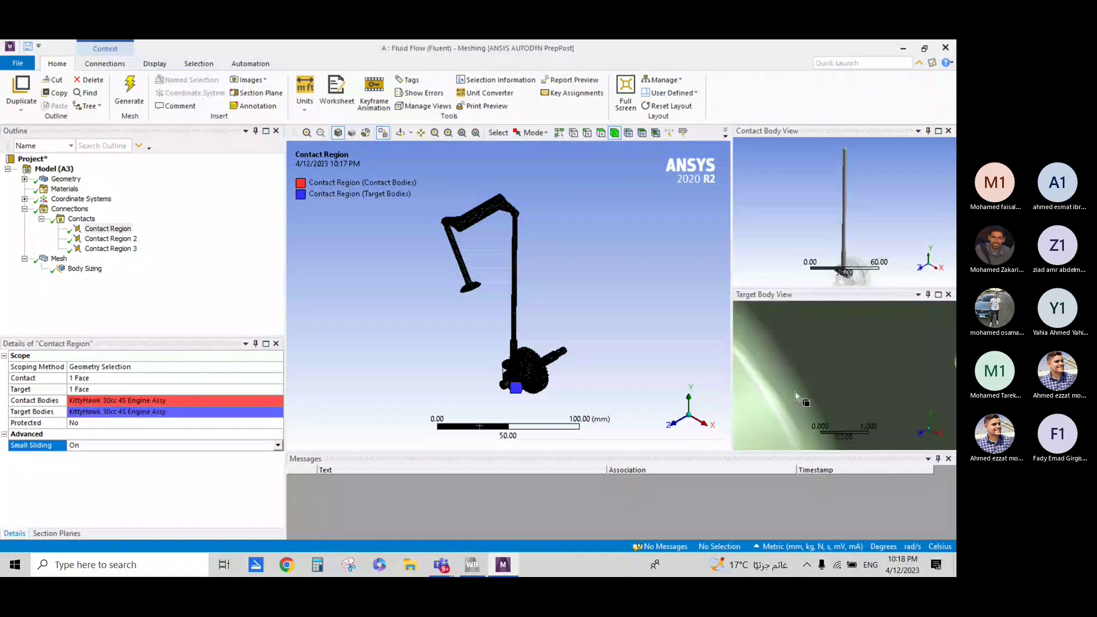
scroll(817, 343, up, 5)
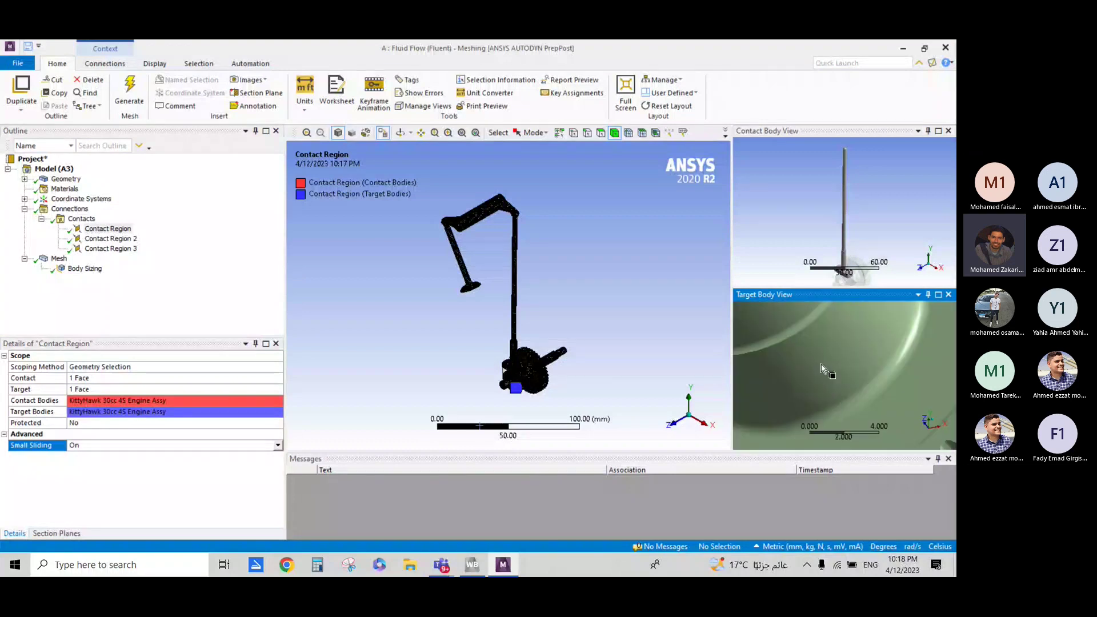
- Shrink the Messages pane and zoom in on the gear contact
scroll(815, 346, up, 2)
scroll(814, 349, up, 2)
scroll(814, 349, up, 3)
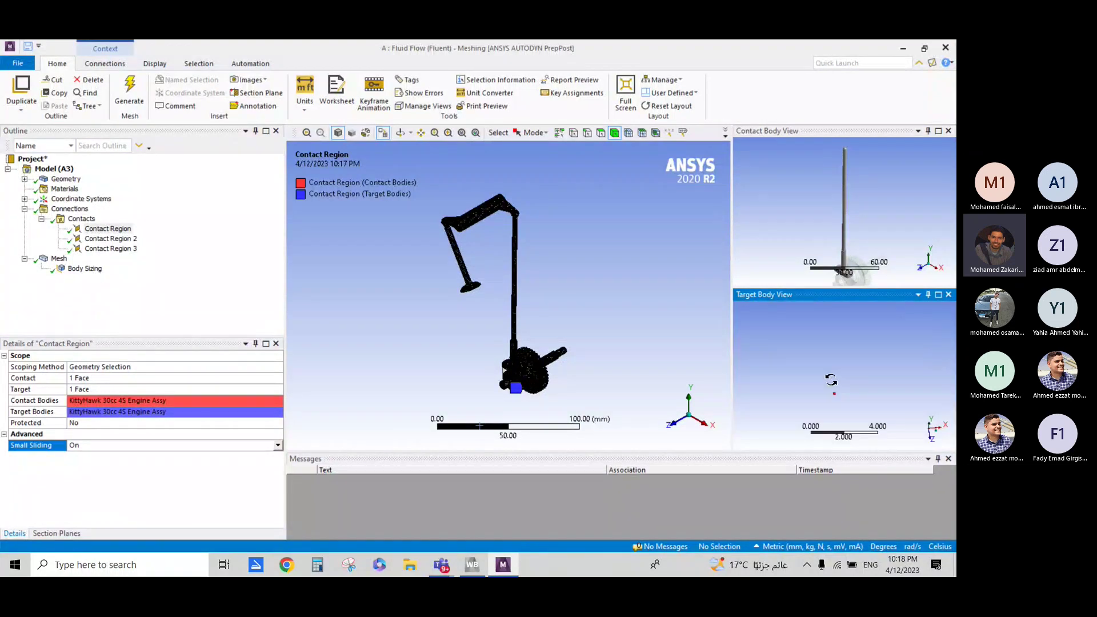
scroll(592, 367, down, 2)
scroll(507, 297, up, 2)
scroll(507, 297, up, 2)
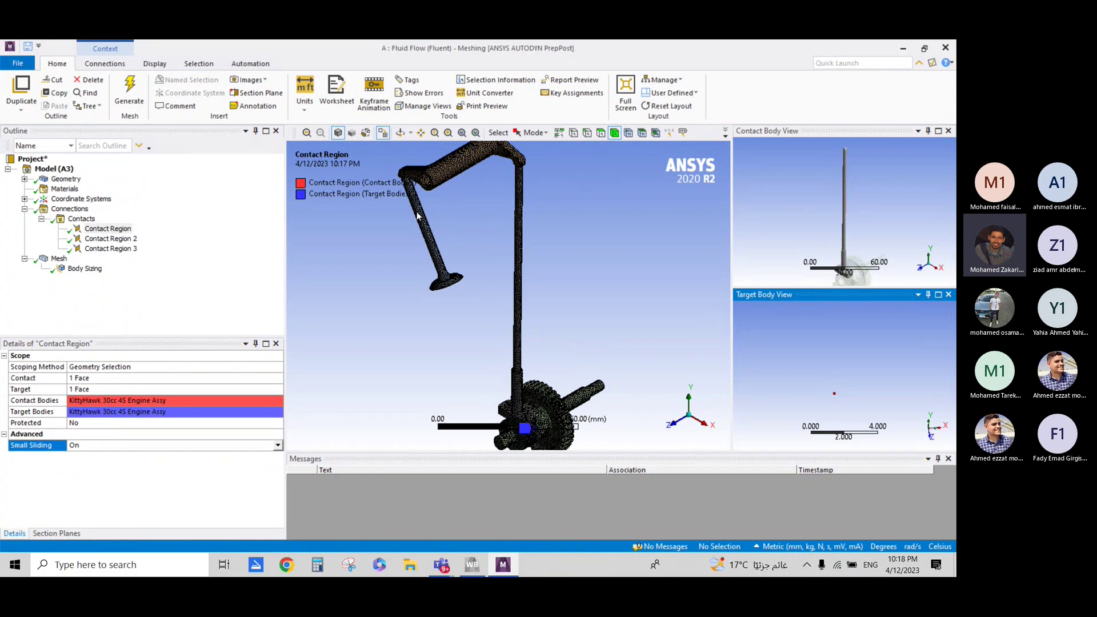
drag(490, 454, 498, 508)
scroll(515, 247, up, 3)
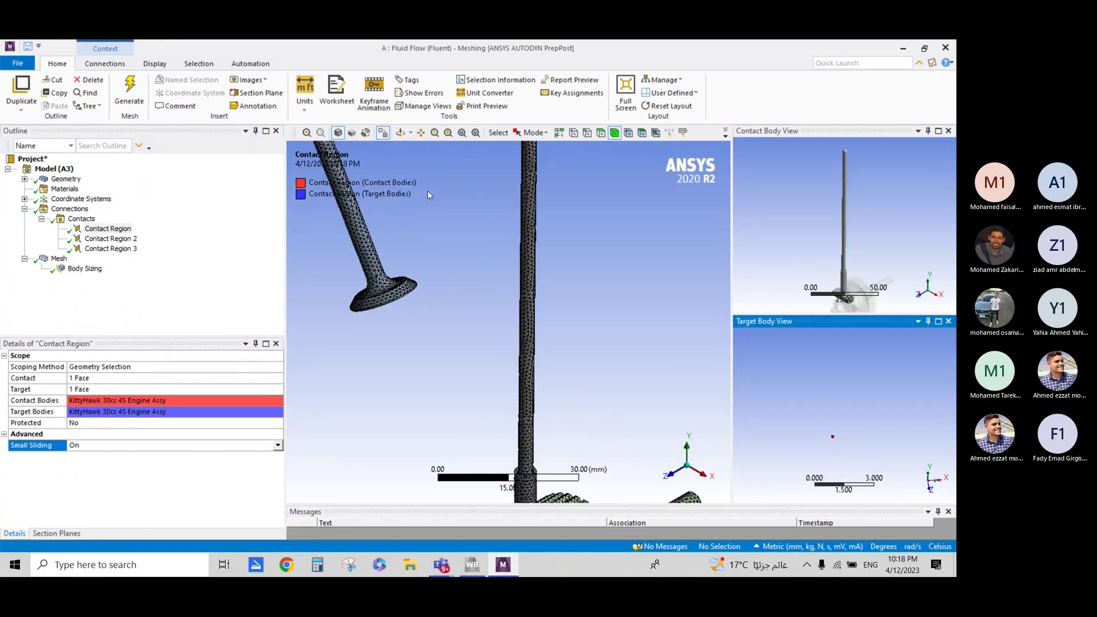
- Rotate the close-up to expose the blue target faces, then show Contact Region 2
middle_drag(516, 247, 538, 353)
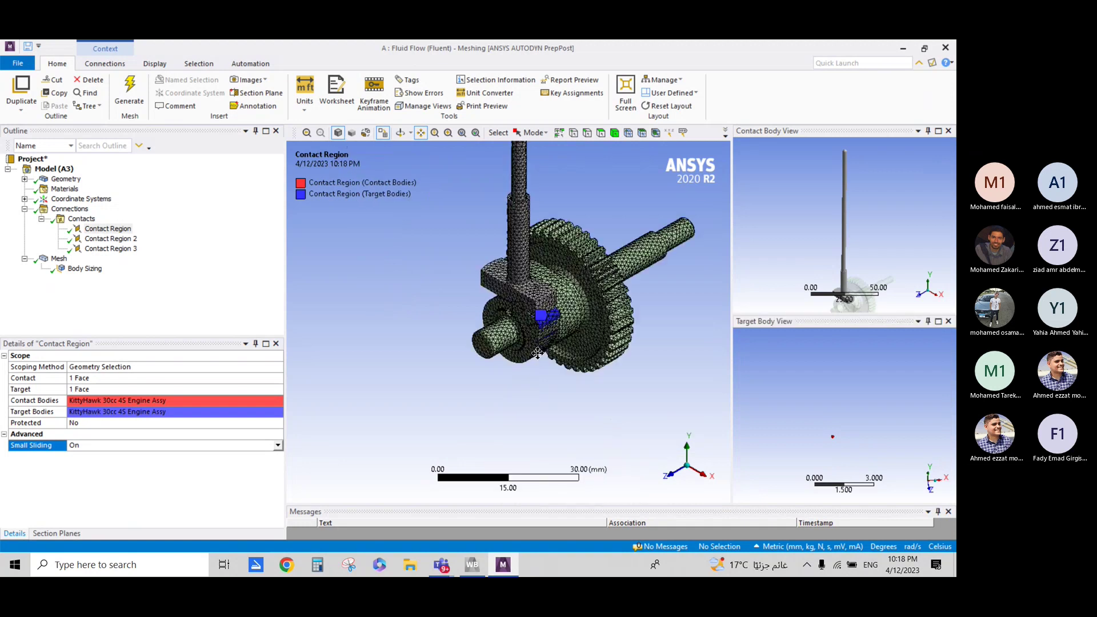
scroll(538, 353, up, 2)
scroll(548, 382, up, 2)
scroll(566, 417, up, 2)
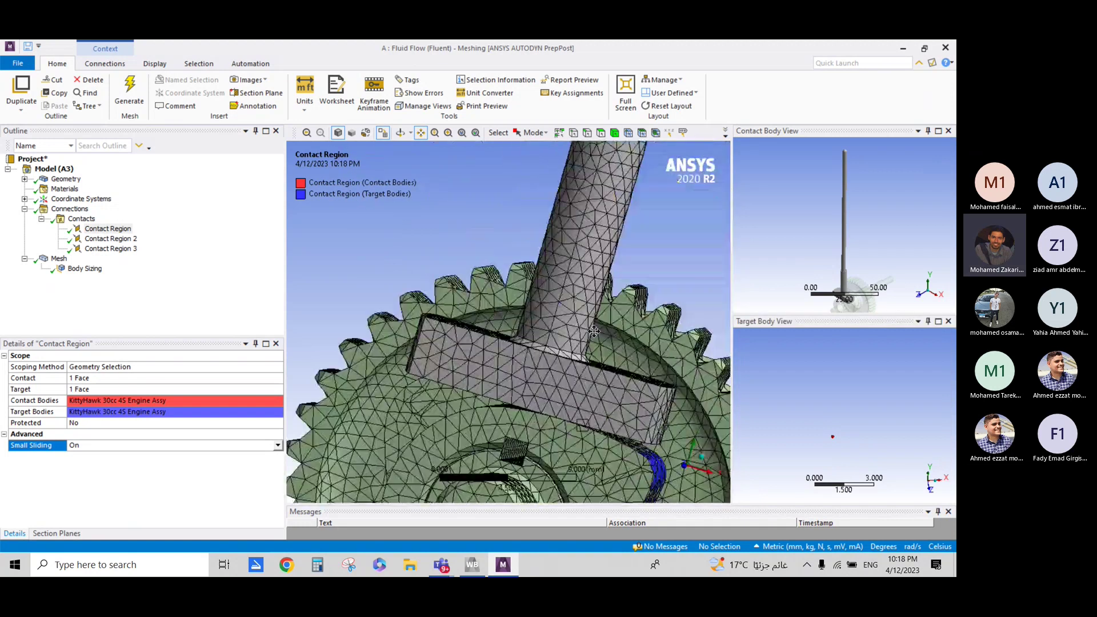
scroll(571, 426, up, 1)
scroll(548, 399, up, 1)
scroll(531, 377, up, 1)
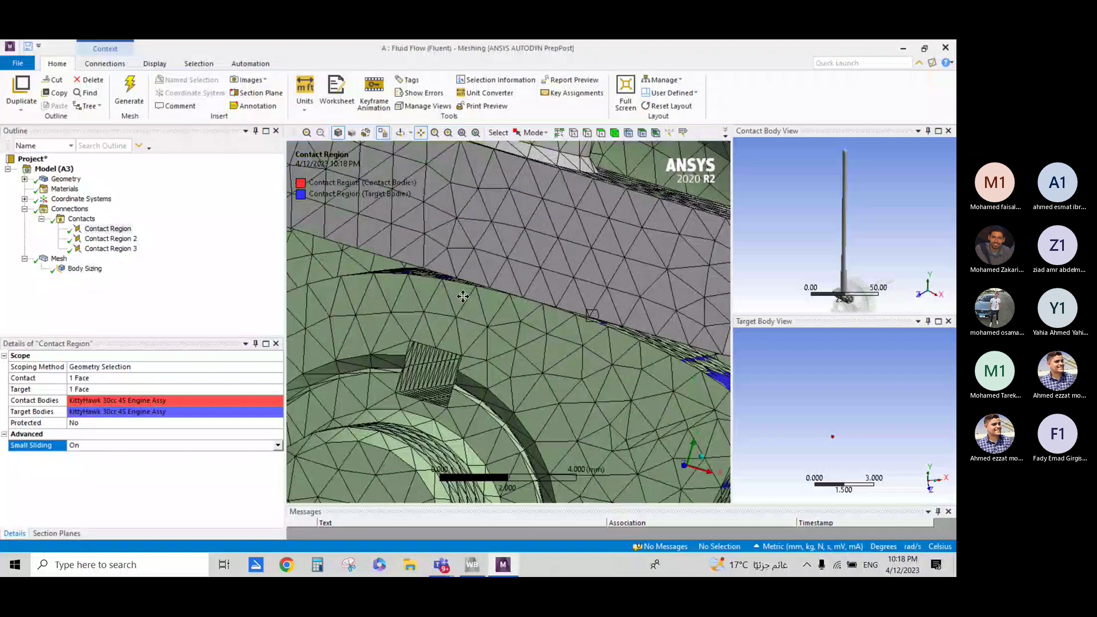
middle_drag(521, 364, 561, 356)
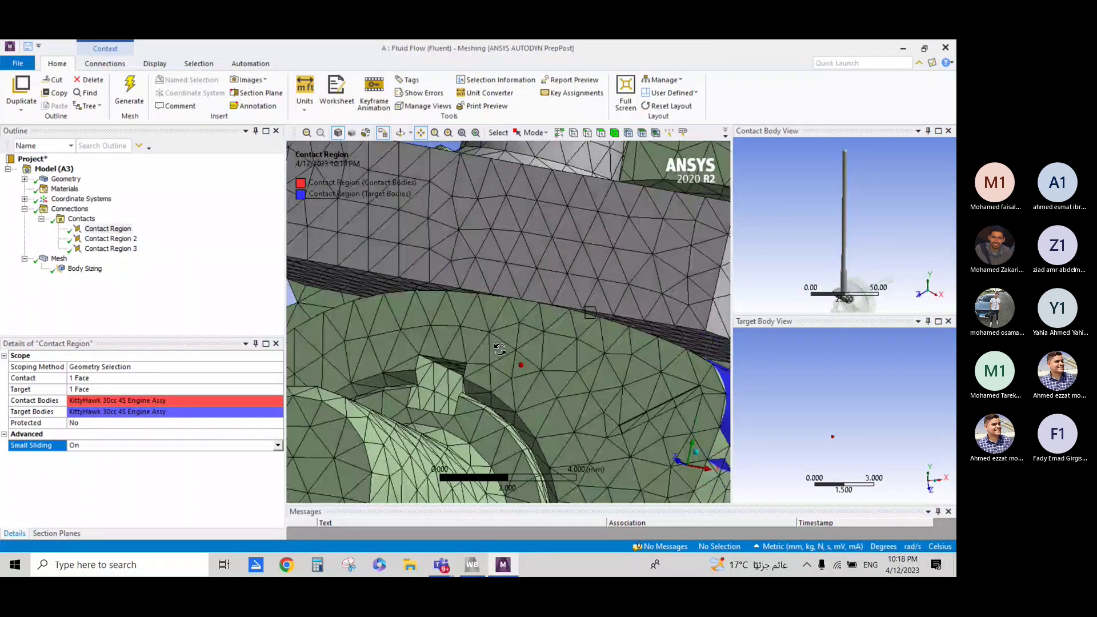
middle_drag(561, 356, 491, 383)
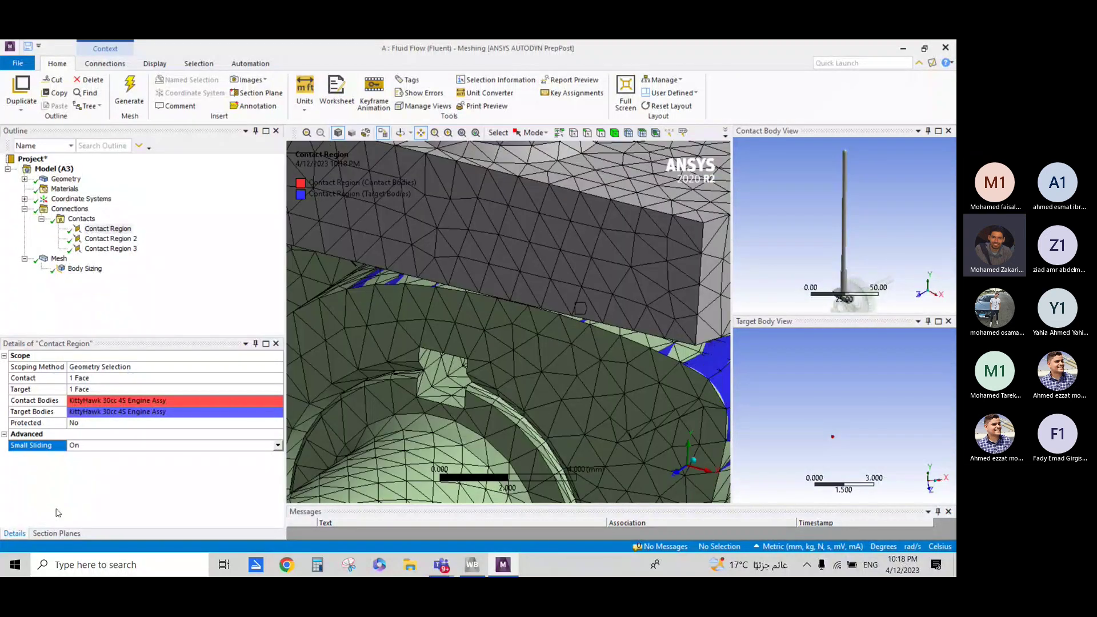
click(85, 492)
click(122, 240)
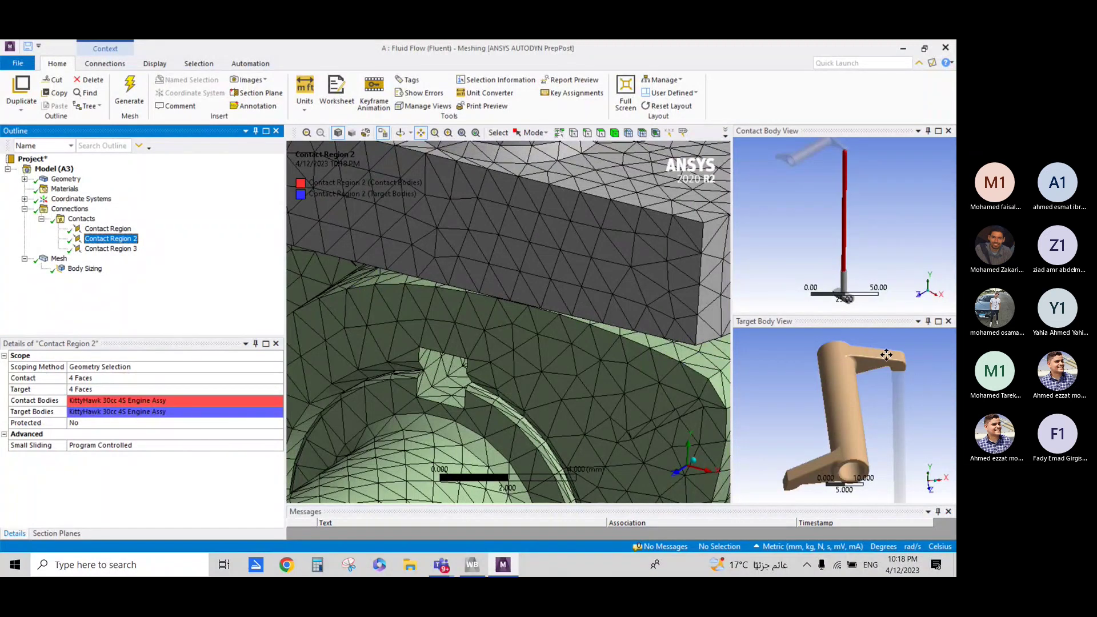
- Orbit the main view and Contact Body preview to inspect the rod's dome tip
scroll(597, 278, down, 2)
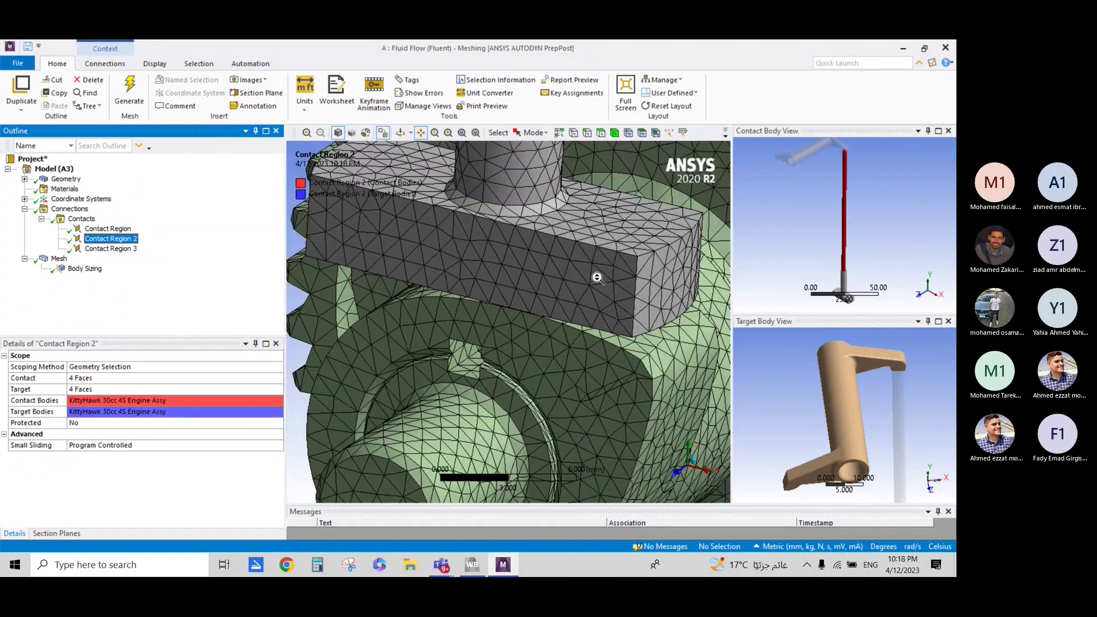
scroll(597, 277, down, 5)
ctrl+middle_drag(571, 320, 556, 366)
scroll(555, 366, up, 4)
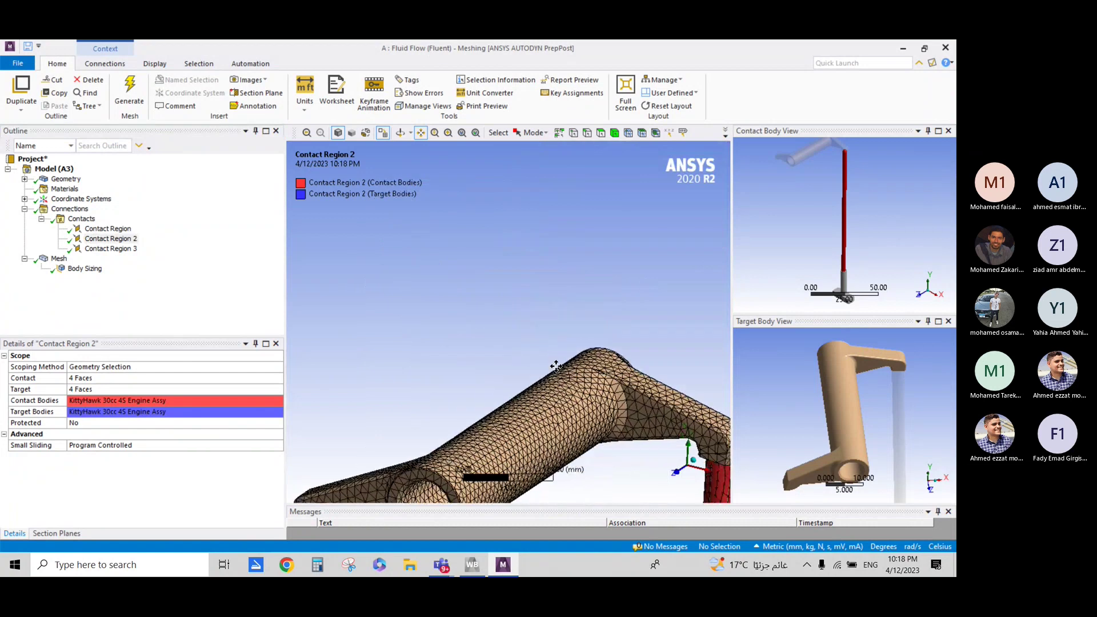
scroll(490, 319, down, 3)
scroll(524, 382, up, 3)
scroll(416, 279, up, 2)
mouse_move(417, 279)
middle_down()
mouse_move(474, 296)
mouse_move(448, 250)
mouse_move(569, 517)
mouse_move(565, 485)
mouse_move(592, 448)
mouse_move(560, 459)
middle_up()
drag(568, 463, 784, 300)
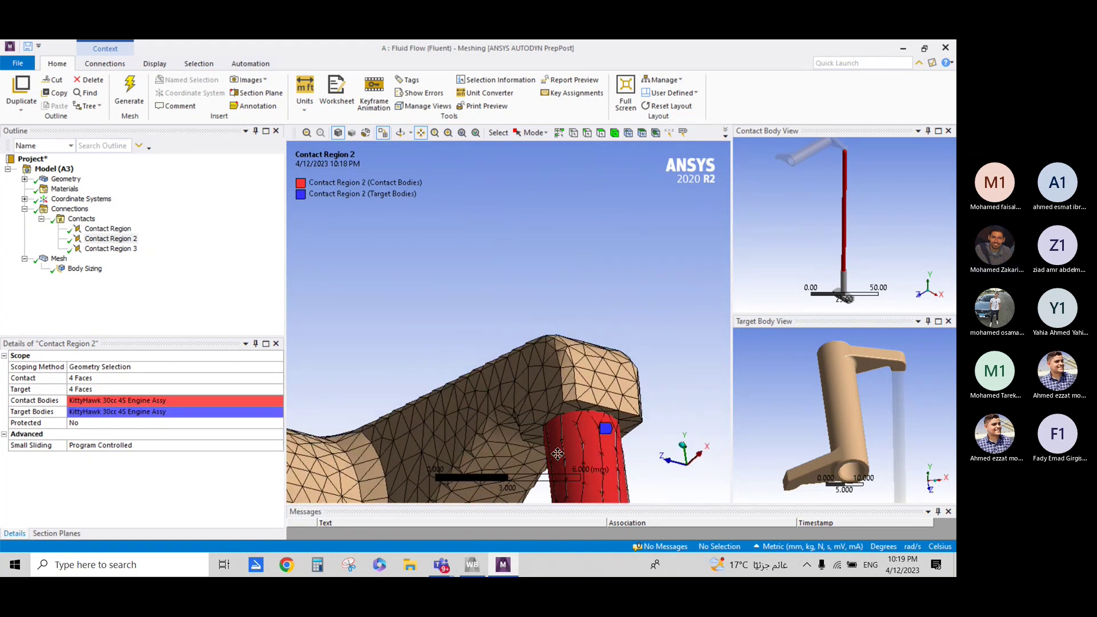
drag(827, 226, 819, 255)
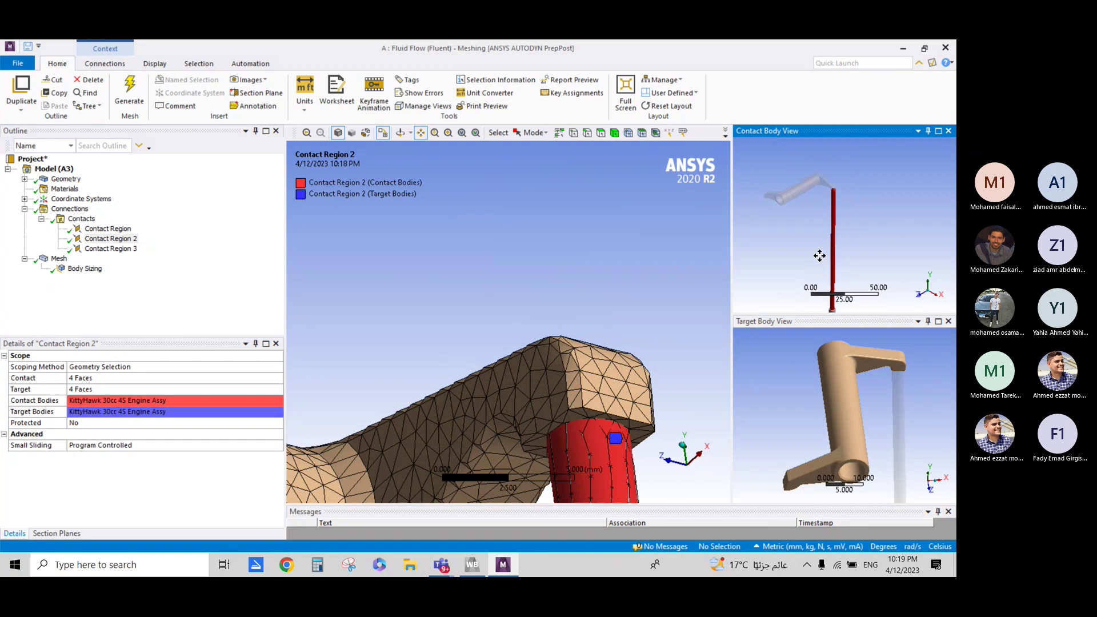
scroll(819, 256, up, 3)
scroll(835, 237, up, 3)
scroll(838, 230, up, 2)
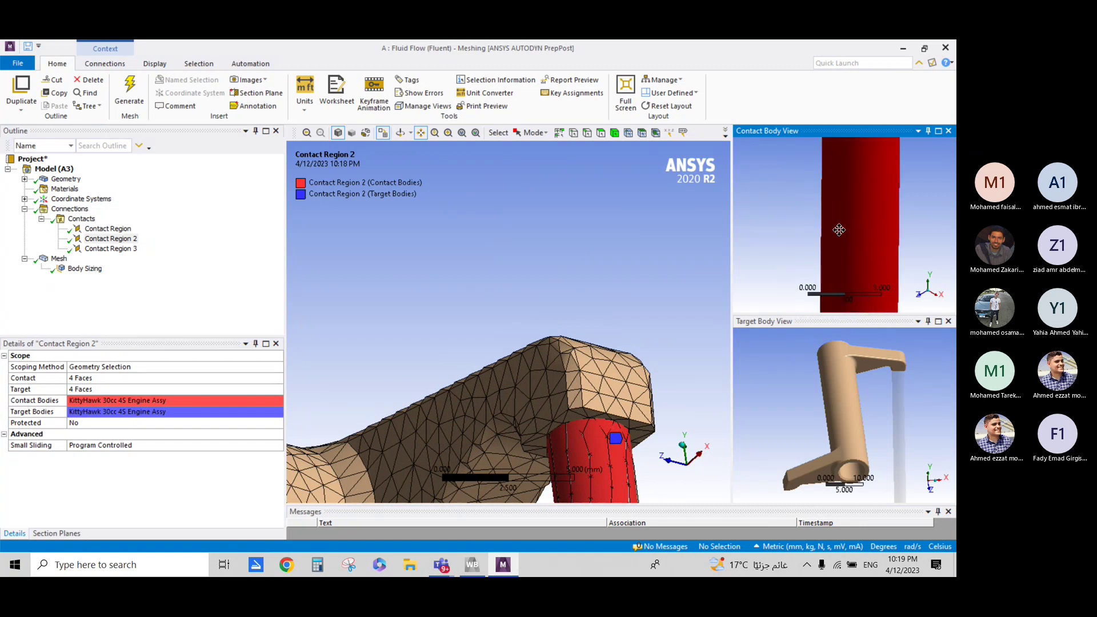
drag(839, 229, 909, 229)
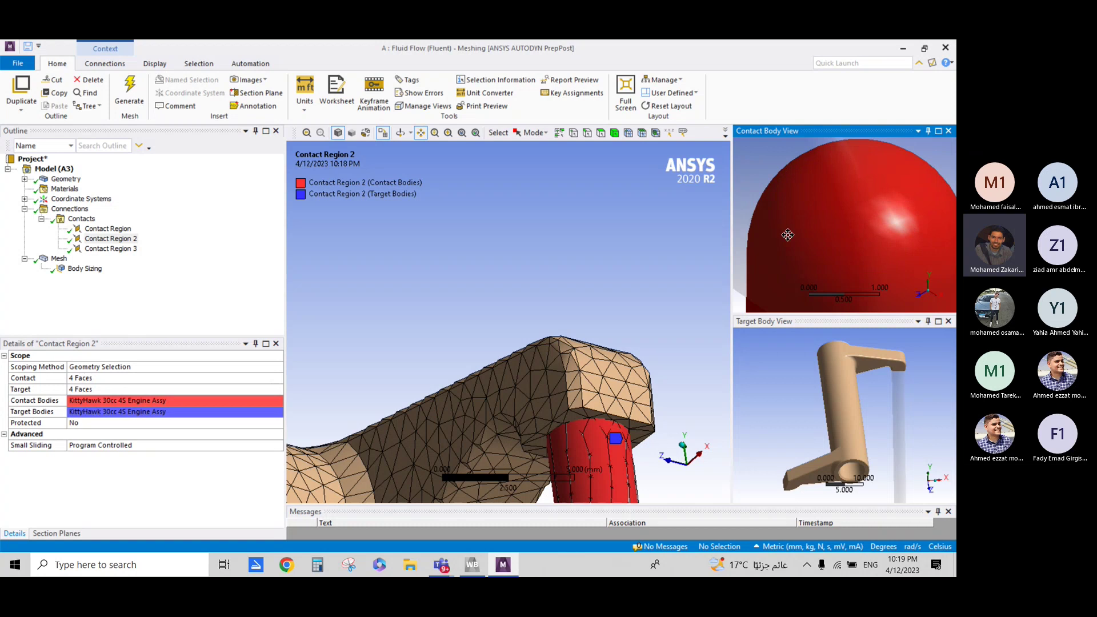
- Inspect the dome inside the rocker in the Target Body preview, then show the first Contact Region
scroll(909, 229, down, 3)
mouse_move(862, 412)
mouse_down()
mouse_move(813, 391)
mouse_move(874, 409)
mouse_up()
scroll(844, 360, up, 3)
scroll(852, 436, up, 3)
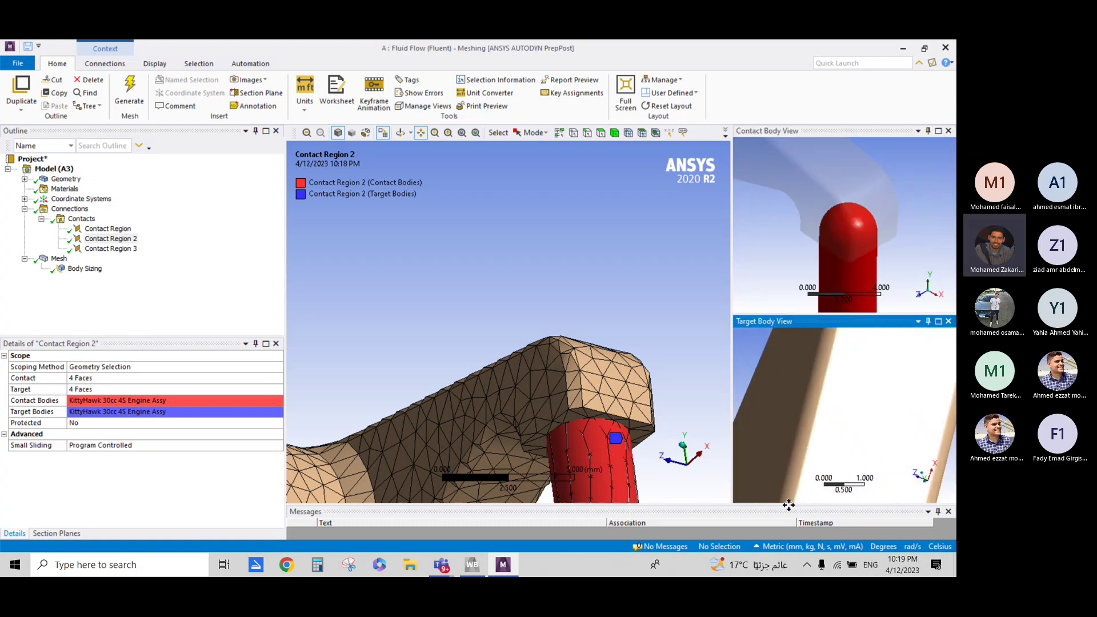
drag(788, 505, 787, 487)
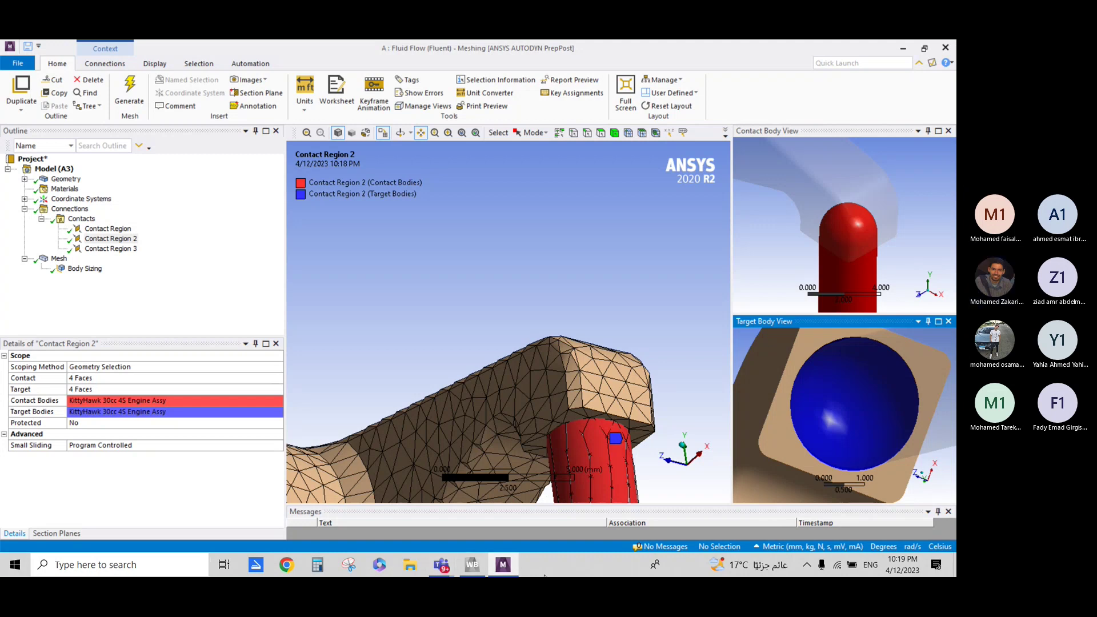
click(529, 383)
scroll(529, 383, down, 5)
middle_drag(661, 360, 542, 320)
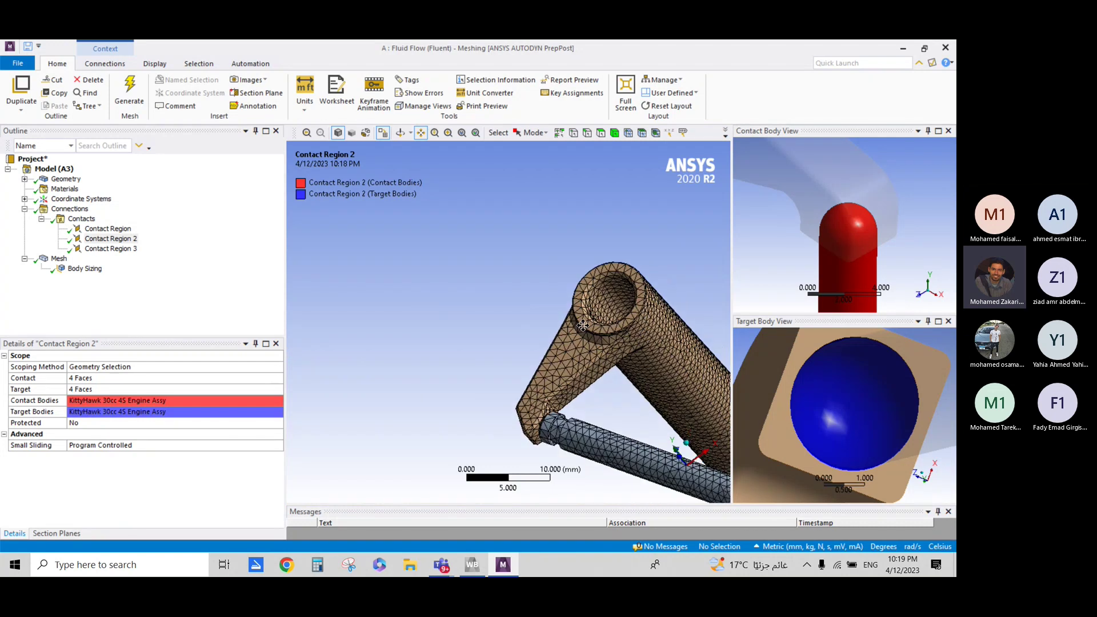
click(107, 229)
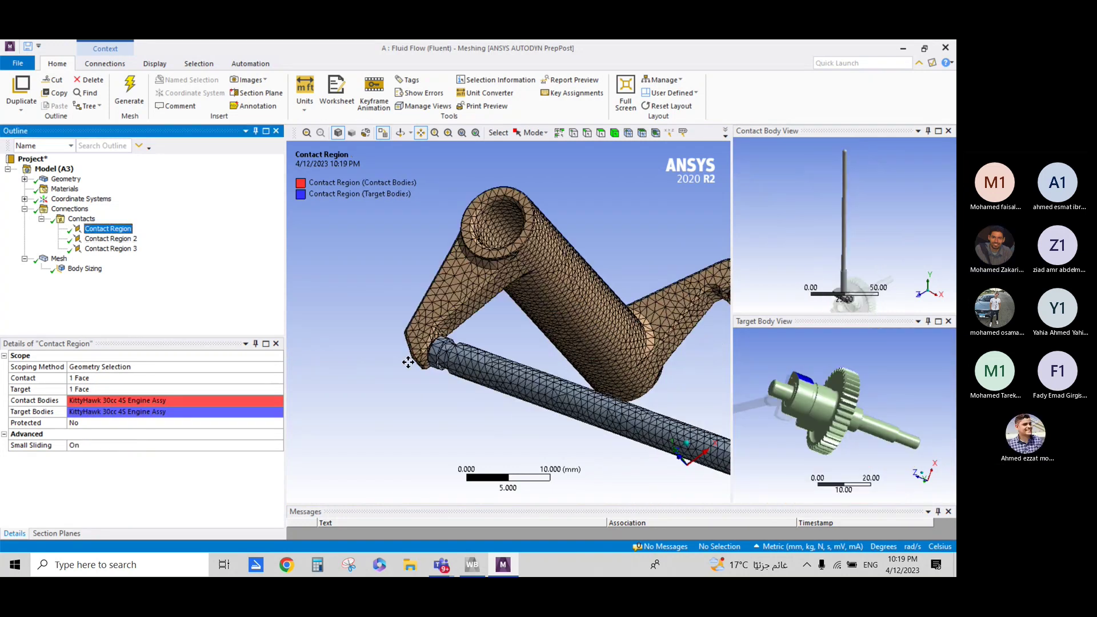
- Select Contact Region 3 and zoom onto the rod-to-rocker contact
key(Down)
key(Down)
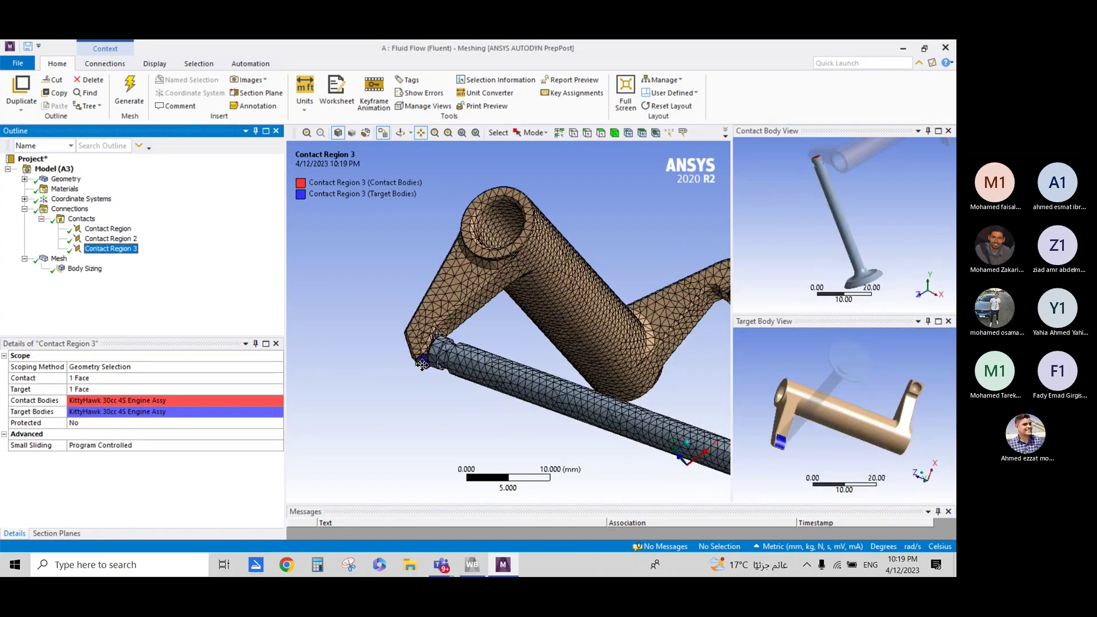
scroll(419, 366, up, 2)
scroll(419, 366, up, 2)
scroll(446, 360, up, 3)
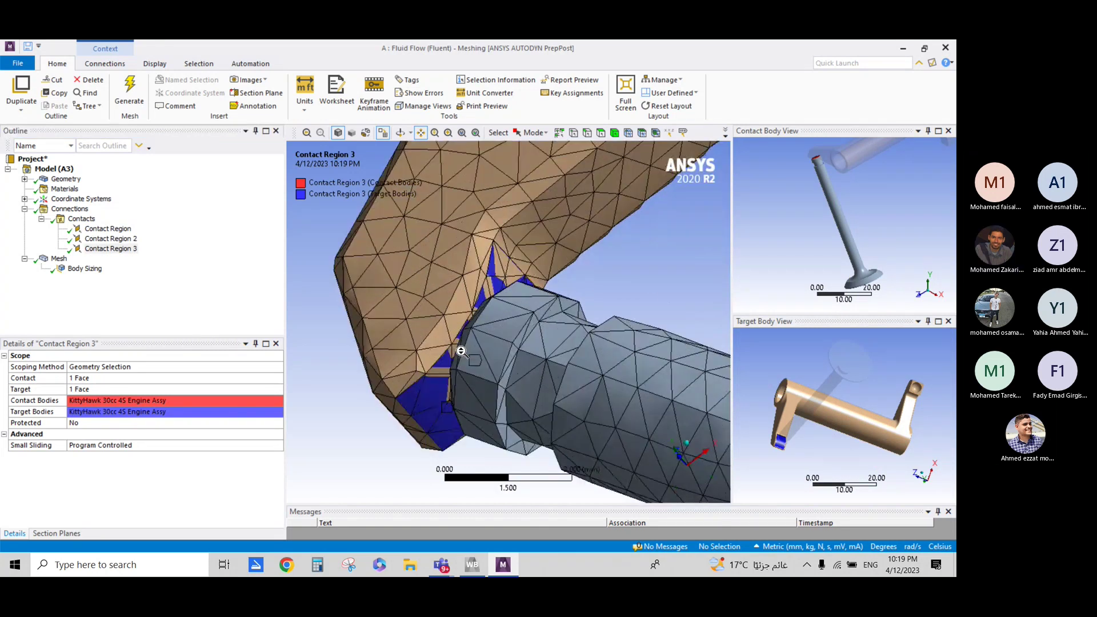
scroll(467, 353, up, 2)
mouse_move(467, 353)
middle_down()
mouse_move(478, 394)
mouse_move(486, 373)
mouse_move(503, 384)
middle_up()
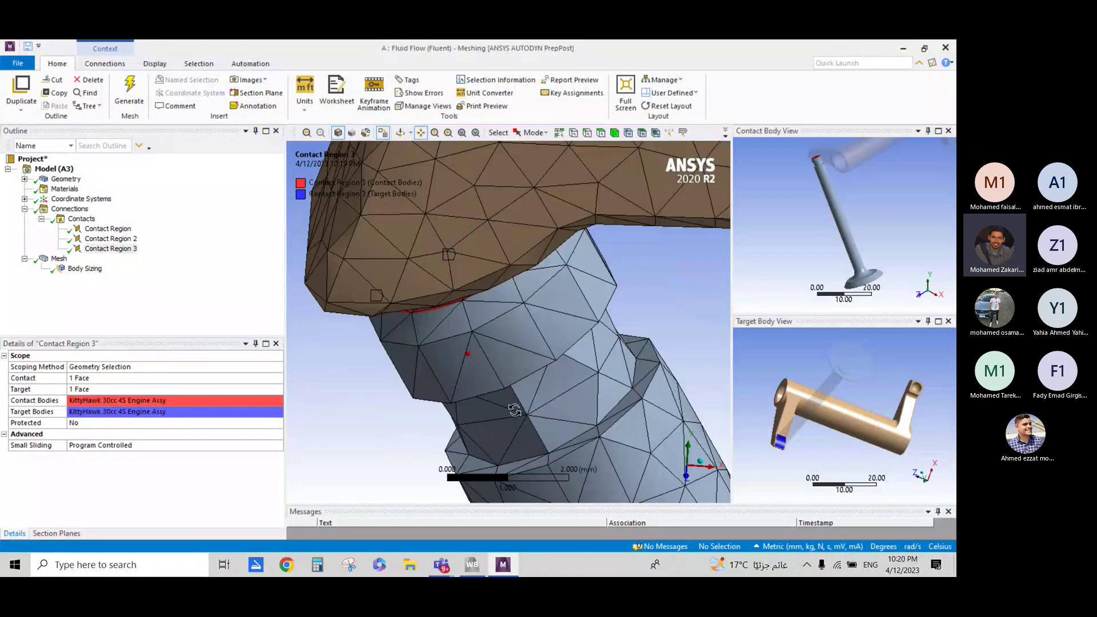
- Zoom out and expand Geometry to list the four KittyHawk bodies
scroll(503, 384, down, 1)
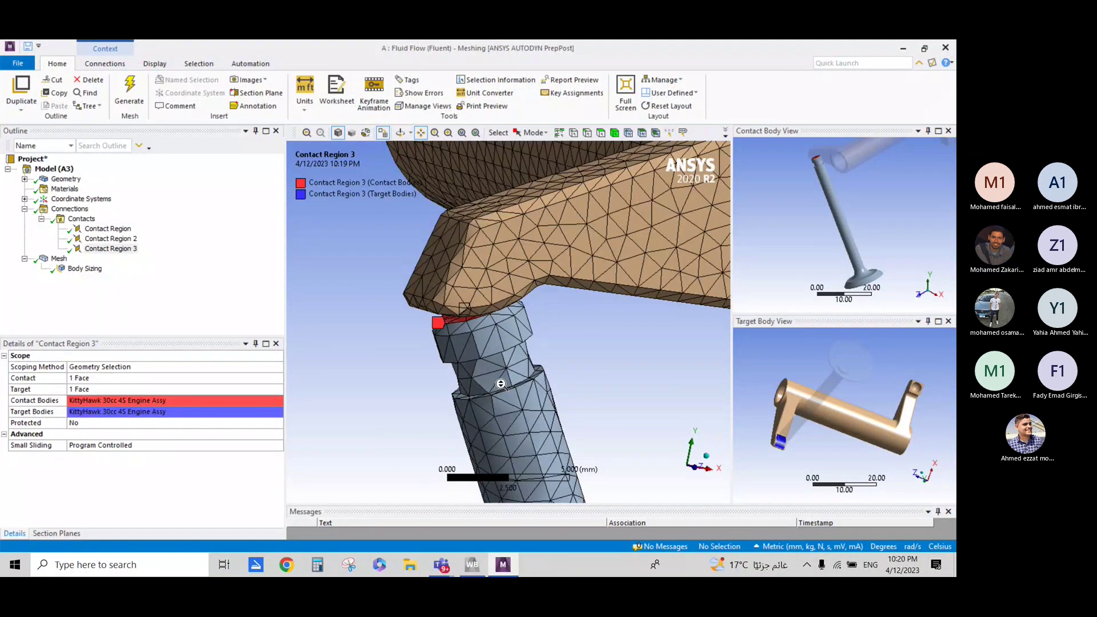
scroll(501, 384, down, 2)
scroll(528, 388, down, 3)
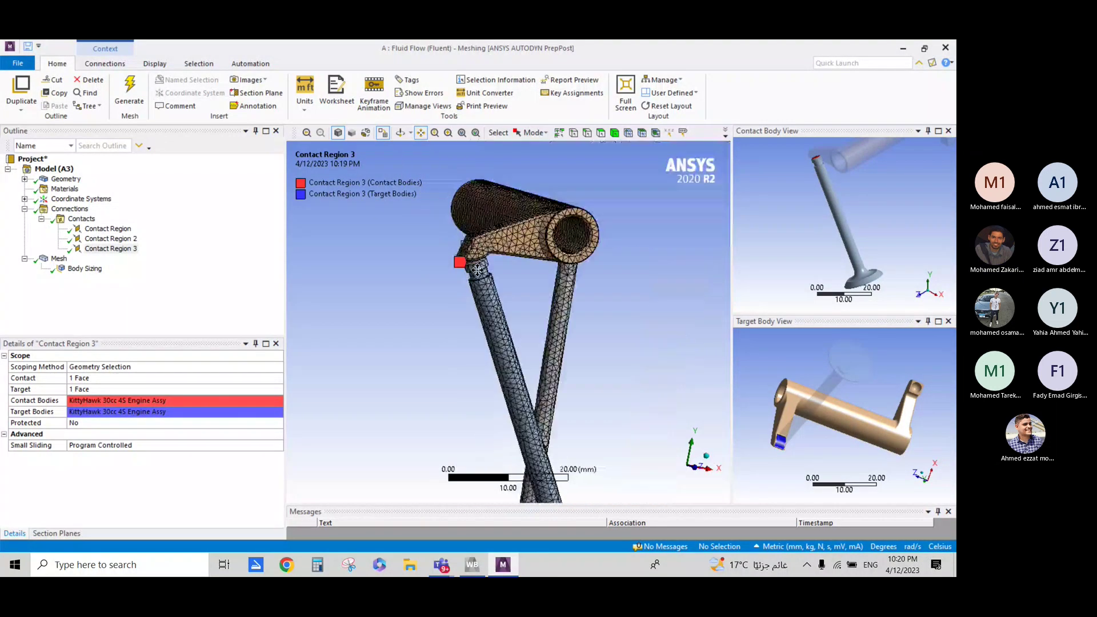
scroll(508, 341, up, 2)
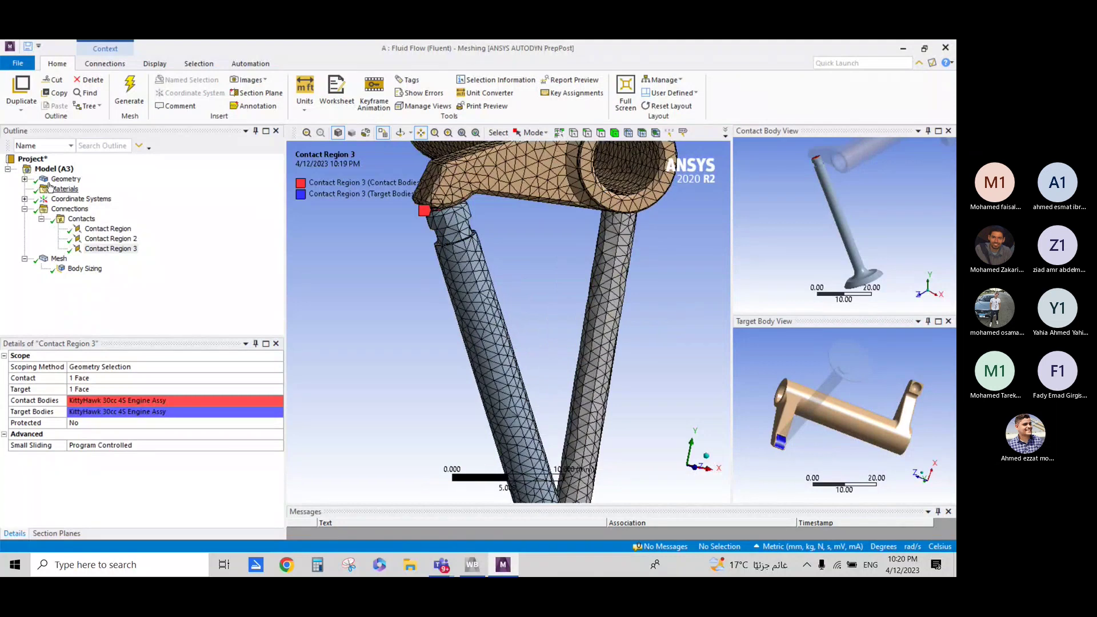
click(24, 178)
click(91, 189)
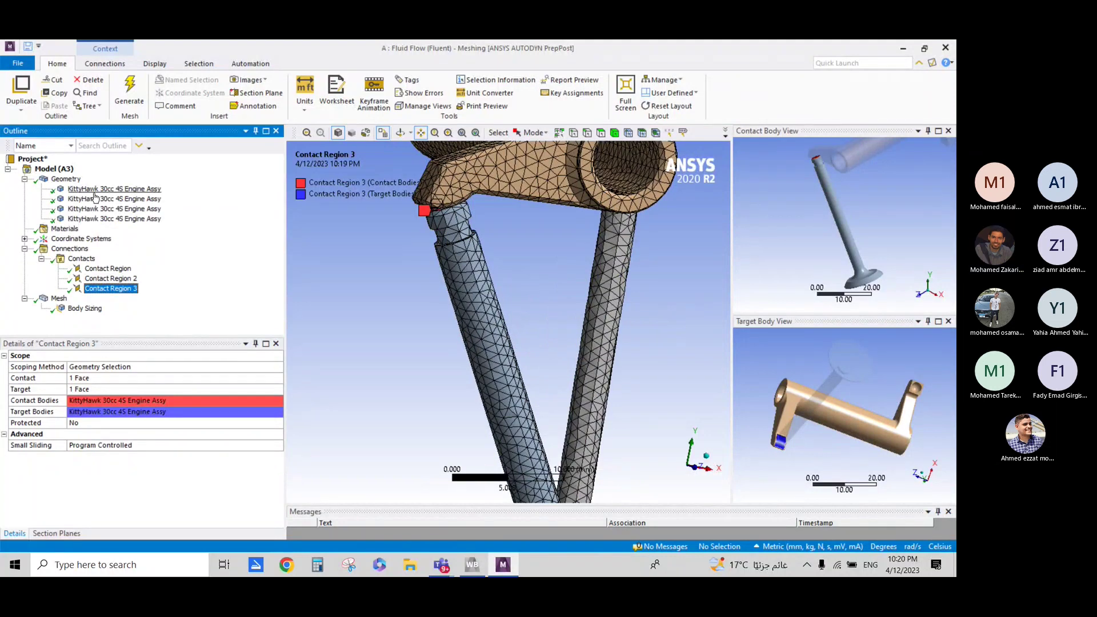
- Select the KittyHawk bodies in turn and suppress the first body
click(95, 198)
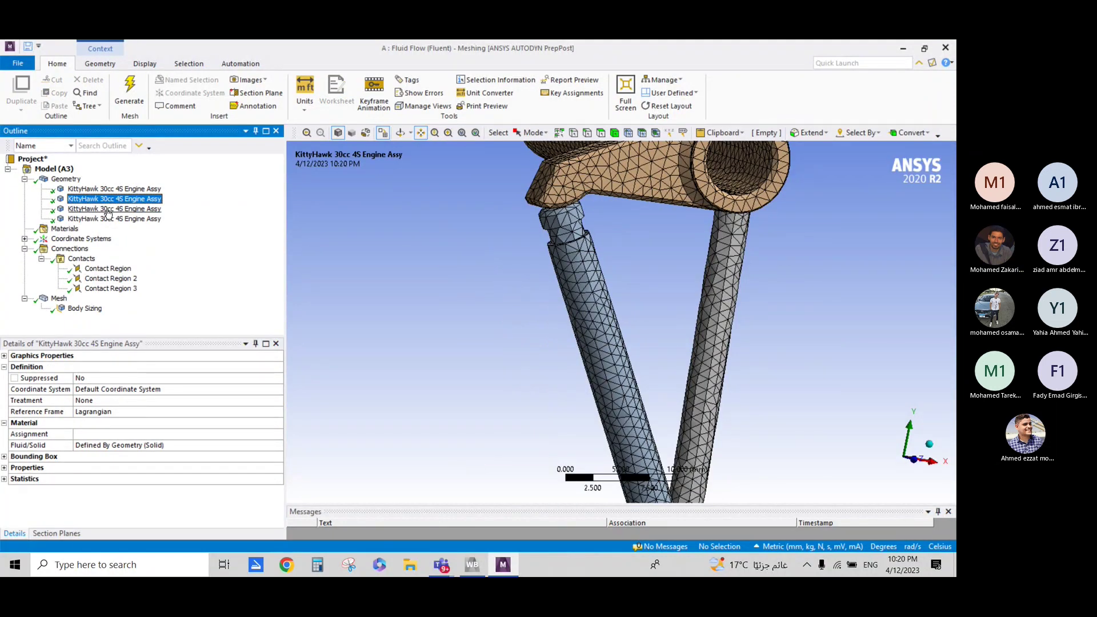
click(106, 208)
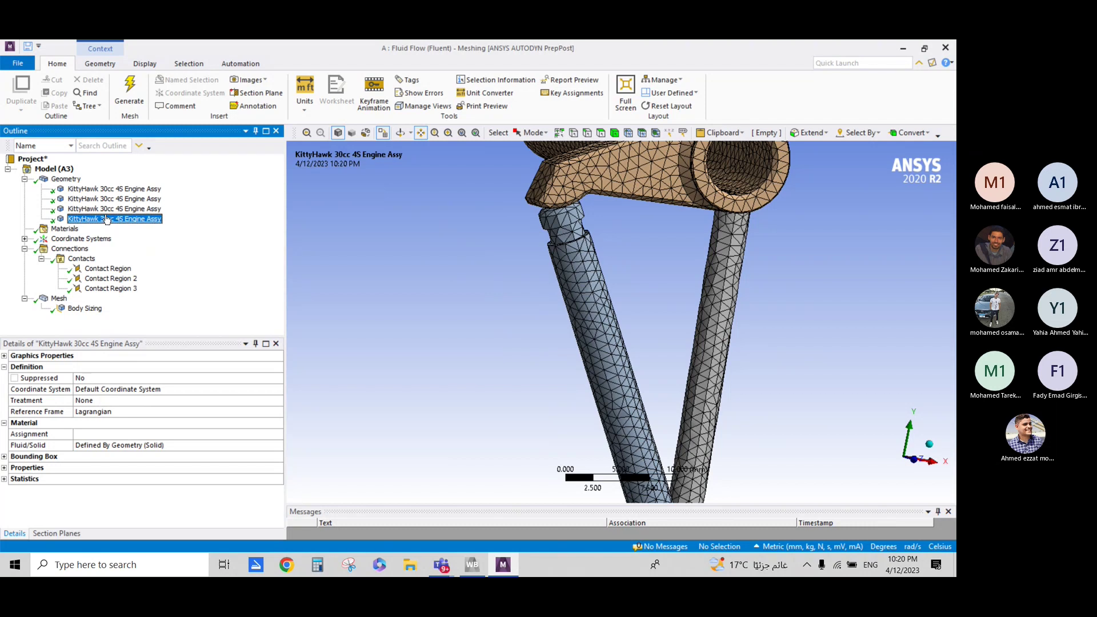
click(94, 189)
click(106, 209)
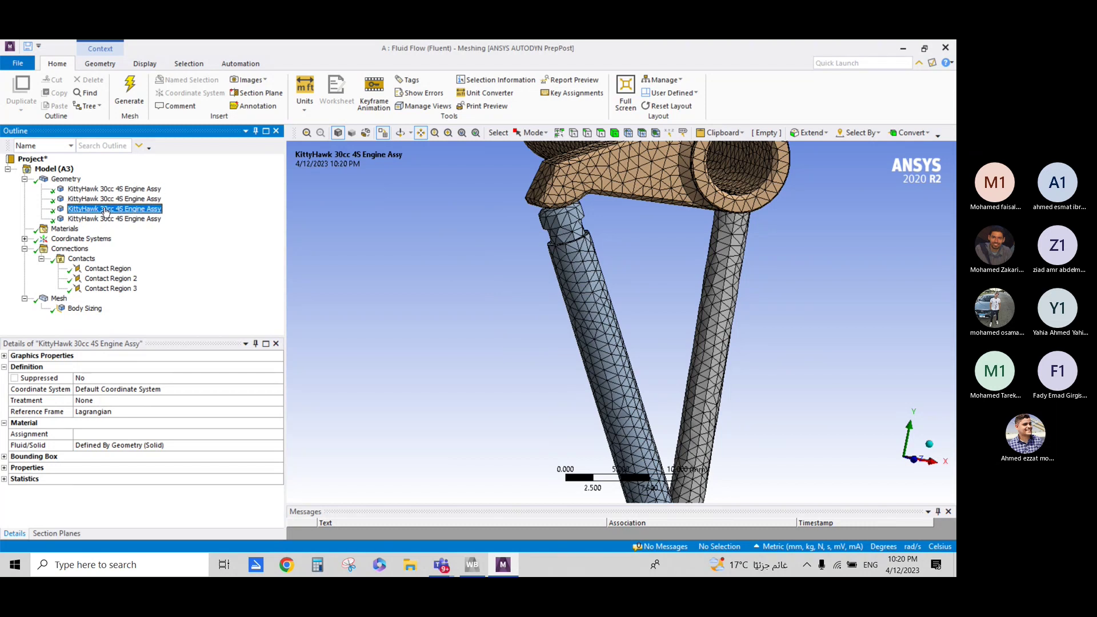
click(108, 219)
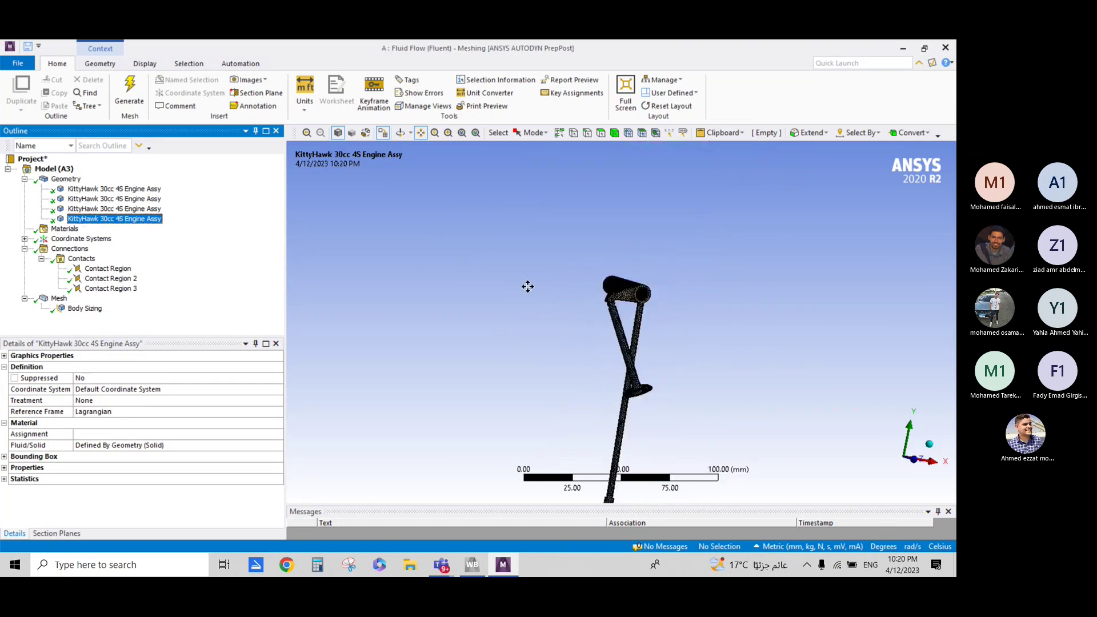
right_click(131, 220)
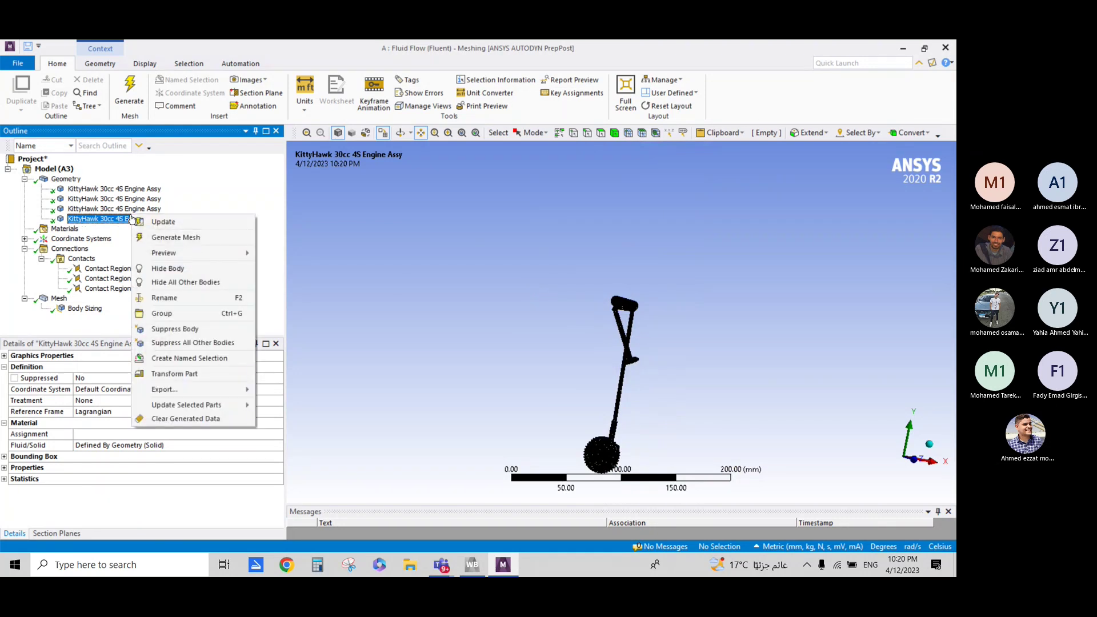
right_click(107, 189)
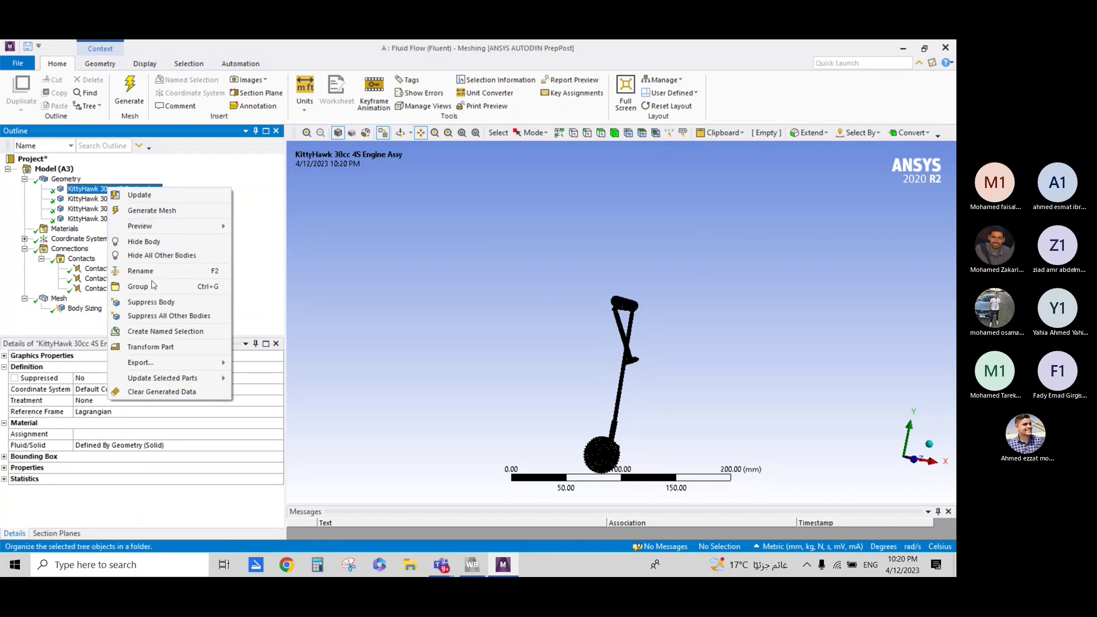
click(153, 303)
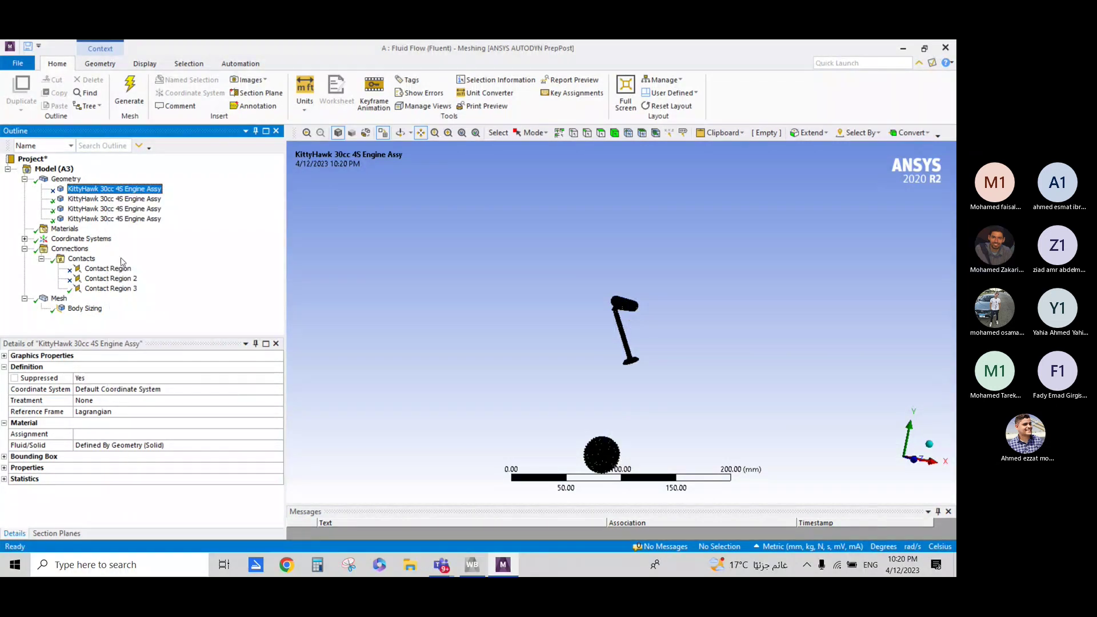
- Suppress the second KittyHawk body and unsuppress the first
click(104, 200)
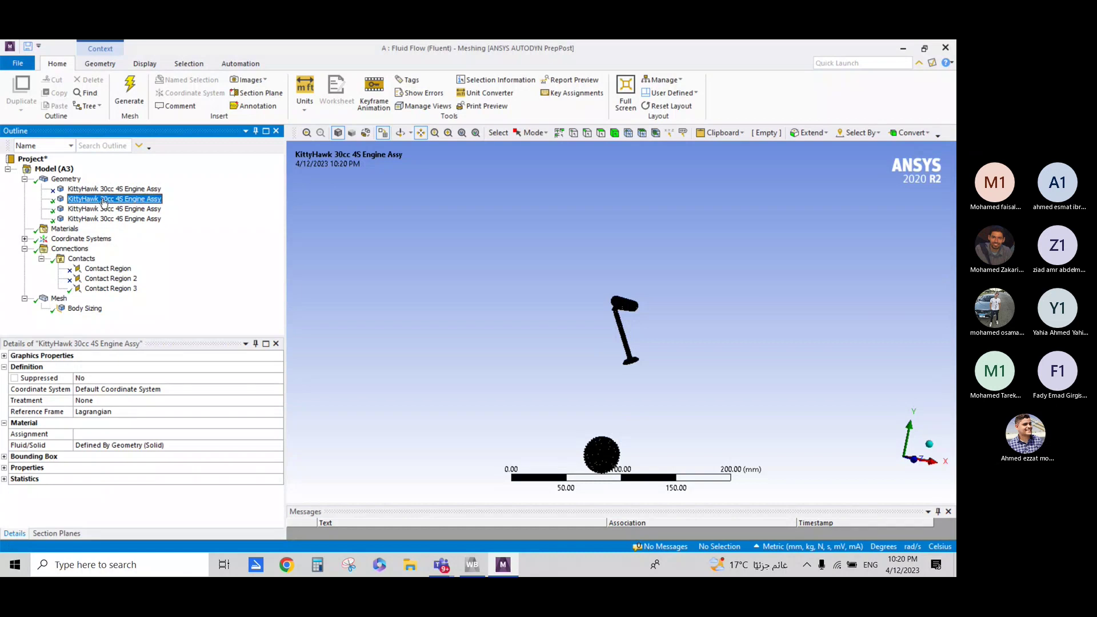
right_click(104, 203)
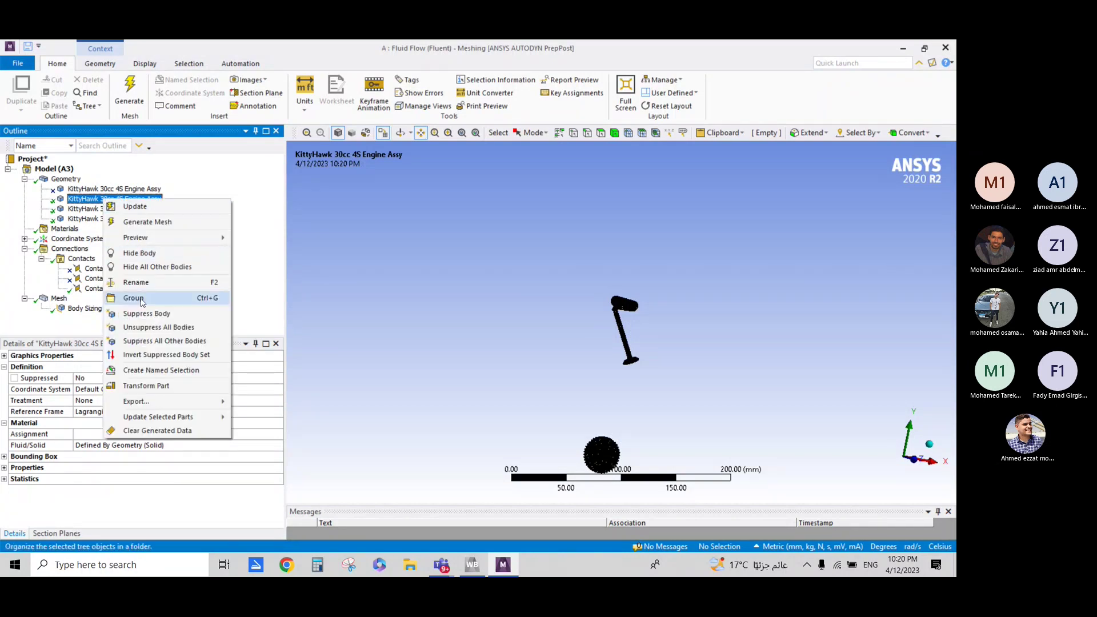
click(151, 316)
click(103, 189)
right_click(107, 190)
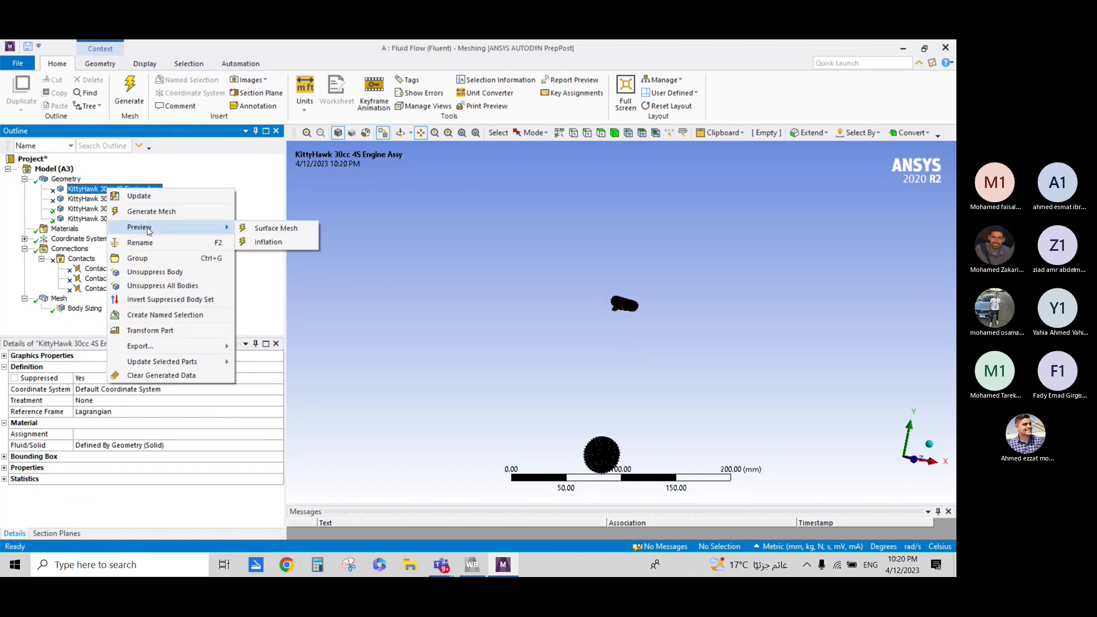
click(153, 272)
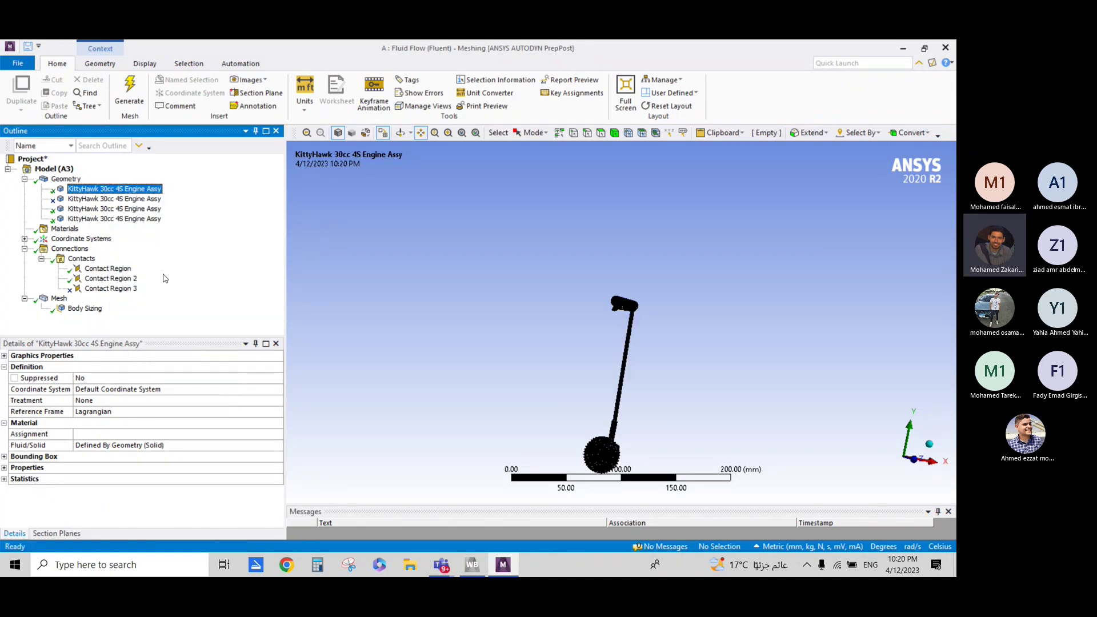
- Zoom and orbit around the rocker arm to inspect the mesh
click(405, 278)
scroll(530, 287, up, 10)
middle_drag(458, 289, 510, 290)
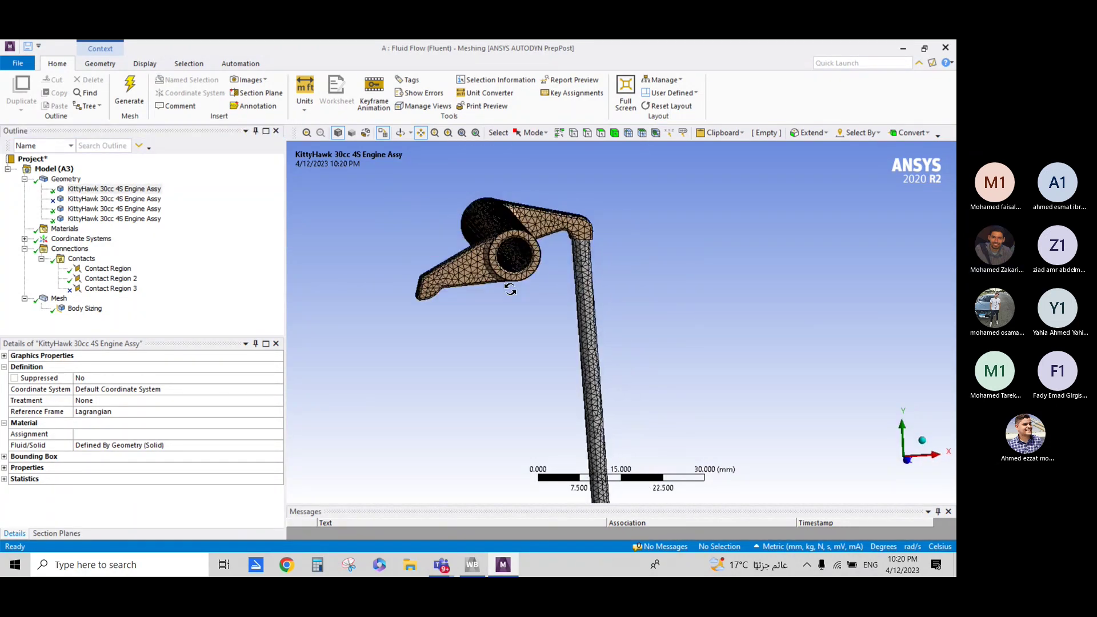
middle_drag(509, 290, 486, 292)
- Collapse the Geometry, Connections and Mesh branches in the Outline
click(25, 183)
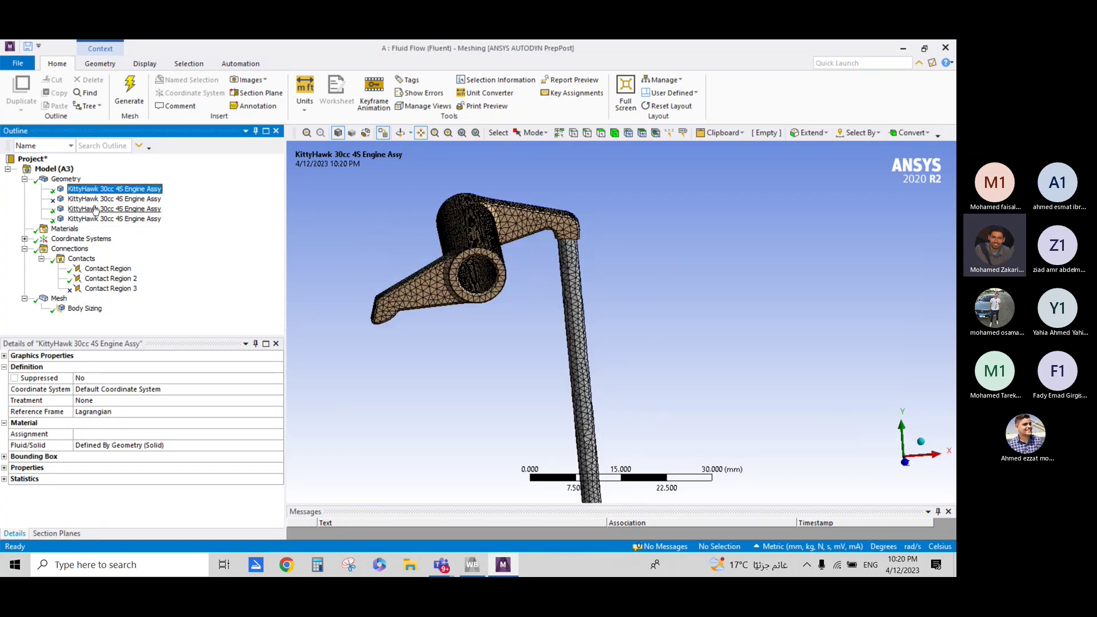
click(24, 179)
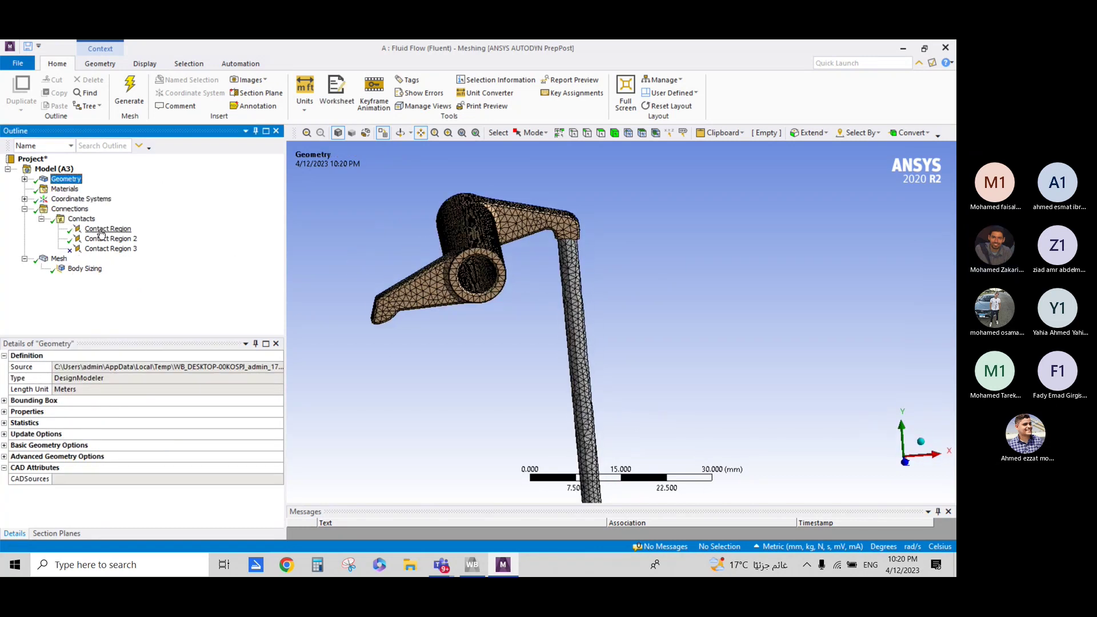
click(25, 209)
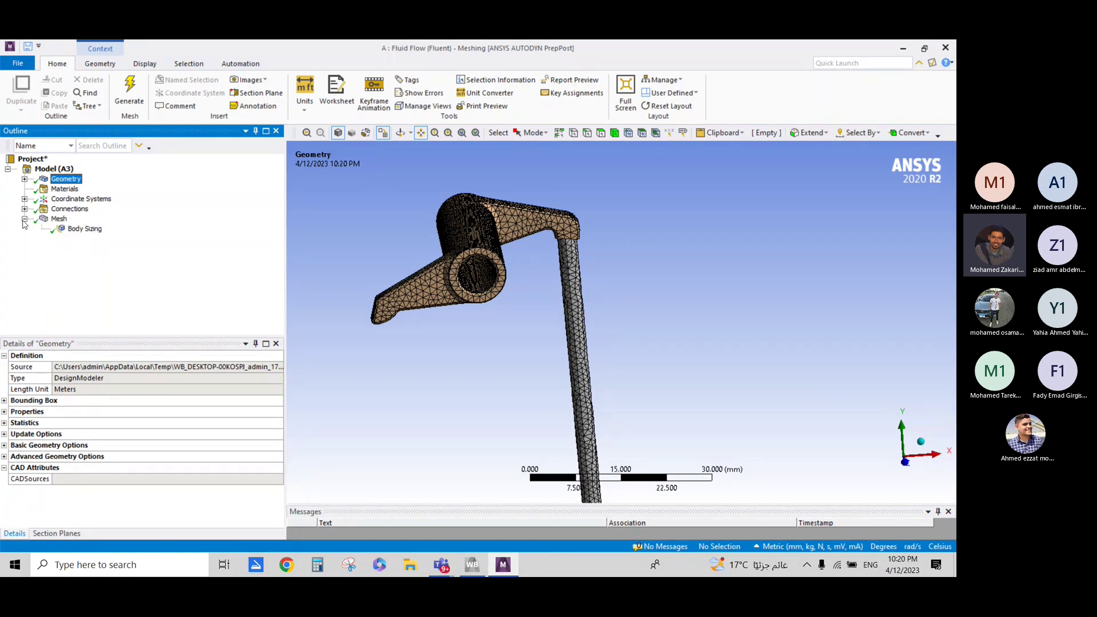
click(24, 220)
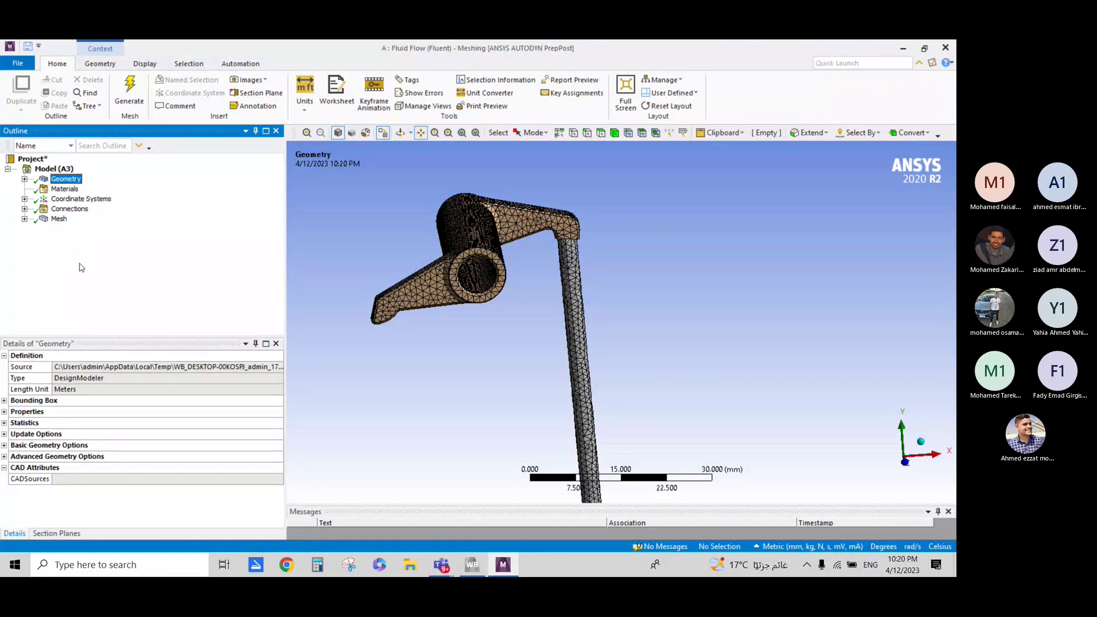
- Close Meshing, add Static Structural sharing system A's geometry, and open its Model
click(946, 51)
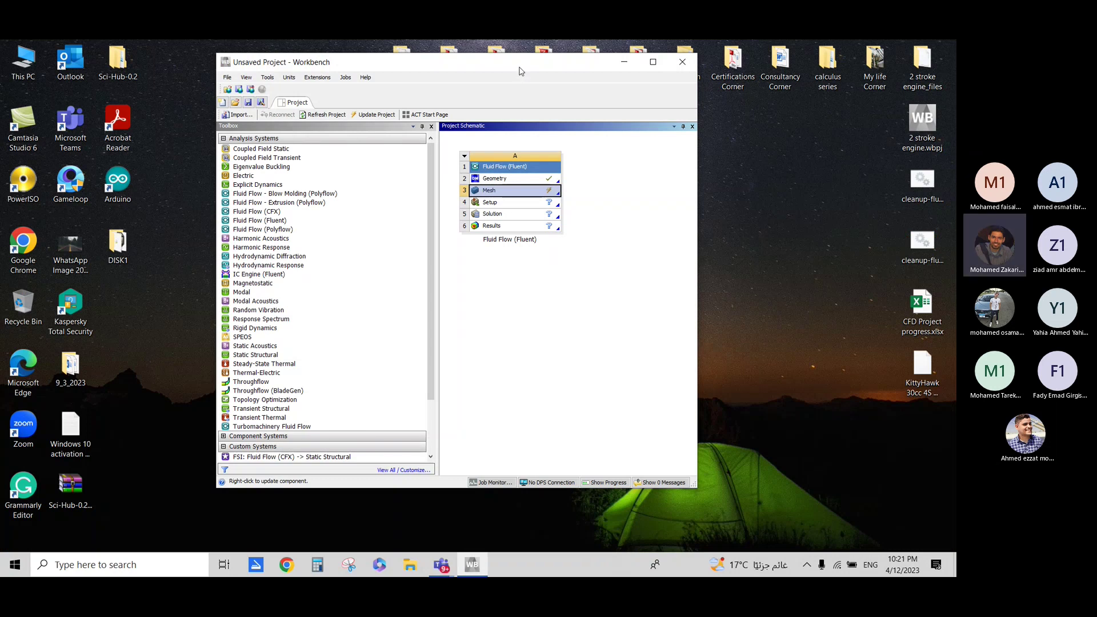
double_click(521, 68)
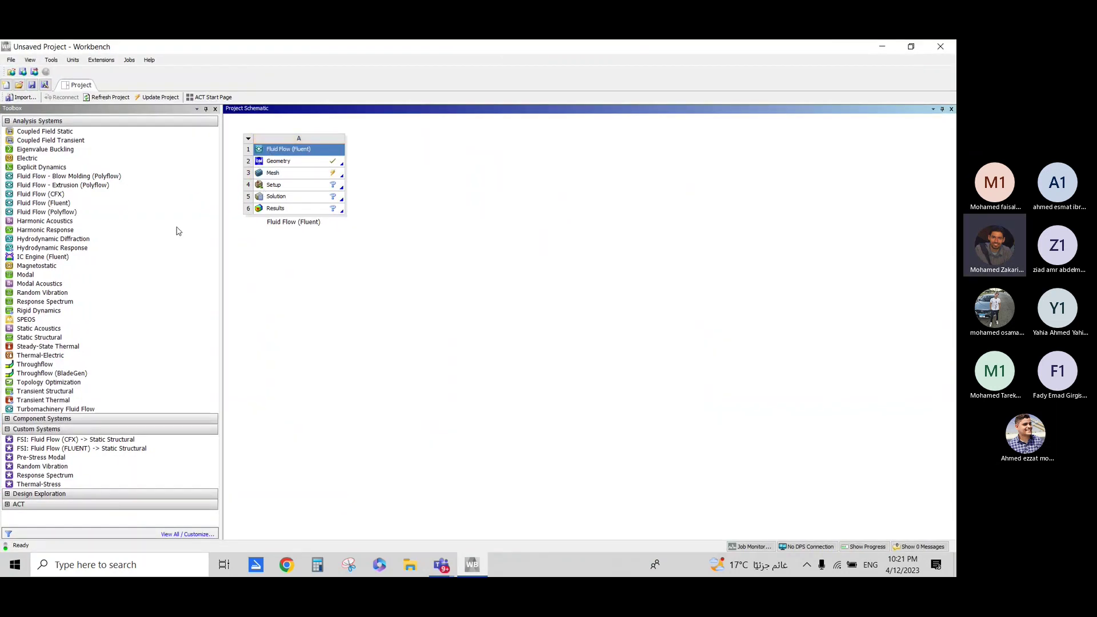
drag(34, 342, 333, 163)
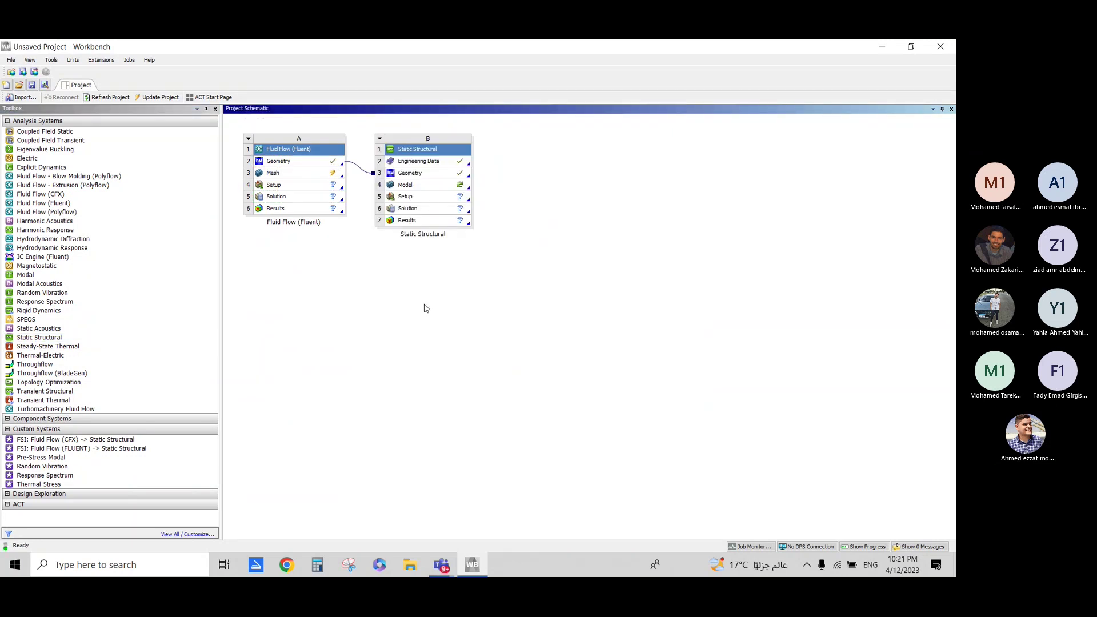
double_click(424, 189)
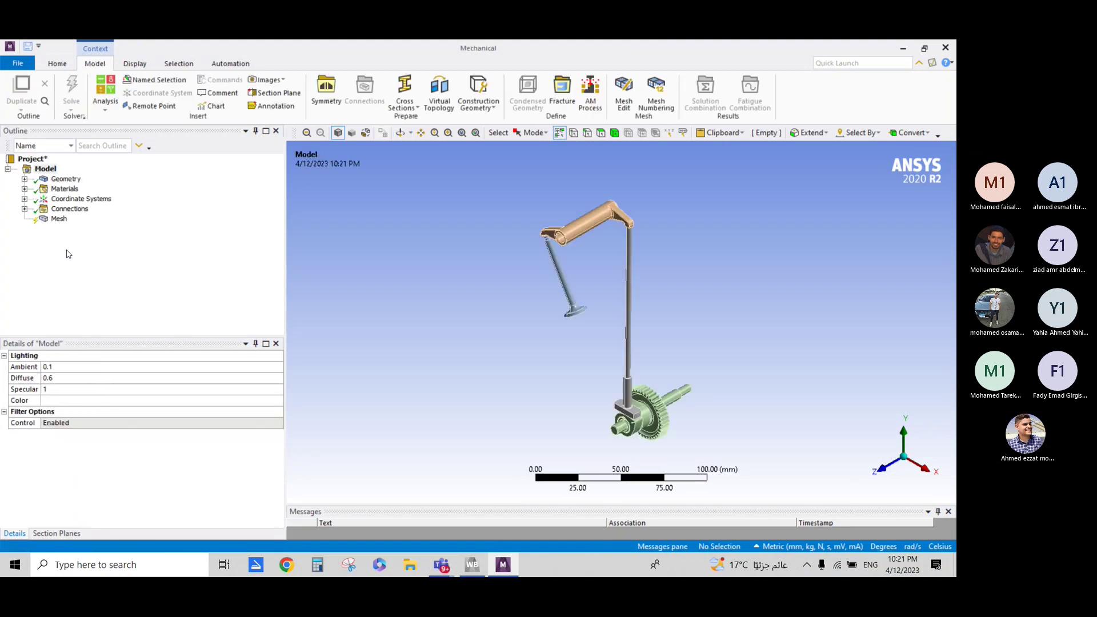
- Browse the Geometry bodies, then expand Connections > Contacts and inspect the first Bonded contact region
click(25, 180)
key(Down)
key(Down)
key(Down)
click(25, 180)
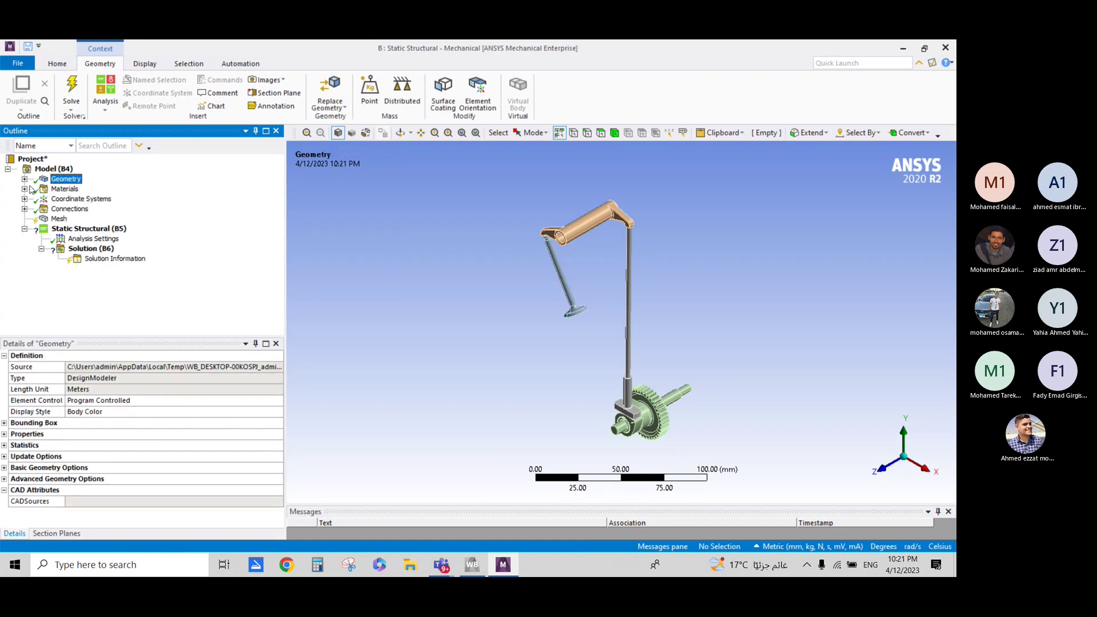
click(25, 208)
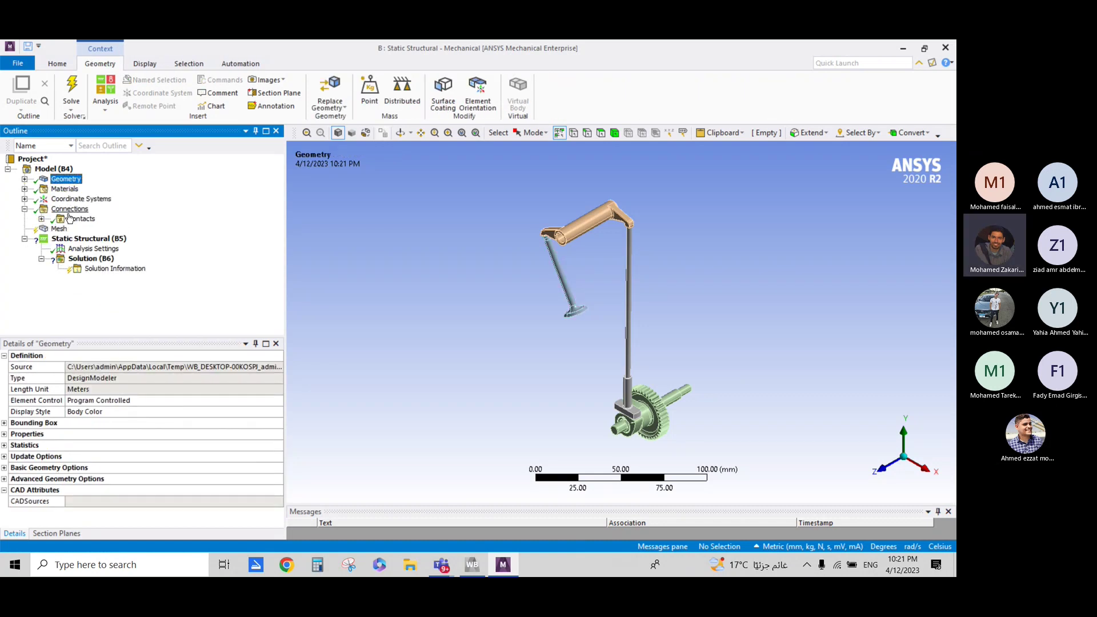
click(41, 219)
click(100, 230)
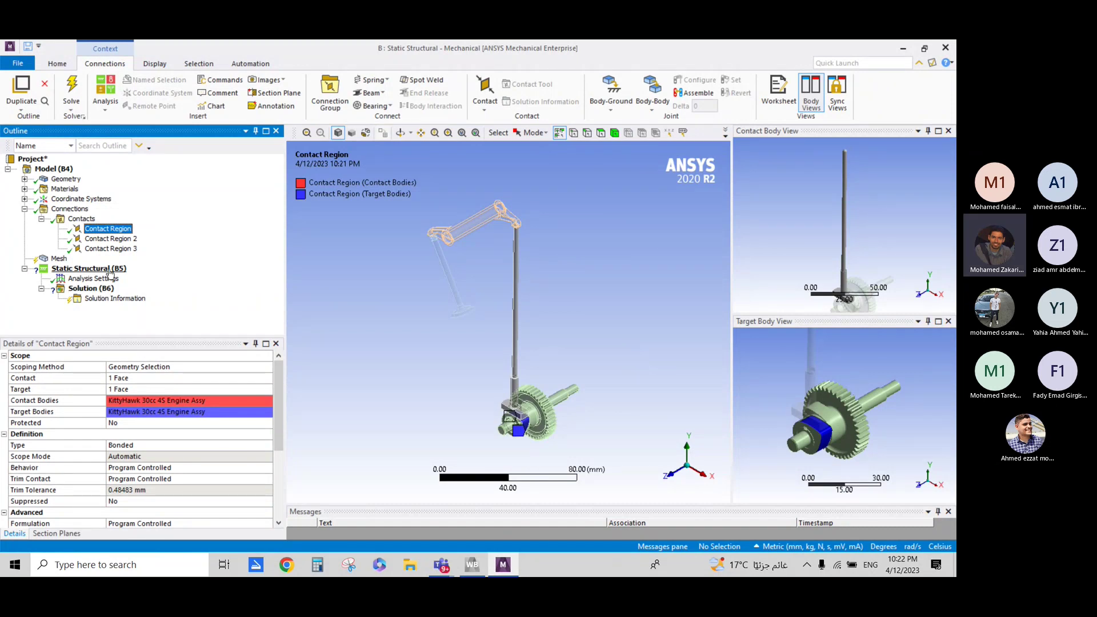
right_click(69, 261)
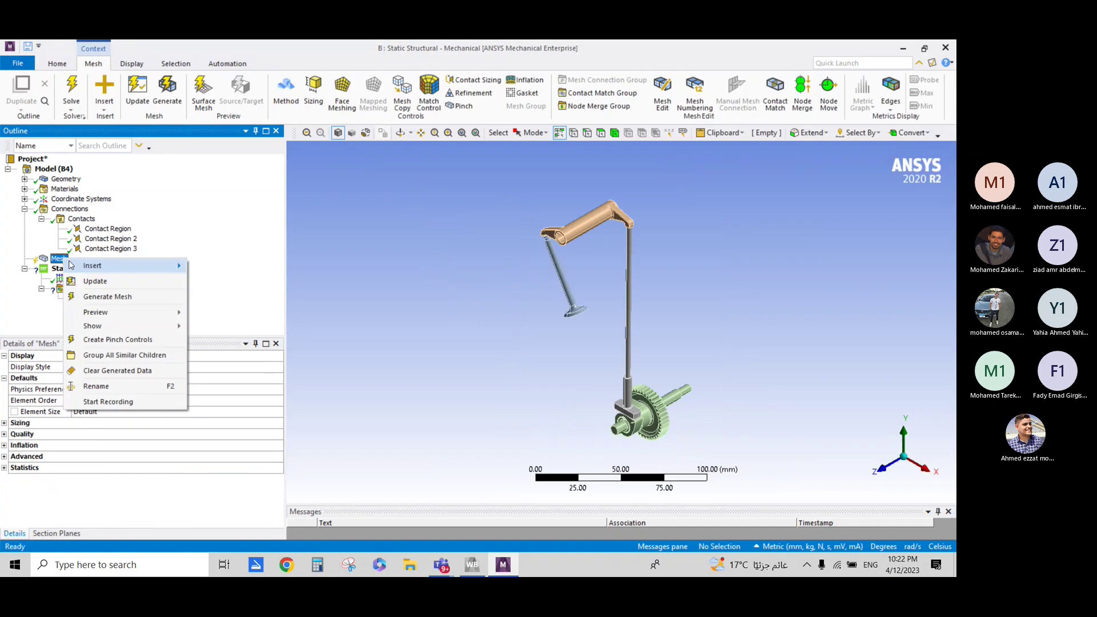
- Apply a 1 mm Body Sizing to all 4 bodies and generate the mesh
key(Escape)
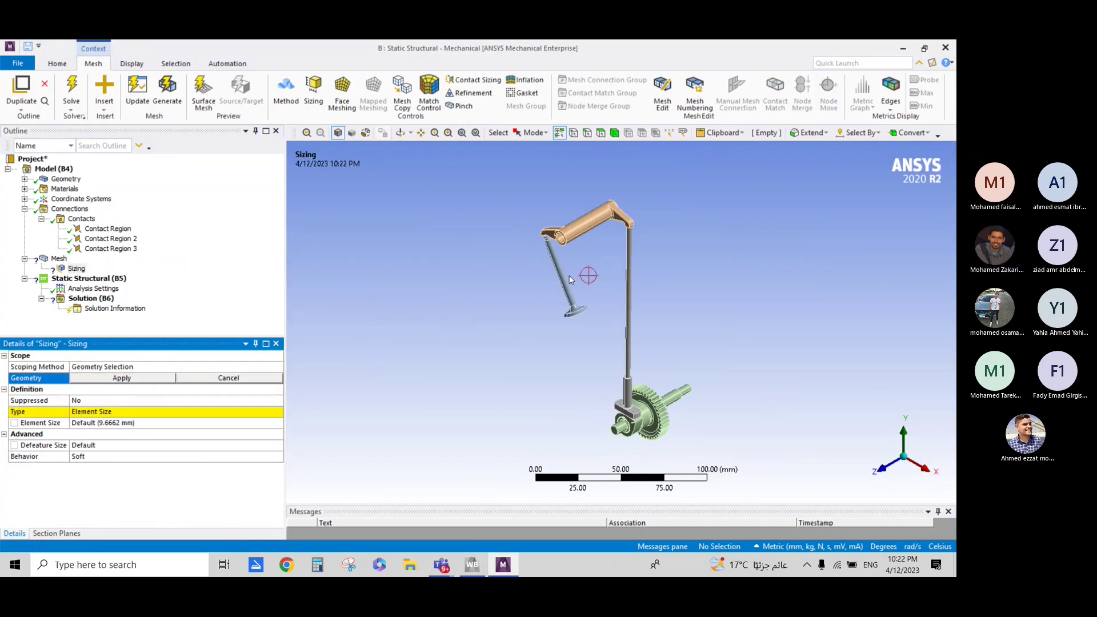
click(614, 132)
right_click(605, 297)
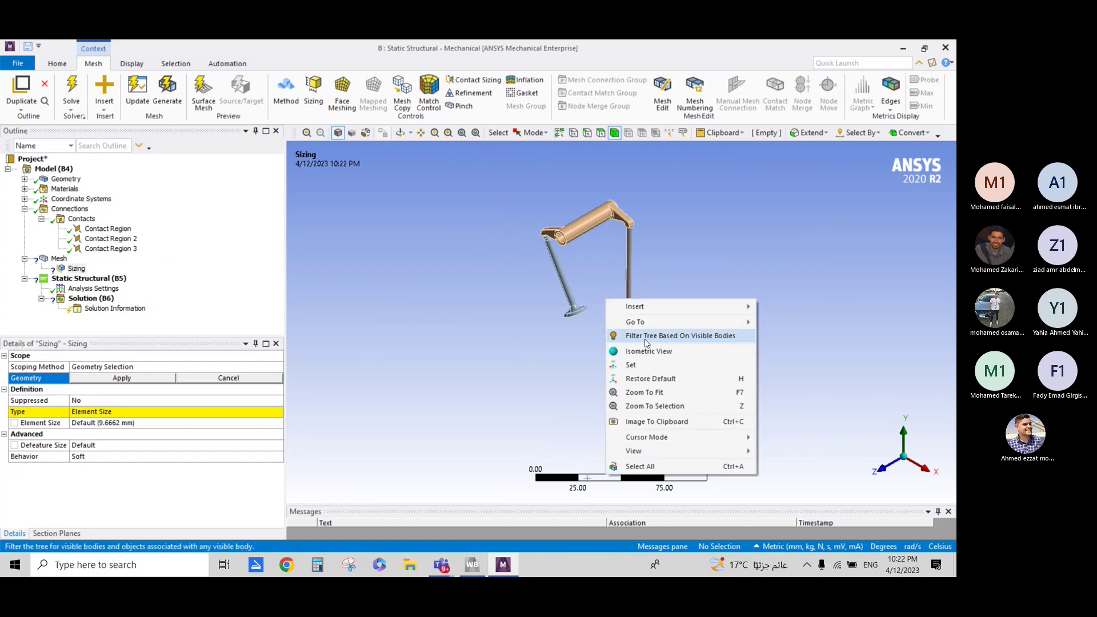
click(640, 466)
click(137, 379)
click(138, 424)
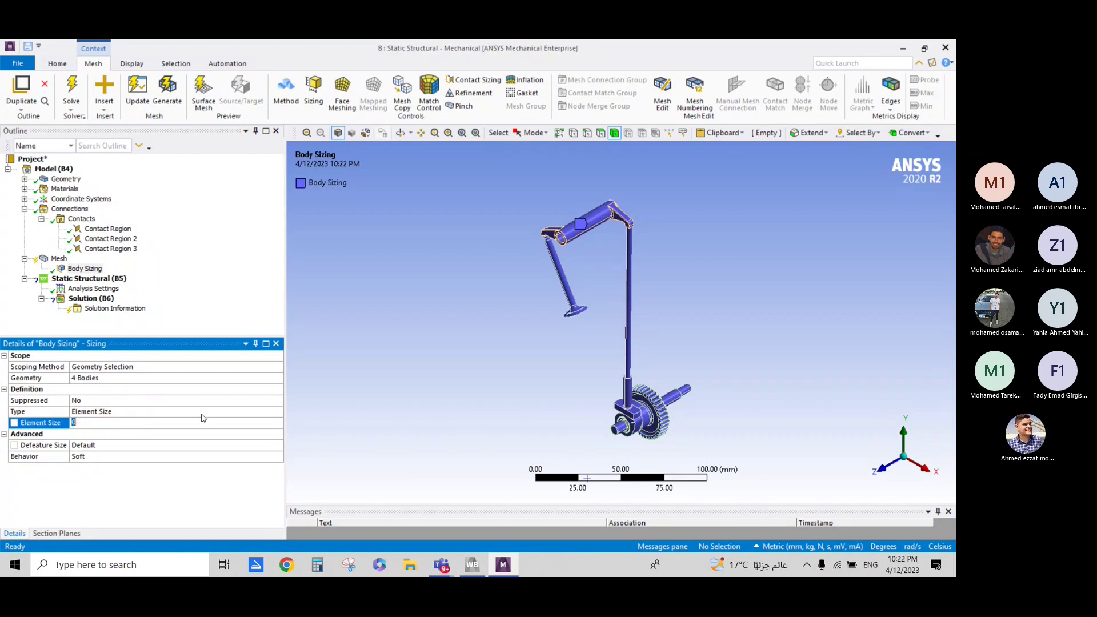
text(1)
key(Return)
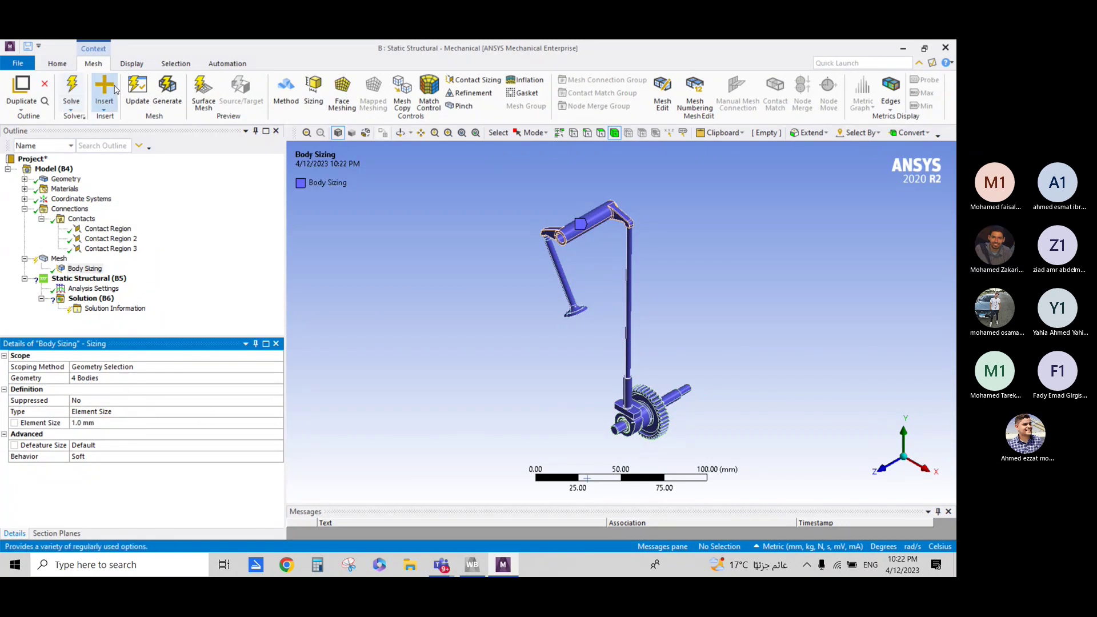
click(173, 90)
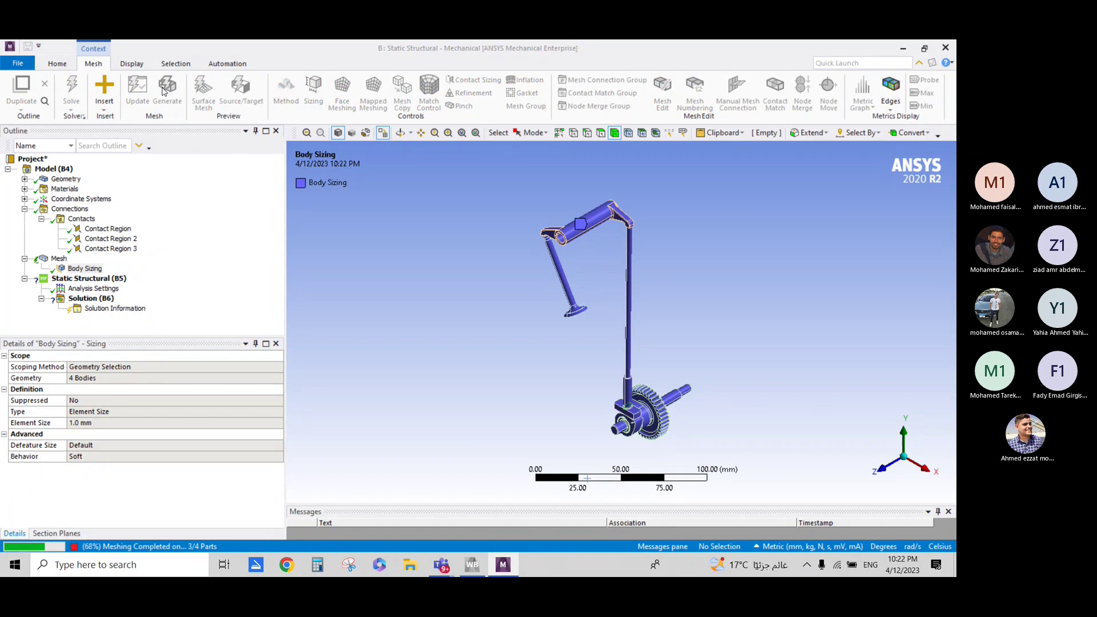
click(25, 179)
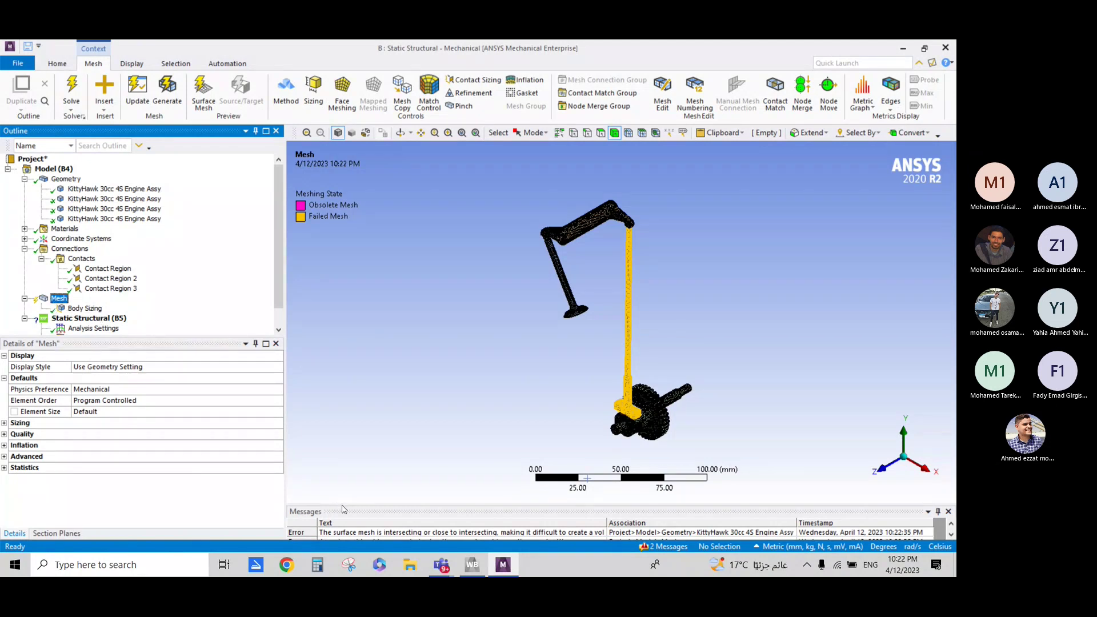
- Enlarge the Messages pane, read and dismiss the intersecting surface-mesh error, then reselect Body Sizing
drag(343, 502, 342, 377)
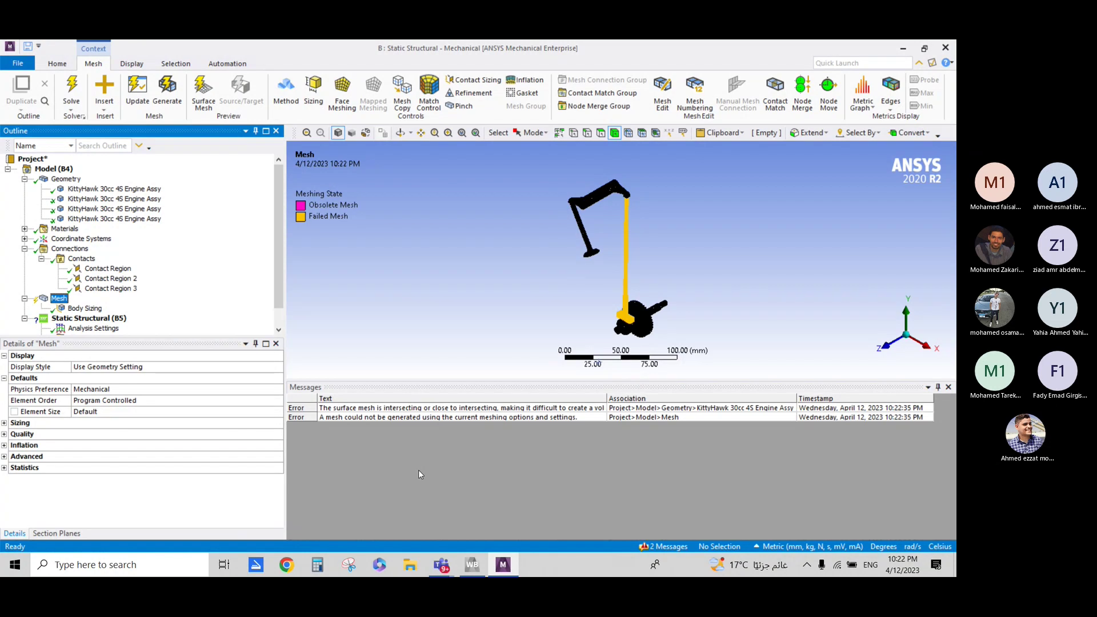
double_click(396, 409)
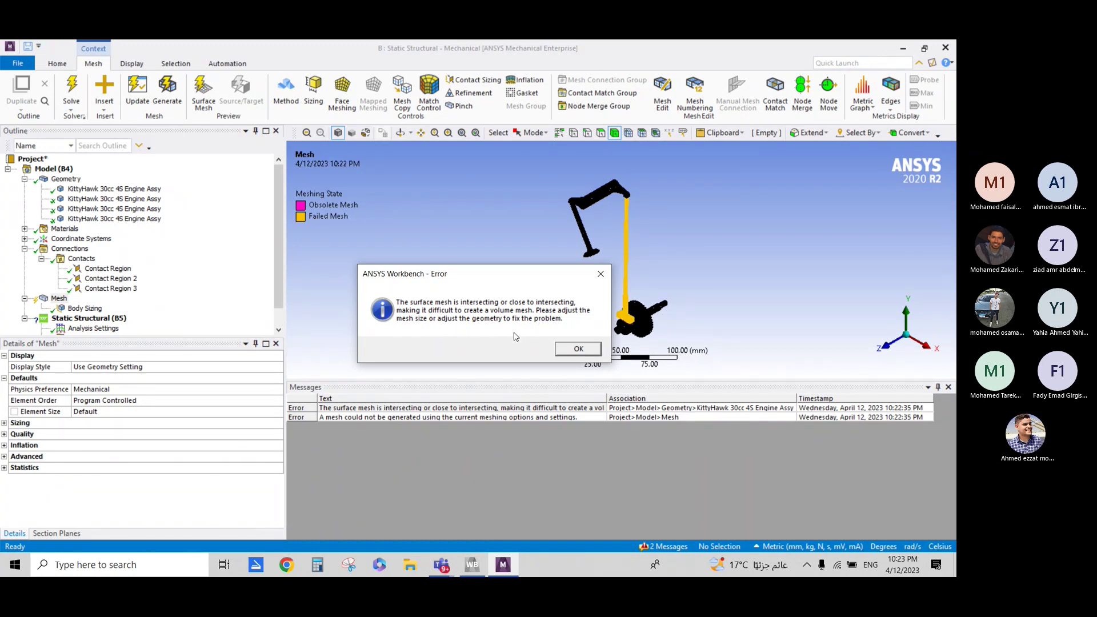
click(579, 347)
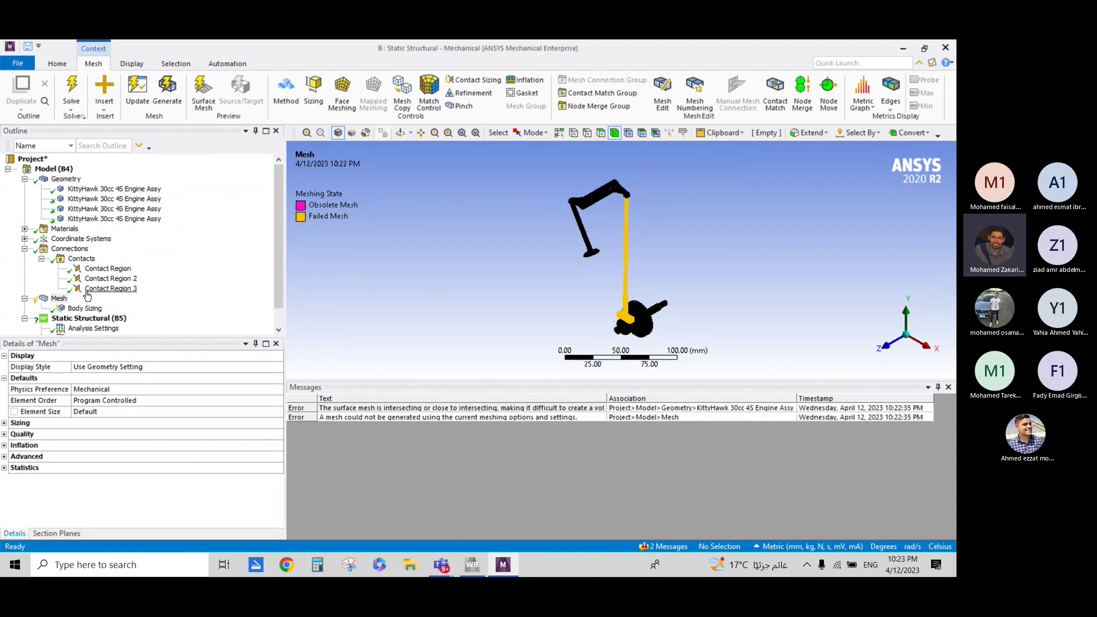
click(84, 308)
click(86, 422)
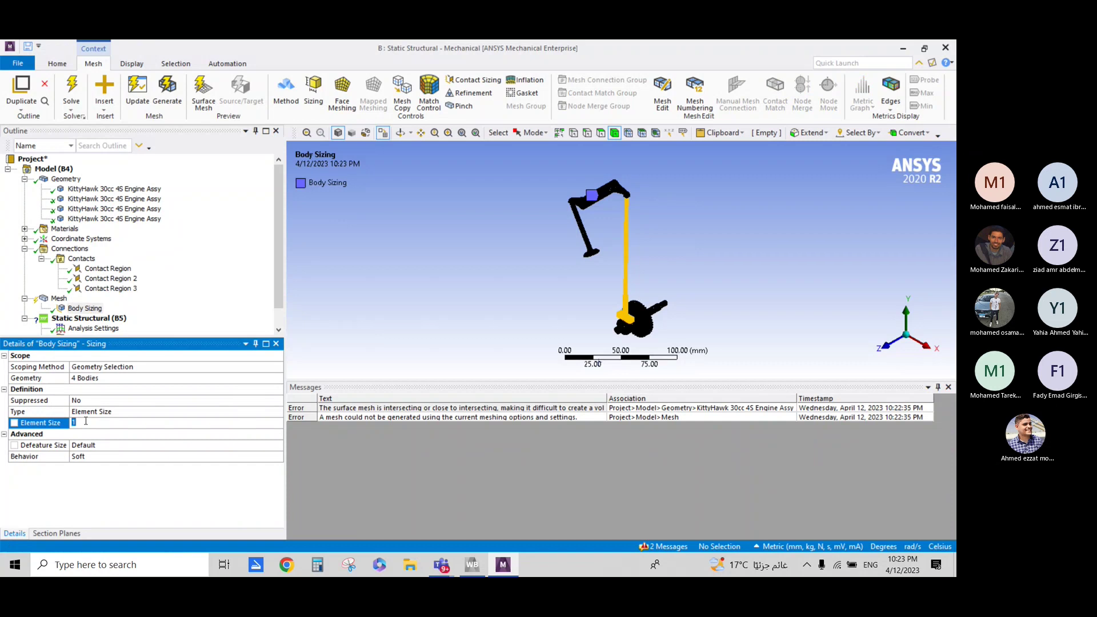
- Reduce the Body Sizing element size to 0.5 mm and regenerate the mesh
text(0.5)
key(Return)
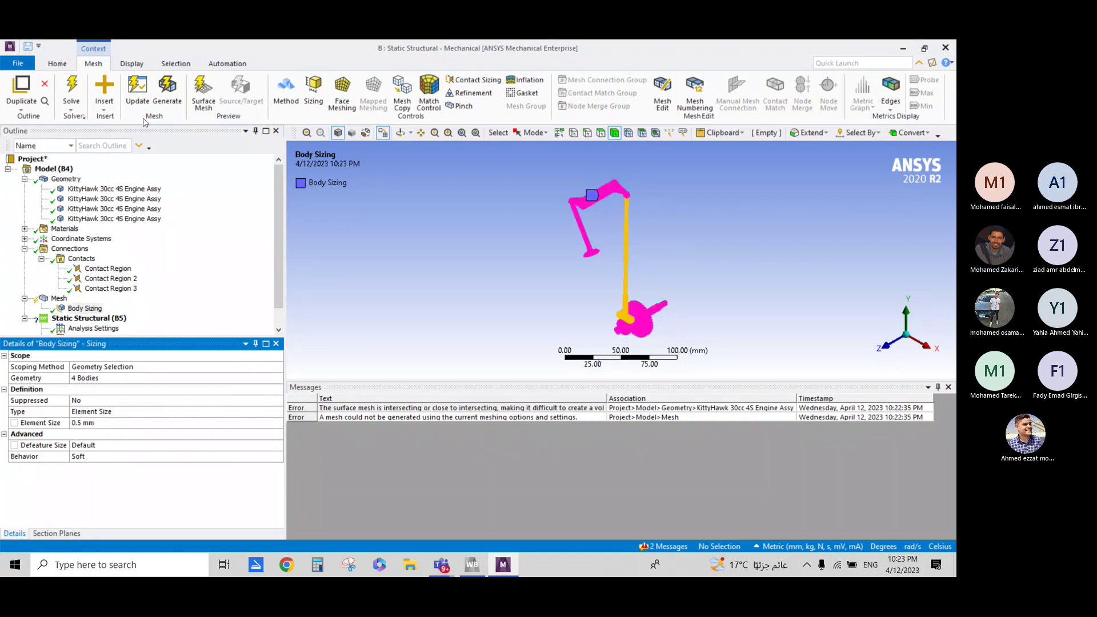
click(167, 106)
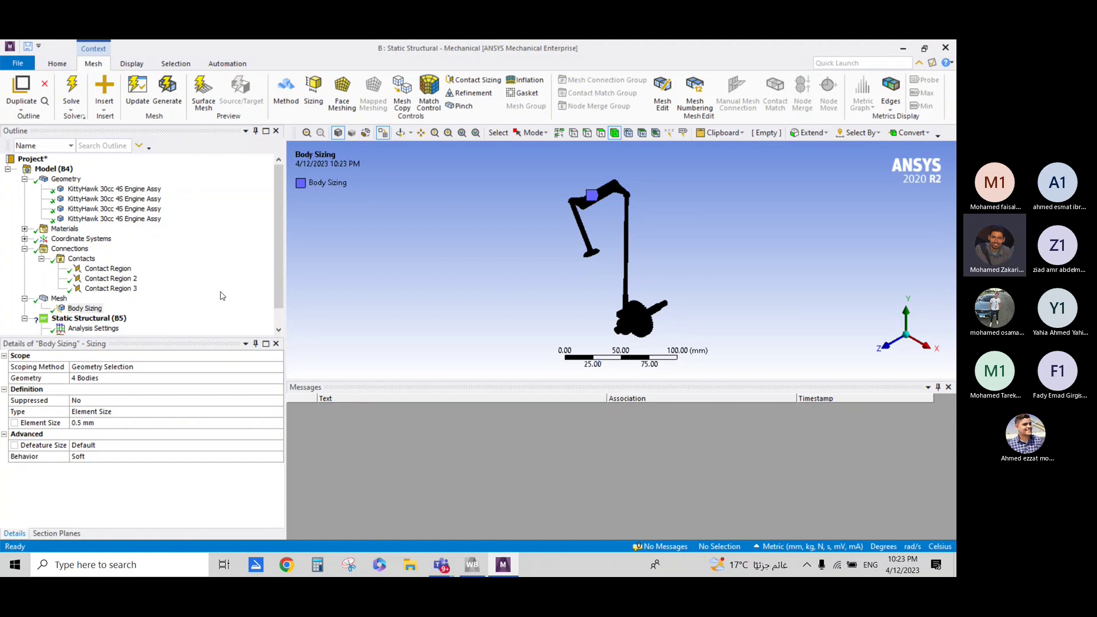
- Zoom in to check the new mesh, then show the first contact region's details
scroll(543, 285, up, 3)
scroll(574, 281, up, 2)
scroll(574, 281, down, 3)
scroll(535, 264, down, 1)
scroll(535, 265, down, 1)
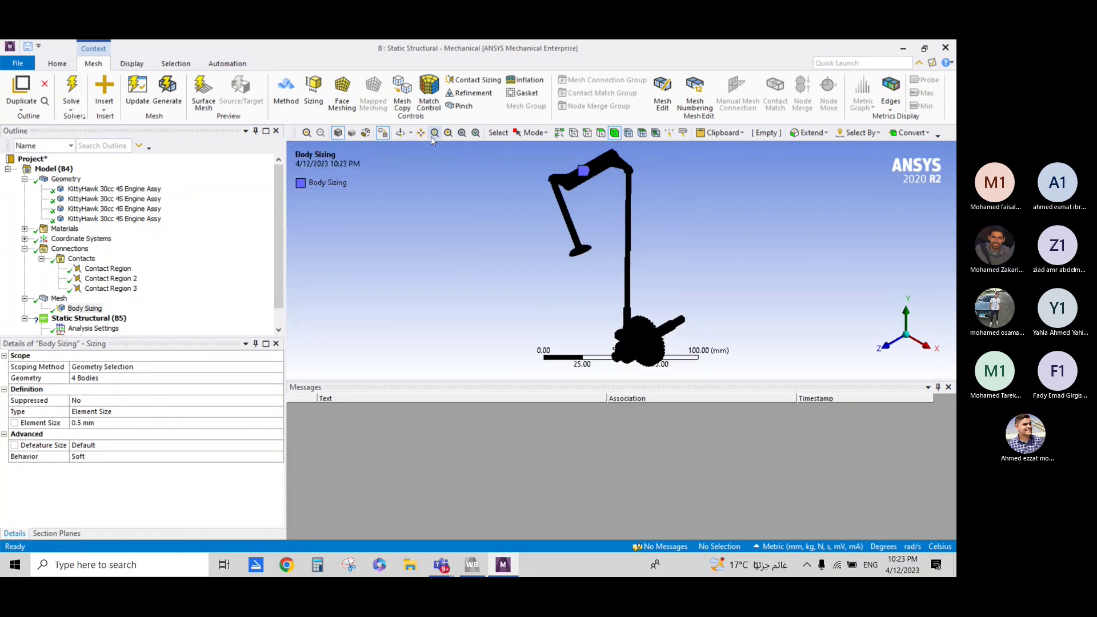
click(610, 270)
click(609, 265)
click(107, 268)
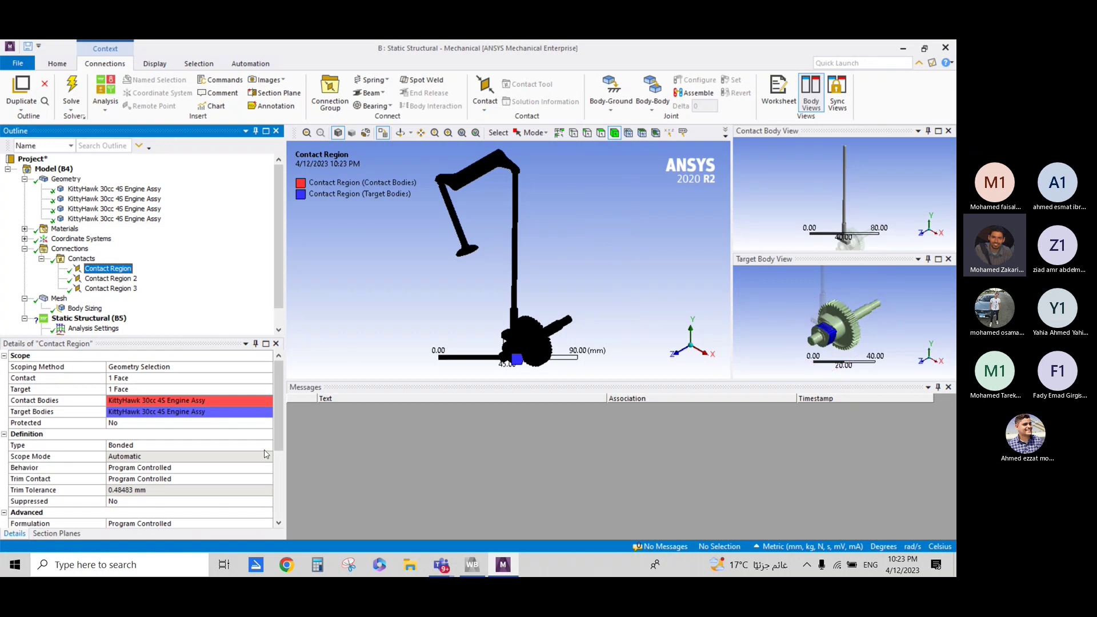
- Change the three Bonded contact regions to No Separation contacts
click(268, 449)
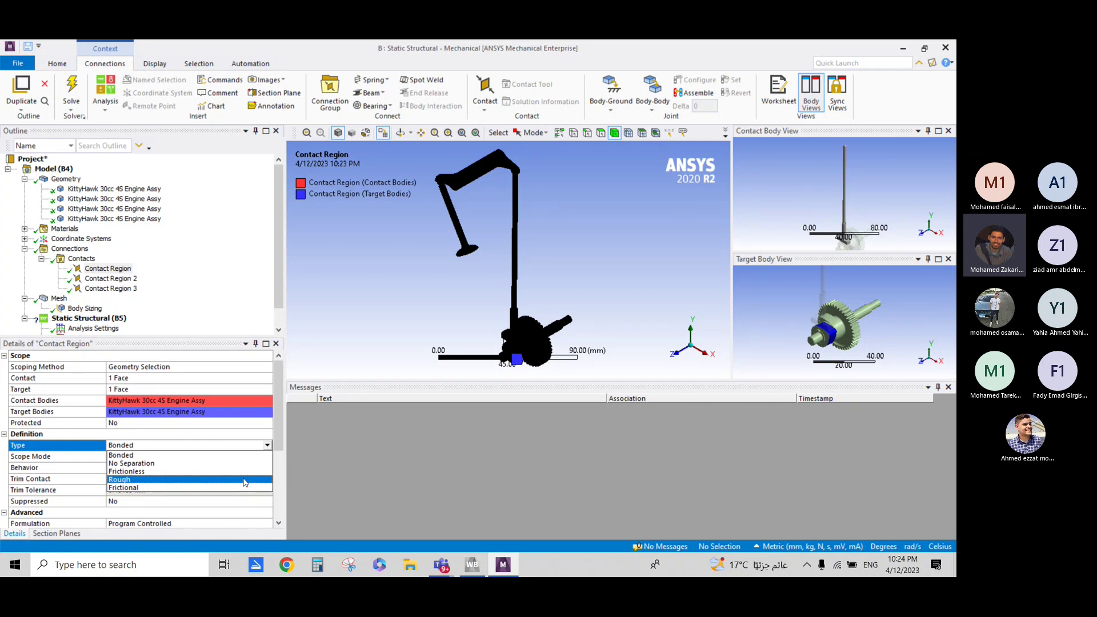
click(207, 464)
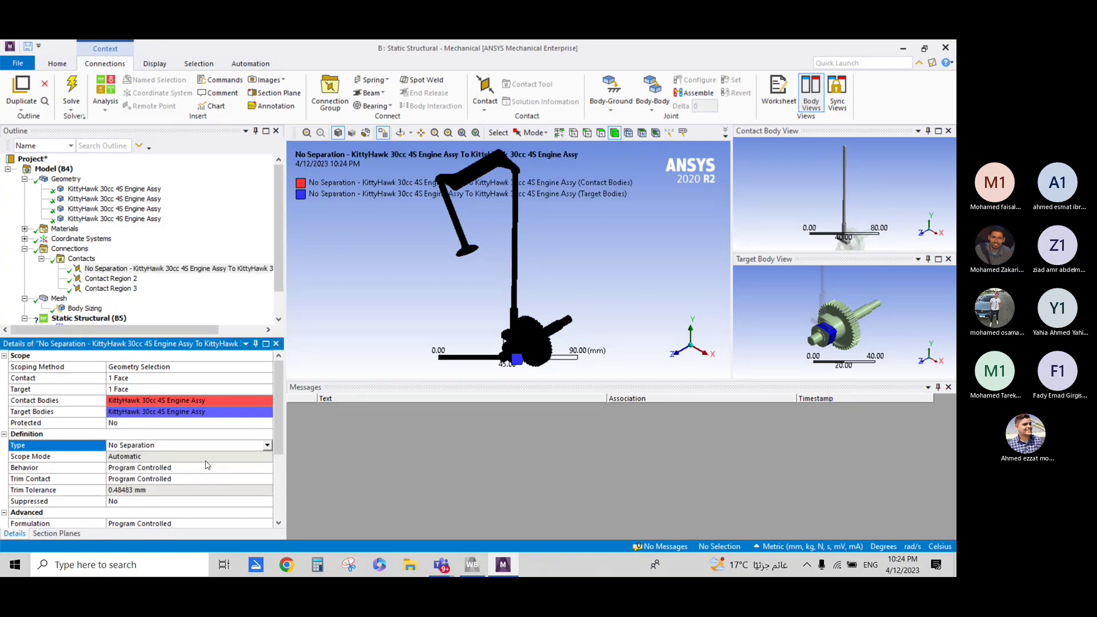
click(137, 282)
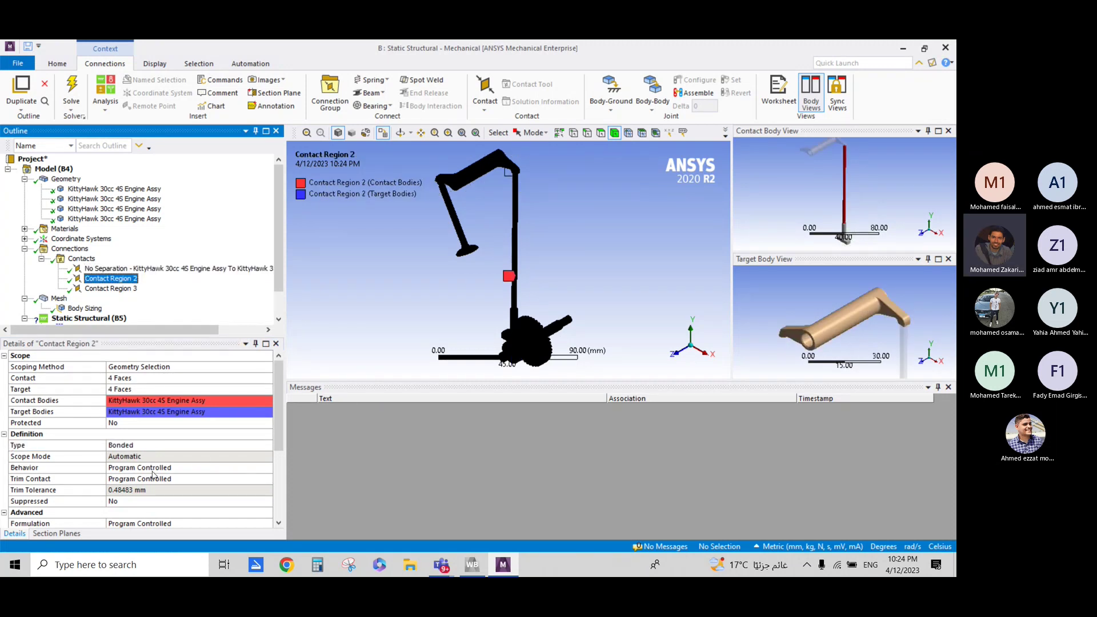
click(174, 445)
click(266, 445)
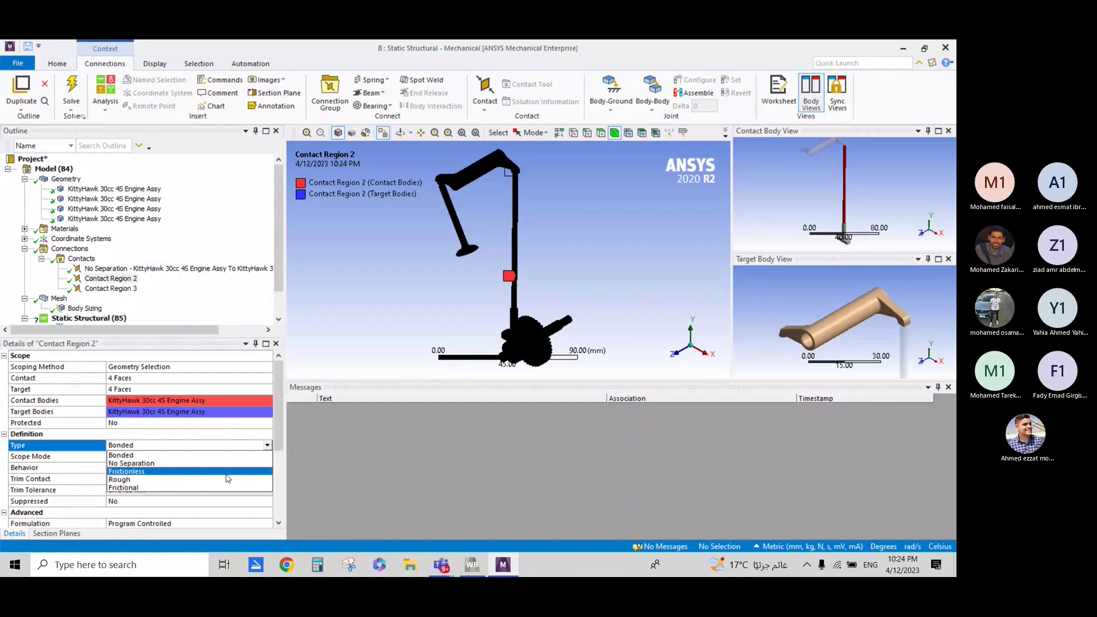
click(219, 459)
click(123, 289)
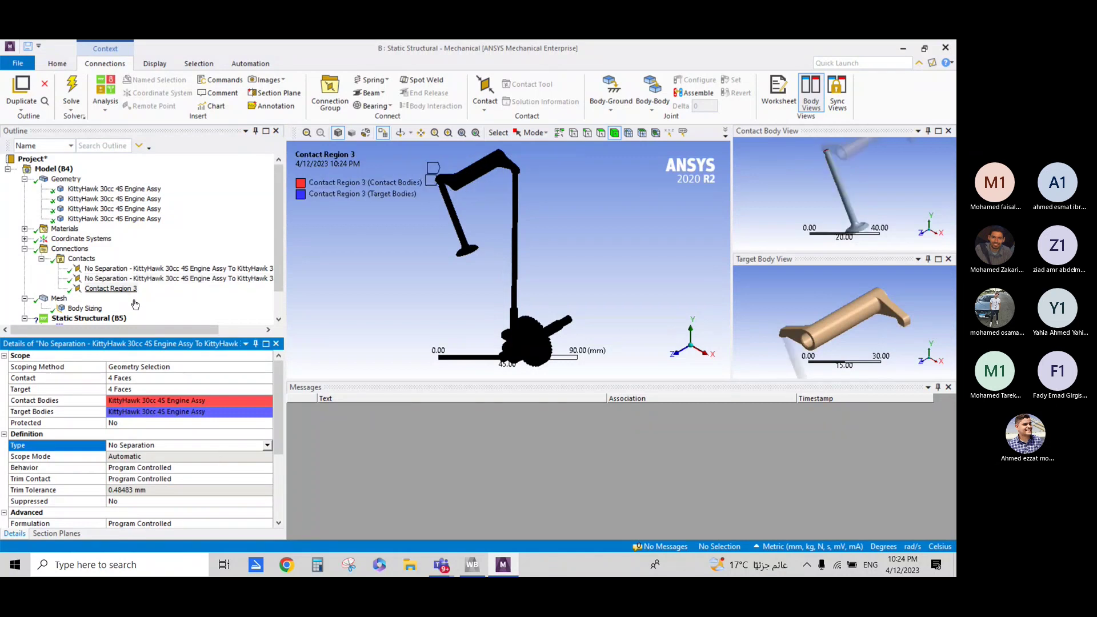
click(249, 445)
click(237, 464)
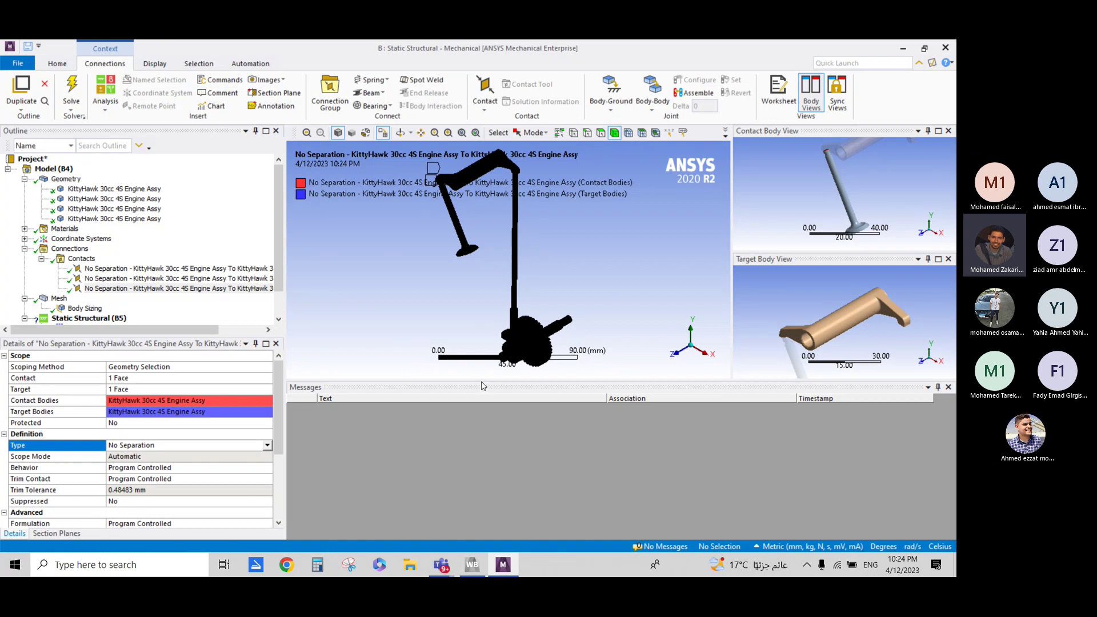
- Resize the panes to enlarge the model view and rebalance the Outline and Details panels
drag(481, 380, 492, 516)
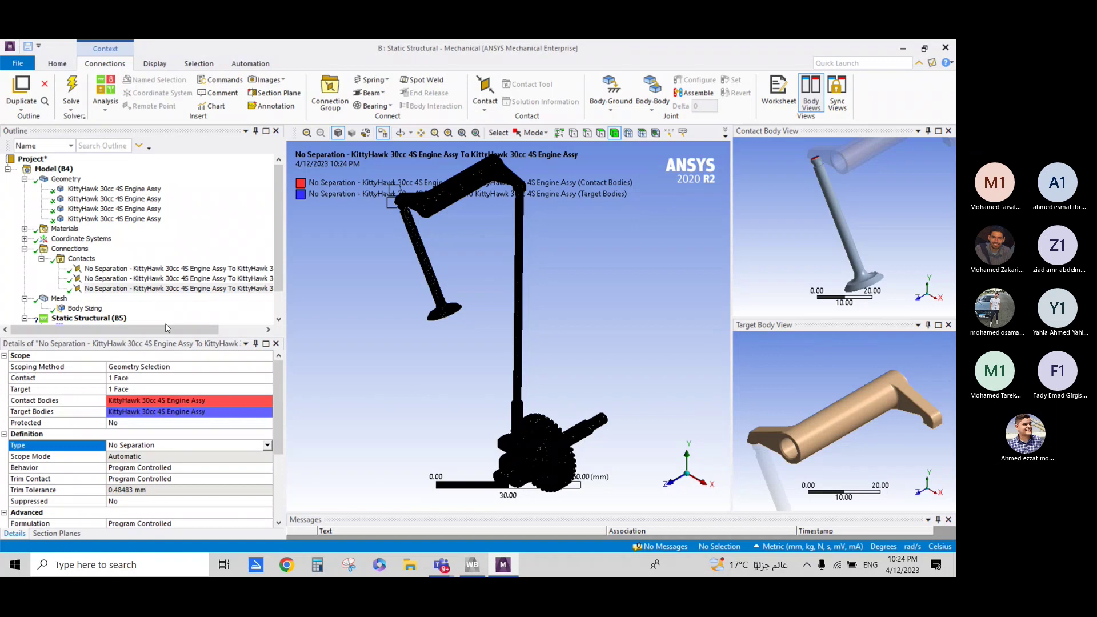
drag(227, 338, 216, 463)
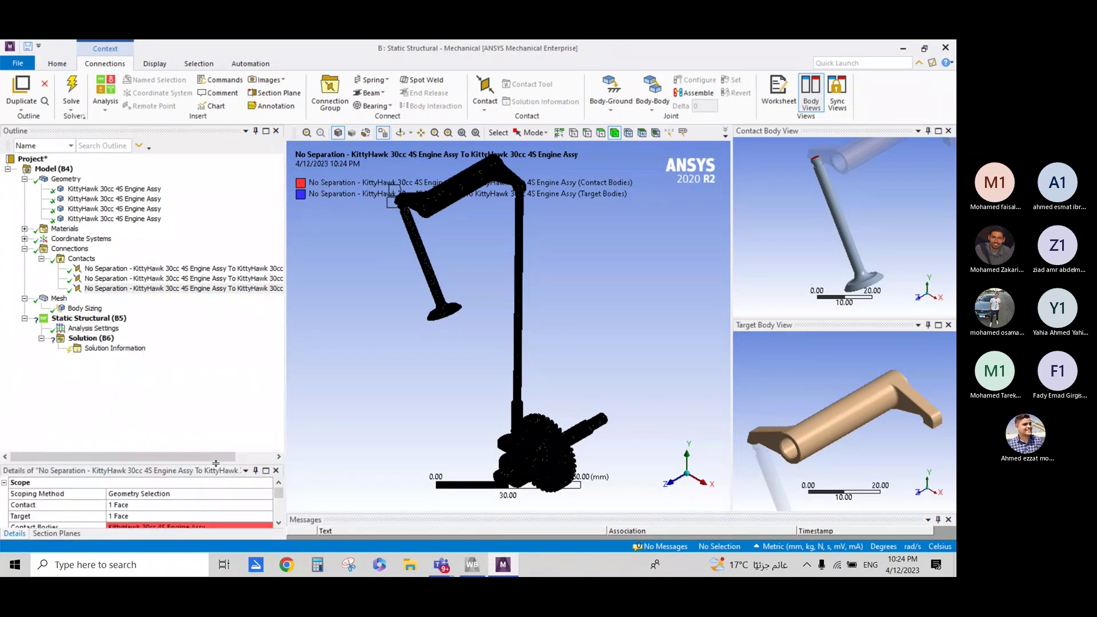
drag(222, 463, 226, 422)
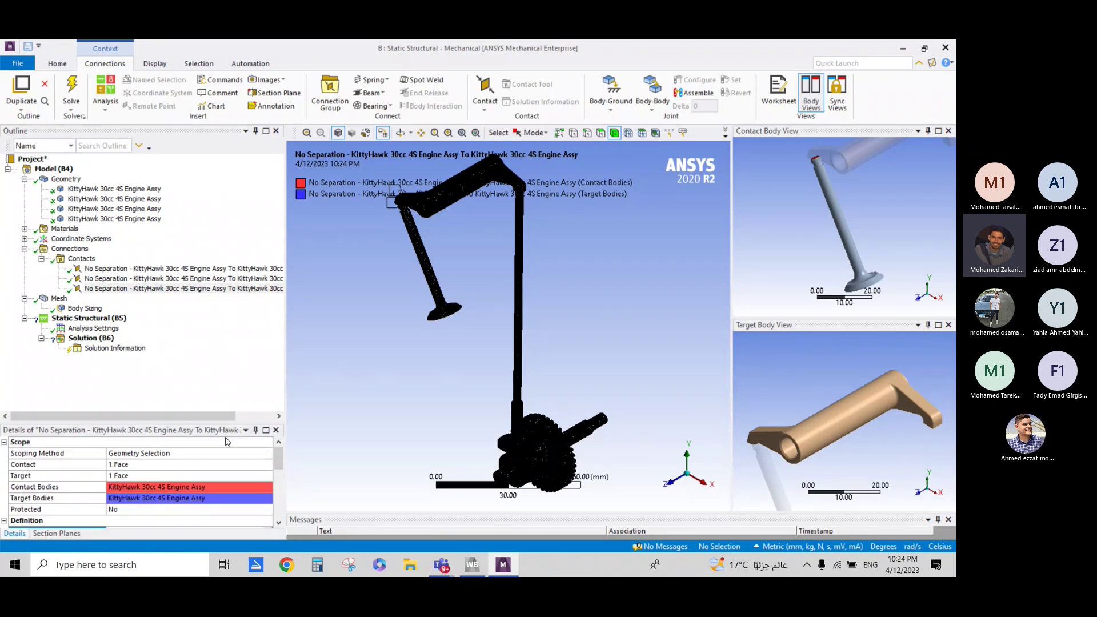
- Insert a Force load on the round valve face of Static Structural
right_click(84, 319)
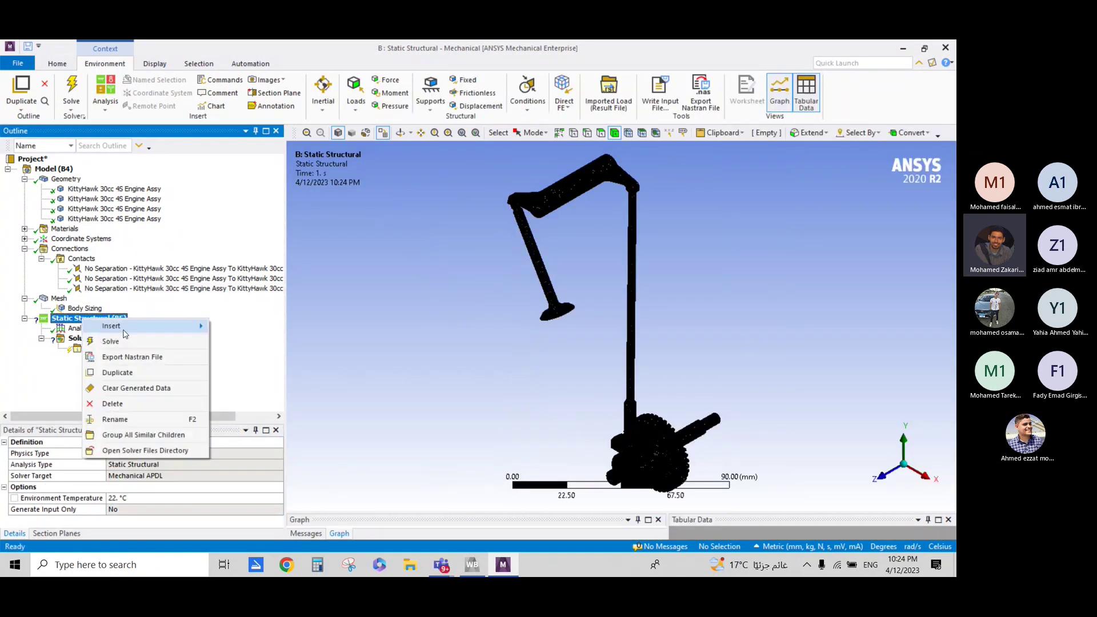
mouse_move(137, 325)
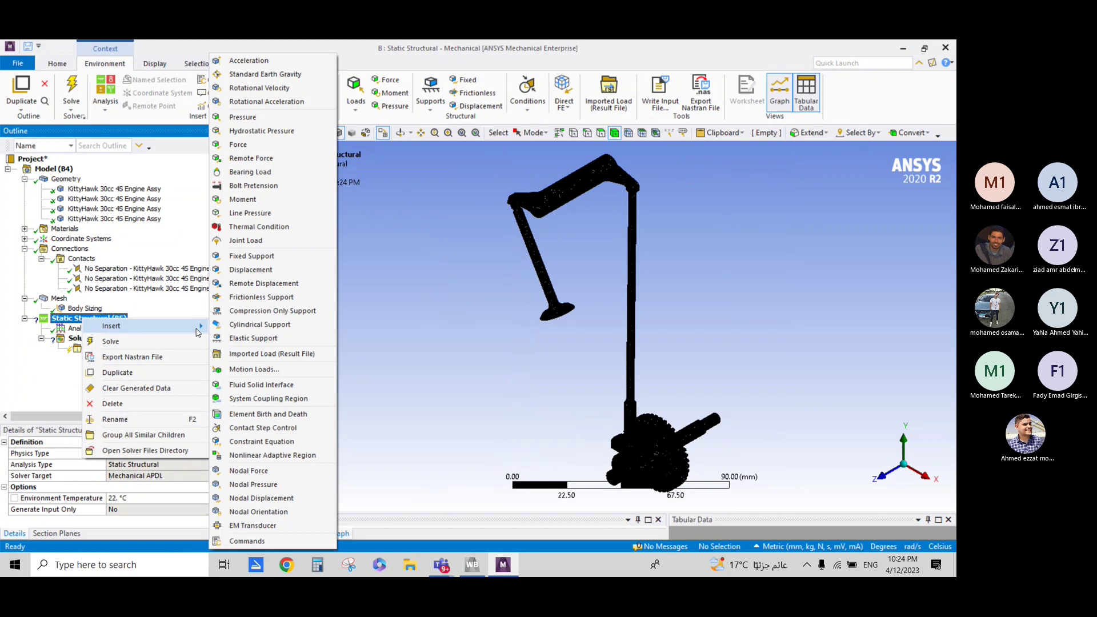
click(240, 145)
middle_drag(499, 320, 473, 256)
click(546, 248)
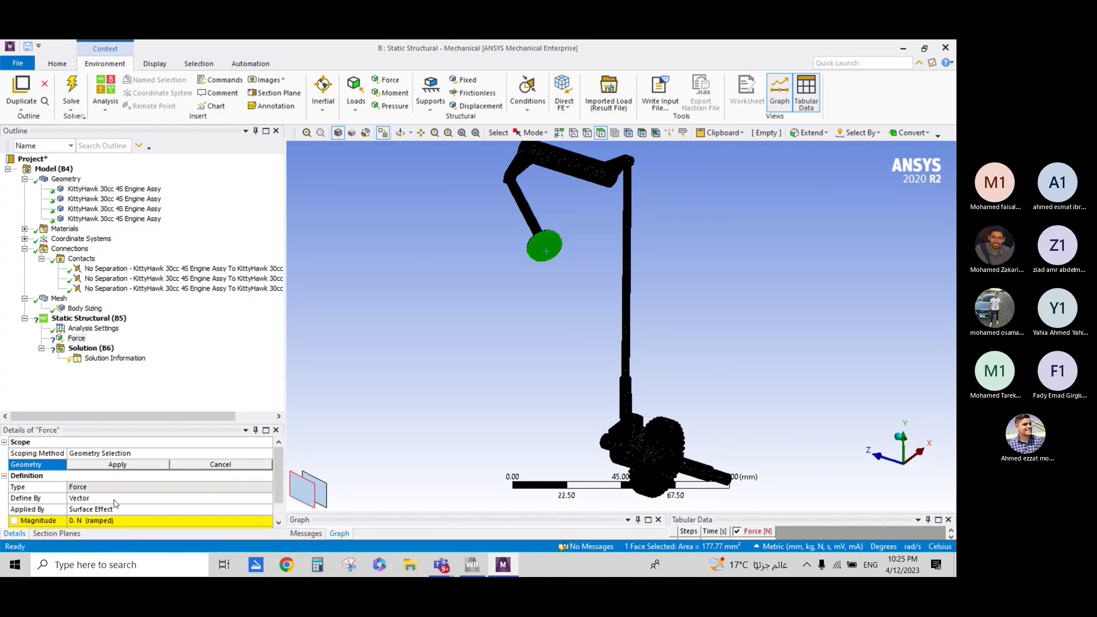
click(117, 464)
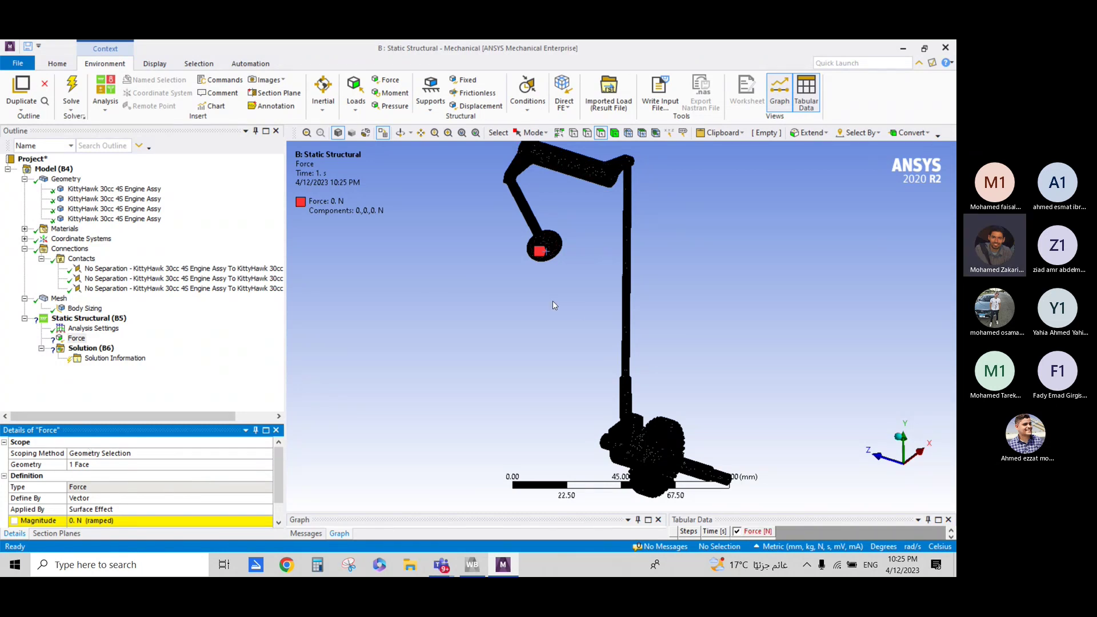
- Set the force magnitude to 100 N and reverse its direction to (-50, 86.603, 0) N
scroll(519, 277, up, 3)
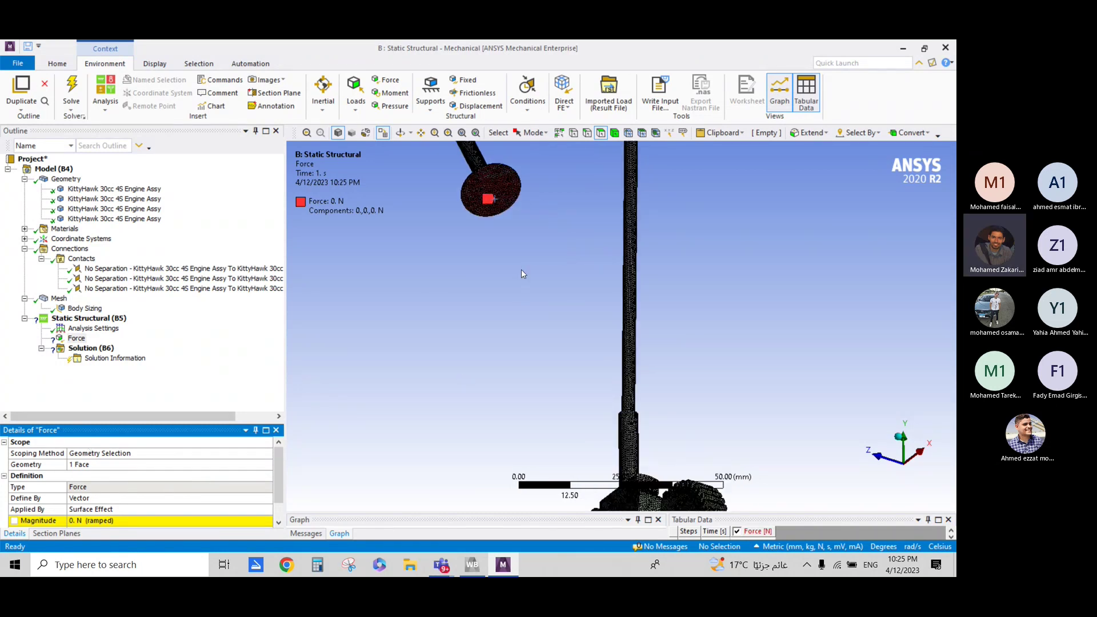
scroll(521, 269, down, 2)
scroll(517, 275, down, 2)
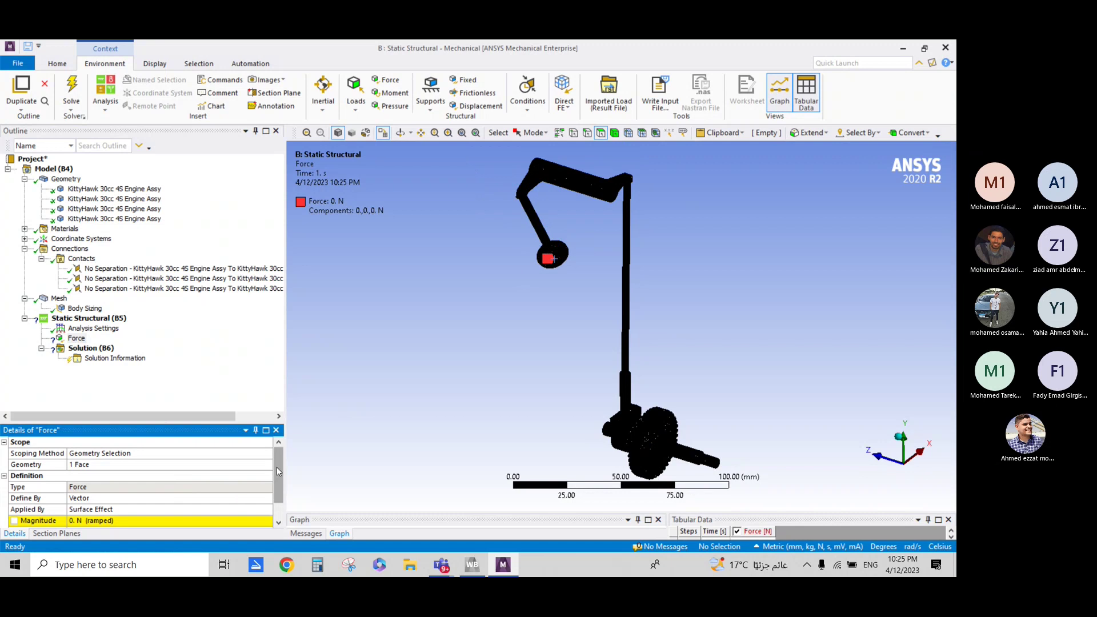
scroll(277, 467, down, 1)
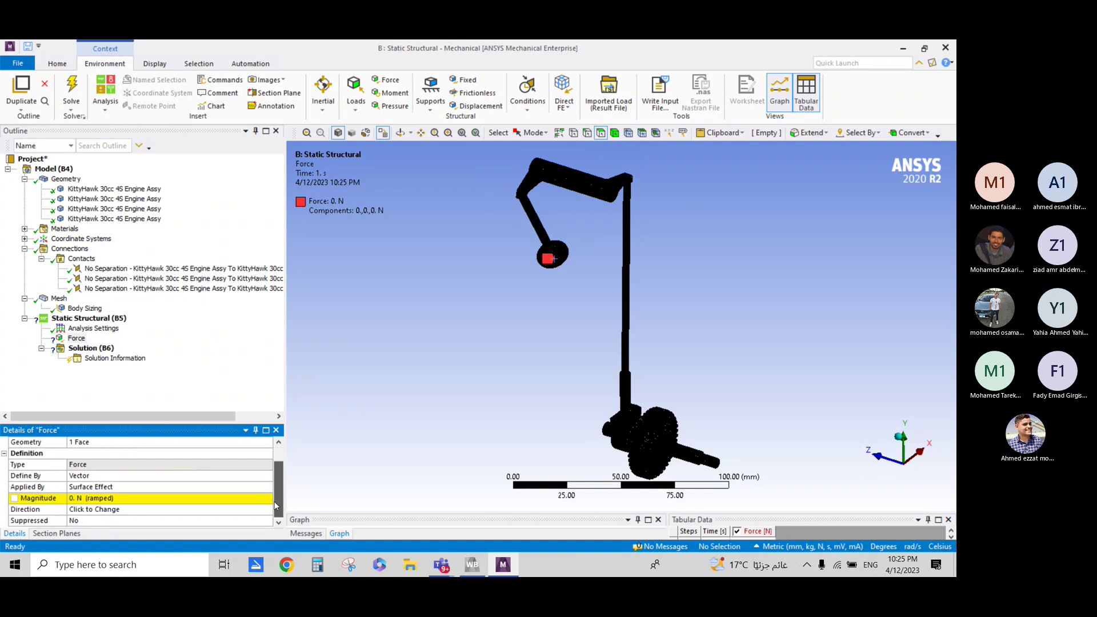
click(89, 499)
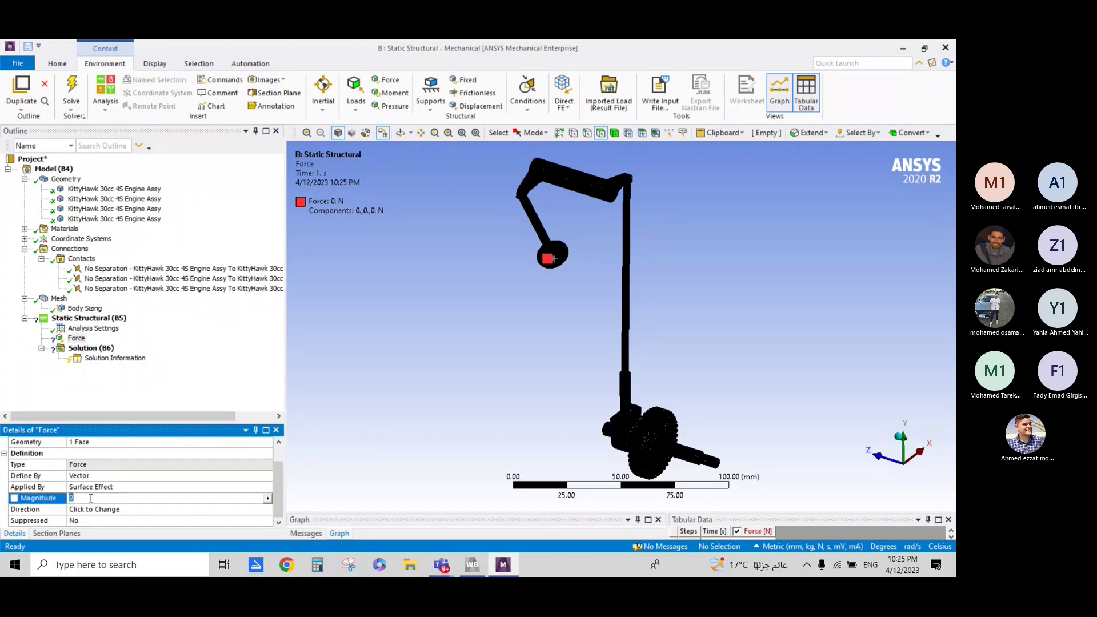
text(2)
text(.)
key(BackSpace)
key(BackSpace)
text(00)
key(Return)
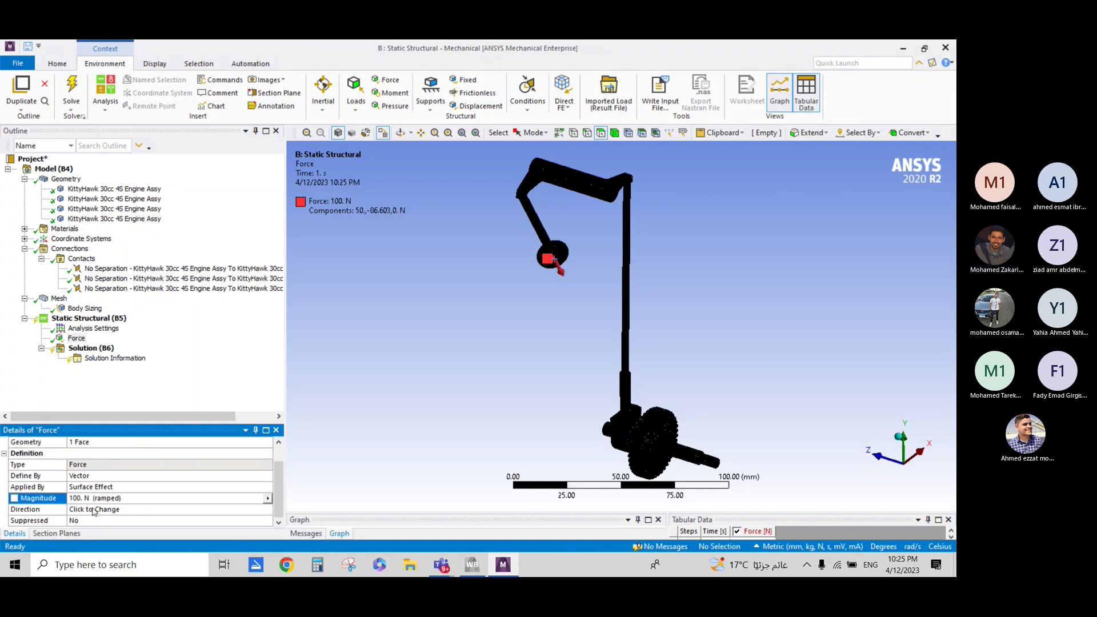
click(111, 512)
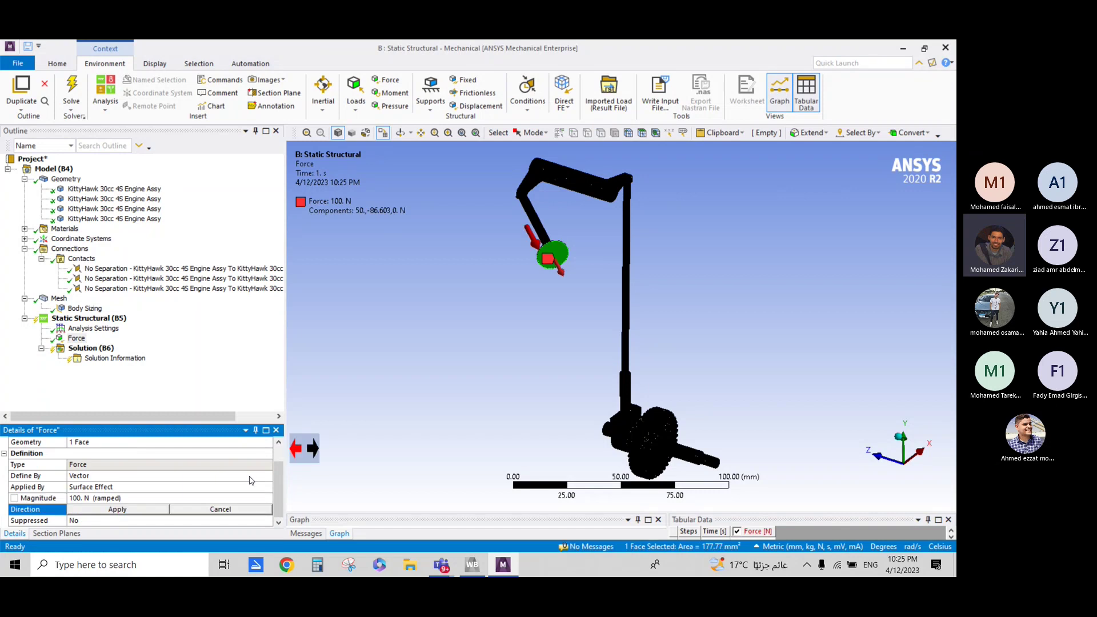
click(314, 457)
click(118, 509)
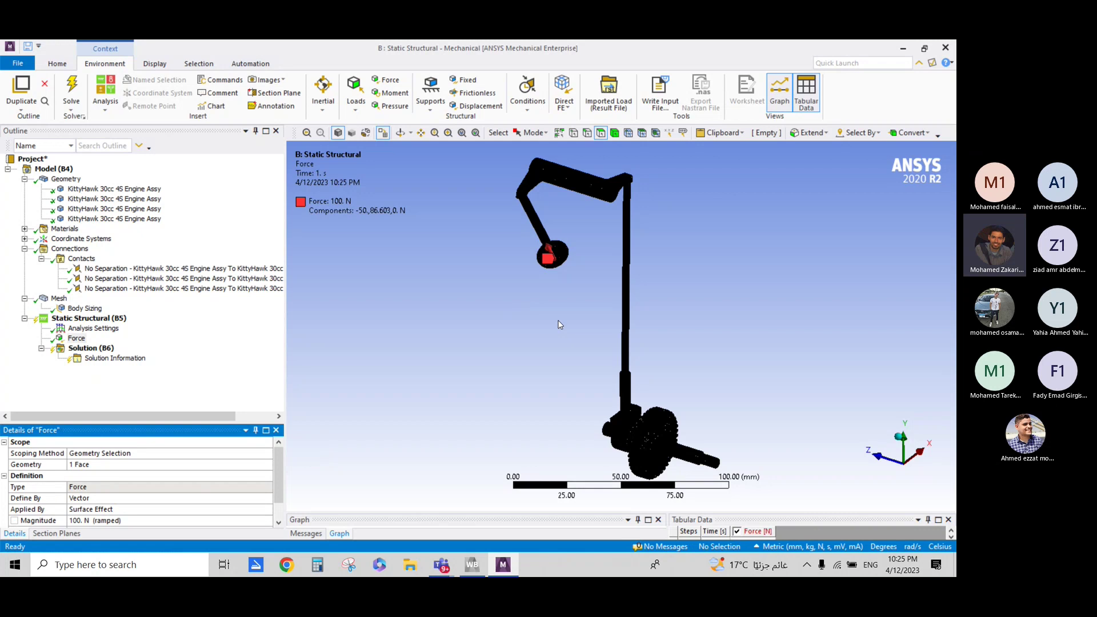
- Orbit and pan the view past the rocker arm to the gears and shaft
middle_drag(559, 324, 535, 334)
scroll(536, 328, up, 3)
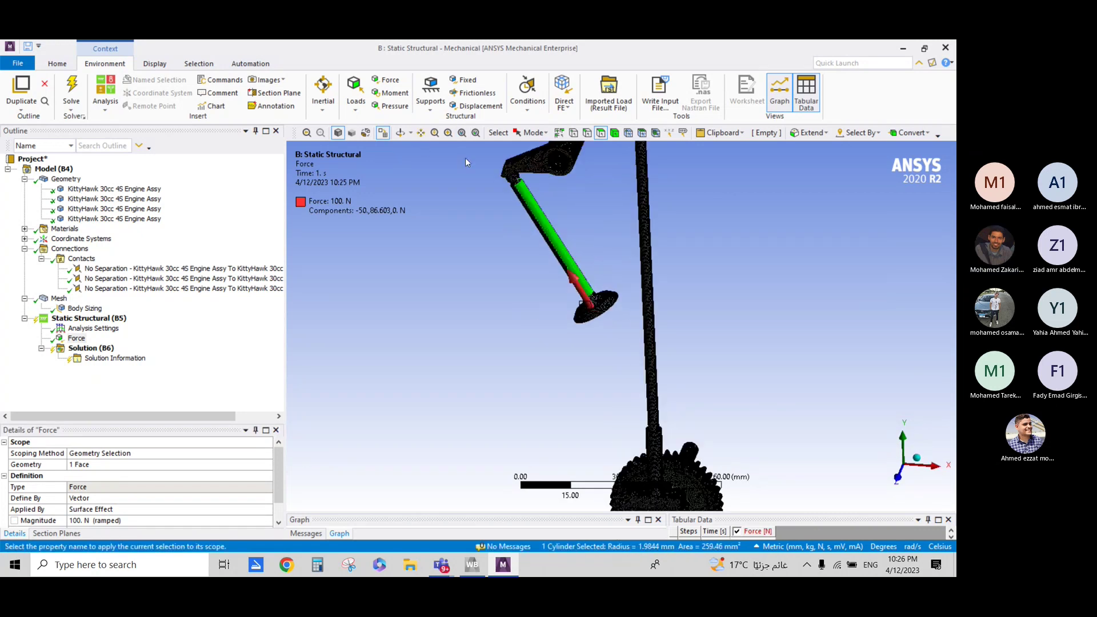
scroll(465, 160, up, 3)
ctrl+middle_drag(465, 160, 348, 228)
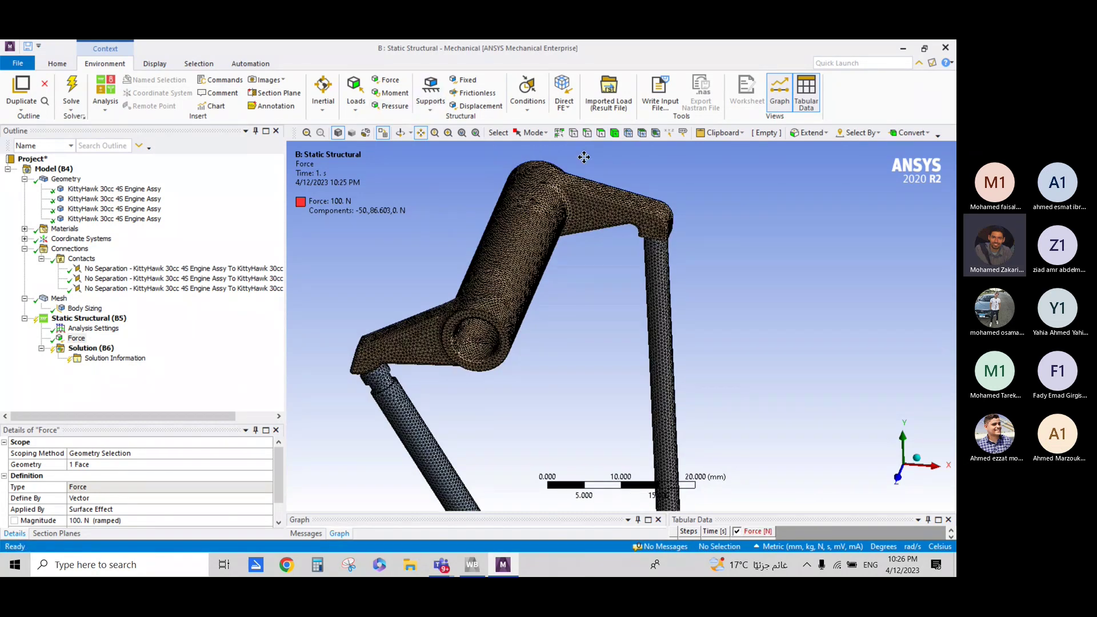
scroll(589, 343, down, 3)
mouse_move(588, 343)
middle_down()
mouse_move(563, 311)
mouse_move(575, 248)
mouse_move(534, 252)
mouse_move(565, 258)
mouse_move(537, 217)
mouse_move(577, 247)
mouse_move(631, 204)
mouse_move(634, 186)
mouse_move(594, 255)
mouse_move(558, 277)
mouse_move(582, 259)
middle_up()
mouse_move(631, 383)
middle_down()
mouse_move(635, 337)
mouse_move(595, 268)
middle_up()
- Select a face on the gear and bring up the Static Structural Insert list
click(596, 267)
scroll(597, 273, up, 2)
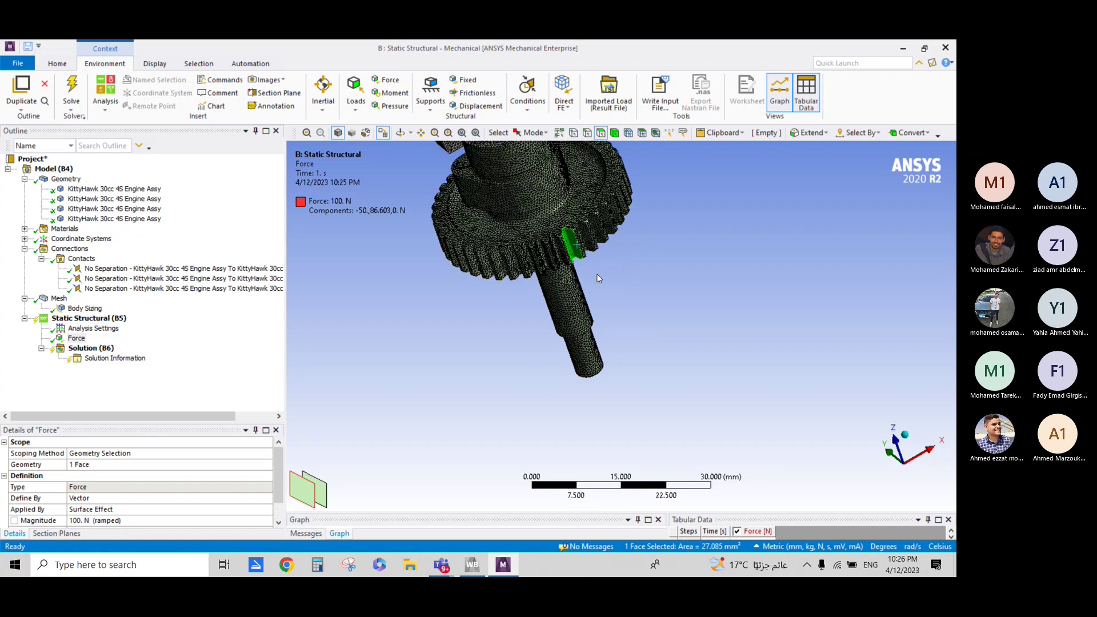
scroll(598, 278, up, 2)
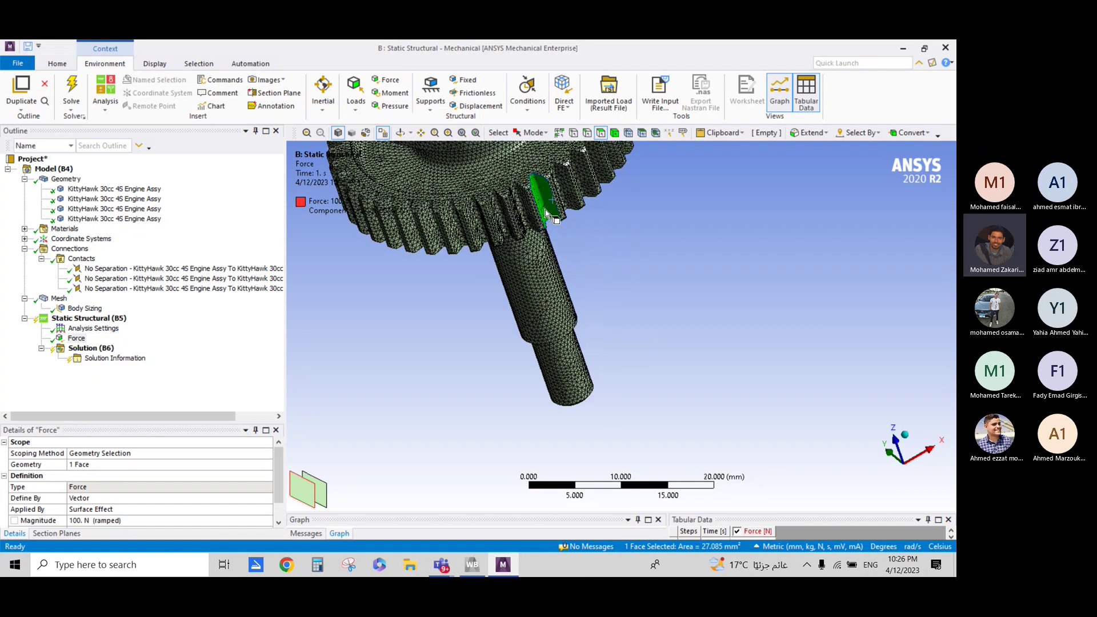
right_click(549, 214)
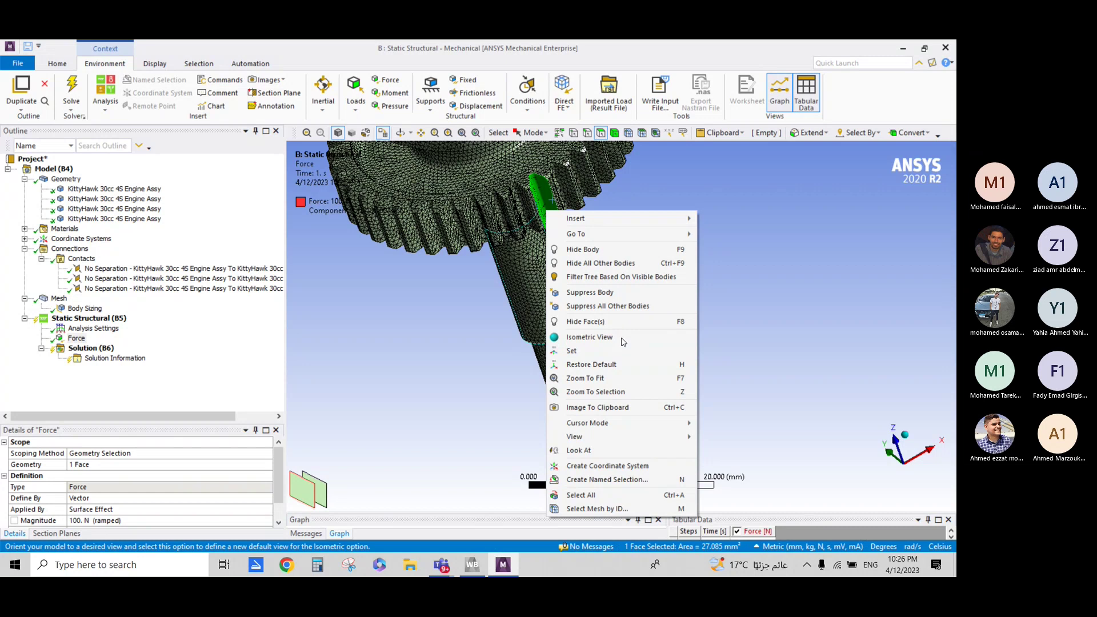
right_click(94, 323)
mouse_move(119, 324)
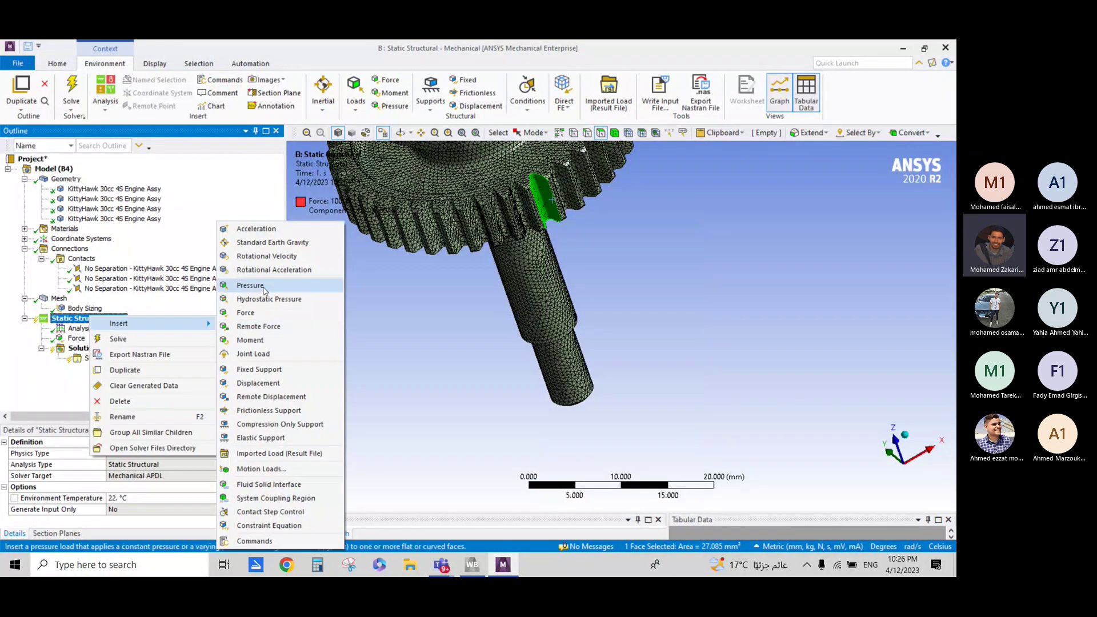
click(260, 369)
click(431, 351)
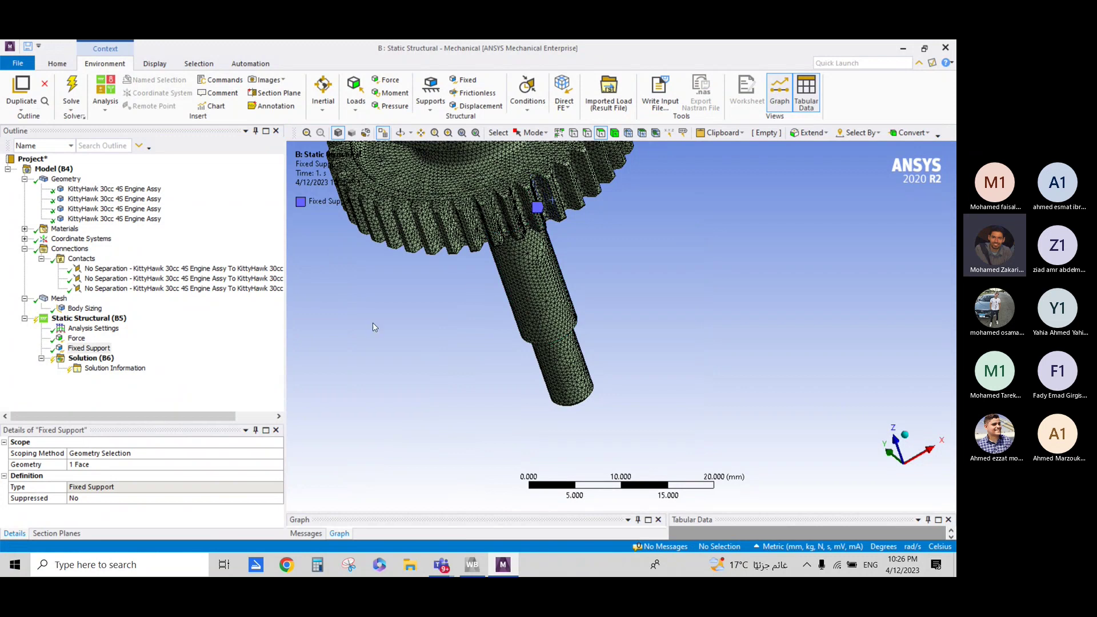
scroll(497, 366, down, 3)
mouse_move(502, 360)
middle_down()
mouse_move(485, 379)
mouse_move(451, 297)
middle_up()
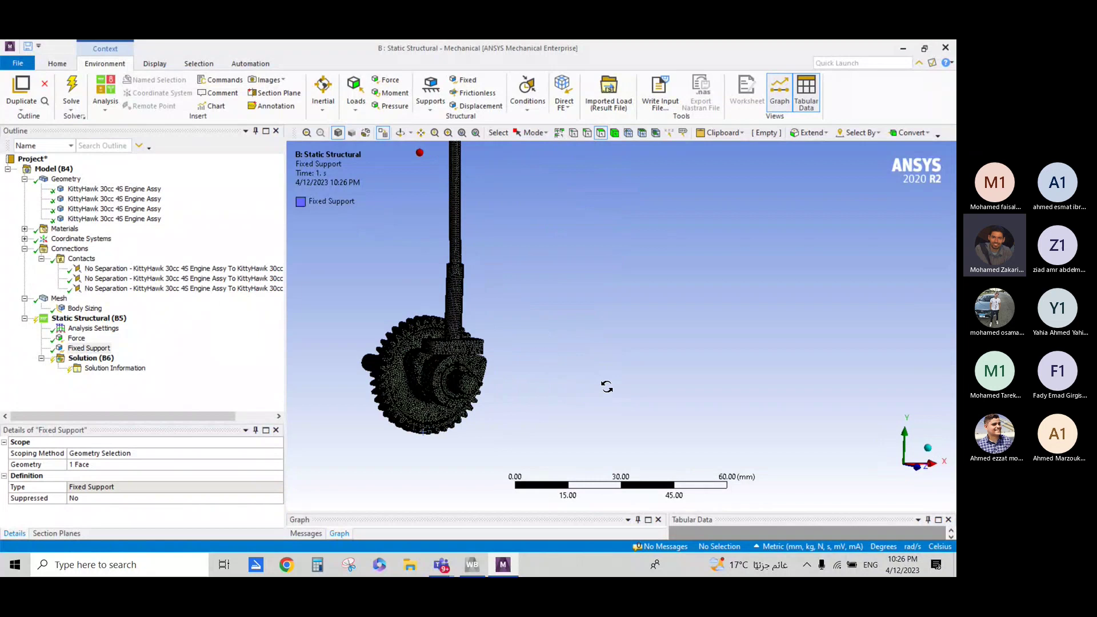
click(420, 132)
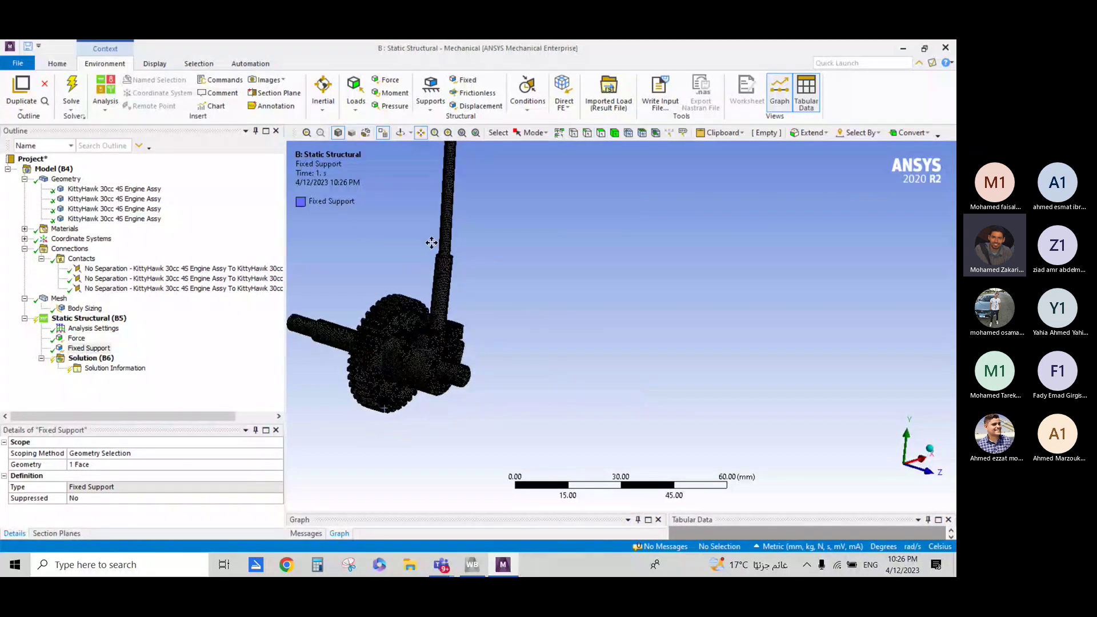
drag(377, 339, 539, 329)
scroll(539, 329, up, 3)
scroll(577, 291, up, 2)
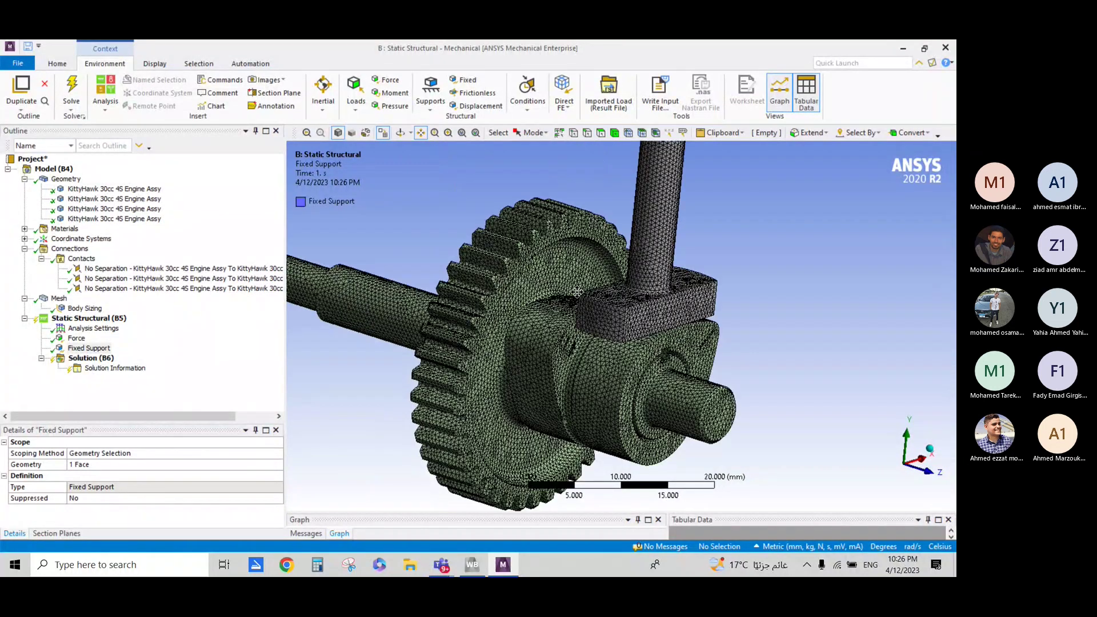
drag(577, 291, 598, 297)
scroll(598, 297, down, 1)
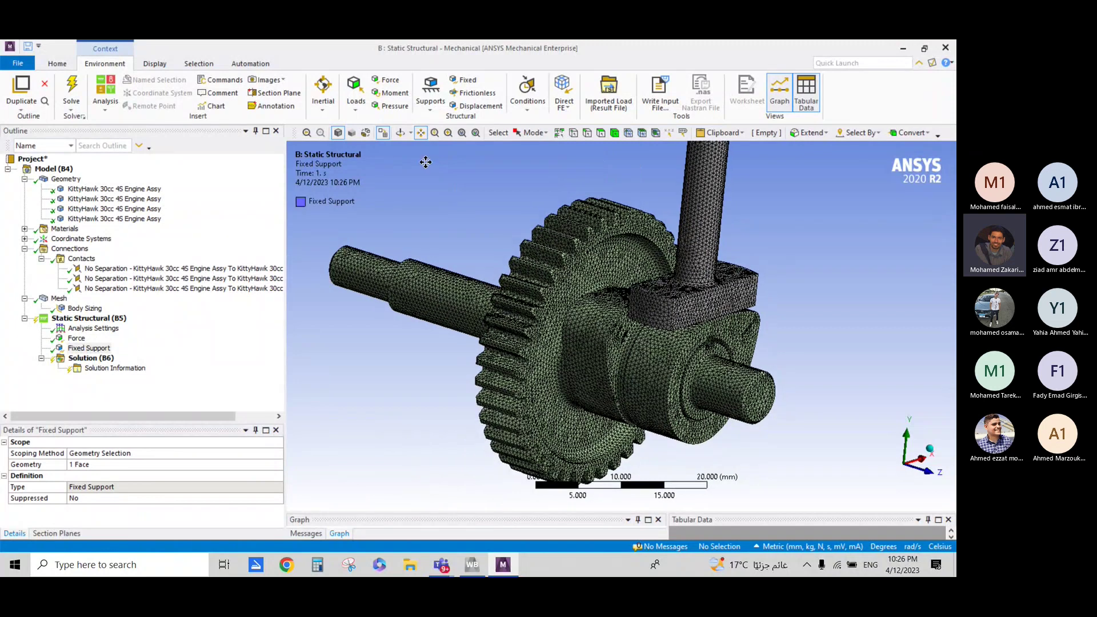
click(601, 132)
click(727, 400)
ctrl+click(731, 371)
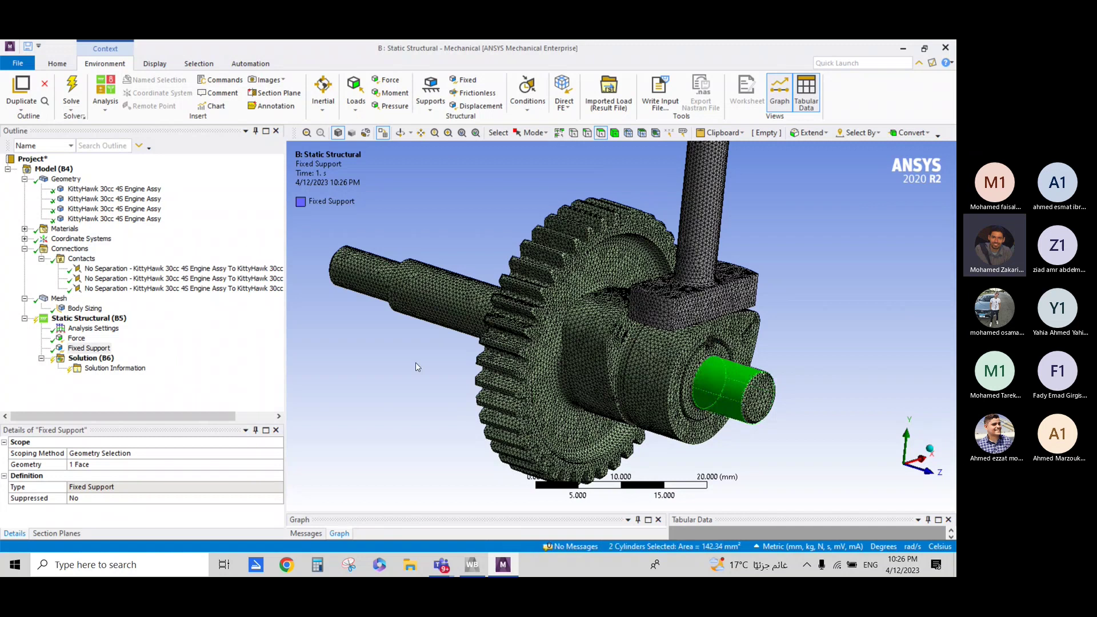
ctrl+click(346, 268)
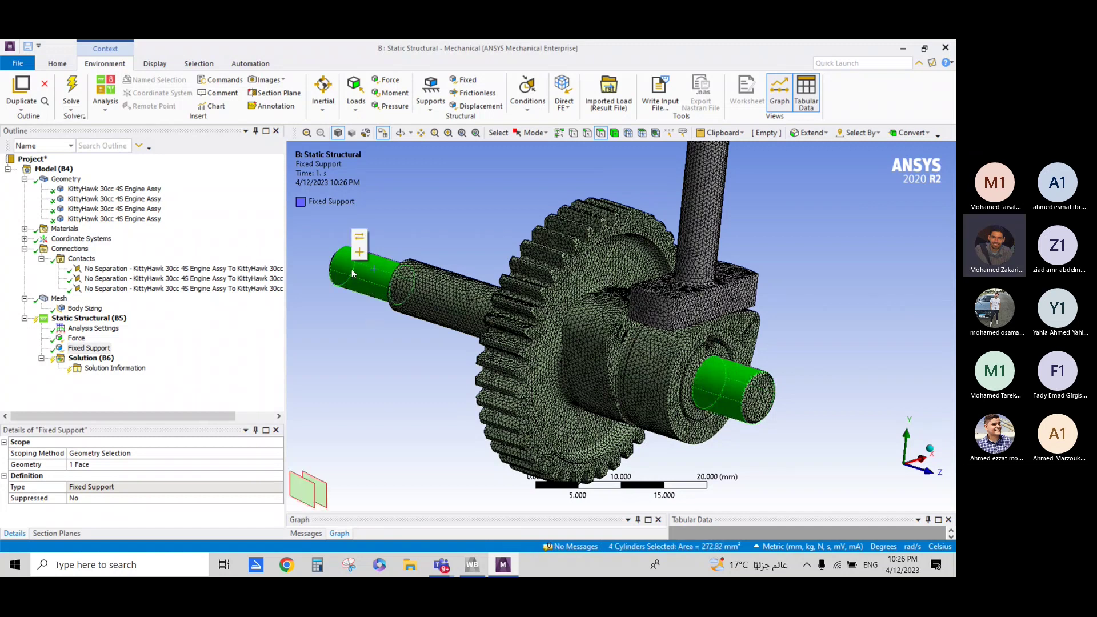
right_click(351, 272)
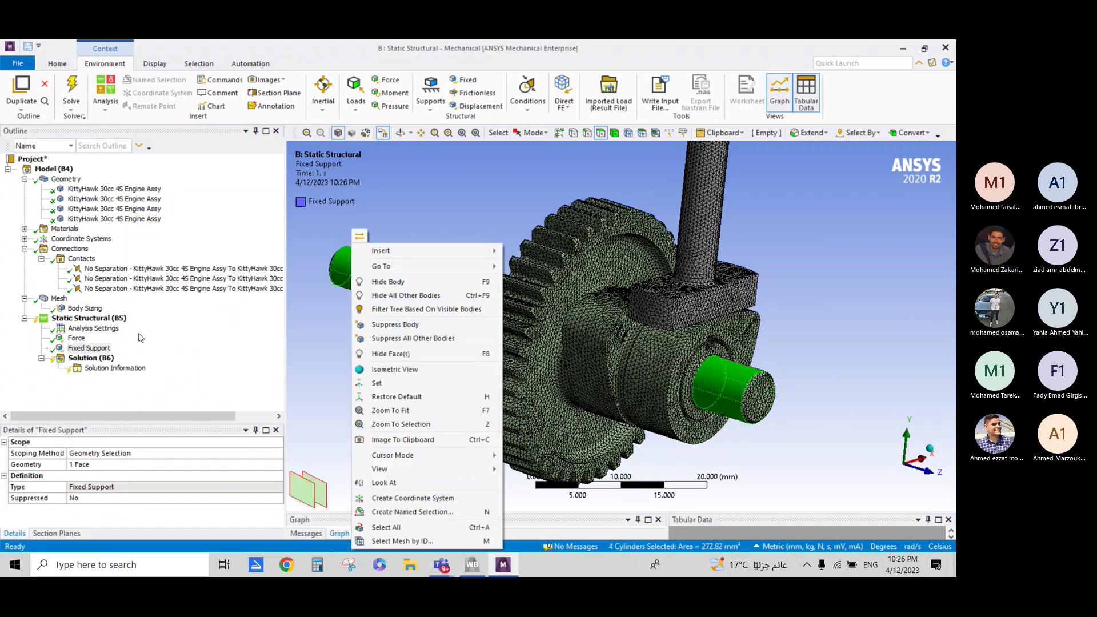
right_click(89, 318)
mouse_move(137, 322)
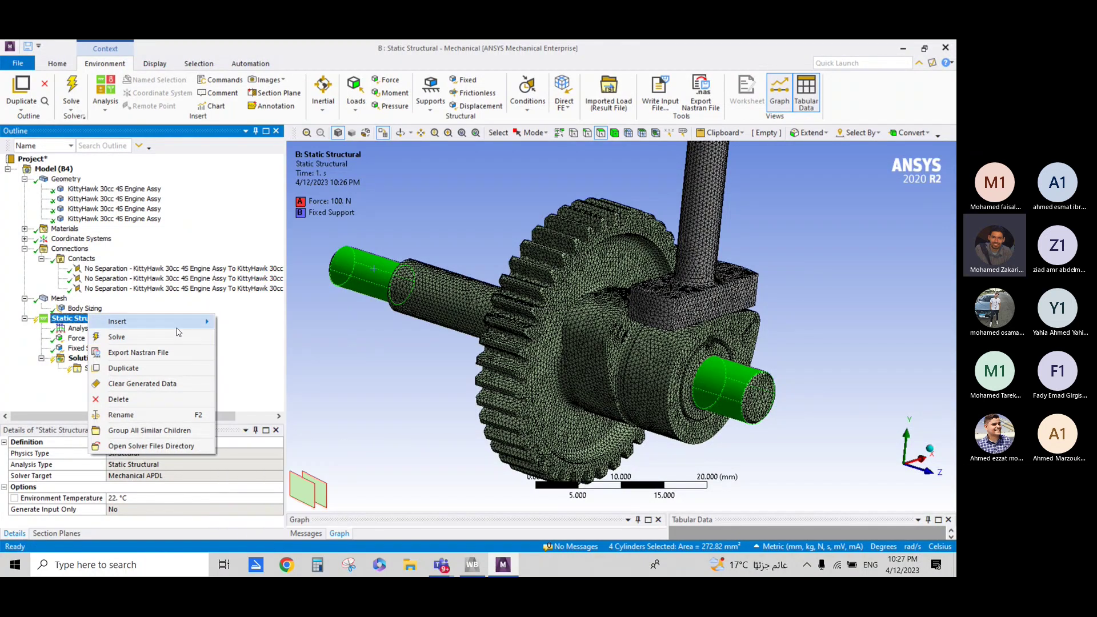
click(387, 373)
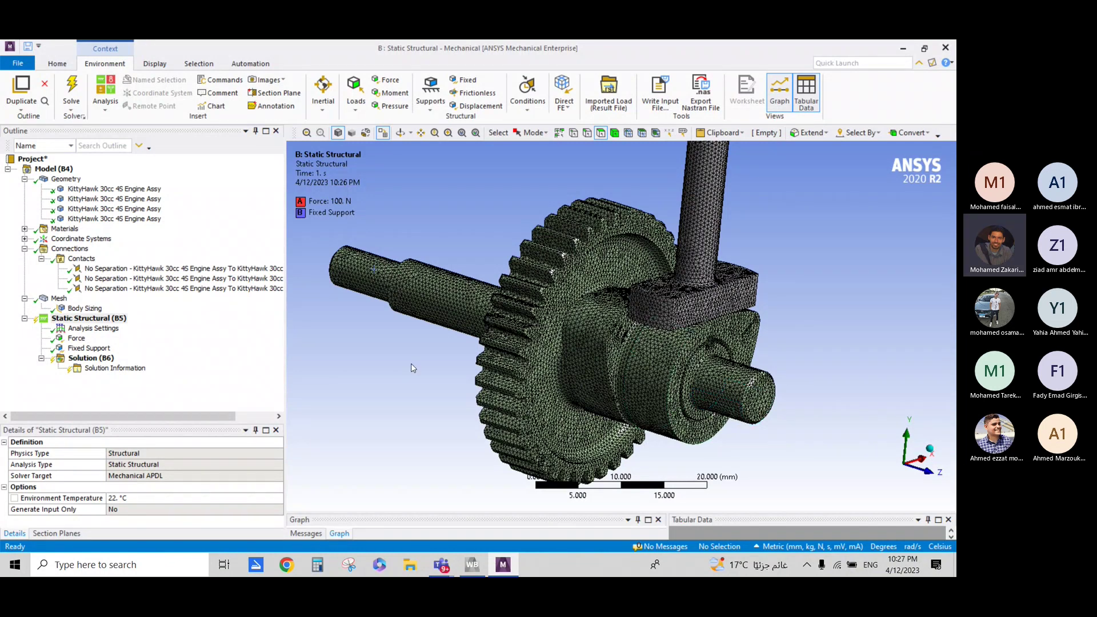
- Put a Cylindrical Support, fixed radially, axially and tangentially, on the four shaft cylinder faces
click(374, 283)
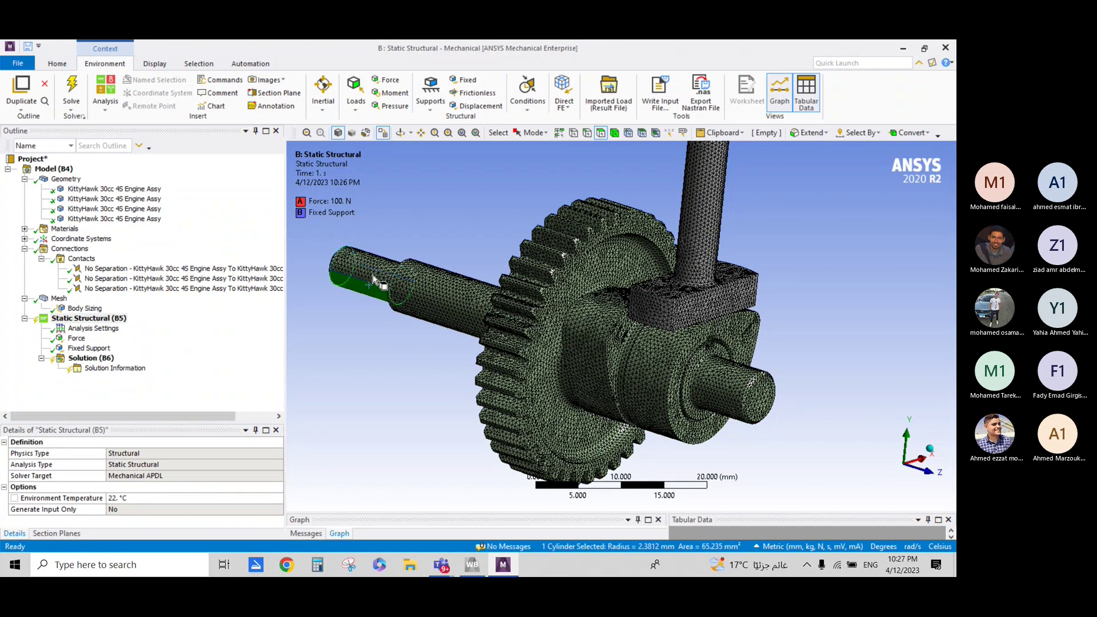
ctrl+click(373, 280)
ctrl+click(717, 394)
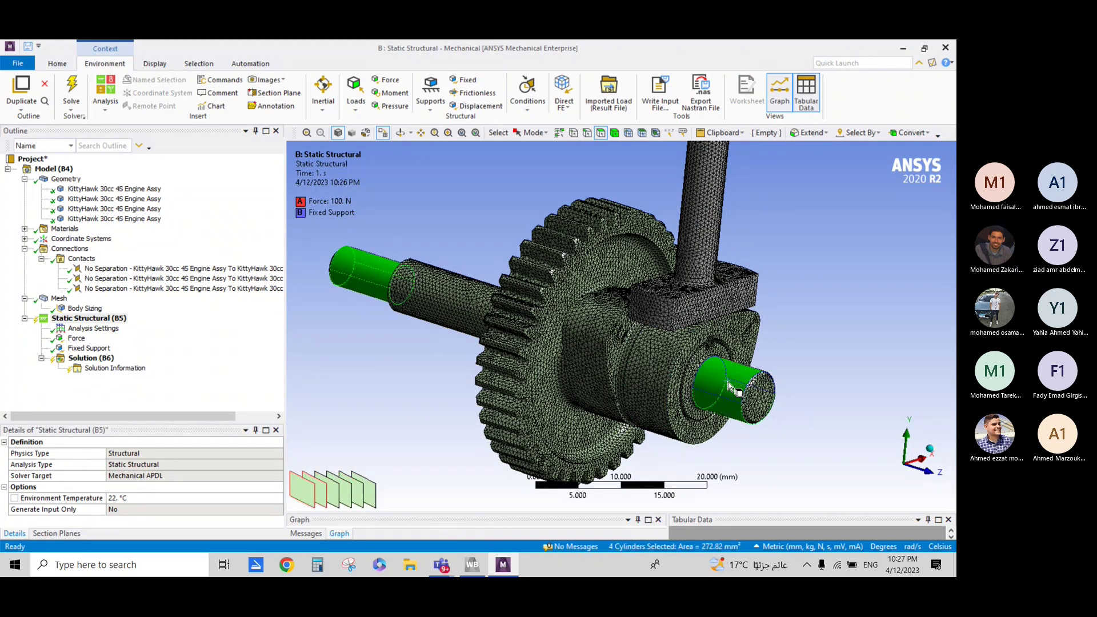
right_click(386, 251)
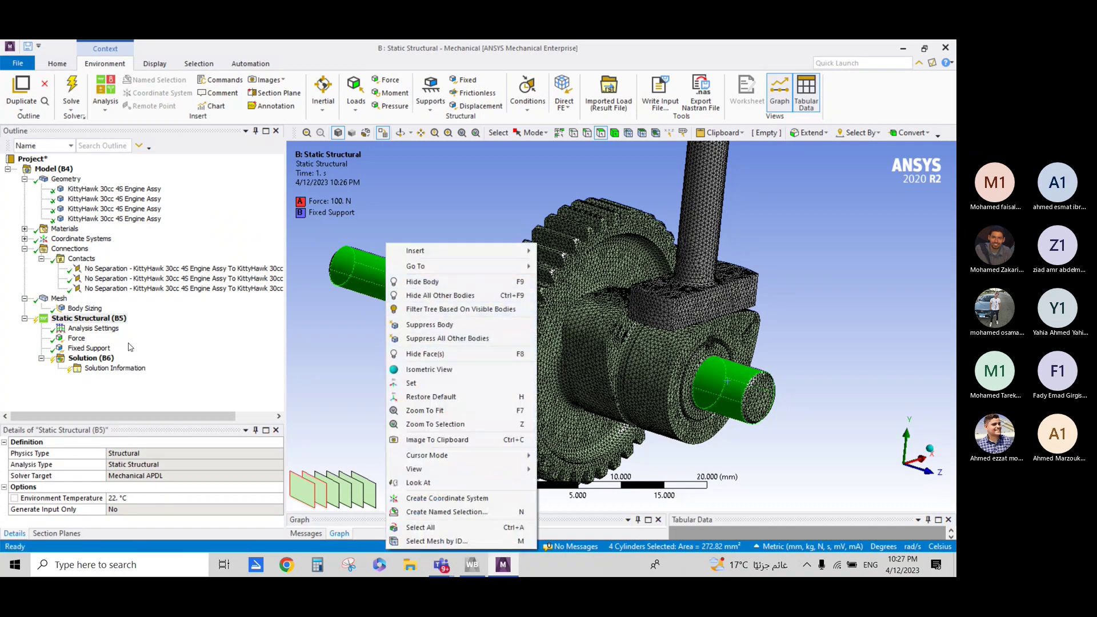
right_click(100, 319)
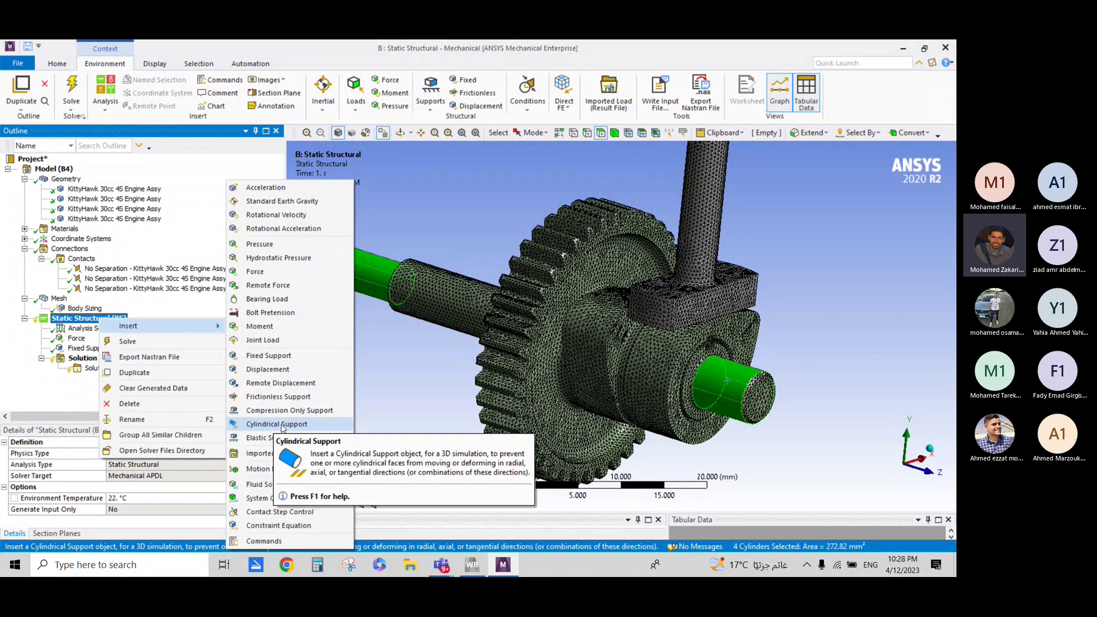
click(281, 426)
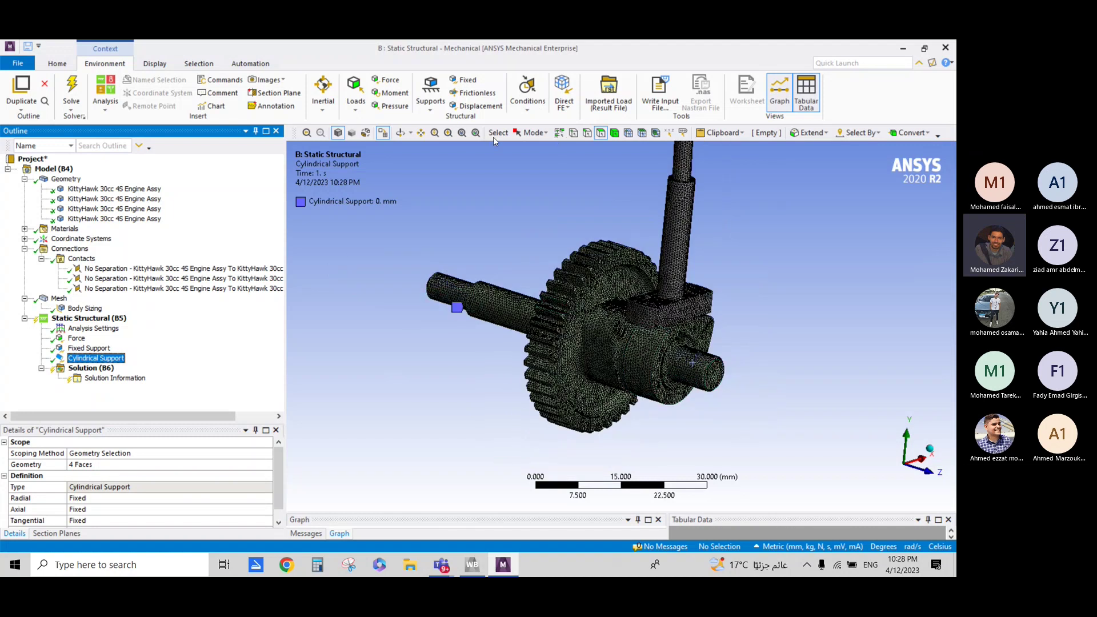
- Pan, orbit and zoom to bring the rocker arm, pushrod and valve into view
click(420, 134)
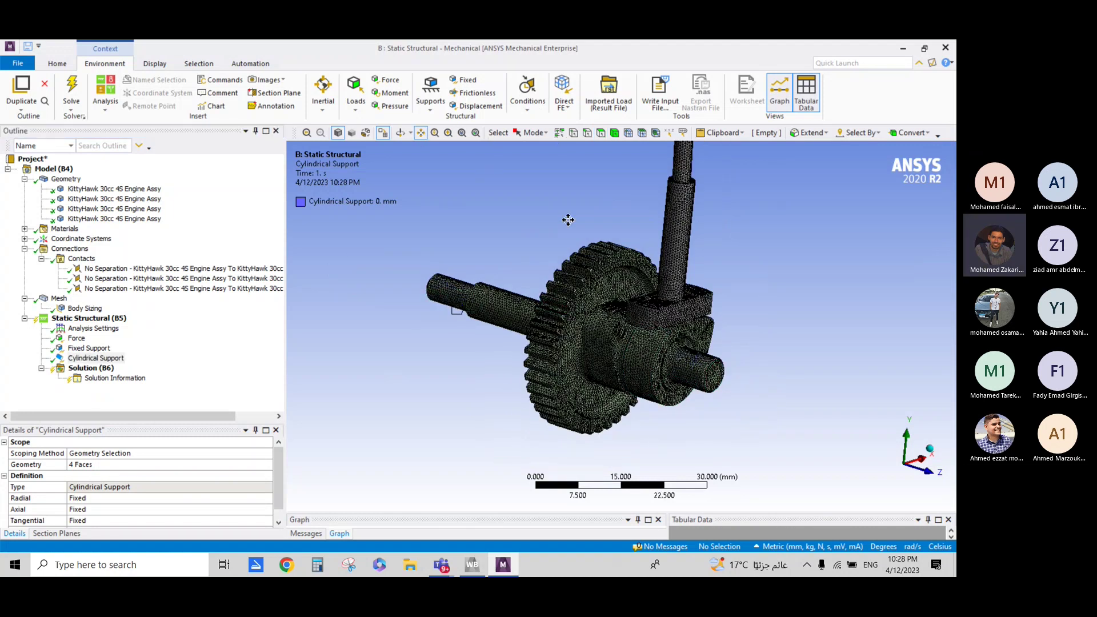
drag(567, 219, 468, 464)
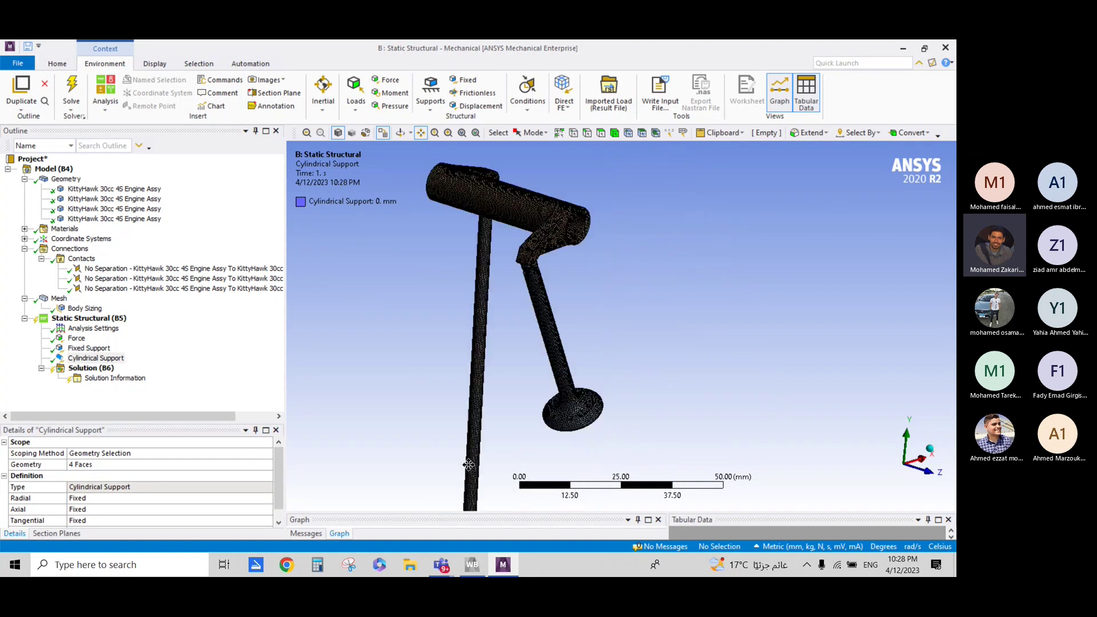
mouse_move(477, 421)
middle_down()
mouse_move(530, 353)
mouse_move(561, 362)
middle_up()
scroll(523, 425, up, 3)
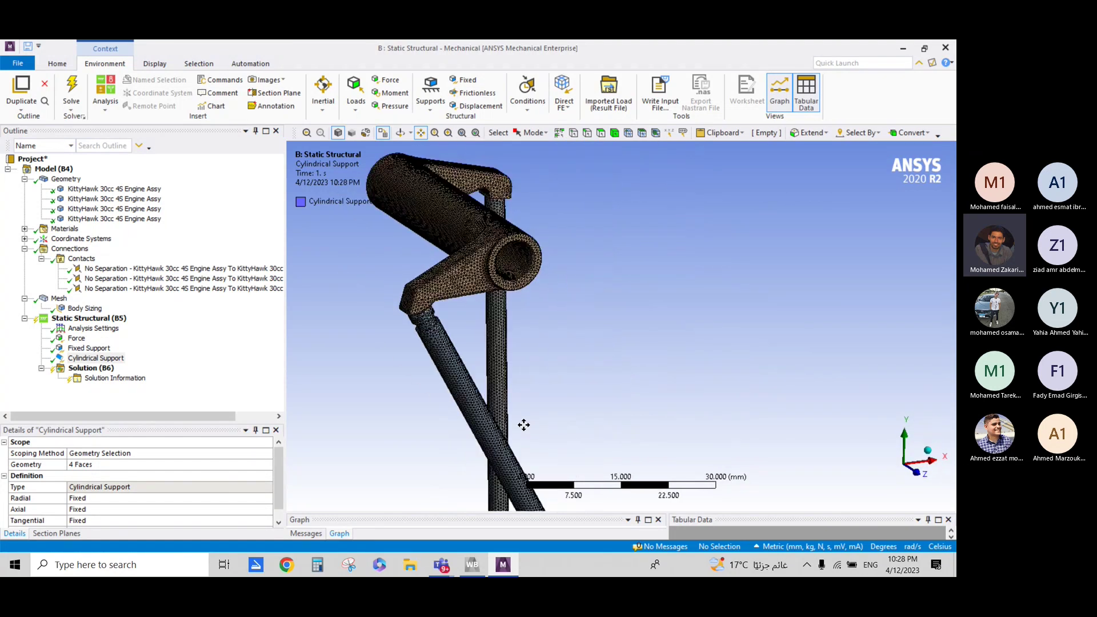
scroll(523, 425, up, 2)
- Add a fully fixed Cylindrical Support on the rocker arm's two bore faces and start the solve
click(552, 277)
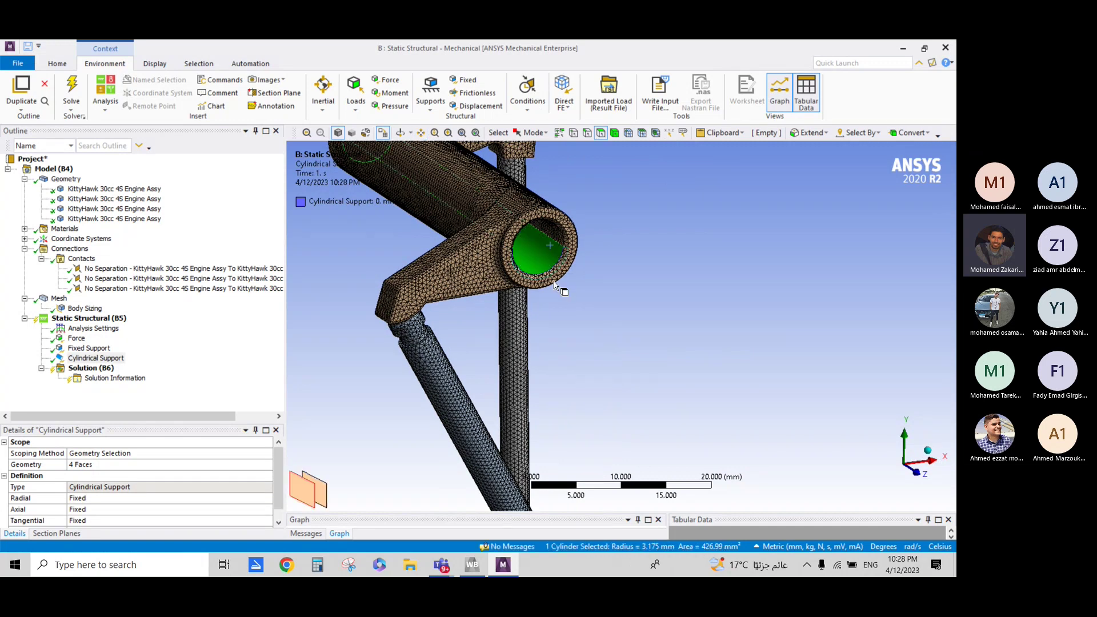
middle_drag(579, 325, 576, 331)
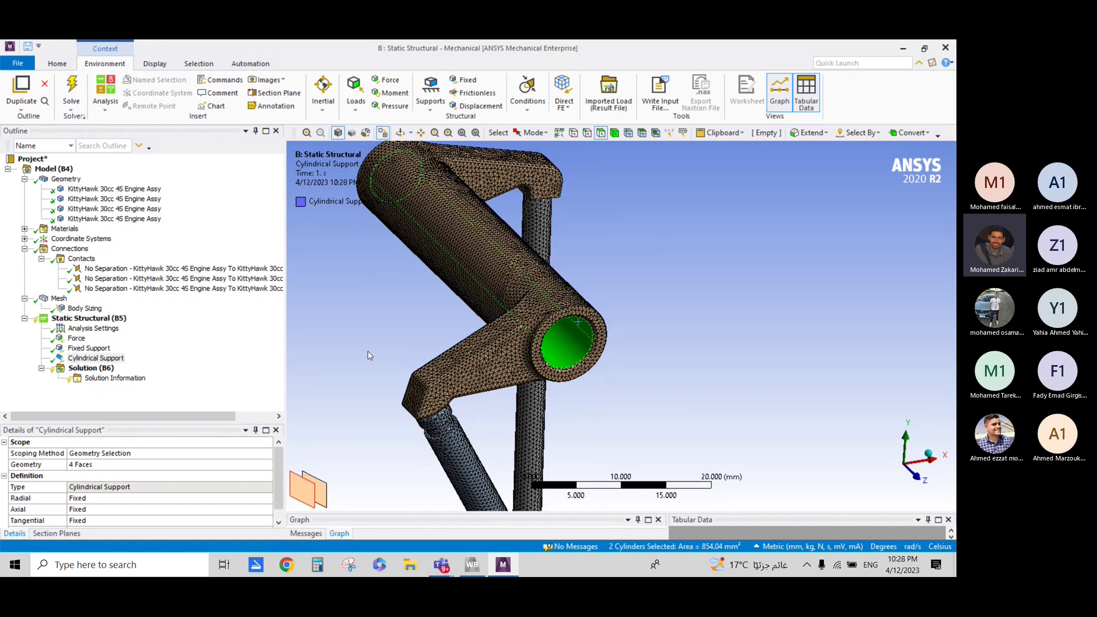
right_click(91, 318)
click(251, 359)
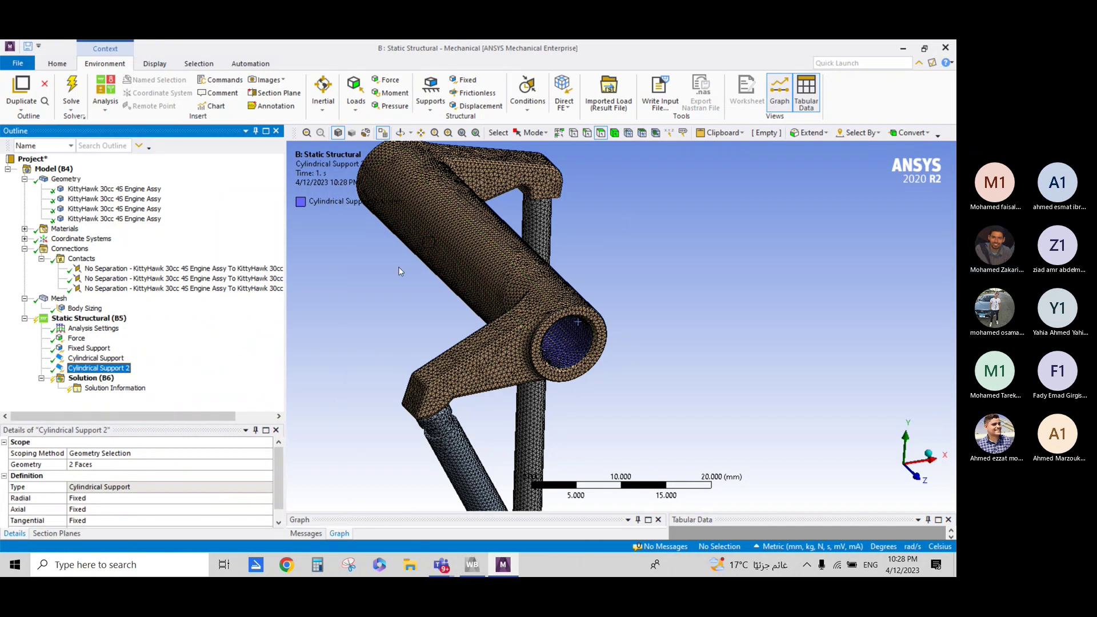
scroll(400, 270, down, 5)
middle_drag(433, 313, 421, 289)
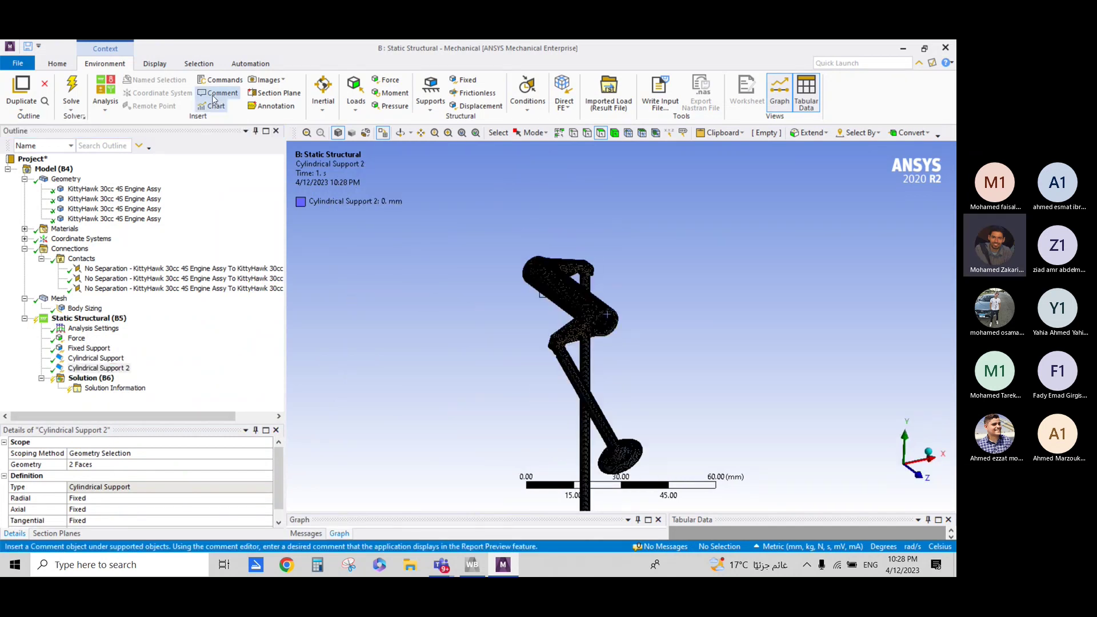
click(69, 96)
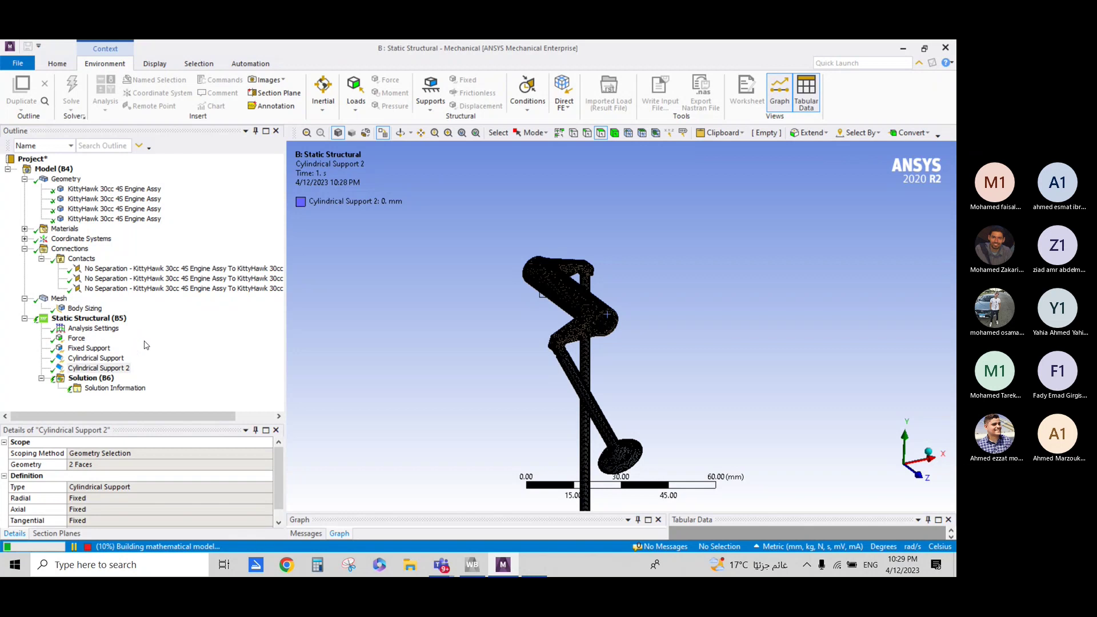
- Set Solution Information output to Force Convergence, then display the Force load
right_click(92, 383)
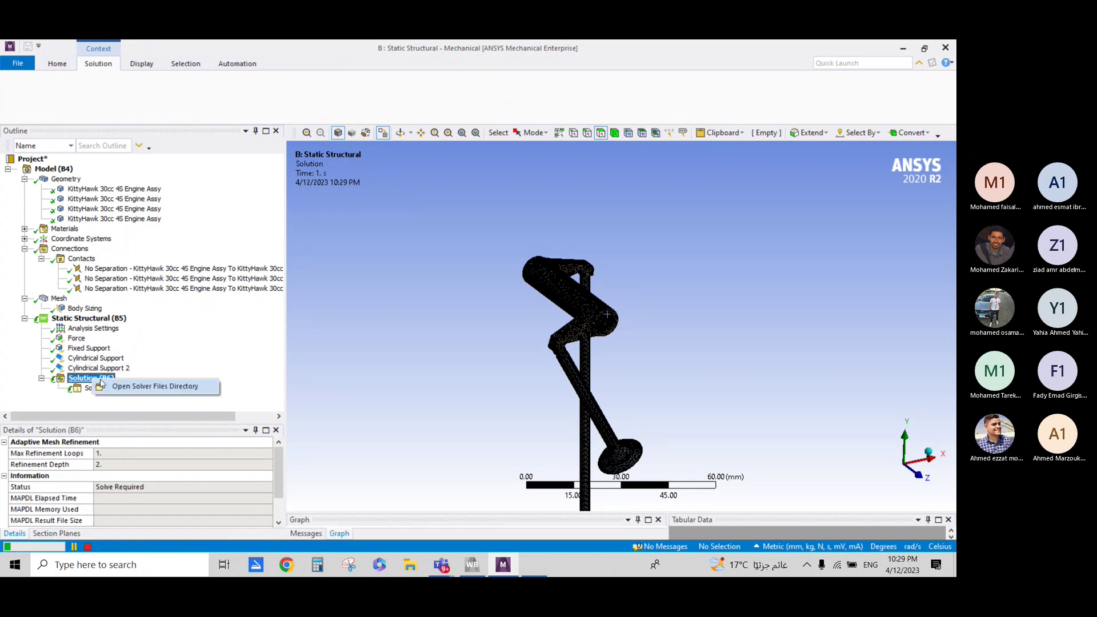
click(123, 386)
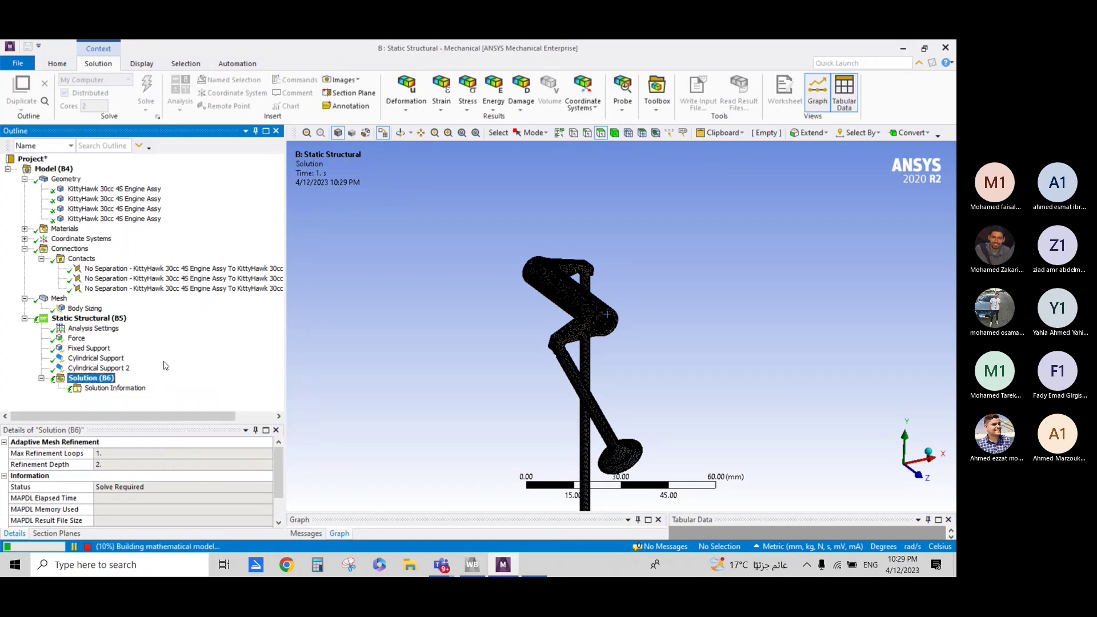
click(123, 389)
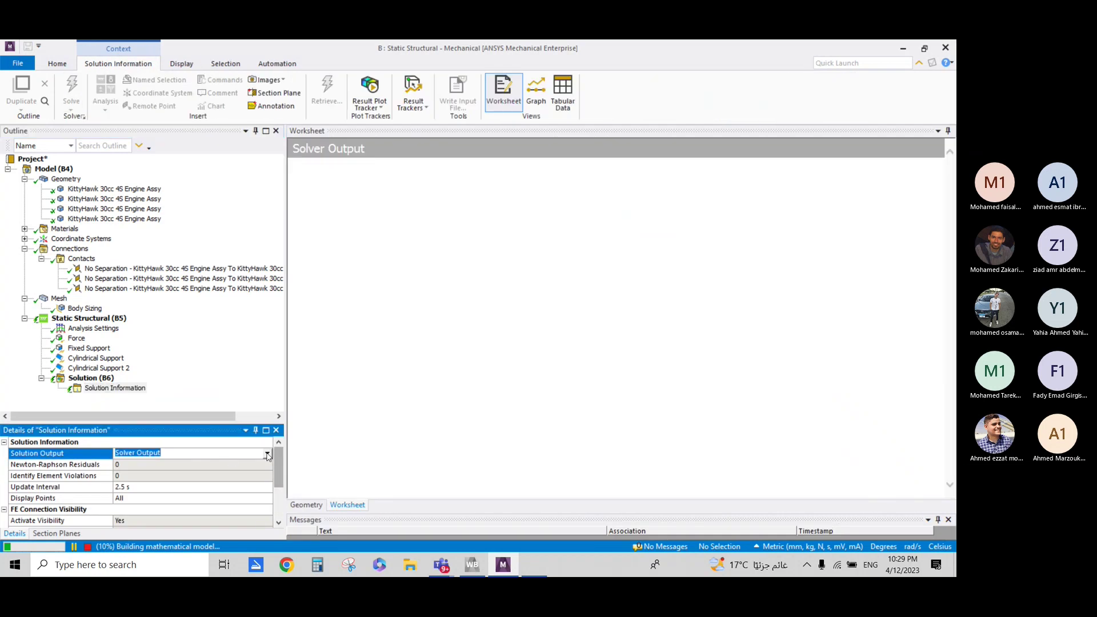
click(267, 453)
click(234, 472)
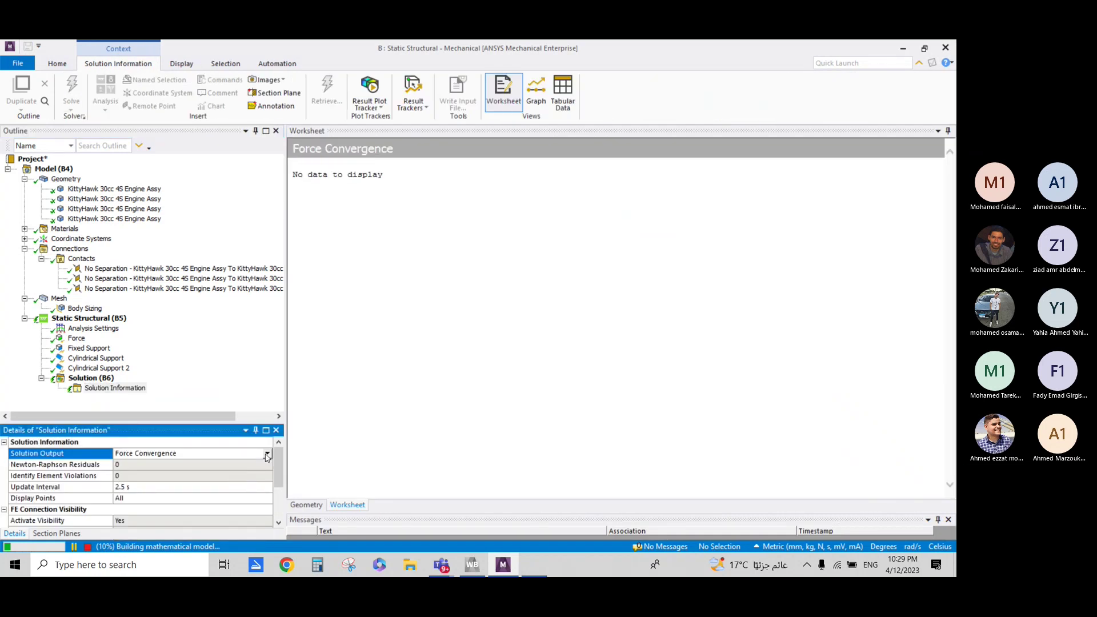
click(267, 453)
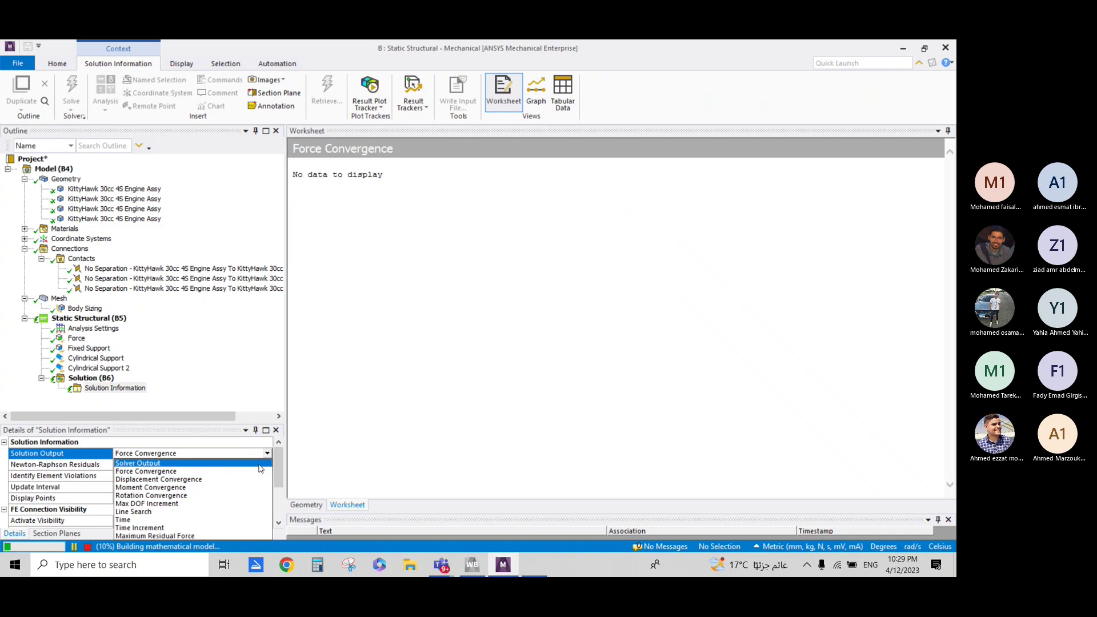
click(260, 472)
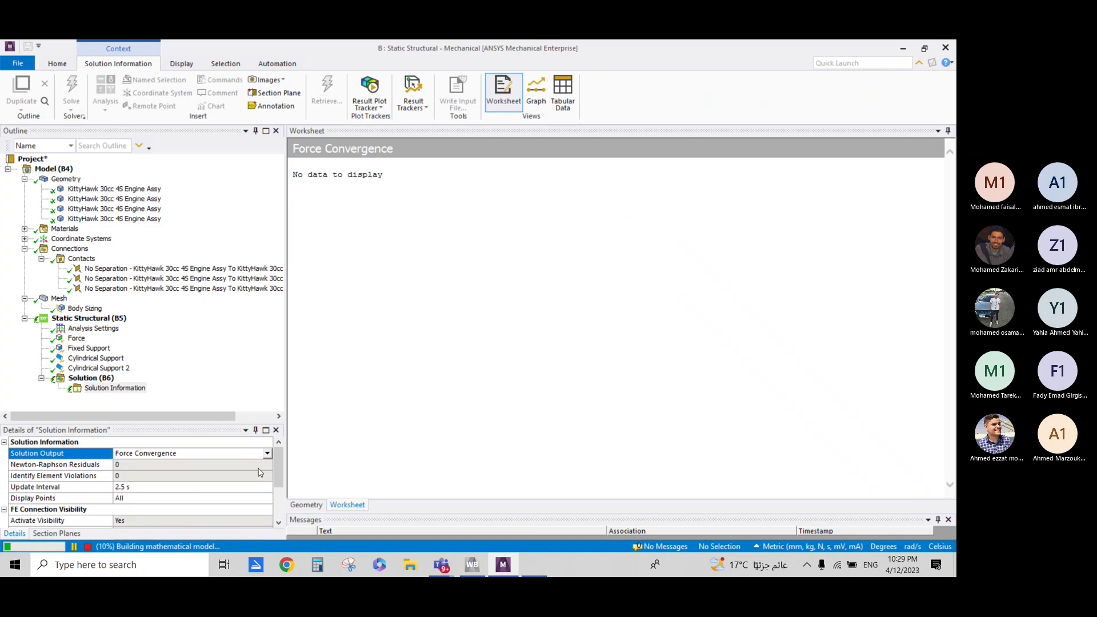
click(211, 409)
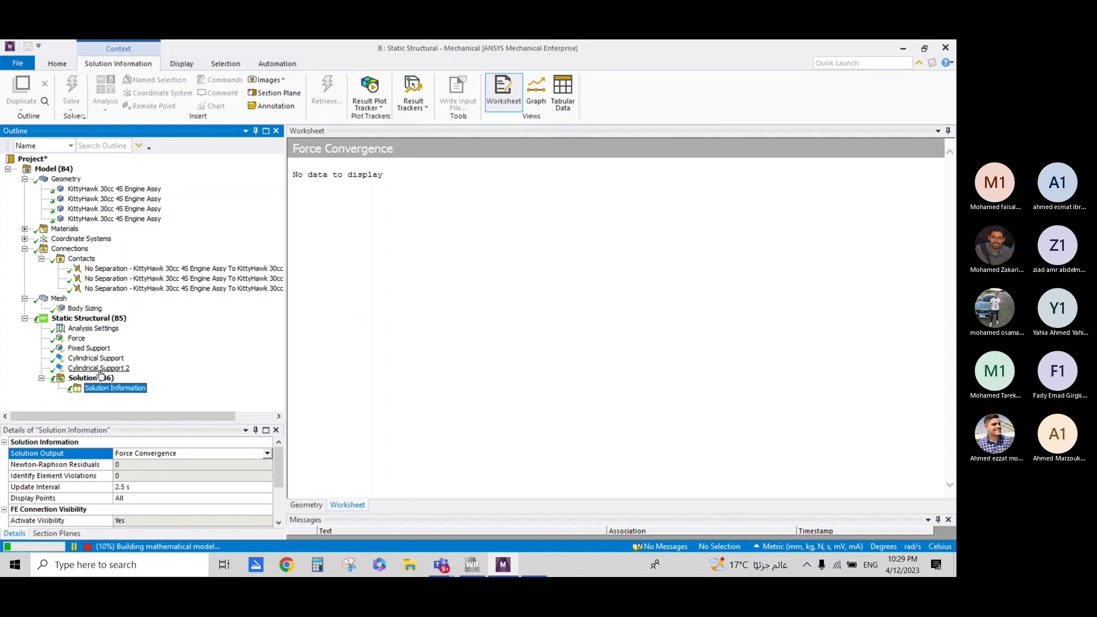
click(76, 339)
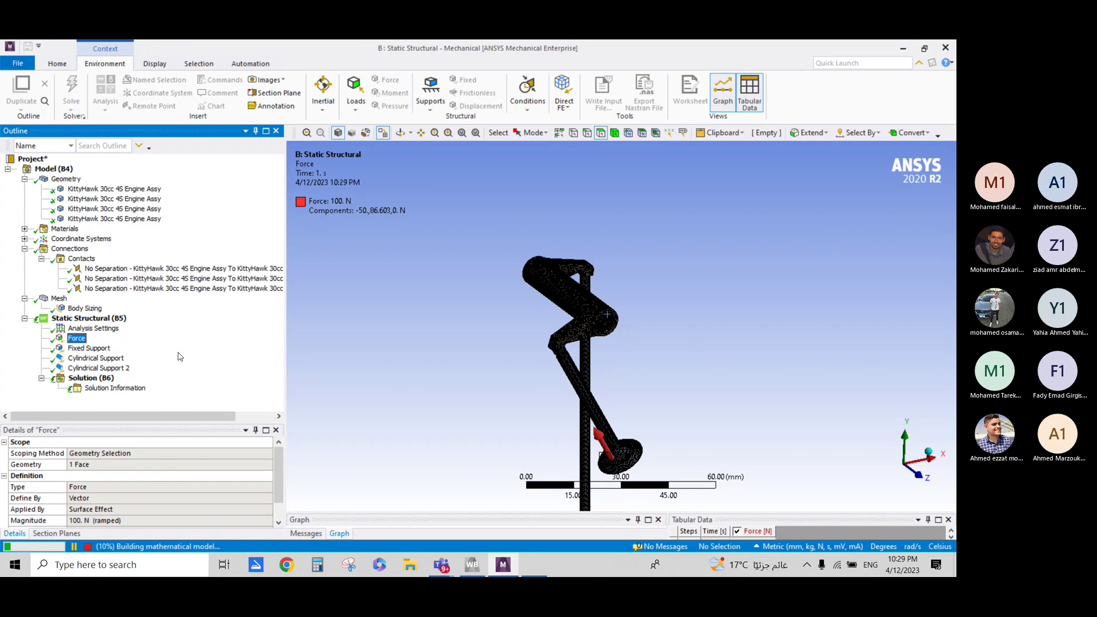
- Orbit around the force location, check Analysis Settings, and return to the Force Convergence worksheet
click(421, 132)
scroll(463, 302, down, 3)
mouse_move(492, 318)
middle_down()
mouse_move(416, 260)
mouse_move(441, 284)
mouse_move(452, 277)
middle_up()
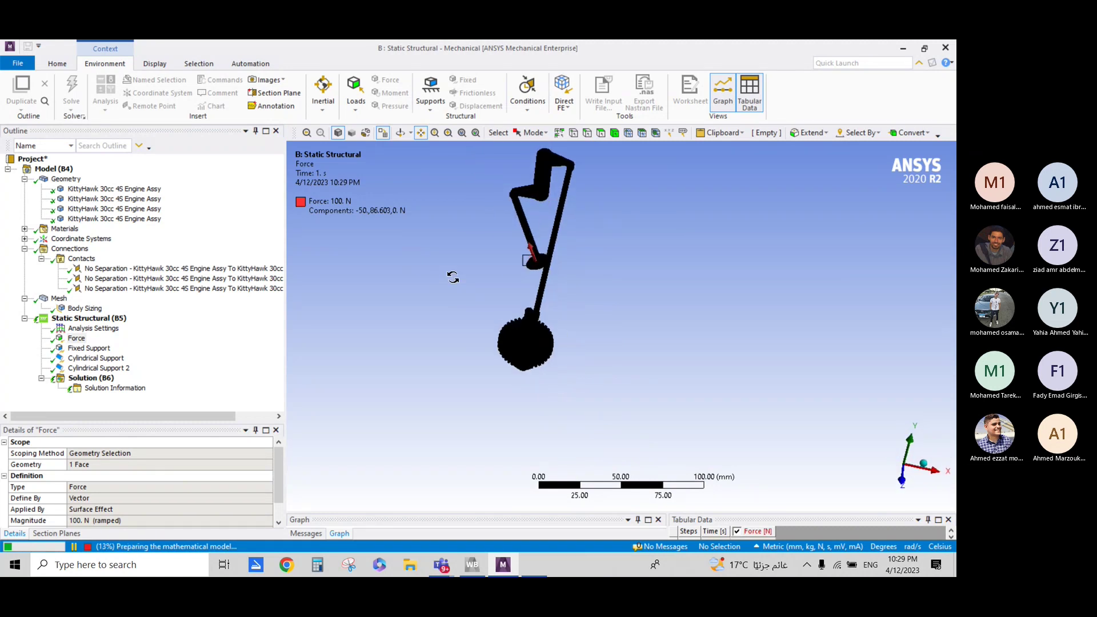
mouse_move(452, 277)
middle_down()
mouse_move(406, 257)
mouse_move(497, 243)
mouse_move(404, 238)
mouse_move(409, 252)
mouse_move(520, 287)
mouse_move(683, 326)
mouse_move(653, 372)
mouse_move(436, 314)
mouse_move(411, 320)
middle_up()
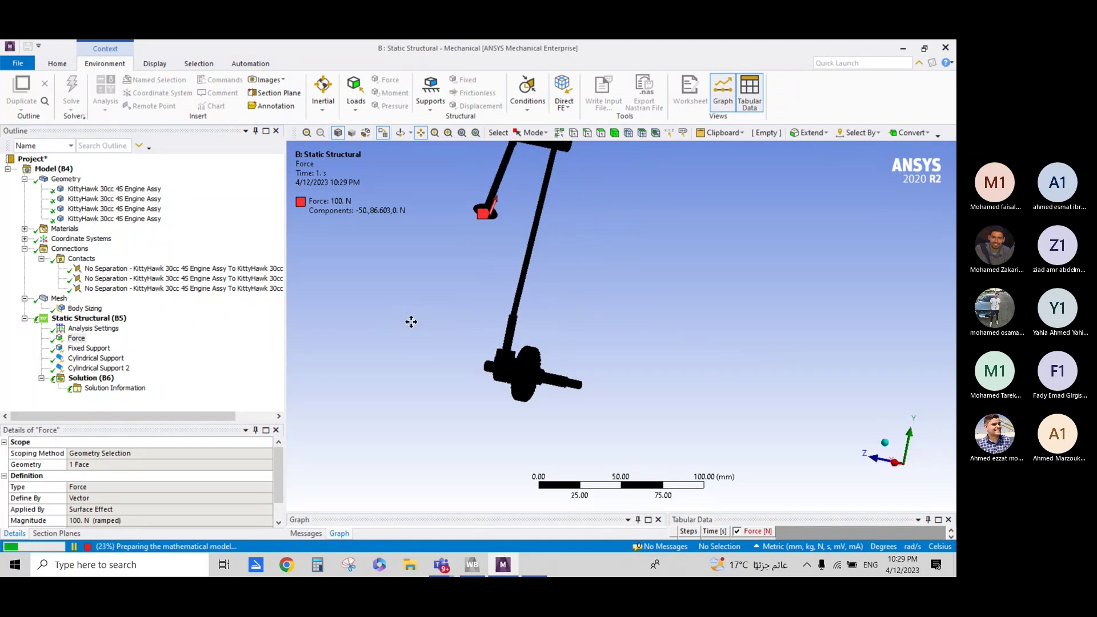
scroll(413, 321, up, 1)
scroll(413, 322, up, 2)
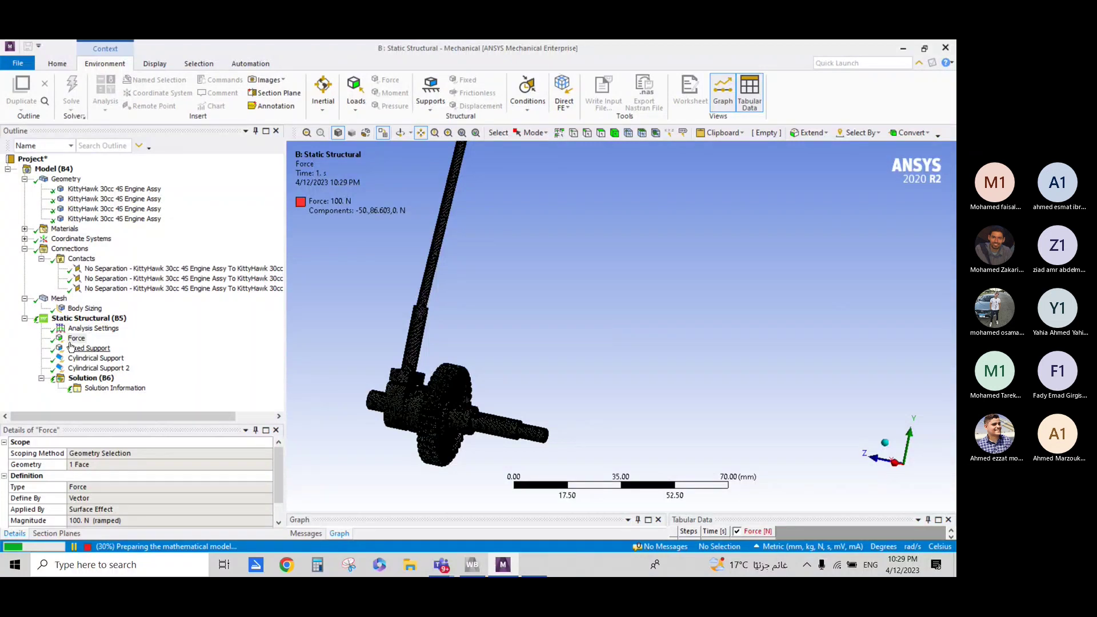
click(97, 330)
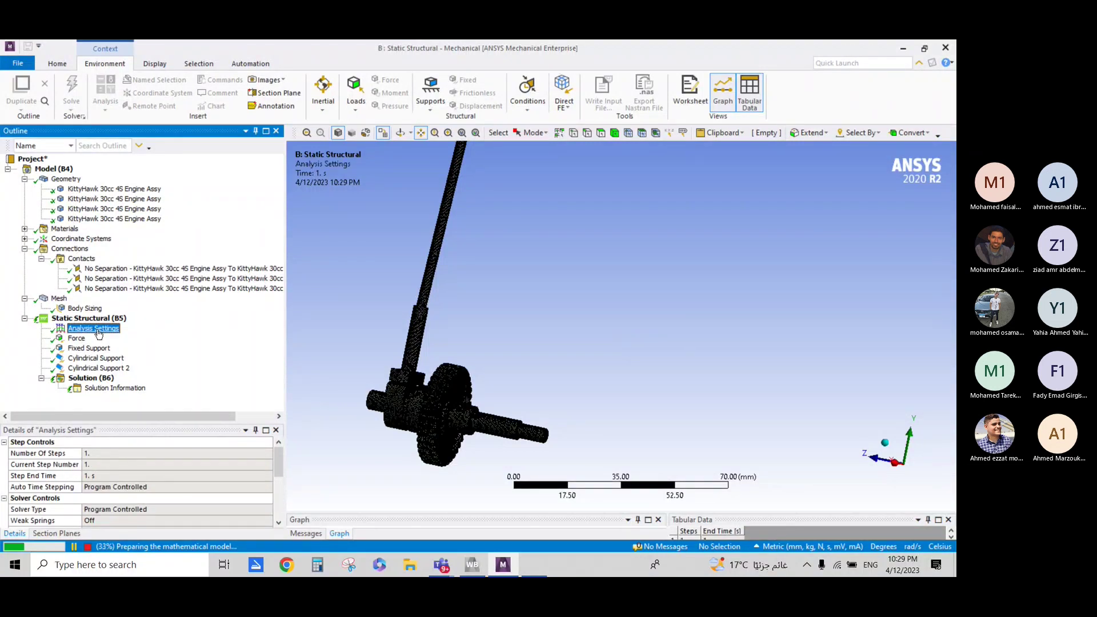
click(112, 390)
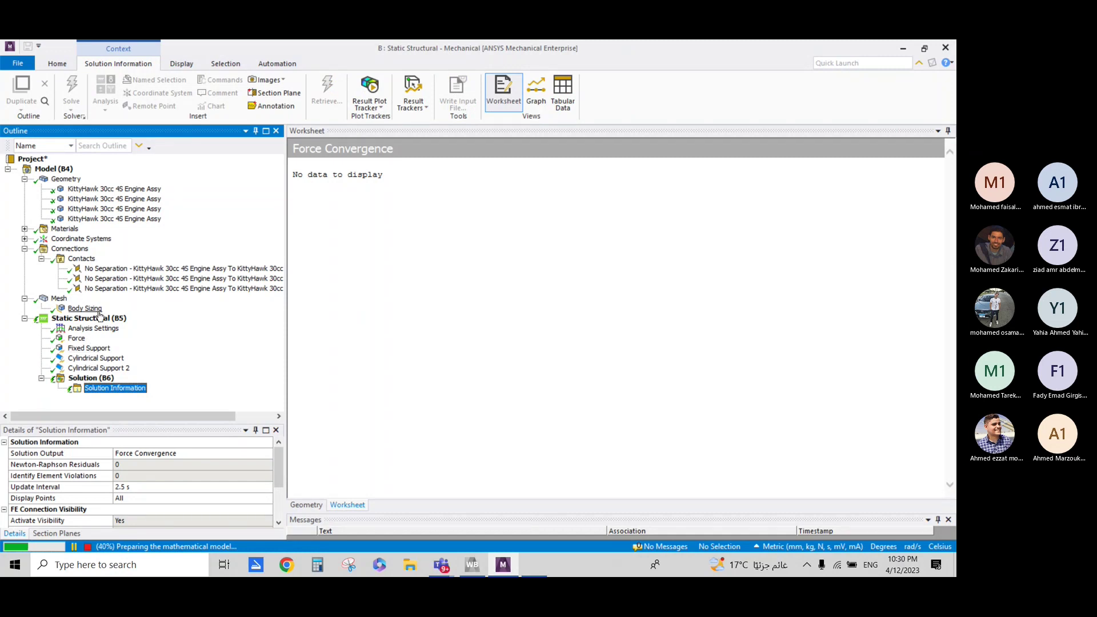
click(91, 378)
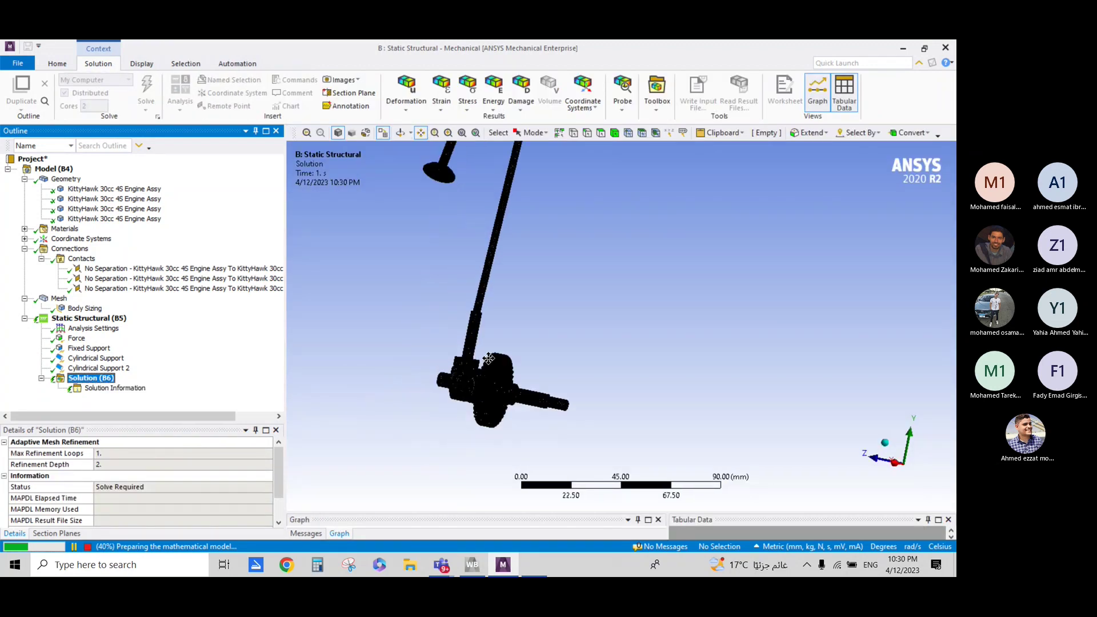
drag(488, 358, 574, 392)
scroll(548, 367, up, 1)
scroll(546, 341, up, 1)
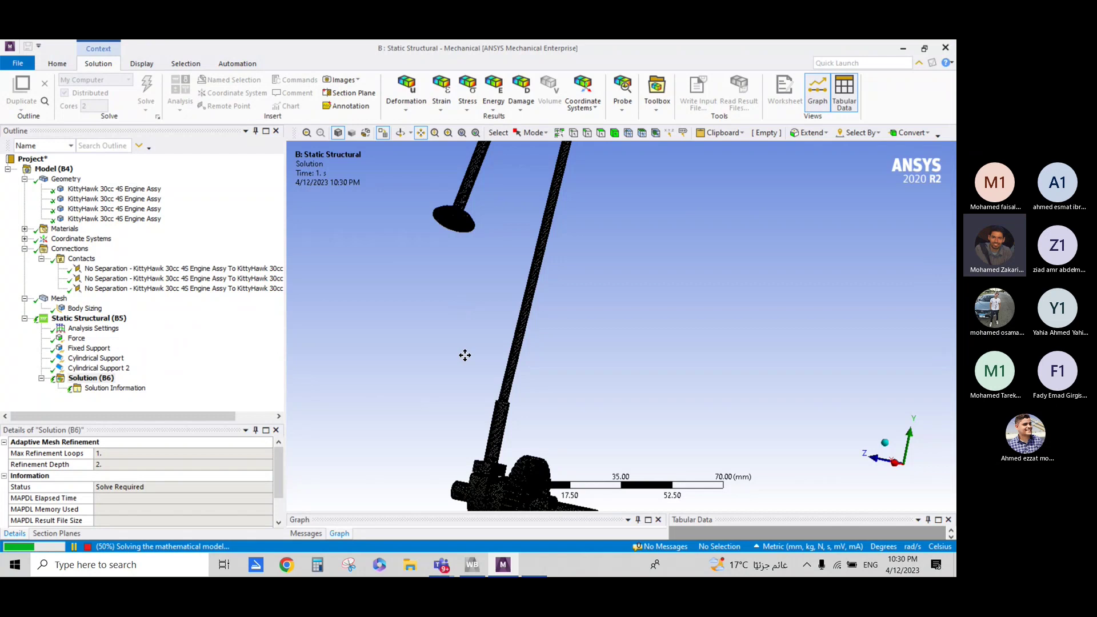
drag(464, 355, 553, 293)
mouse_move(553, 292)
middle_down()
mouse_move(543, 323)
mouse_move(466, 316)
mouse_move(609, 361)
middle_up()
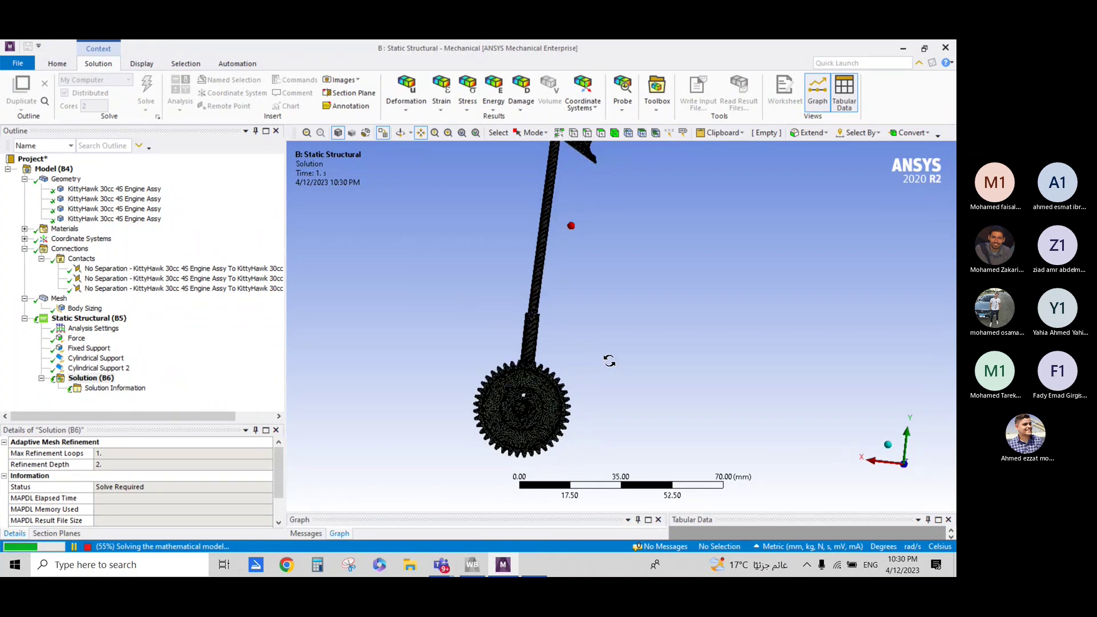
scroll(609, 360, up, 2)
scroll(594, 337, up, 2)
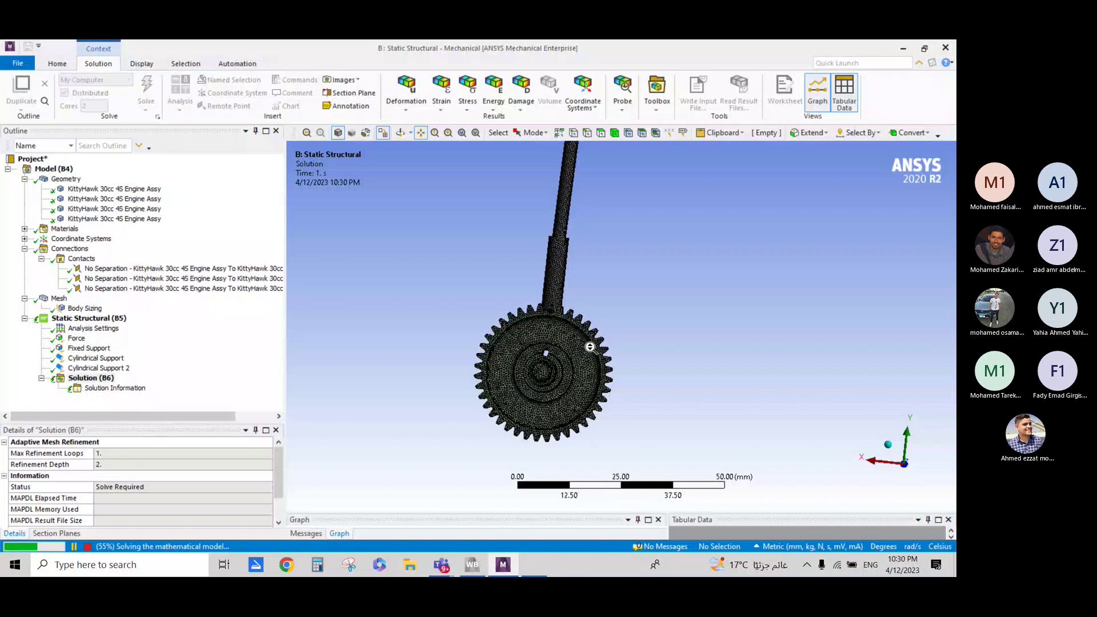
scroll(590, 347, up, 5)
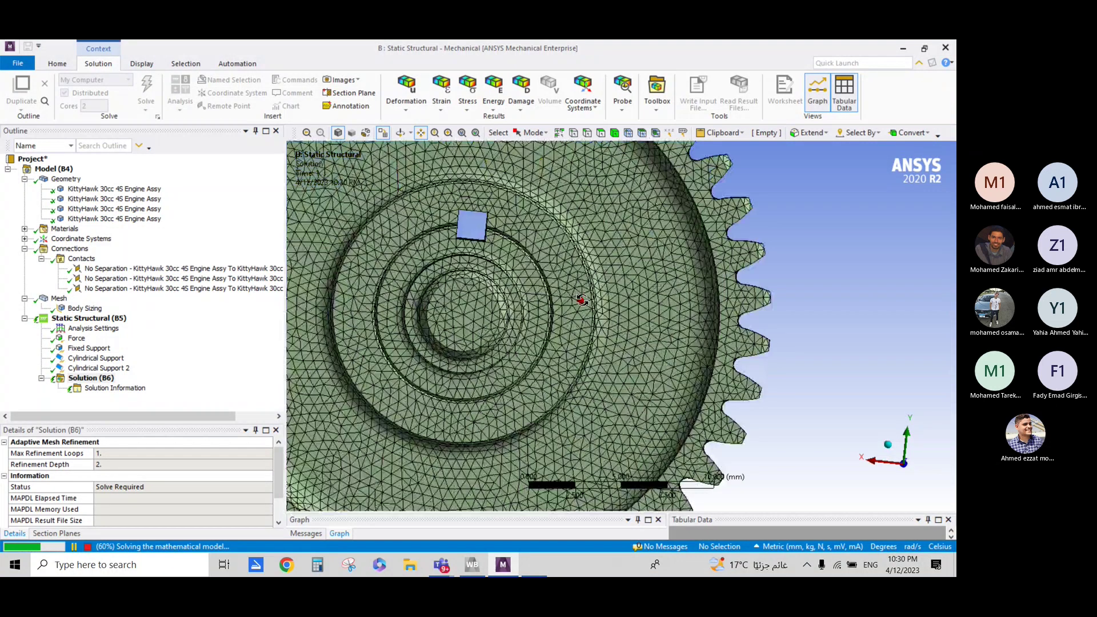
middle_drag(581, 299, 582, 301)
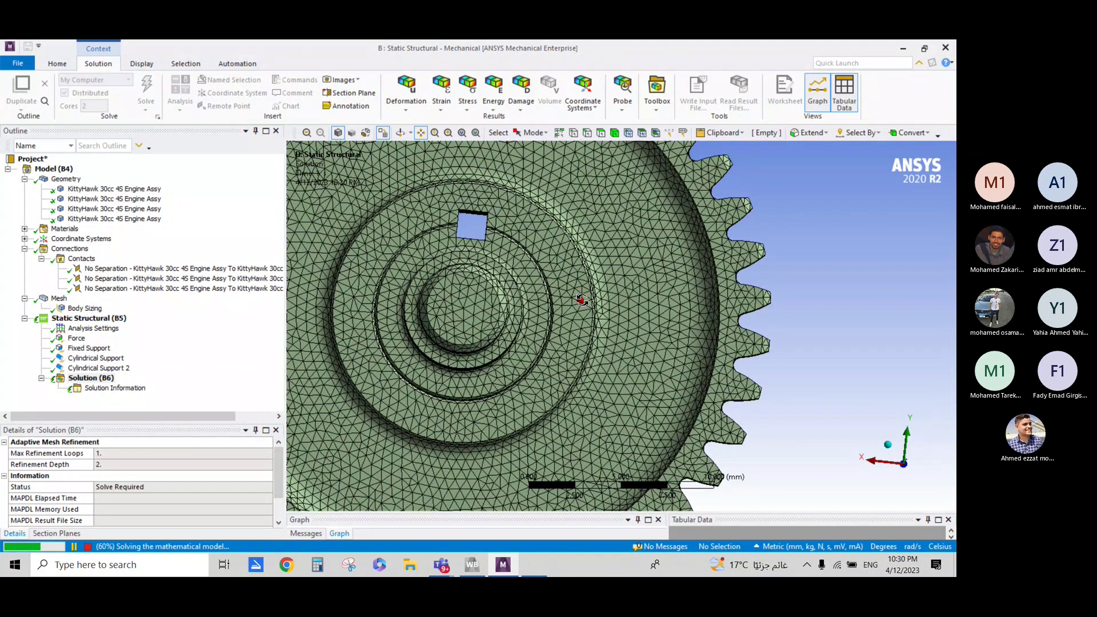
middle_drag(581, 300, 582, 300)
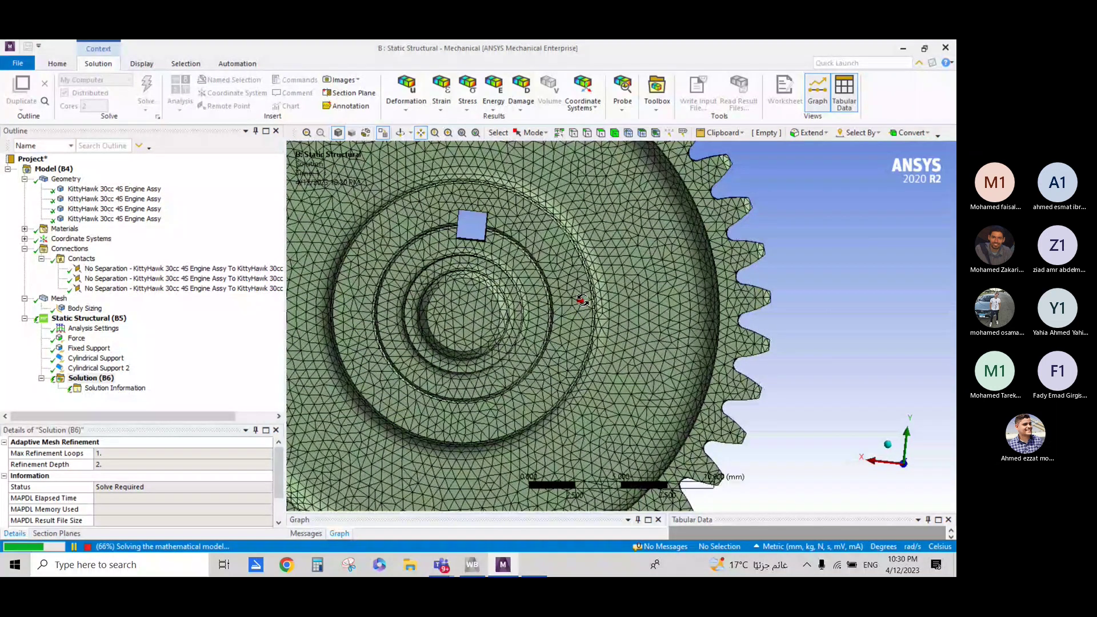
key(F7)
mouse_move(581, 300)
middle_down()
mouse_move(627, 314)
mouse_move(535, 311)
mouse_move(405, 329)
mouse_move(843, 333)
mouse_move(728, 337)
mouse_move(747, 357)
middle_up()
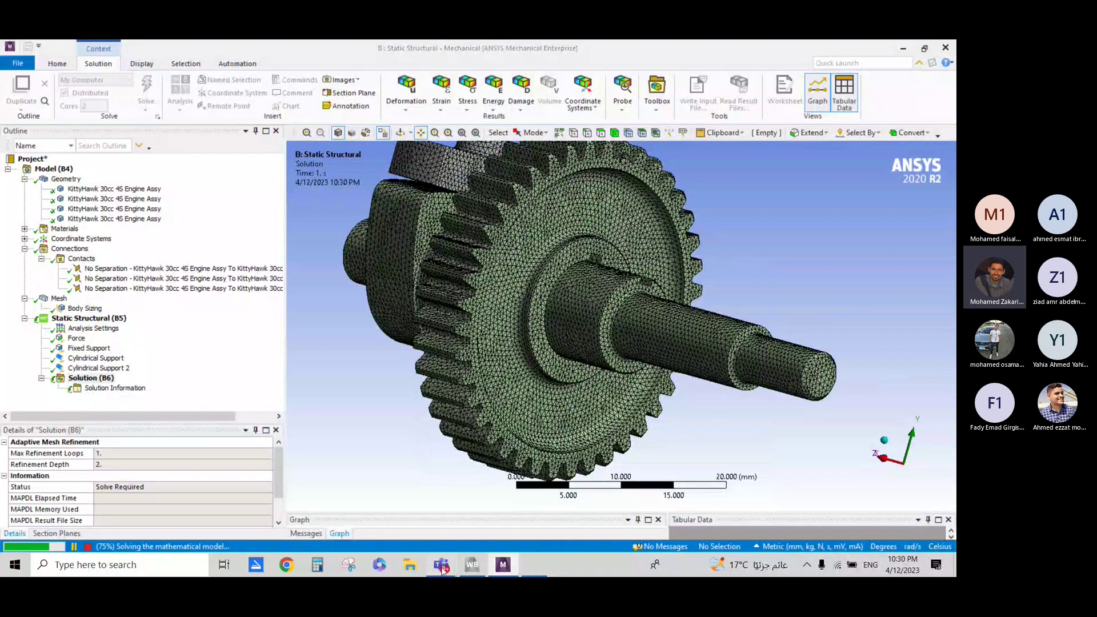
mouse_move(440, 564)
click(462, 492)
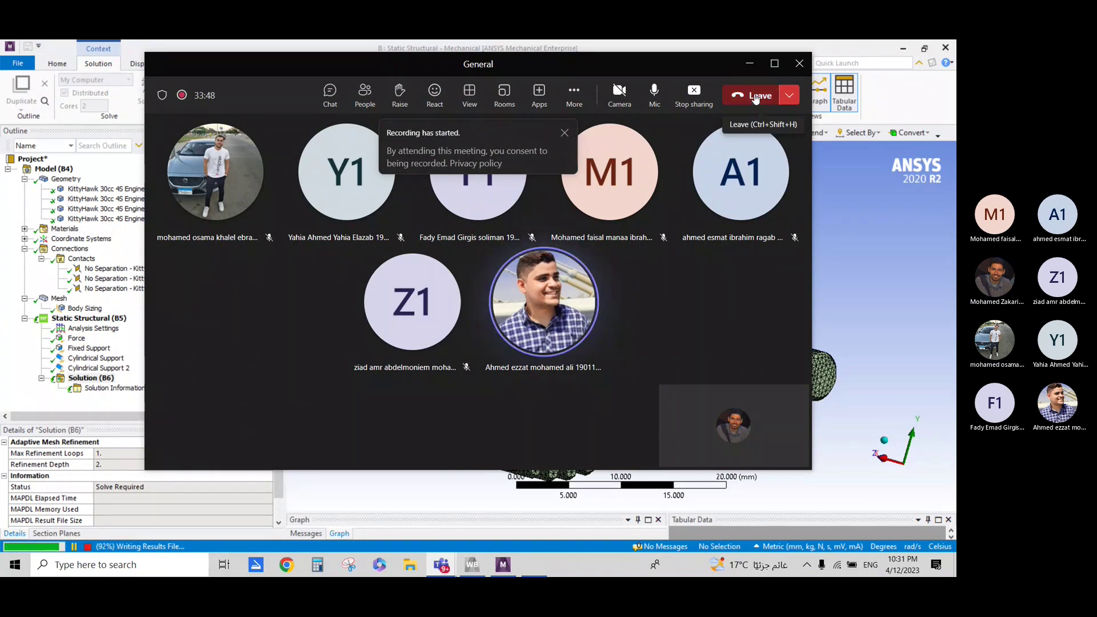
click(750, 64)
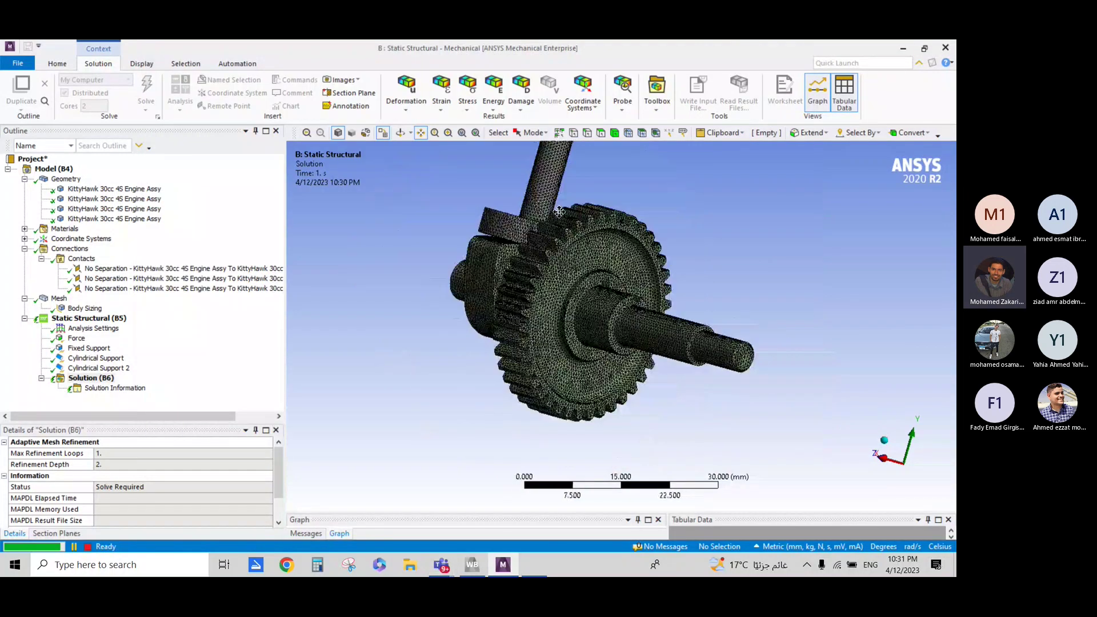
- Rotate, zoom and shift the mechanism to a new viewing position
scroll(637, 237, down, 5)
scroll(447, 269, down, 3)
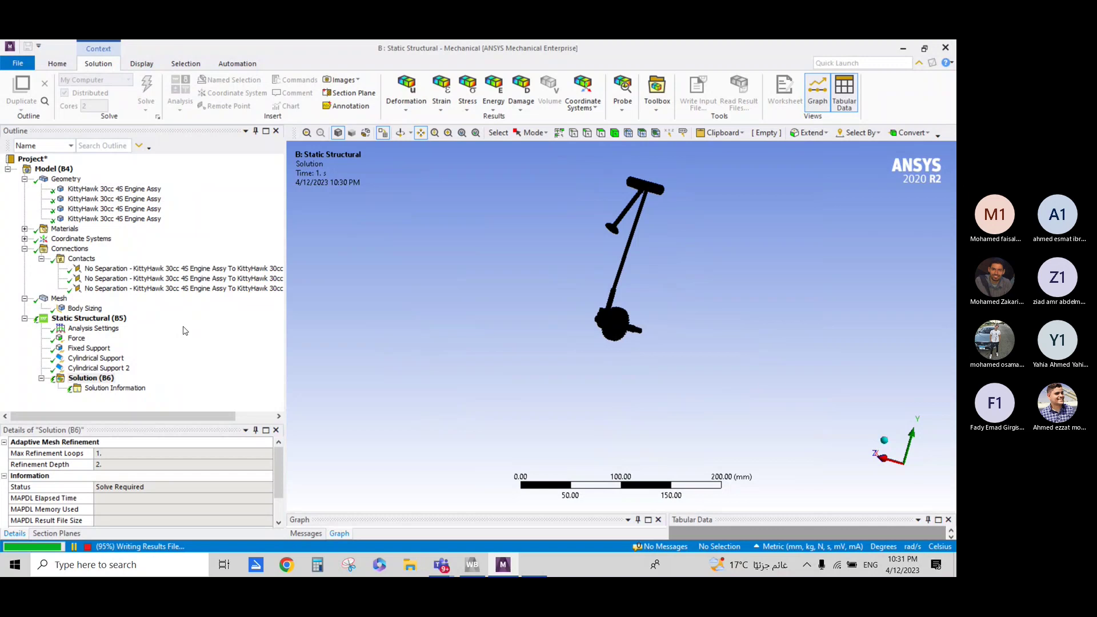
middle_drag(615, 307, 505, 295)
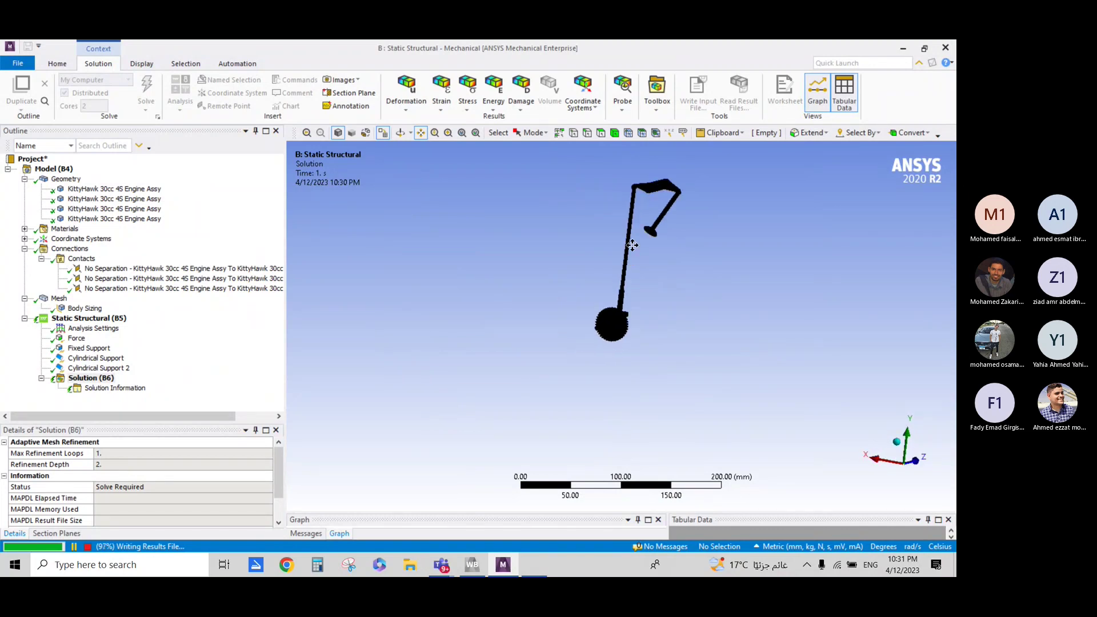
scroll(634, 240, up, 5)
mouse_move(587, 269)
ctrl+middle_down()
mouse_move(539, 372)
mouse_move(568, 352)
ctrl+middle_up()
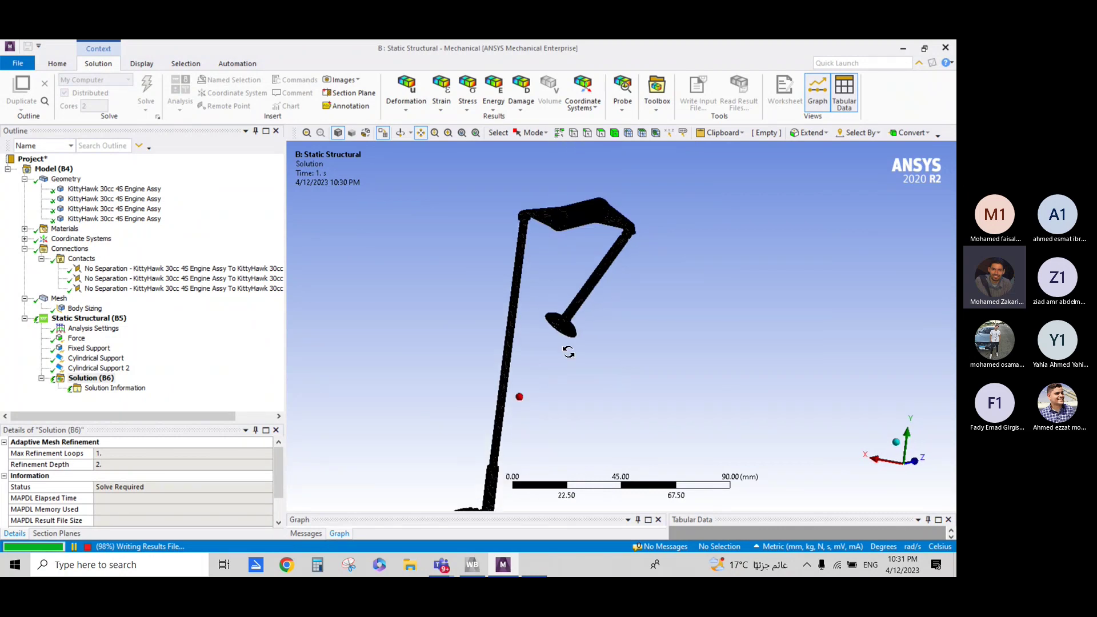
- Show the 100 N Force and orbit around its location on the valve
click(76, 338)
mouse_move(607, 330)
middle_down()
mouse_move(571, 310)
mouse_move(602, 267)
middle_up()
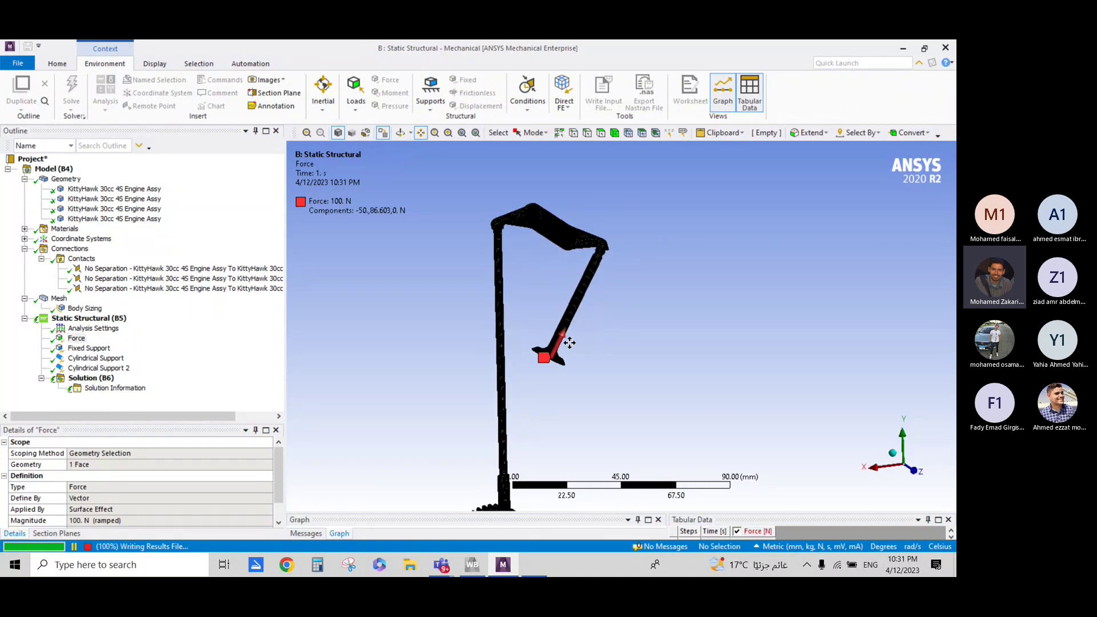
mouse_move(593, 345)
middle_down()
mouse_move(583, 345)
mouse_move(649, 367)
mouse_move(575, 357)
mouse_move(625, 365)
middle_up()
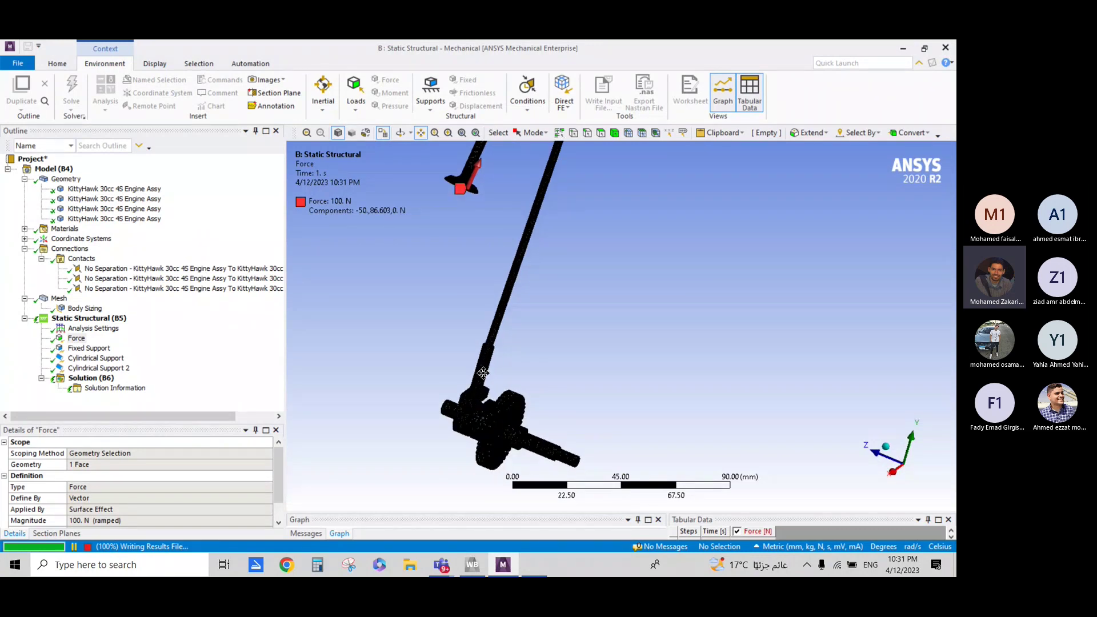
key(F7)
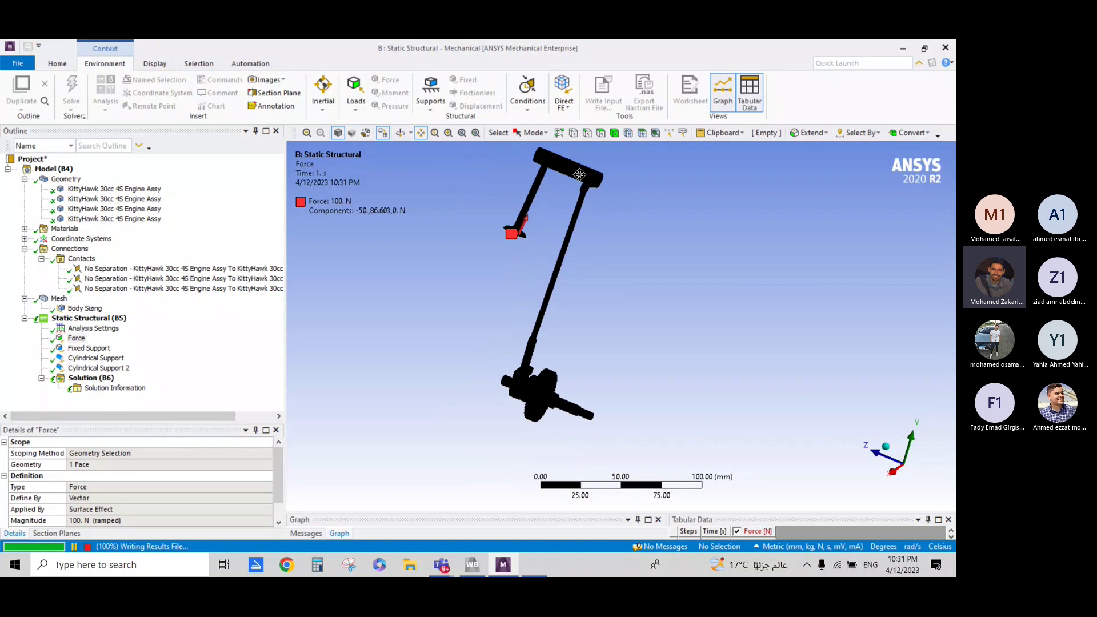
mouse_move(604, 253)
middle_down()
mouse_move(558, 294)
mouse_move(534, 216)
middle_up()
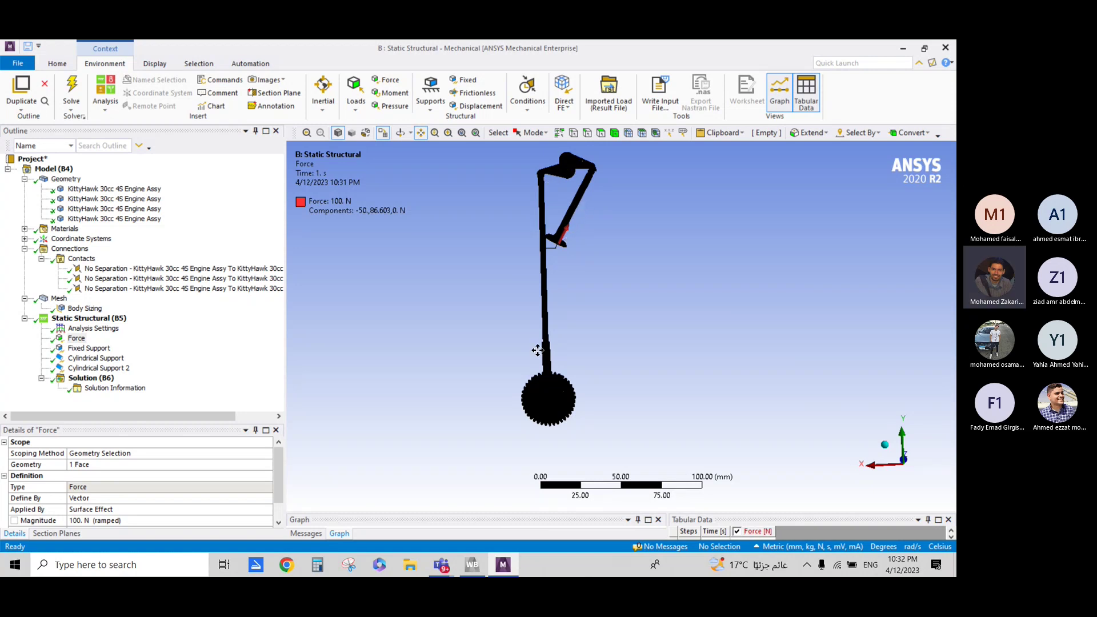
- Recentre the upright model and return to the solution convergence information
middle_drag(537, 351, 534, 372)
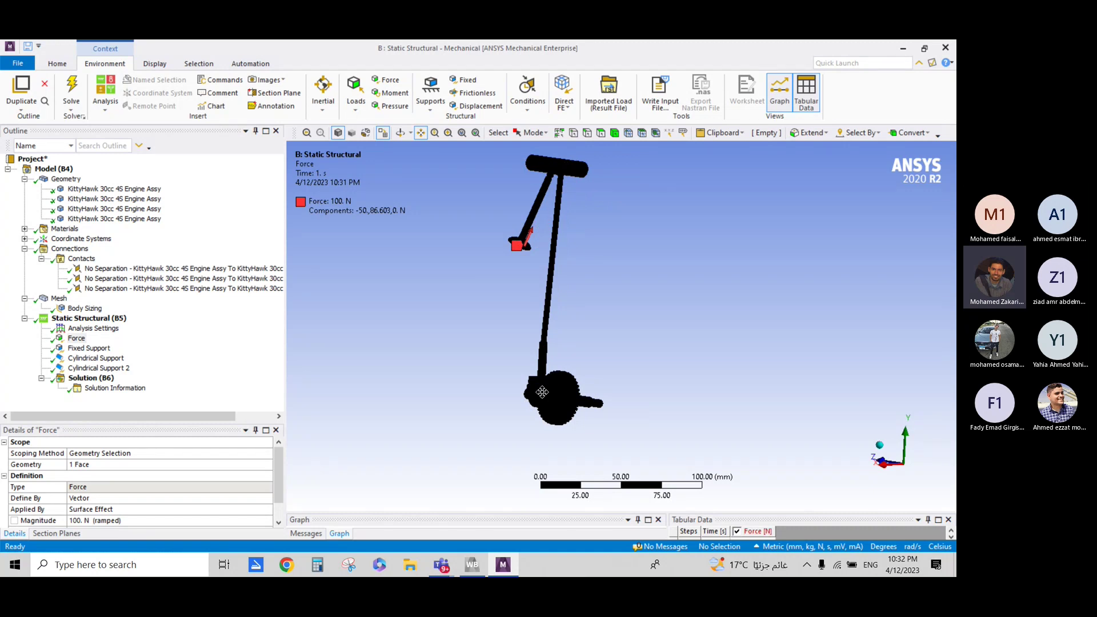
drag(542, 392, 562, 348)
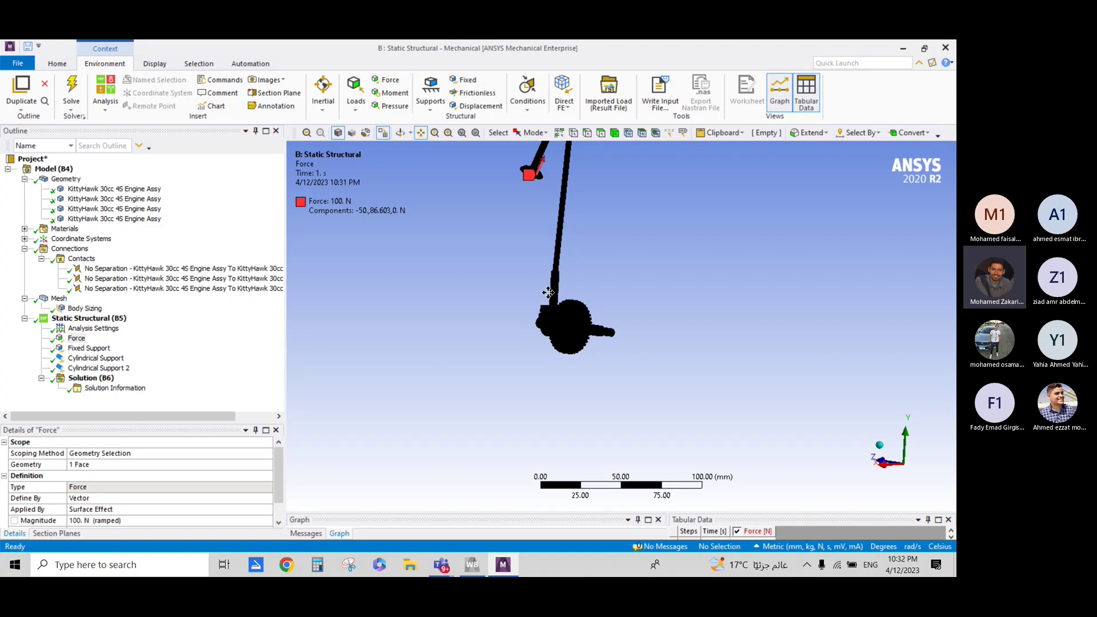
drag(548, 292, 524, 382)
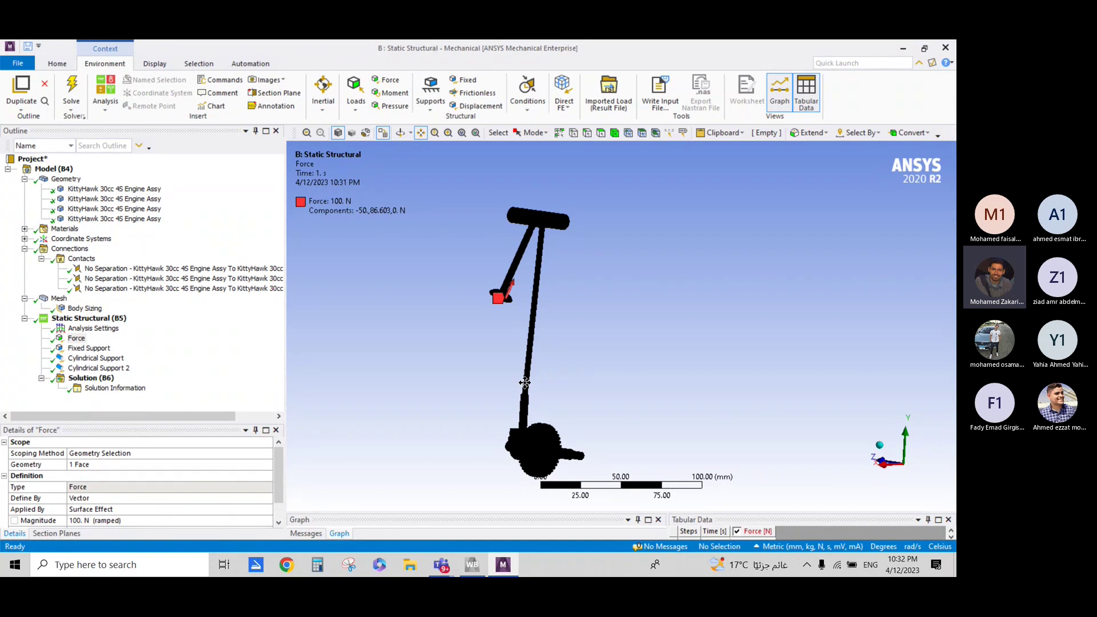
scroll(522, 380, down, 1)
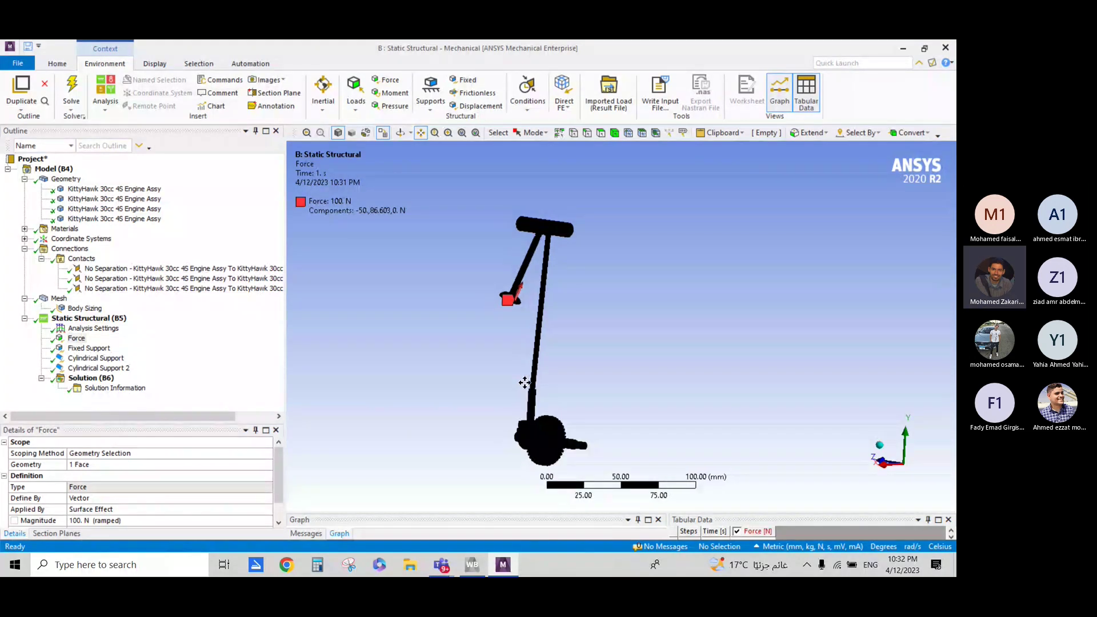
drag(517, 380, 508, 306)
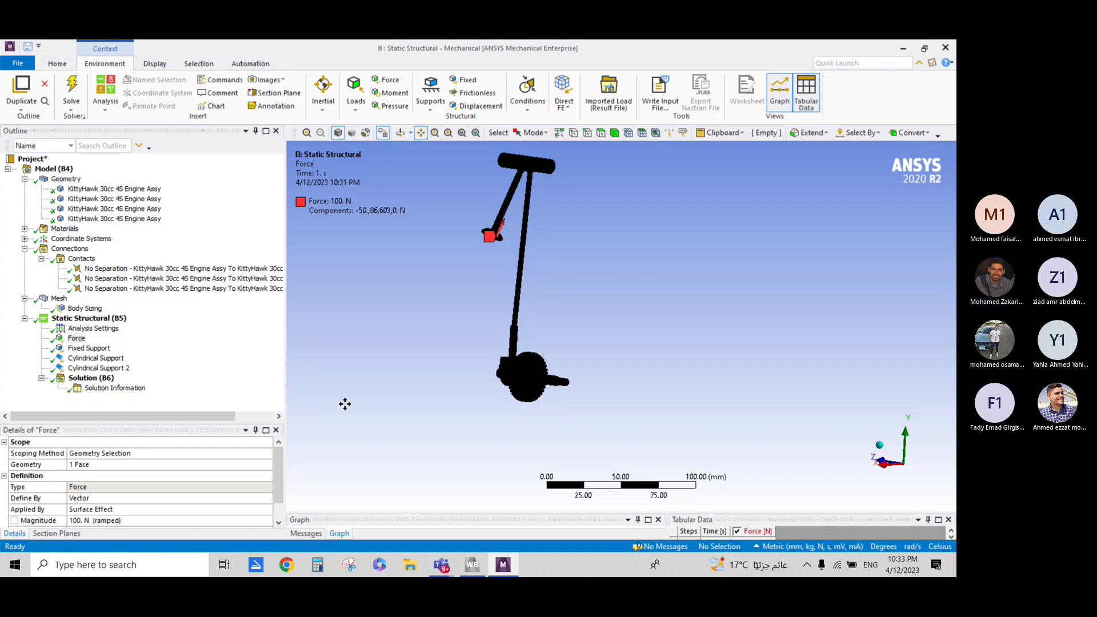
click(114, 389)
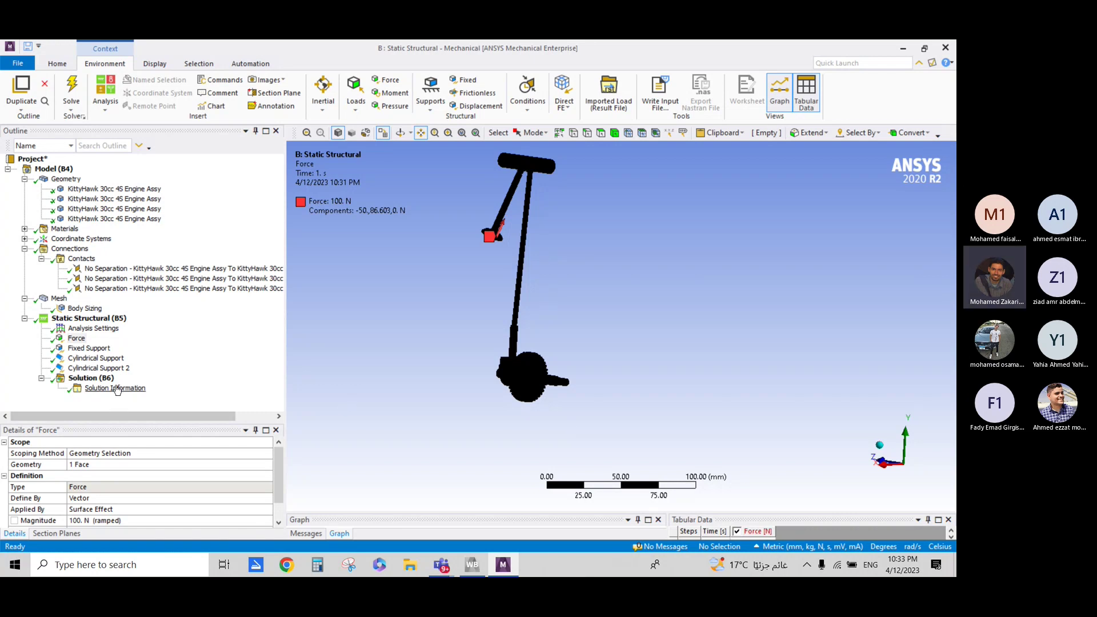
- Add Total Deformation, Equivalent Elastic Strain and Equivalent Stress results to the Solution
right_click(117, 388)
click(200, 350)
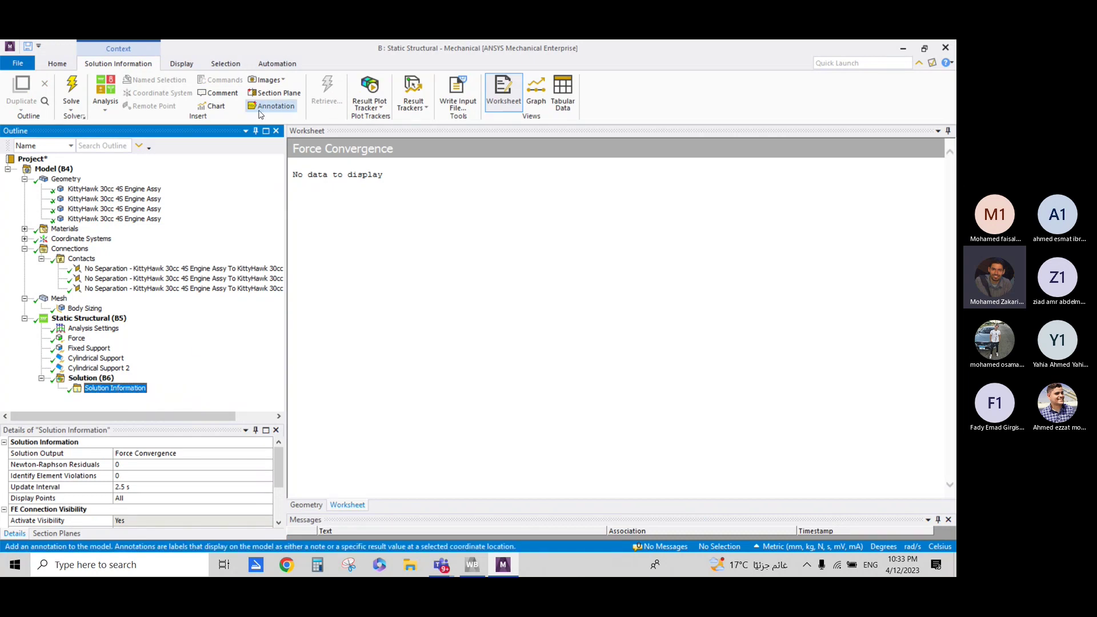
click(84, 379)
click(397, 112)
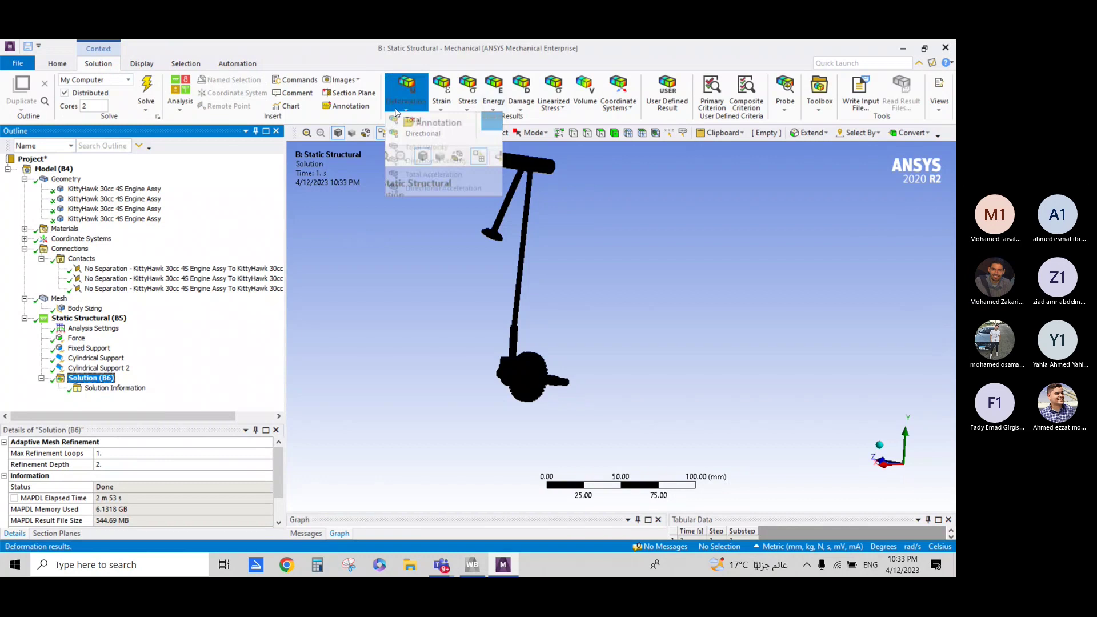
click(413, 120)
click(442, 91)
click(474, 115)
click(467, 91)
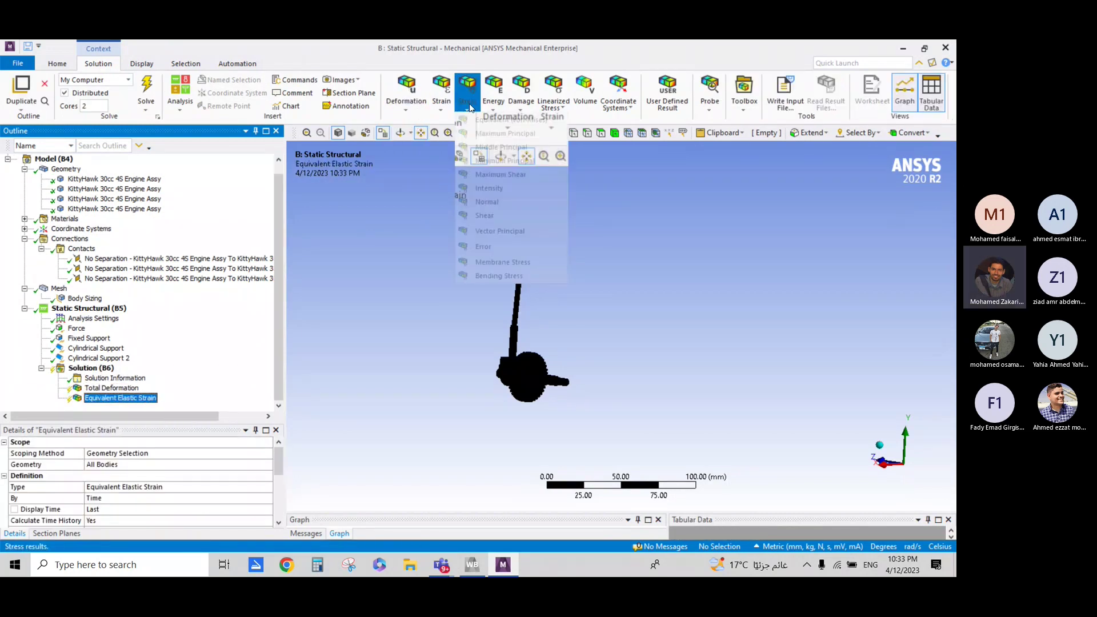
click(491, 117)
- Evaluate all results and view the Total Deformation and Equivalent Elastic Strain contours
key(F5)
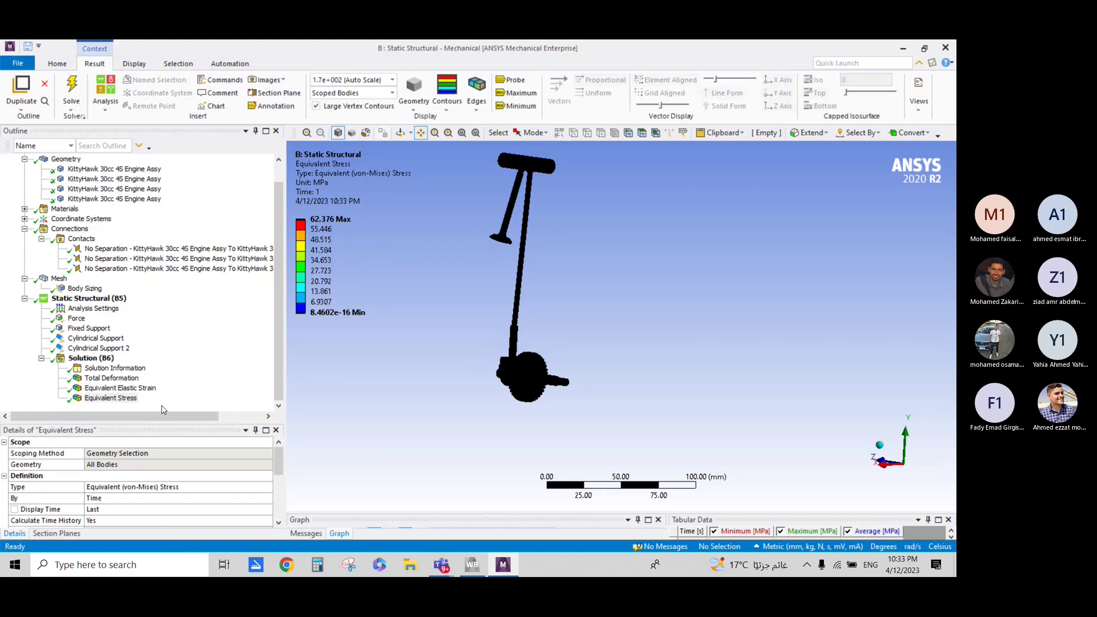
click(133, 379)
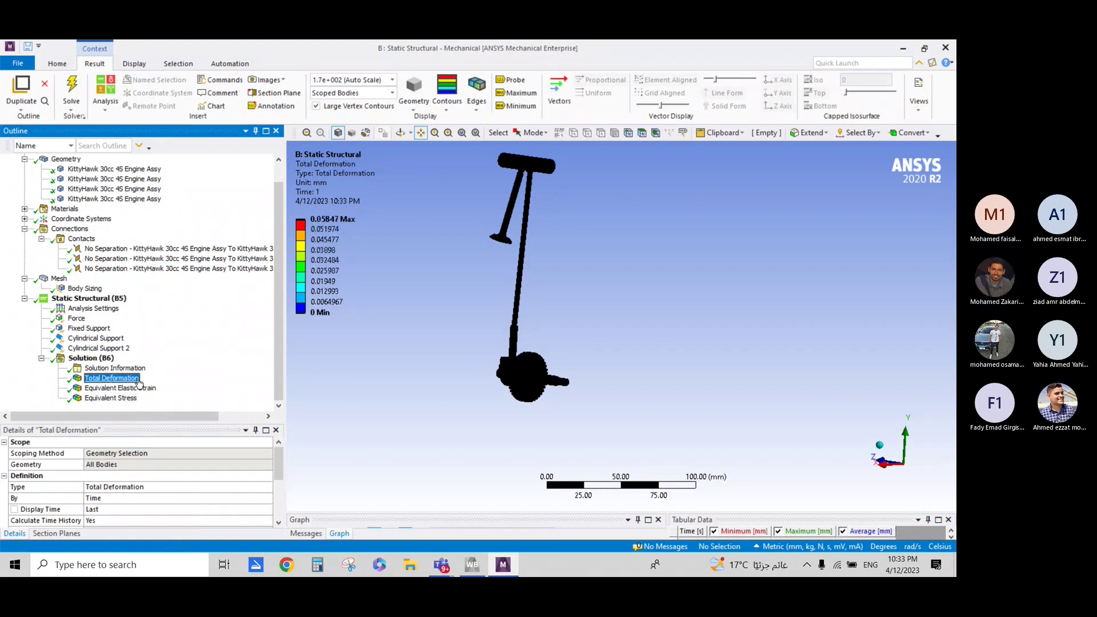
click(139, 389)
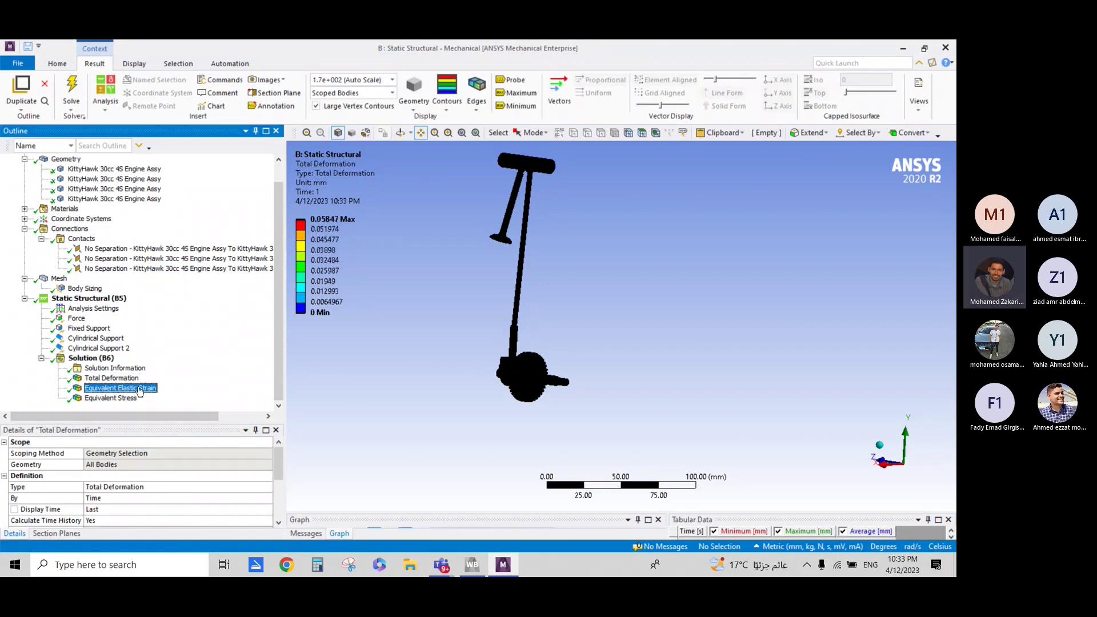
scroll(549, 306, up, 2)
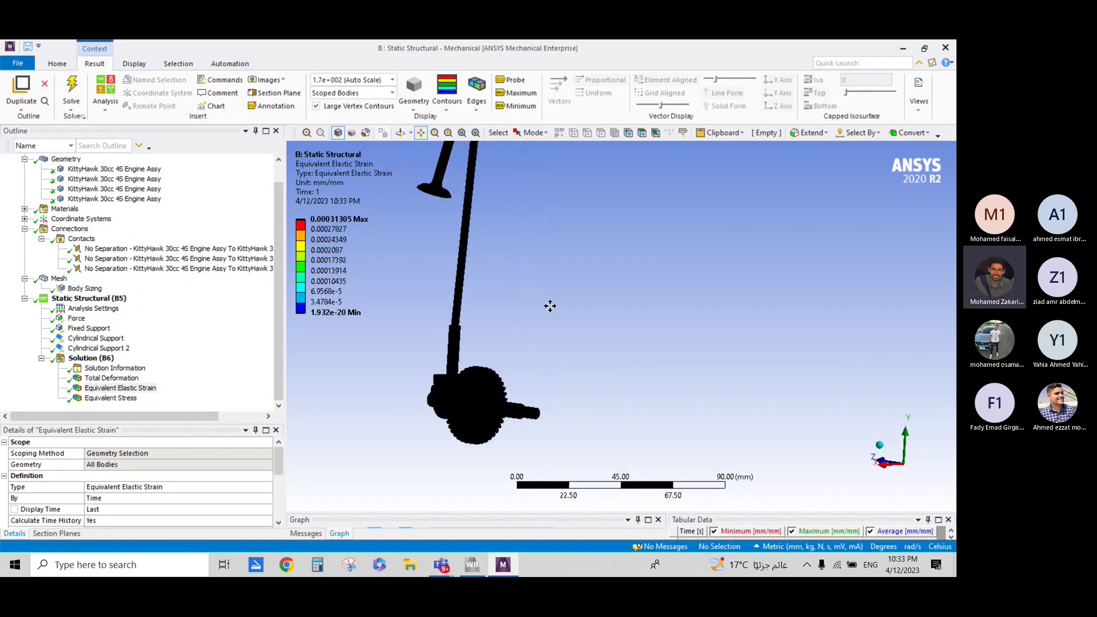
- Hide the element mesh edges on the strain contour plot and zoom out to the assembly
scroll(587, 392, up, 2)
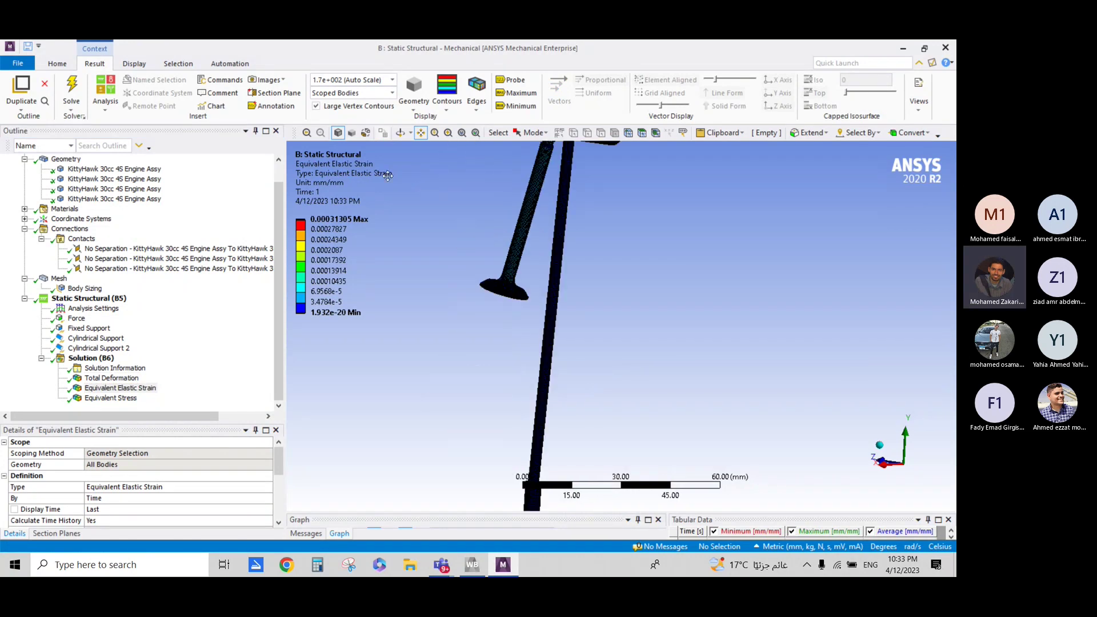
click(447, 109)
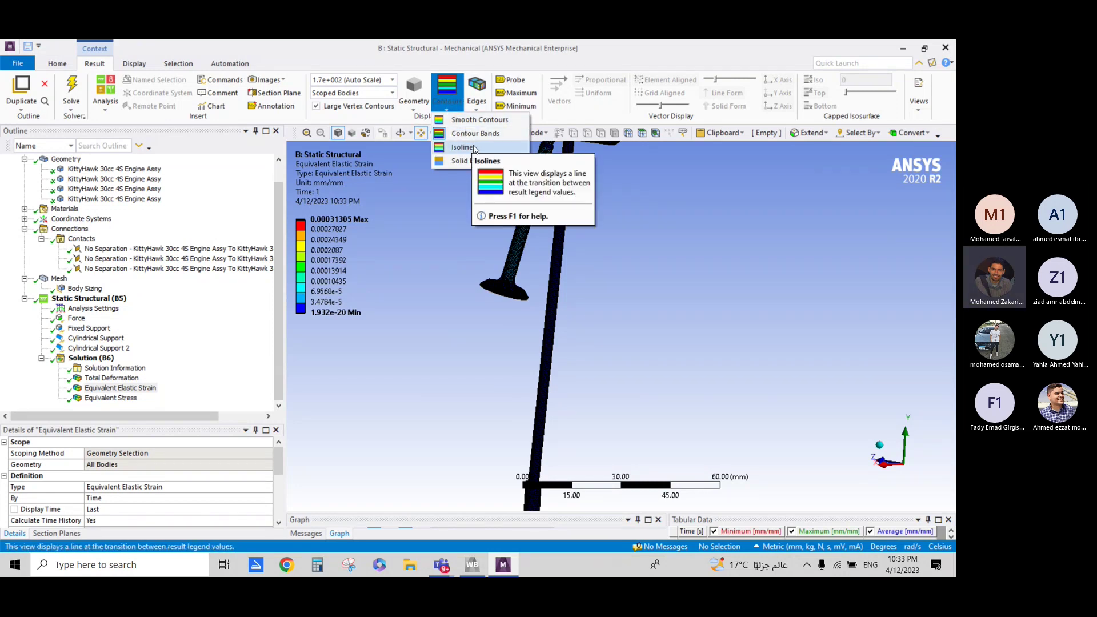
click(476, 94)
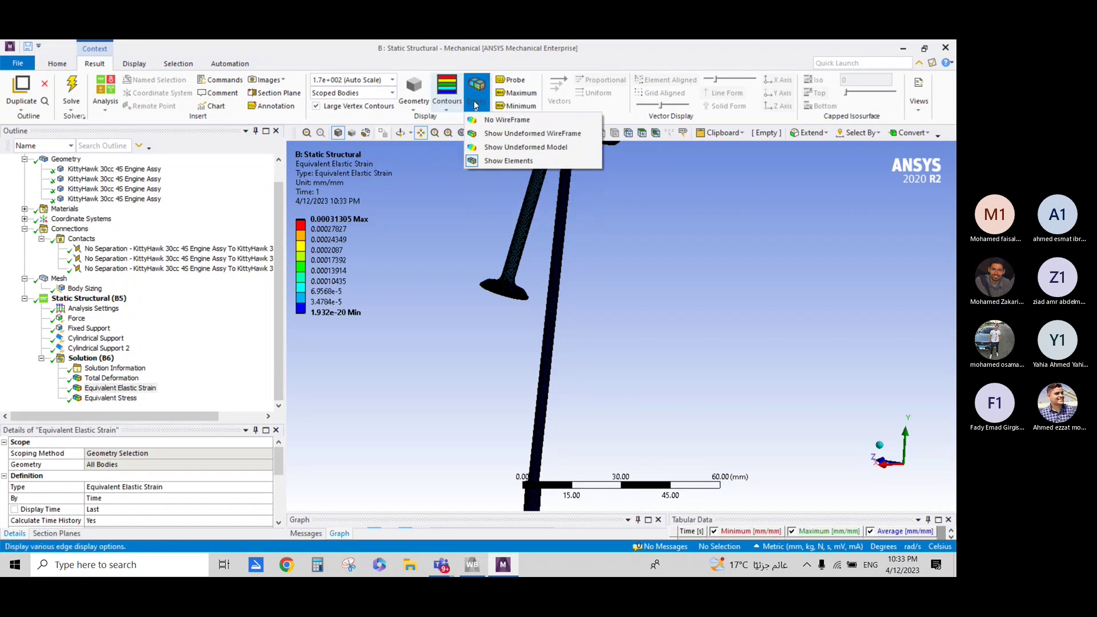
click(505, 132)
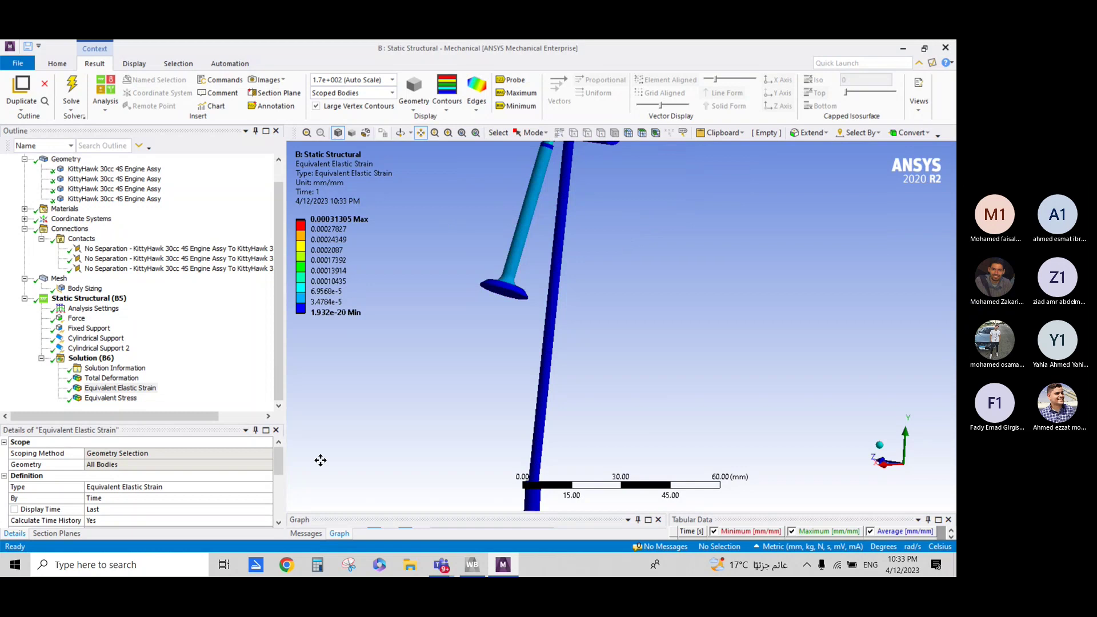
scroll(500, 382, down, 2)
drag(546, 377, 503, 331)
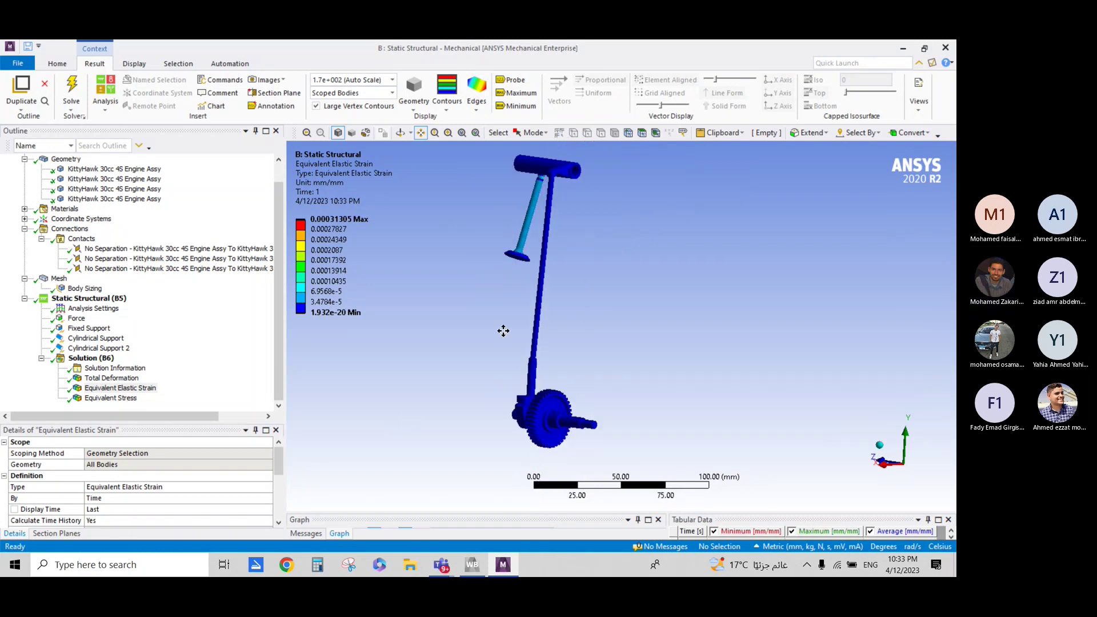
middle_drag(503, 331, 548, 309)
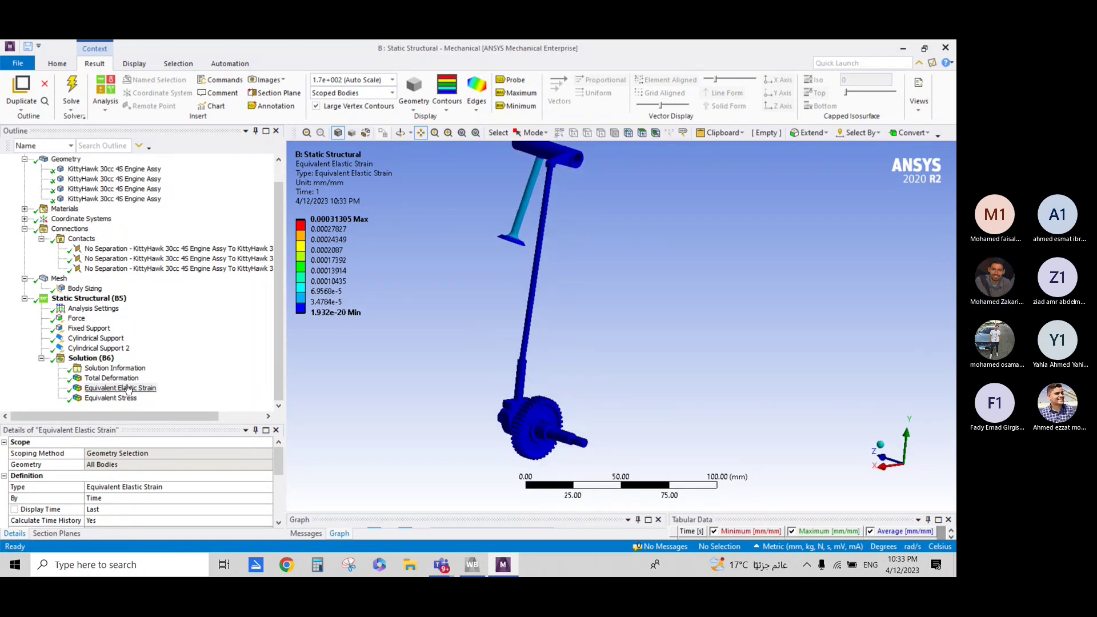
- Review Total Deformation, Equivalent Elastic Strain and Equivalent Stress (max 62.376 MPa) while orbiting the gear
click(112, 378)
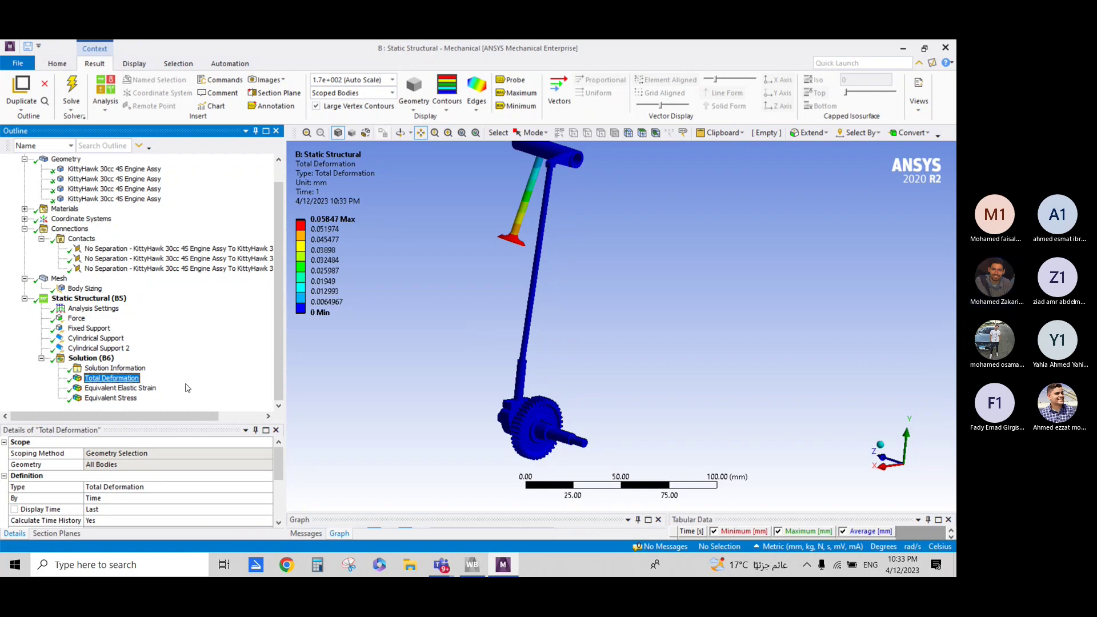
mouse_move(561, 311)
middle_down()
mouse_move(715, 237)
mouse_move(624, 211)
mouse_move(611, 225)
mouse_move(480, 250)
mouse_move(734, 205)
mouse_move(809, 219)
mouse_move(549, 308)
mouse_move(566, 234)
middle_up()
scroll(657, 309, up, 5)
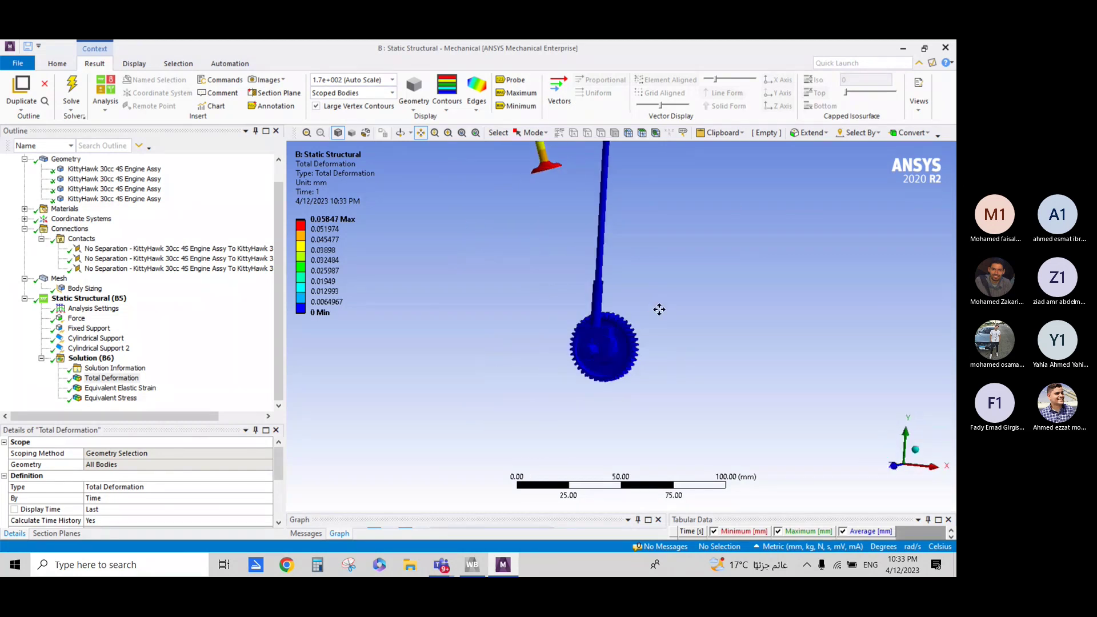
scroll(617, 334, up, 3)
mouse_move(617, 334)
middle_down()
mouse_move(796, 289)
mouse_move(514, 297)
middle_up()
click(118, 388)
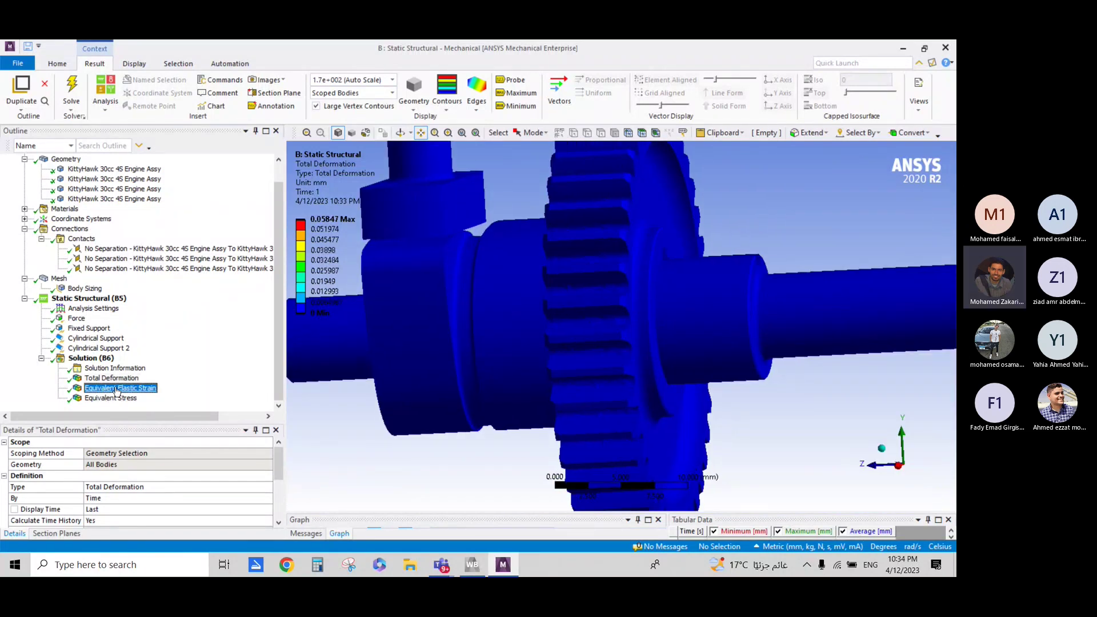
mouse_move(624, 369)
middle_down()
mouse_move(558, 372)
mouse_move(687, 367)
mouse_move(700, 339)
mouse_move(120, 398)
middle_up()
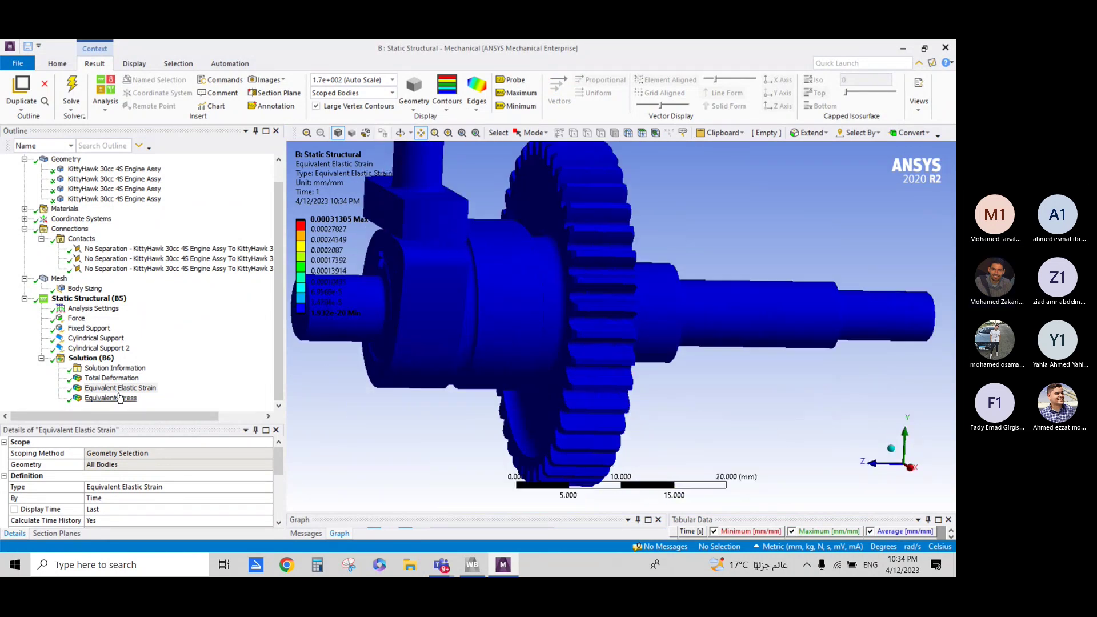
click(119, 398)
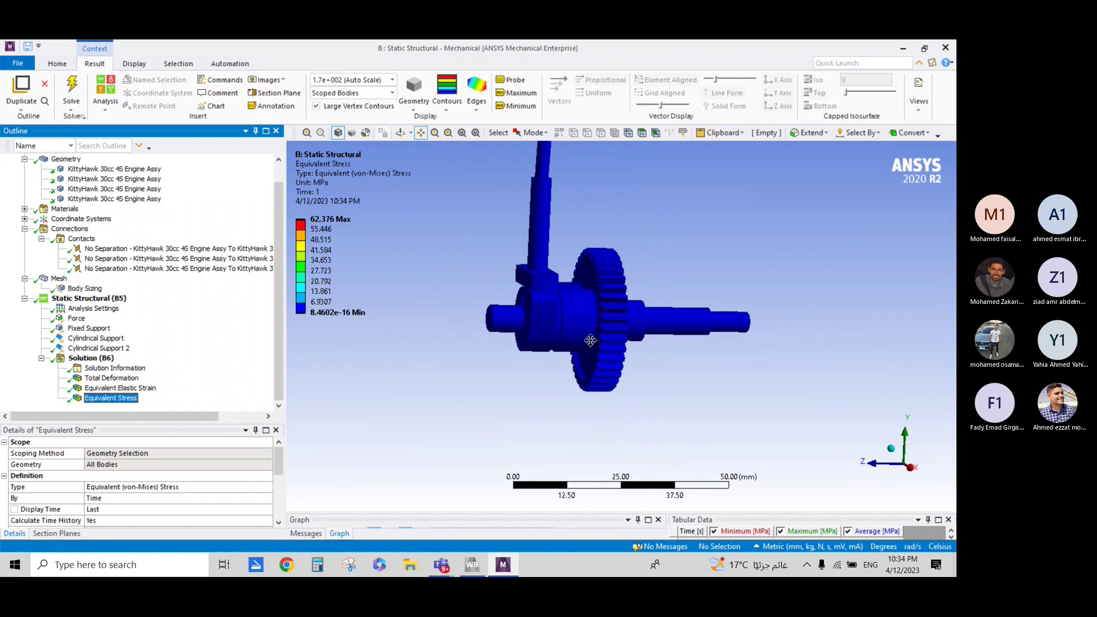
- Orbit and zoom in to bring the rocker arm and valve stress contours into view
middle_drag(626, 335, 451, 309)
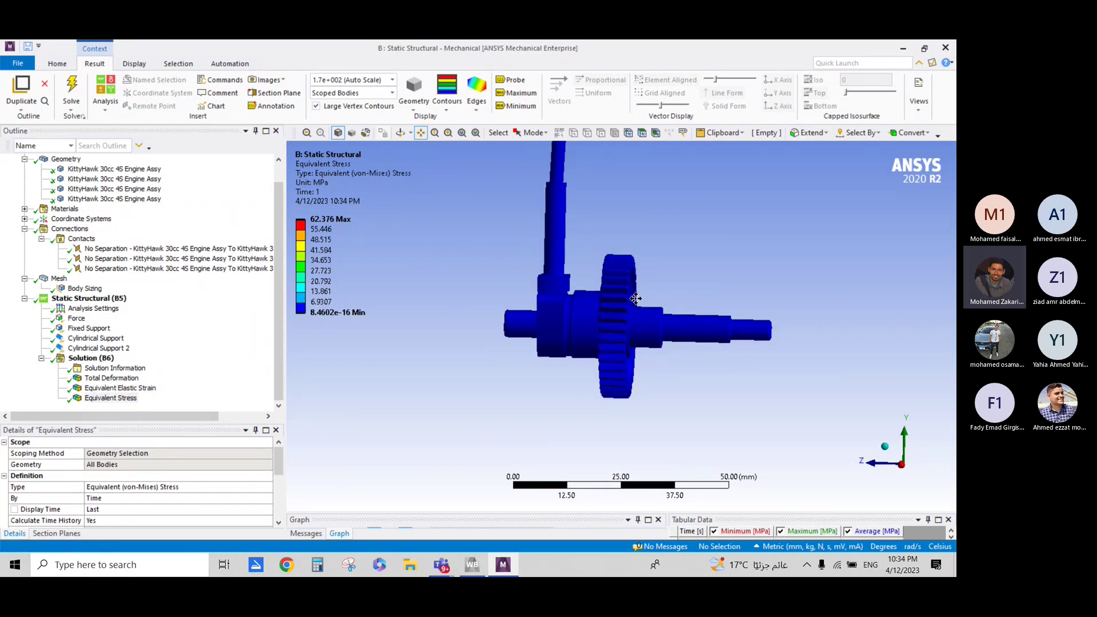
mouse_move(636, 298)
middle_down()
mouse_move(632, 435)
mouse_move(624, 353)
mouse_move(482, 342)
mouse_move(558, 337)
mouse_move(611, 314)
mouse_move(575, 269)
mouse_move(693, 294)
mouse_move(587, 320)
middle_up()
scroll(573, 338, up, 3)
scroll(585, 335, up, 2)
scroll(584, 348, up, 2)
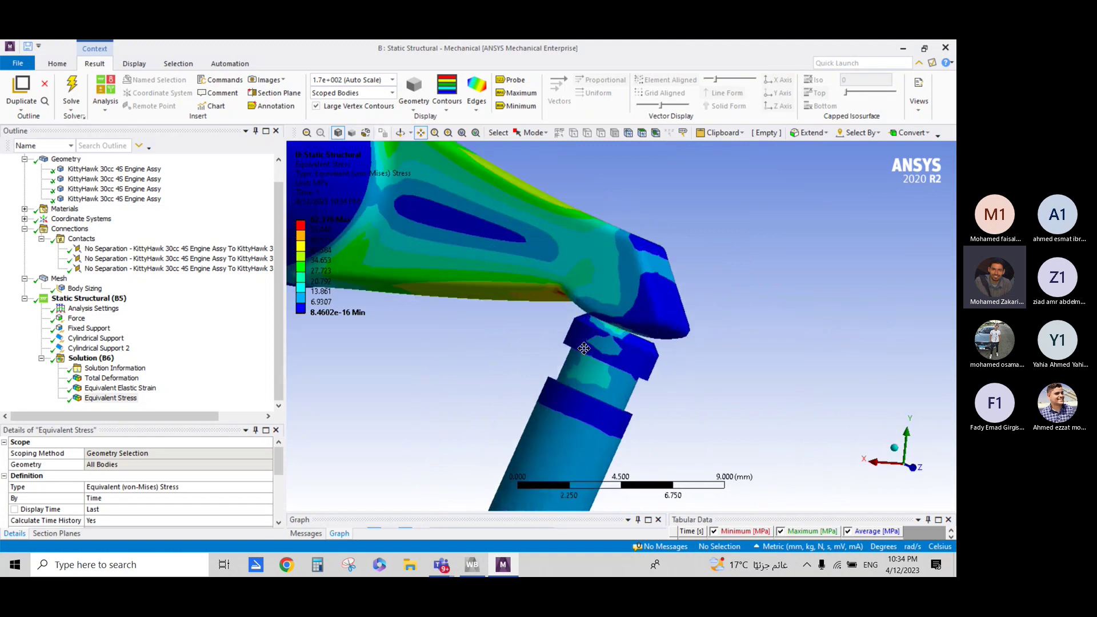
scroll(583, 348, up, 2)
- Orbit around the rocker-arm joint, then display Cylindrical Support and Cylindrical Support 2 on the bore
mouse_move(584, 348)
middle_down()
mouse_move(631, 277)
mouse_move(479, 296)
mouse_move(463, 341)
middle_up()
scroll(543, 286, down, 2)
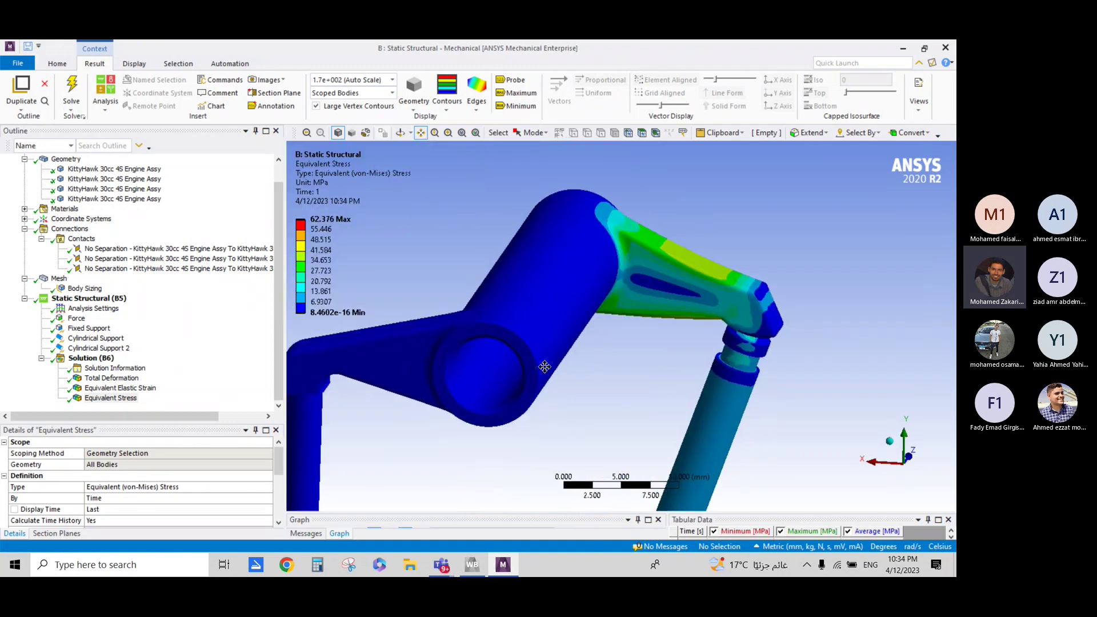
mouse_move(507, 359)
middle_down()
mouse_move(565, 312)
mouse_move(514, 345)
mouse_move(556, 321)
mouse_move(585, 330)
mouse_move(512, 343)
mouse_move(521, 350)
middle_up()
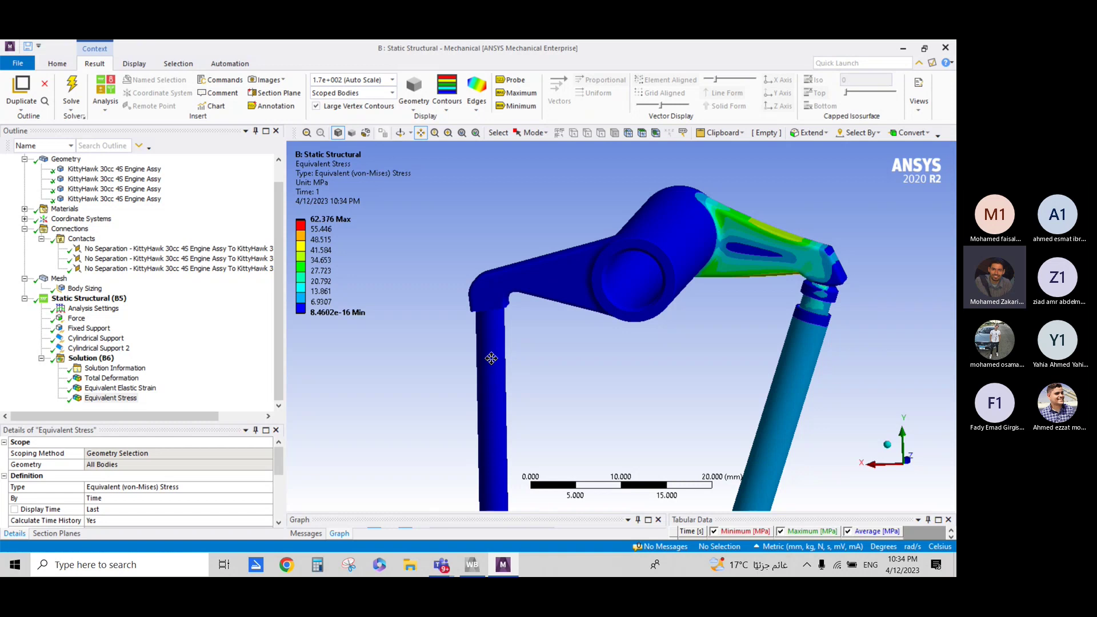
click(114, 341)
click(116, 346)
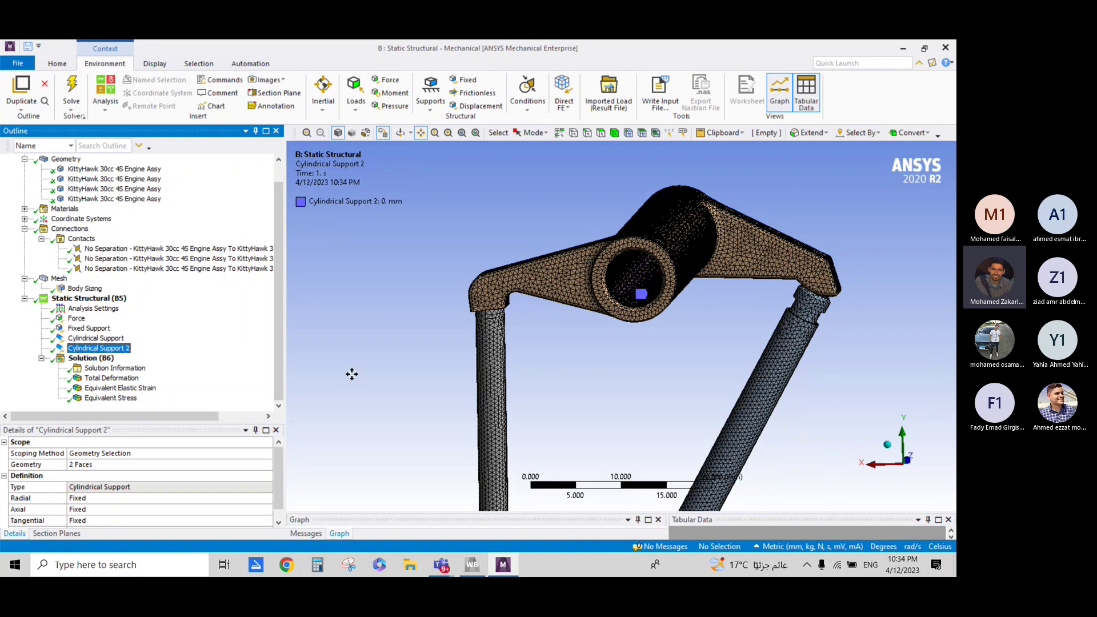
- Zoom into the bore and review the Static Structural Insert options without adding anything
drag(703, 357, 650, 358)
scroll(649, 358, up, 5)
scroll(655, 345, down, 3)
scroll(631, 345, up, 3)
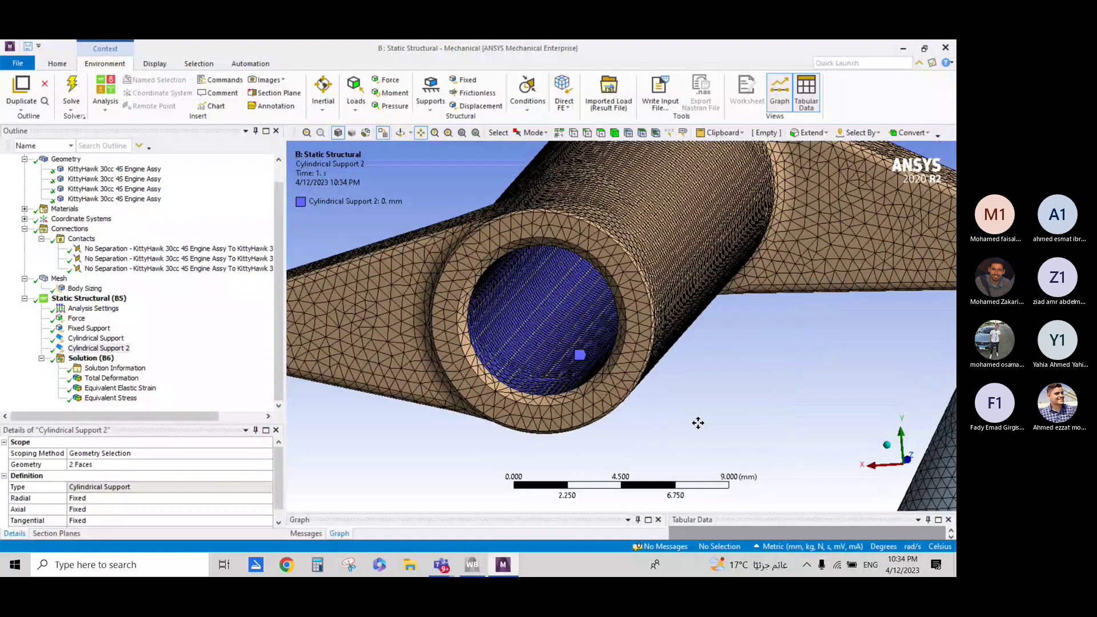
right_click(85, 298)
mouse_move(115, 304)
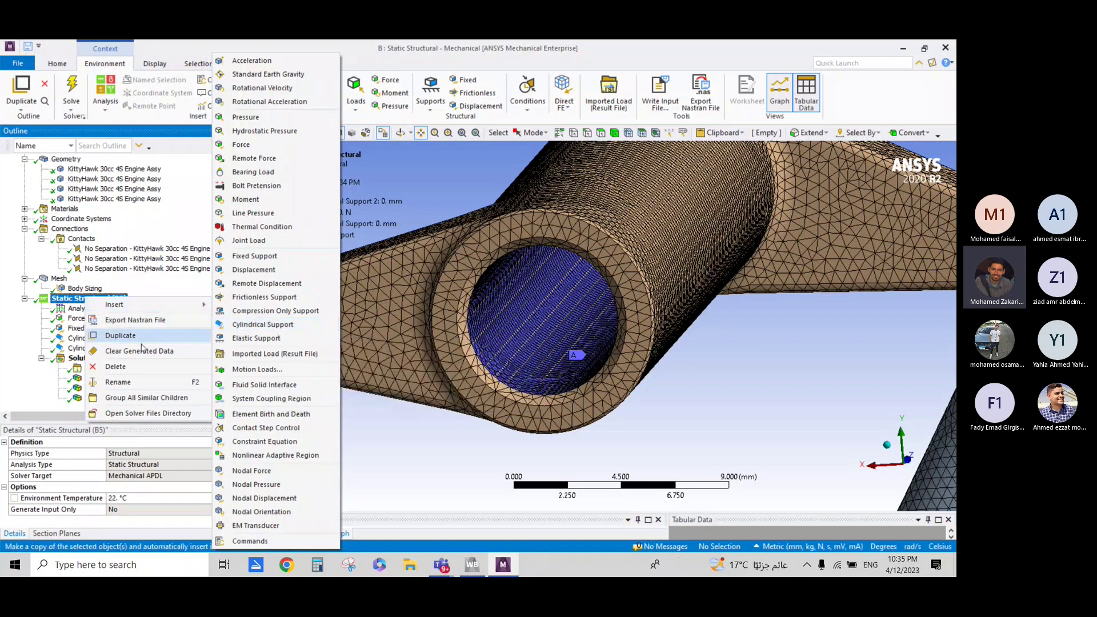
click(314, 368)
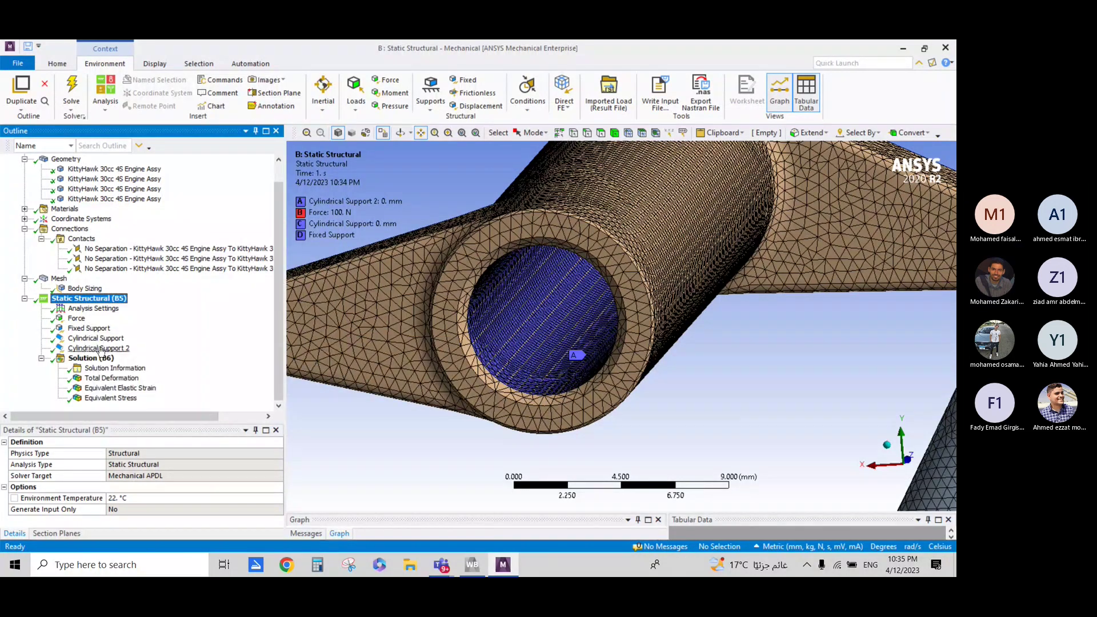
- Delete Cylindrical Support 2 from the static structural analysis
right_click(100, 350)
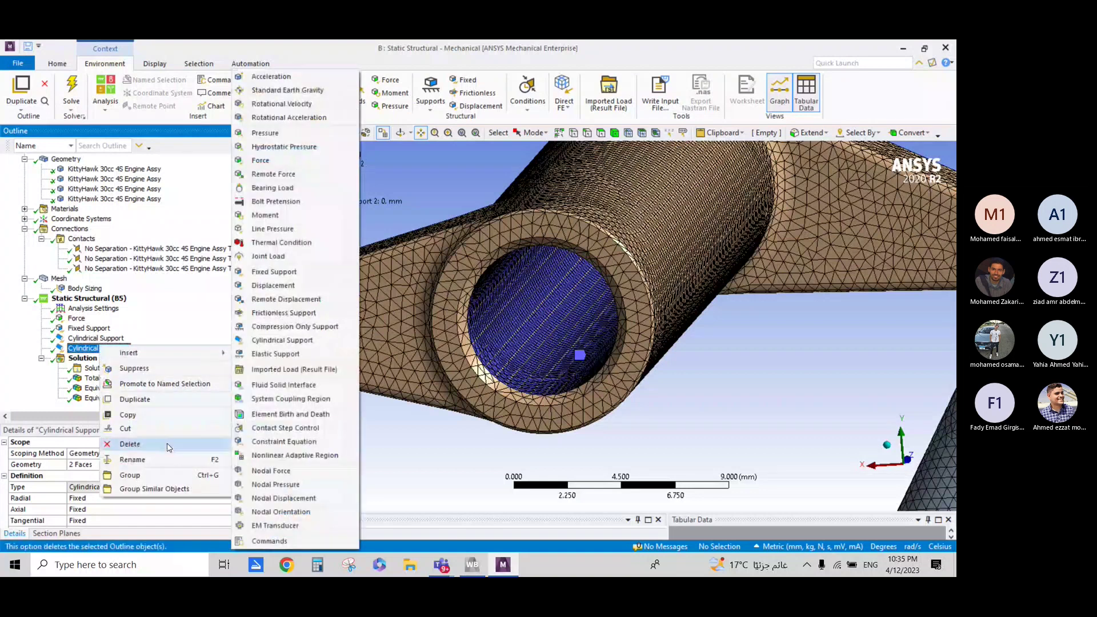
click(148, 444)
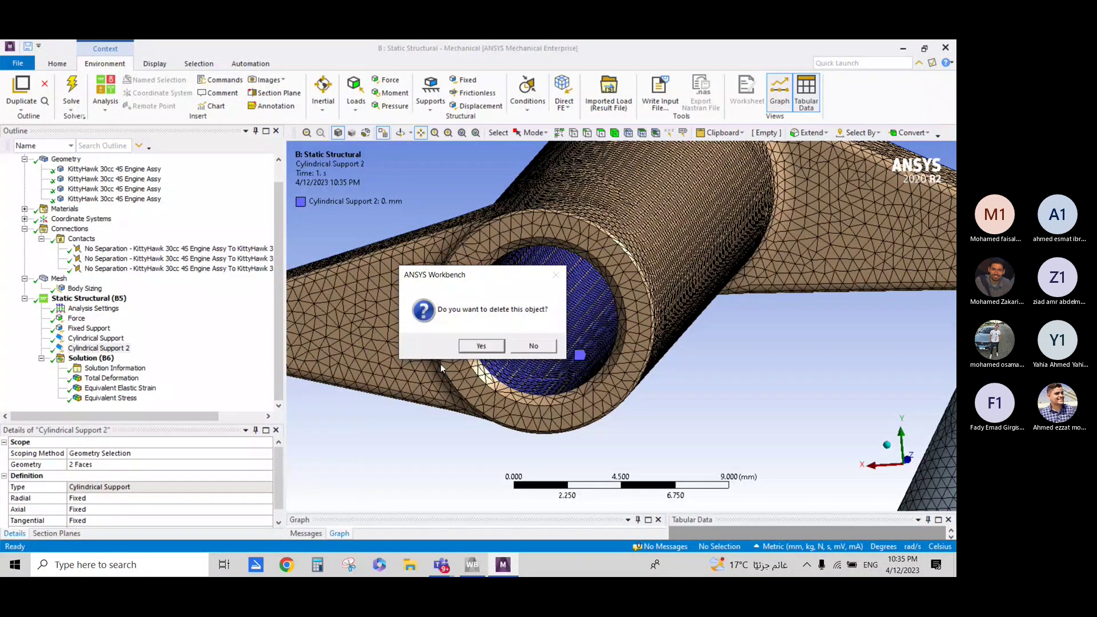
click(481, 345)
- Insert a Compression Only Support on the two faces of the rocker-arm bore
right_click(93, 309)
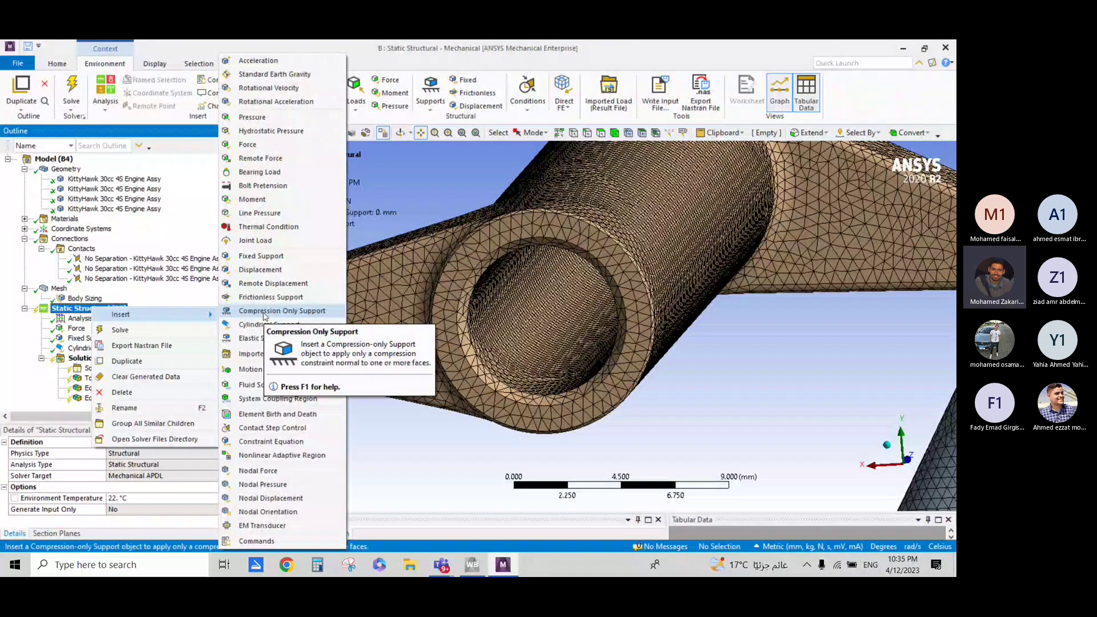
click(264, 311)
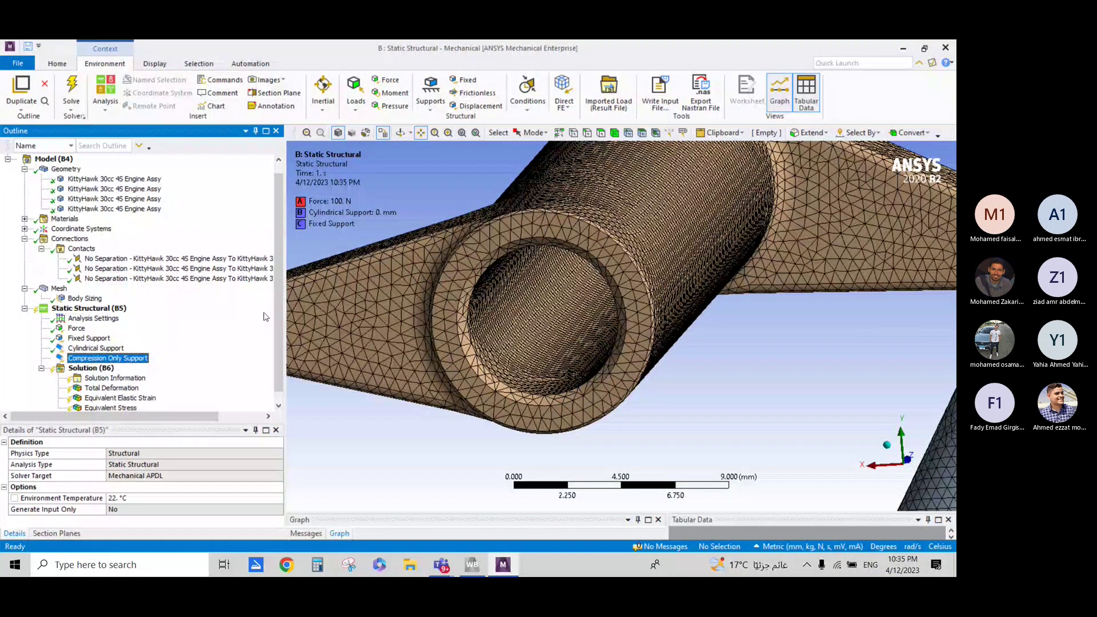
click(477, 326)
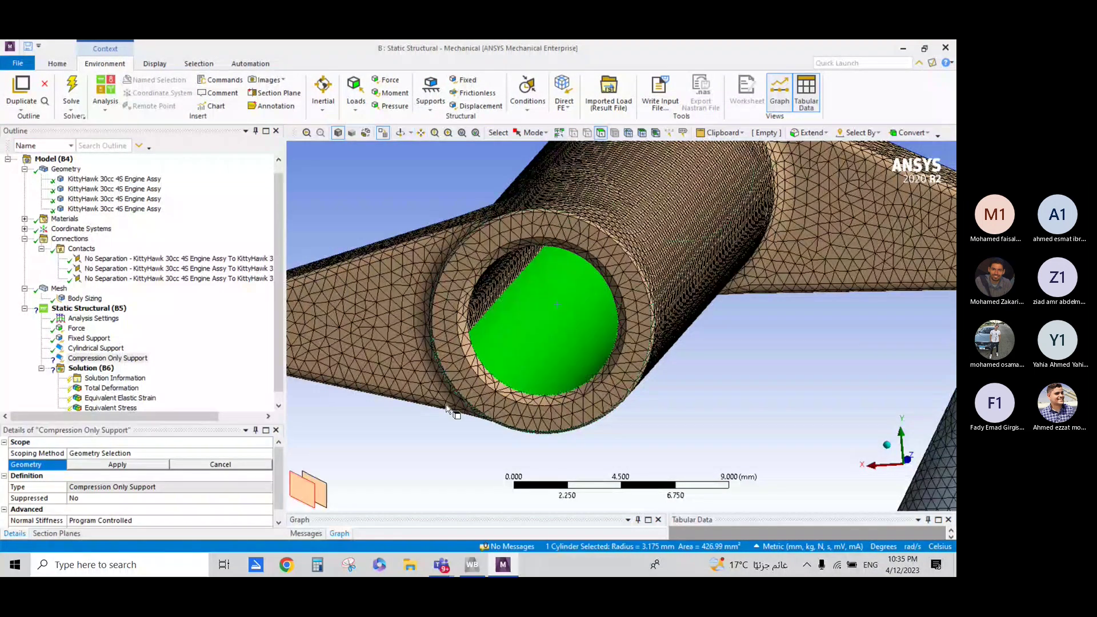
ctrl+click(492, 297)
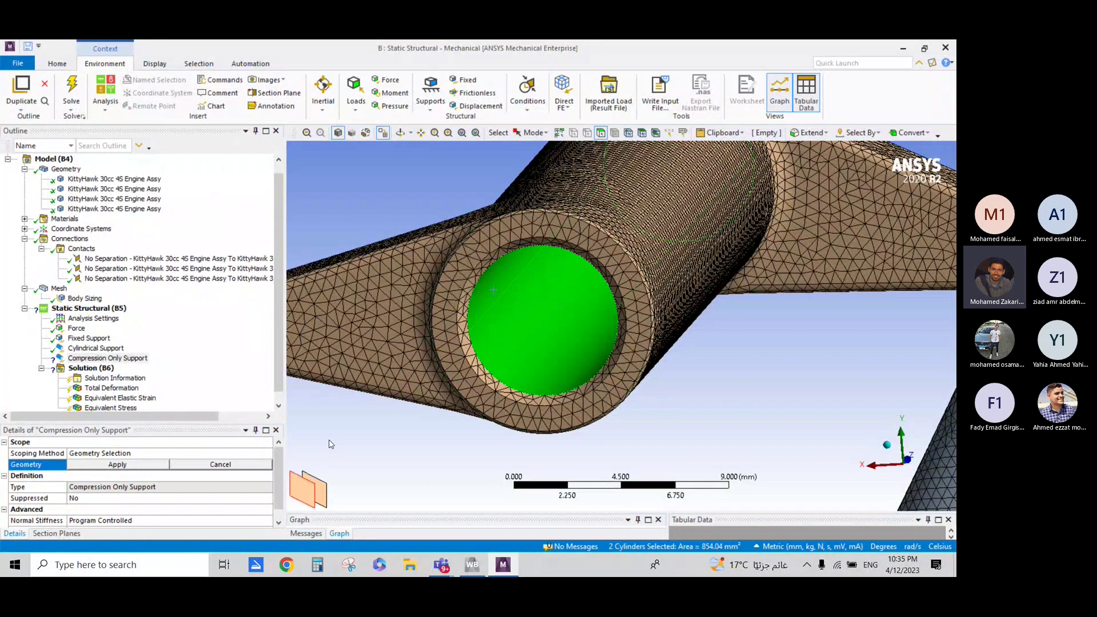
click(152, 465)
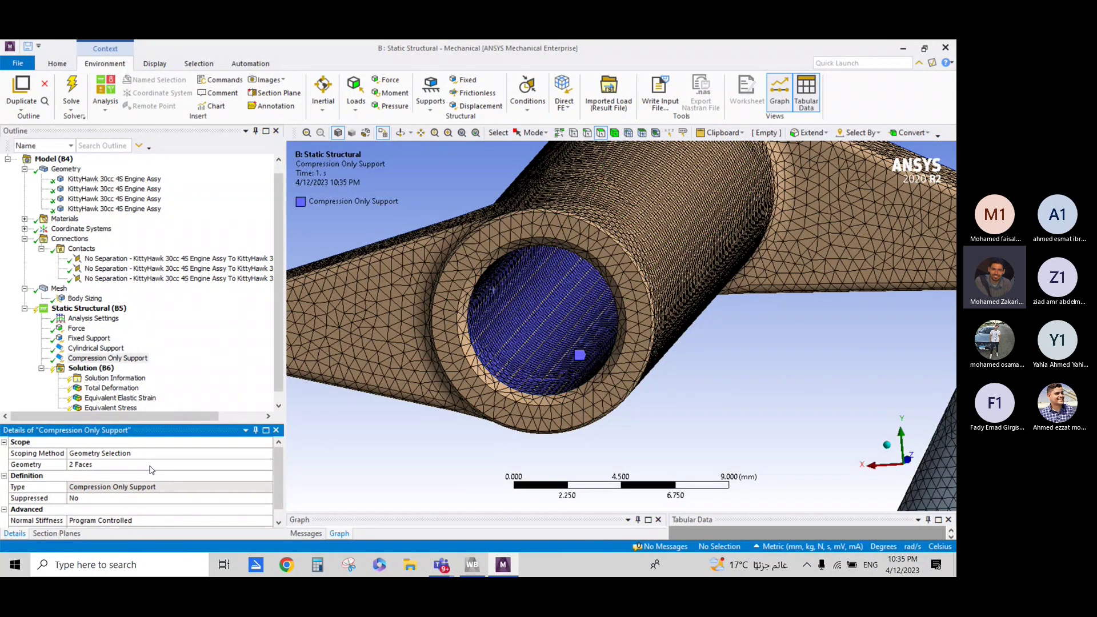
scroll(114, 365, down, 1)
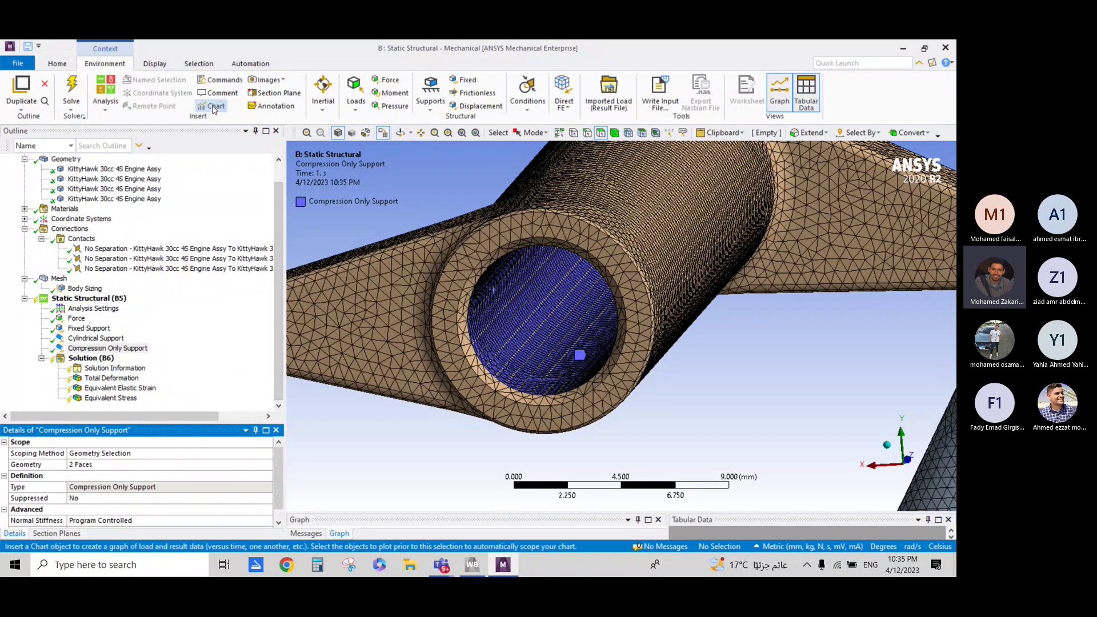
- Re-solve the analysis with the compression-only support in place
click(78, 84)
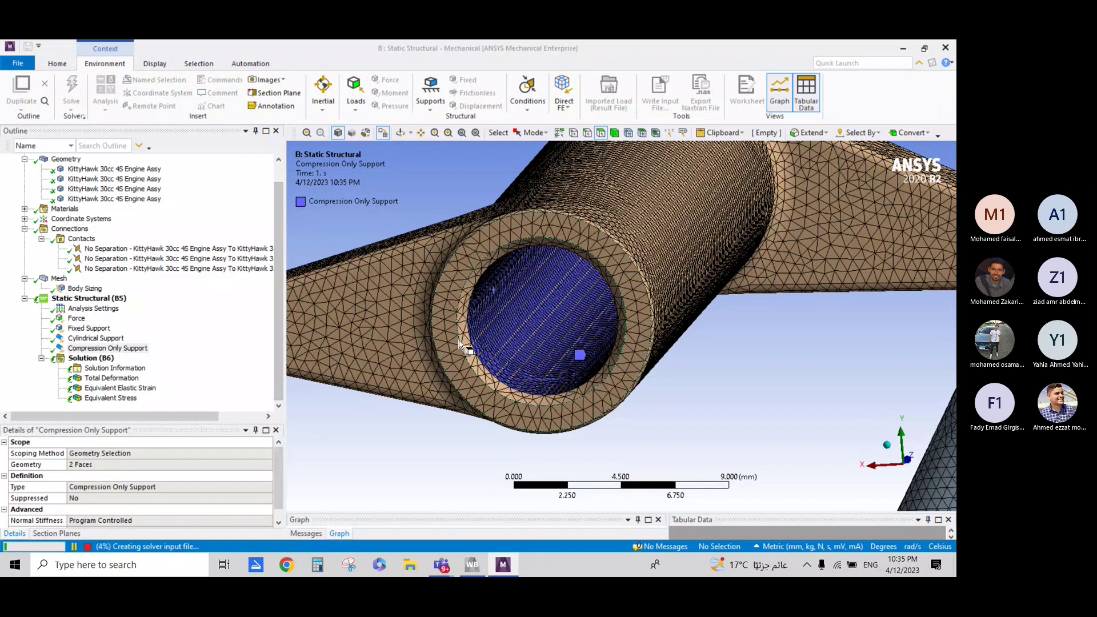
scroll(460, 342, down, 2)
scroll(491, 345, down, 2)
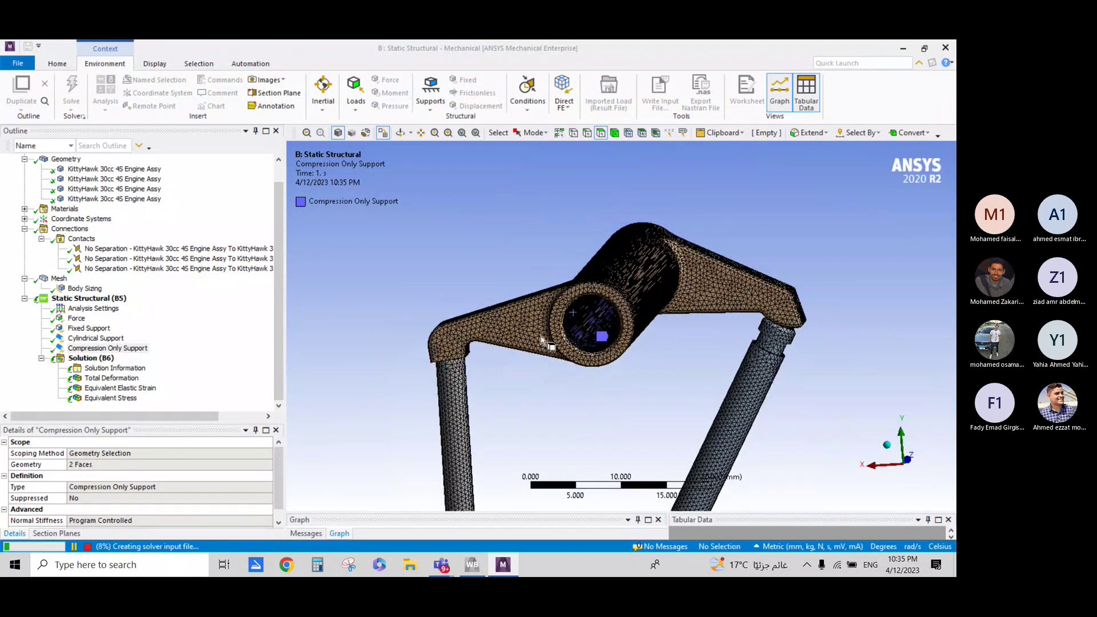
mouse_move(541, 337)
middle_down()
mouse_move(566, 330)
mouse_move(536, 348)
middle_up()
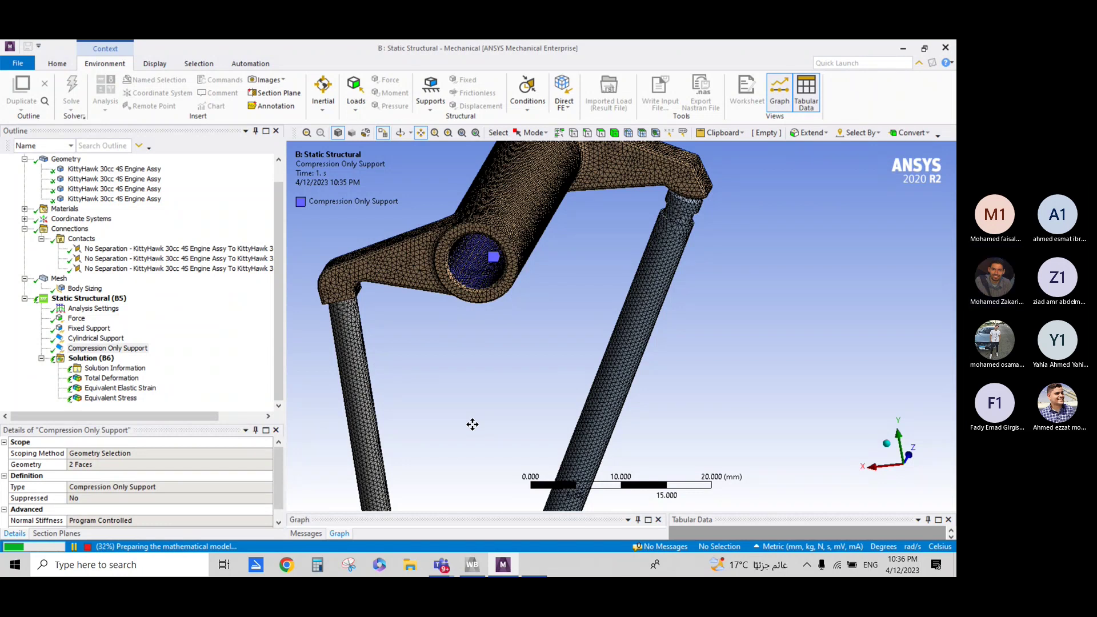
- Pan and zoom along the valve, rocker arm and pushrod while the solver reaches 40%
drag(455, 407, 539, 321)
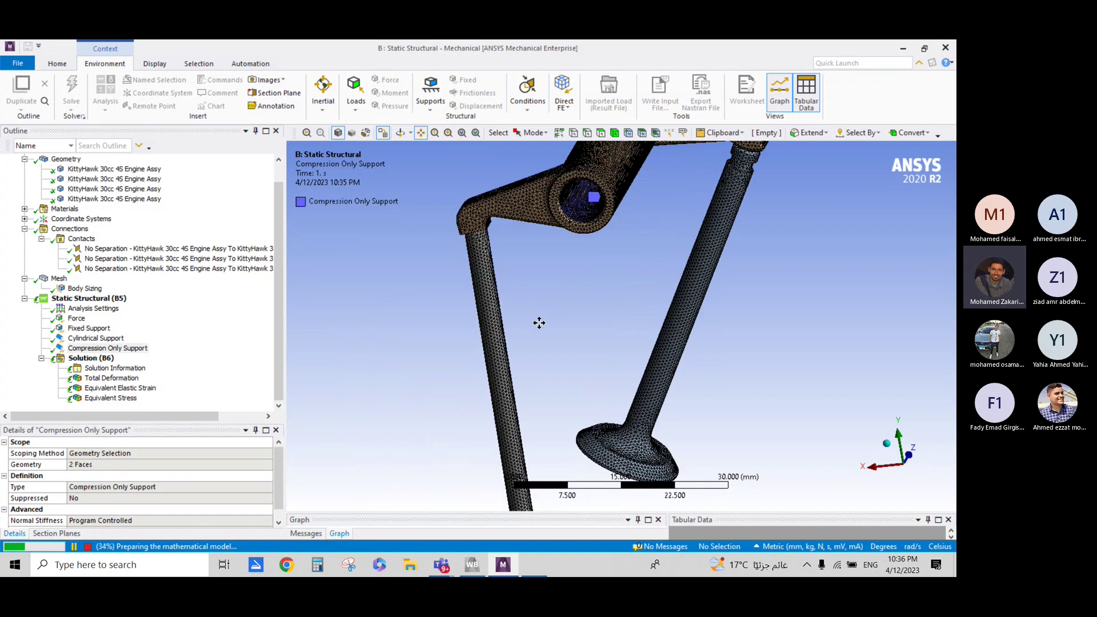
mouse_move(526, 421)
mouse_down()
mouse_move(526, 357)
mouse_move(426, 251)
mouse_up()
scroll(502, 284, down, 2)
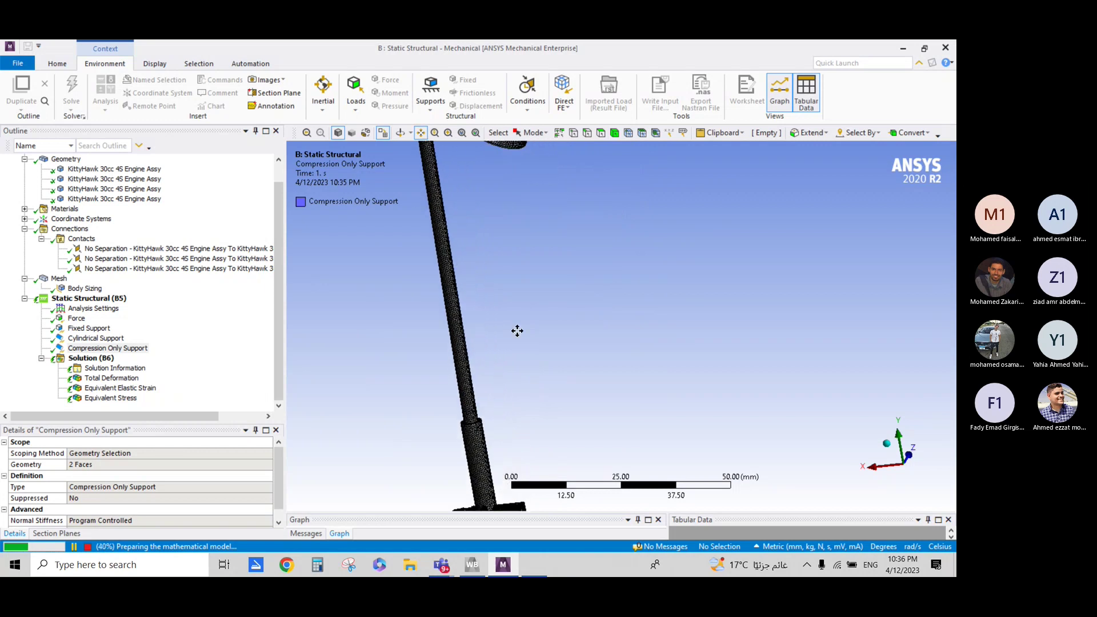
scroll(517, 333, down, 2)
drag(517, 333, 548, 348)
scroll(550, 340, up, 2)
scroll(550, 341, up, 2)
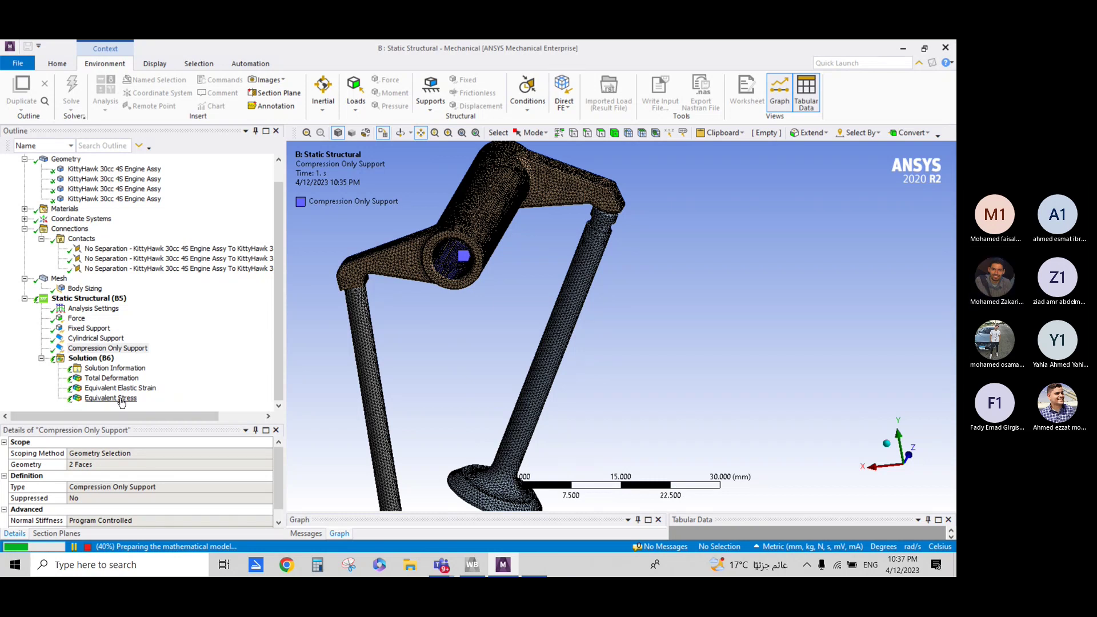
drag(476, 356, 605, 333)
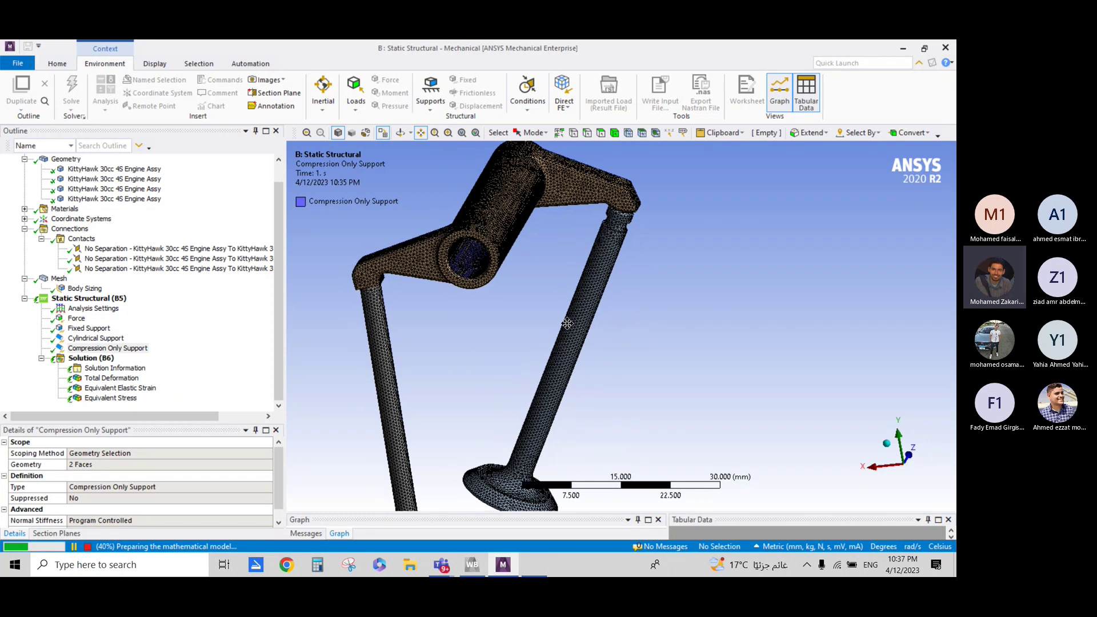
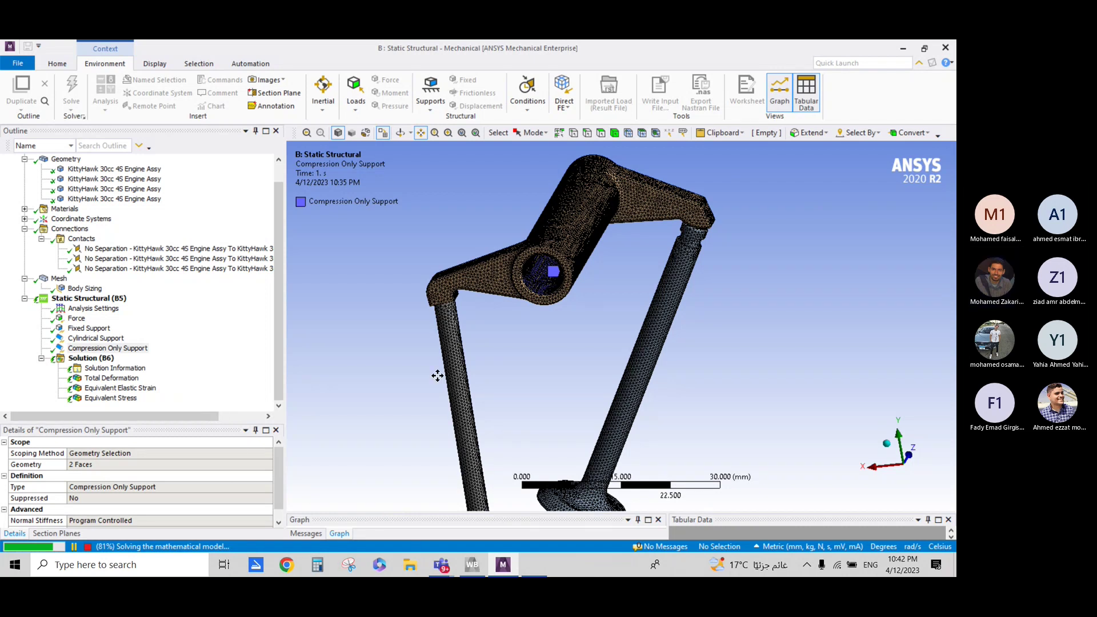
- Zoom, pan and orbit around the two rods and over to the gear shaft
scroll(646, 361, down, 3)
scroll(629, 379, up, 3)
scroll(629, 379, up, 3)
scroll(629, 379, up, 2)
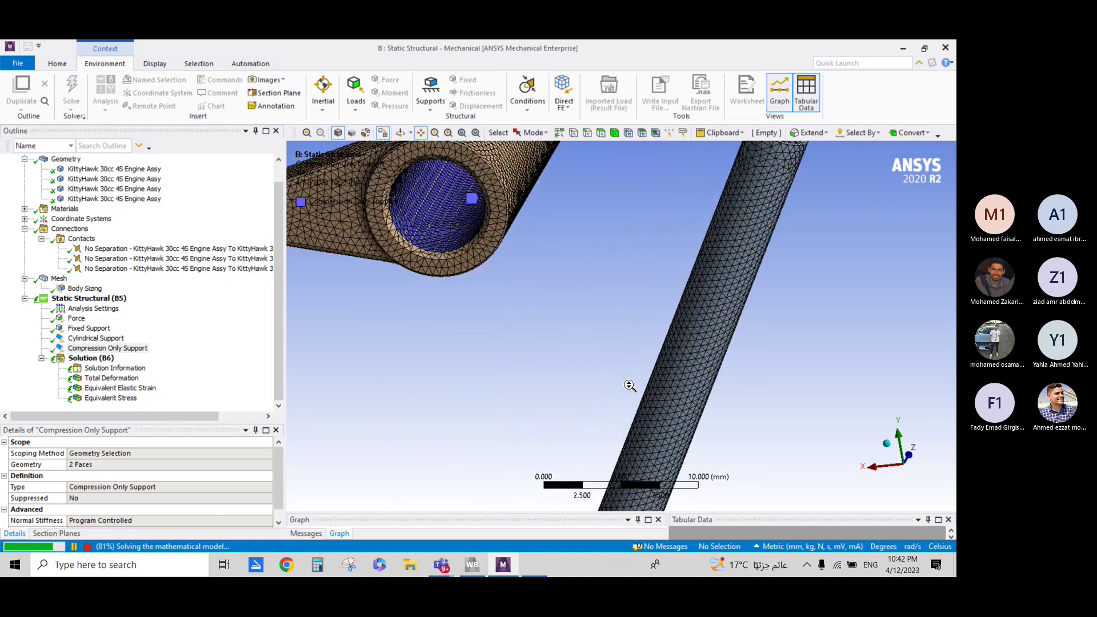
drag(485, 354, 658, 252)
mouse_move(658, 253)
middle_down()
mouse_move(612, 227)
mouse_move(613, 278)
mouse_move(645, 247)
mouse_move(642, 338)
middle_up()
scroll(642, 337, up, 3)
scroll(642, 338, up, 2)
middle_drag(615, 384, 611, 403)
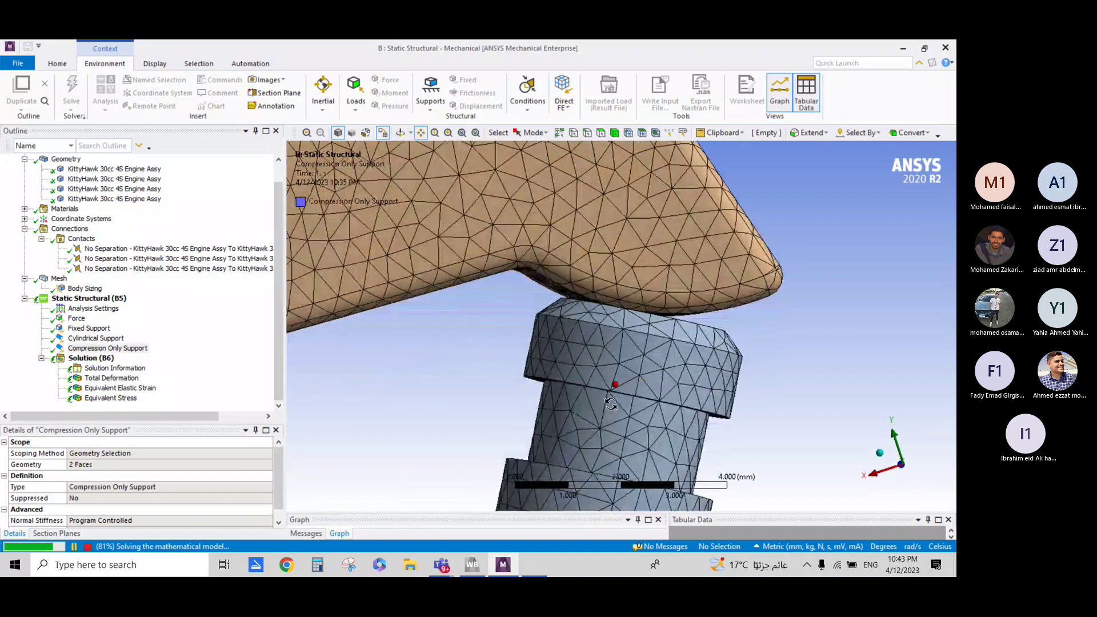
scroll(581, 391, down, 3)
scroll(551, 386, down, 2)
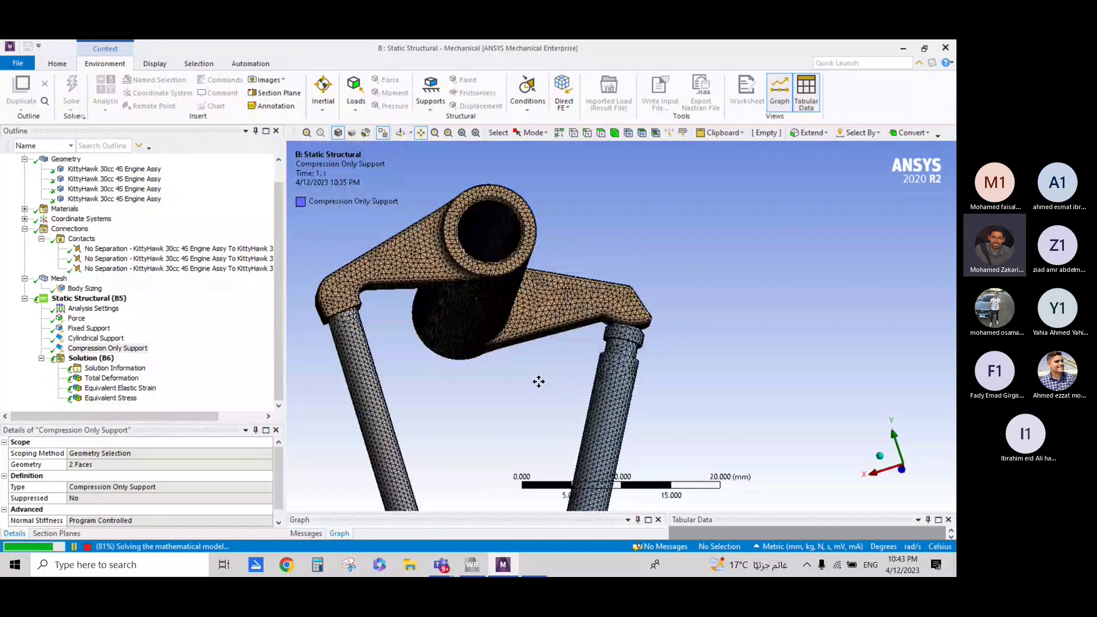
scroll(539, 381, down, 1)
scroll(538, 382, down, 1)
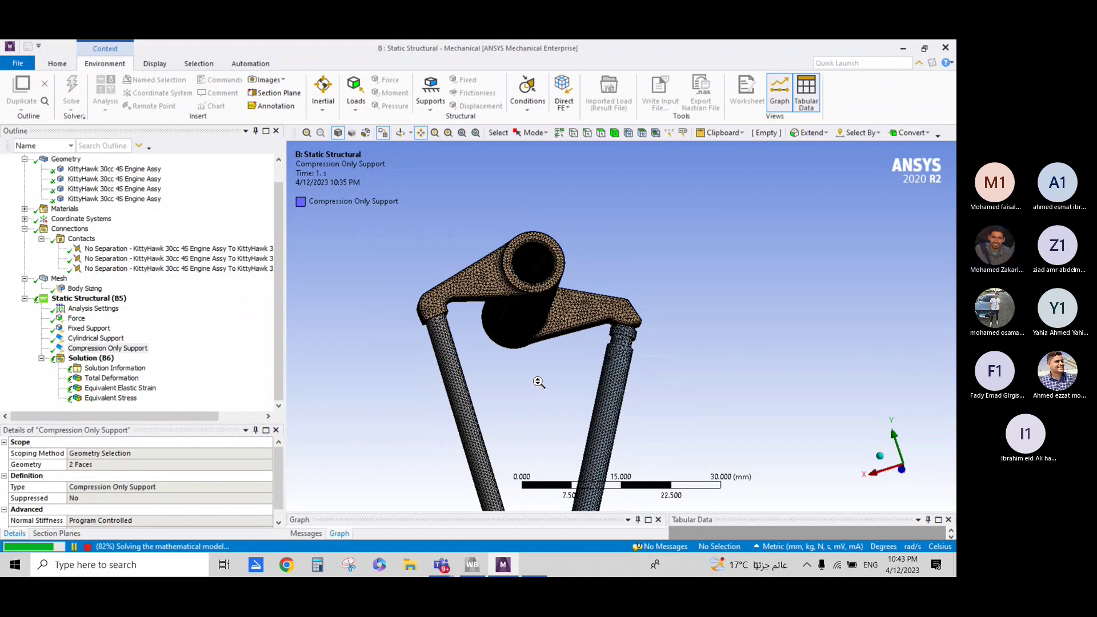
scroll(526, 366, up, 1)
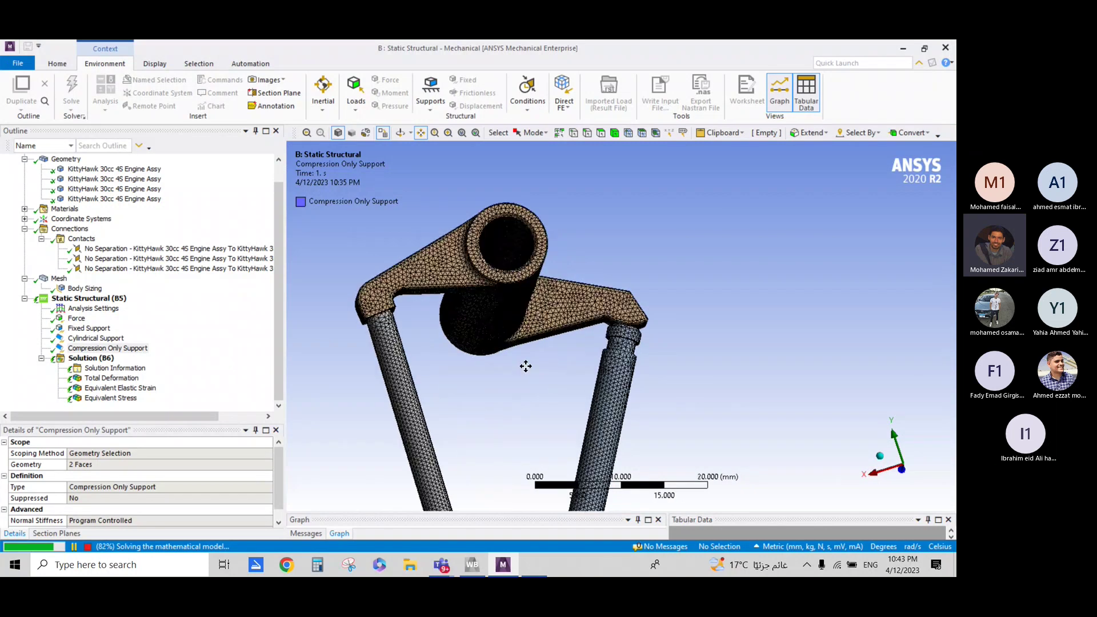
scroll(524, 365, up, 1)
scroll(524, 377, up, 1)
scroll(526, 419, down, 2)
scroll(621, 392, up, 1)
mouse_move(622, 392)
middle_down()
mouse_move(517, 215)
mouse_move(698, 320)
mouse_move(691, 310)
mouse_move(674, 318)
mouse_move(652, 365)
middle_up()
scroll(653, 365, up, 1)
scroll(650, 367, up, 1)
scroll(646, 370, up, 1)
scroll(641, 374, up, 1)
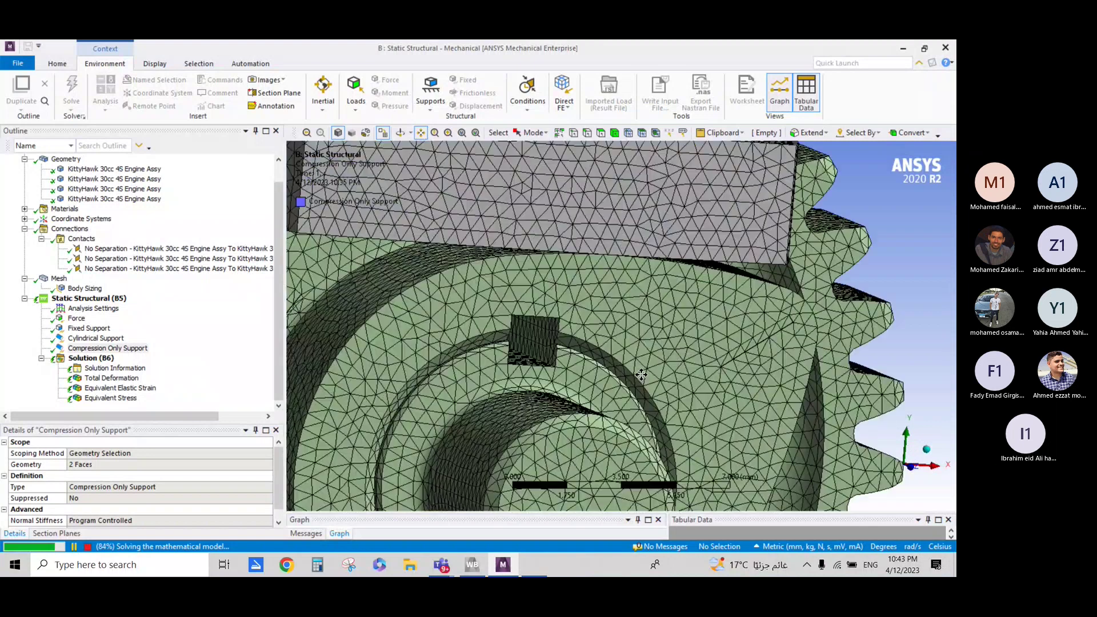
scroll(641, 375, up, 1)
scroll(674, 360, up, 1)
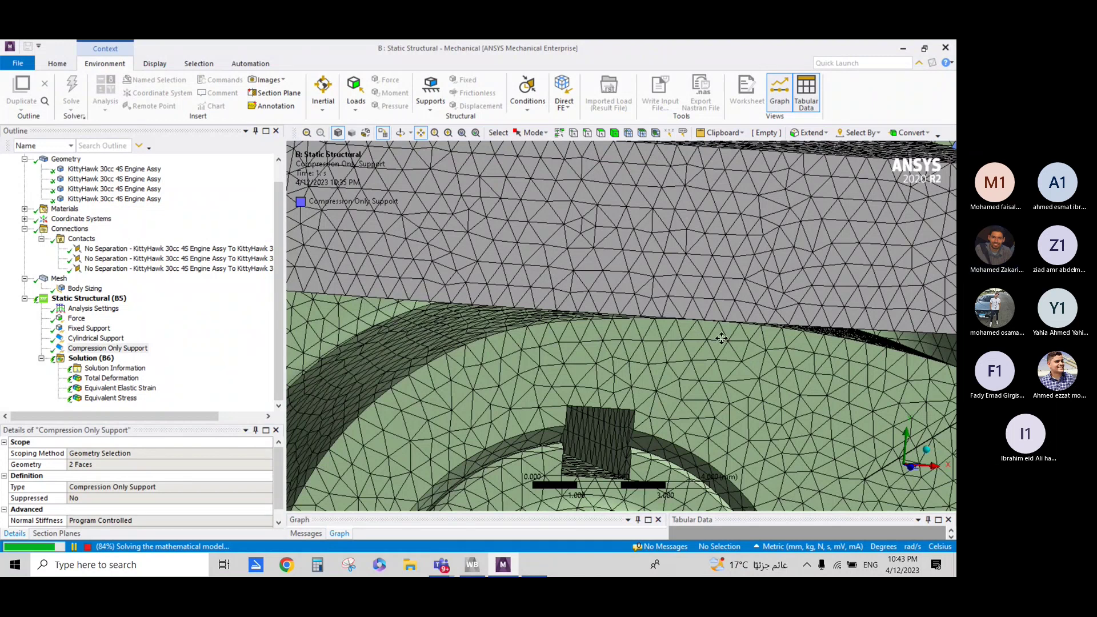
- Inspect the block above the gear and the gear hub and surface
scroll(705, 334, up, 3)
scroll(776, 352, up, 2)
scroll(776, 352, up, 1)
scroll(602, 337, up, 1)
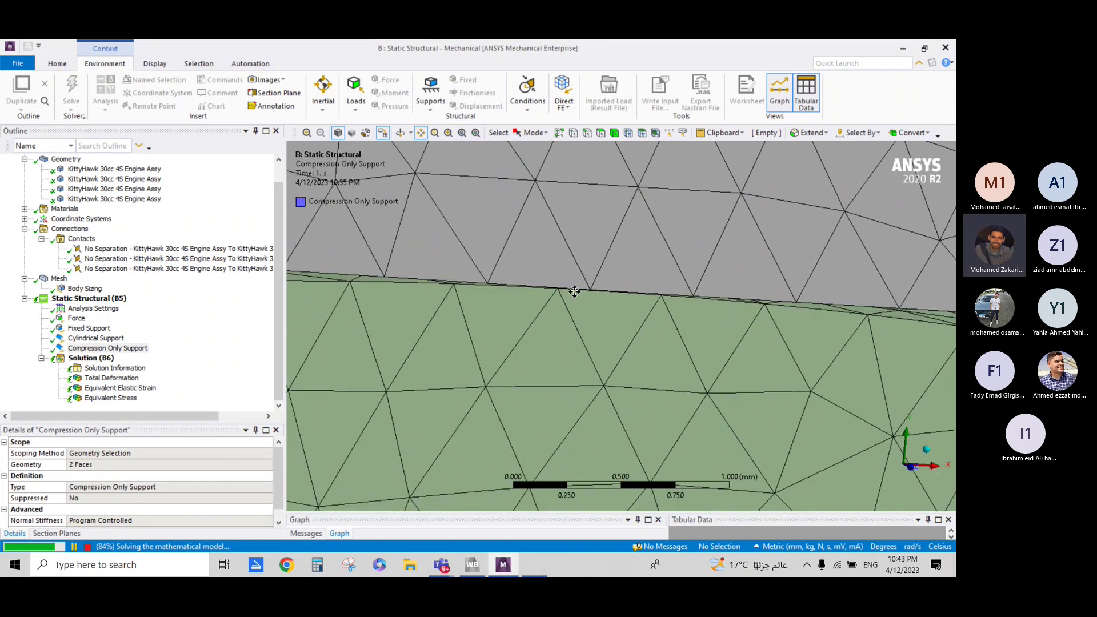
scroll(635, 318, down, 1)
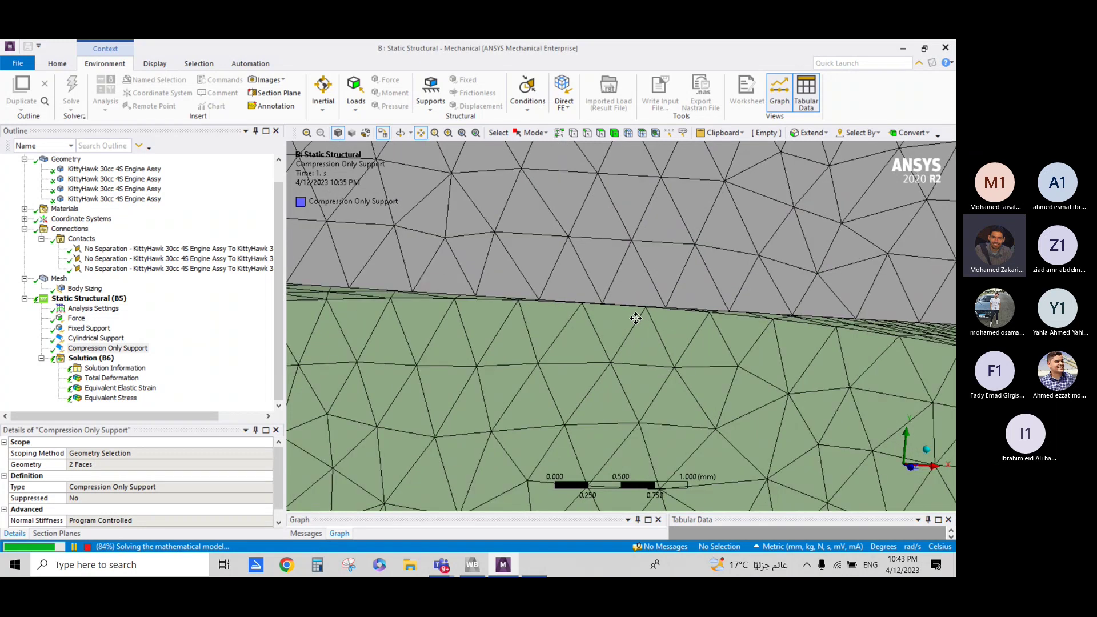
scroll(636, 319, down, 1)
scroll(636, 321, down, 1)
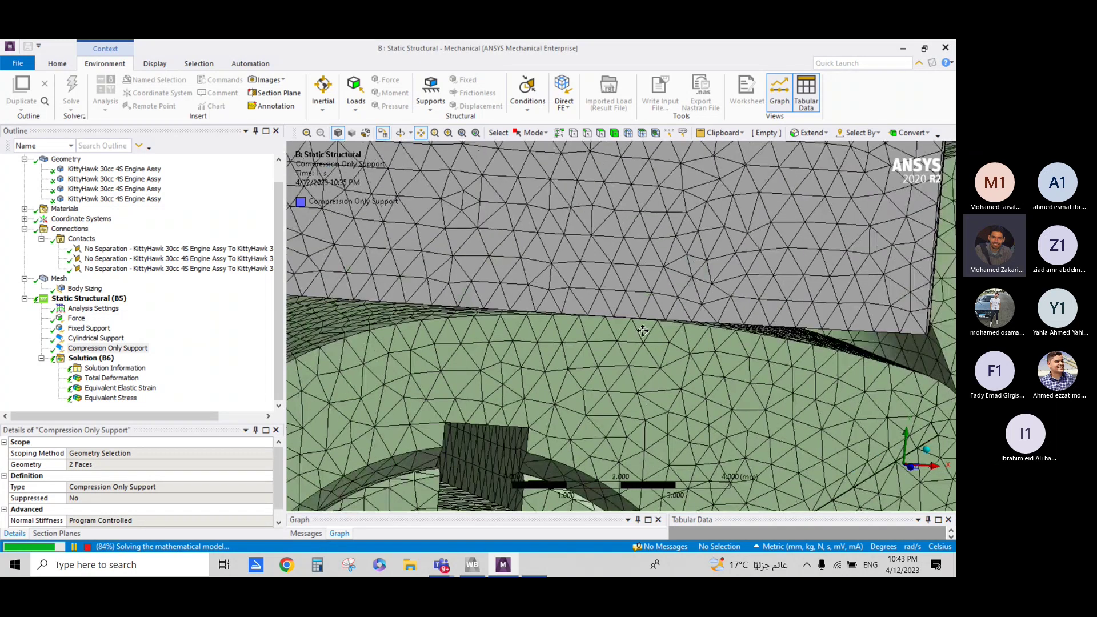
scroll(636, 321, down, 1)
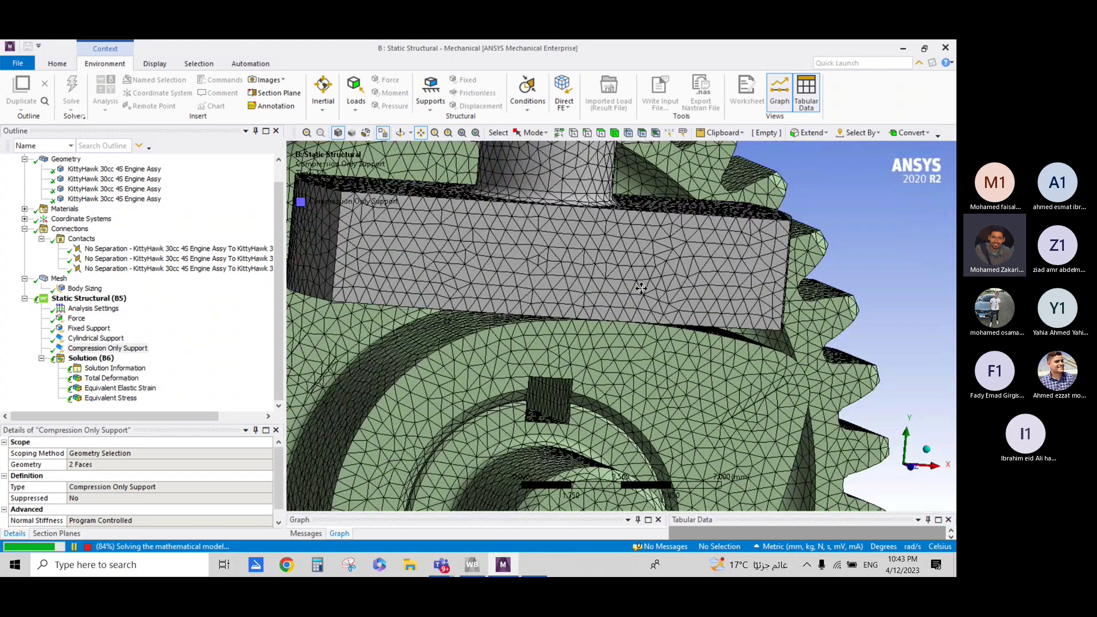
scroll(620, 327, down, 1)
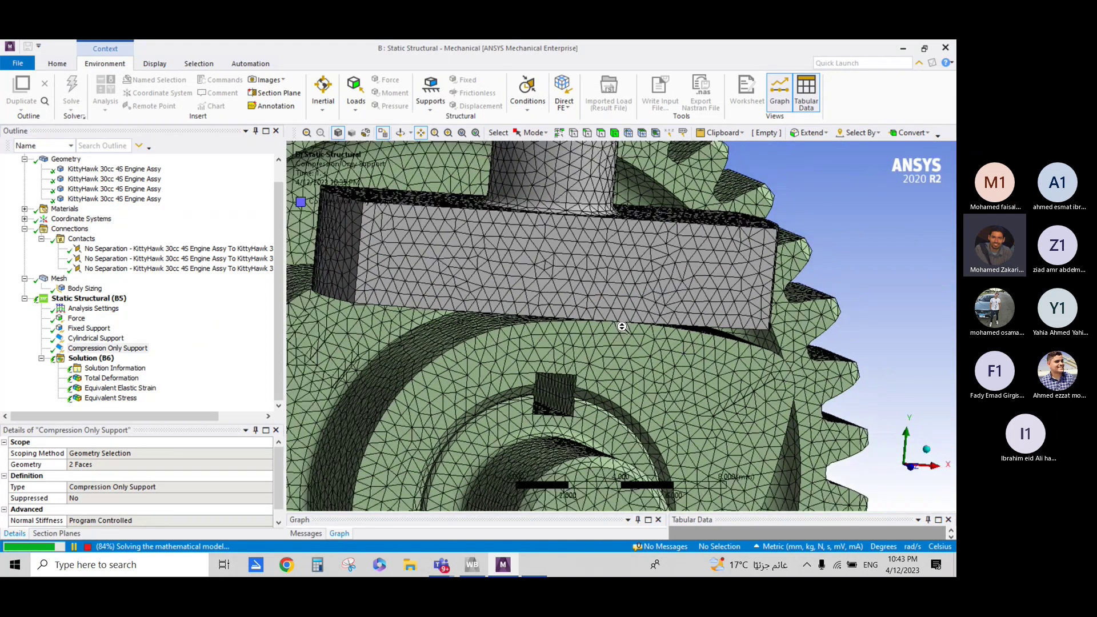
scroll(607, 363, down, 1)
scroll(606, 363, up, 2)
scroll(631, 328, up, 2)
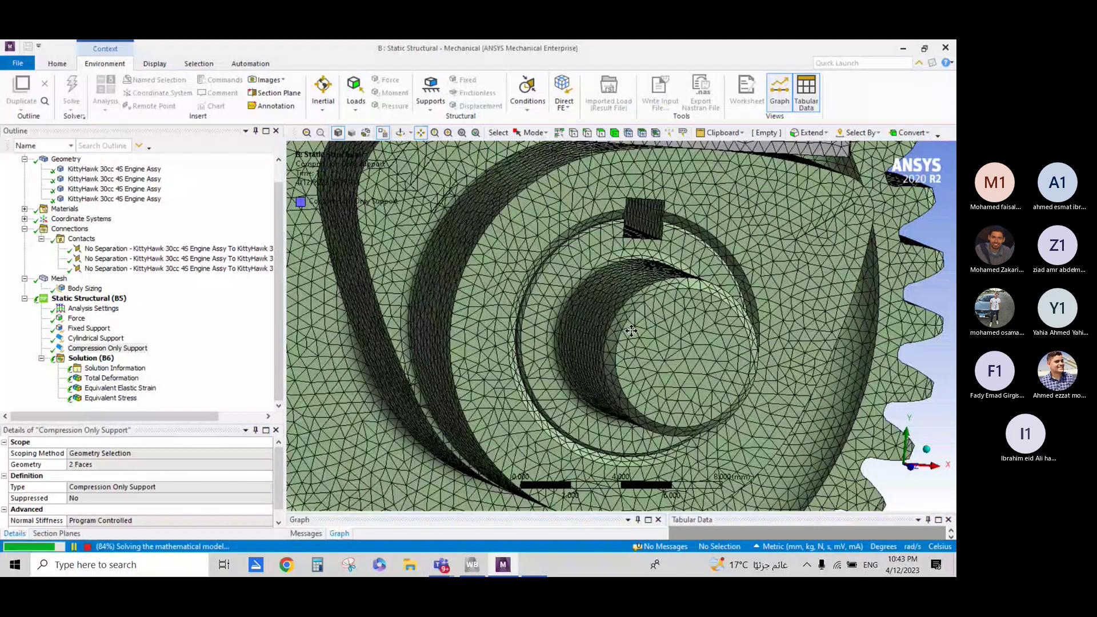
drag(631, 330, 633, 395)
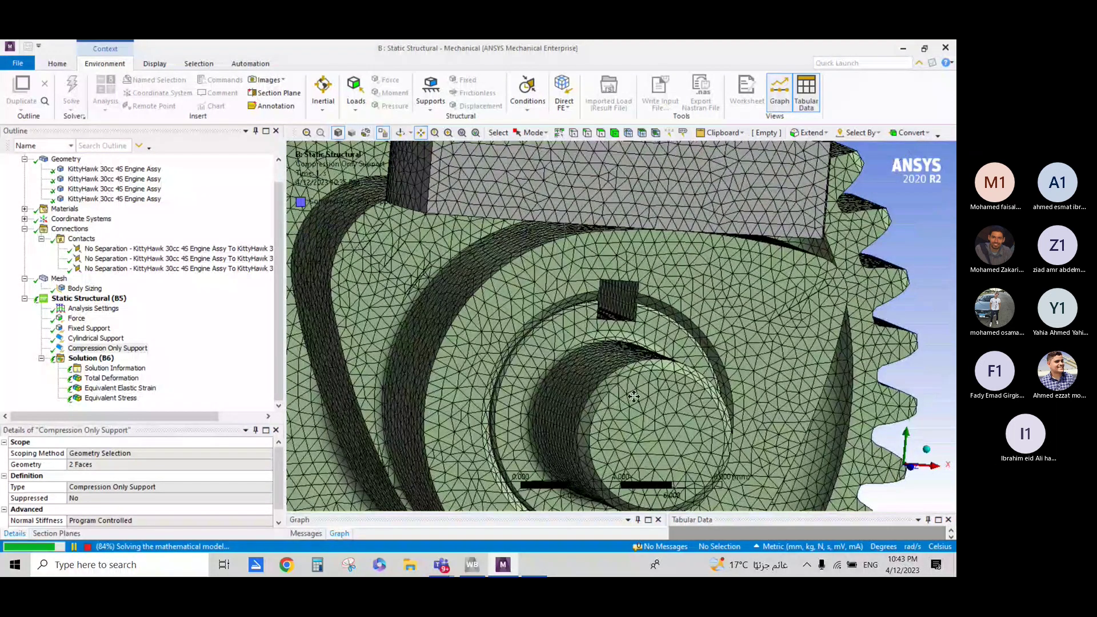
drag(540, 350, 714, 349)
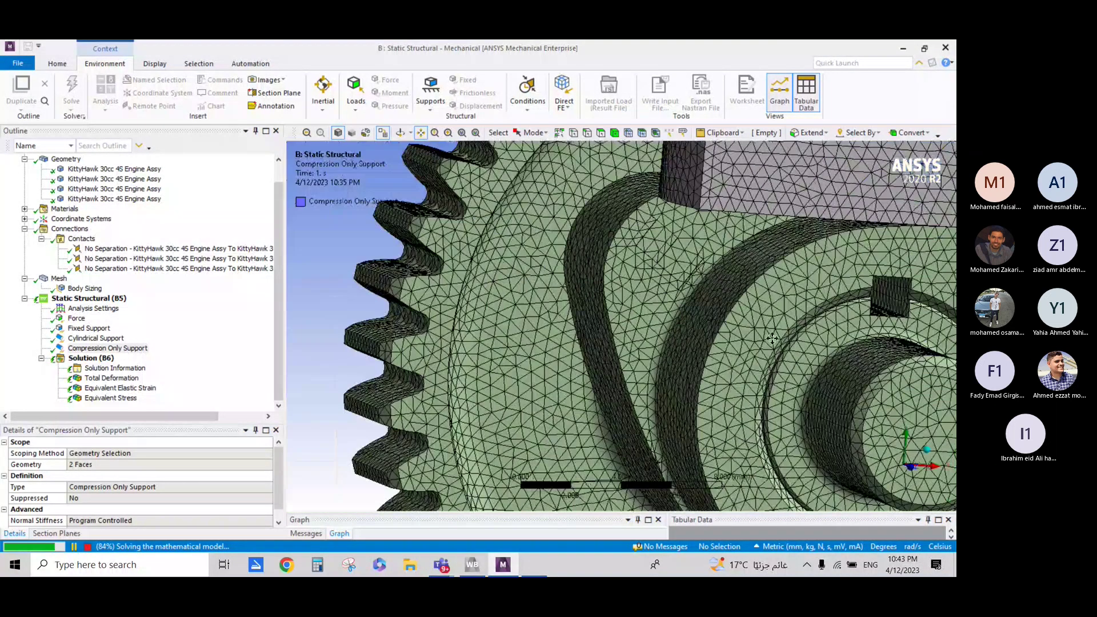
scroll(741, 347, up, 3)
scroll(721, 366, up, 2)
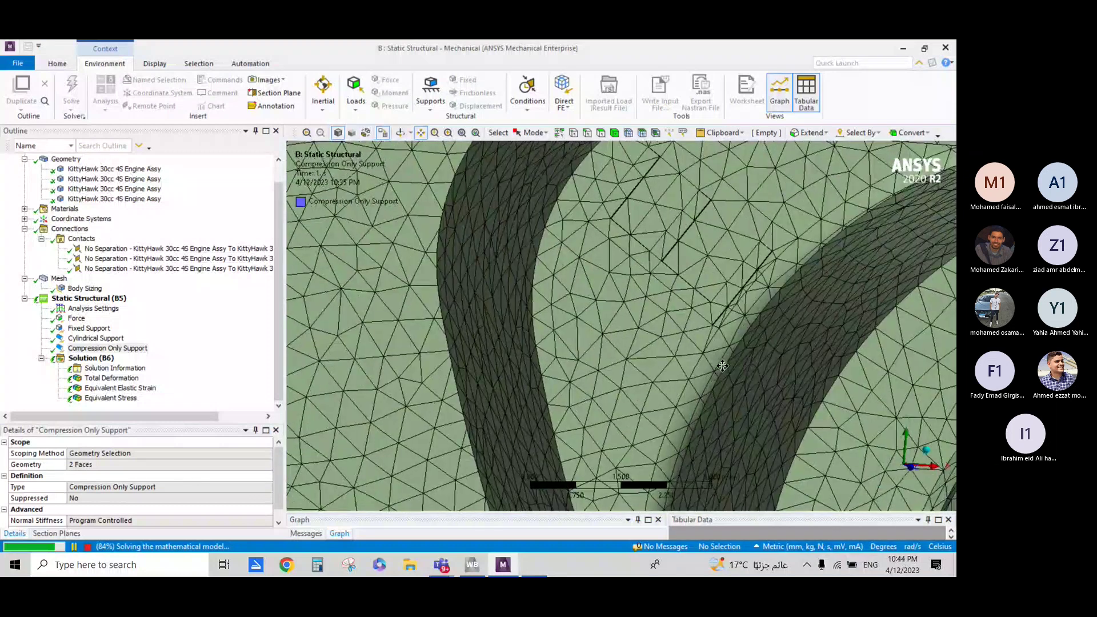
middle_drag(723, 366, 790, 336)
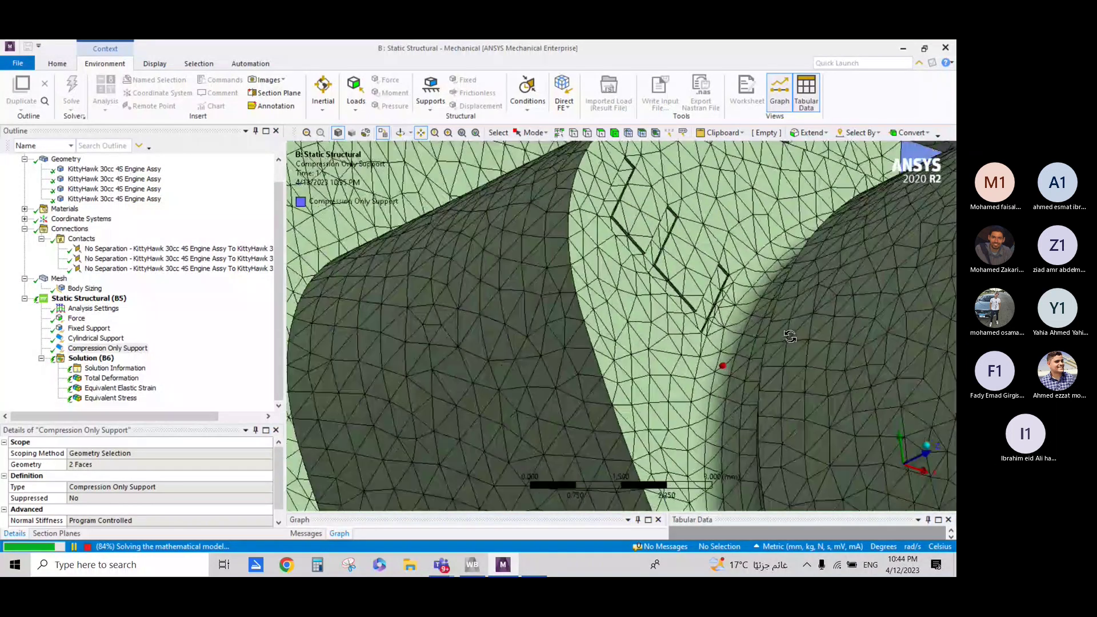
scroll(743, 343, up, 2)
scroll(714, 346, up, 2)
scroll(697, 346, up, 2)
scroll(685, 347, up, 2)
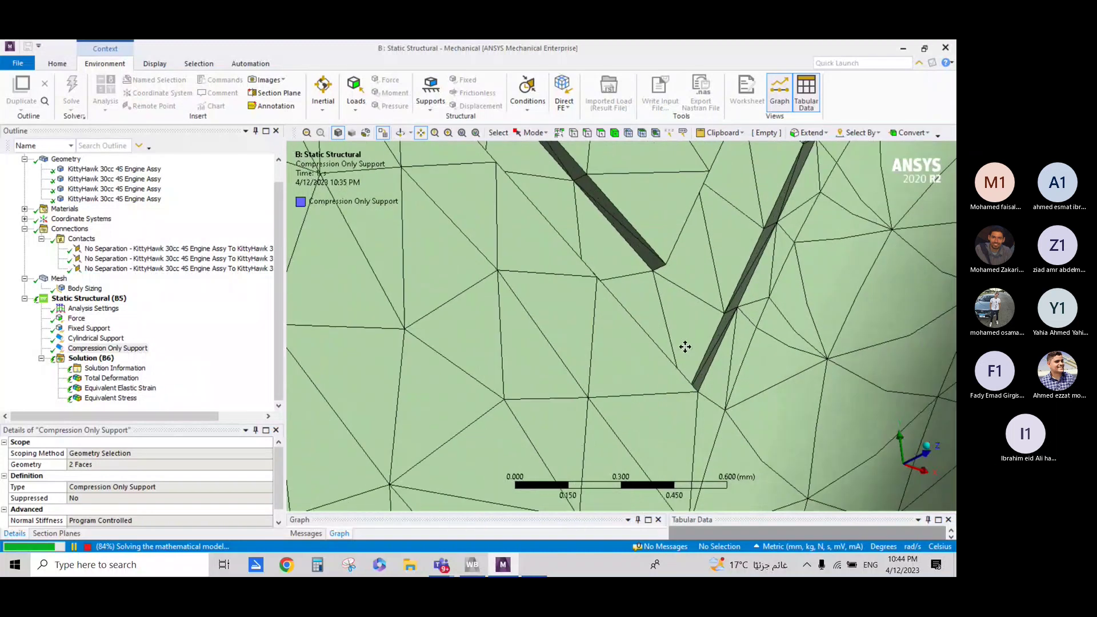
scroll(685, 347, down, 2)
scroll(685, 347, down, 2)
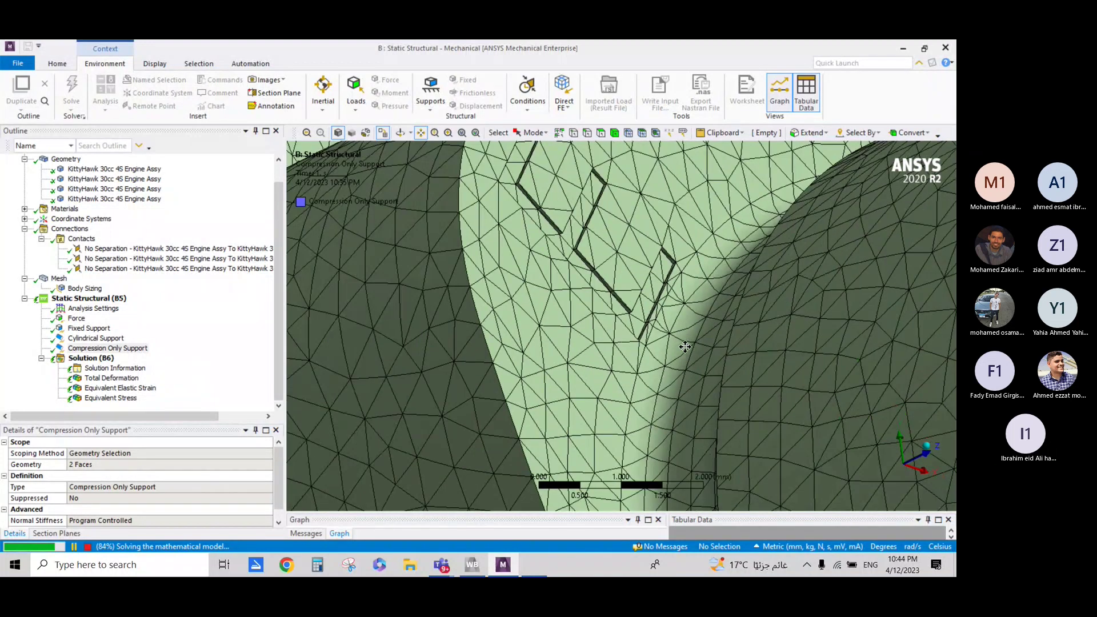
scroll(684, 346, down, 2)
scroll(685, 347, down, 3)
scroll(685, 347, down, 3)
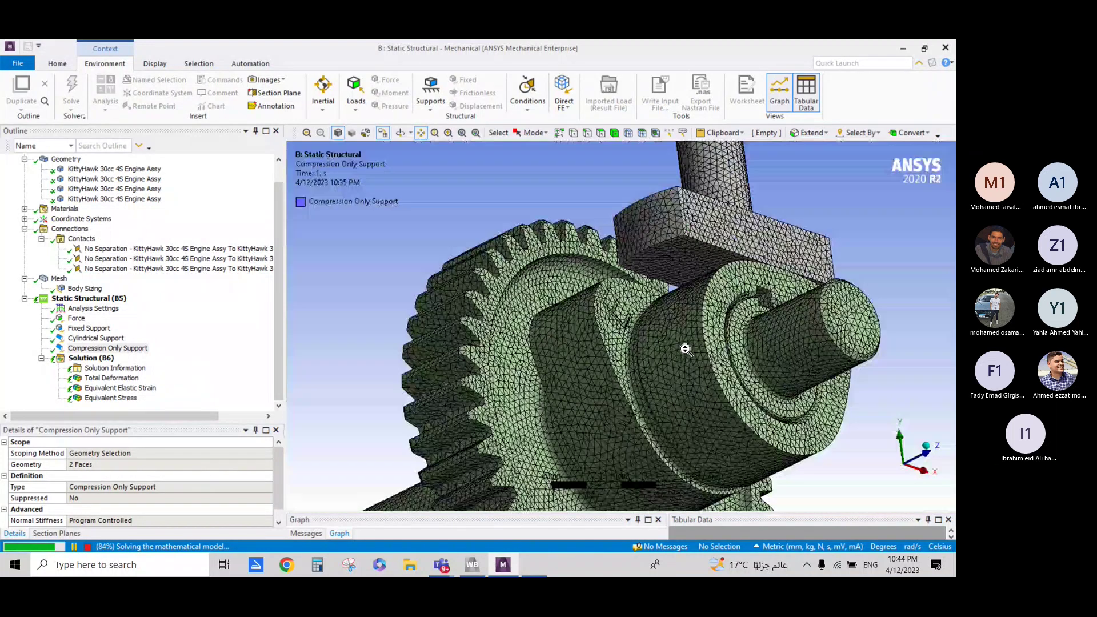
- Rotate to the gear's other side, check force convergence, then select Total Deformation
mouse_move(685, 347)
middle_down()
mouse_move(614, 398)
mouse_move(660, 368)
mouse_move(741, 364)
middle_up()
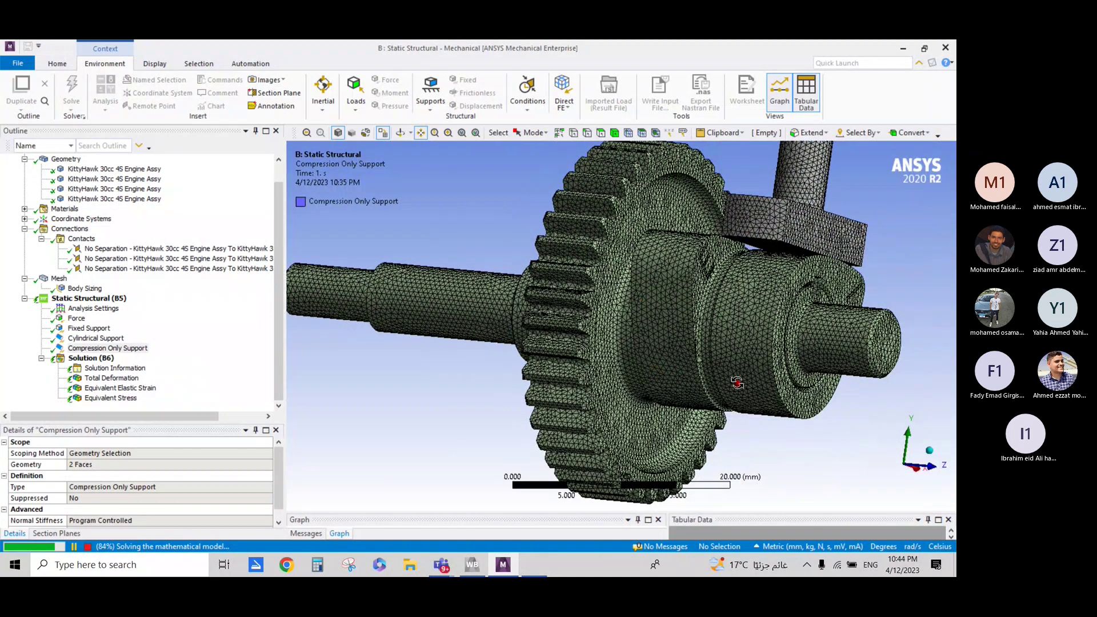
middle_drag(737, 382, 689, 351)
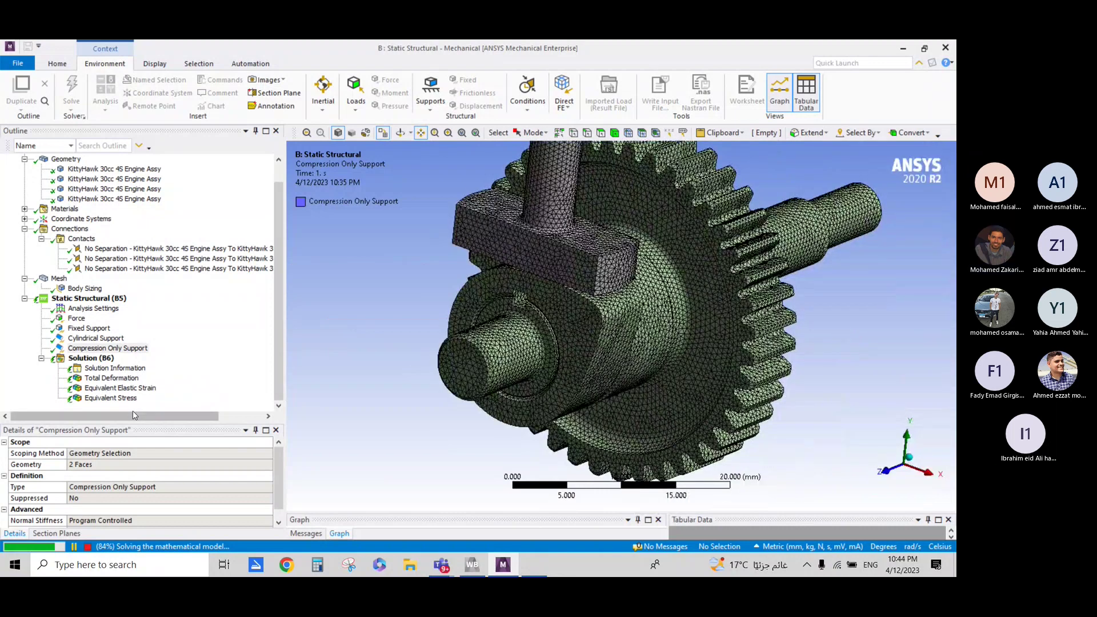
click(122, 369)
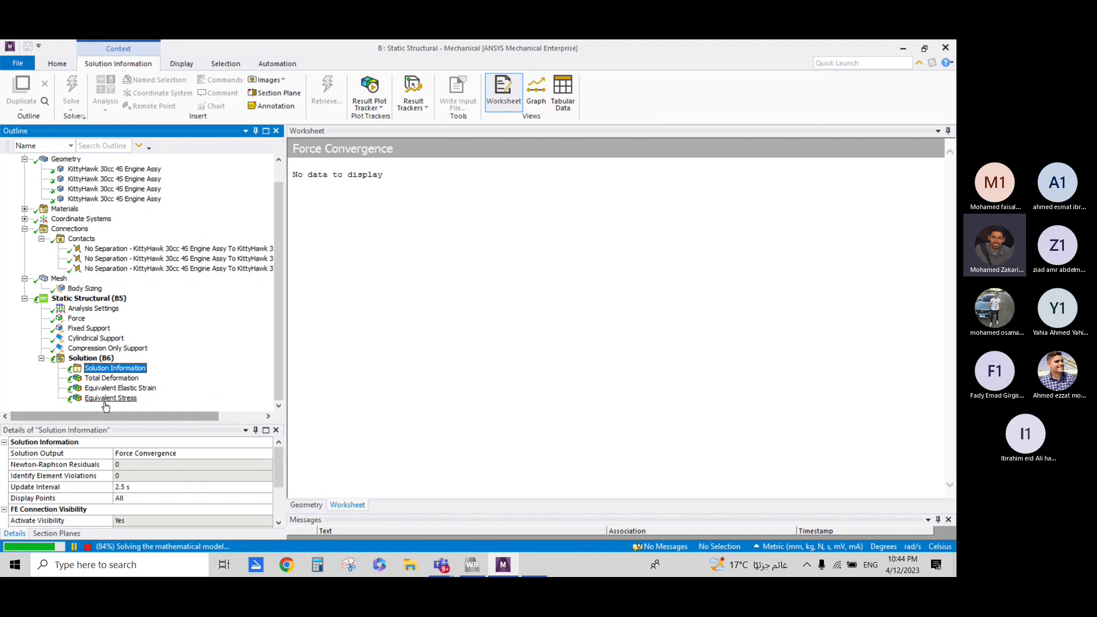
click(111, 378)
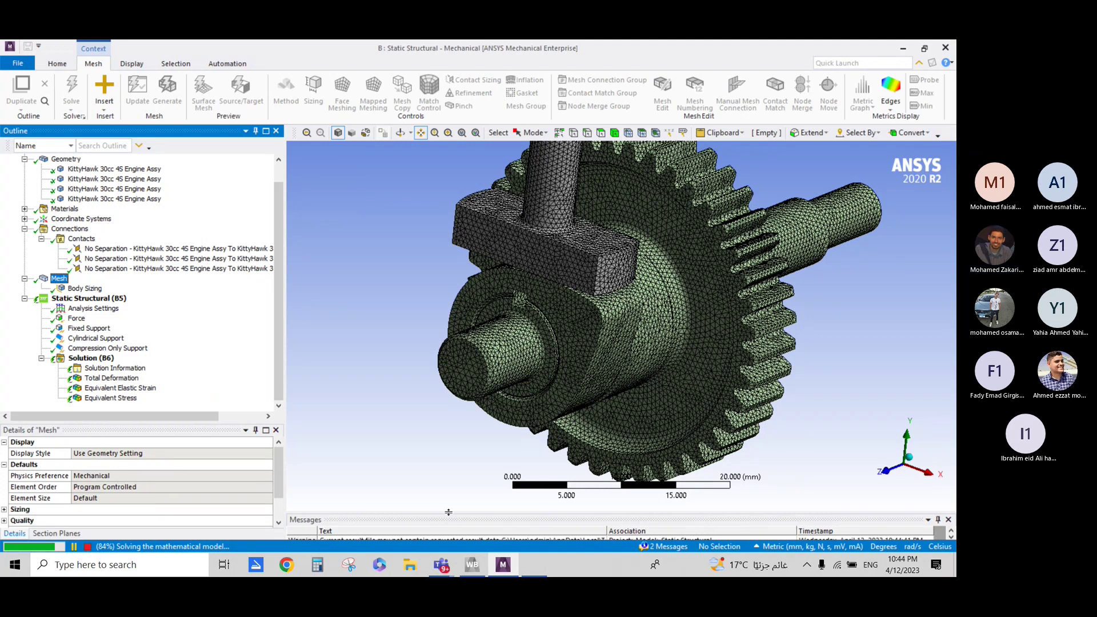
- Enlarge the Messages pane and move the Workbench result-file warning dialog aside
drag(448, 511, 469, 434)
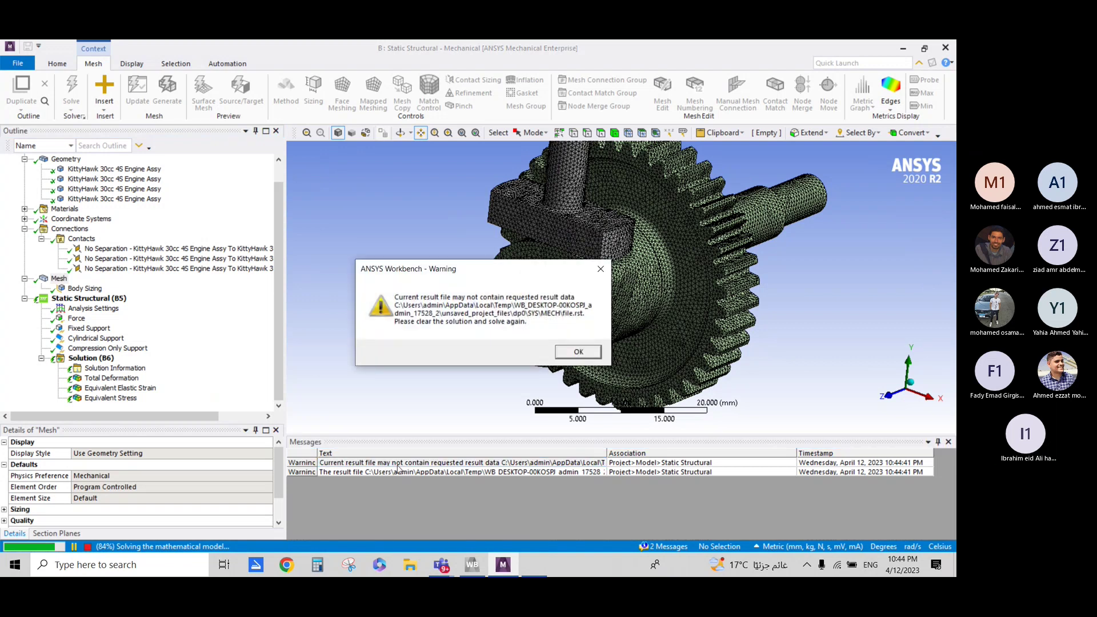
drag(472, 271, 484, 374)
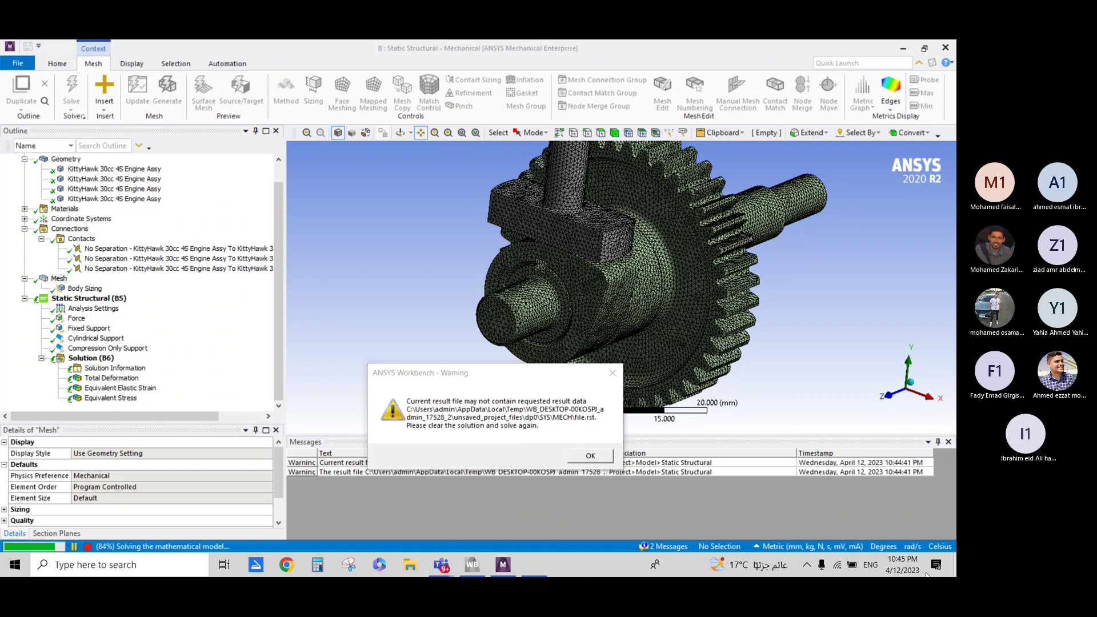
key(super+d)
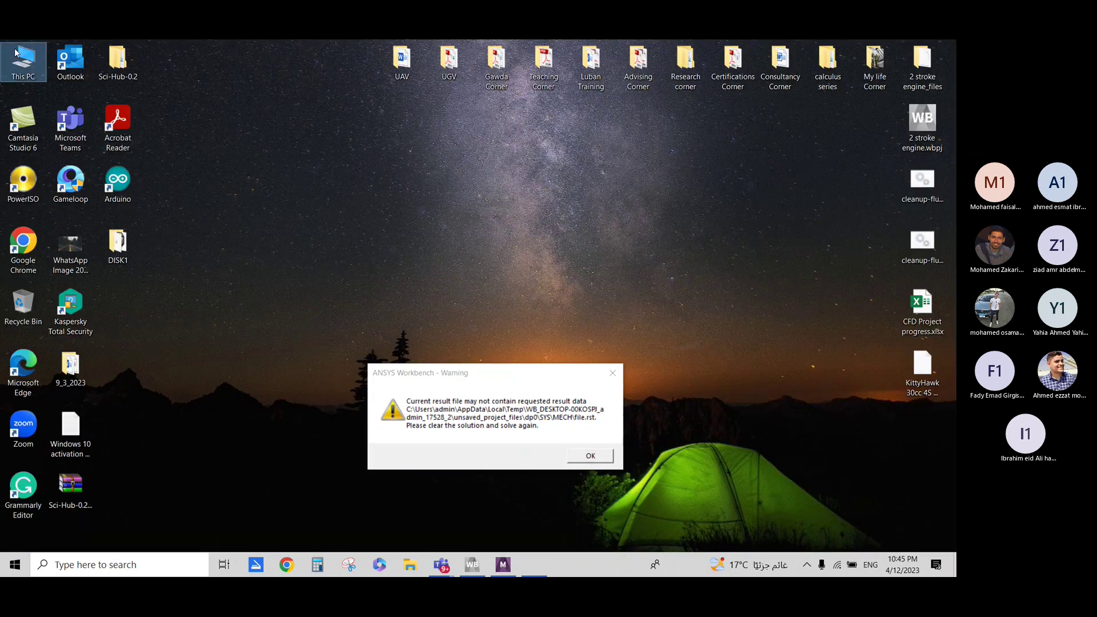
key(super+d)
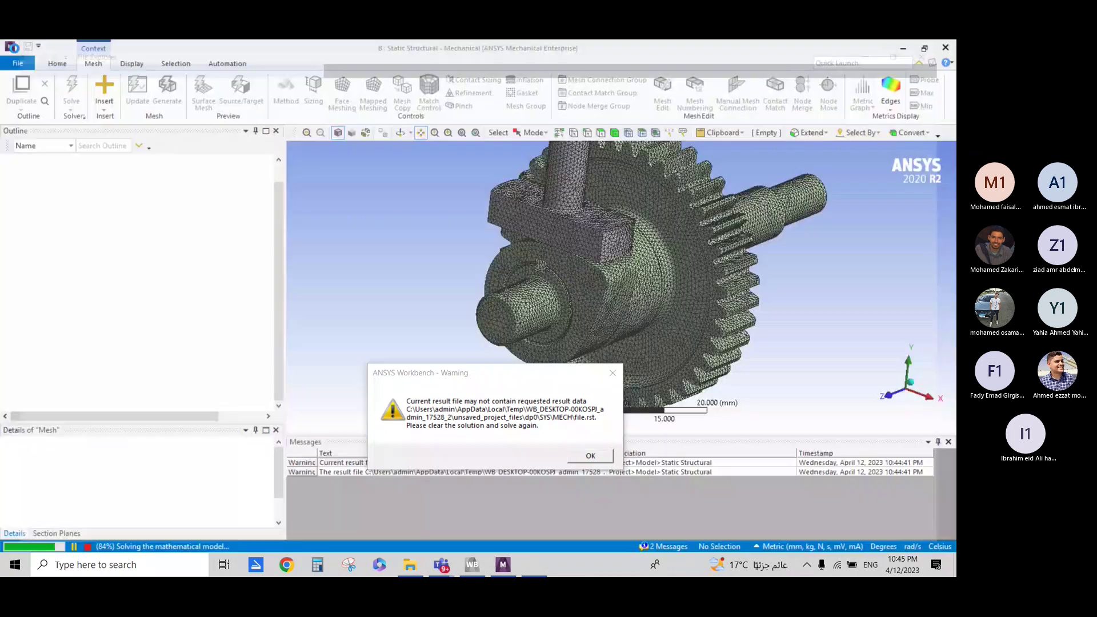
key(super+e)
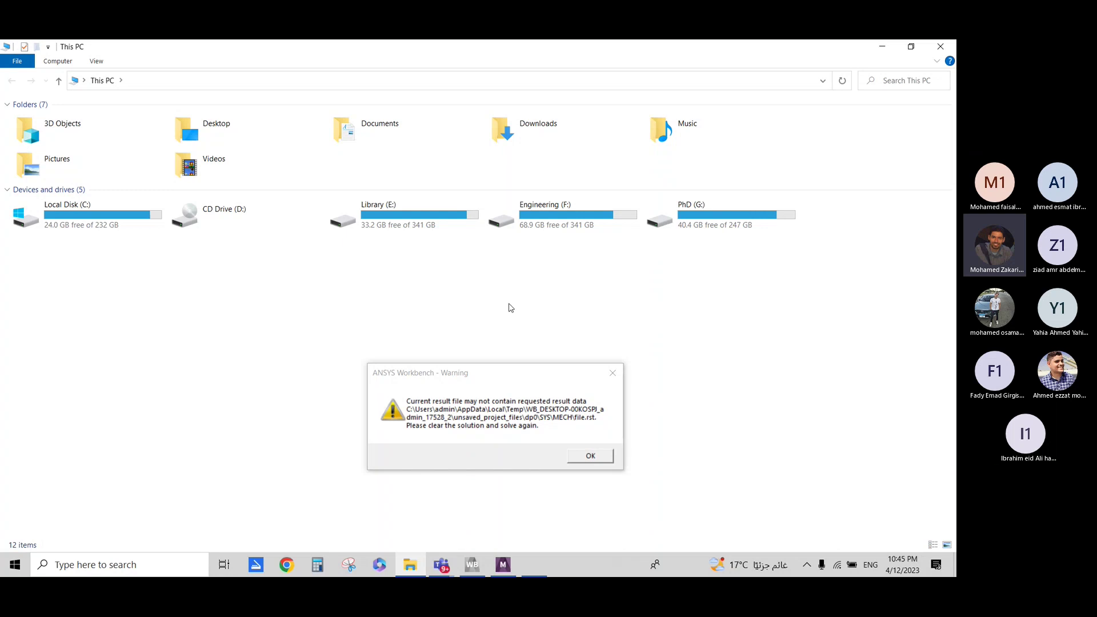
click(940, 46)
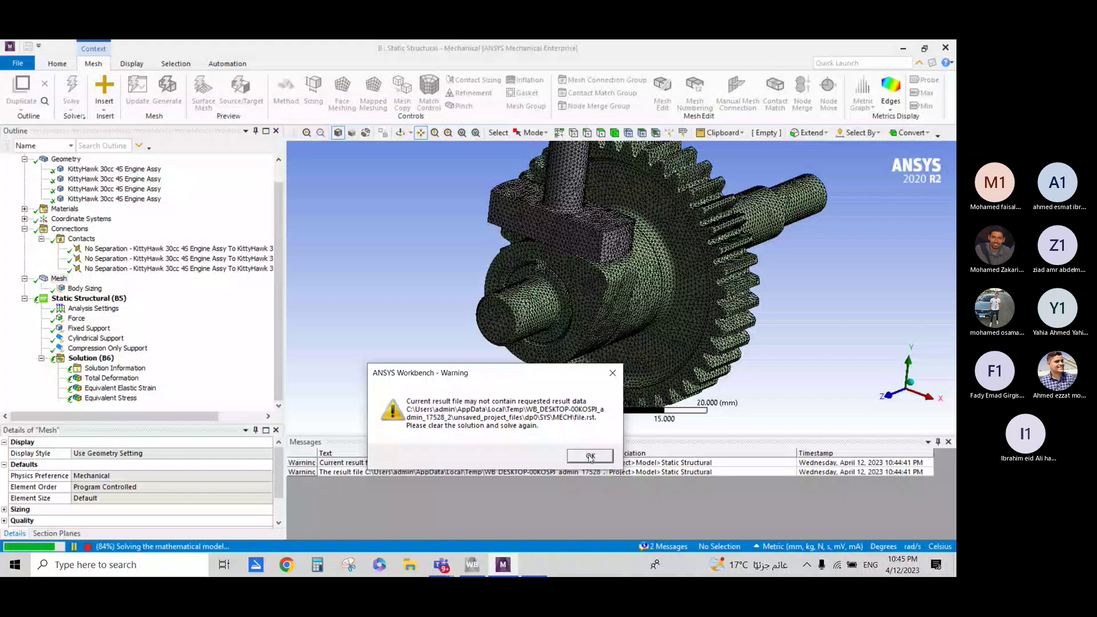
- Dismiss the result-file warning, orbit to the rod, and view the Force Convergence worksheet
click(590, 455)
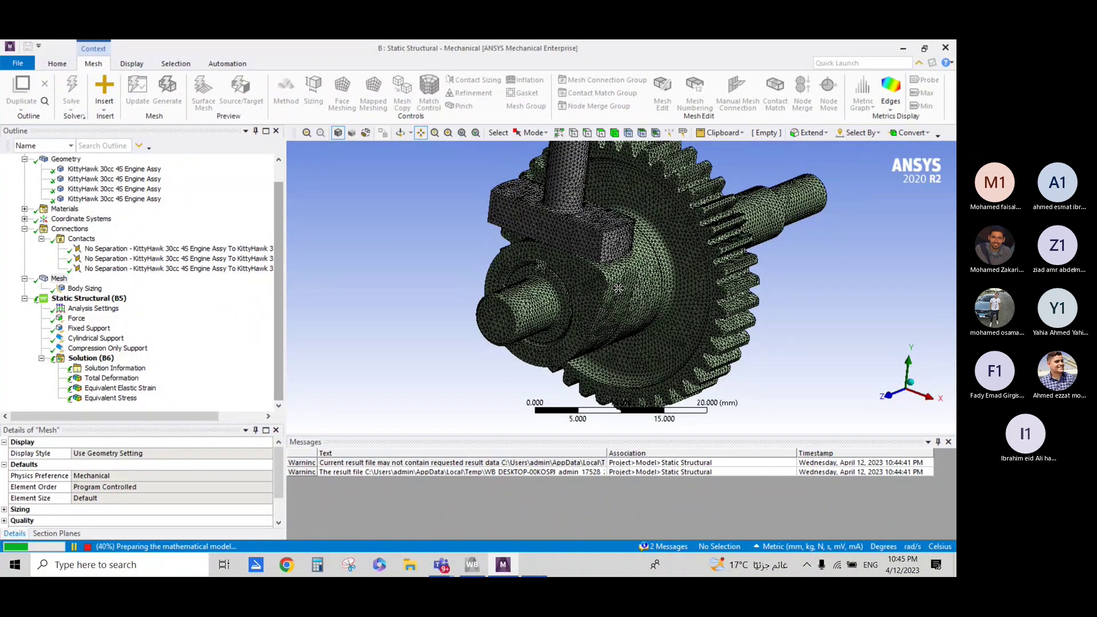
scroll(653, 281, down, 2)
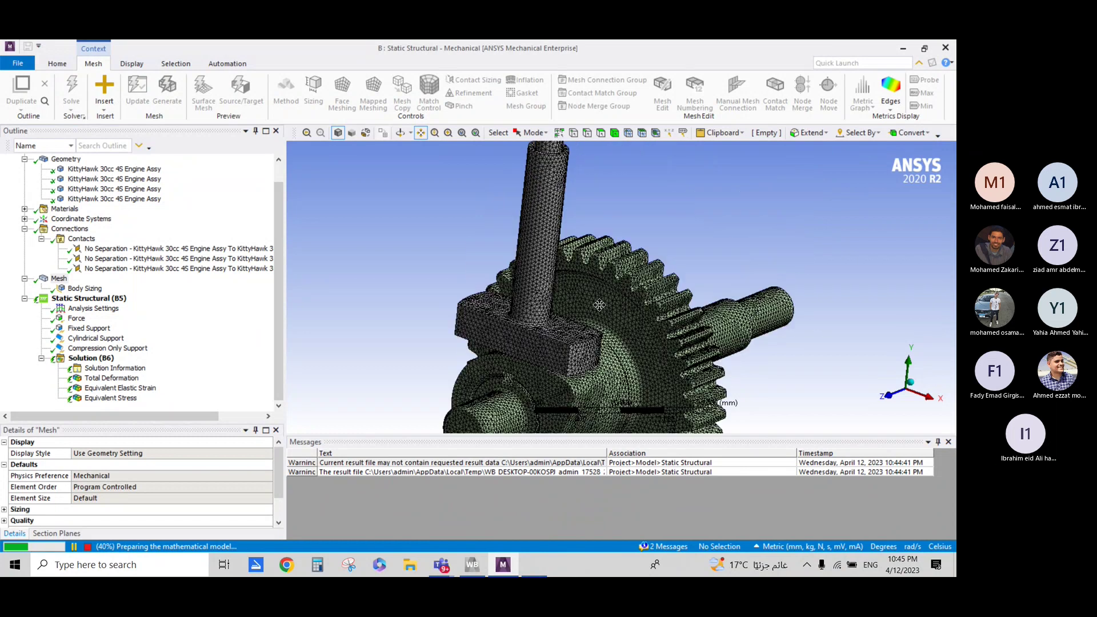
scroll(640, 274, down, 2)
scroll(616, 263, down, 2)
mouse_move(610, 259)
middle_down()
mouse_move(533, 274)
mouse_move(581, 308)
mouse_move(505, 324)
middle_up()
scroll(533, 273, up, 2)
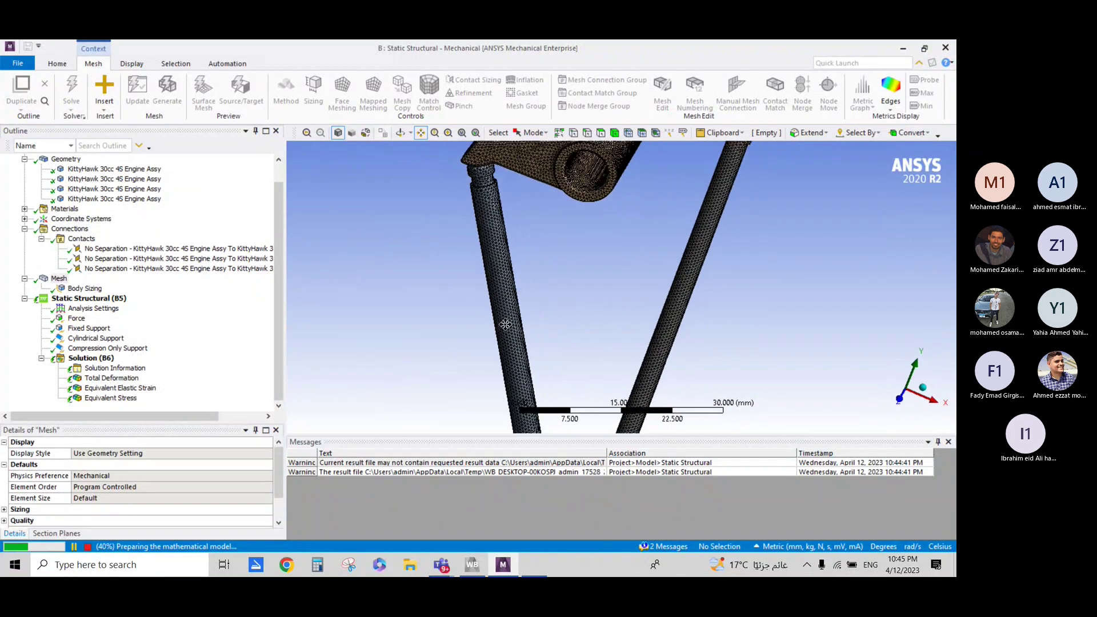
click(114, 369)
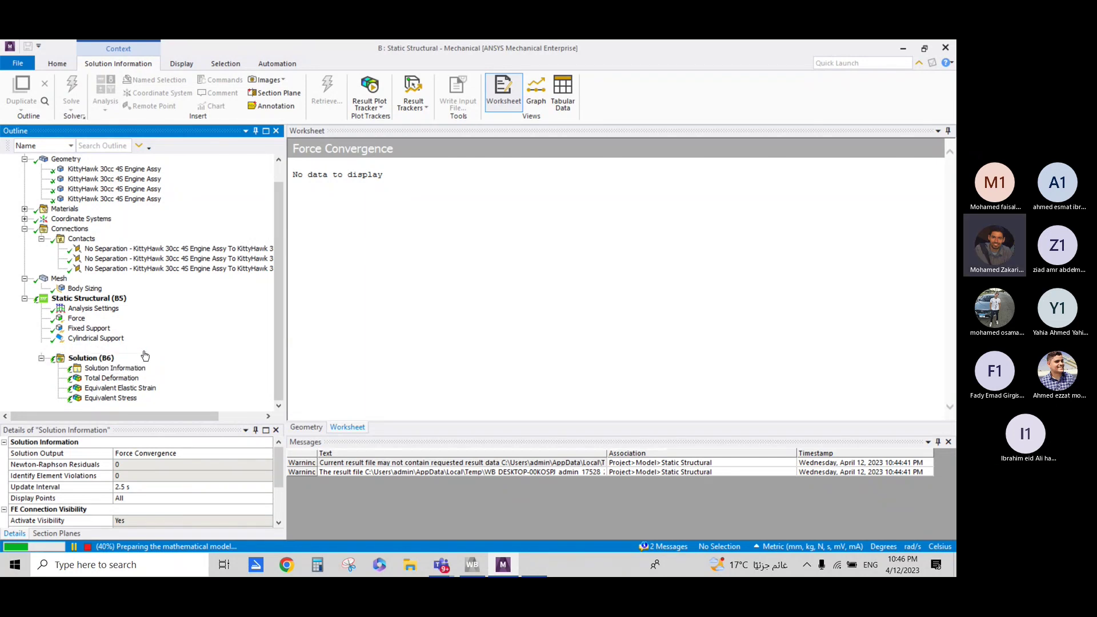
- Display the Cylindrical Support and orbit toward the valve, pushrod and gear side
click(144, 349)
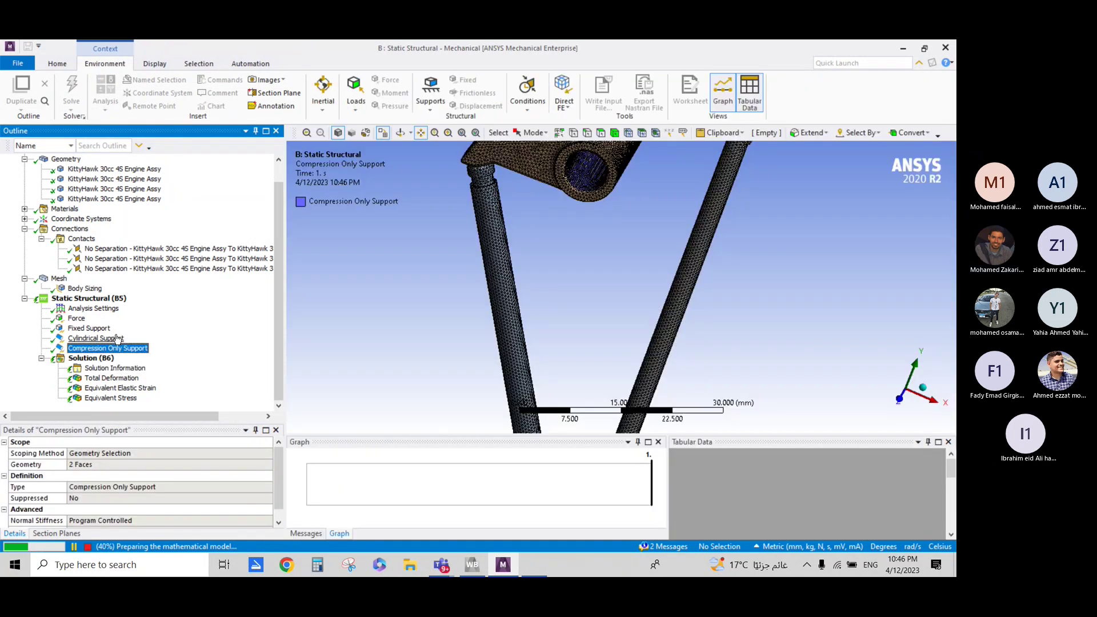
click(116, 338)
scroll(343, 325, down, 2)
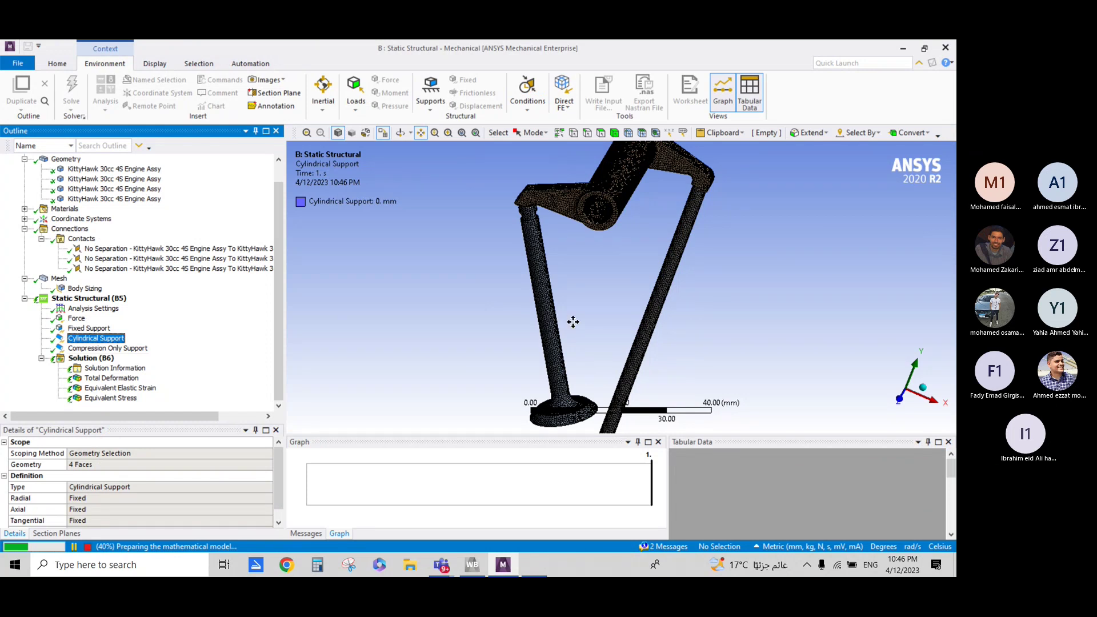
mouse_move(573, 319)
mouse_down()
mouse_move(552, 266)
mouse_move(543, 276)
mouse_move(619, 267)
mouse_up()
scroll(571, 314, up, 1)
mouse_move(571, 313)
middle_down()
mouse_move(744, 279)
mouse_move(684, 303)
middle_up()
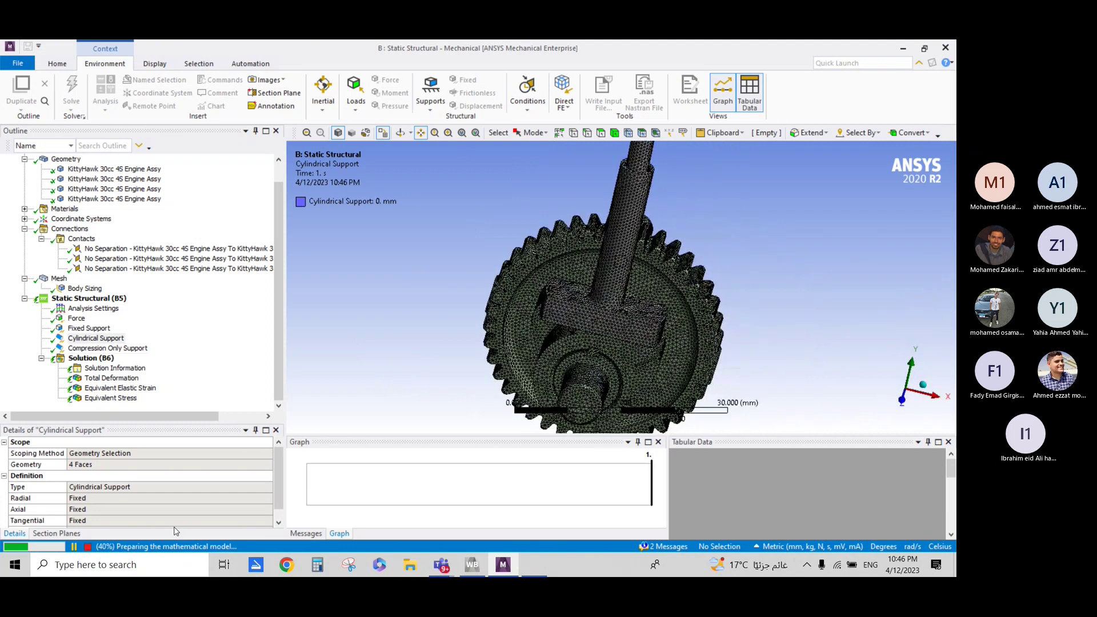
- Check solve progress and cycle through Total Deformation, Equivalent Strain and Equivalent Stress
click(114, 368)
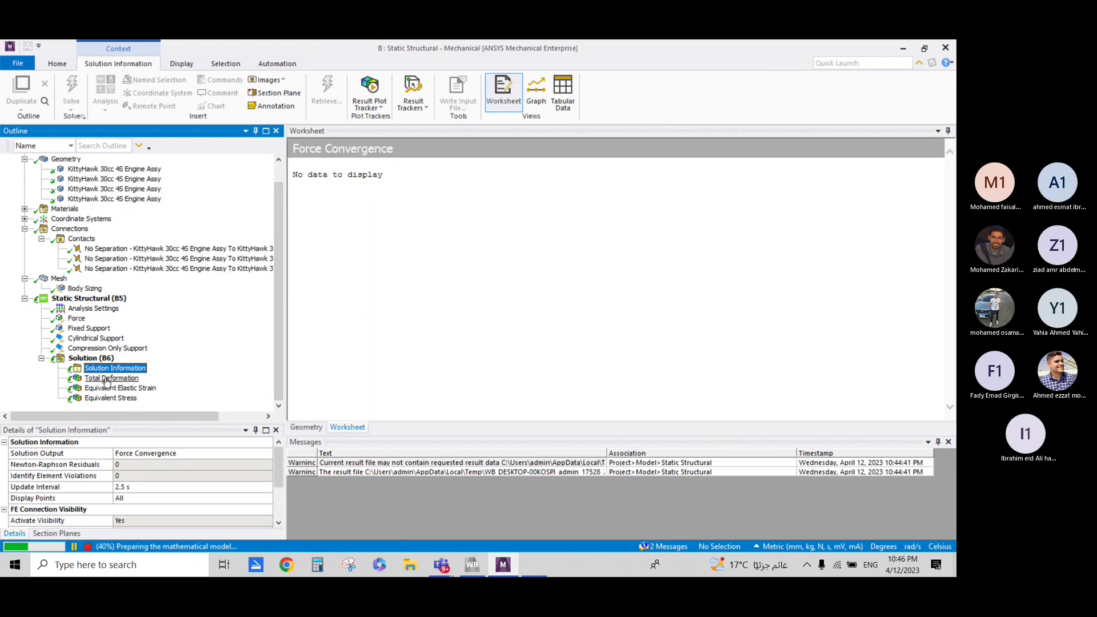
click(106, 379)
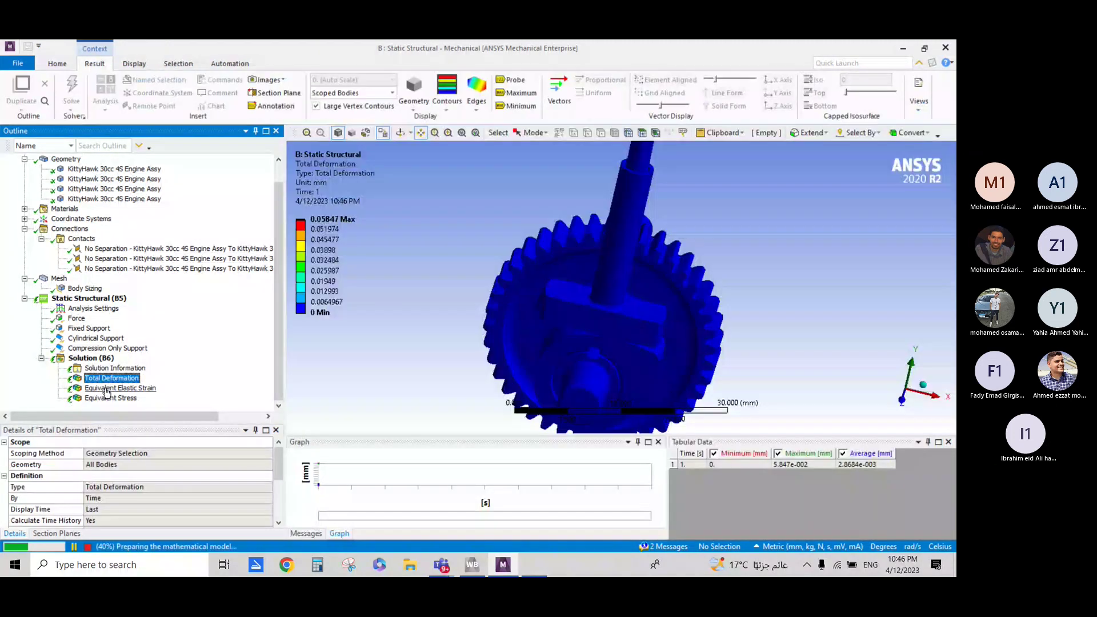
click(106, 388)
click(106, 400)
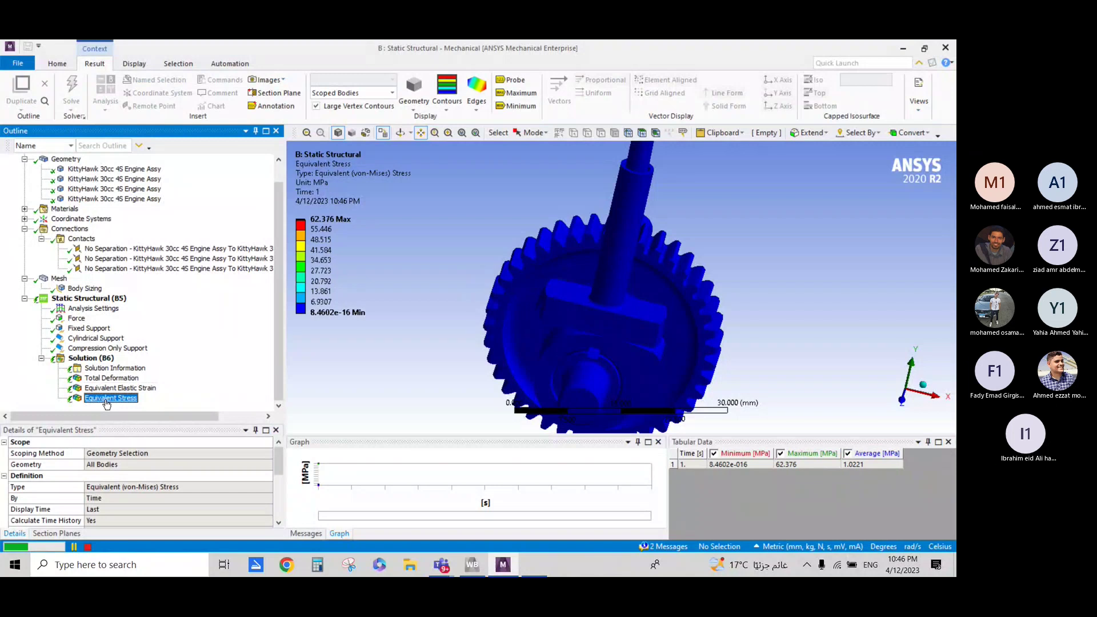
click(109, 378)
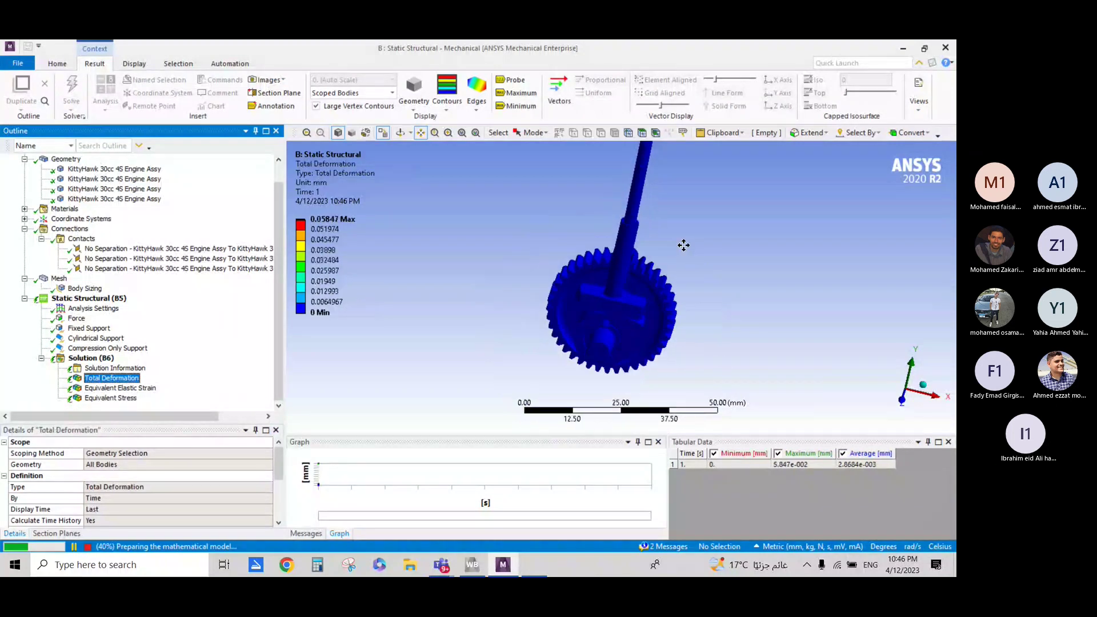
- Orbit to the valve stem and review Equivalent Elastic Strain (max 0.00031305 mm/mm) and Equivalent Stress
mouse_move(619, 350)
middle_down()
mouse_move(531, 327)
mouse_move(732, 326)
mouse_move(630, 397)
mouse_move(634, 408)
middle_up()
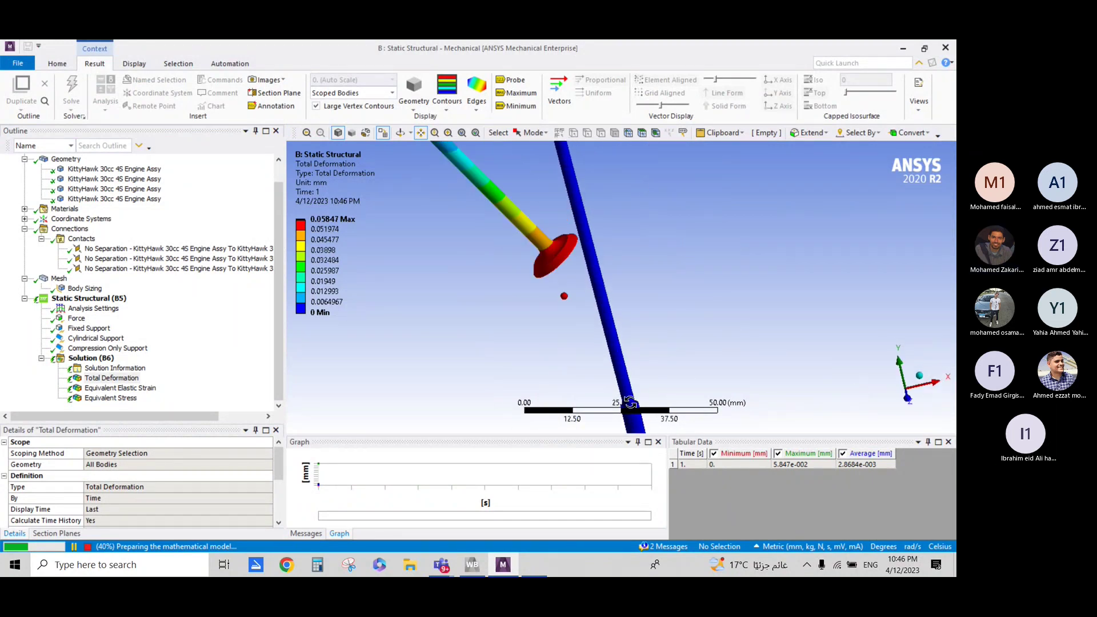
scroll(634, 409, down, 3)
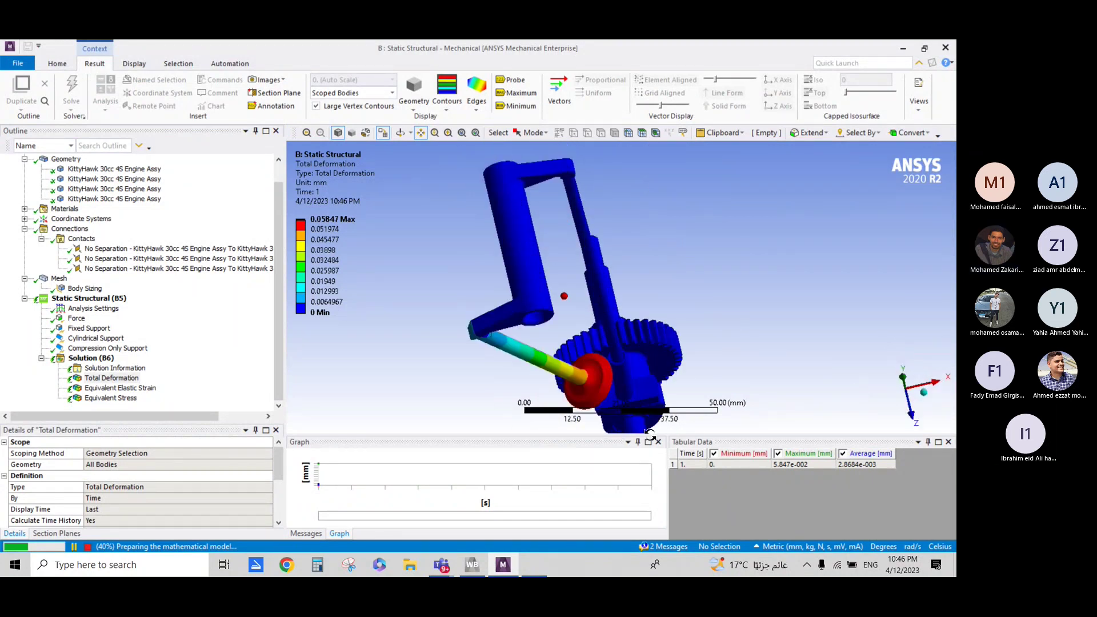
click(340, 533)
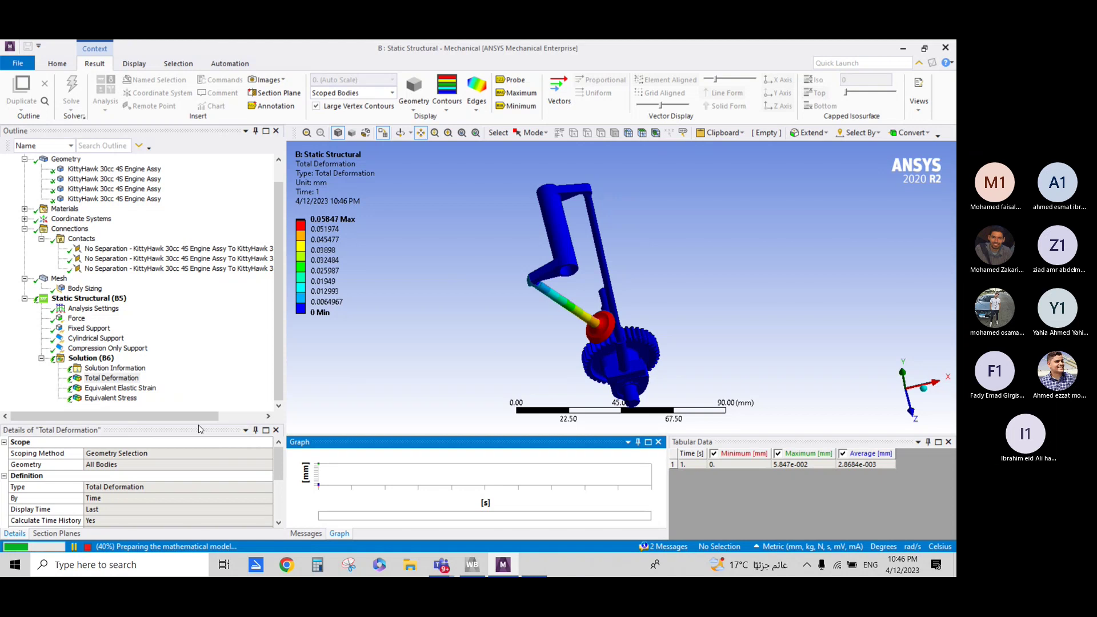
click(120, 388)
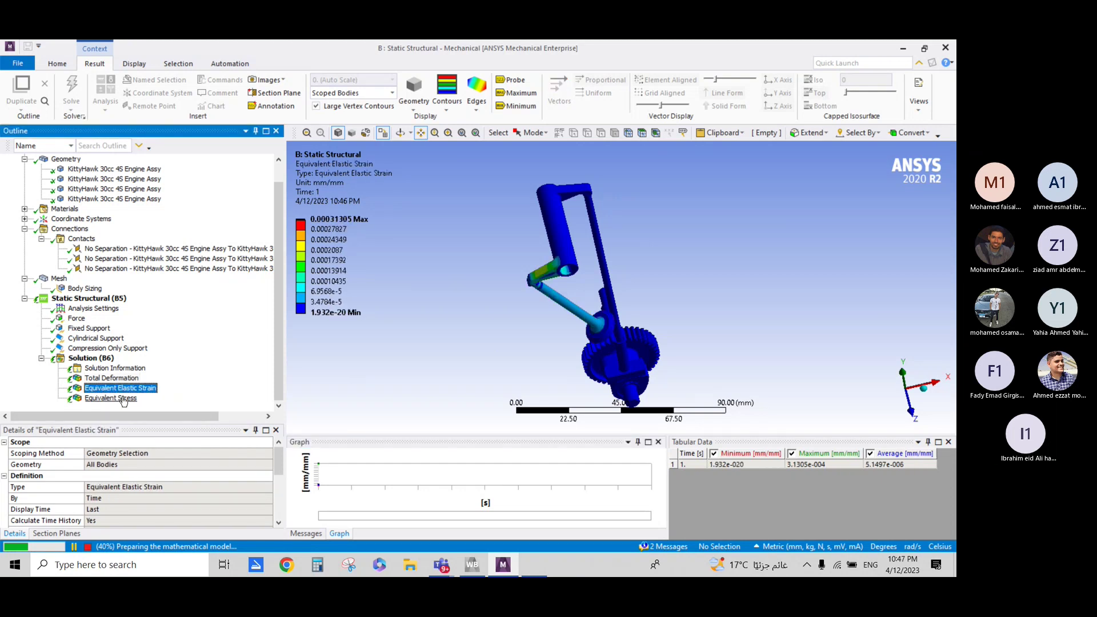
click(123, 398)
- Orbit and pan the Equivalent Stress plot (max 62.376 MPa) around the assembly
mouse_move(446, 386)
mouse_down()
mouse_move(656, 318)
mouse_move(747, 327)
mouse_move(888, 309)
mouse_up()
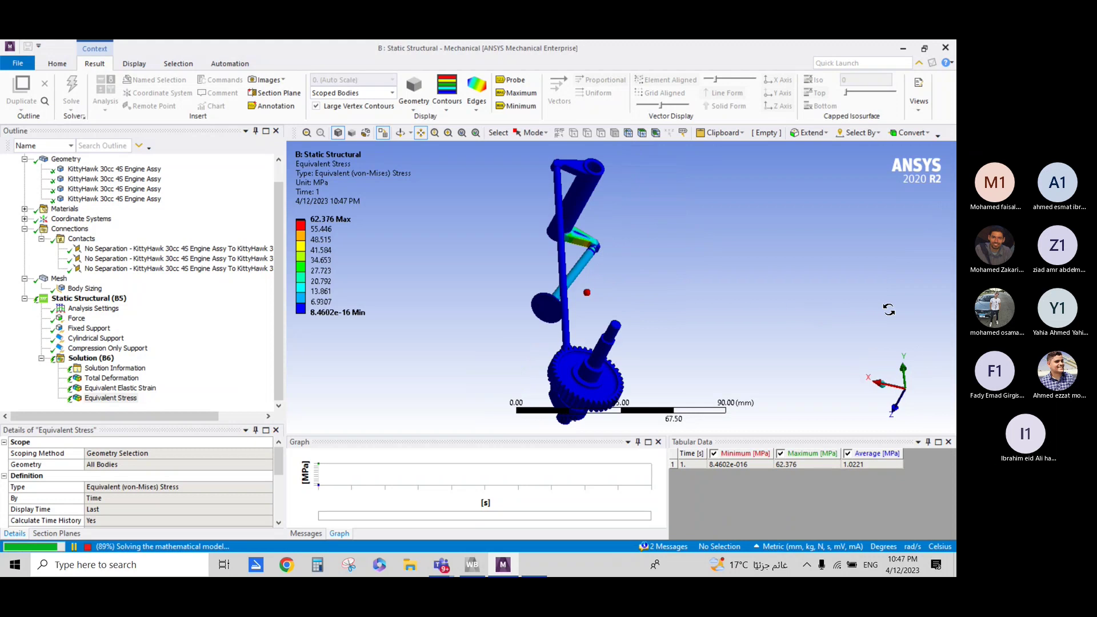
mouse_move(889, 309)
mouse_down()
mouse_move(546, 323)
mouse_move(631, 318)
mouse_move(651, 329)
mouse_move(522, 364)
mouse_up()
mouse_move(583, 262)
mouse_down()
mouse_move(507, 369)
mouse_move(543, 368)
mouse_move(333, 390)
mouse_move(274, 425)
mouse_up()
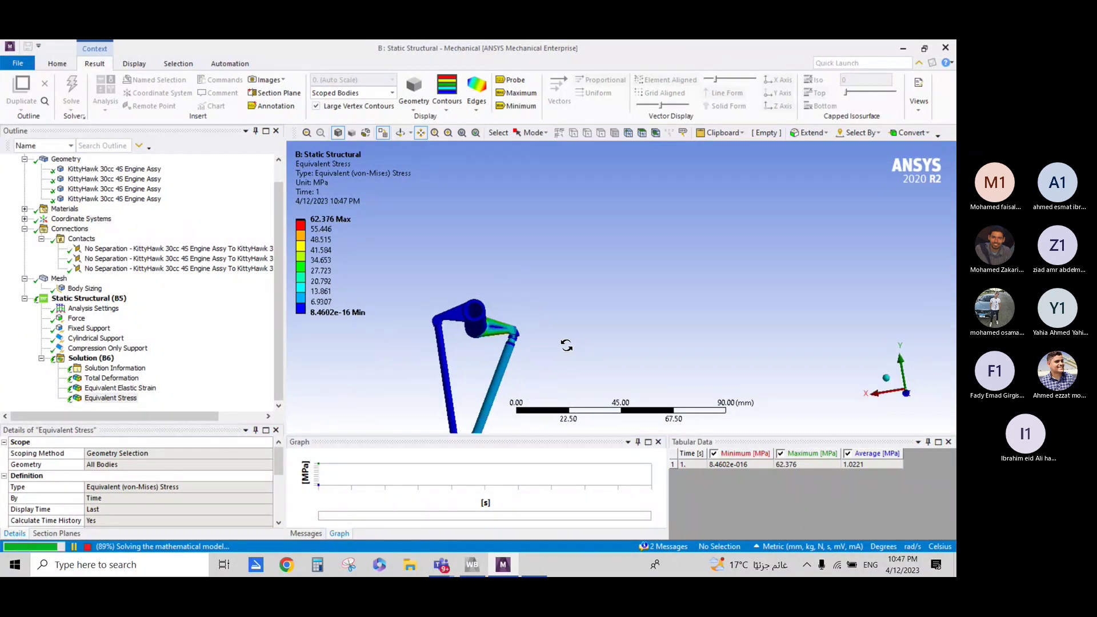
drag(448, 393, 482, 284)
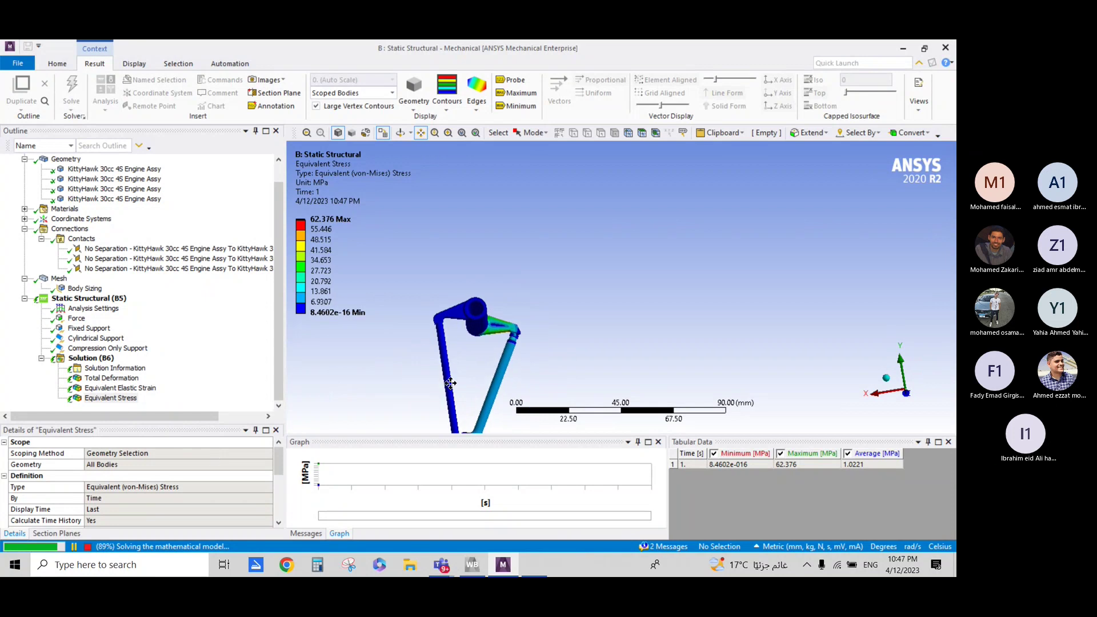
mouse_move(471, 312)
middle_down()
mouse_move(530, 321)
mouse_move(418, 370)
mouse_move(822, 305)
mouse_move(502, 329)
middle_up()
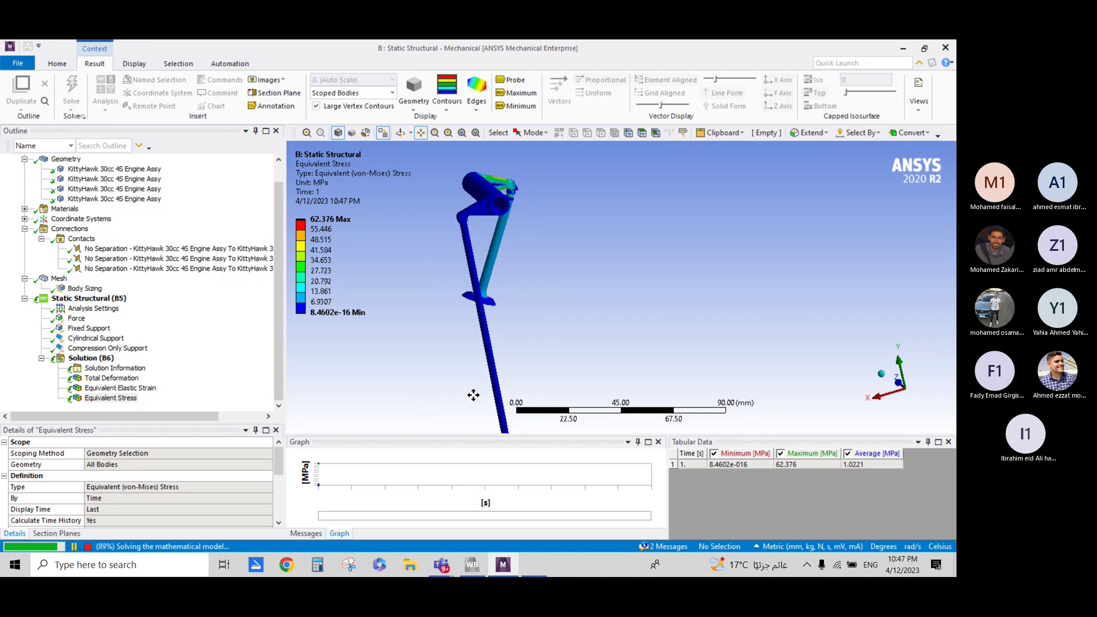
- Zoom out, reposition the model, and show the Cylindrical Support on its four faces
scroll(490, 385, down, 2)
scroll(490, 384, down, 2)
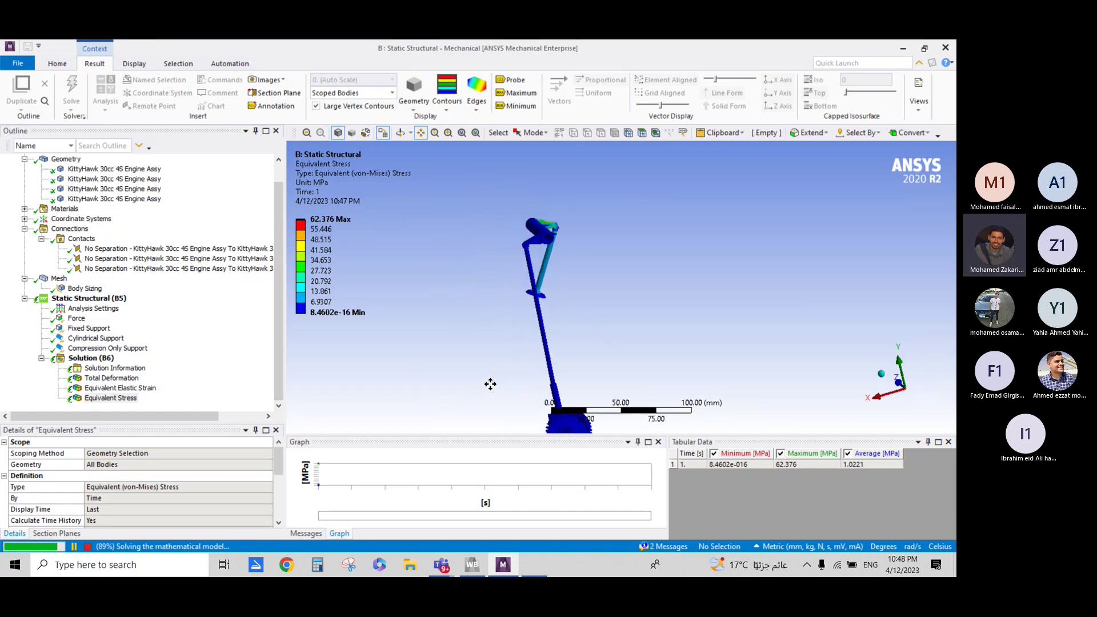
scroll(504, 375, down, 1)
scroll(490, 336, down, 1)
mouse_move(490, 336)
middle_down()
mouse_move(448, 331)
mouse_move(462, 399)
middle_up()
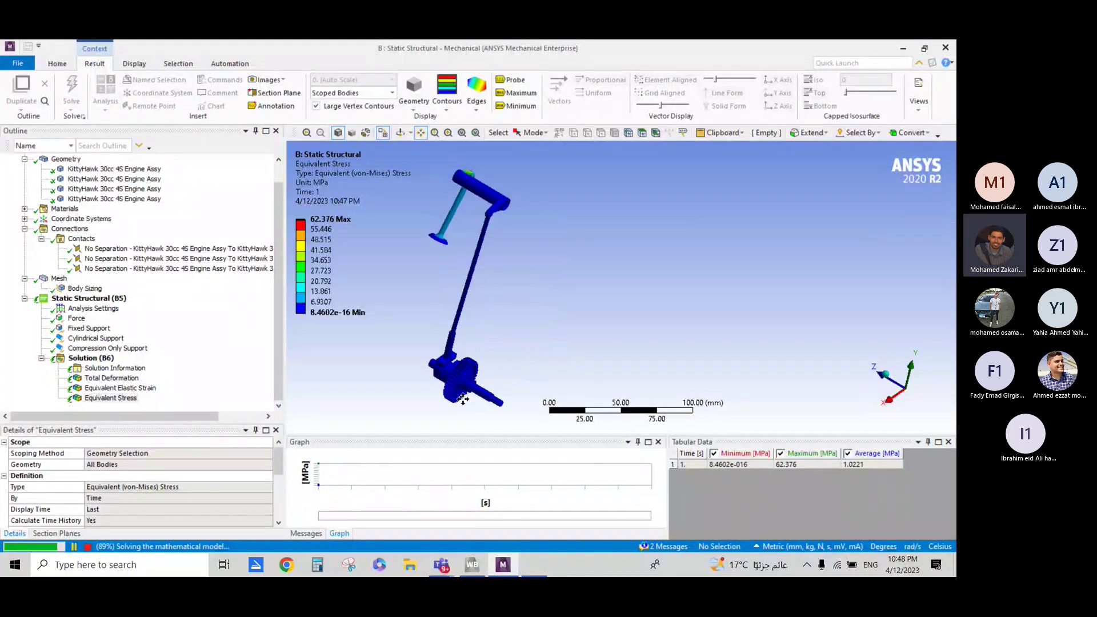
drag(380, 337, 414, 349)
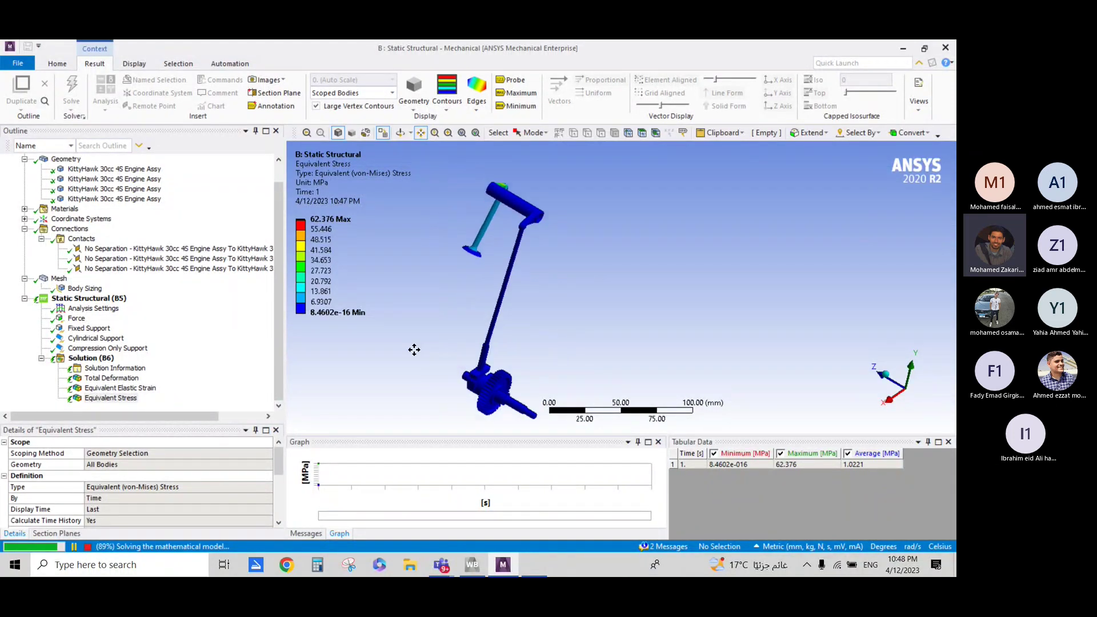
click(95, 338)
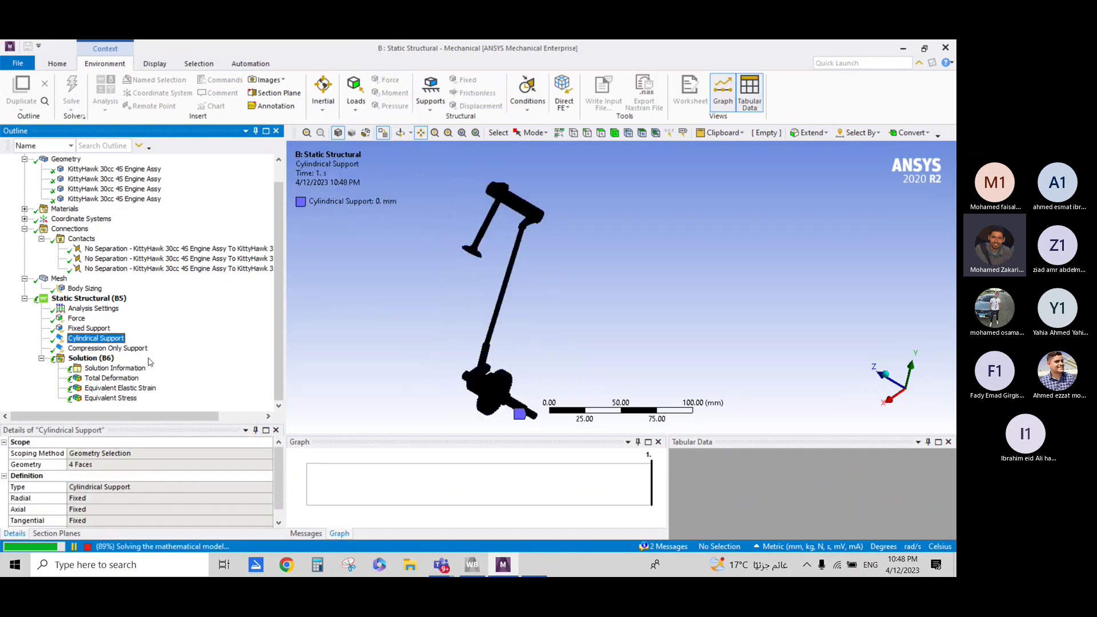
- Review the Fixed Support and the Mesh settings on the model
click(88, 330)
middle_drag(585, 314, 431, 294)
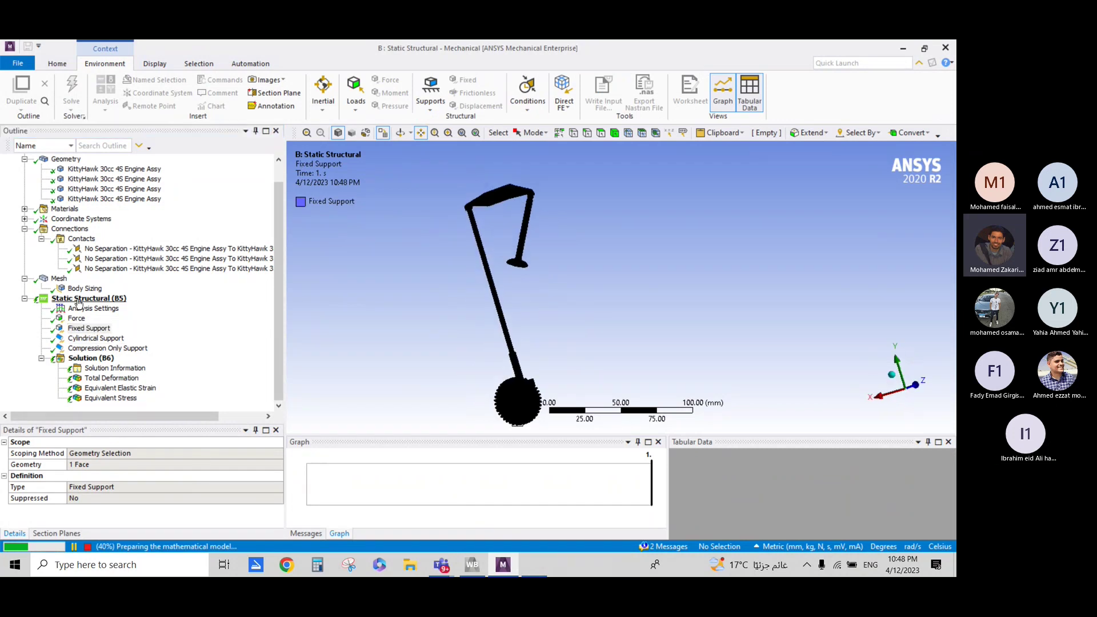
click(59, 280)
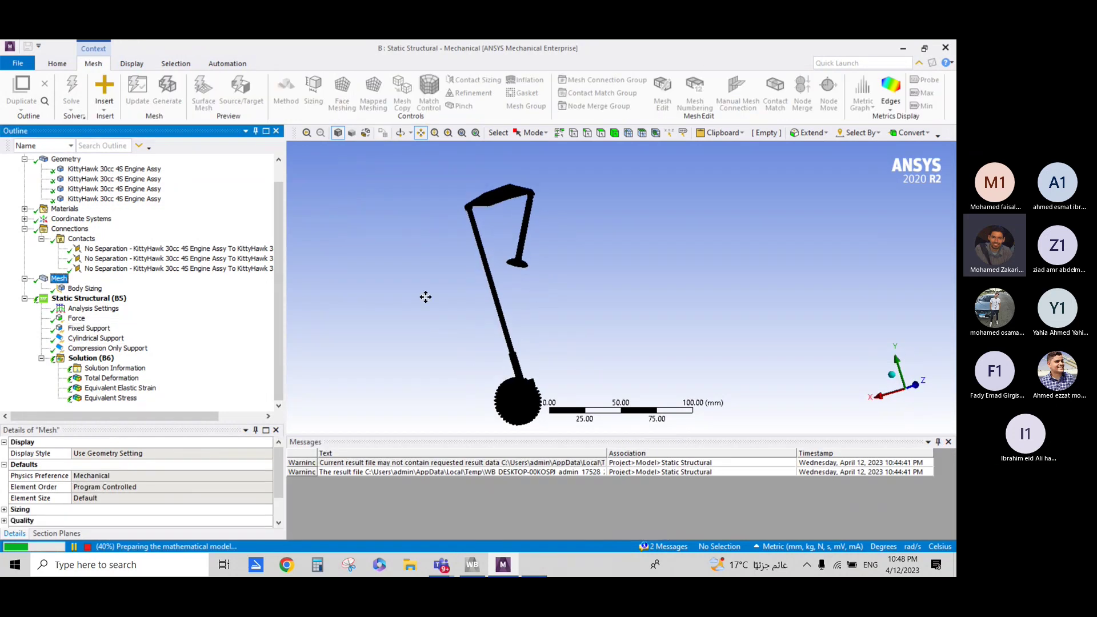
- Show Total Deformation (0.05847 mm max) and orbit around the rocker arm
click(114, 379)
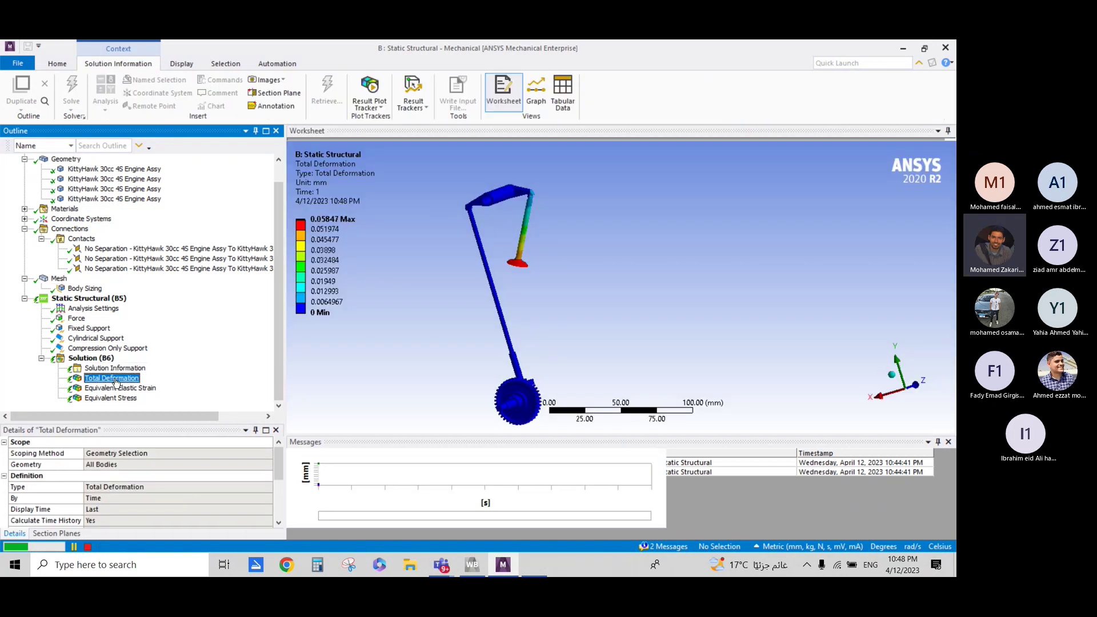
scroll(564, 310, up, 3)
scroll(592, 384, down, 2)
scroll(523, 324, up, 2)
middle_drag(523, 324, 555, 329)
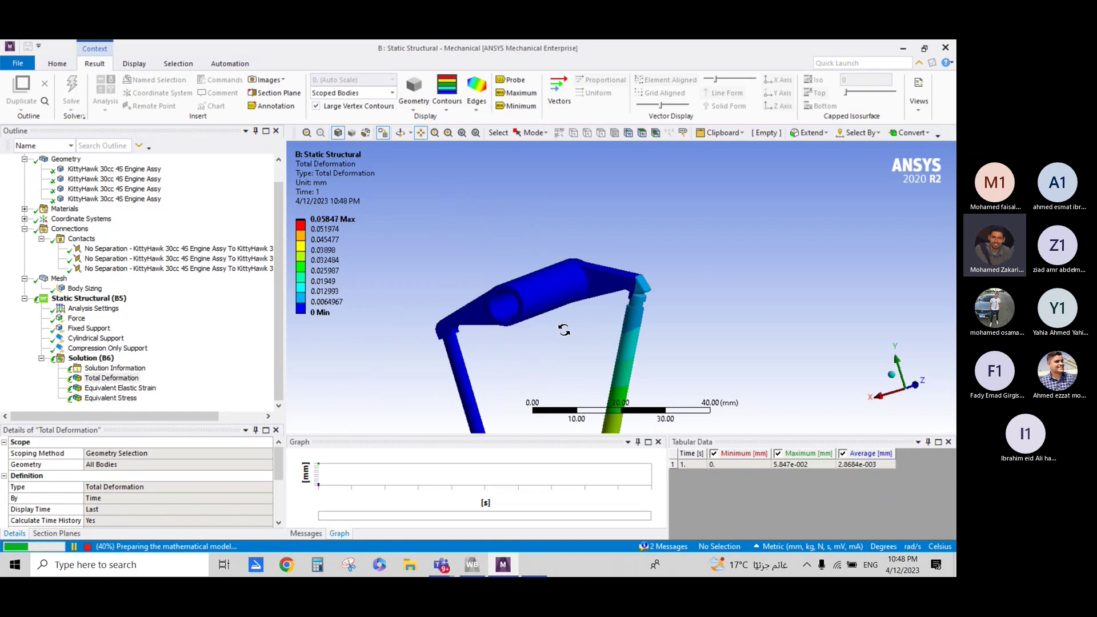
scroll(555, 330, up, 2)
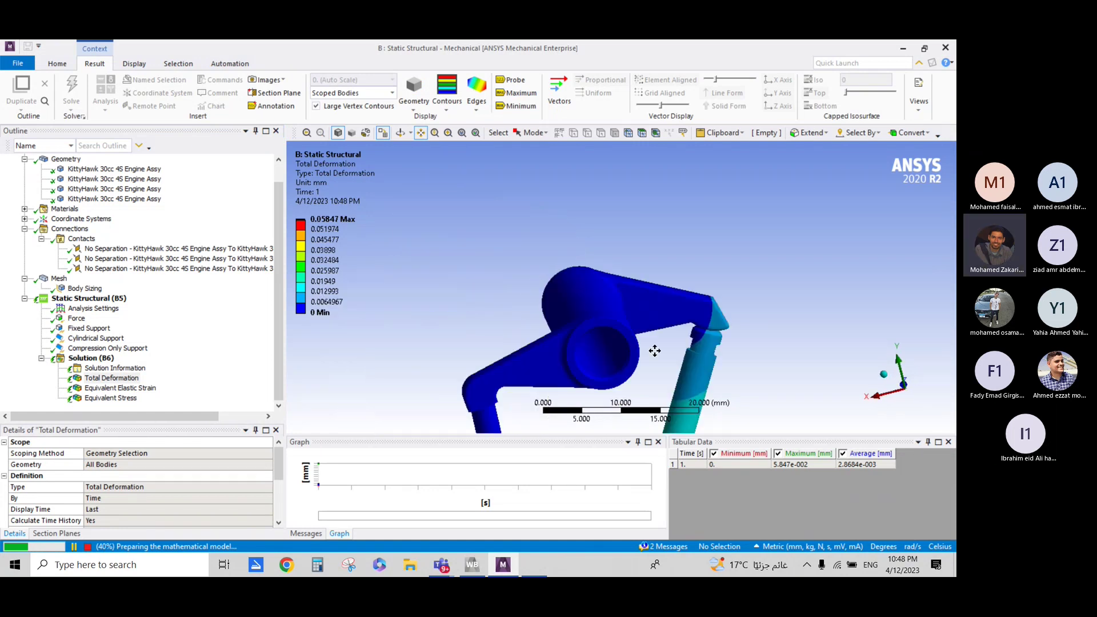
scroll(652, 348, up, 2)
middle_drag(651, 348, 580, 363)
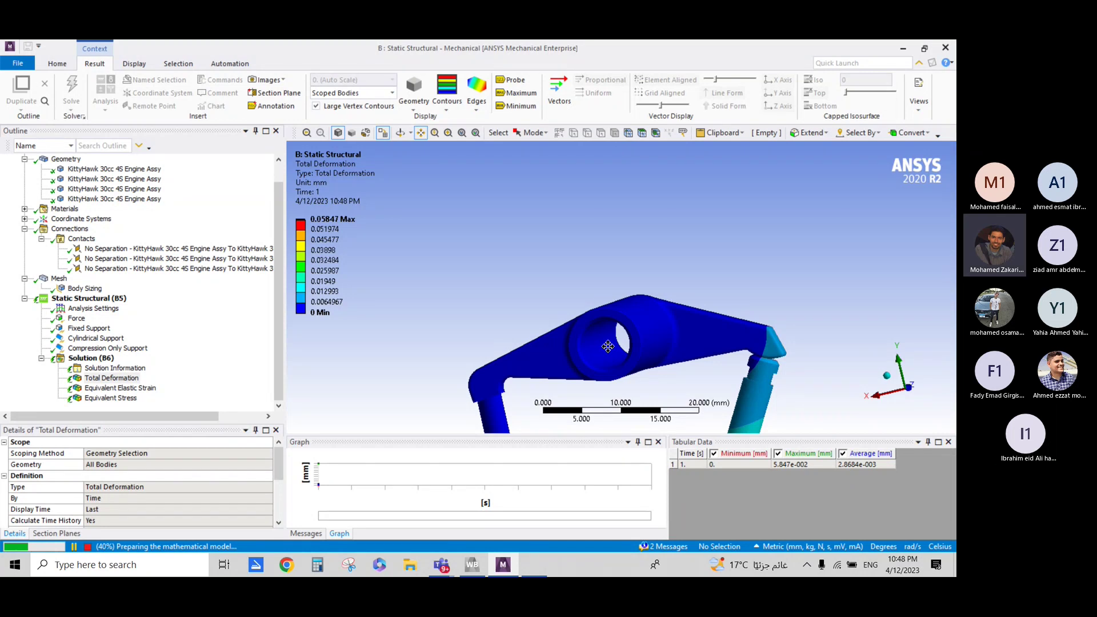
- Pan and rotate to view the valve stem, head and gear shaft obliquely
mouse_move(607, 347)
mouse_down()
mouse_move(580, 214)
mouse_move(524, 175)
mouse_up()
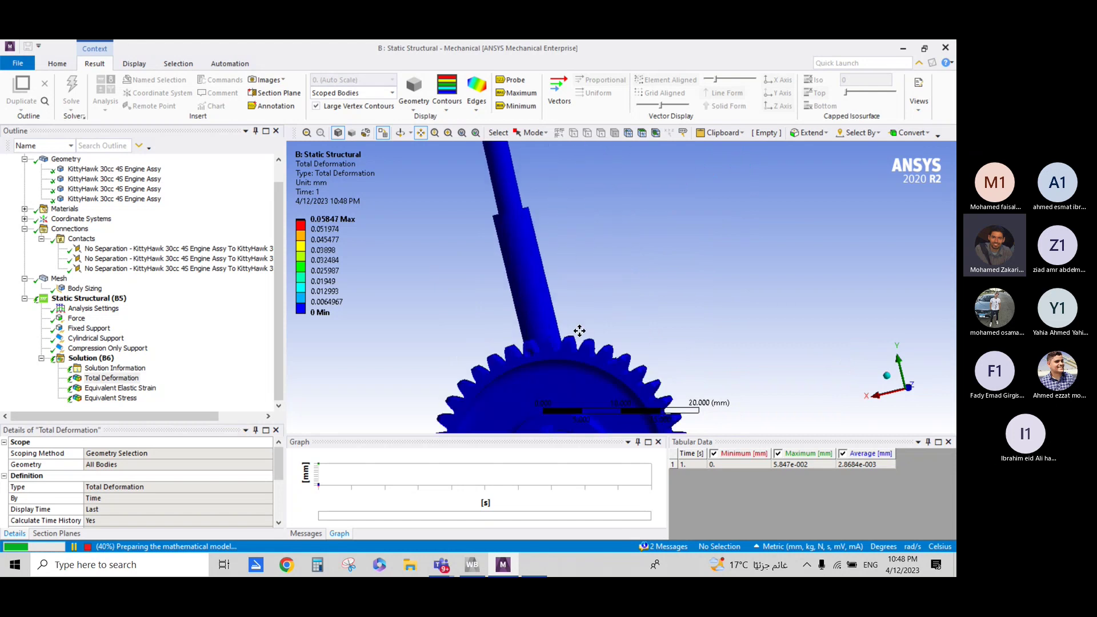
middle_drag(523, 176, 668, 324)
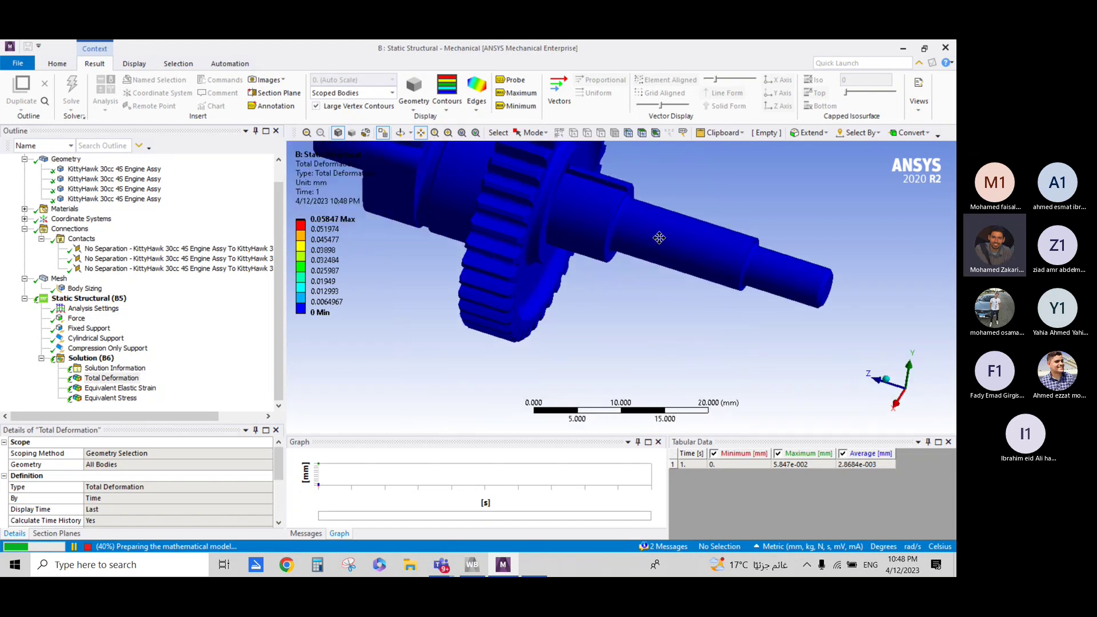
scroll(669, 324, up, 2)
middle_drag(669, 325, 638, 266)
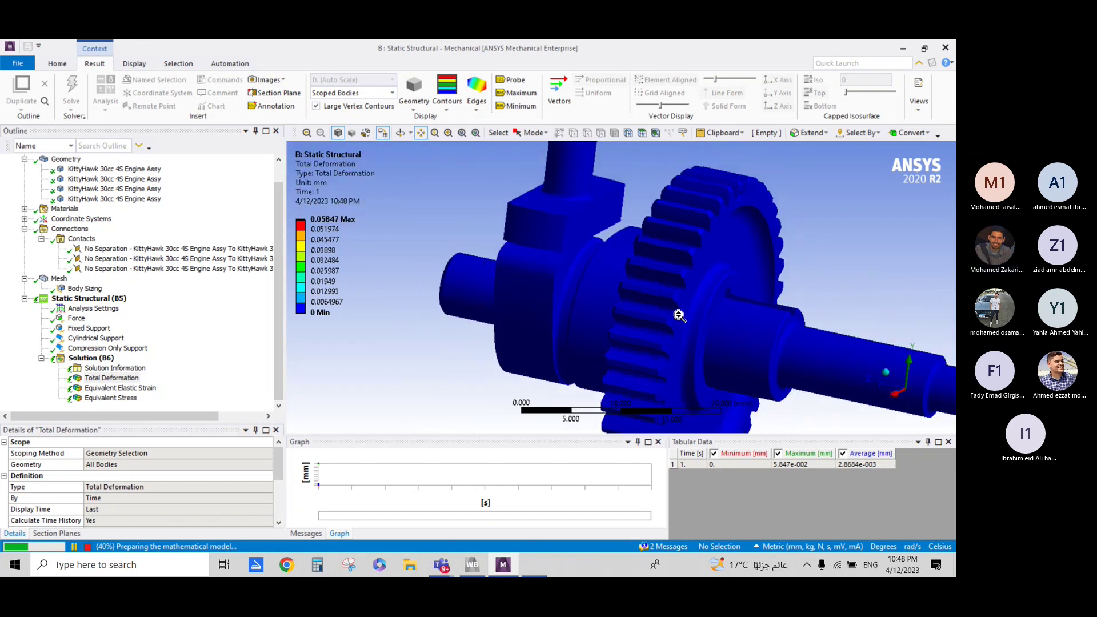
scroll(638, 266, down, 2)
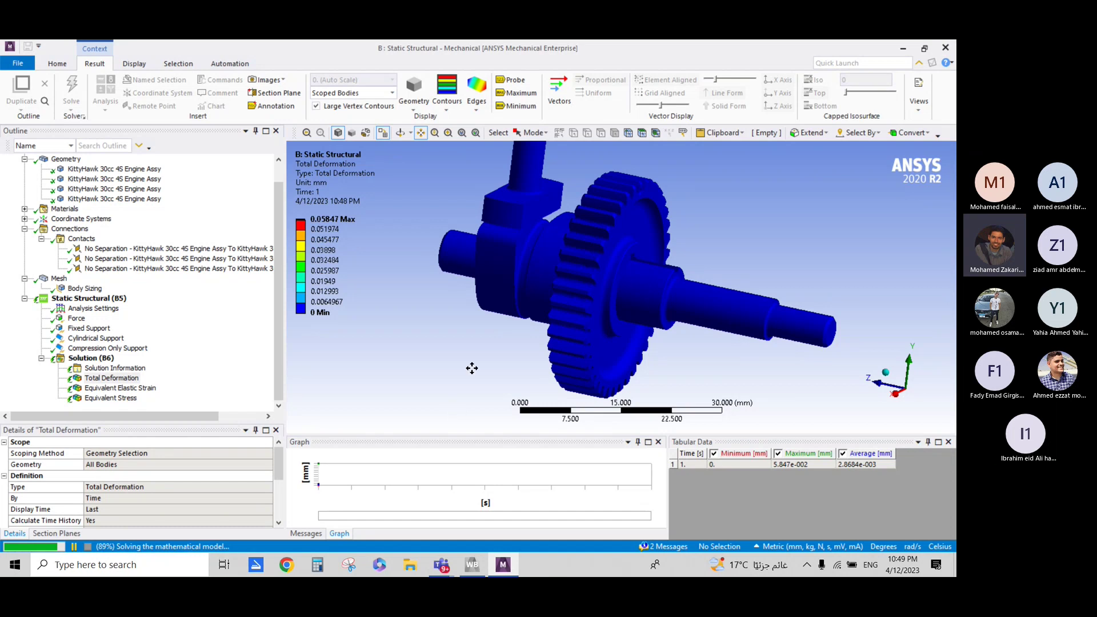
- Animate the total deformation result, then select the Static Structural Geometry cell in Workbench
middle_drag(505, 303, 514, 345)
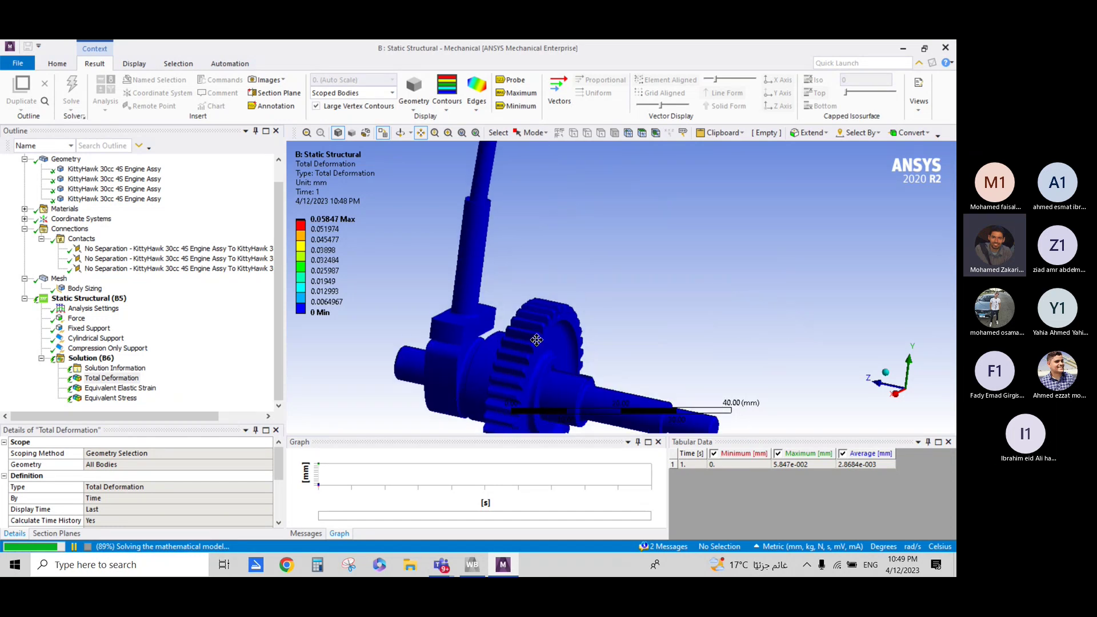
scroll(514, 345, down, 1)
scroll(515, 349, down, 1)
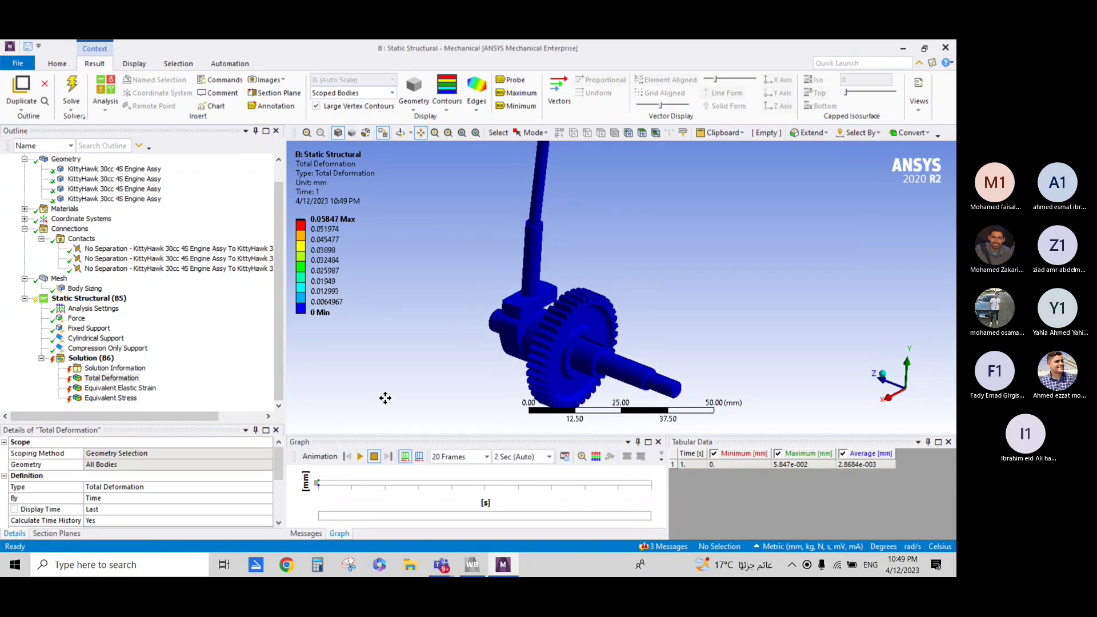
click(360, 456)
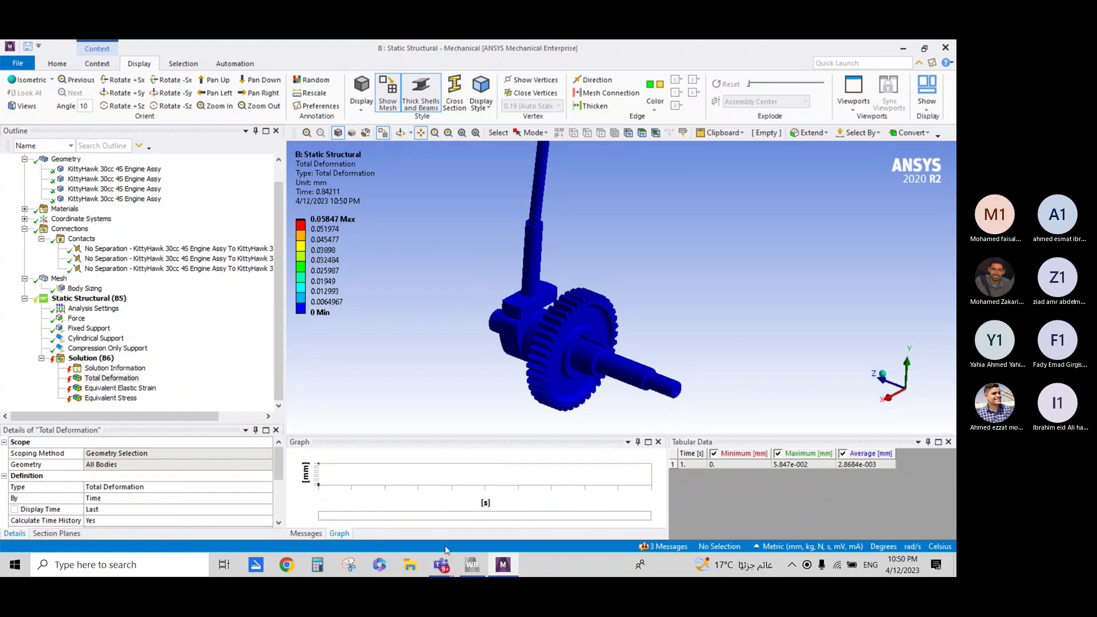
click(472, 564)
click(418, 174)
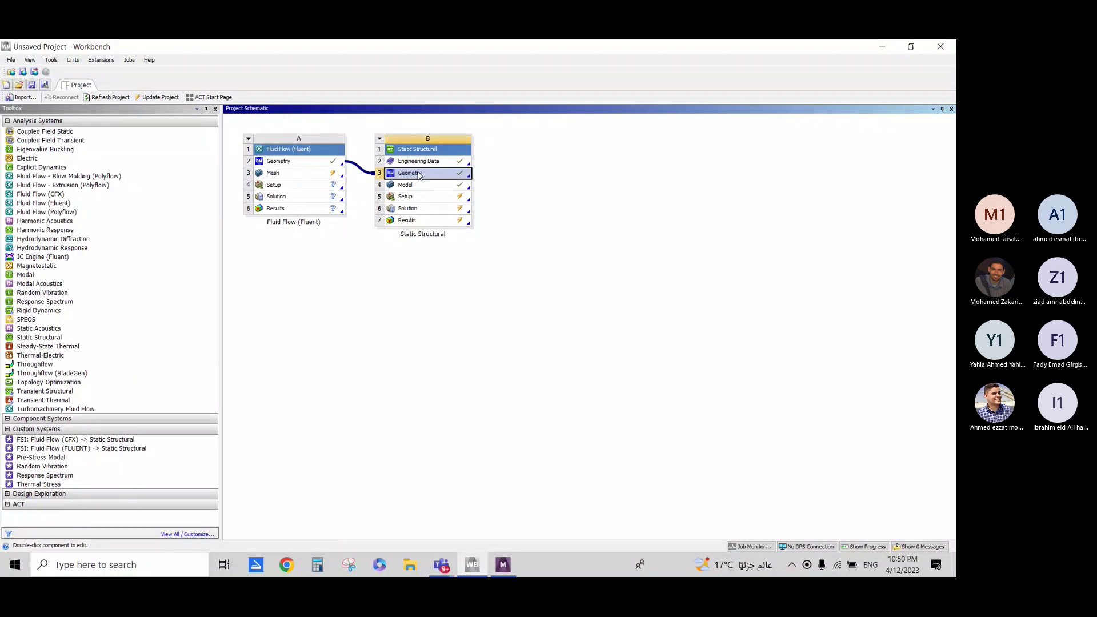
- Launch DesignModeler from the Fluid Flow (Fluent) Geometry cell, loading the 178-body assembly
double_click(310, 161)
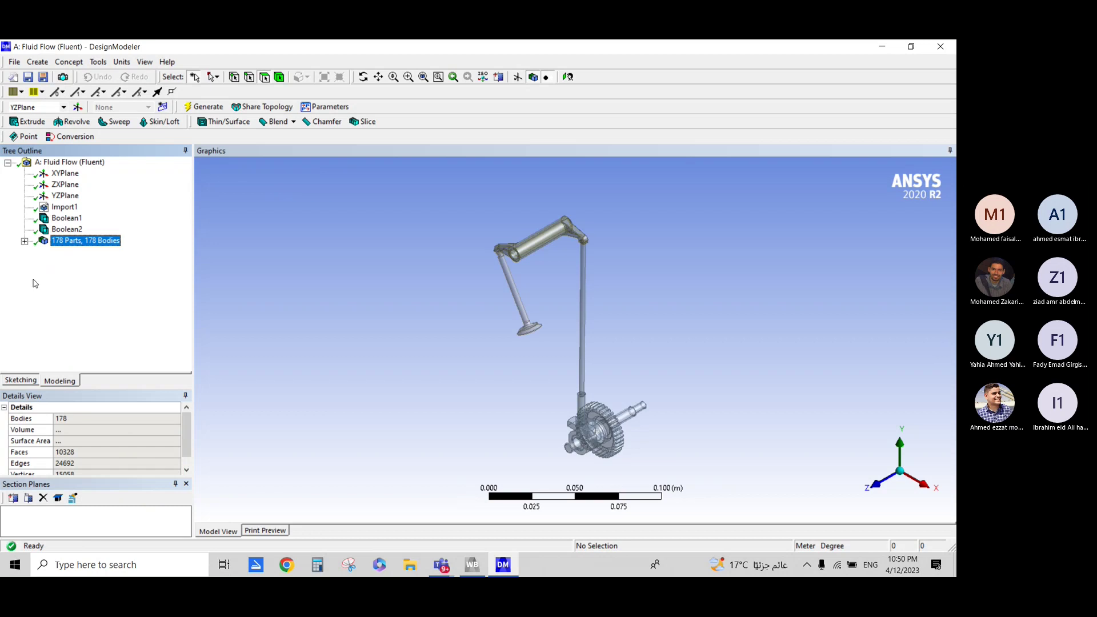
- Expand the 178-body list and step down through the KittyHawk bodies to identify each part
click(25, 241)
click(119, 173)
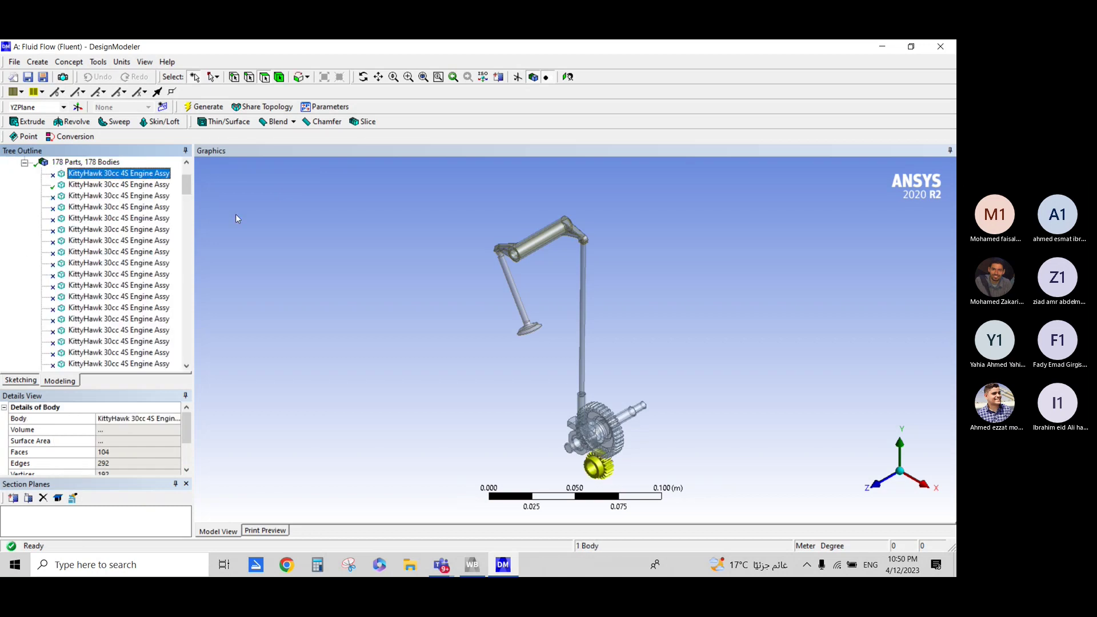
key(Down)
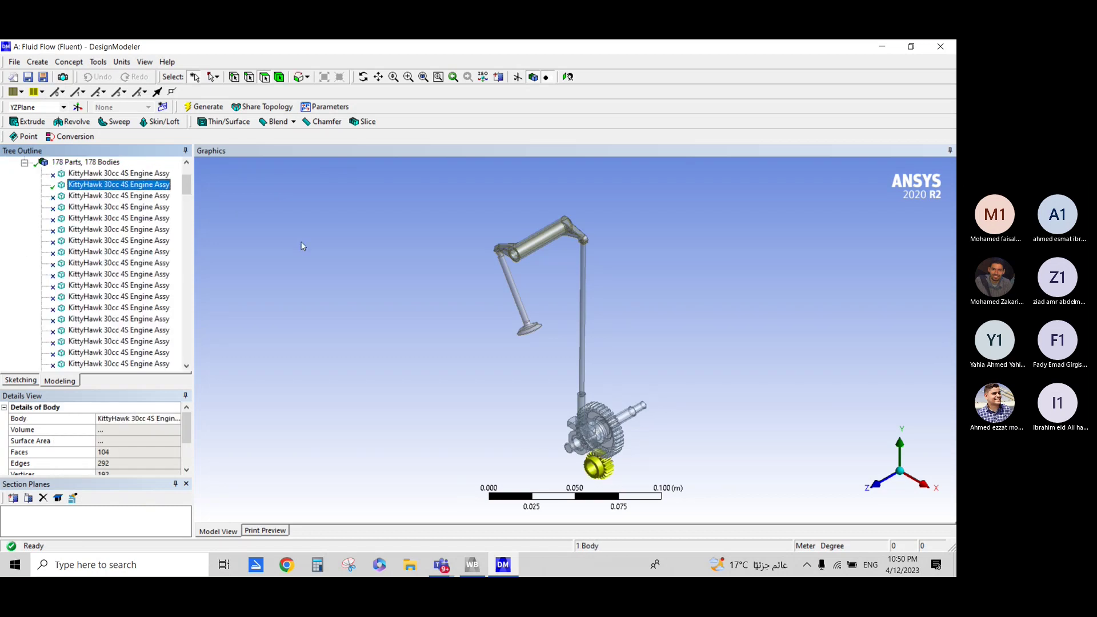
key(Down)
key(Down)
key(Down)
key(Down)
key(Down)
key(Down)
key(Down)
key(Down)
key(Down)
key(Down)
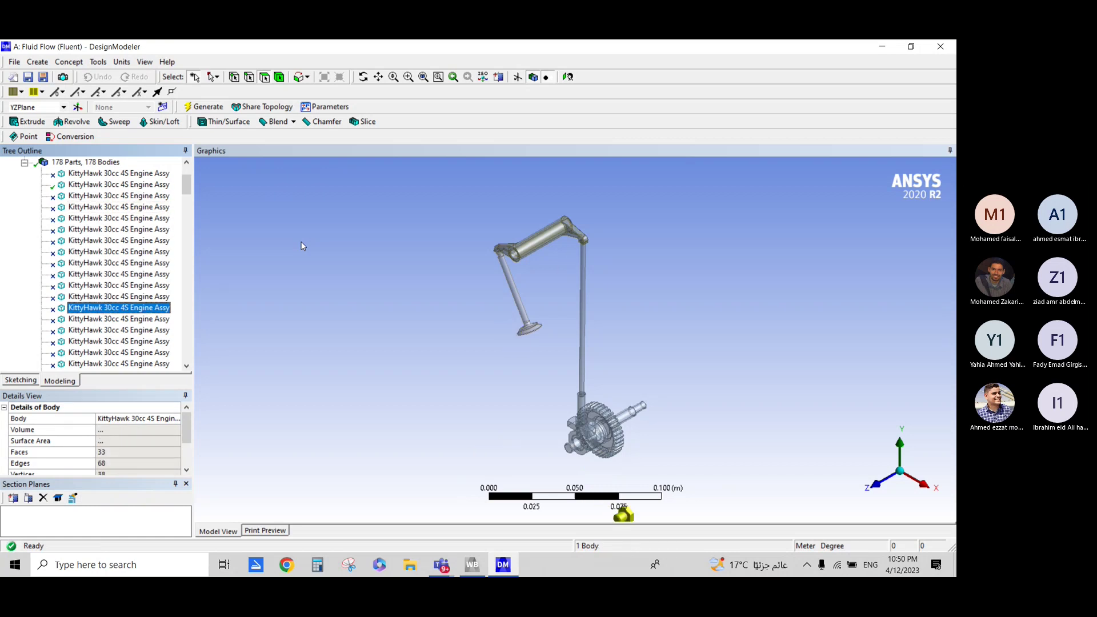
key(Down)
key(Down)
key(Down)
key(Down)
key(Down)
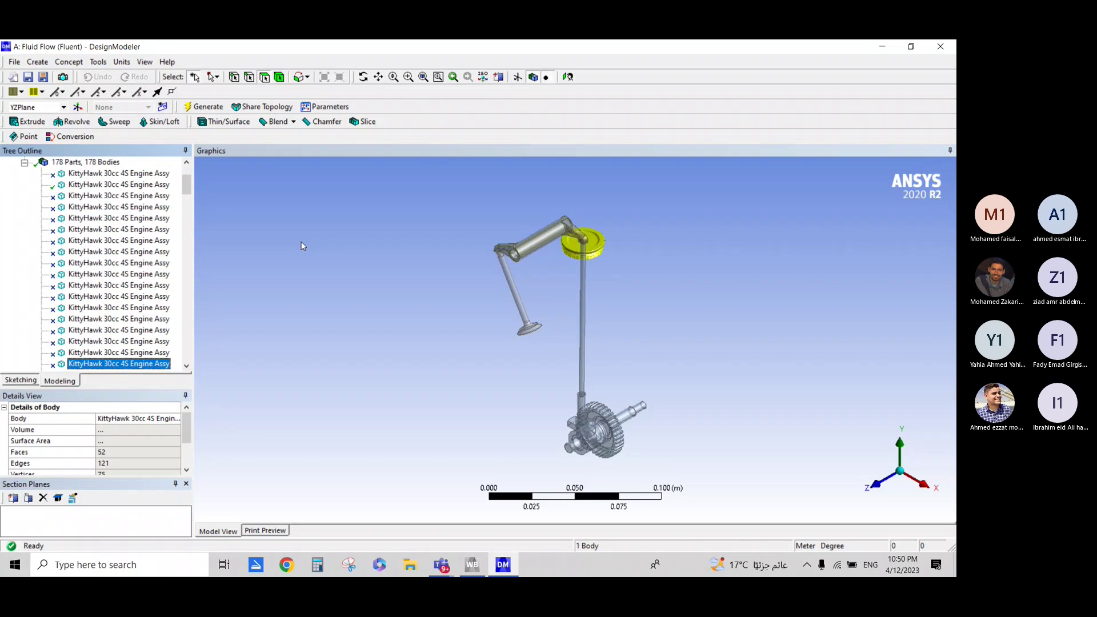
key(Down)
key(Down)
key(Down)
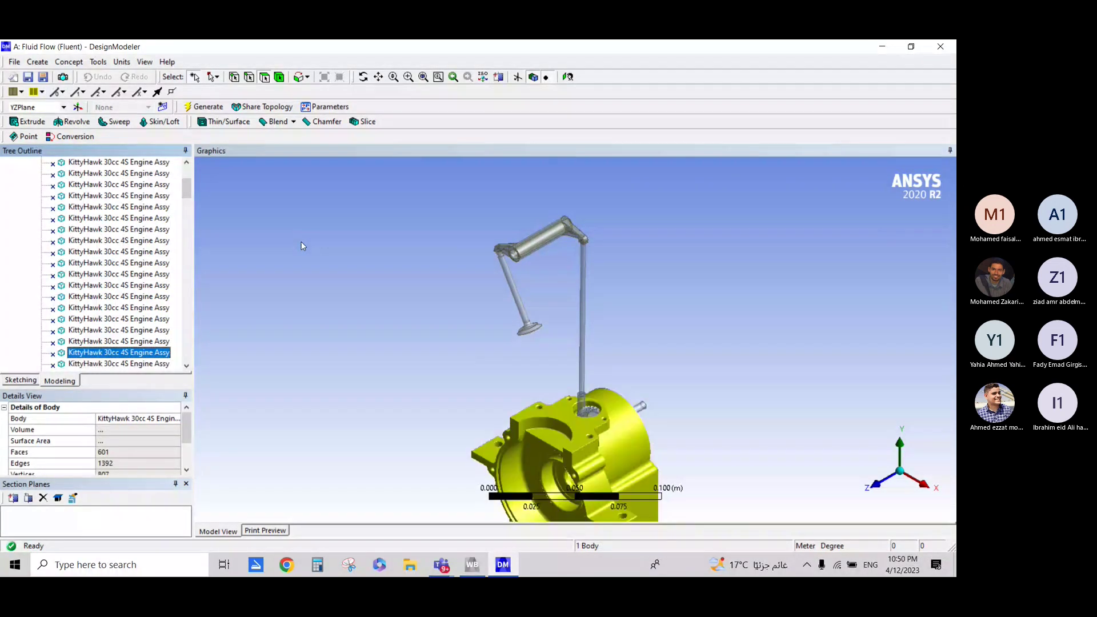
mouse_move(699, 362)
middle_down()
mouse_move(421, 343)
mouse_move(455, 330)
mouse_move(627, 328)
mouse_move(735, 292)
mouse_move(592, 320)
mouse_move(571, 369)
middle_up()
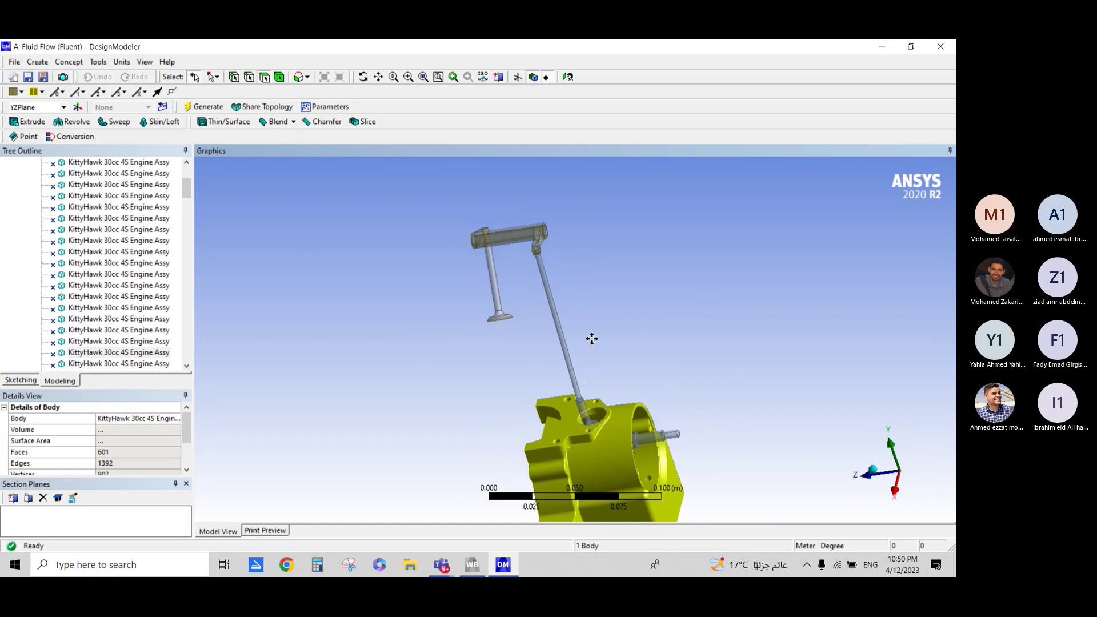
click(91, 352)
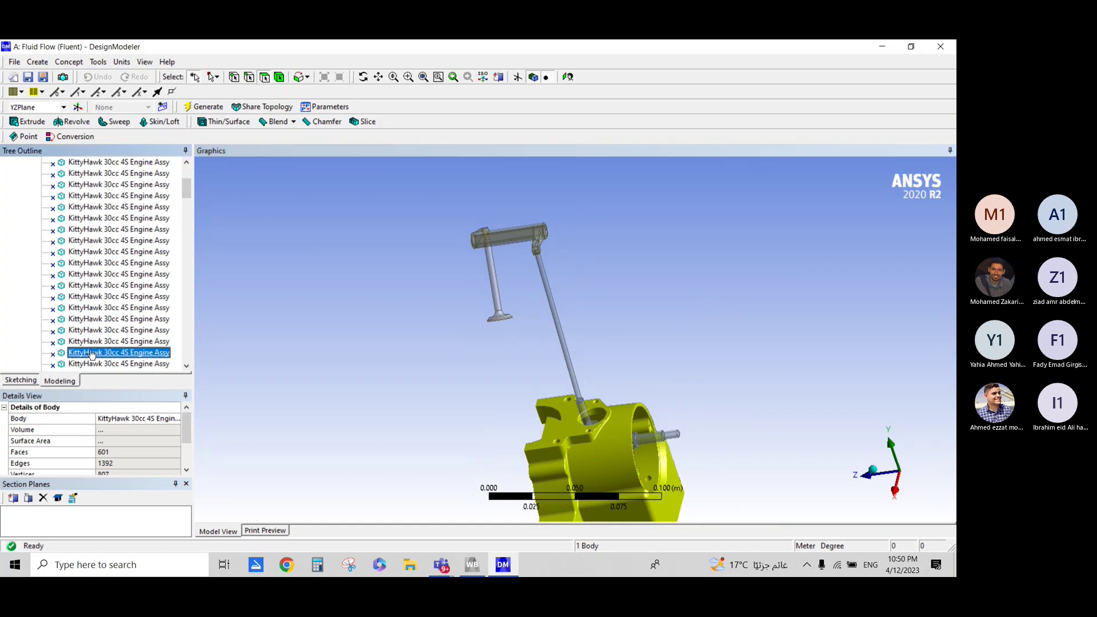
key(Down)
key(Down)
key(Down)
key(Down)
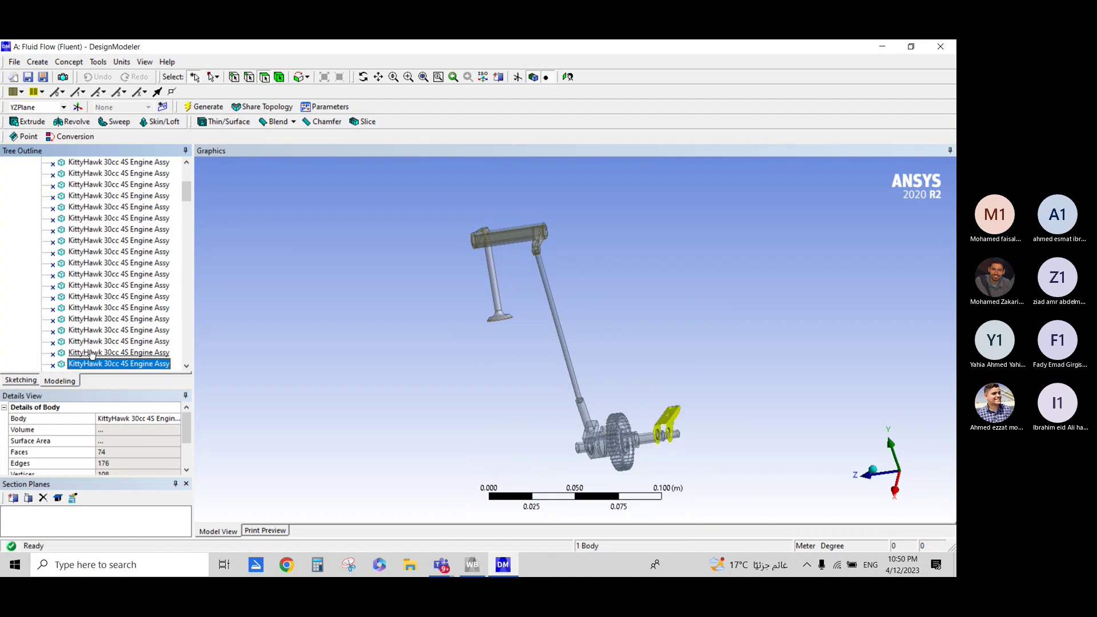
key(Down)
key(Down)
key(Down)
key(Down)
key(Down)
key(Down)
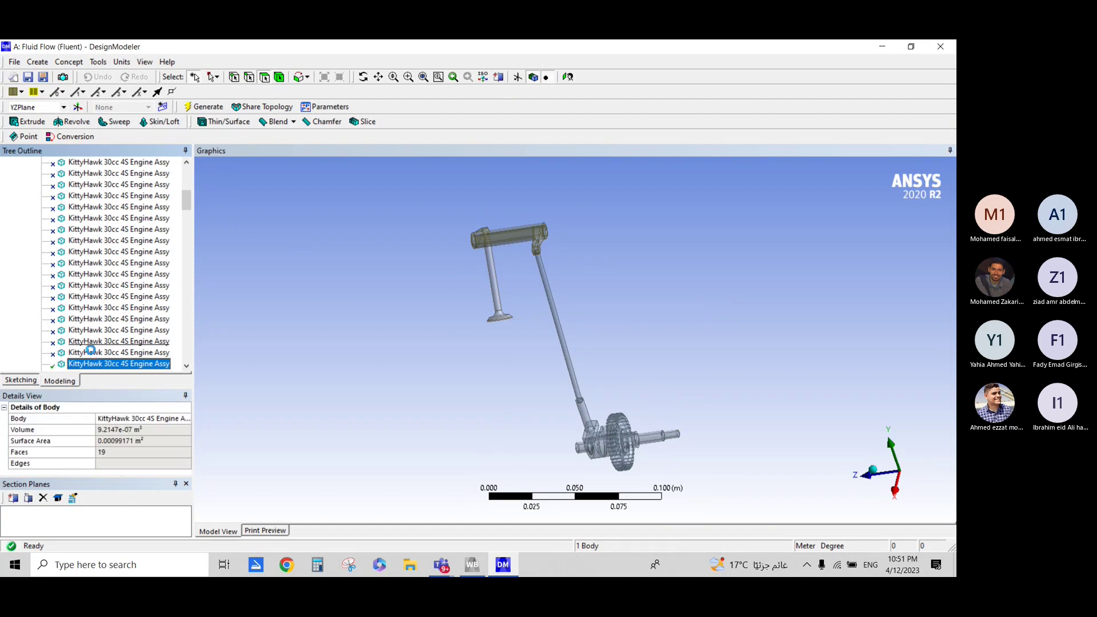
key(Down)
key(Down)
key(Down)
key(Down)
key(Down)
key(Down)
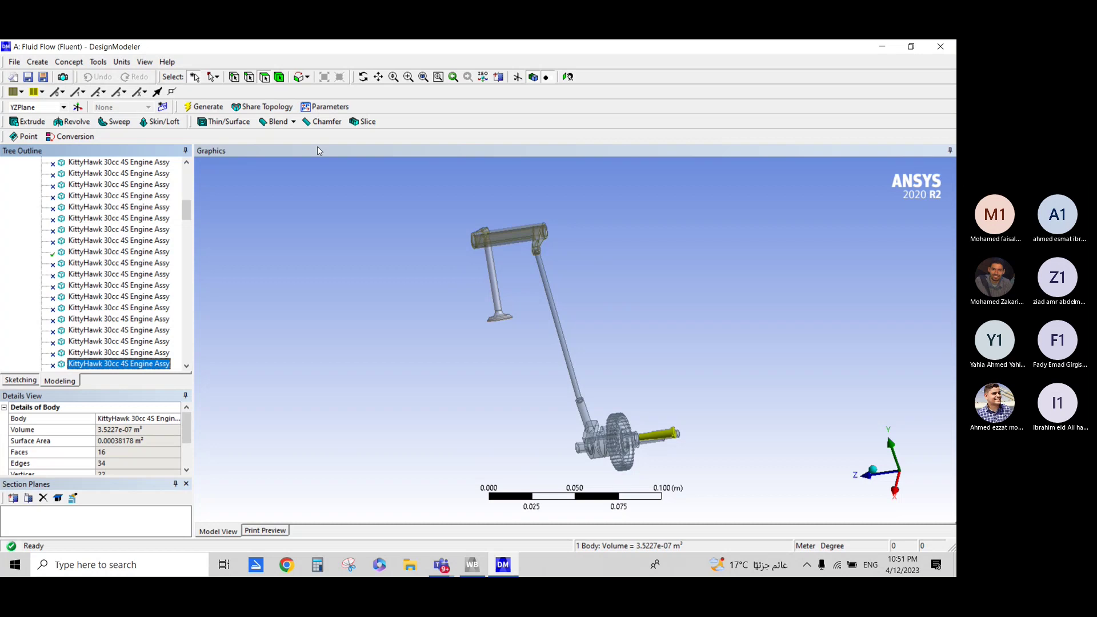
- Step up from the last body to the Import1 feature, identifying the bracket and other bodies
click(378, 76)
drag(595, 441, 507, 310)
scroll(506, 311, up, 5)
scroll(559, 392, up, 4)
scroll(562, 396, down, 2)
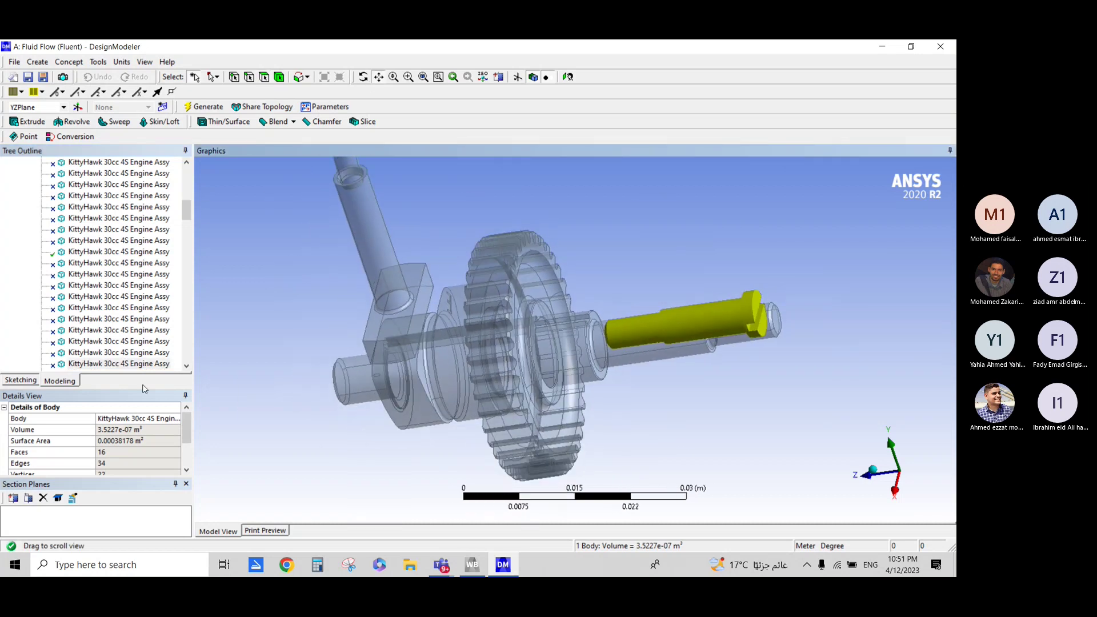
click(151, 364)
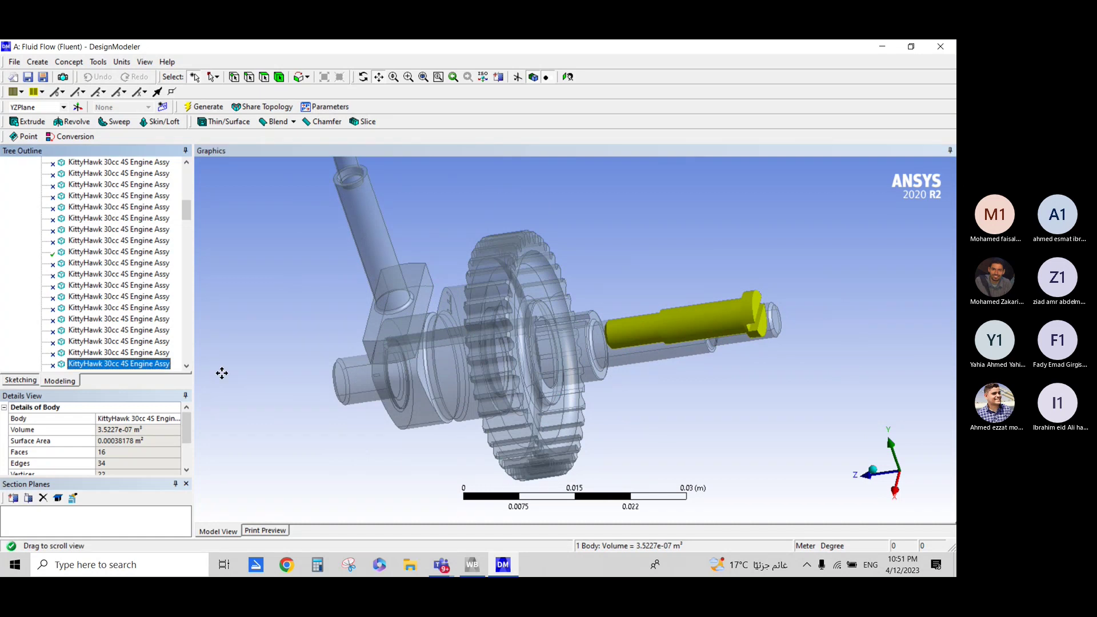
key(Up)
key(Up)
key(Up)
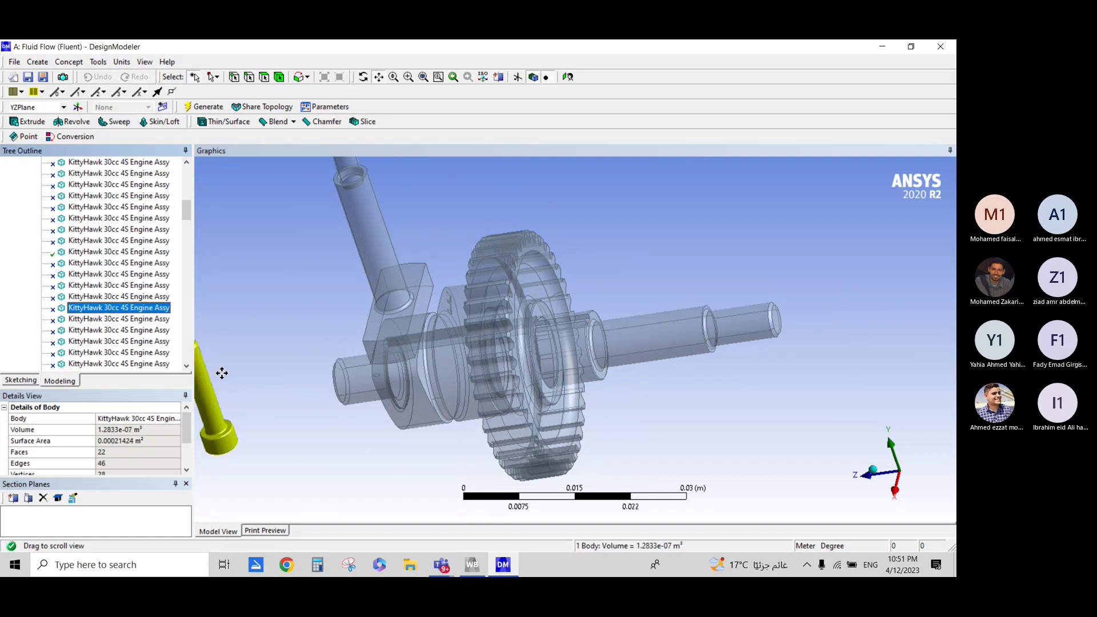
key(Up)
key(Up)
key(Up)
key(Up)
key(Up)
key(Up)
key(Up)
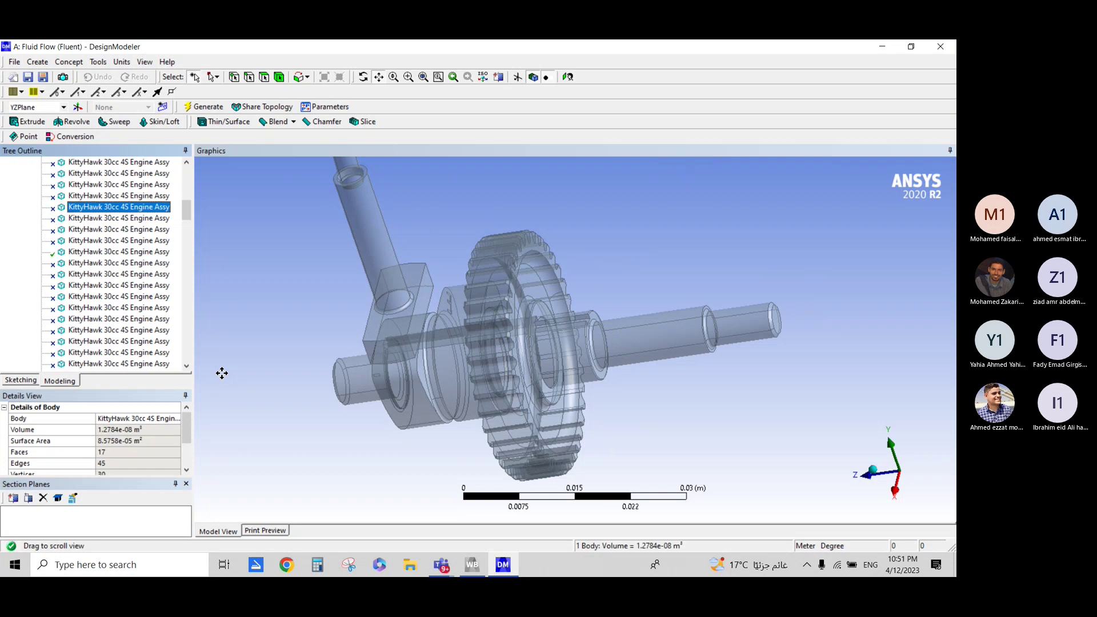
key(Up)
key(Up)
key(Up)
key(Up)
key(Up)
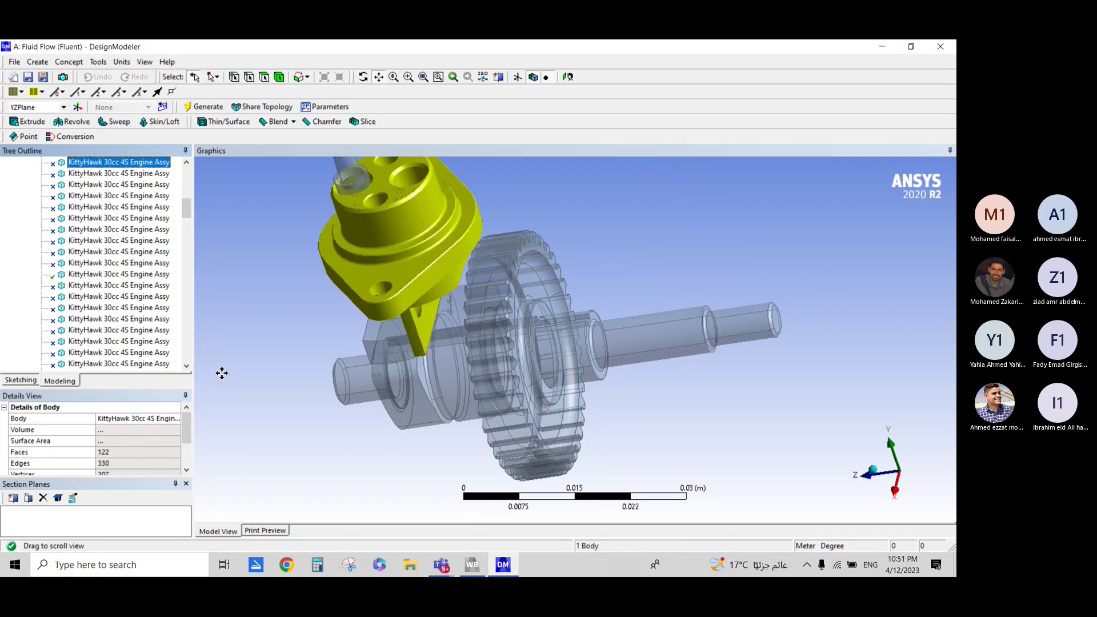
key(Down)
key(Down)
key(Up)
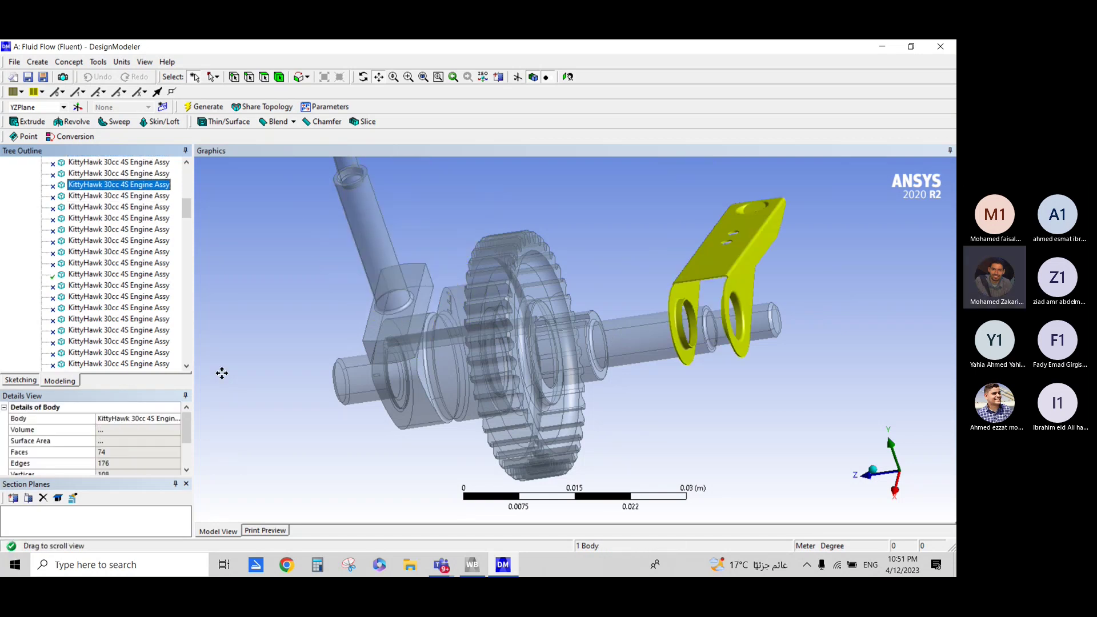
key(Up)
key(Up)
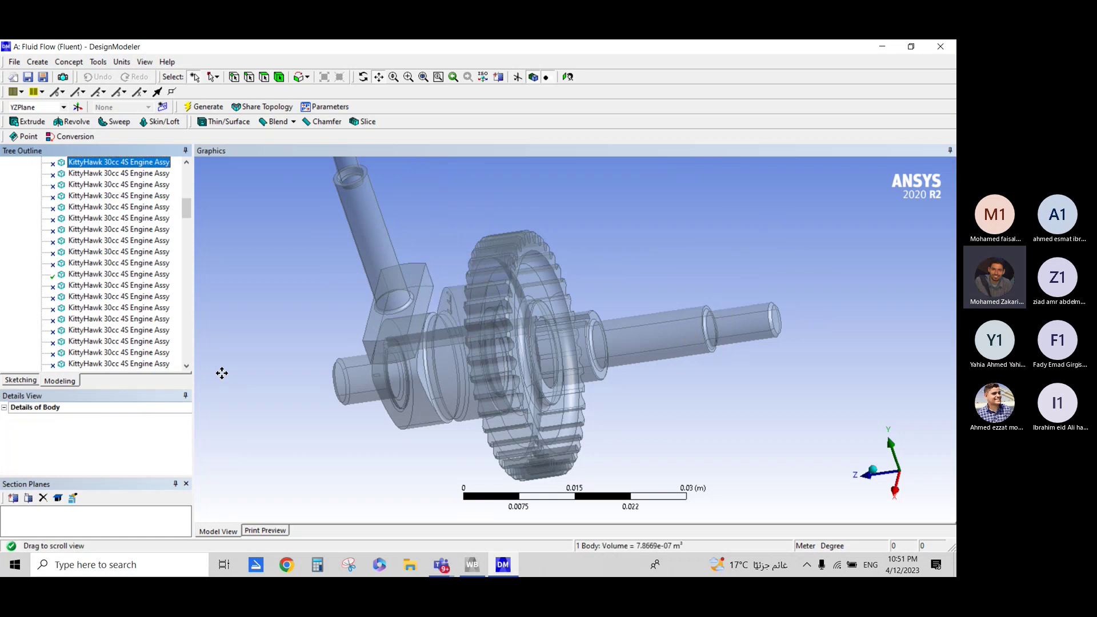
key(Up)
key(Up)
key(Up)
key(Up)
key(Up)
key(Up)
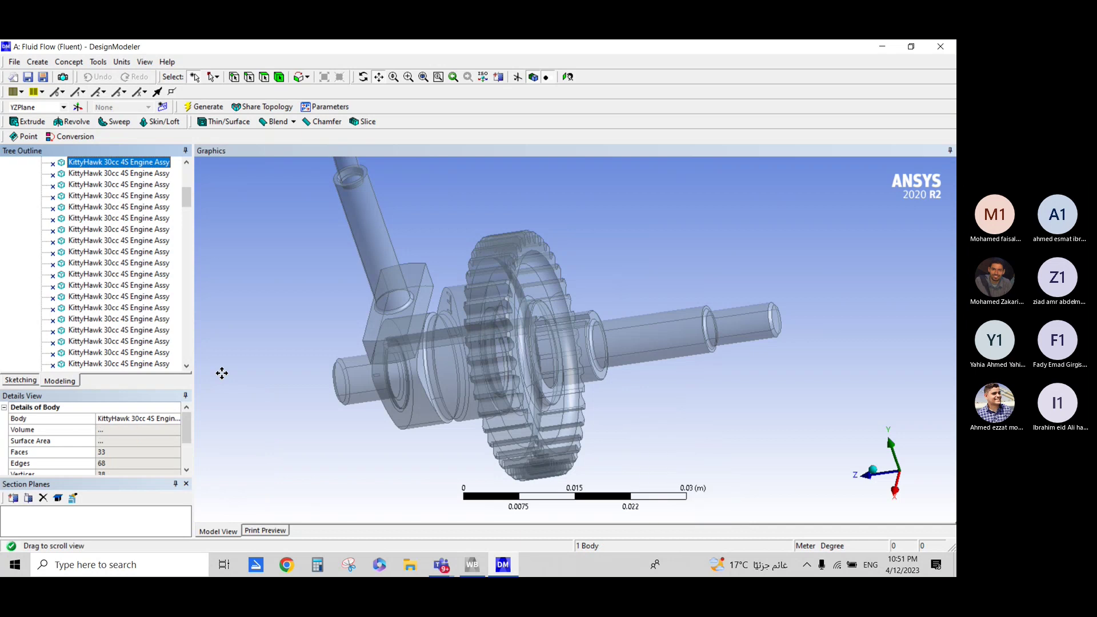
key(Up)
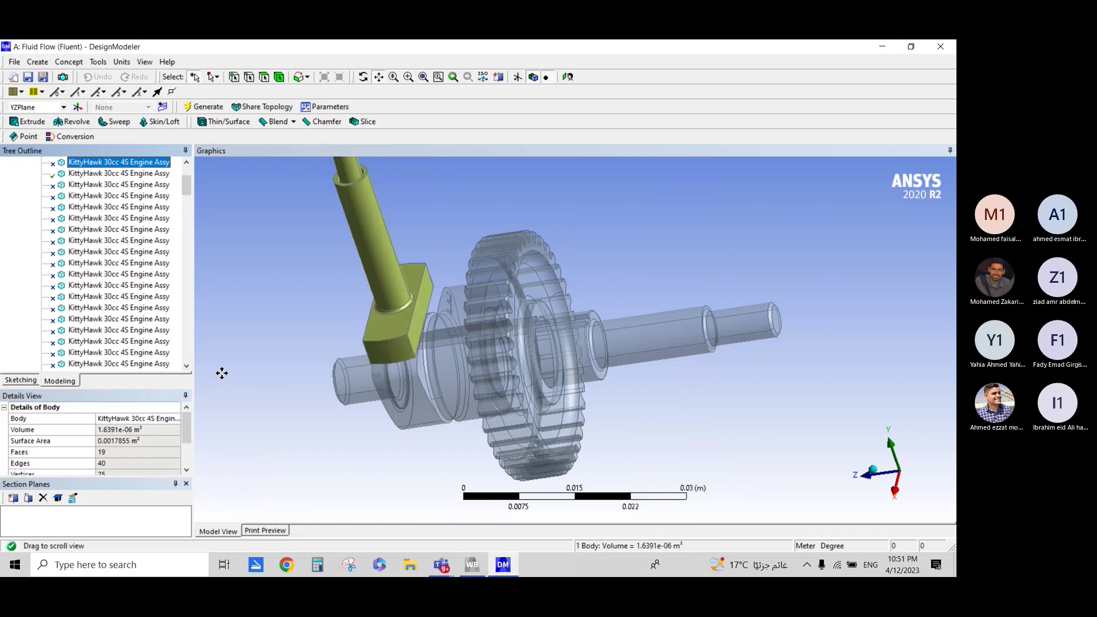
key(Up)
key(Up)
key(Up)
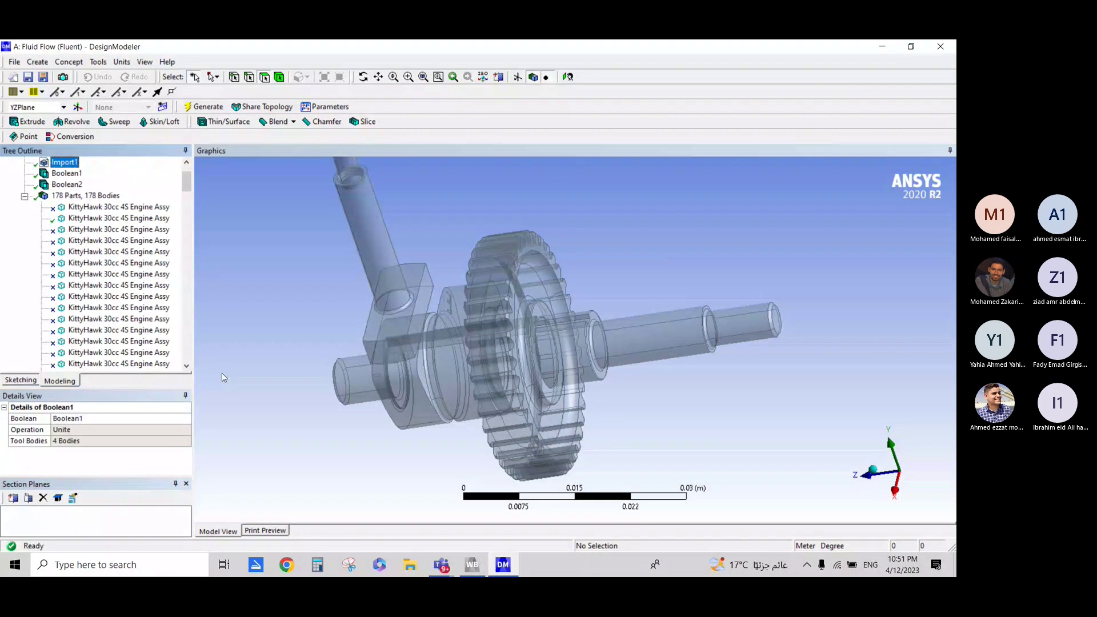
key(Up)
key(Up)
key(Up)
key(Up)
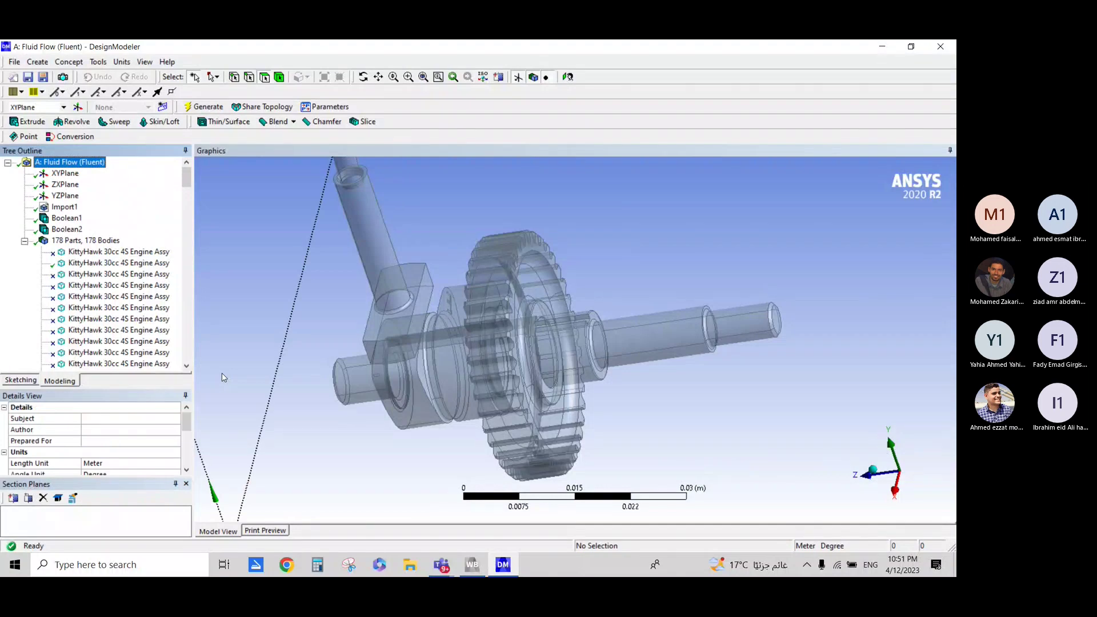
key(Down)
key(Down)
key(Down)
key(Down)
key(Down)
key(Down)
key(Down)
key(Up)
key(Up)
key(Up)
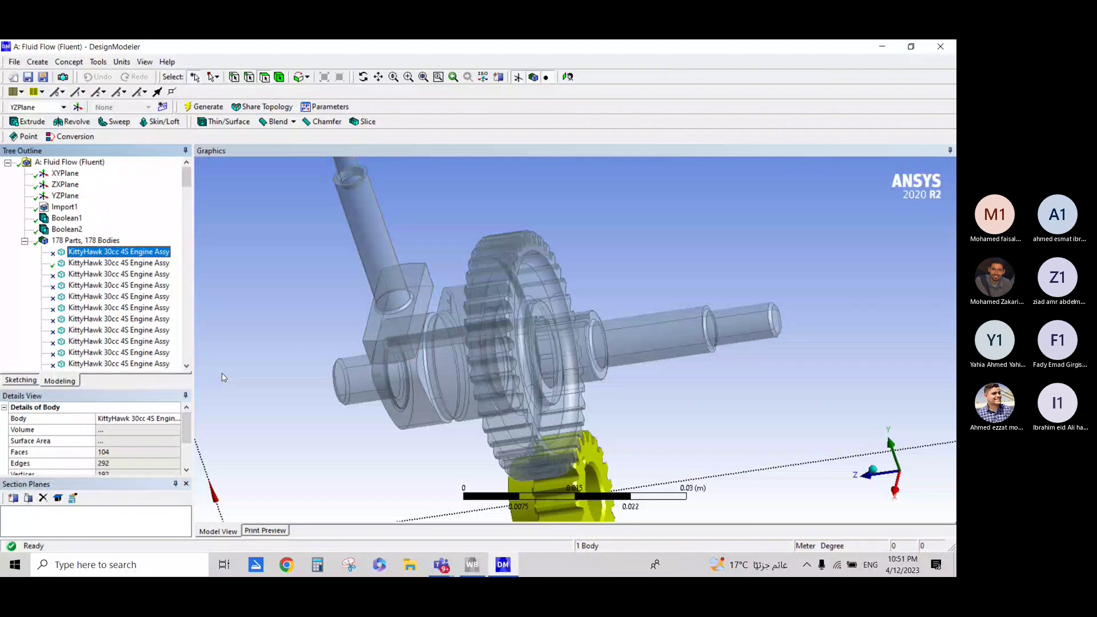
key(Down)
key(Down)
key(Down)
key(Down)
key(Down)
key(Down)
key(Down)
key(Down)
key(Down)
key(Down)
key(Down)
key(Down)
key(Down)
key(Down)
key(Down)
key(Down)
key(Down)
key(Down)
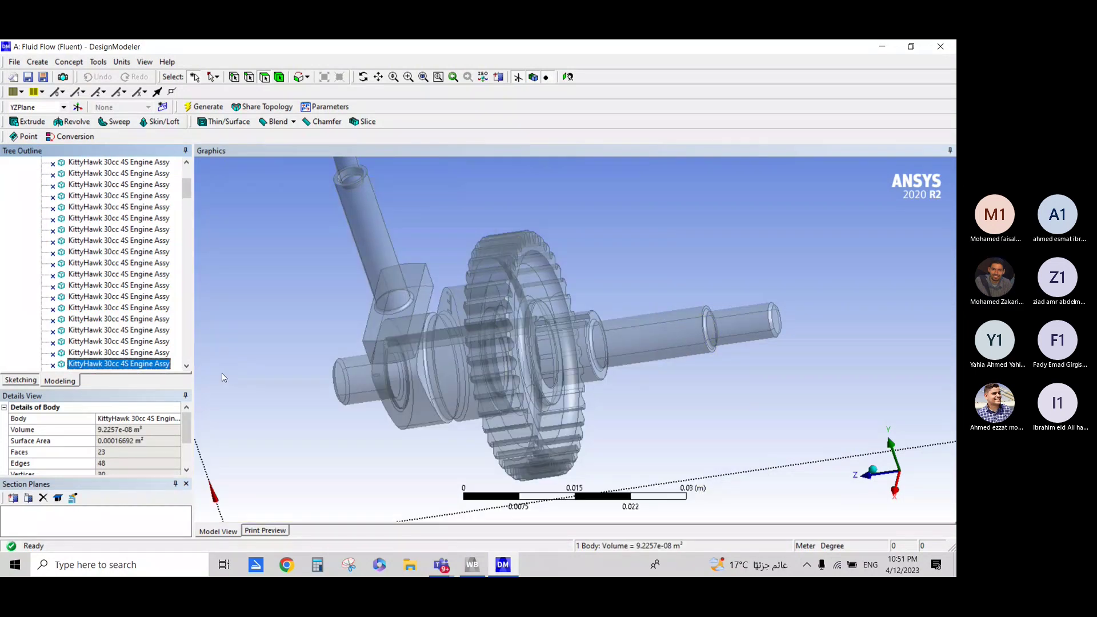
key(Up)
- Pick shaft faces, then step through the bodies back to the engine housing body
click(430, 422)
key(F9)
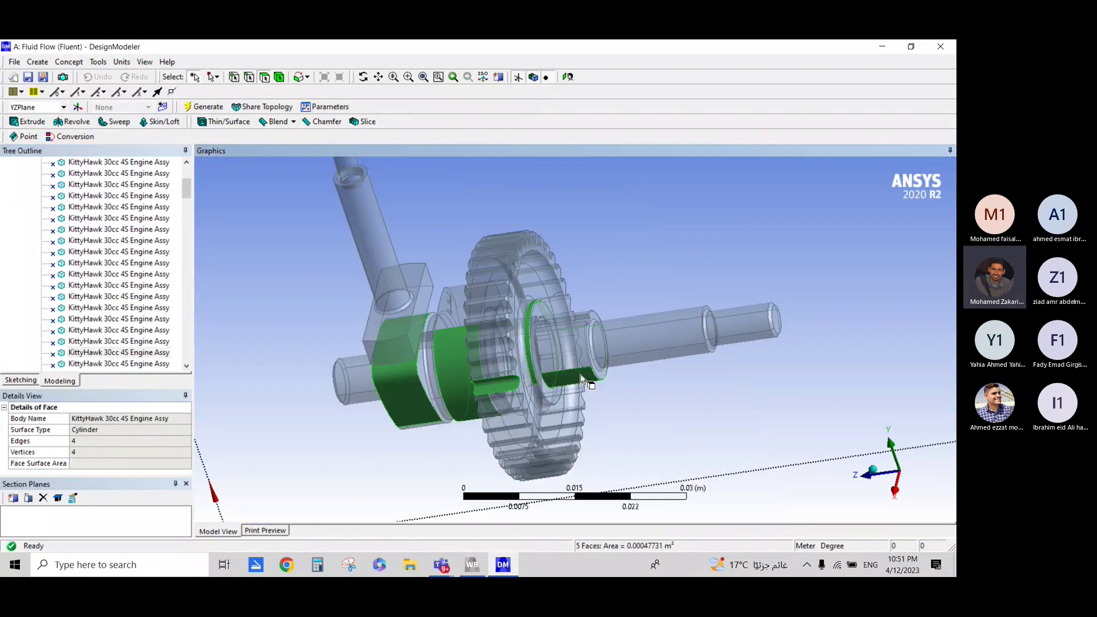
click(115, 341)
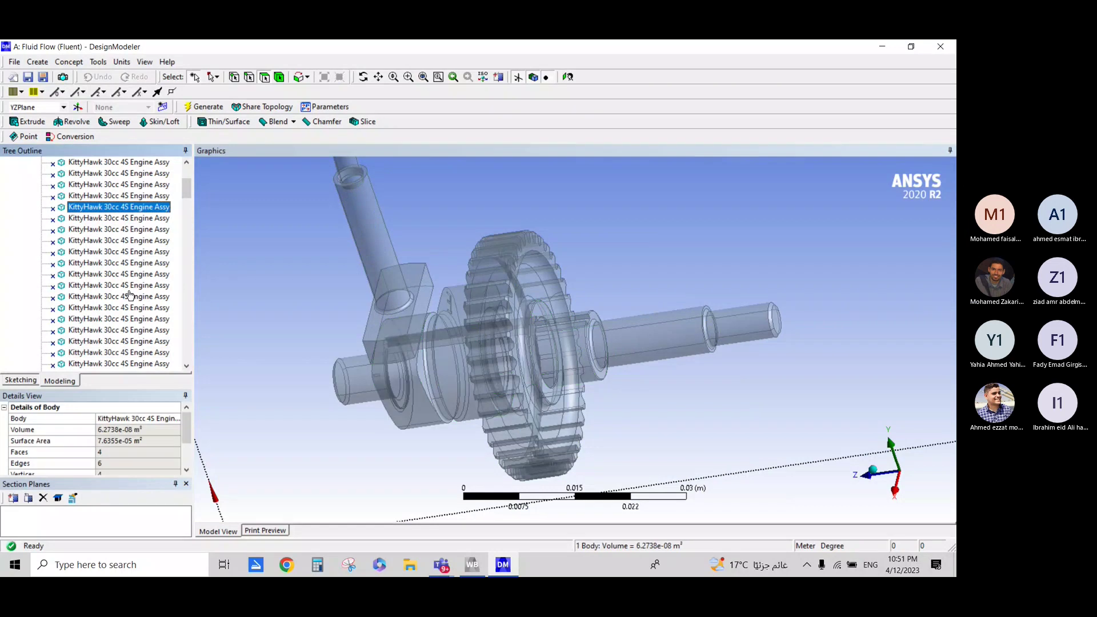
key(Down)
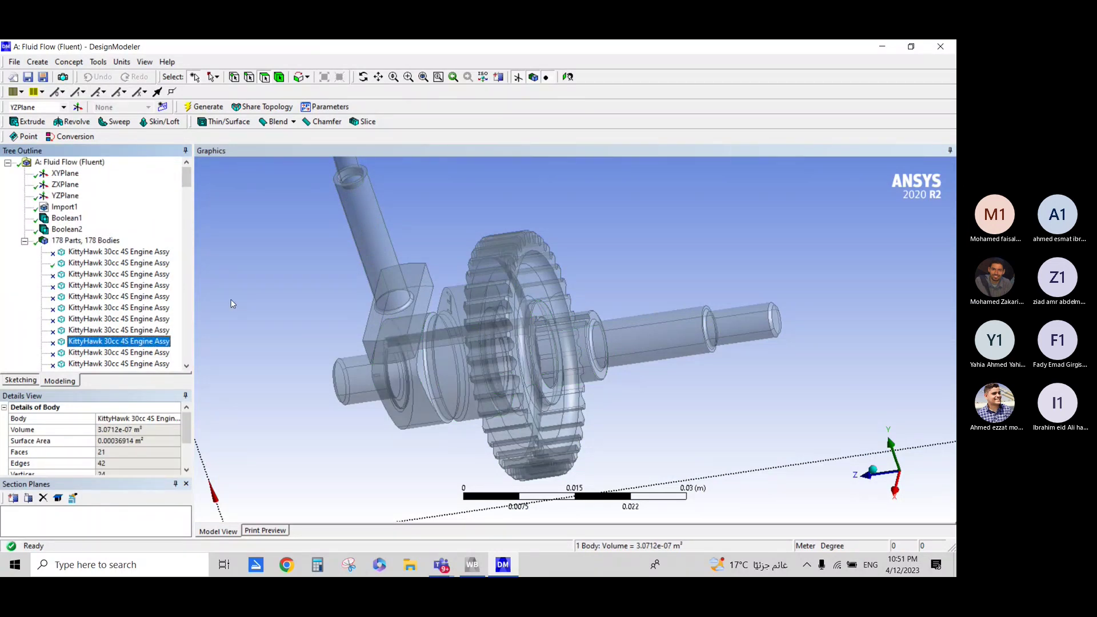
key(Down)
key(Down)
key(Down)
key(Down)
key(Down)
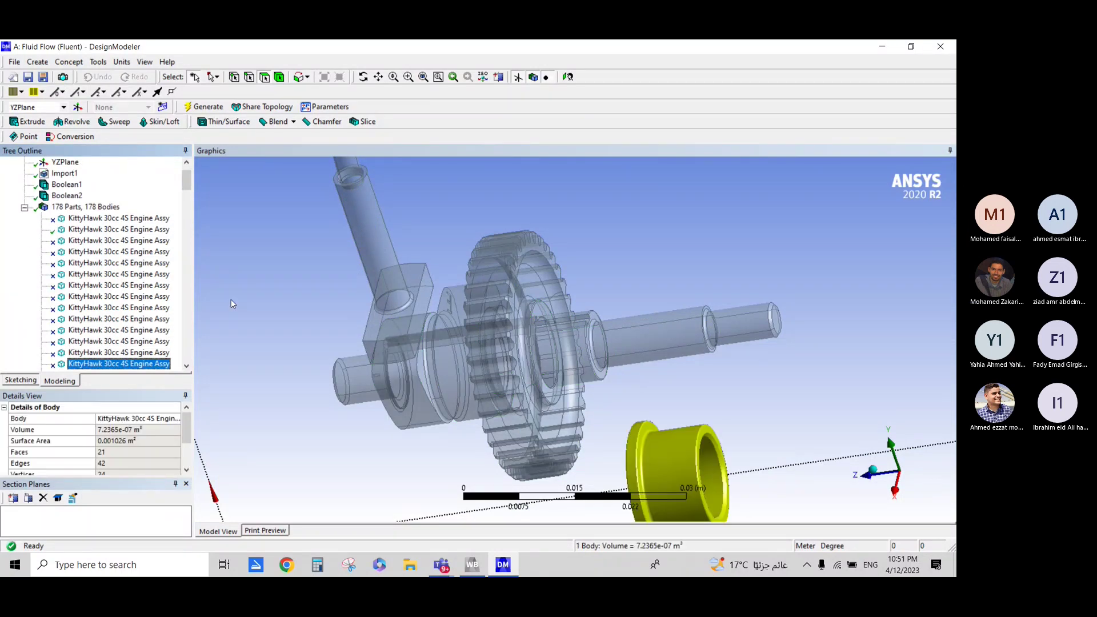
key(Down)
key(Down)
key(Down)
key(Down)
key(Up)
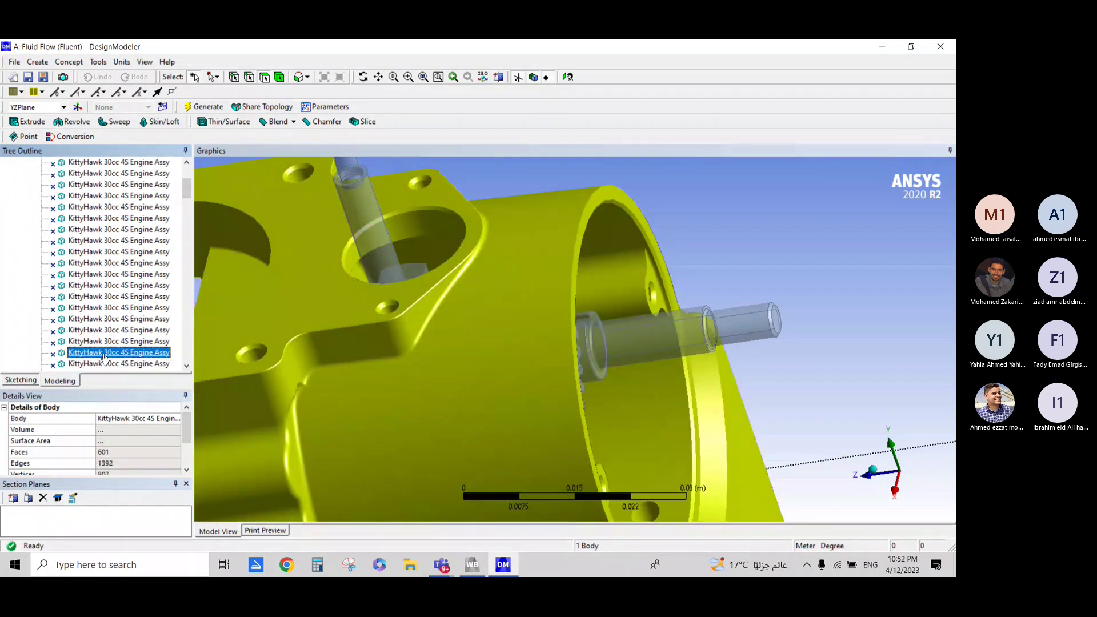
right_click(104, 357)
click(93, 357)
right_click(93, 356)
click(123, 373)
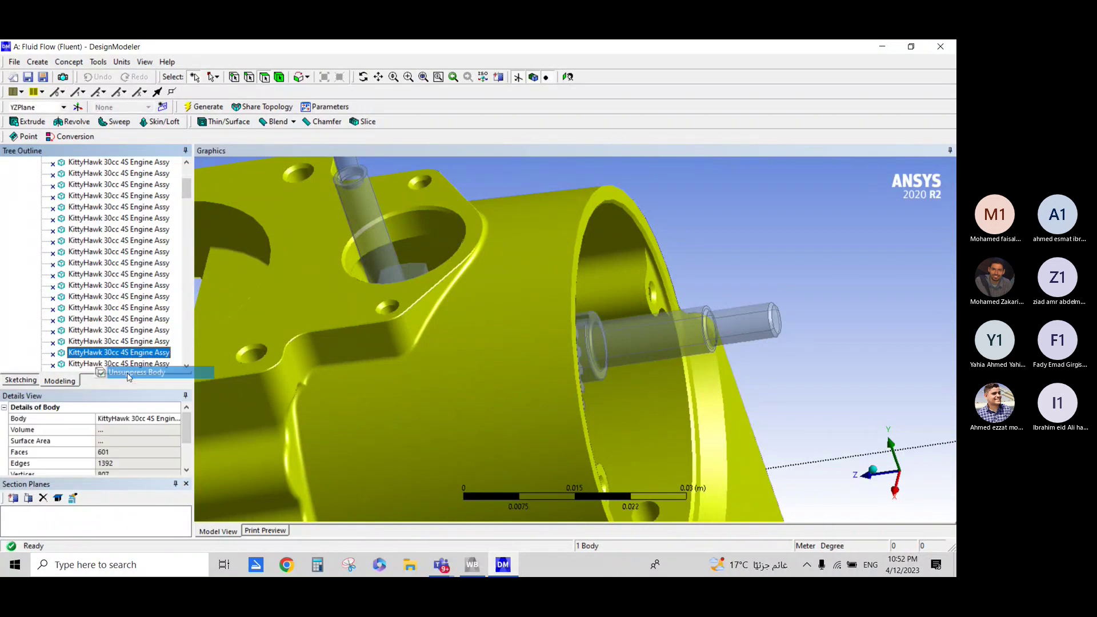
middle_drag(450, 367, 595, 322)
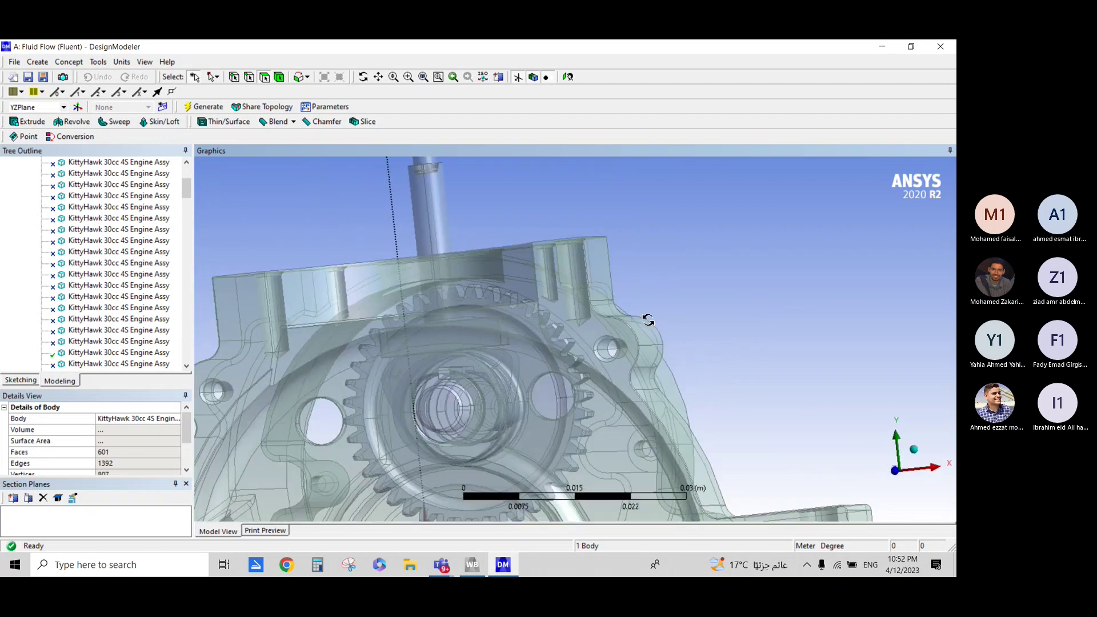
middle_drag(596, 322, 648, 318)
click(457, 413)
middle_drag(505, 428, 428, 317)
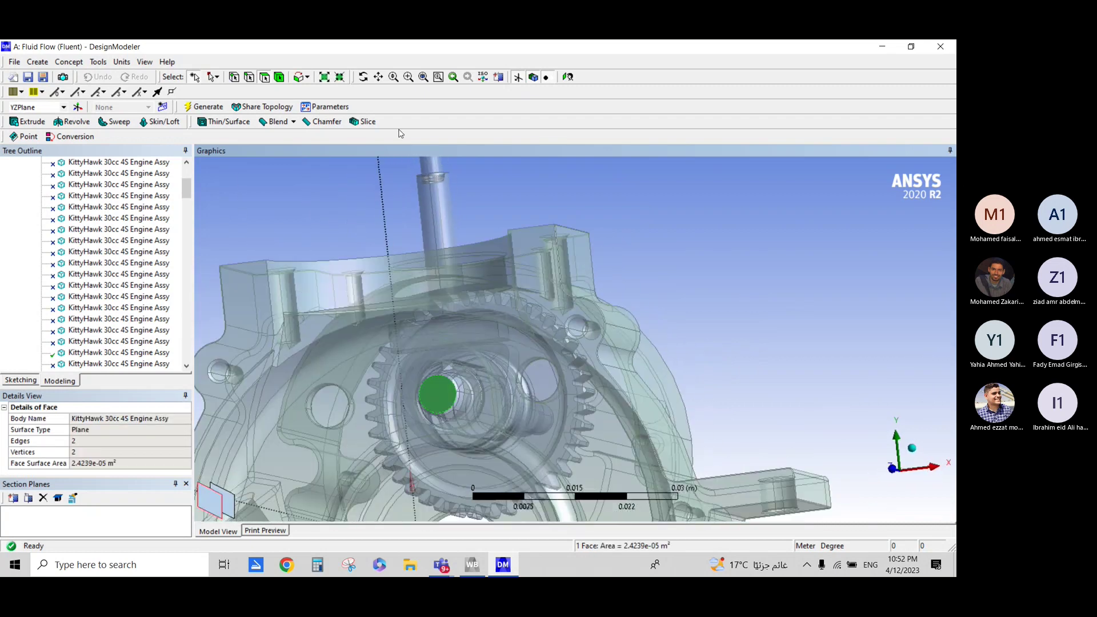
click(451, 403)
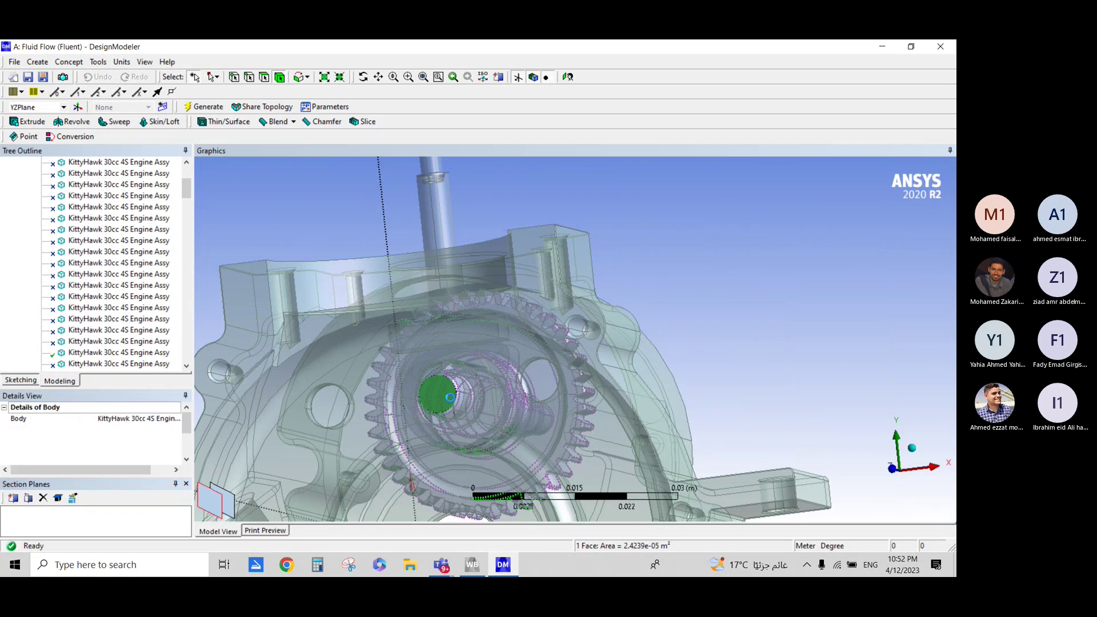
mouse_move(451, 403)
middle_down()
mouse_move(497, 443)
mouse_move(498, 472)
mouse_move(364, 494)
mouse_move(343, 485)
middle_up()
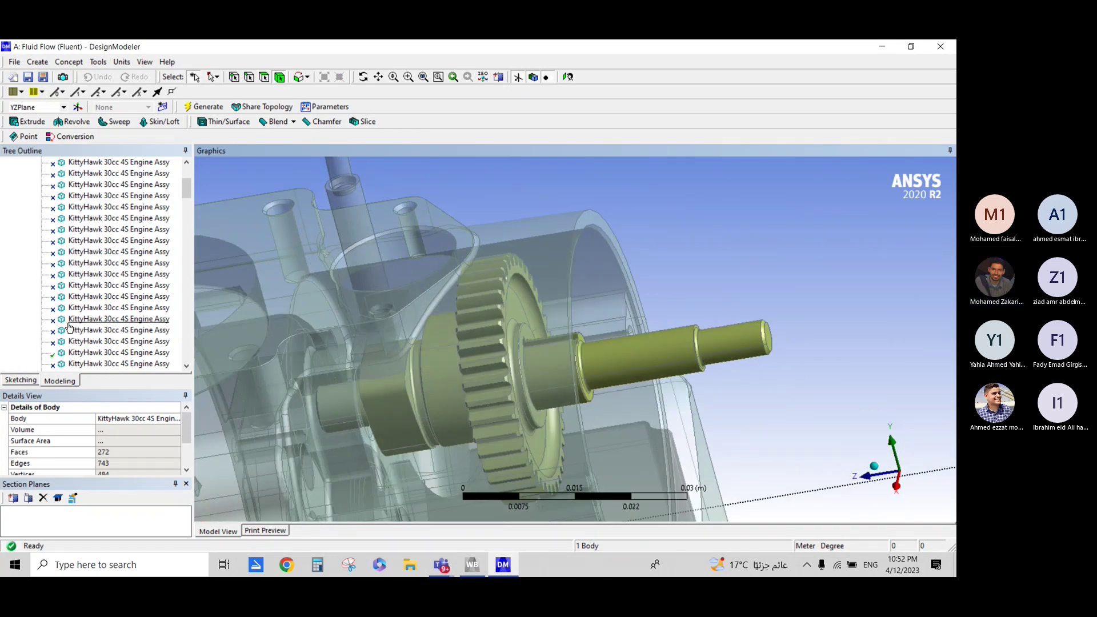
scroll(113, 309, up, 5)
click(119, 341)
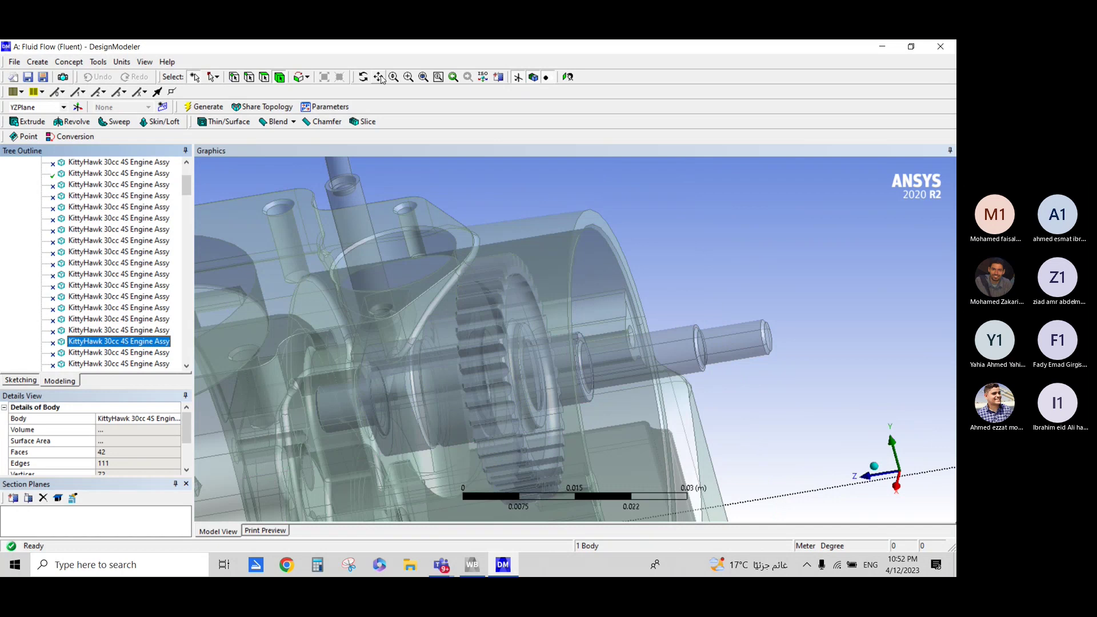
click(545, 248)
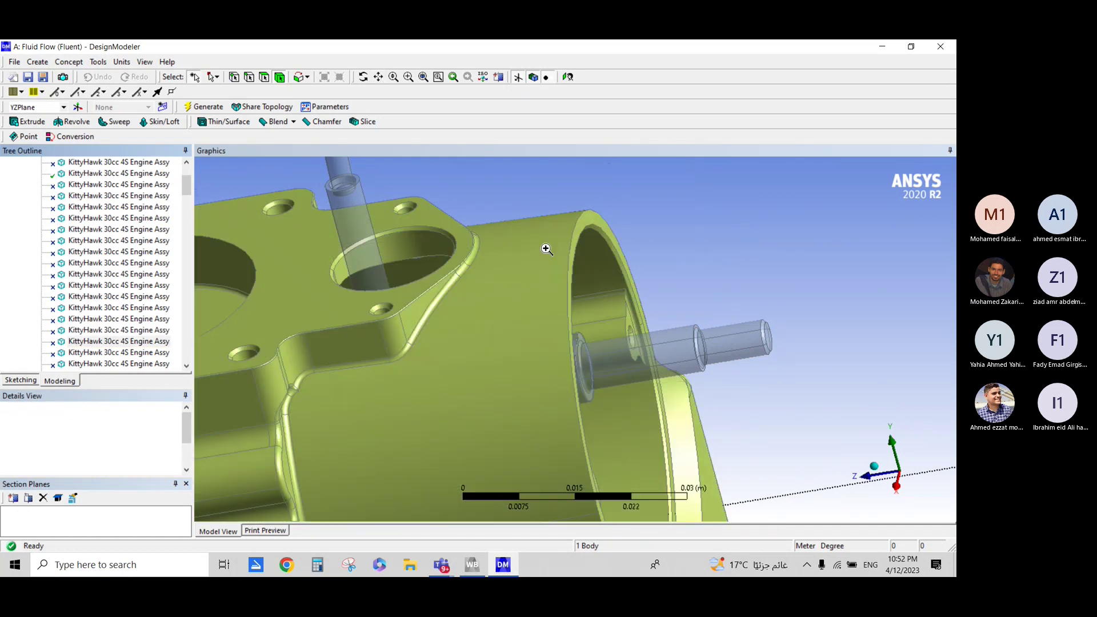
right_click(546, 250)
click(632, 480)
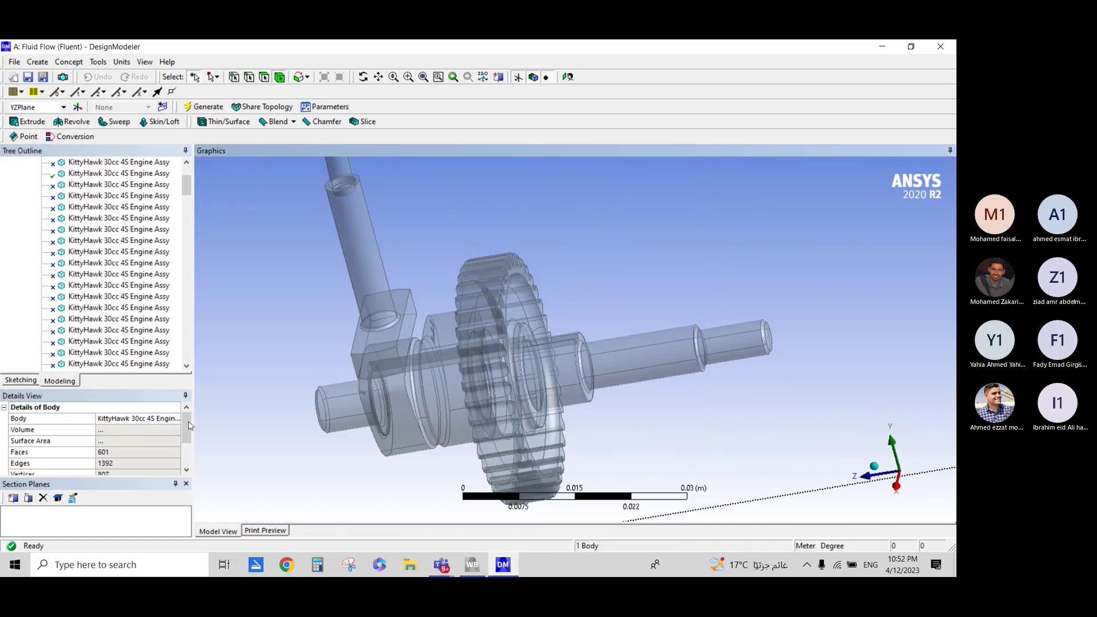
scroll(117, 214, up, 3)
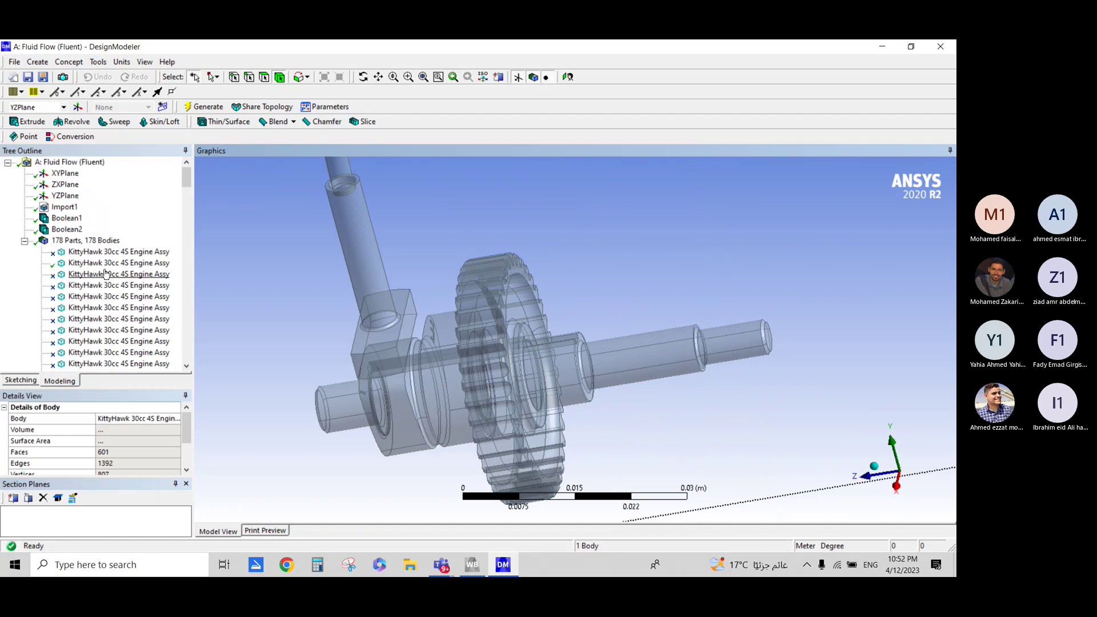
click(114, 285)
key(Down)
key(Down)
key(Down)
key(Down)
key(Down)
key(Down)
key(Down)
key(Down)
key(Down)
key(Down)
key(Down)
key(Down)
key(Down)
key(Down)
key(Down)
key(Down)
key(Down)
key(Down)
key(Down)
key(Down)
key(Down)
key(Down)
key(Down)
key(Down)
key(Down)
key(Down)
key(Down)
key(Down)
key(Down)
key(Down)
key(Down)
key(Down)
key(Down)
key(Down)
key(Down)
key(Down)
key(Down)
key(Down)
key(Down)
key(Down)
key(Down)
key(Down)
key(Down)
key(Down)
key(Down)
key(Up)
key(Up)
key(Up)
key(Up)
key(Up)
key(Up)
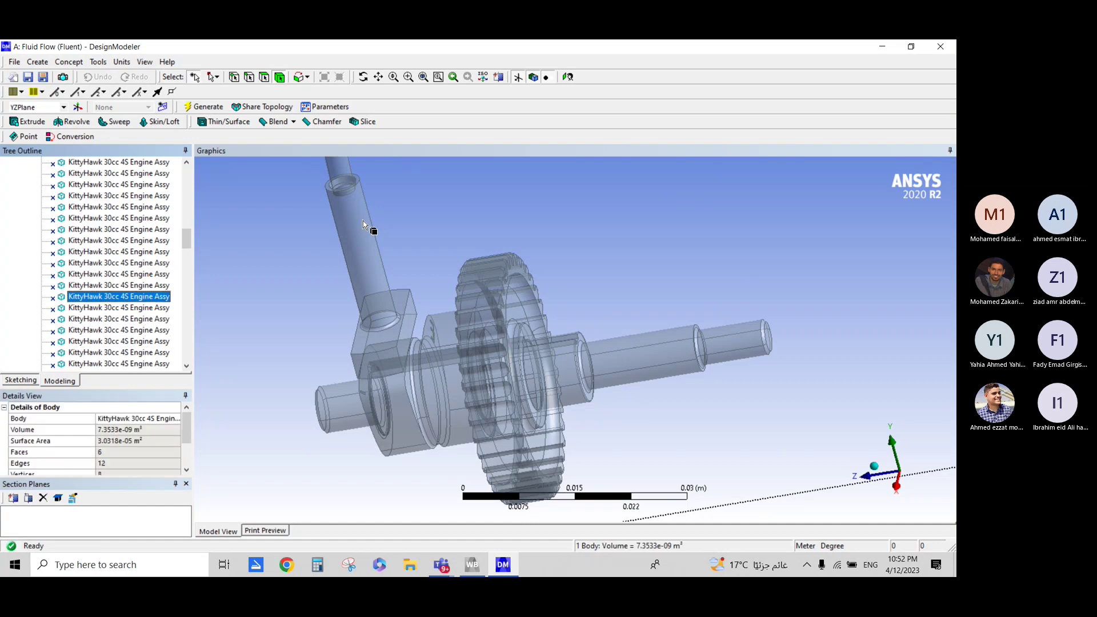
key(Up)
key(Up)
key(Down)
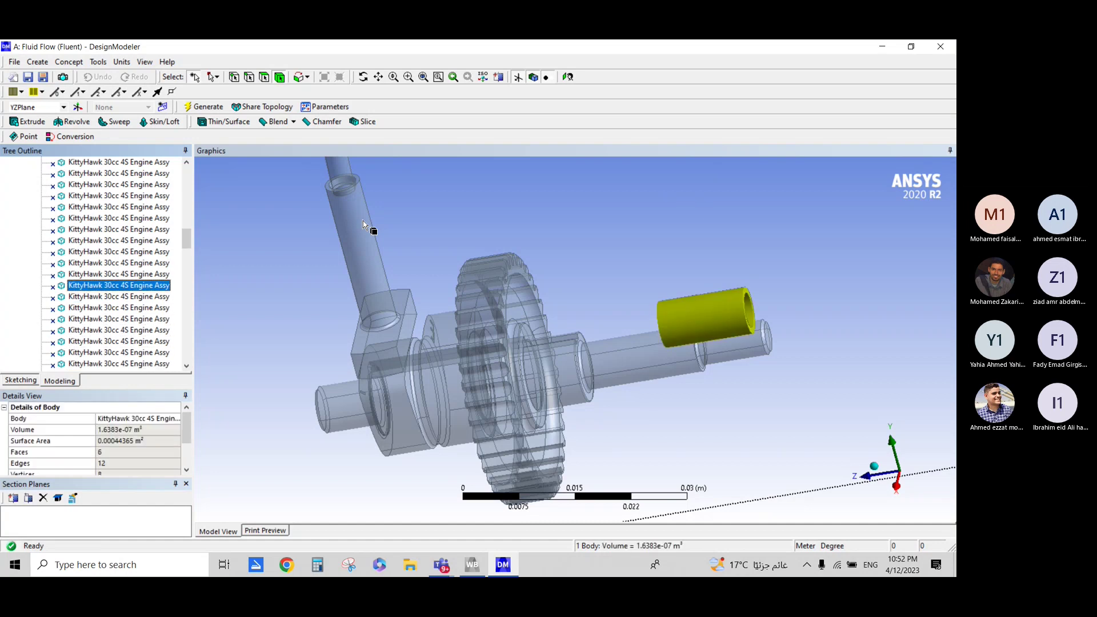
key(Down)
key(Down)
key(Down)
key(Down)
key(Down)
key(Down)
key(Down)
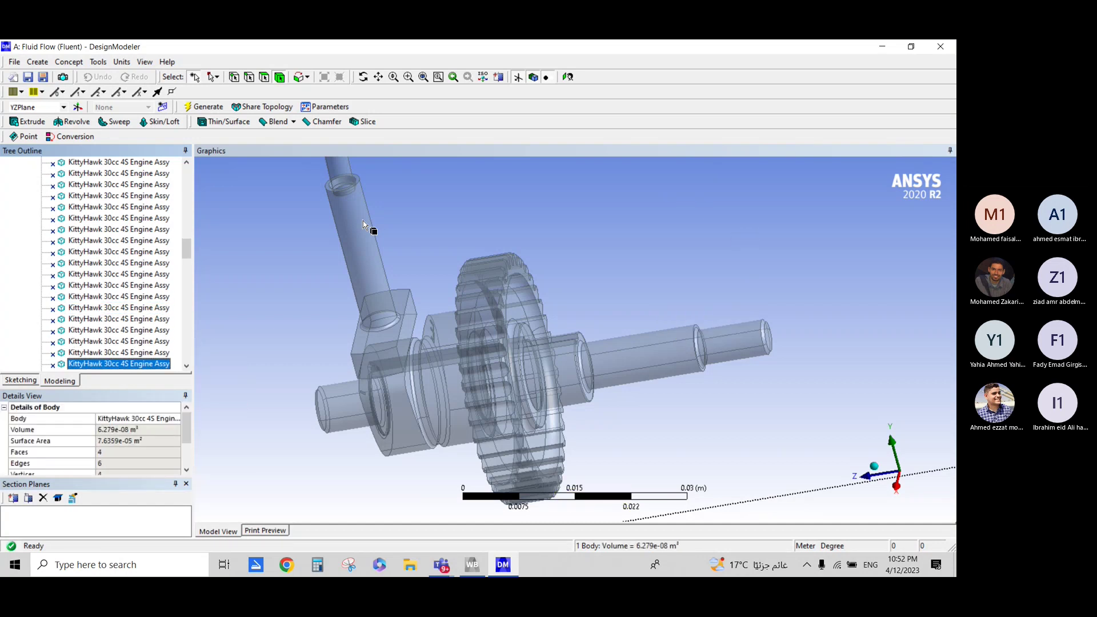
key(Down)
key(Down)
key(Down)
key(Down)
key(Down)
key(Down)
key(Down)
key(Down)
key(Down)
key(Down)
key(Down)
key(Down)
key(Down)
key(Down)
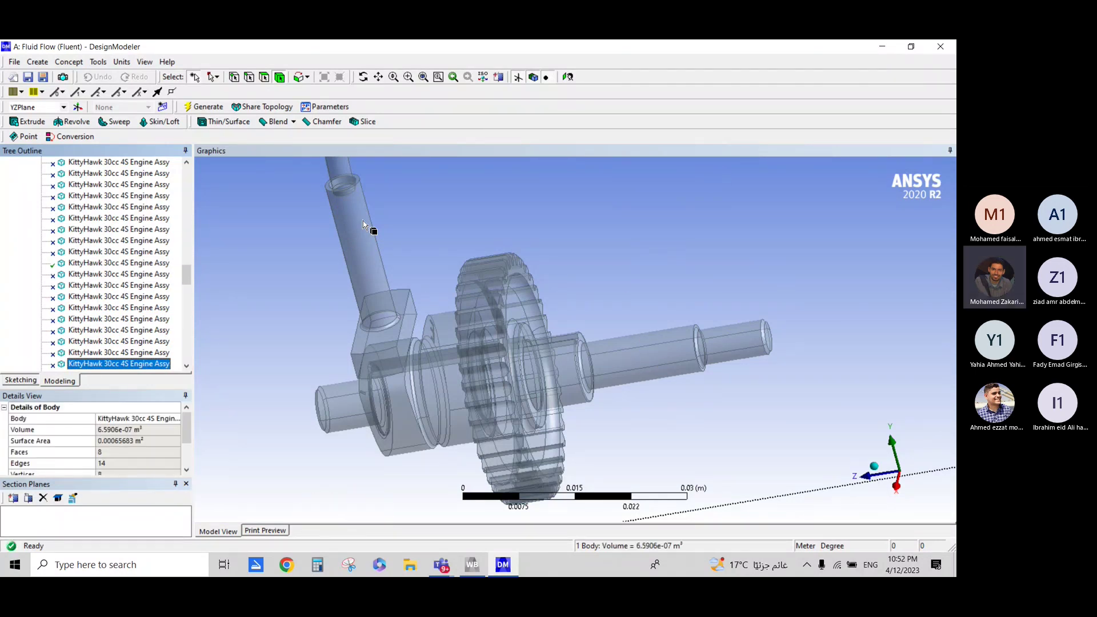
key(Up)
key(Up)
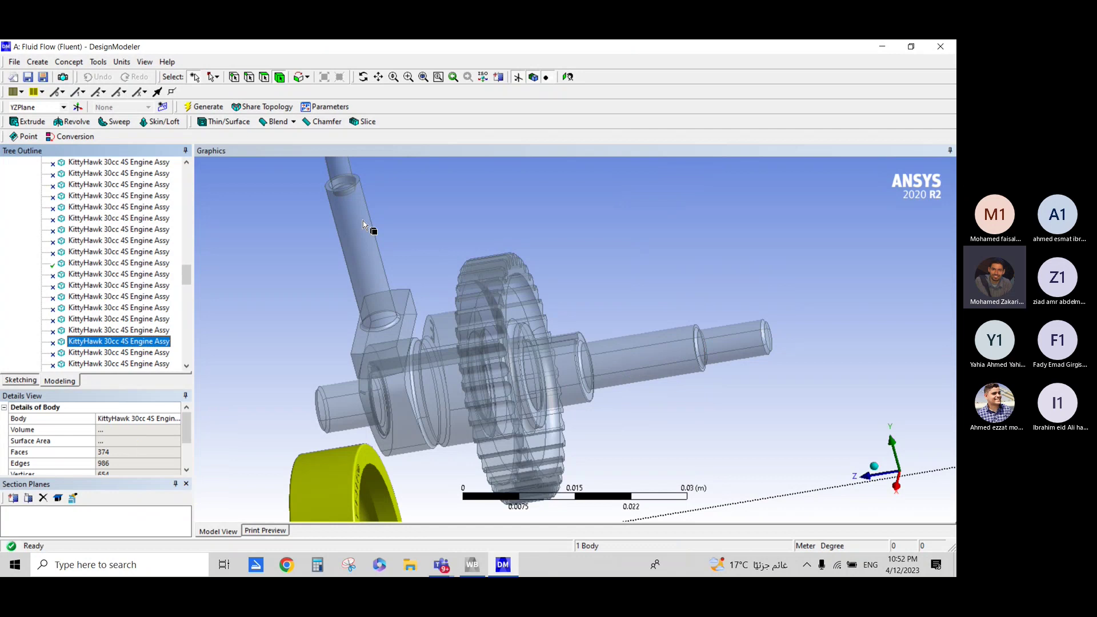
key(Down)
key(Down)
key(Down)
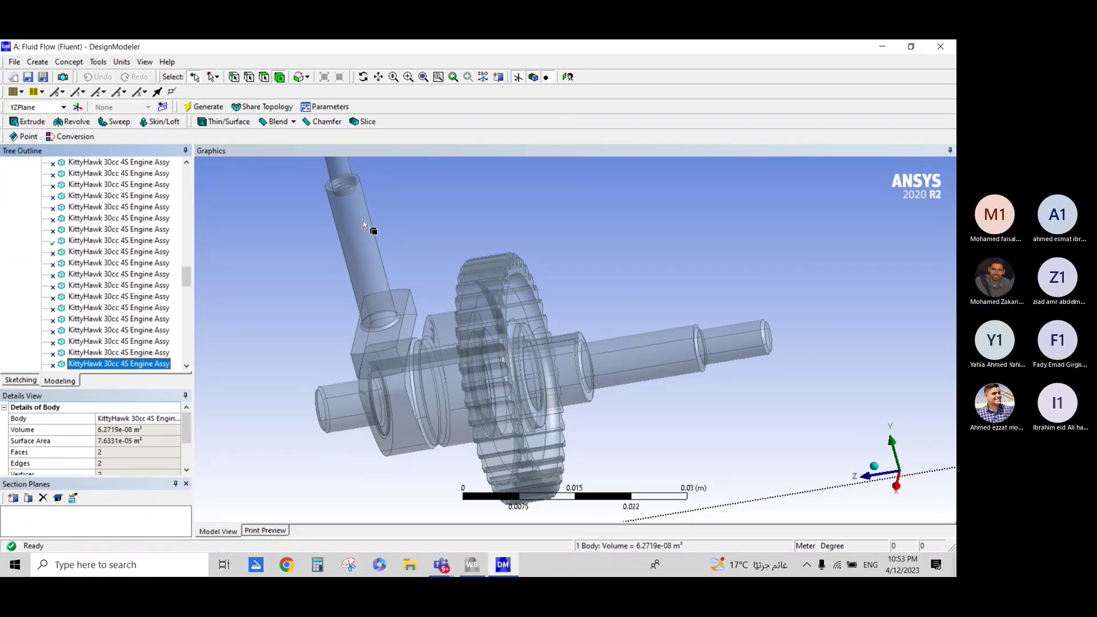
key(Down)
key(Down)
key(Down)
key(Down)
key(Down)
key(Down)
key(Down)
key(Down)
key(Down)
key(Down)
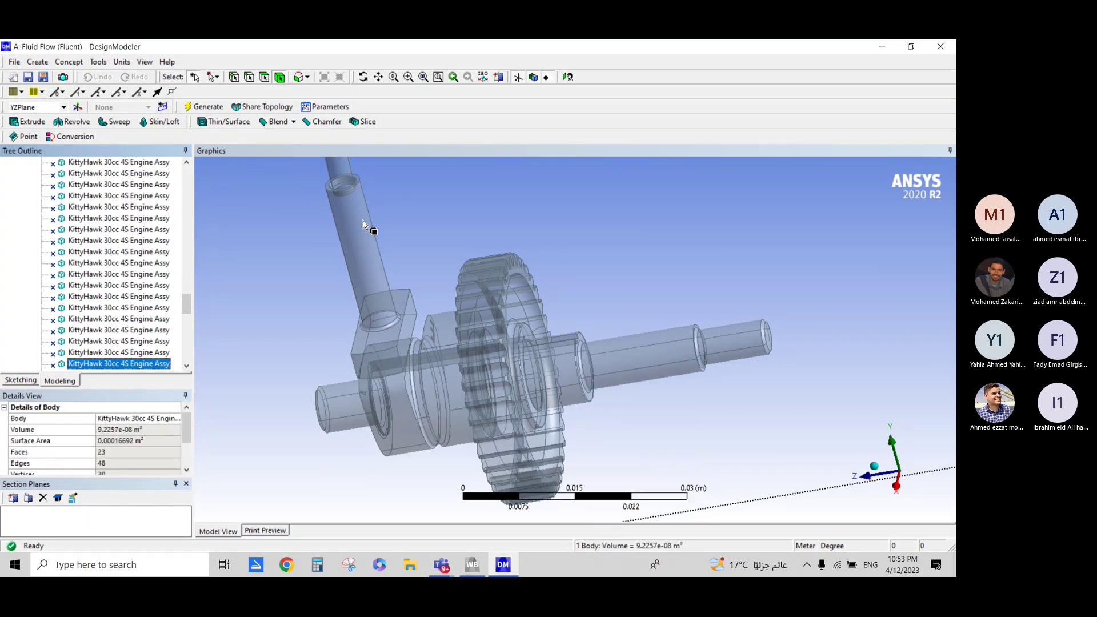
key(Up)
key(Up)
key(Down)
key(Down)
key(Down)
key(Down)
key(Down)
key(Down)
key(Up)
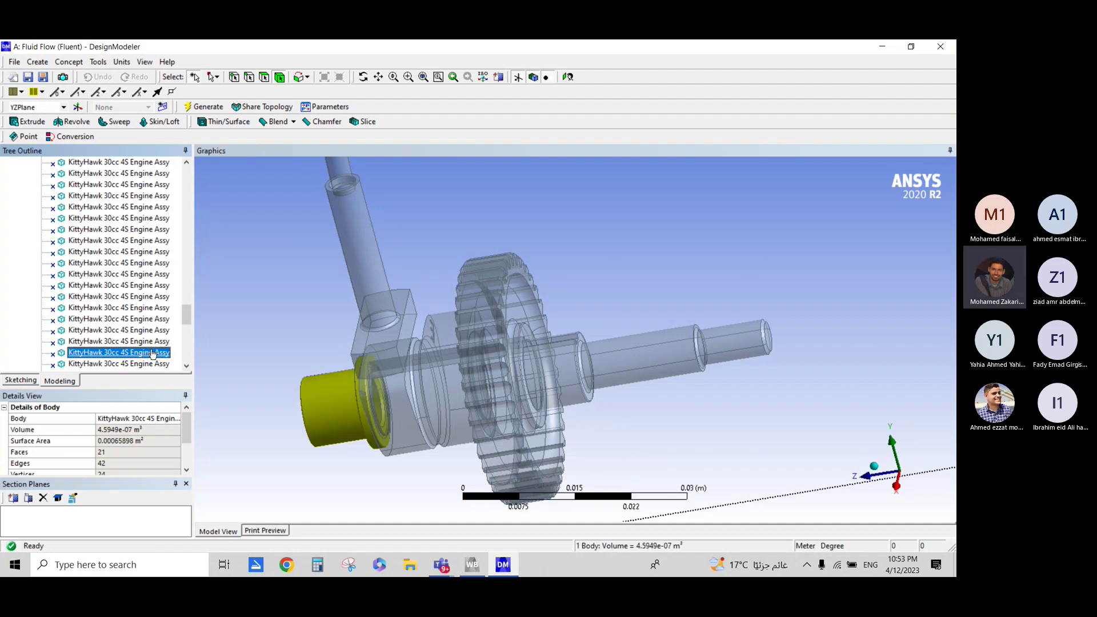
- Unsuppress the sleeve body and the end part body
right_click(153, 352)
click(213, 359)
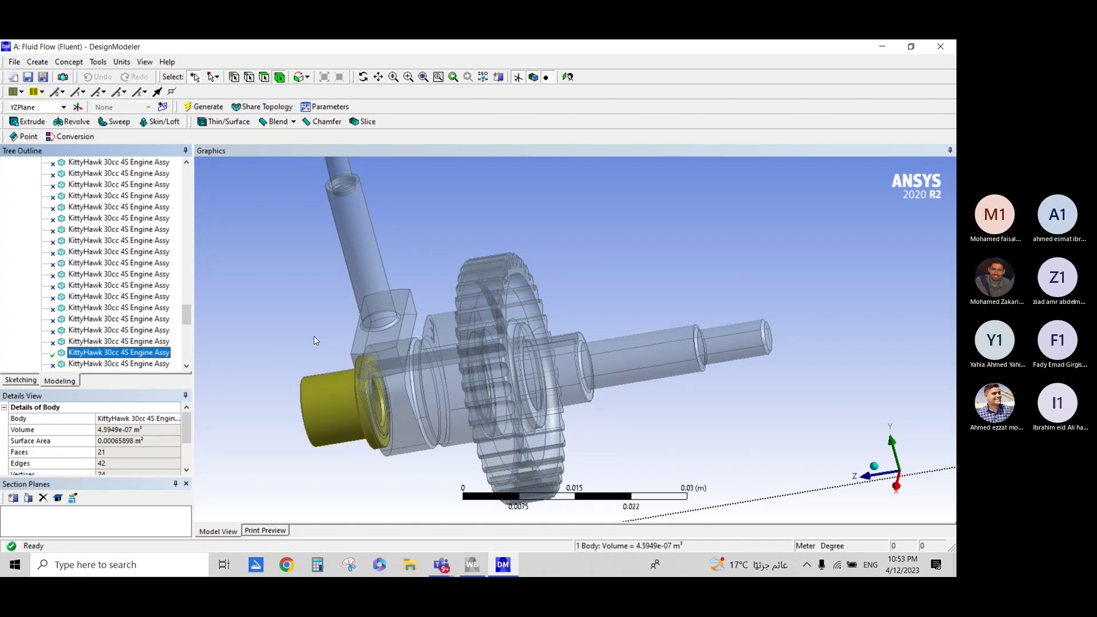
key(Down)
key(Down)
key(Down)
key(Down)
key(Down)
key(Down)
key(Up)
key(Up)
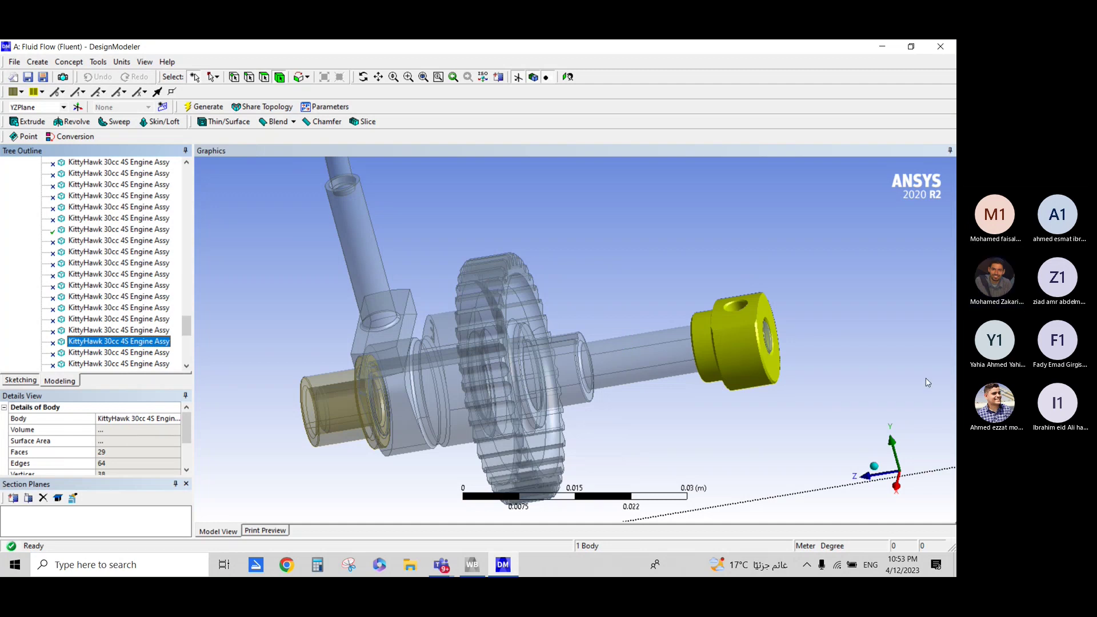
middle_drag(927, 382, 855, 376)
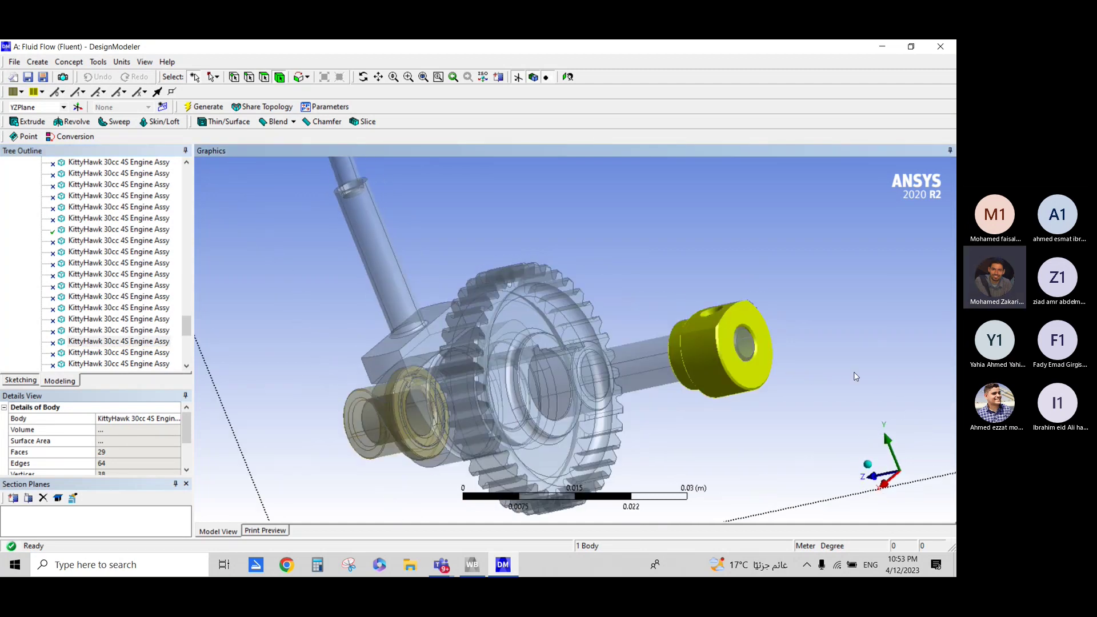
right_click(134, 341)
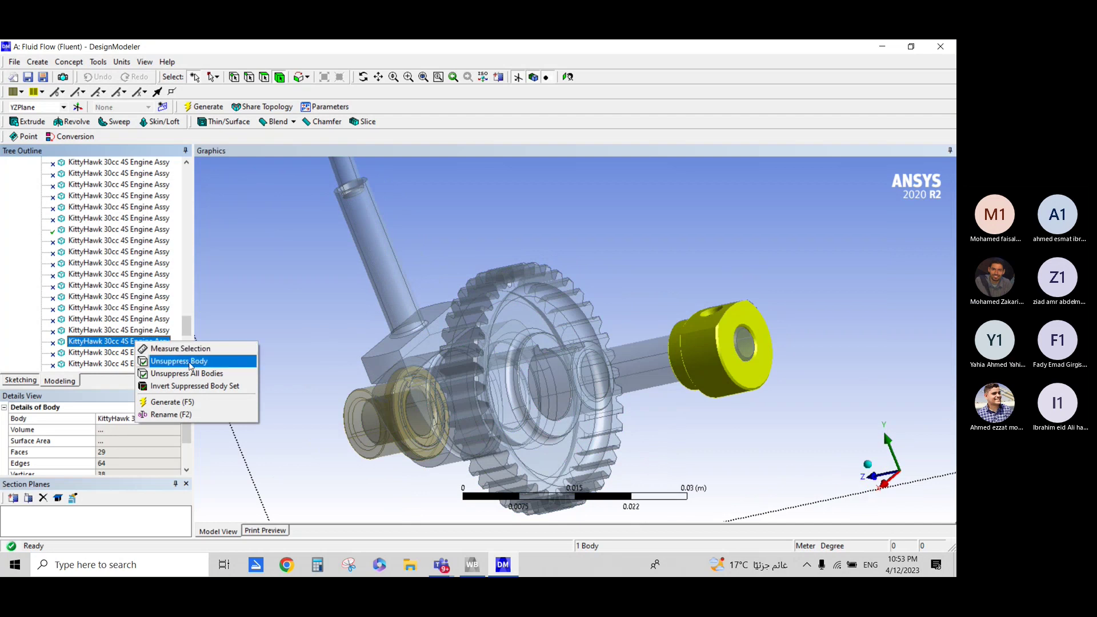
click(190, 361)
- View the whole valve train and step through the bodies to locate the hex nut
middle_drag(400, 285, 479, 316)
scroll(479, 315, down, 3)
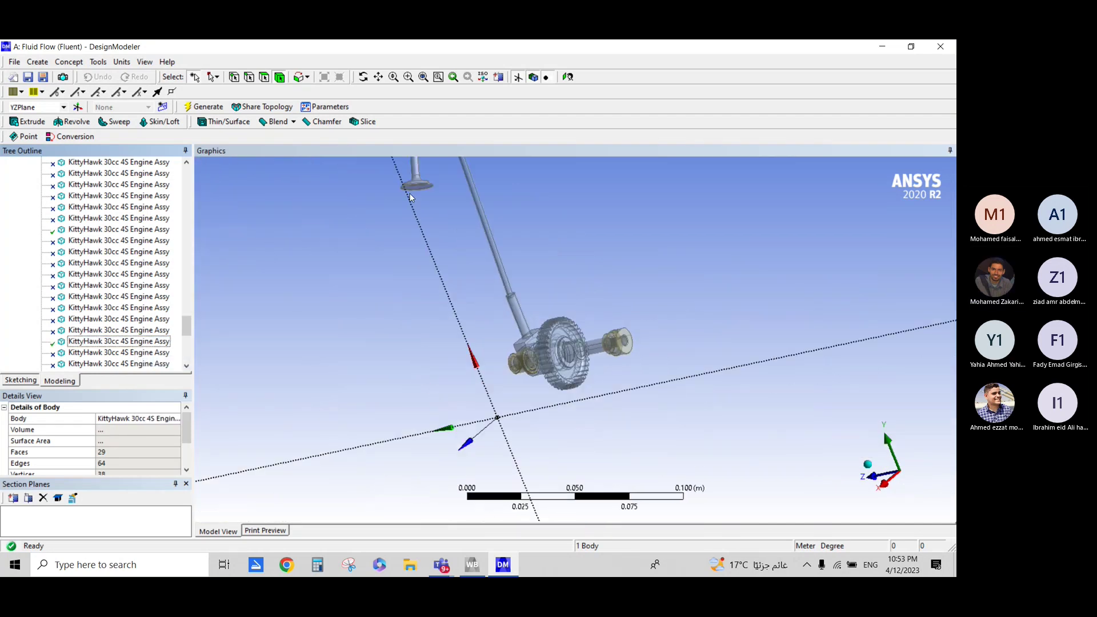
mouse_move(485, 176)
ctrl+middle_down()
mouse_move(678, 484)
mouse_move(627, 386)
mouse_move(441, 435)
ctrl+middle_up()
scroll(678, 485, up, 4)
drag(187, 335, 182, 167)
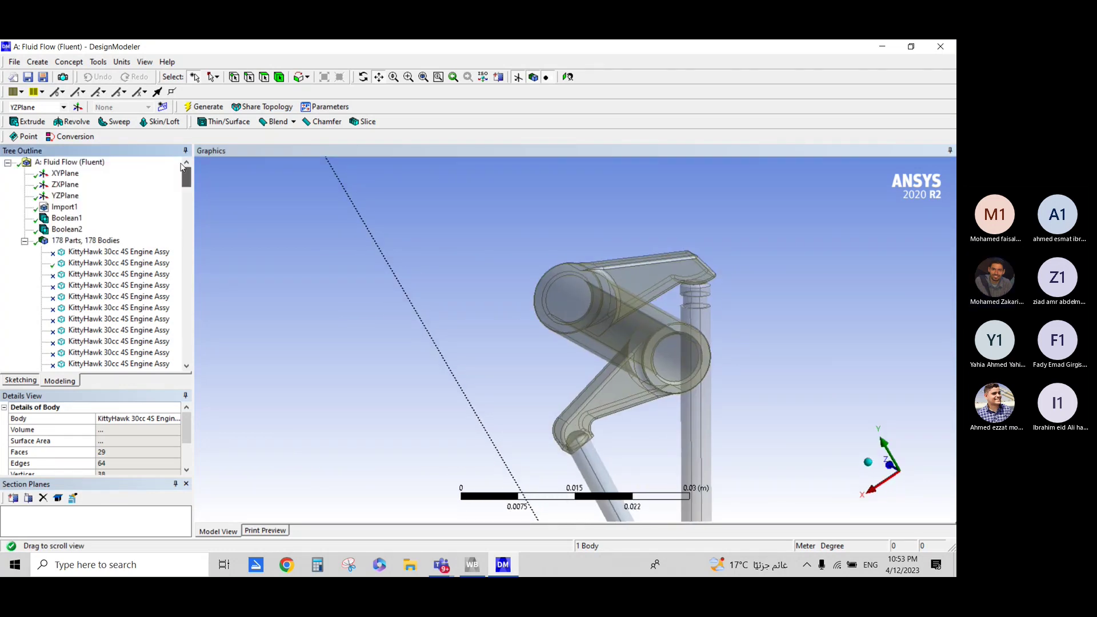
click(119, 262)
key(Down)
key(Down)
key(Down)
key(Down)
key(Down)
key(Down)
key(Down)
key(Down)
key(Down)
key(Down)
key(Down)
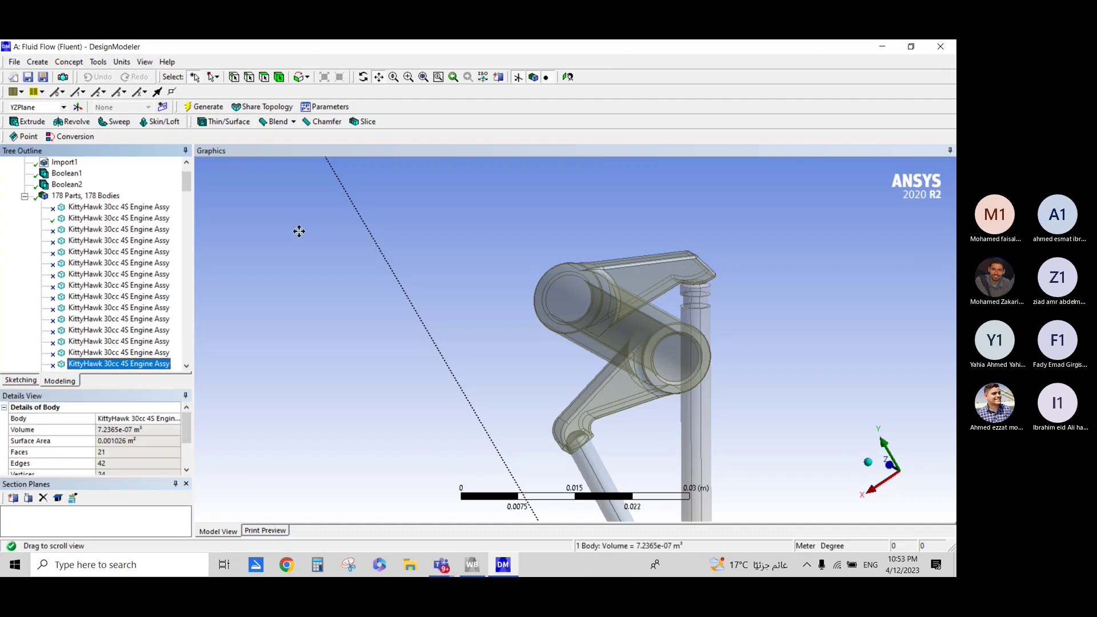
key(Down)
key(Down)
key(Down)
key(Down)
key(Down)
key(Down)
key(Down)
key(Down)
key(Down)
key(Down)
key(Down)
key(Down)
key(Down)
key(Down)
key(Down)
key(Down)
key(Down)
key(Down)
key(Down)
key(Down)
key(Down)
key(Down)
key(Down)
key(Down)
key(Down)
key(Down)
key(Down)
key(Down)
key(Down)
key(Down)
key(Down)
key(Up)
key(Up)
key(Up)
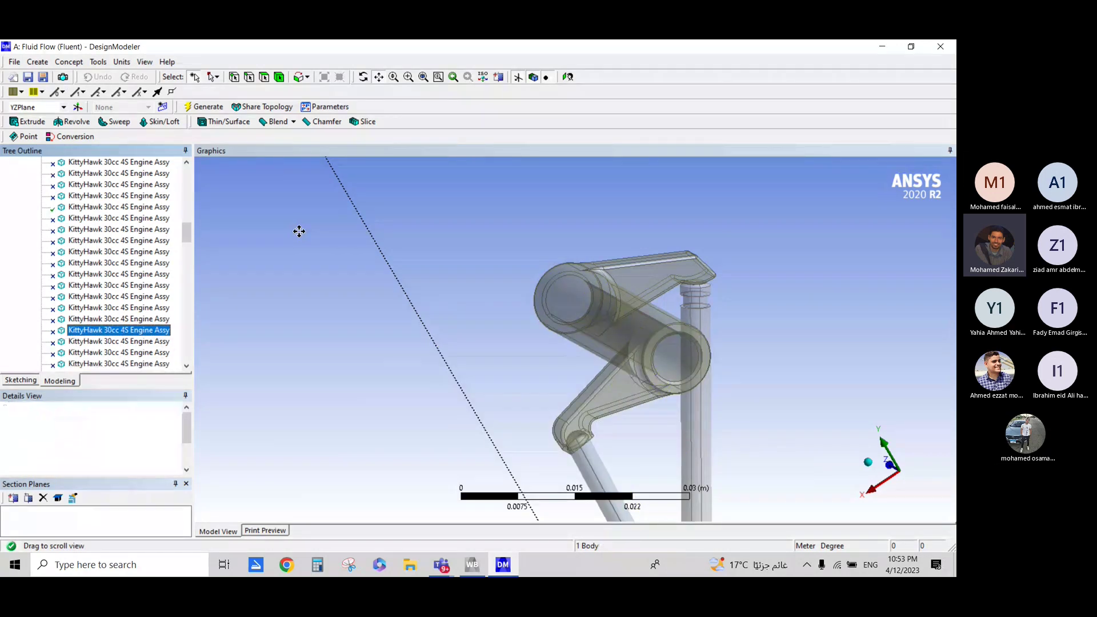
key(Down)
key(Down)
key(Down)
key(Down)
key(Down)
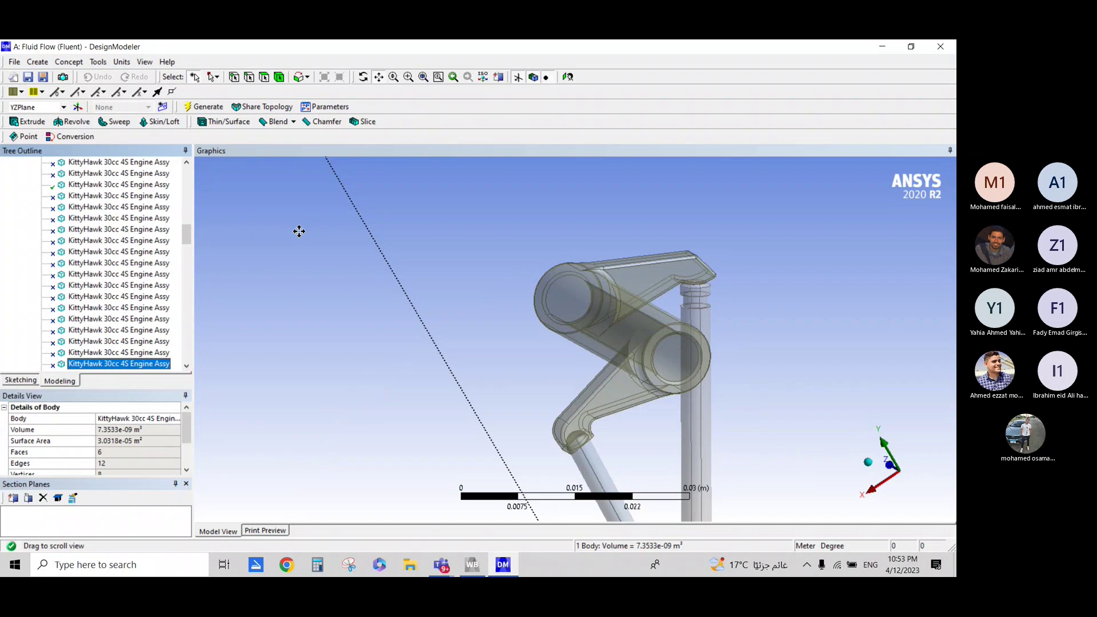
key(Down)
key(Down)
key(Down)
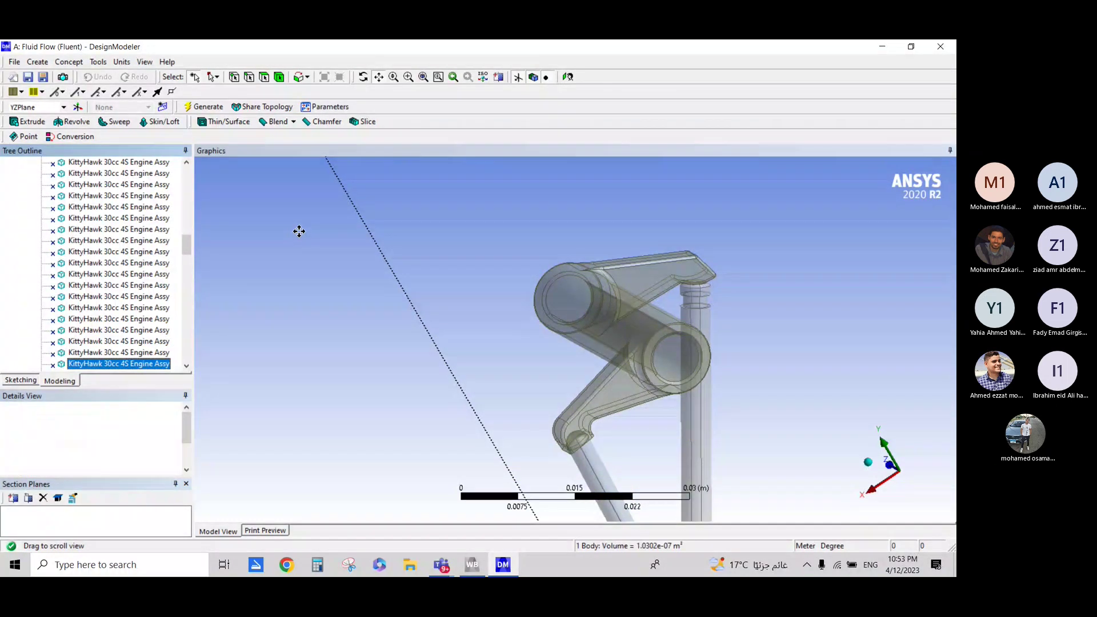
key(Down)
key(Down)
key(Down)
key(Down)
key(Down)
key(Down)
key(Down)
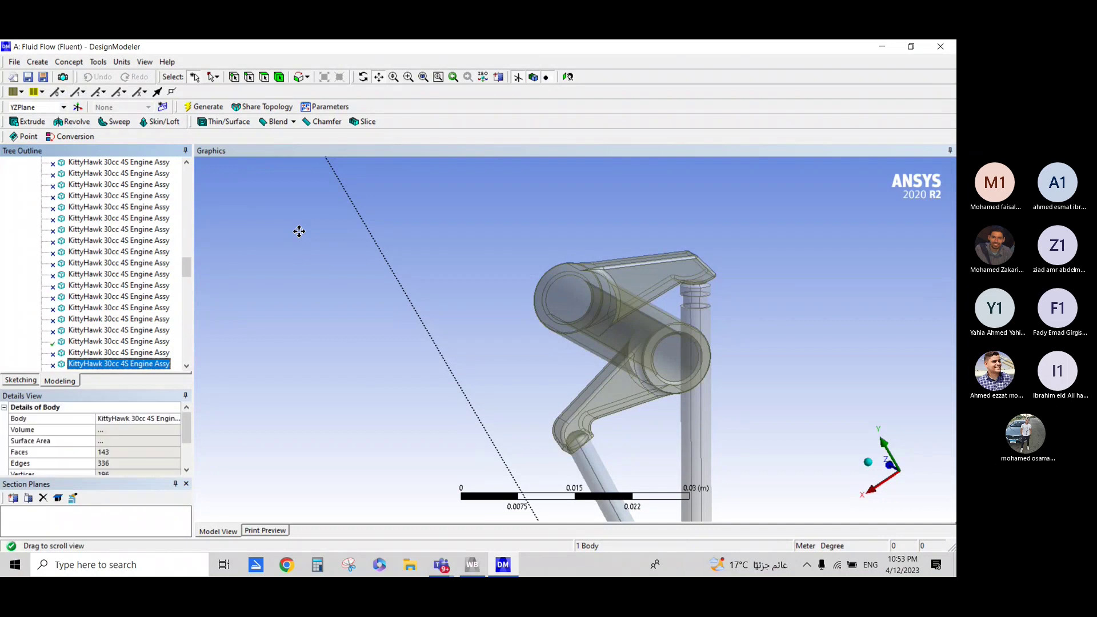
key(Down)
key(Down)
key(Down)
key(Down)
key(Down)
key(Down)
key(Down)
key(Down)
key(Down)
key(Down)
key(Down)
key(Down)
key(Down)
key(Down)
- Unsuppress the hex nut body, save the geometry and close DesignModeler
key(Up)
key(Up)
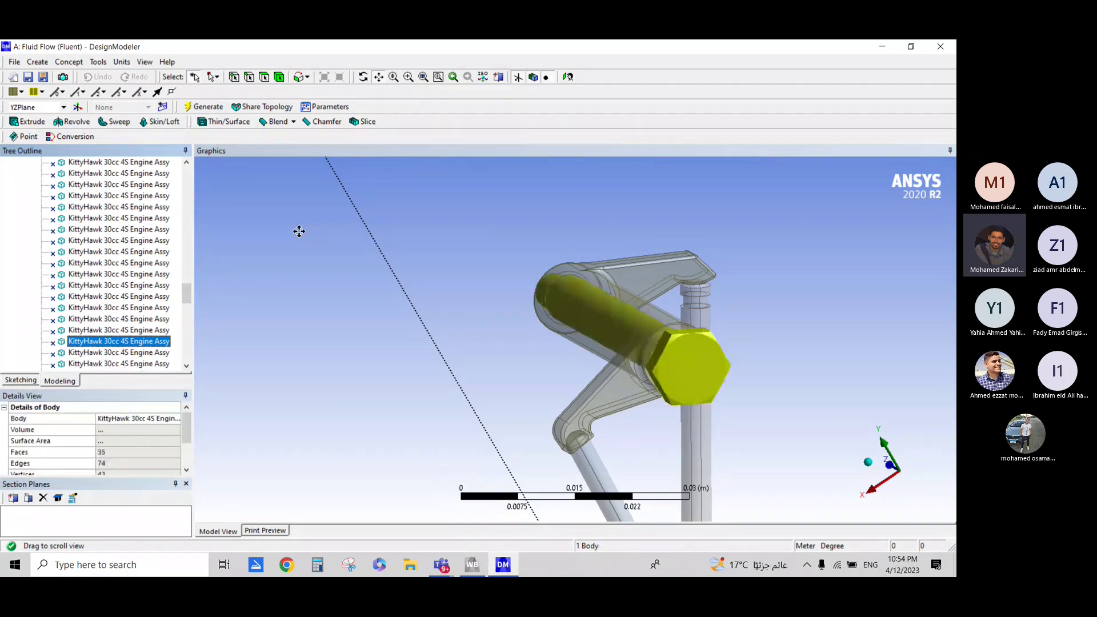
right_click(147, 342)
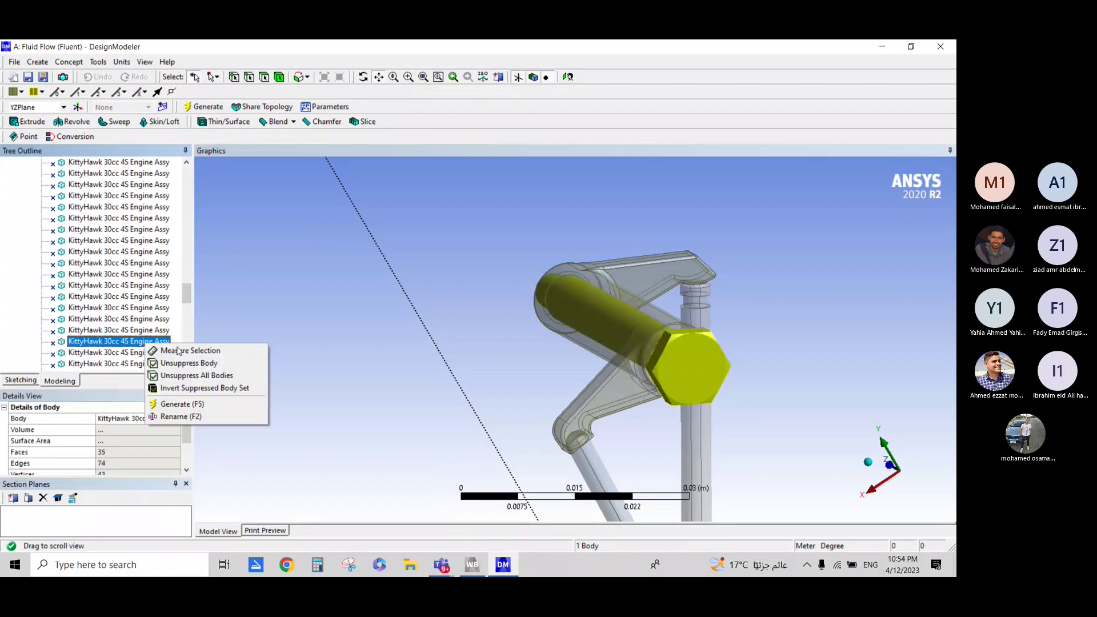
click(189, 363)
scroll(400, 288, up, 5)
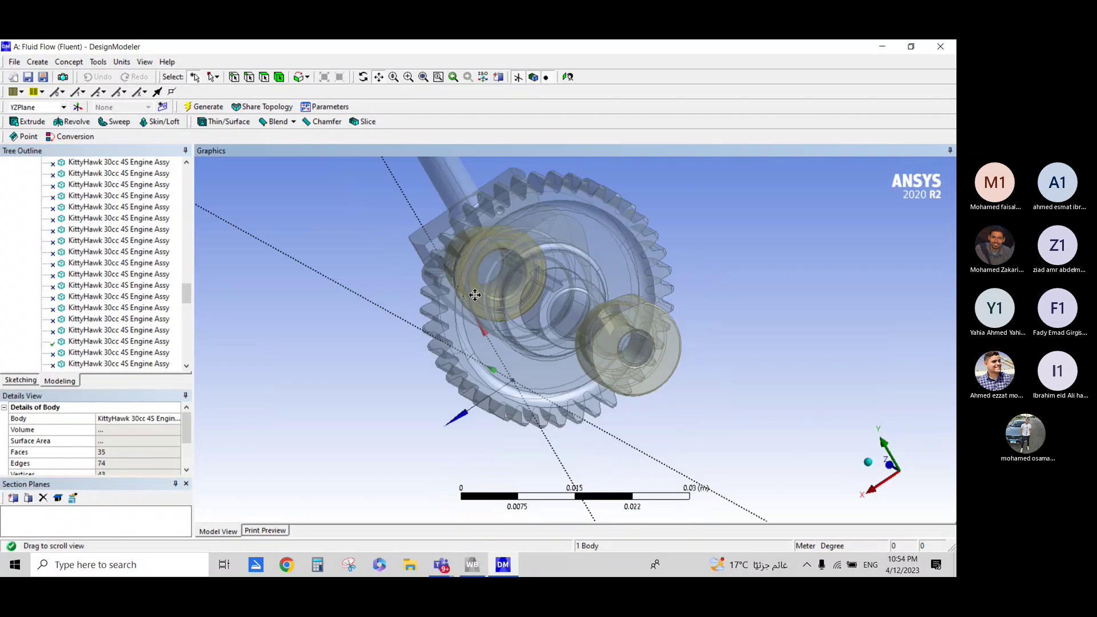
scroll(475, 295, down, 3)
scroll(632, 314, down, 3)
key(ctrl+s)
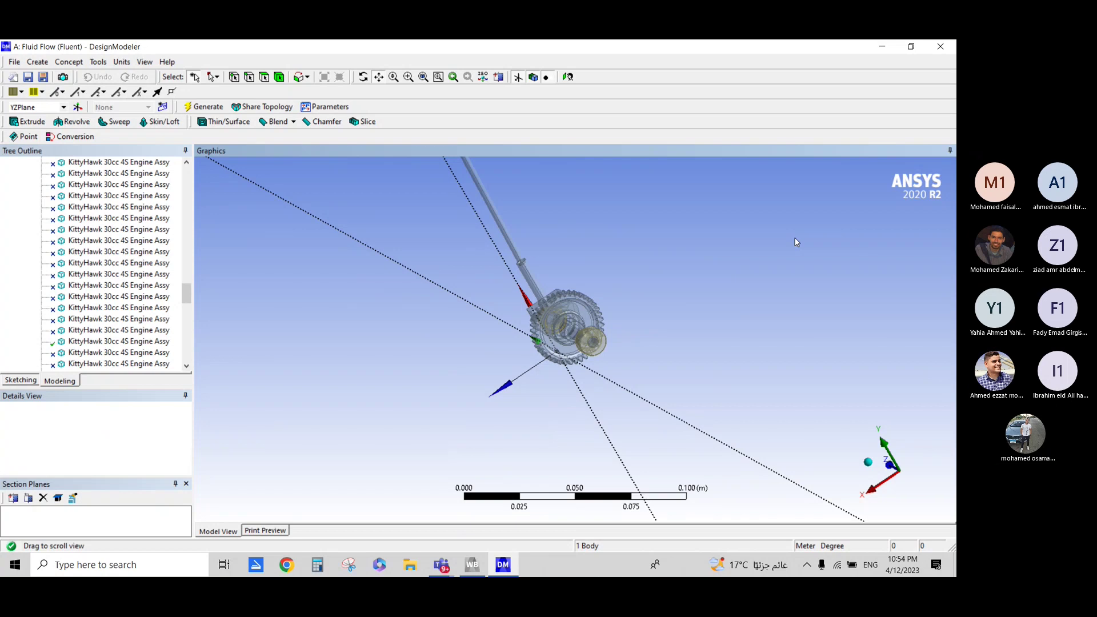
key(alt+F4)
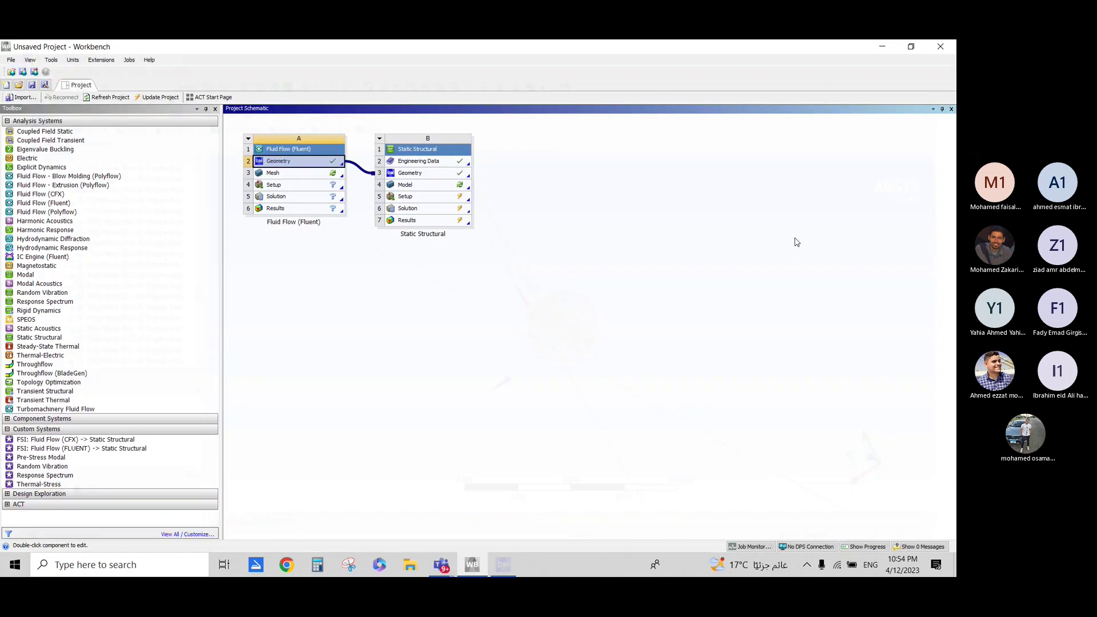
- Open Model cell B4 in Mechanical with the updated geometry, and mute the Teams microphone
double_click(405, 185)
click(513, 330)
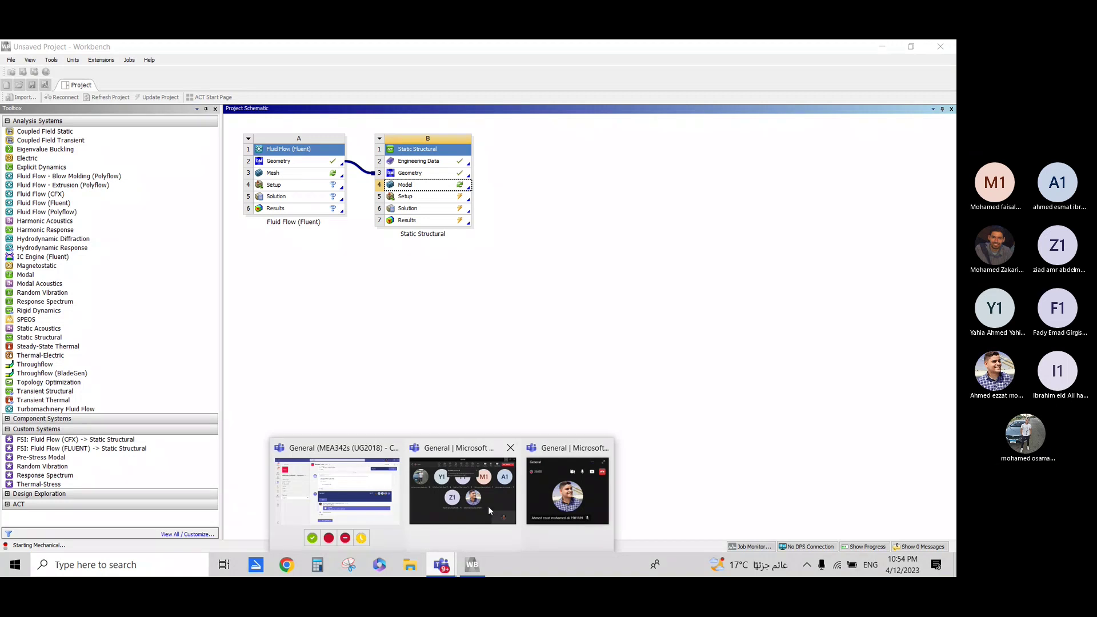
click(488, 506)
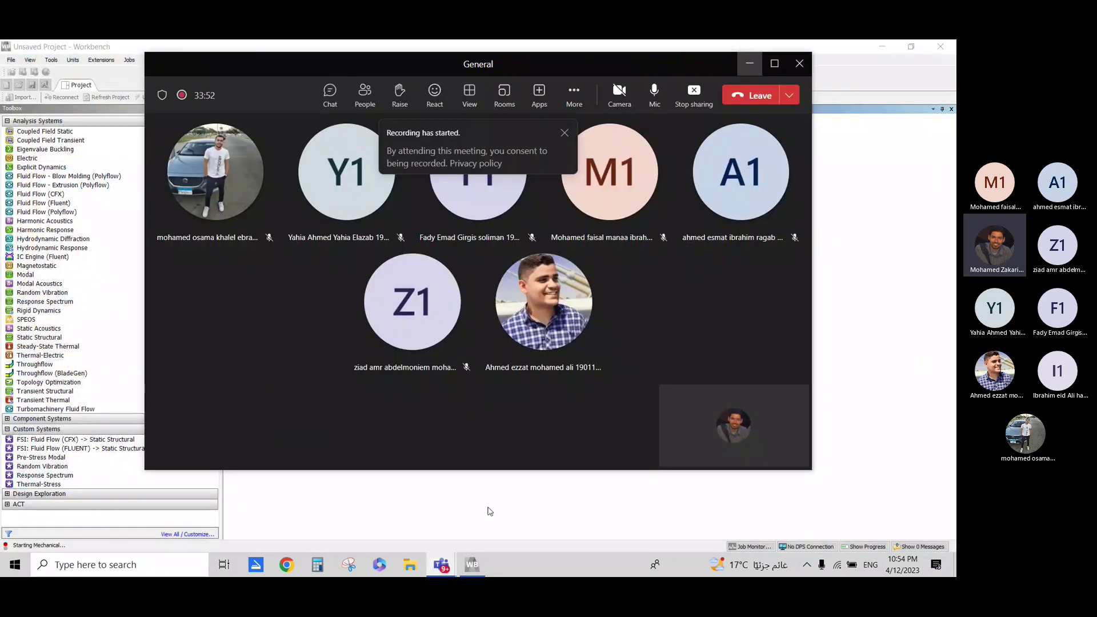
mouse_move(440, 564)
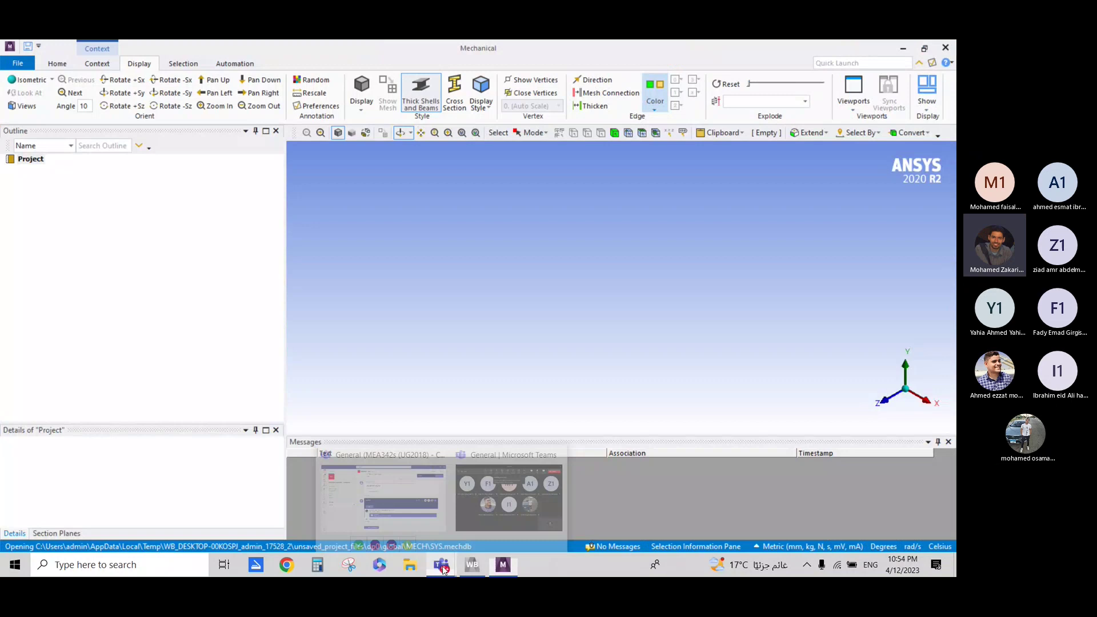
click(540, 458)
click(654, 91)
mouse_move(740, 171)
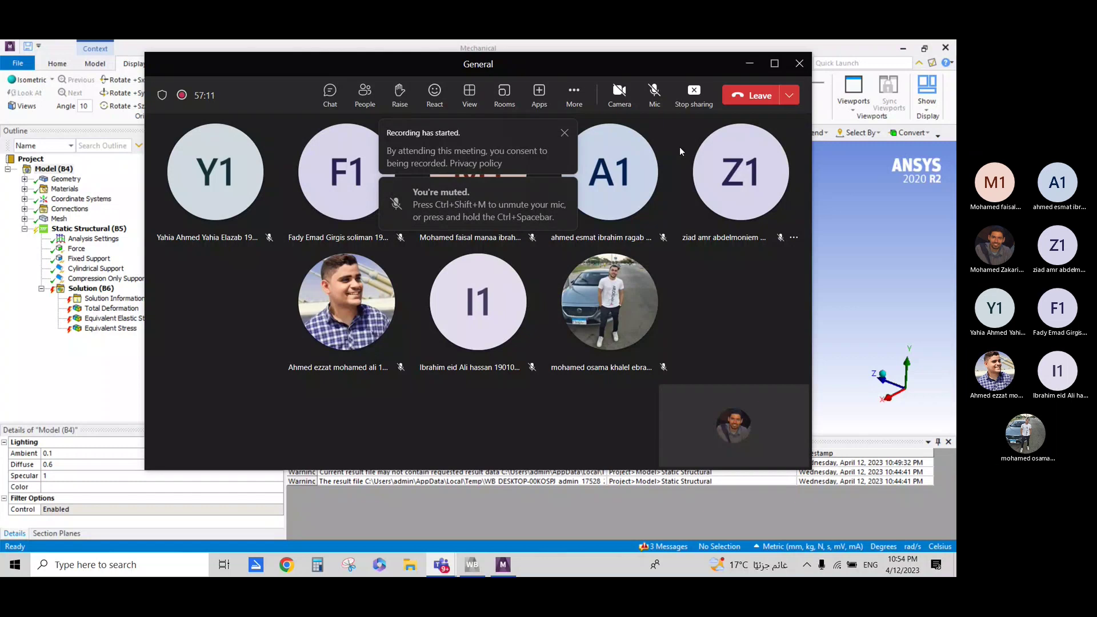
- Close the 'Recording has started' toast and later unmute the Teams microphone
click(564, 133)
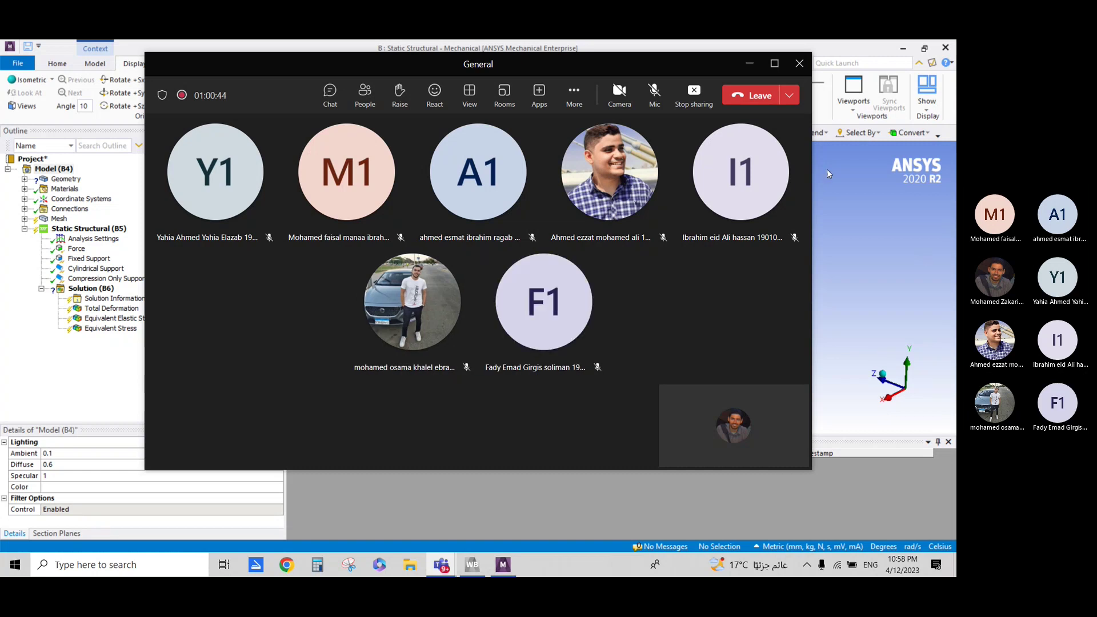
click(654, 93)
- Return to Mechanical and delete the Cylindrical Support and Compression Only Support
click(749, 64)
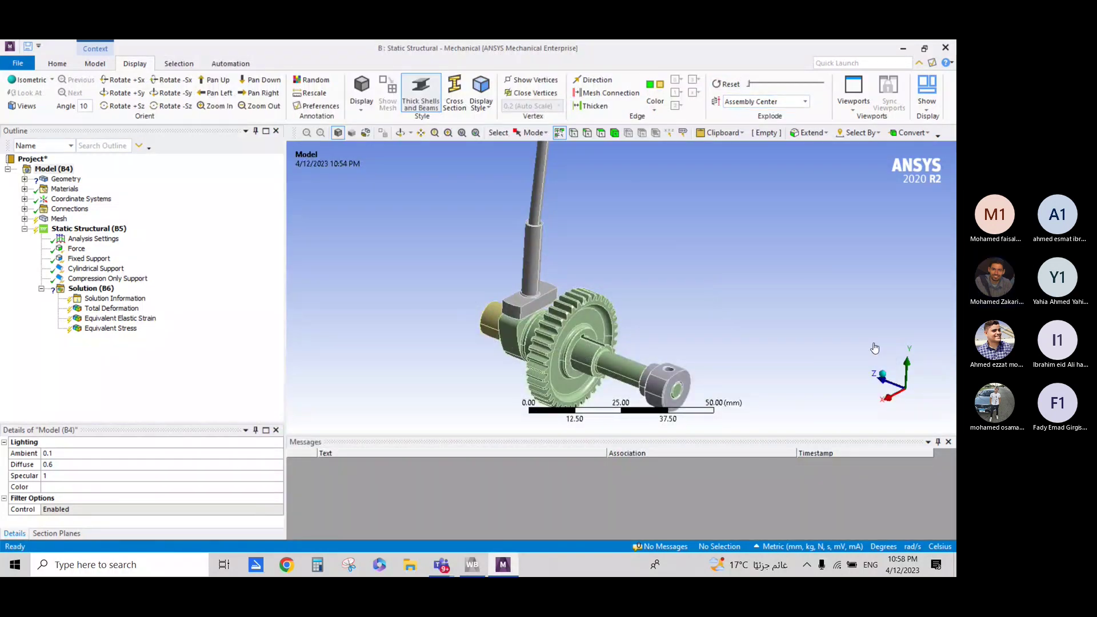
scroll(481, 265, up, 5)
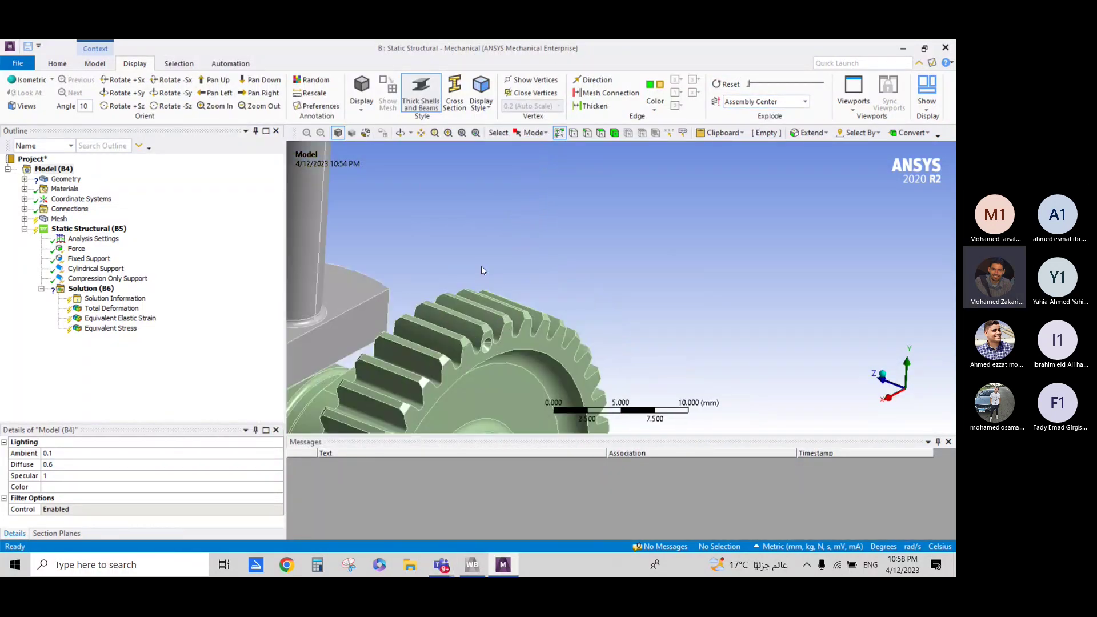
scroll(481, 265, down, 2)
click(421, 134)
mouse_move(538, 184)
mouse_down()
mouse_move(601, 201)
mouse_move(567, 206)
mouse_up()
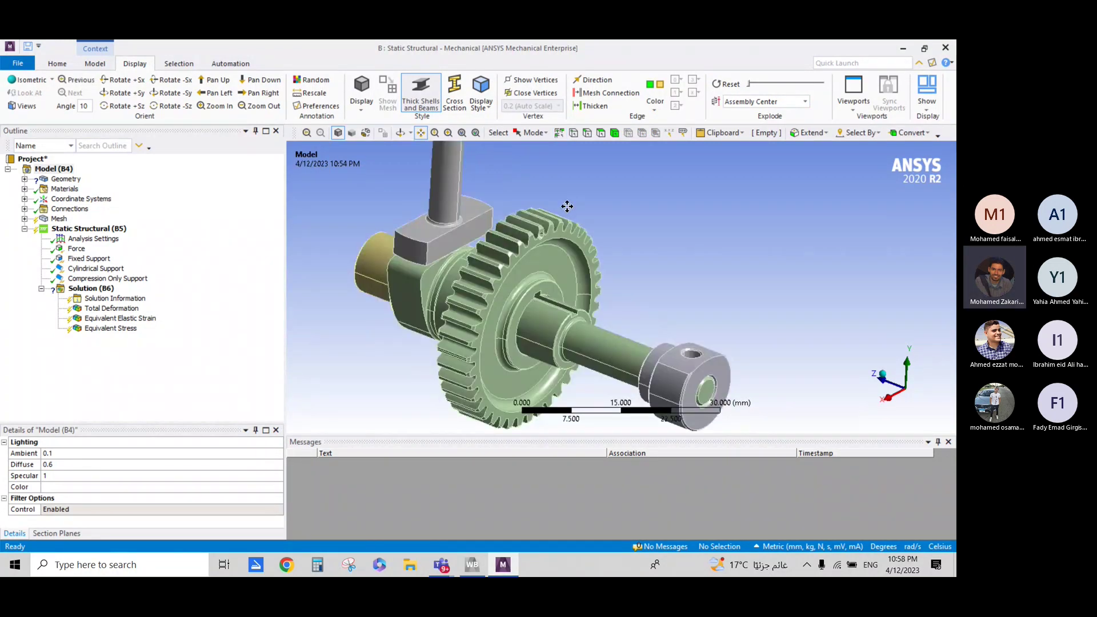
click(108, 279)
right_click(86, 268)
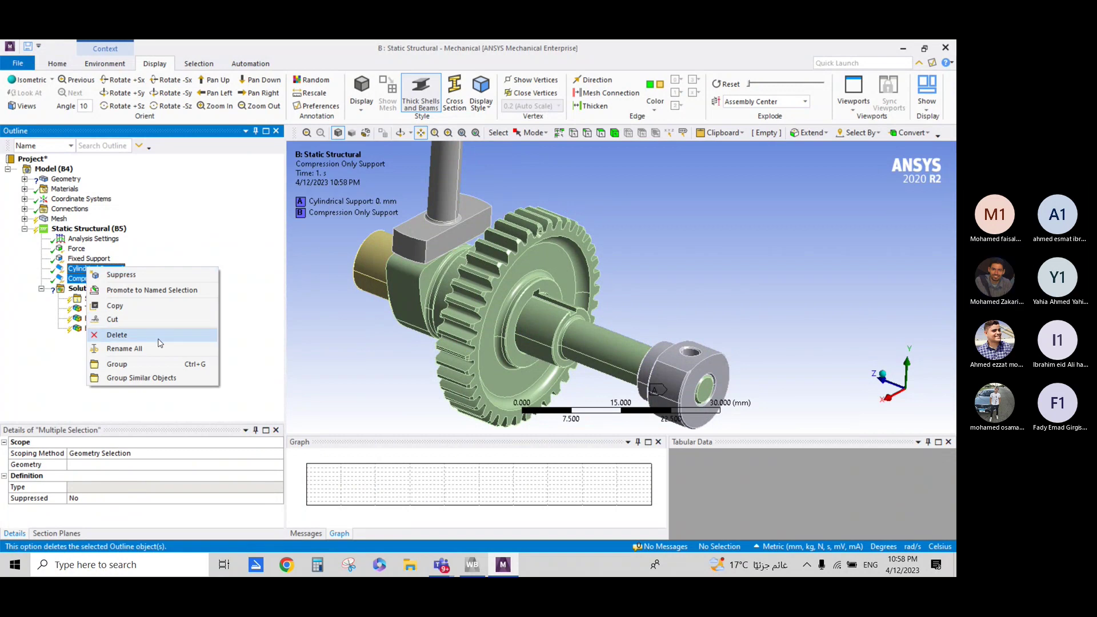
click(159, 338)
click(486, 344)
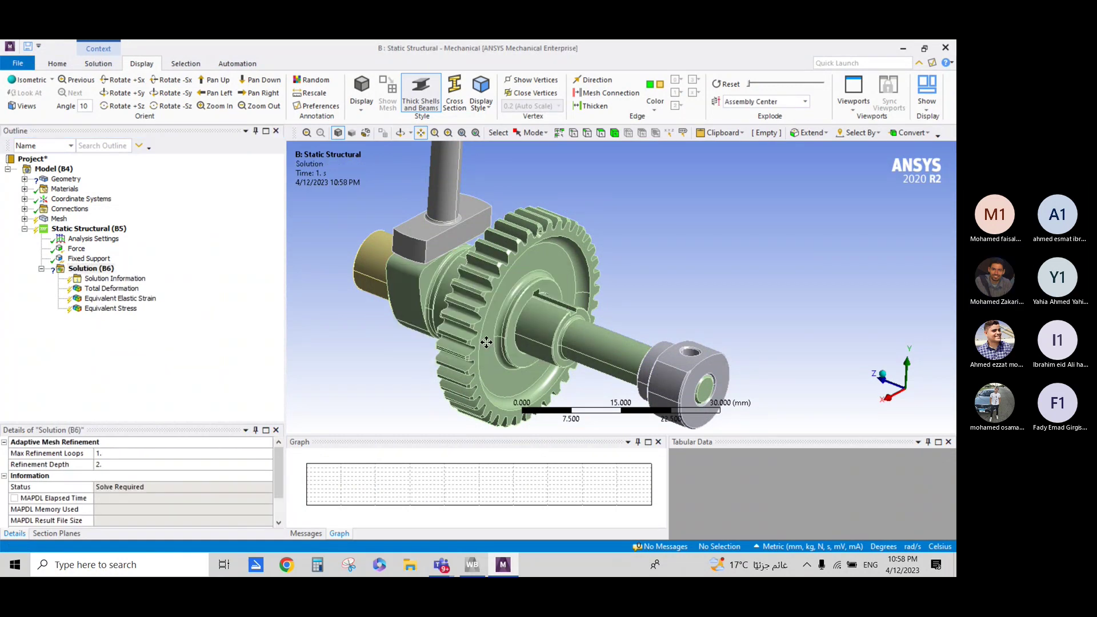
click(58, 218)
right_click(59, 218)
- Review the 0.5 mm Body Sizing and select all seven bodies
click(24, 219)
click(84, 228)
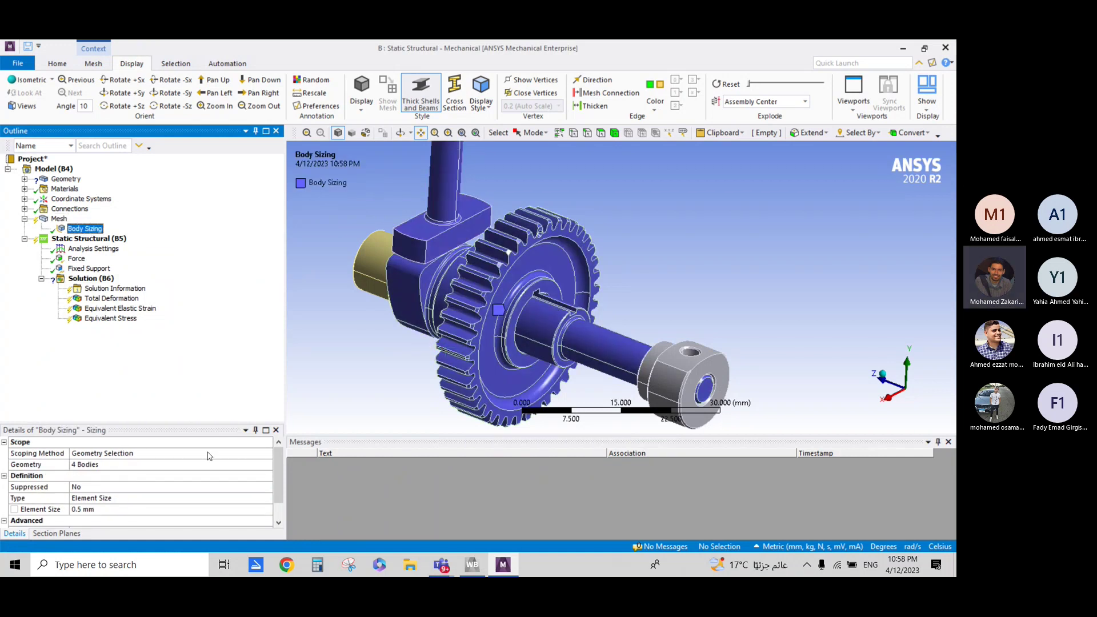
click(617, 134)
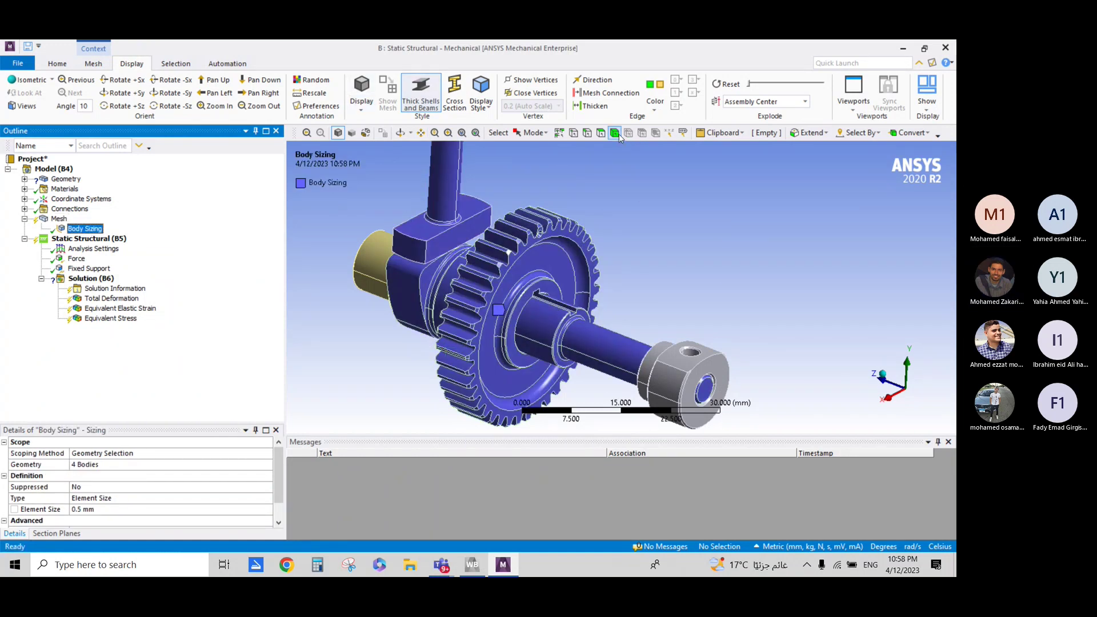
right_click(550, 327)
click(572, 487)
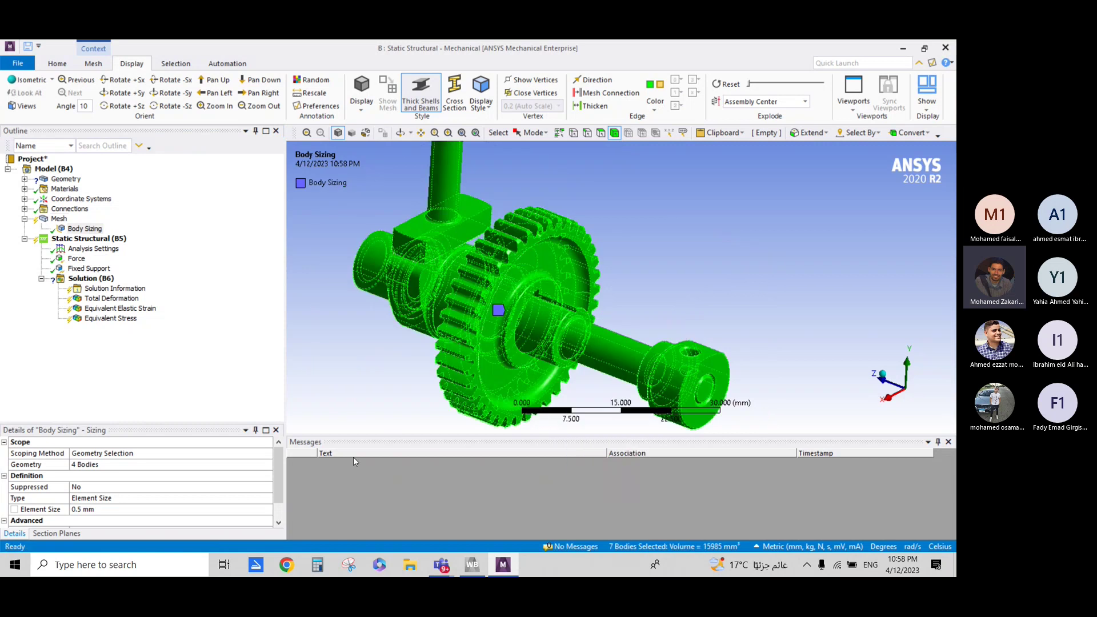
click(59, 218)
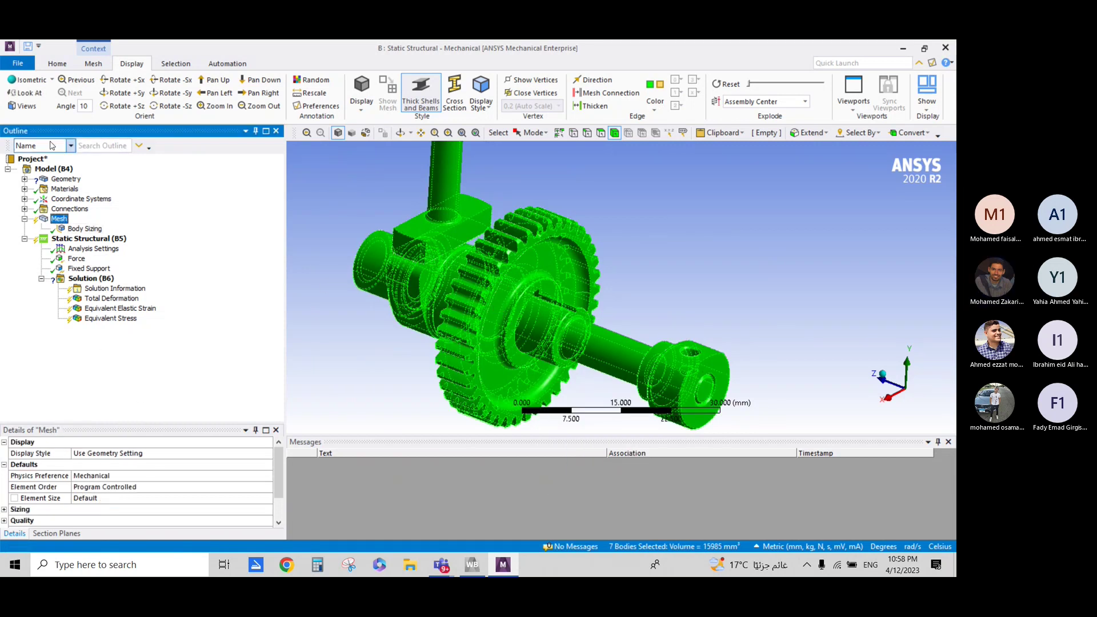
- Generate the mesh and expand Connections to show the six contact regions
click(52, 66)
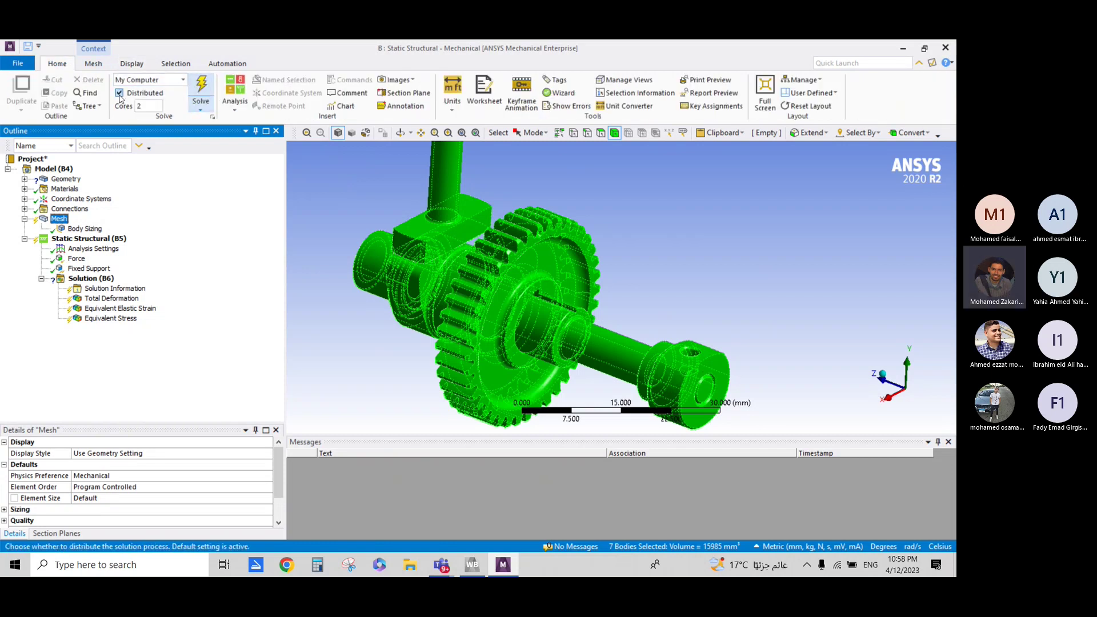
click(103, 66)
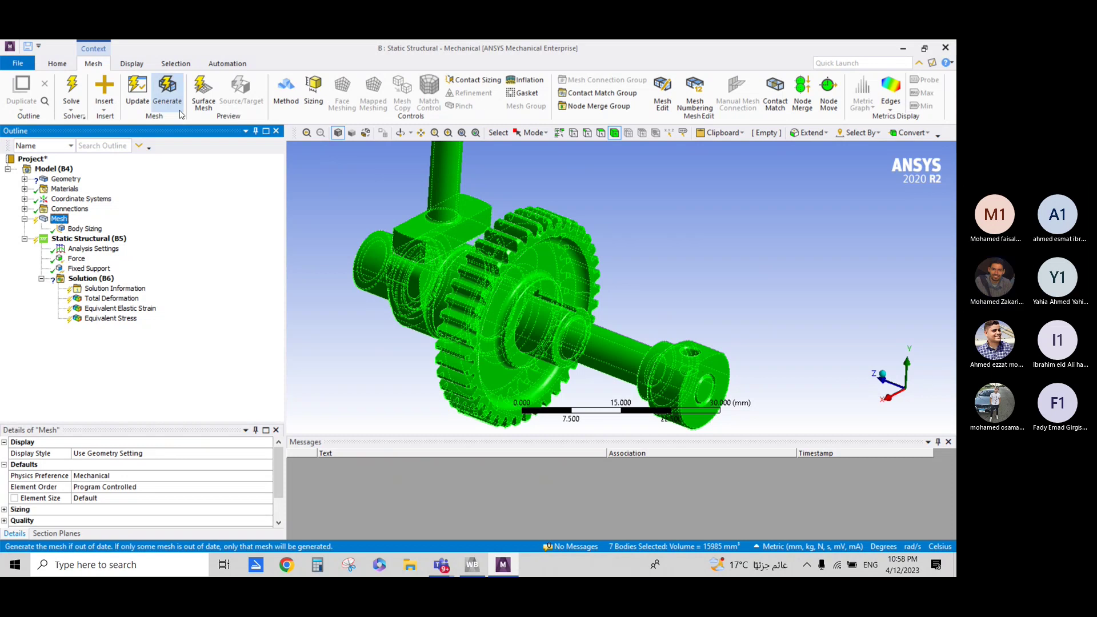
click(167, 90)
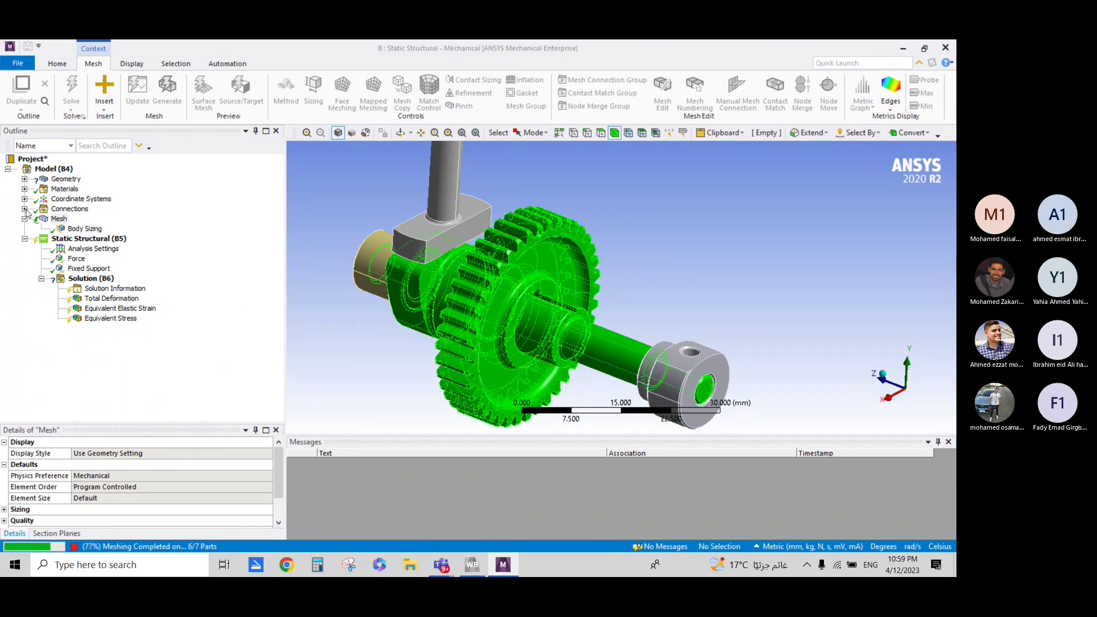
click(24, 209)
click(38, 226)
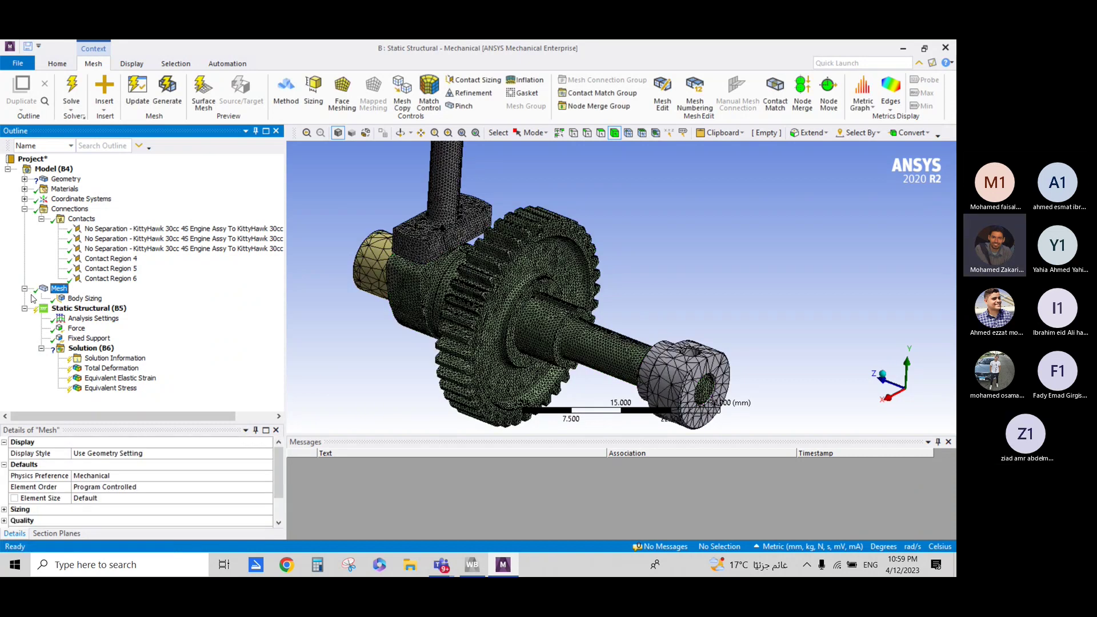
click(85, 298)
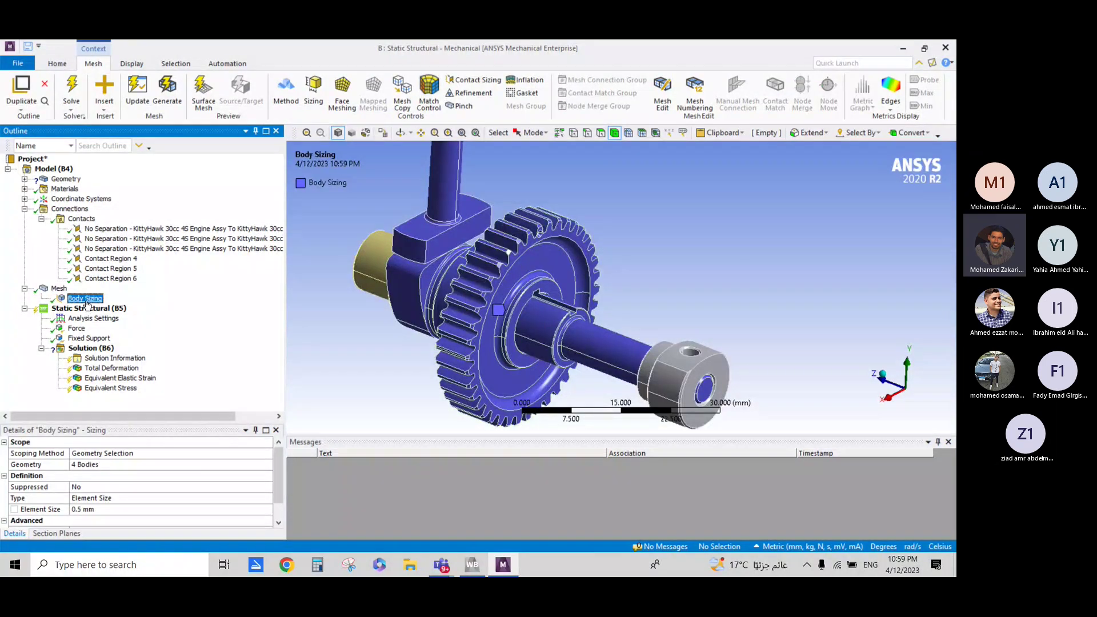
click(25, 288)
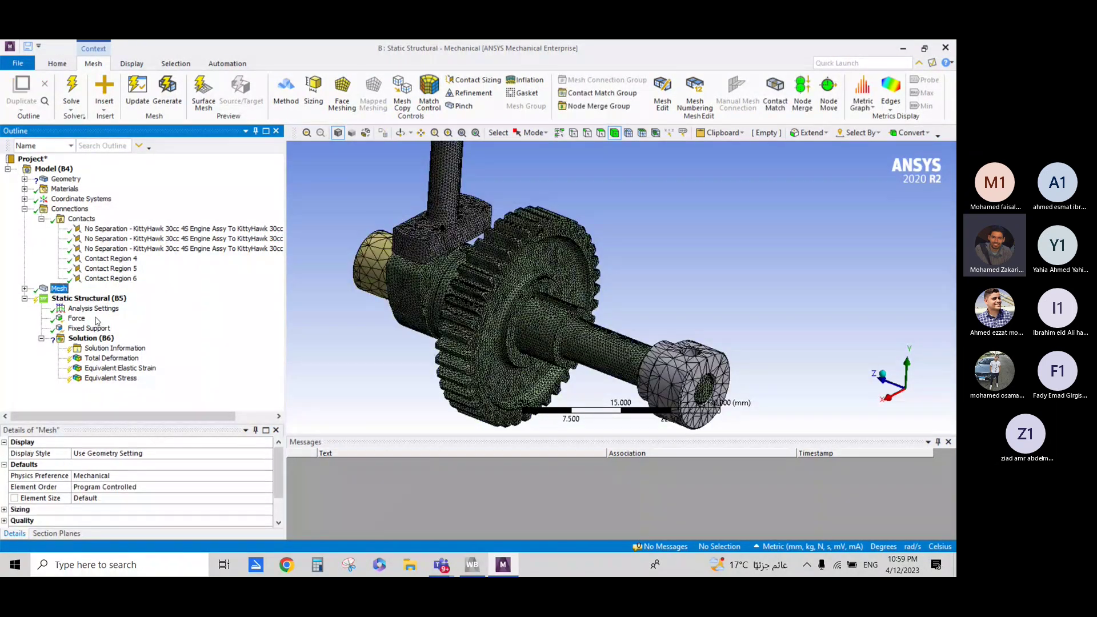
click(86, 298)
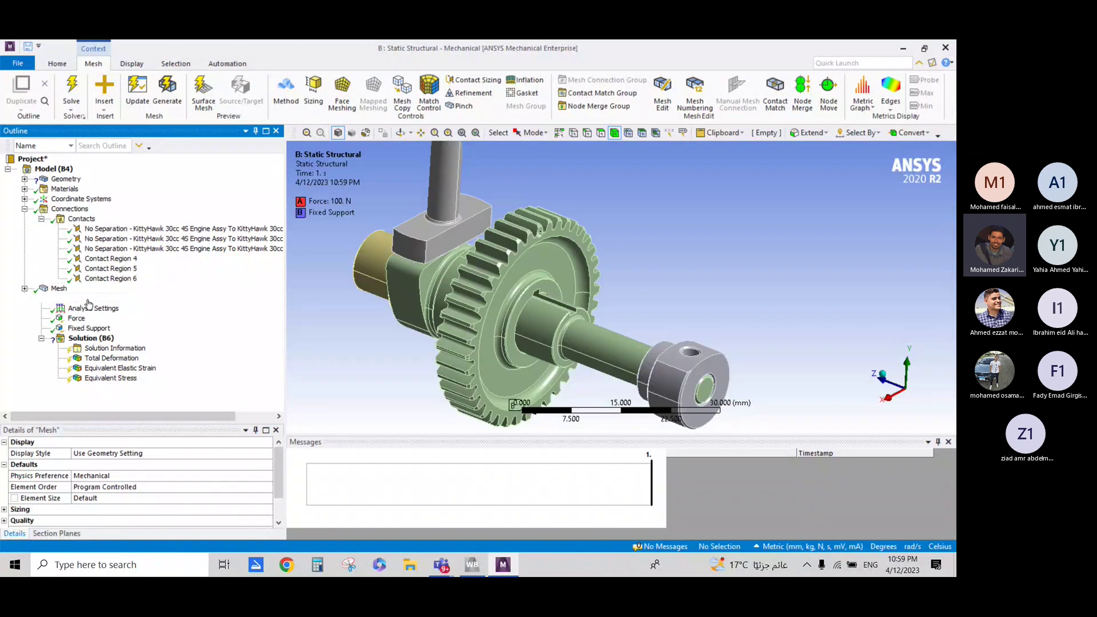
- Insert a second Fixed Support and pick the first cylindrical faces on the shaft ends
right_click(100, 299)
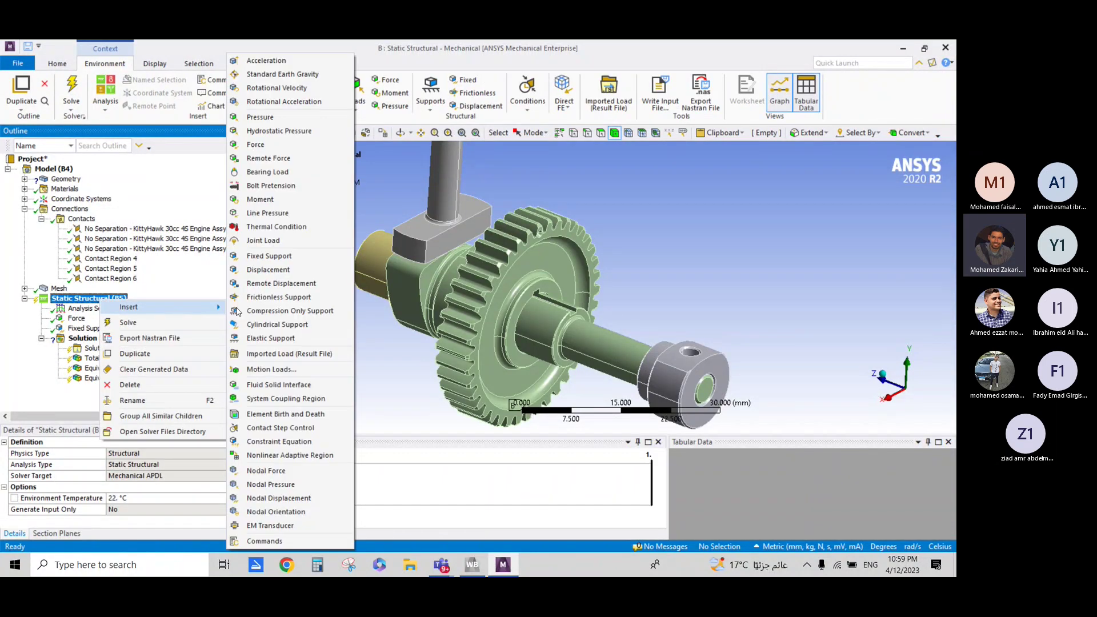
mouse_move(128, 307)
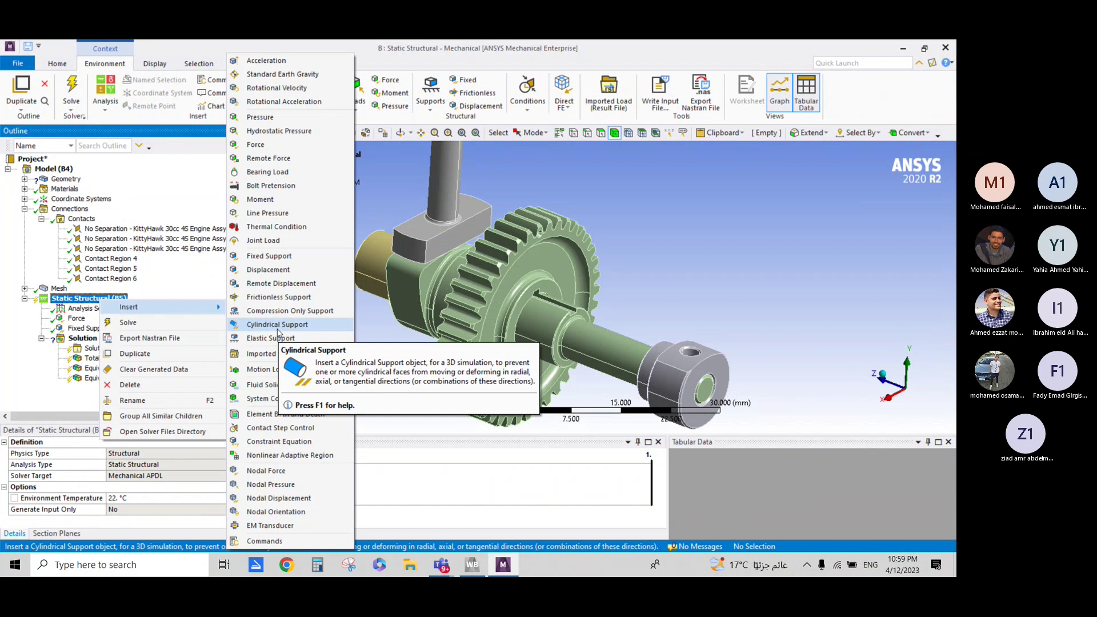
click(269, 256)
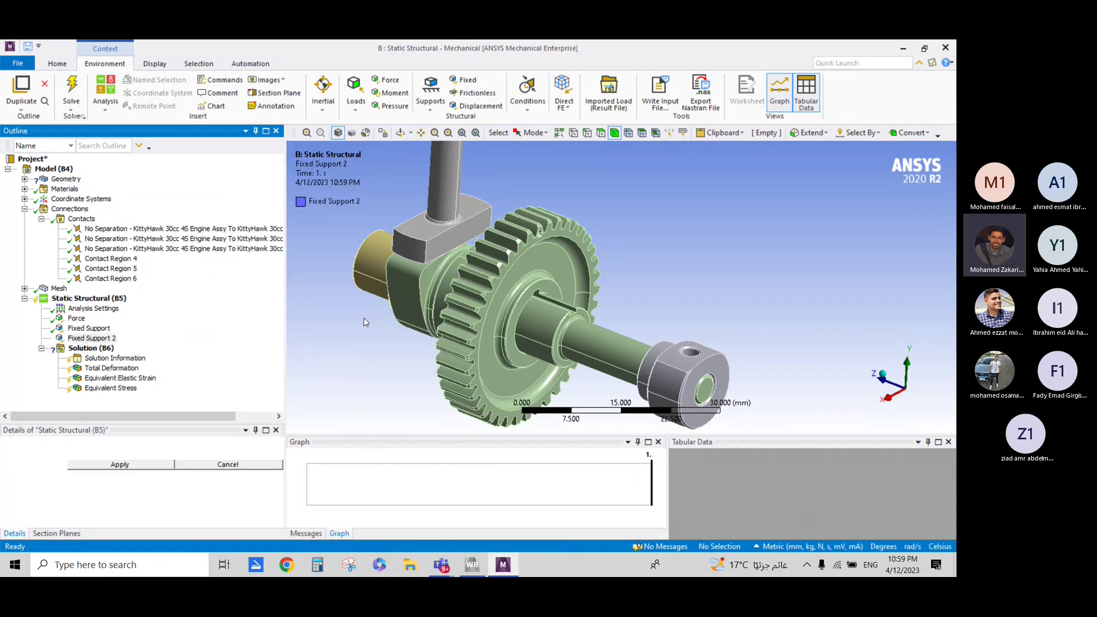
click(374, 284)
ctrl+click(677, 389)
ctrl+click(714, 409)
middle_drag(719, 413, 624, 394)
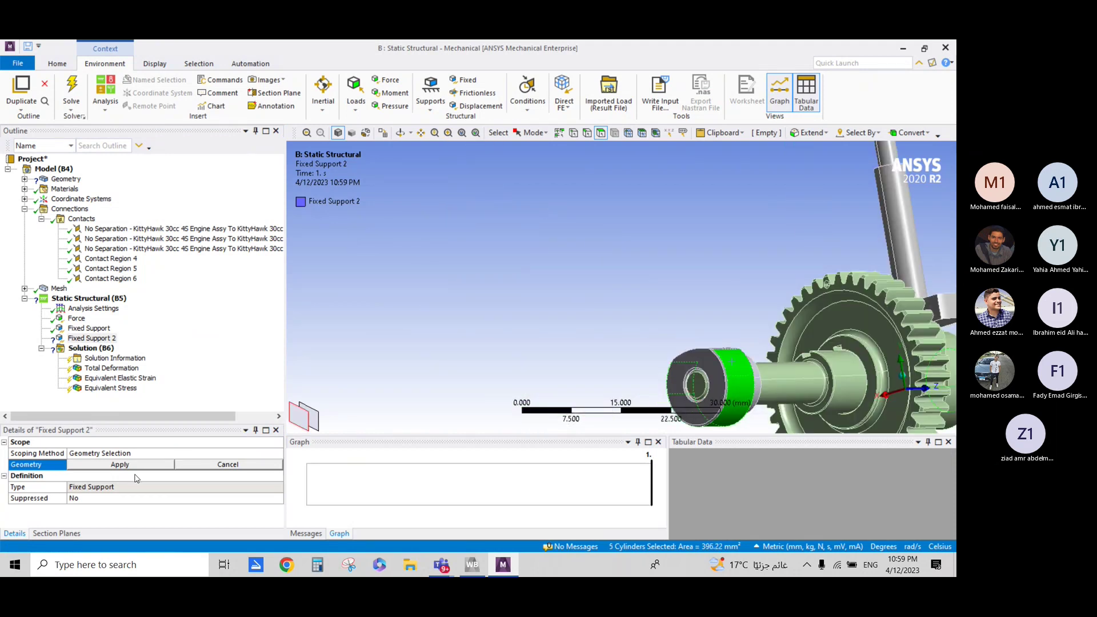
scroll(739, 256, down, 5)
- Add the face beside the rocker-arm bolt and apply all six faces to Fixed Support 2
middle_drag(739, 256, 903, 311)
scroll(903, 312, down, 3)
click(420, 132)
drag(732, 213, 675, 348)
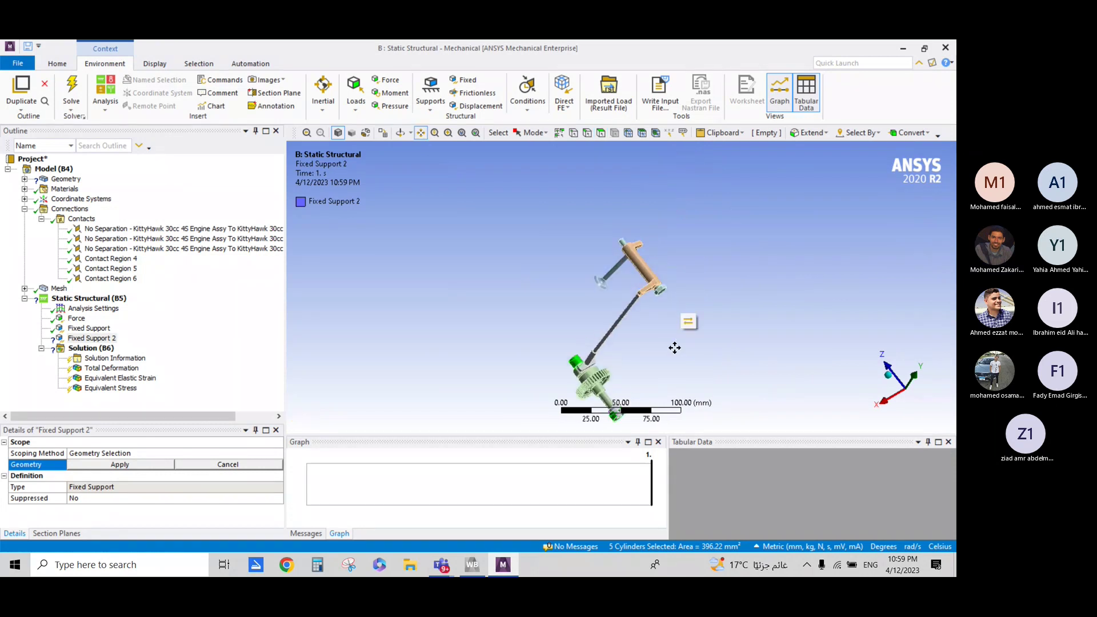
scroll(745, 322, up, 5)
middle_drag(745, 322, 684, 305)
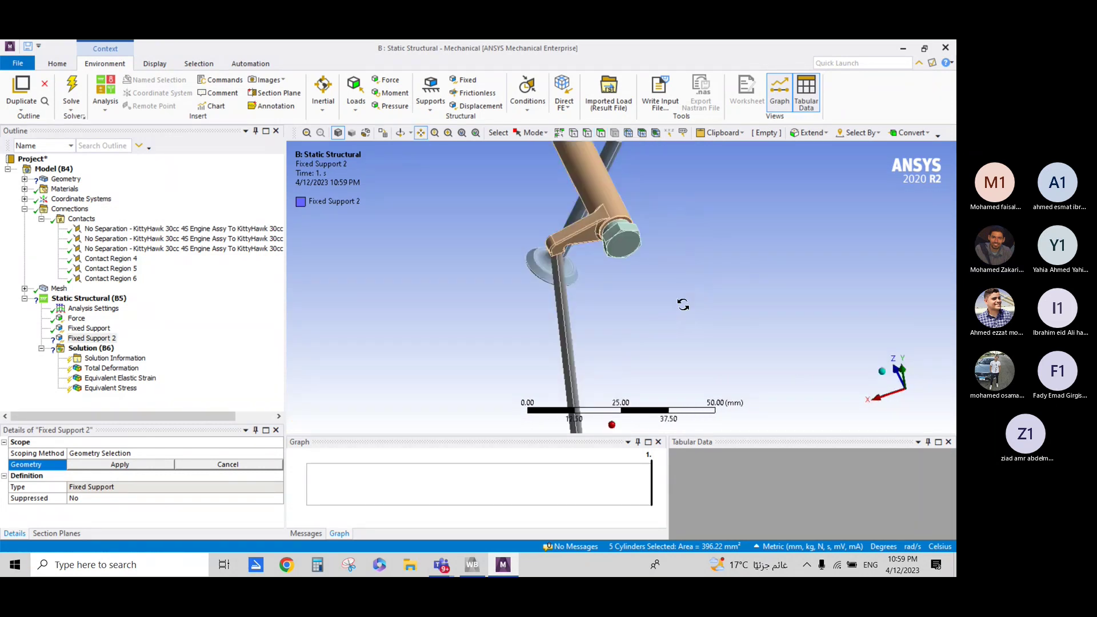
scroll(683, 304, up, 3)
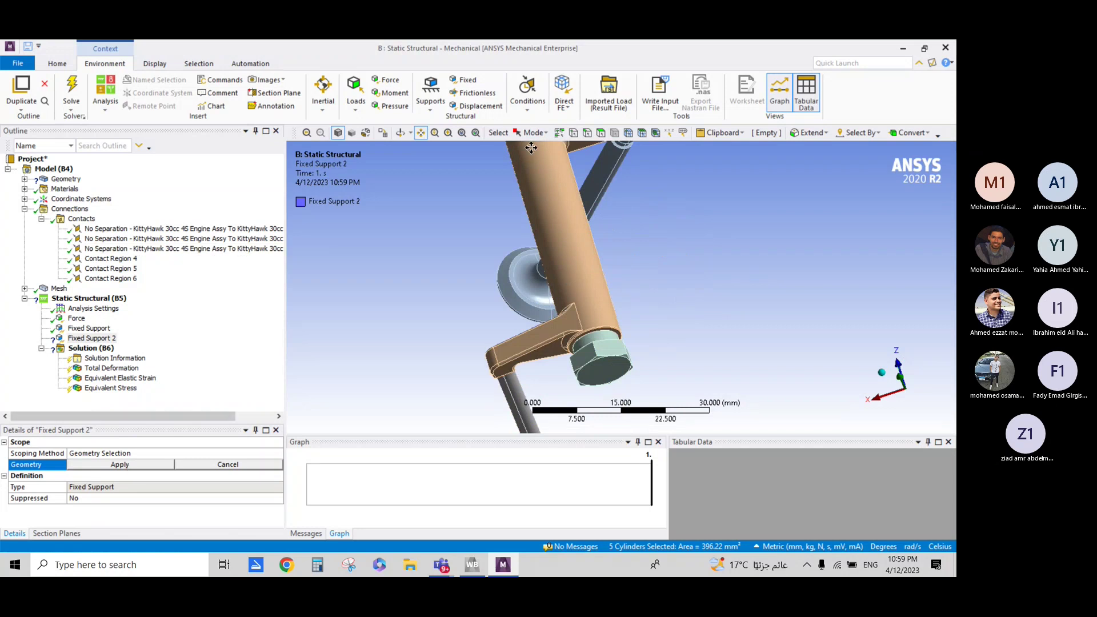
click(600, 132)
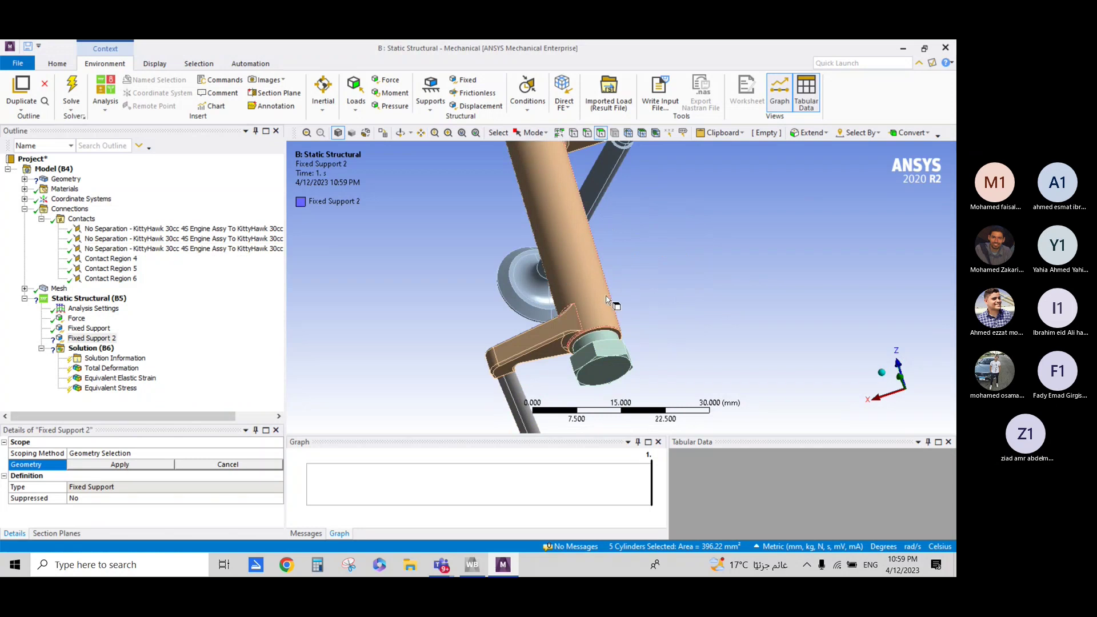
ctrl+click(601, 340)
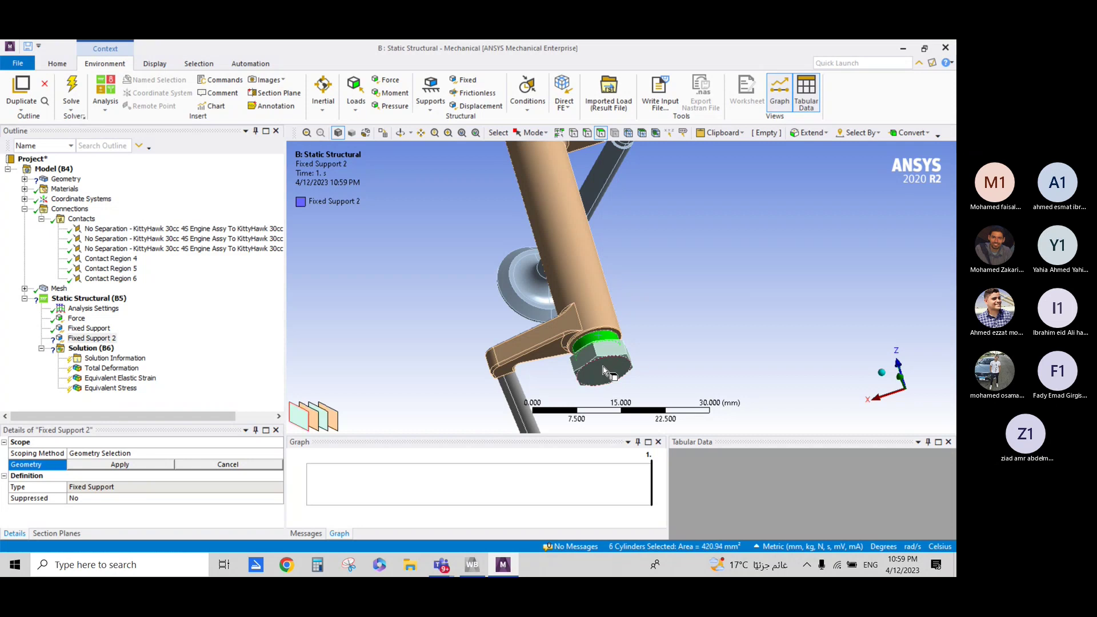
click(114, 464)
click(131, 402)
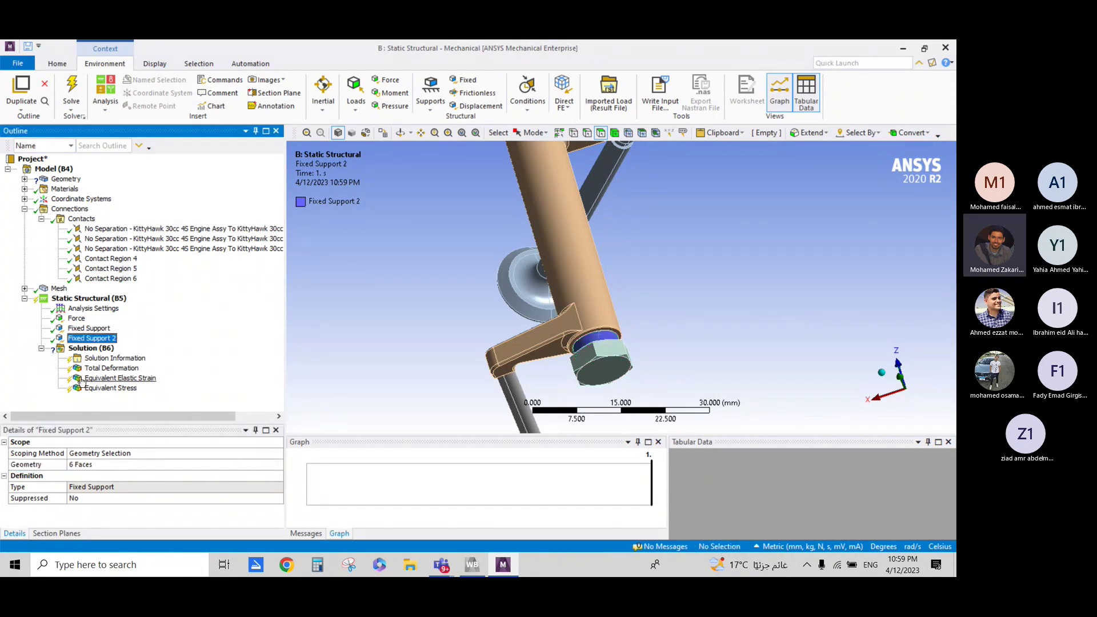
click(124, 258)
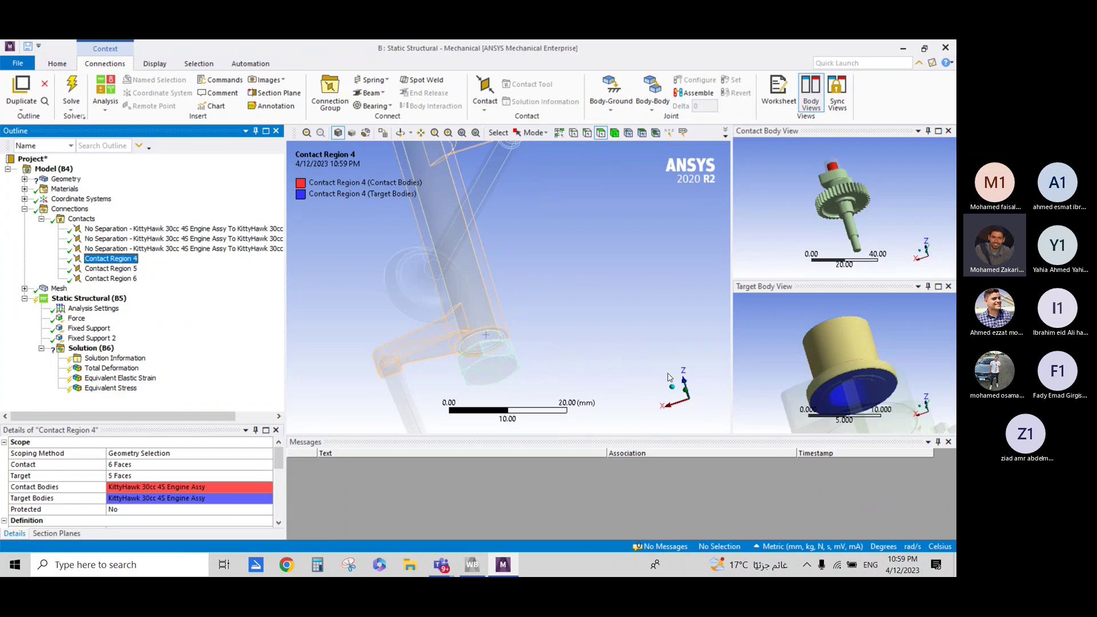
- Set Contact Region 4's type to Frictionless
scroll(232, 503, down, 3)
scroll(231, 503, down, 1)
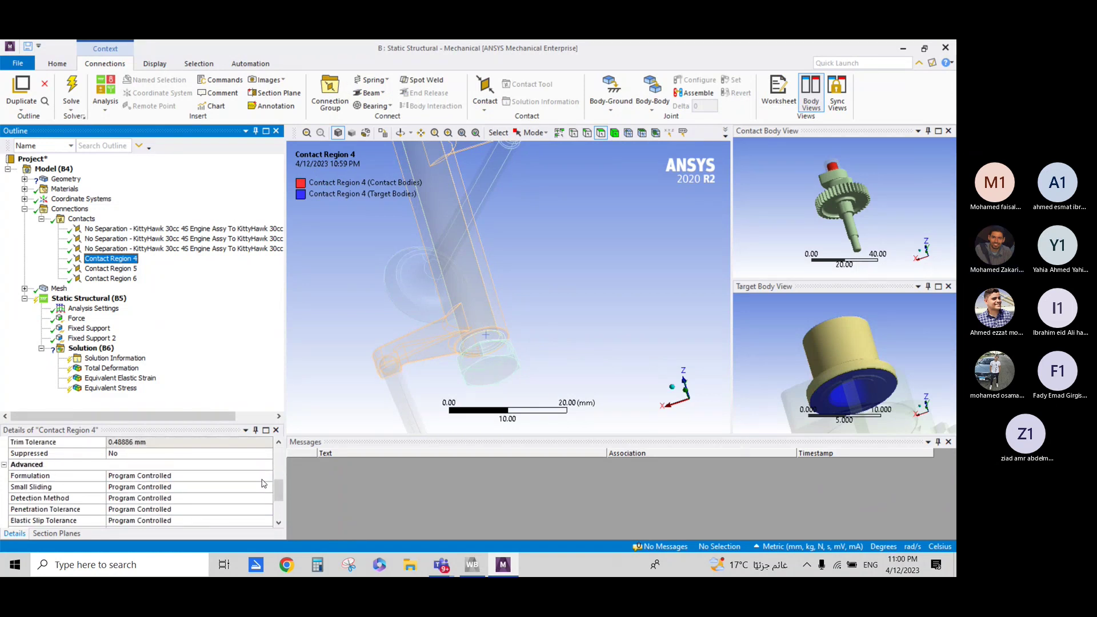
click(269, 477)
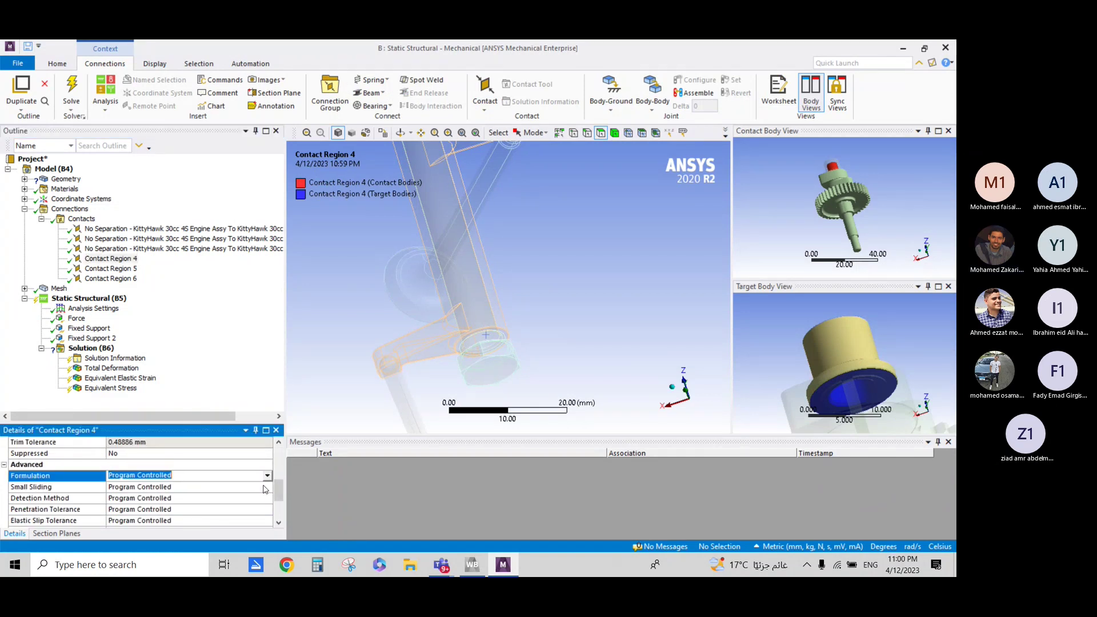
scroll(264, 490, up, 2)
click(267, 464)
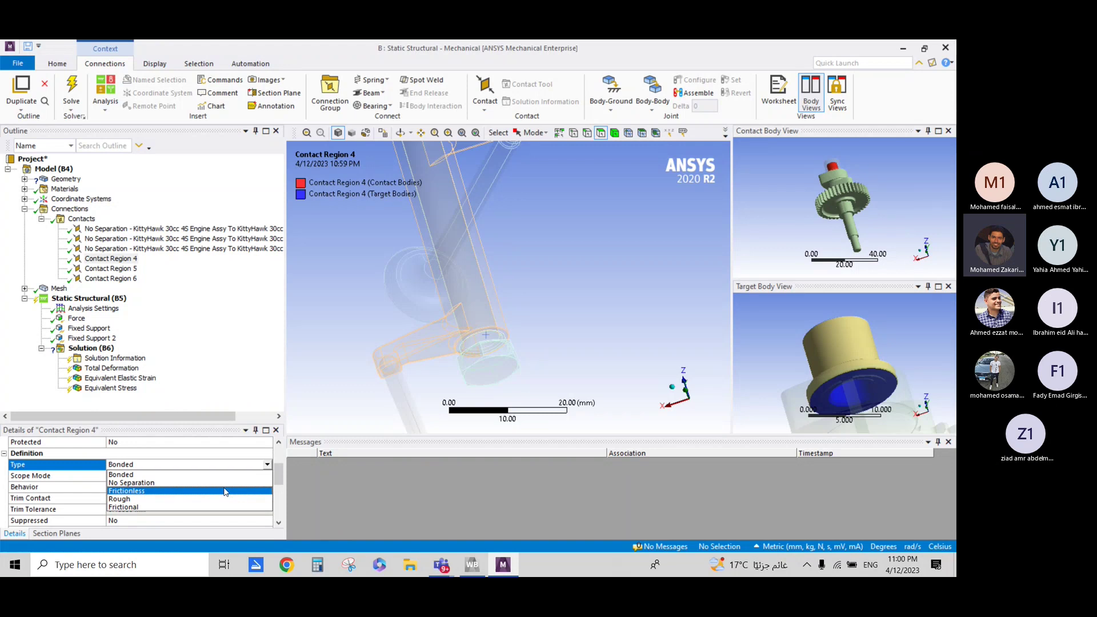
click(225, 490)
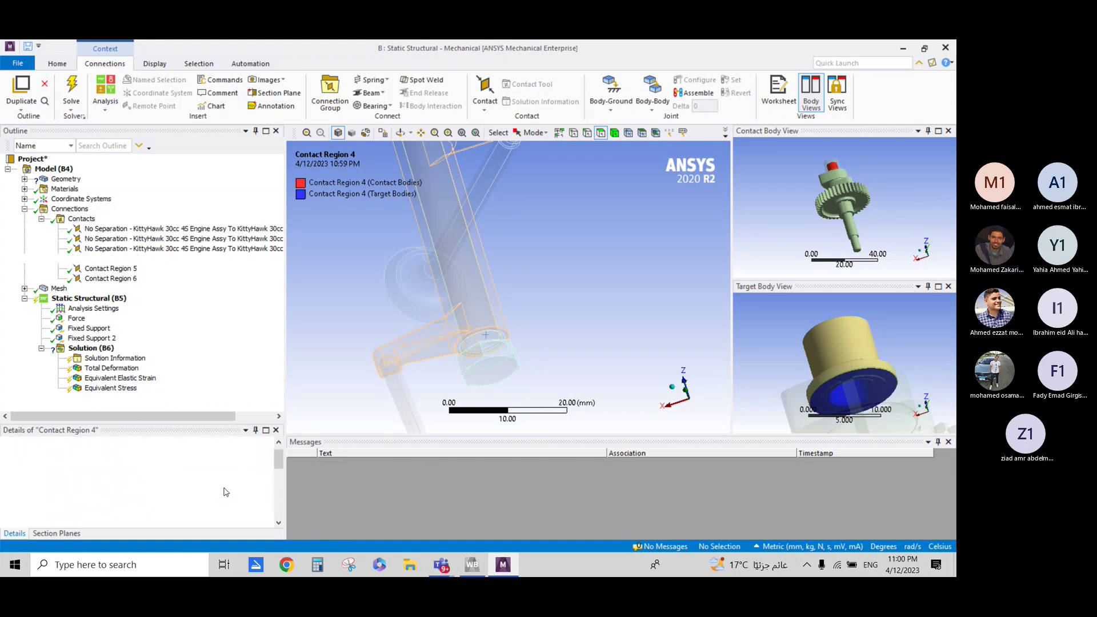
- Set Contact Regions 5 and 6 to Frictionless
click(147, 270)
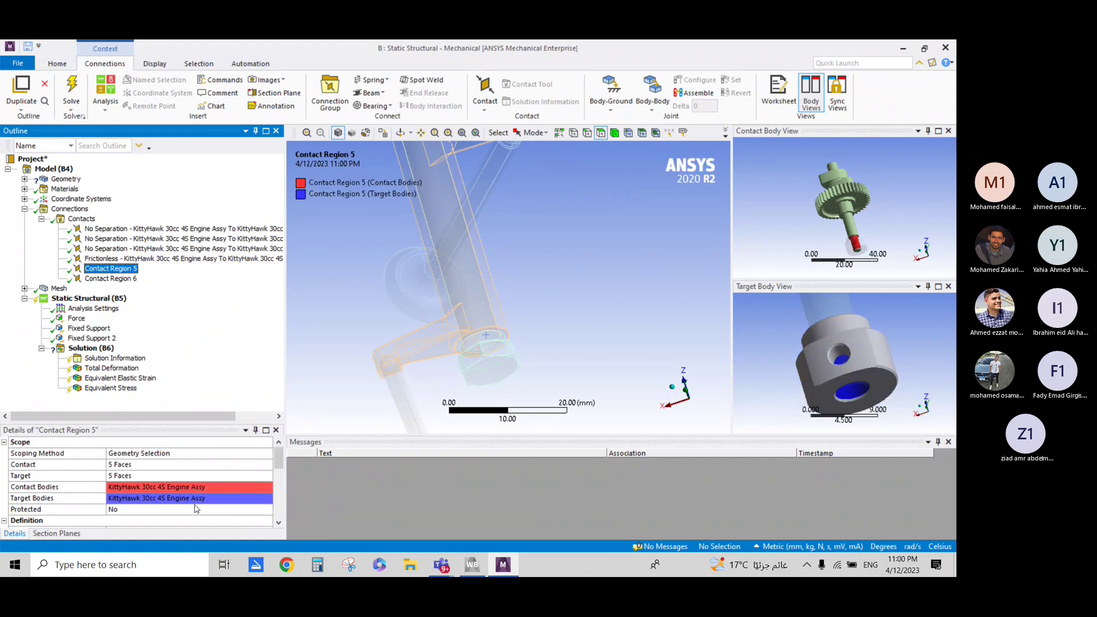
scroll(197, 509, down, 2)
click(268, 466)
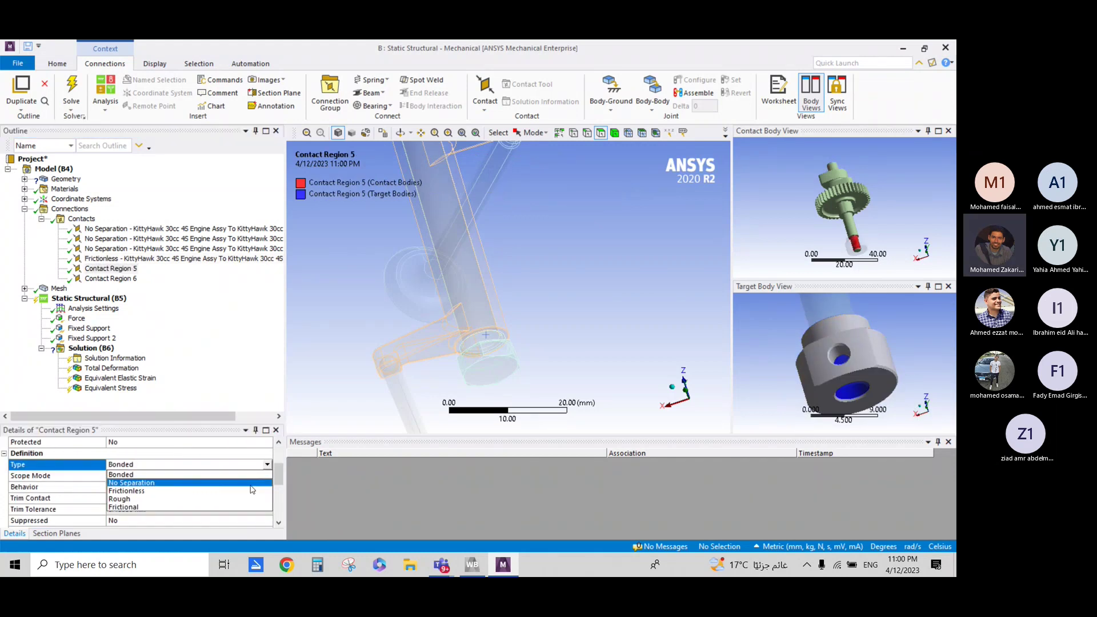
click(171, 498)
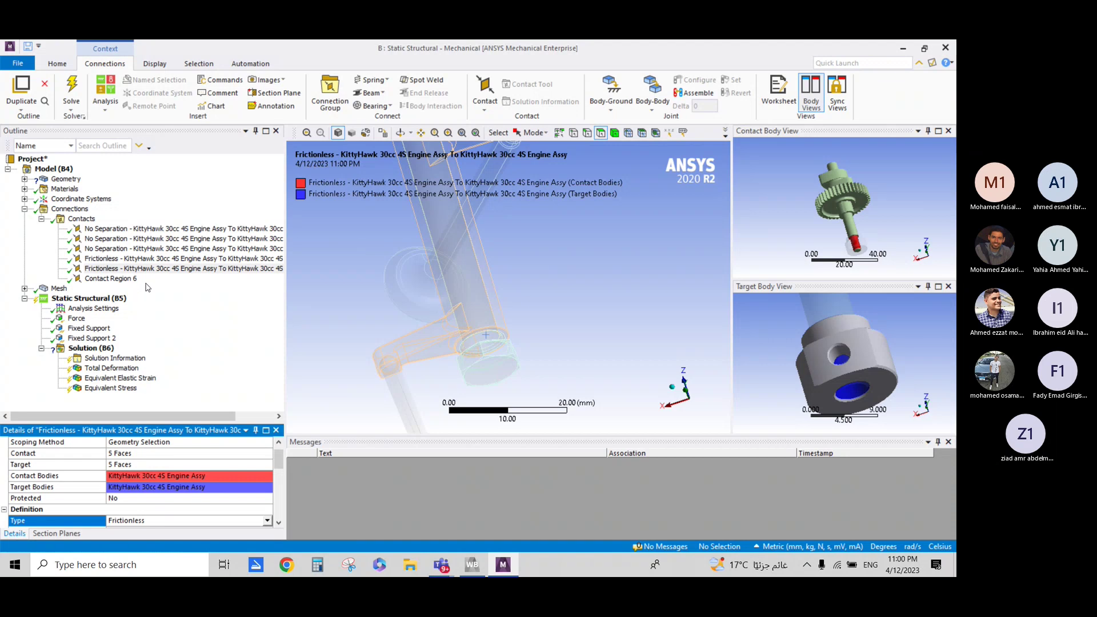
click(114, 279)
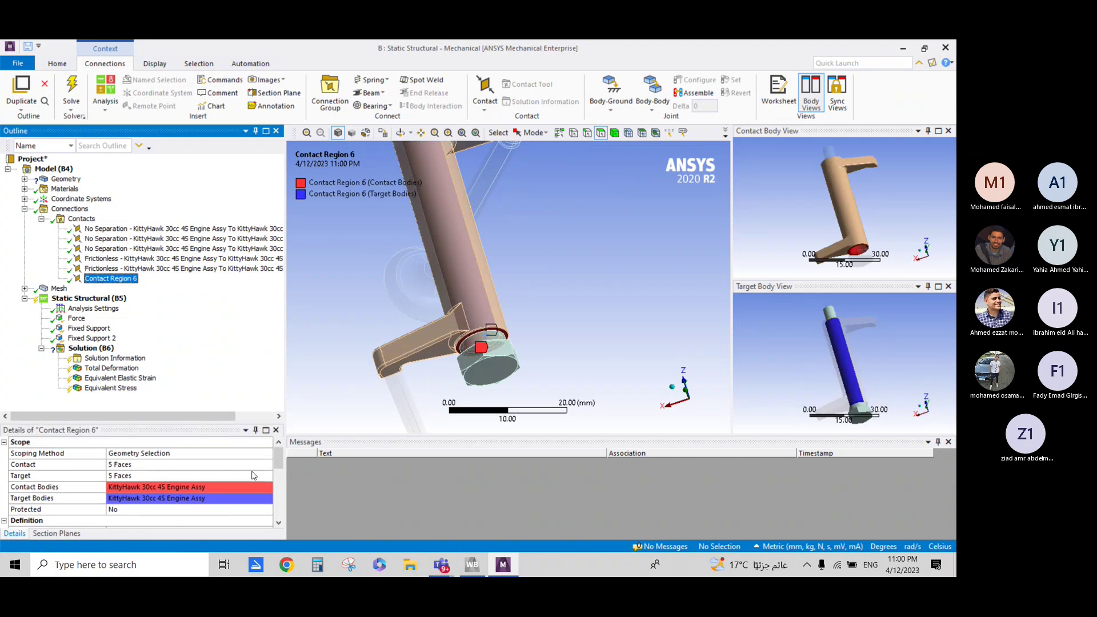
scroll(262, 485, down, 2)
scroll(261, 483, up, 1)
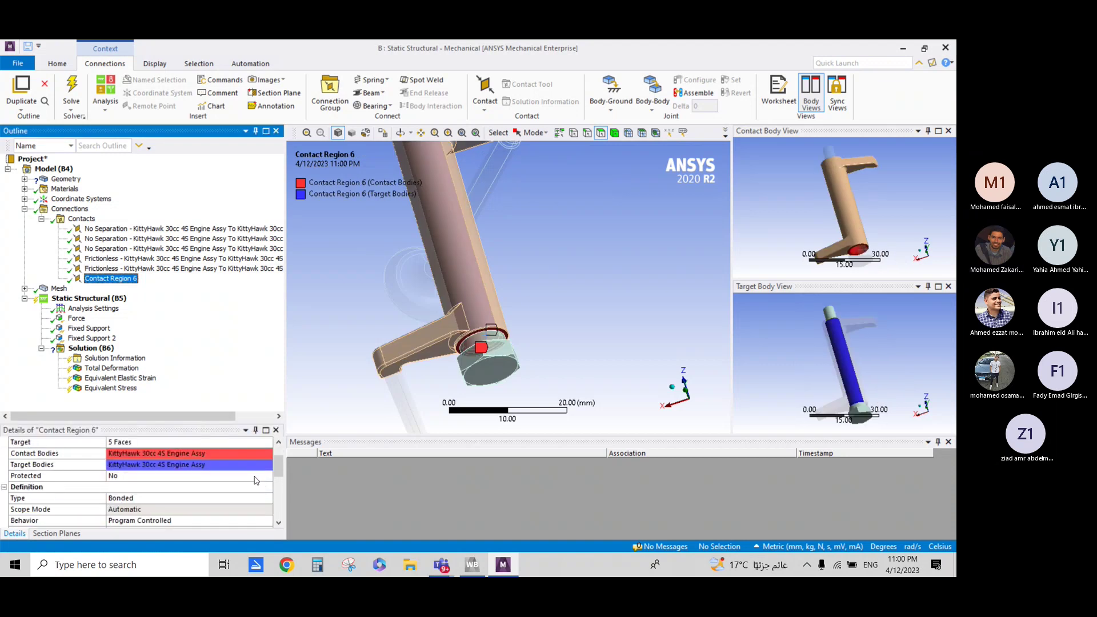
click(267, 500)
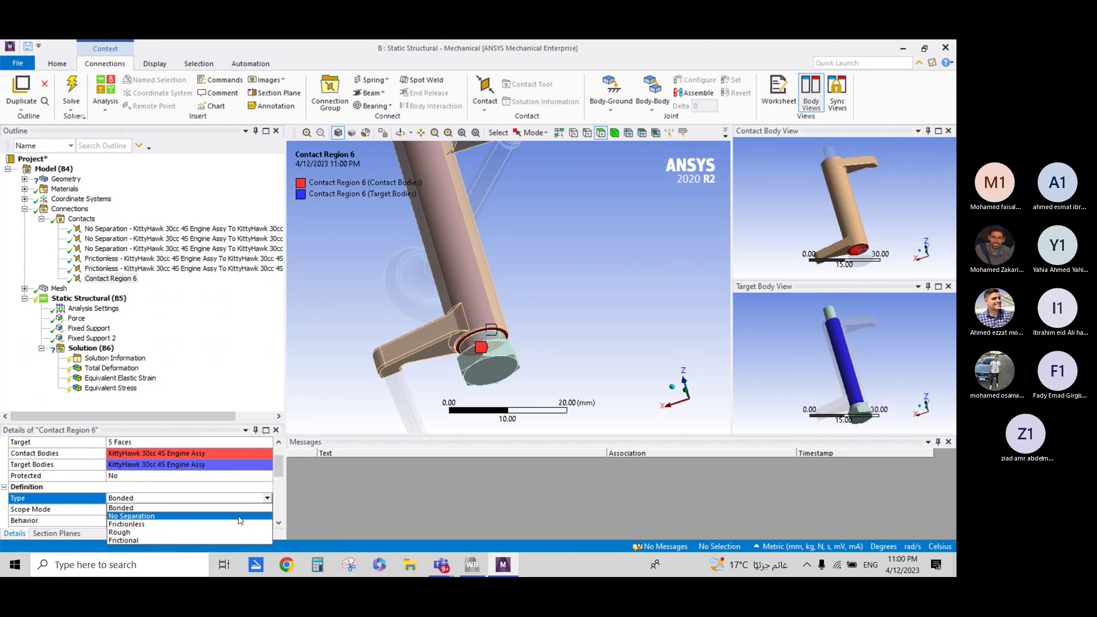
click(240, 524)
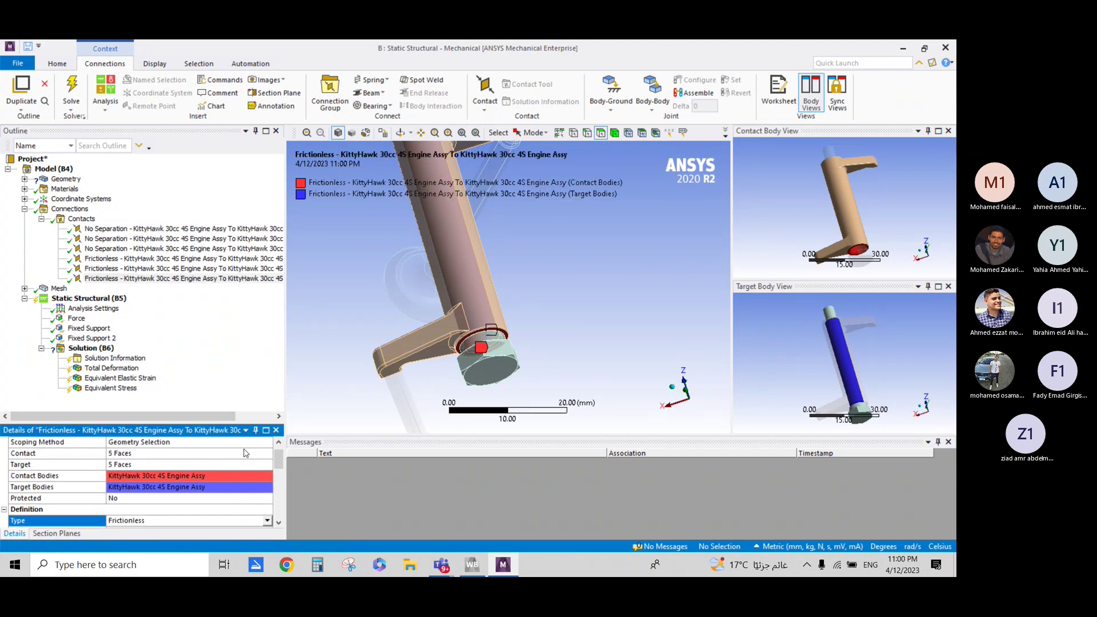
- Solve the static structural analysis, which reports three Invalid "Assignment" errors
click(197, 278)
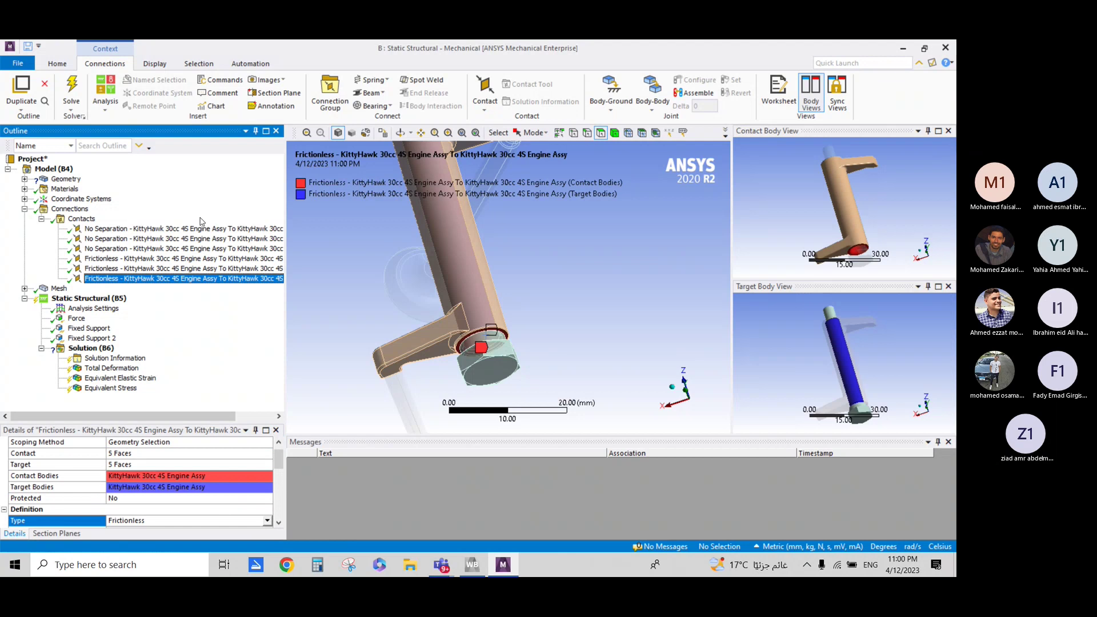
click(78, 93)
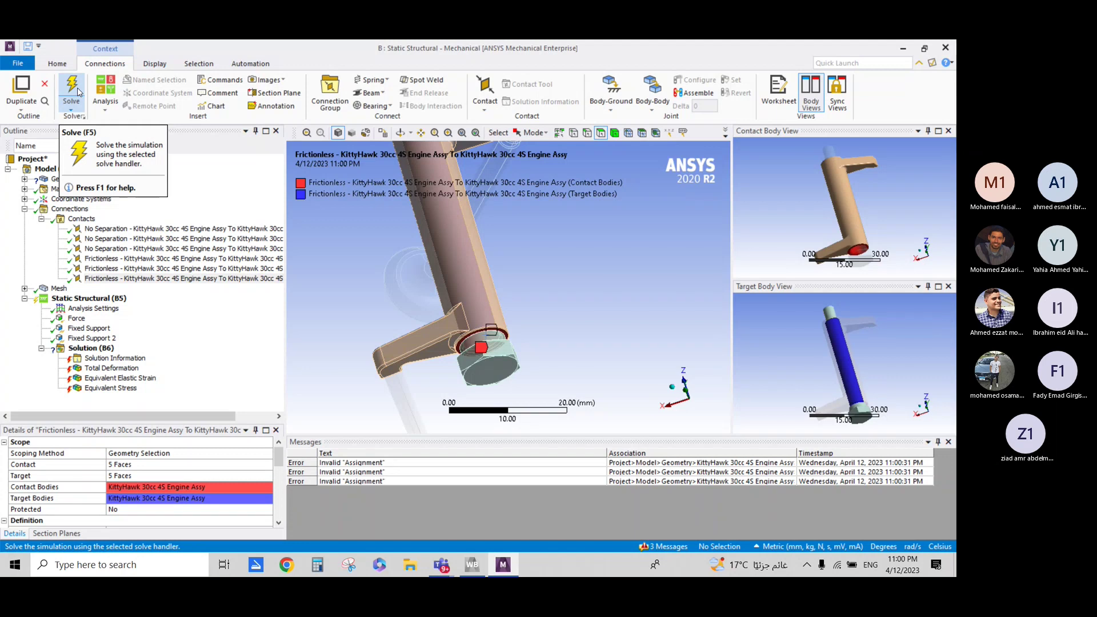
key(Delete)
click(24, 209)
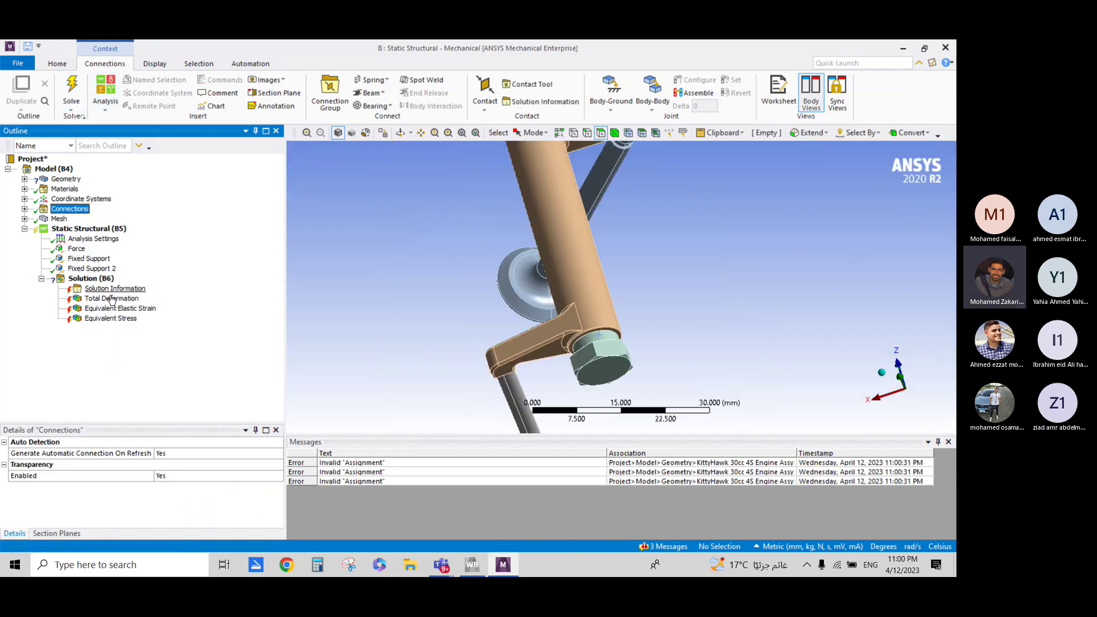
- Expand Geometry and check a KittyHawk part's material assignment against the Engineering Data list
click(25, 179)
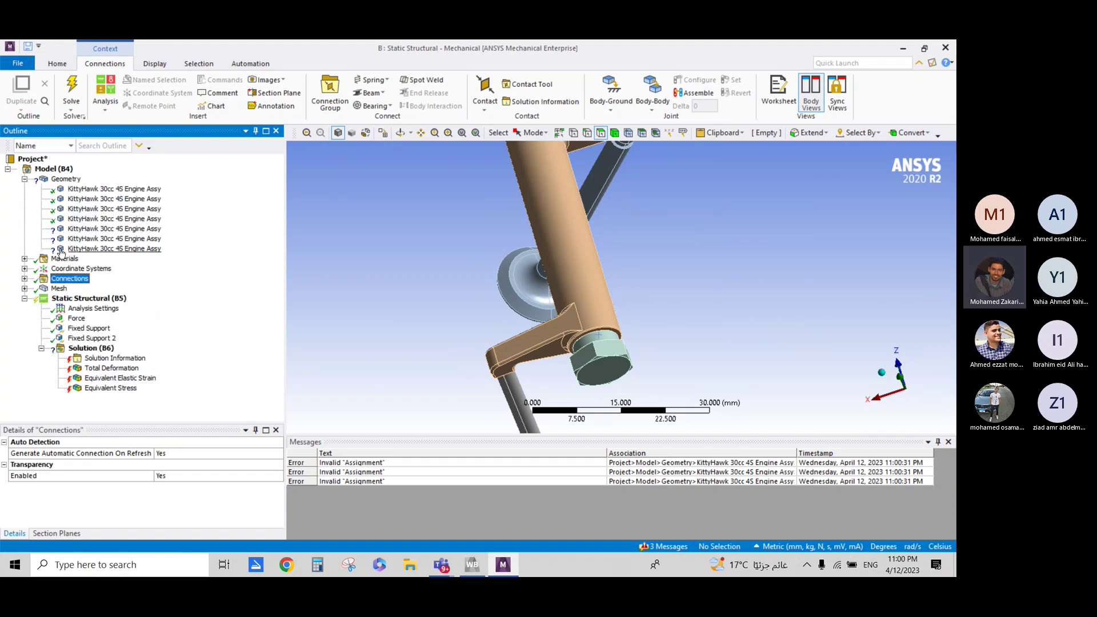
click(78, 230)
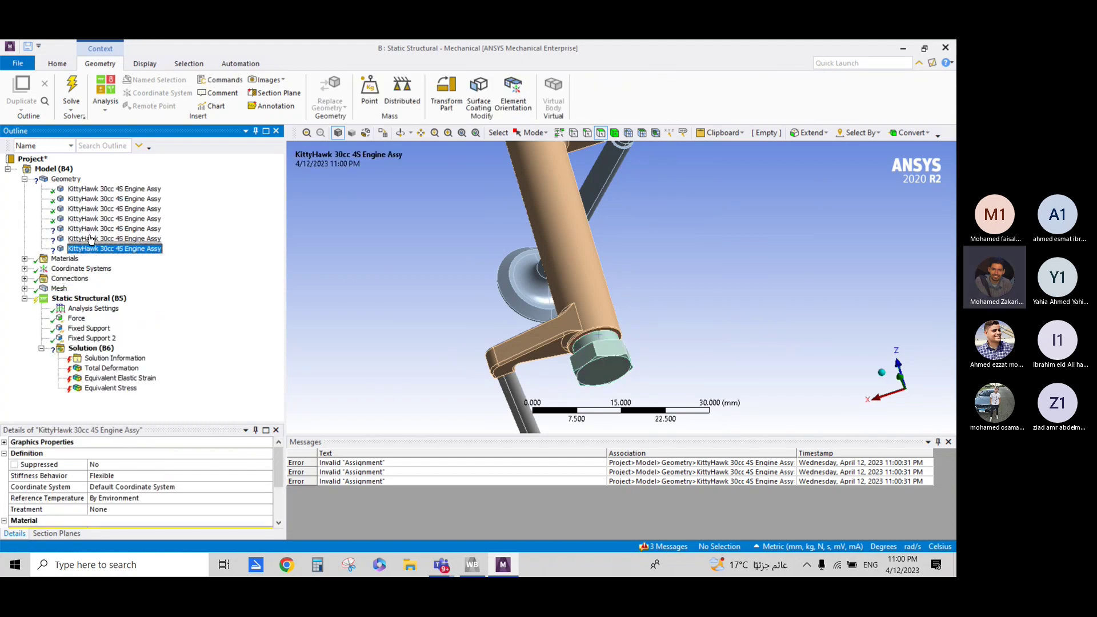
scroll(137, 485, down, 2)
click(150, 464)
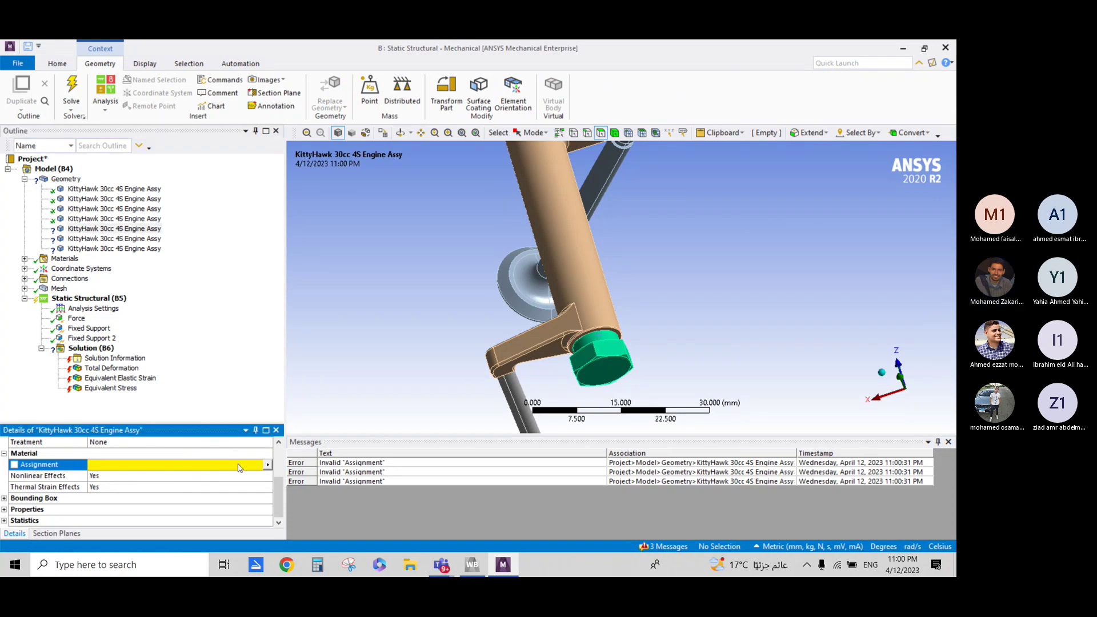
click(267, 464)
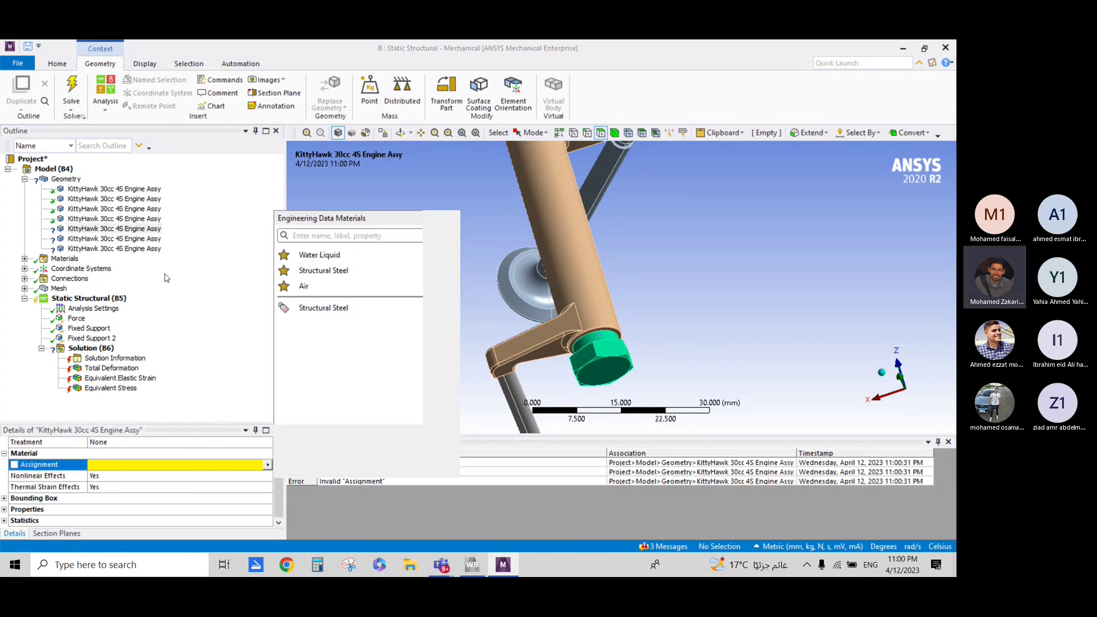
- Assign Structural Steel to the last two unassigned KittyHawk parts and start a new solve
click(119, 240)
ctrl+click(120, 249)
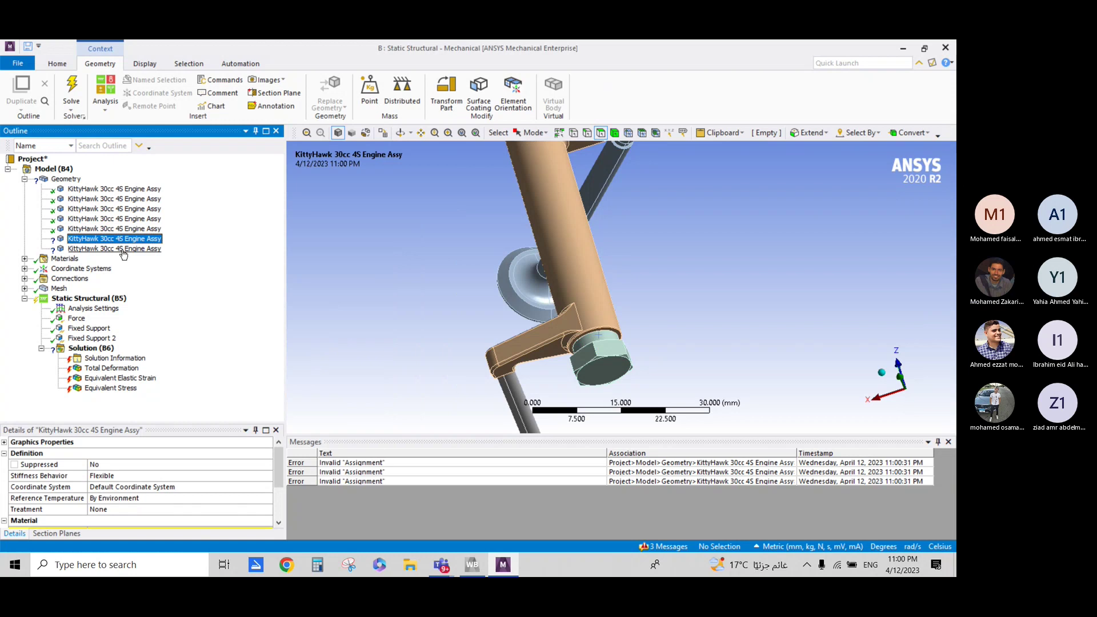
scroll(262, 496, down, 1)
click(268, 500)
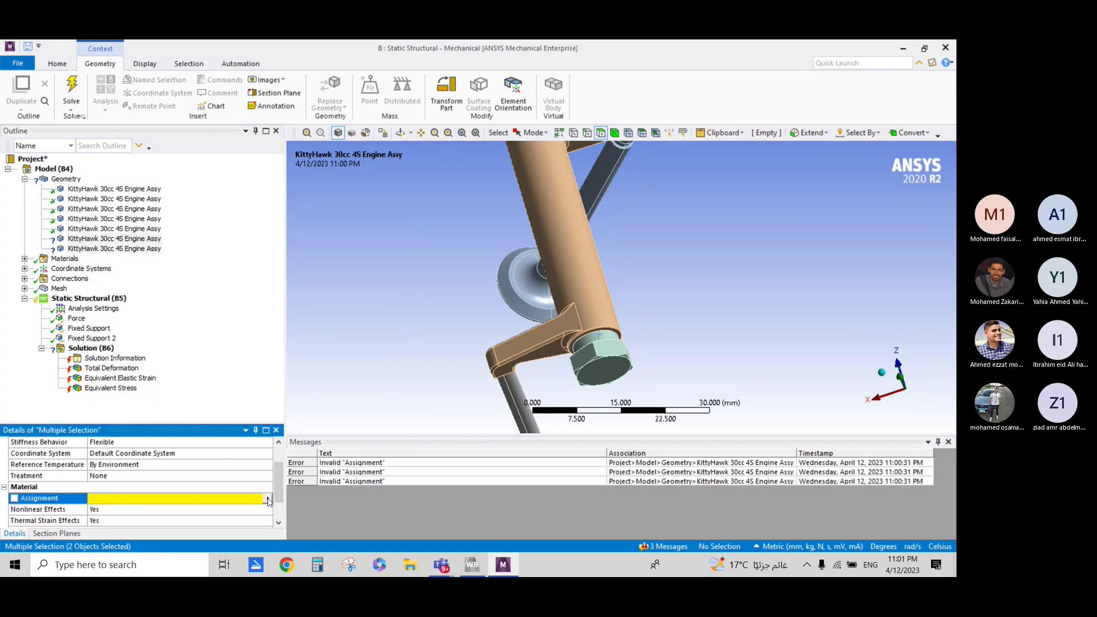
click(268, 498)
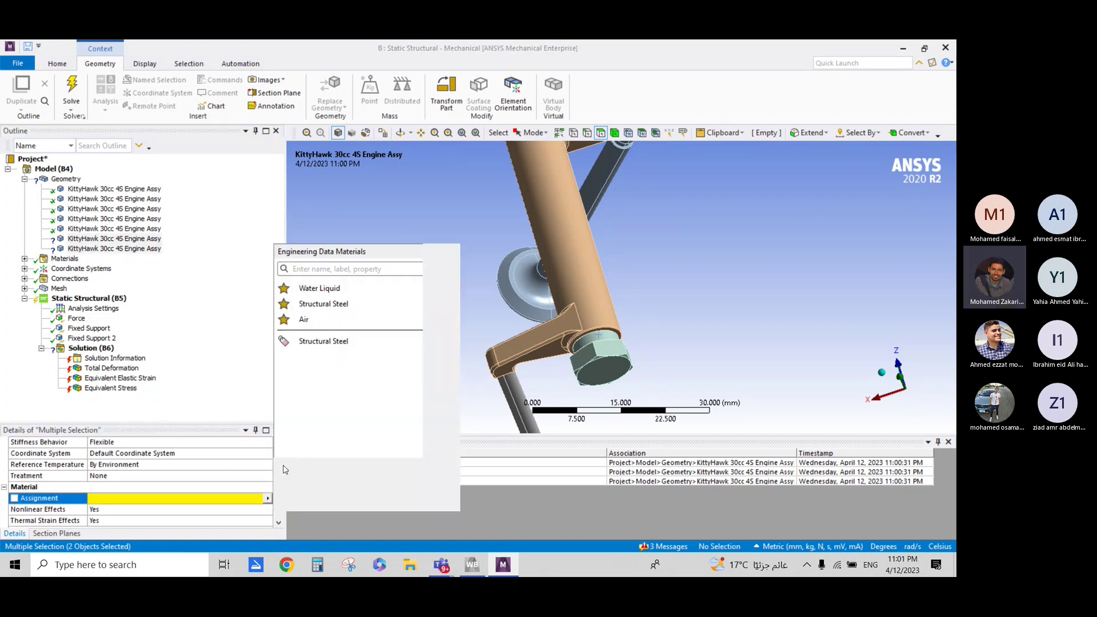
click(323, 341)
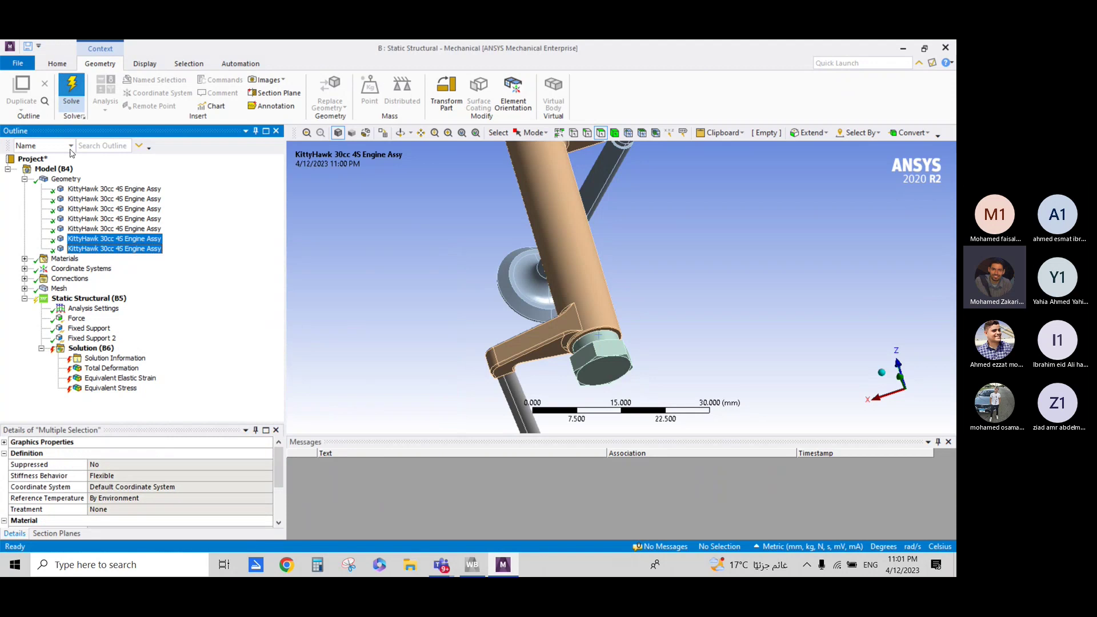
click(71, 92)
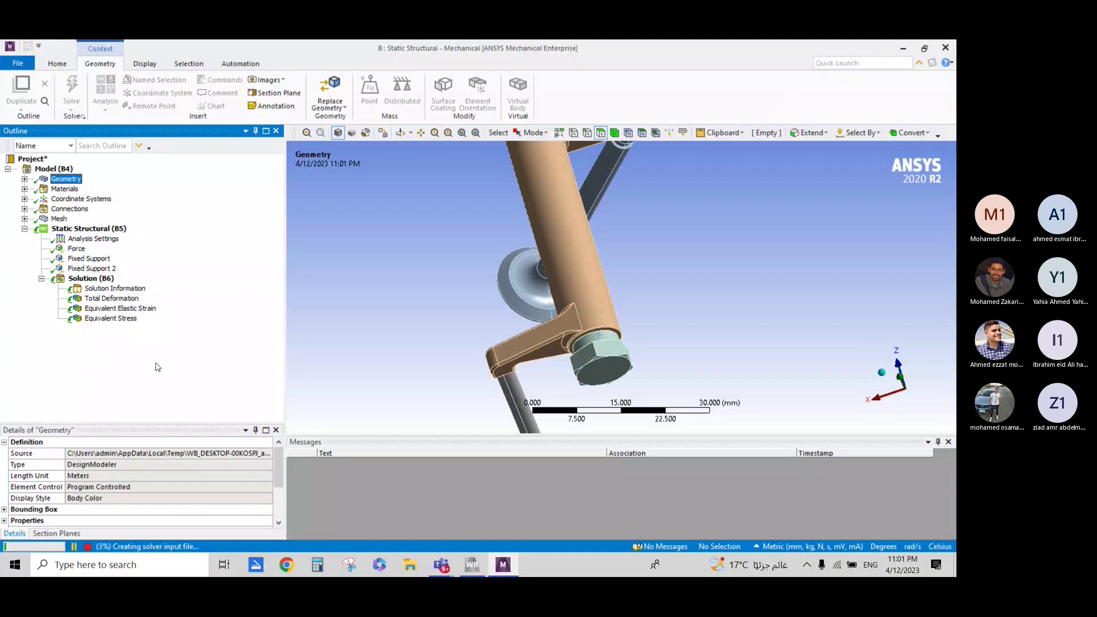
- Orbit the mechanism upright and display the running solve's Force Convergence monitor
scroll(439, 348, down, 3)
mouse_move(436, 323)
middle_down()
mouse_move(478, 281)
mouse_move(489, 294)
middle_up()
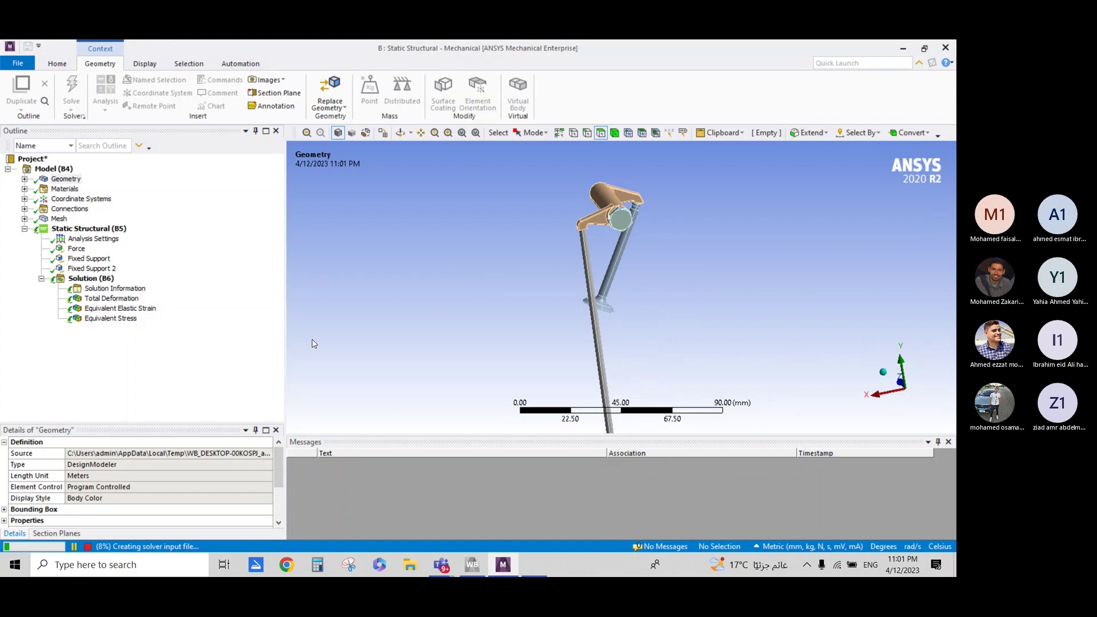
click(112, 290)
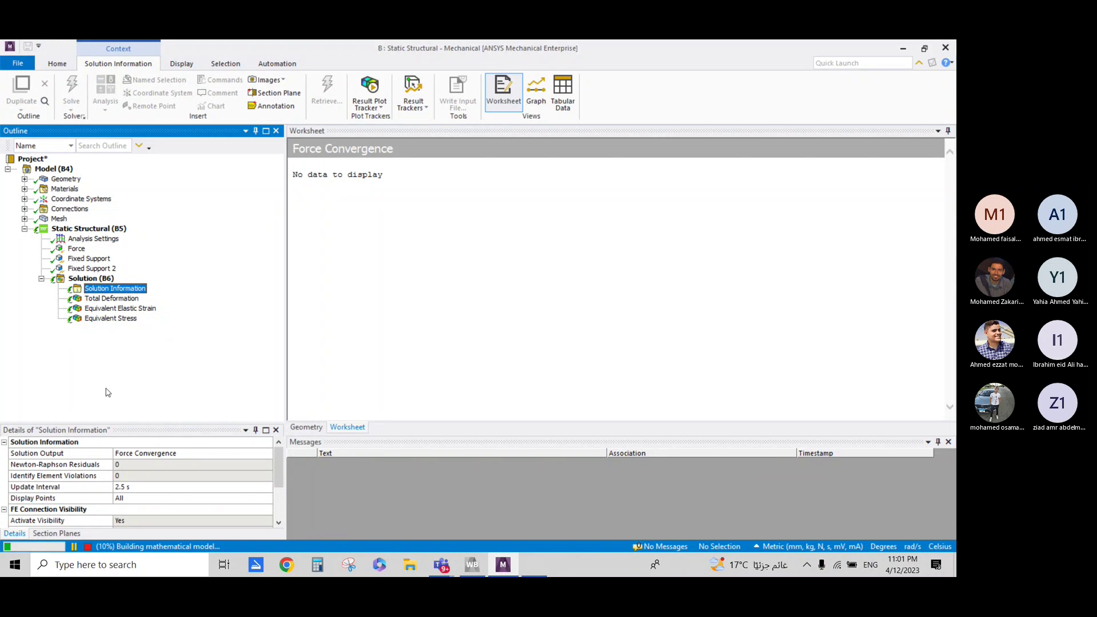
click(59, 219)
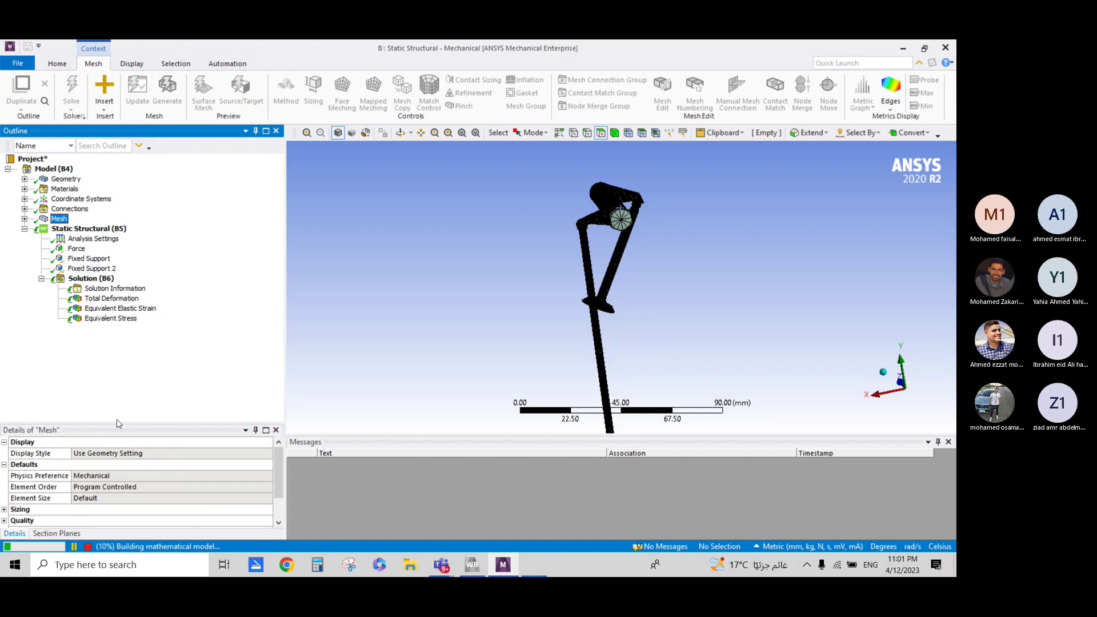
- Review the 0.5 mm Body Sizing under Mesh and the overall mesh settings
click(25, 219)
click(85, 228)
scroll(205, 450, down, 1)
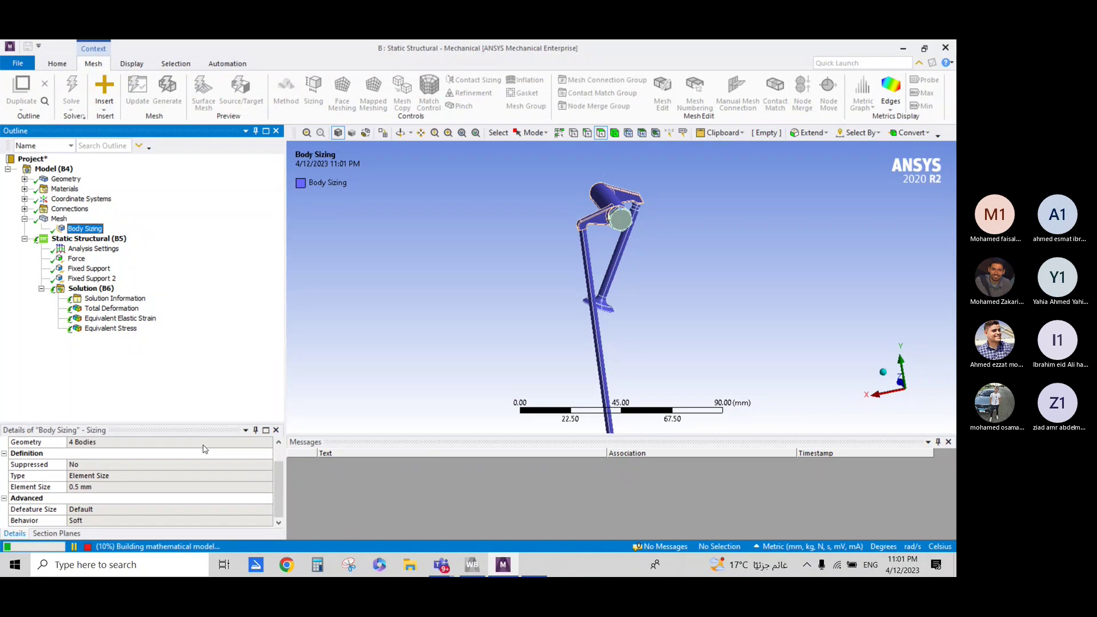
click(59, 219)
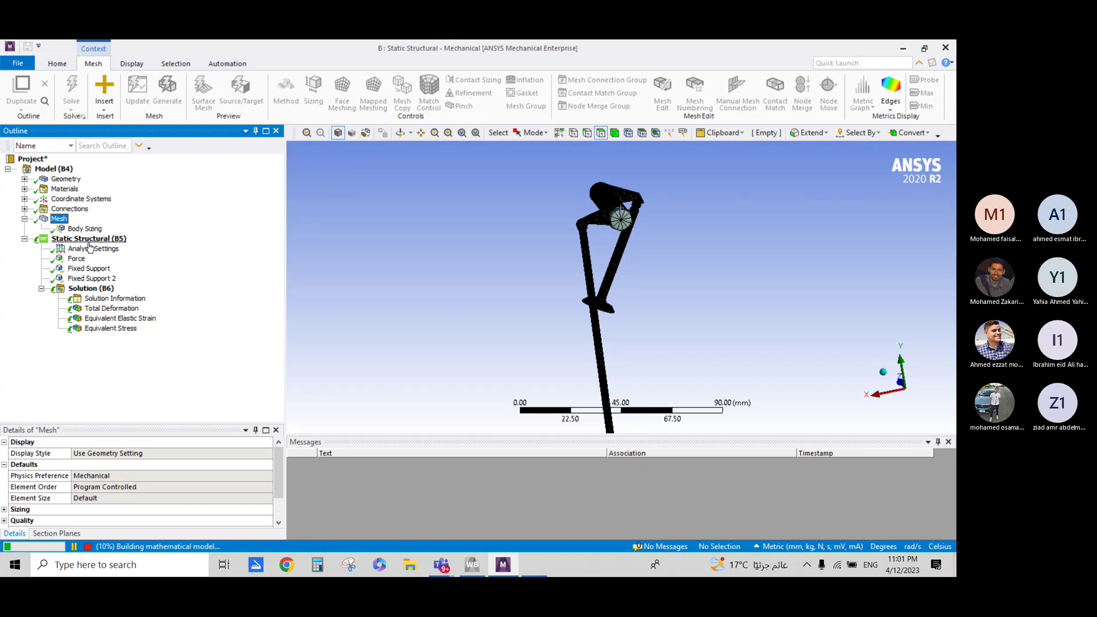
scroll(657, 215, up, 1)
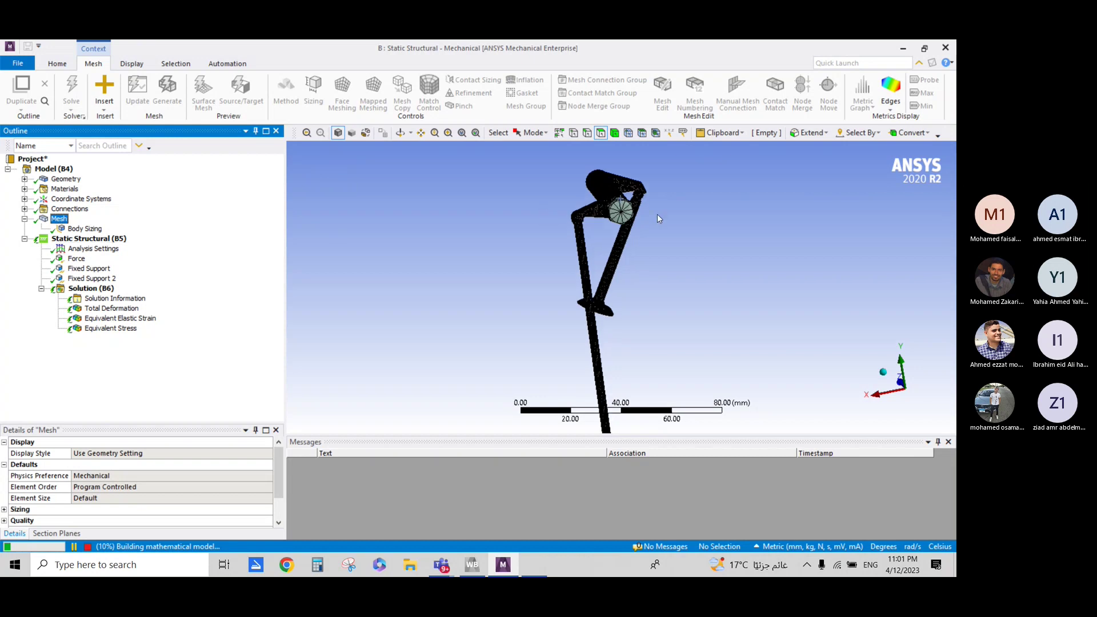
scroll(657, 217, up, 1)
scroll(657, 214, down, 2)
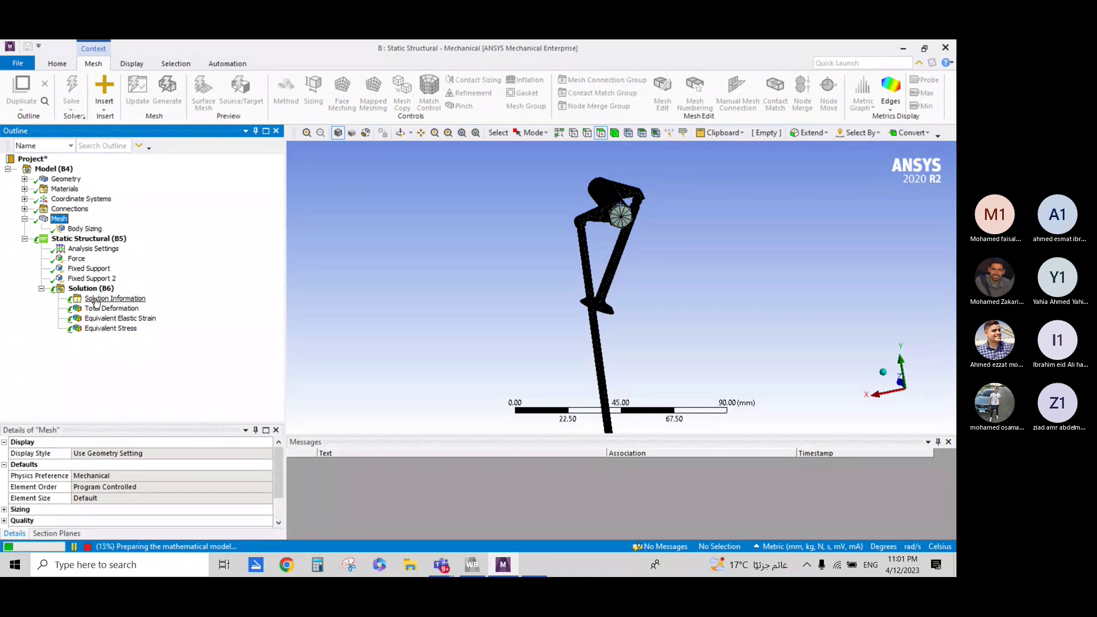
- Review the 100 N force, recheck force convergence, and display Fixed Support 2 on 6 faces
click(77, 260)
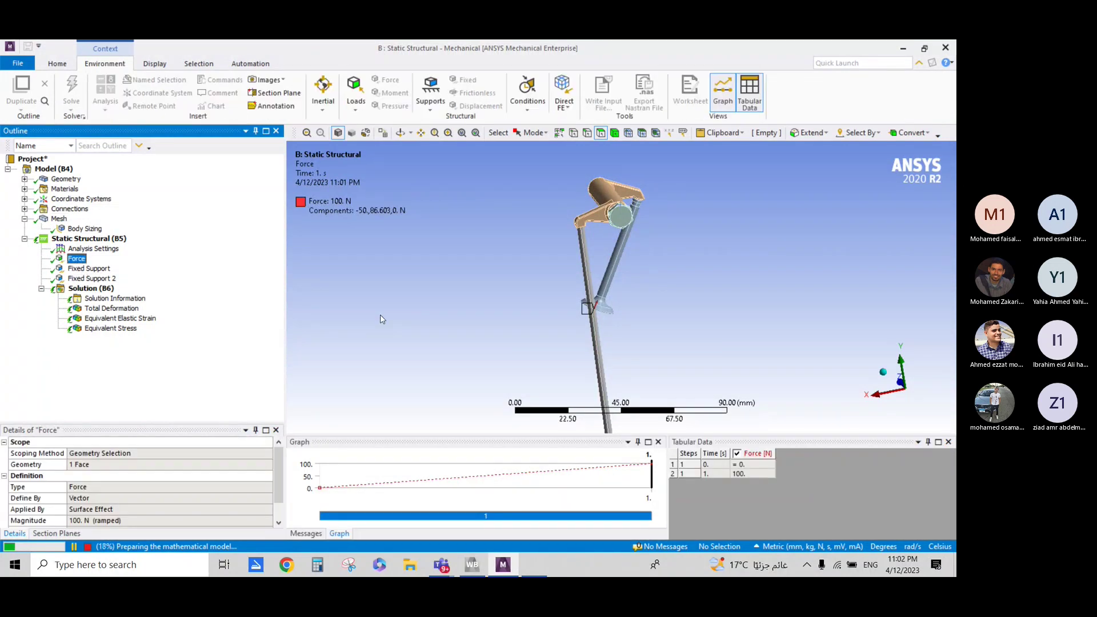
scroll(615, 325, down, 1)
middle_drag(616, 325, 486, 323)
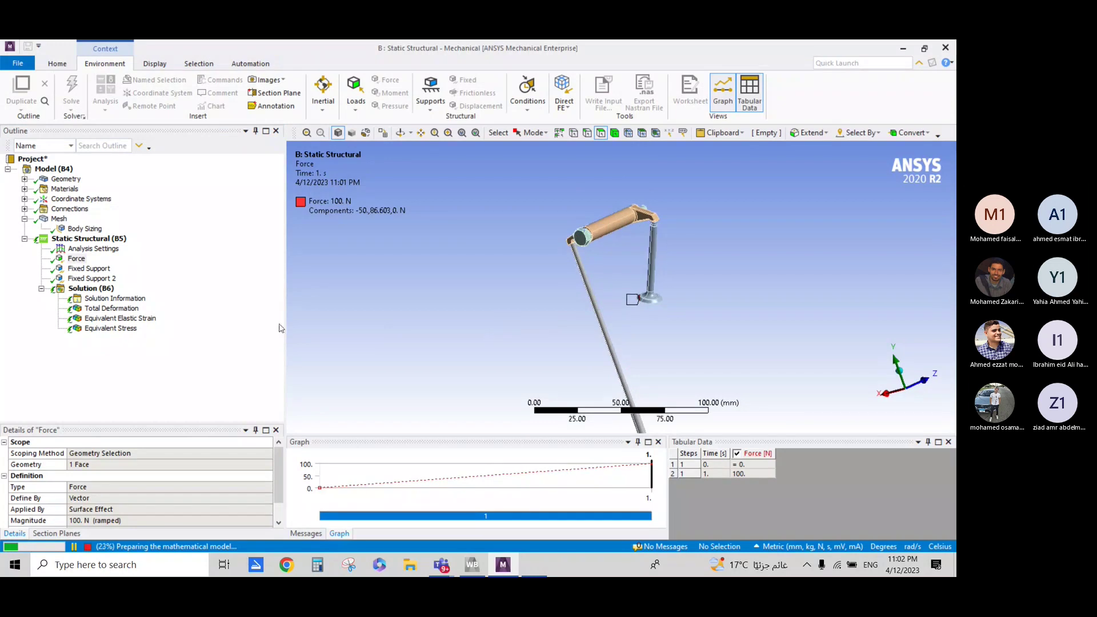
click(105, 299)
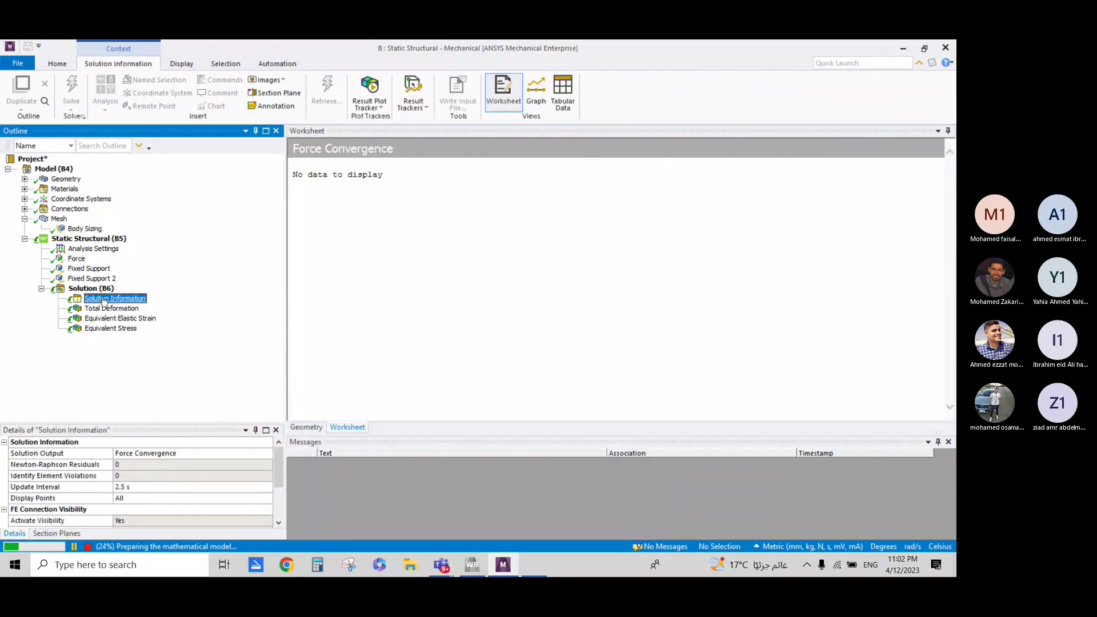
click(89, 279)
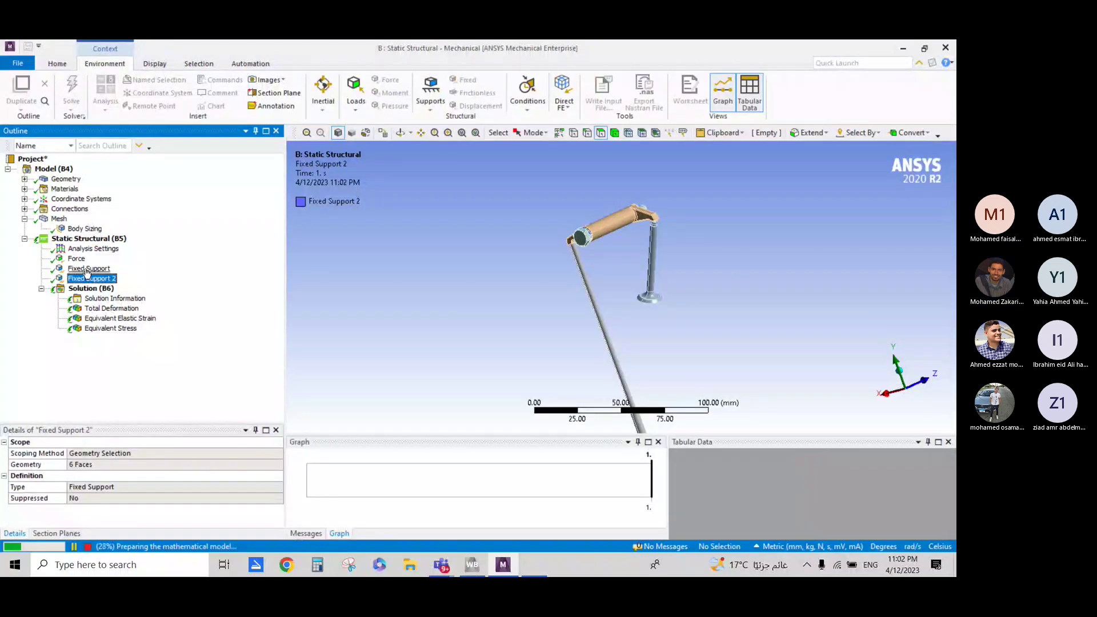
- Display the one-face Fixed Support and rotate and zoom toward the rocker and valve
click(88, 270)
mouse_move(543, 279)
middle_down()
mouse_move(622, 291)
mouse_move(417, 289)
mouse_move(514, 286)
mouse_move(479, 299)
mouse_move(707, 308)
middle_up()
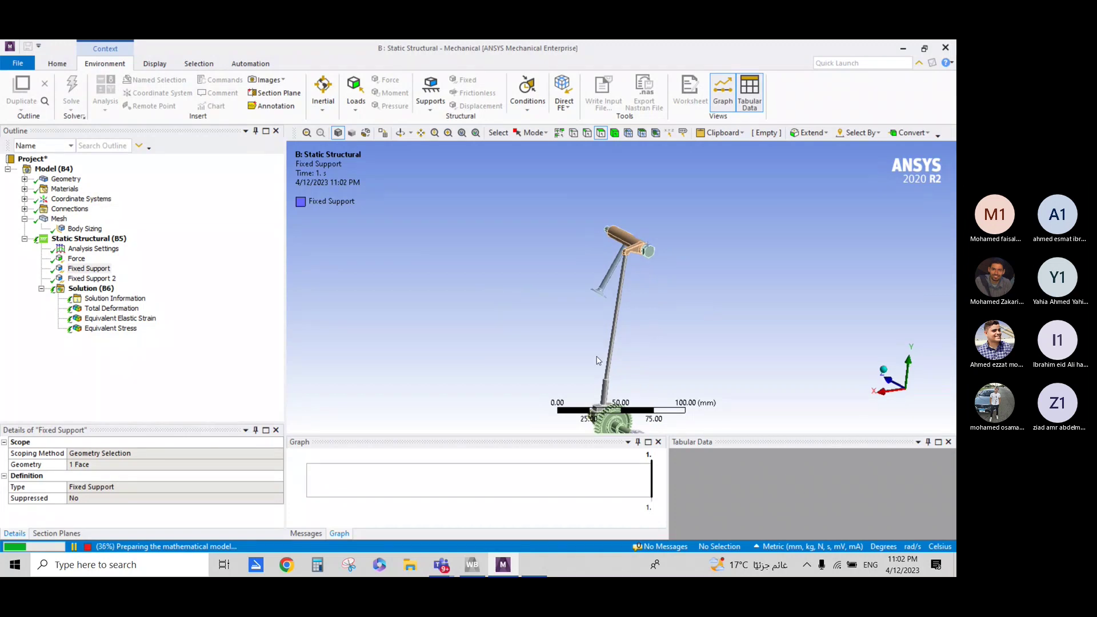
scroll(629, 285, up, 4)
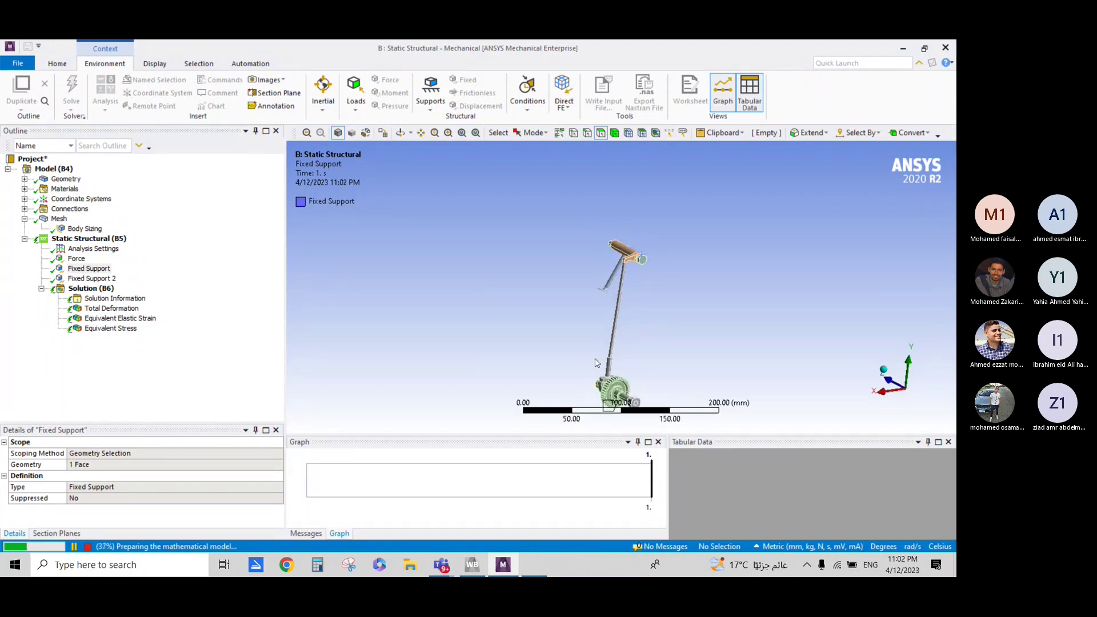
mouse_move(657, 282)
middle_down()
mouse_move(725, 239)
mouse_move(730, 249)
middle_up()
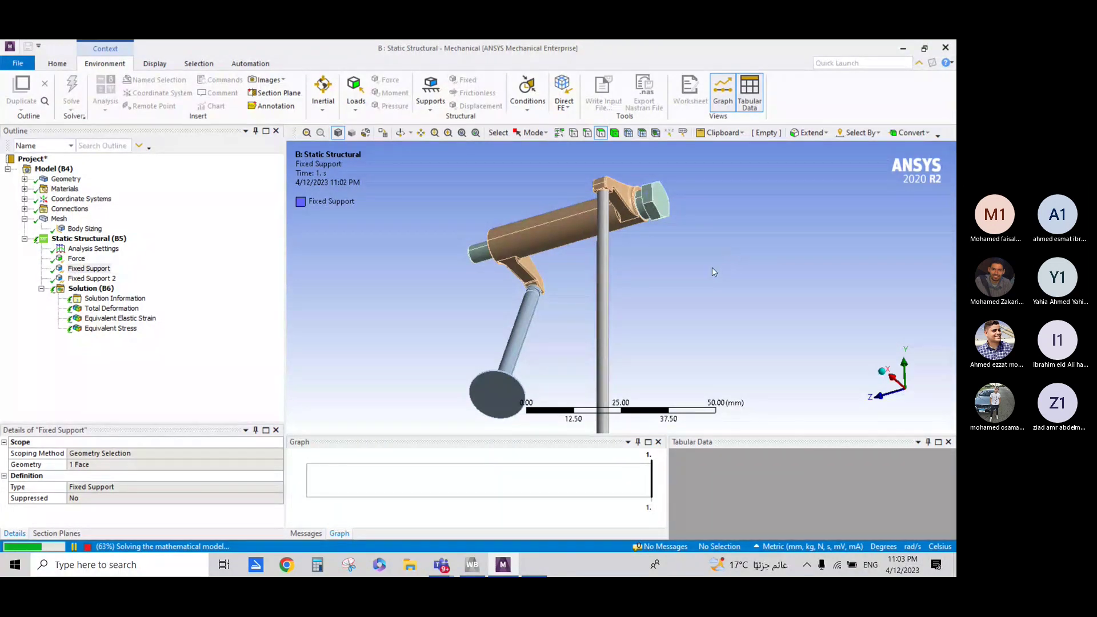
mouse_move(711, 268)
middle_down()
mouse_move(618, 285)
mouse_move(578, 327)
mouse_move(349, 354)
mouse_move(581, 367)
mouse_move(603, 337)
mouse_move(713, 356)
middle_up()
scroll(686, 352, down, 3)
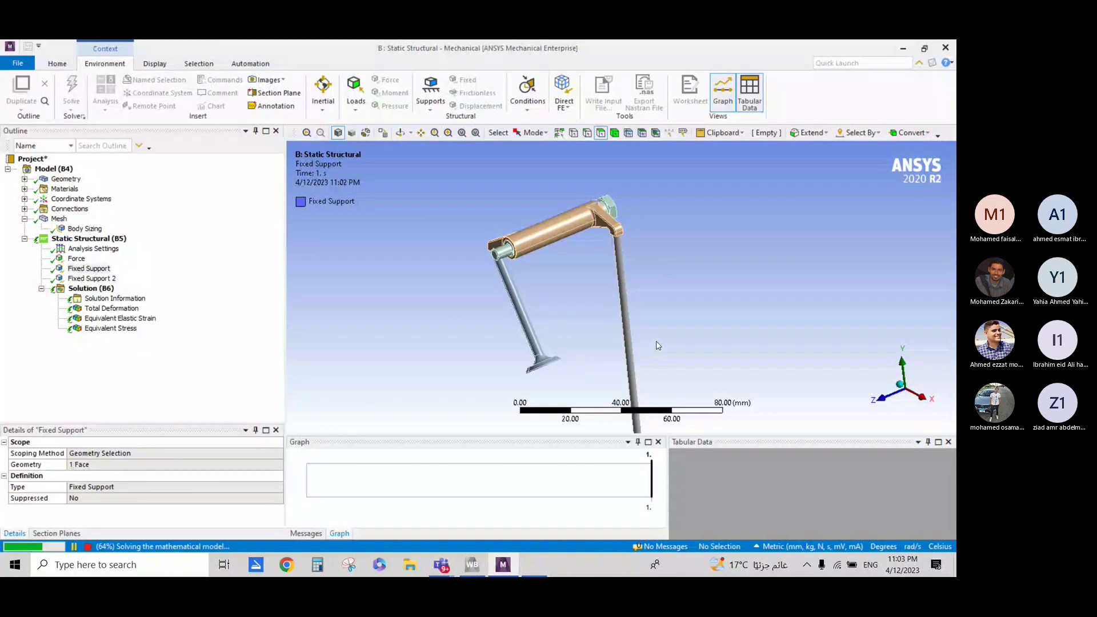
- Pan and zoom the view to reveal the gear and the valve stem
click(420, 133)
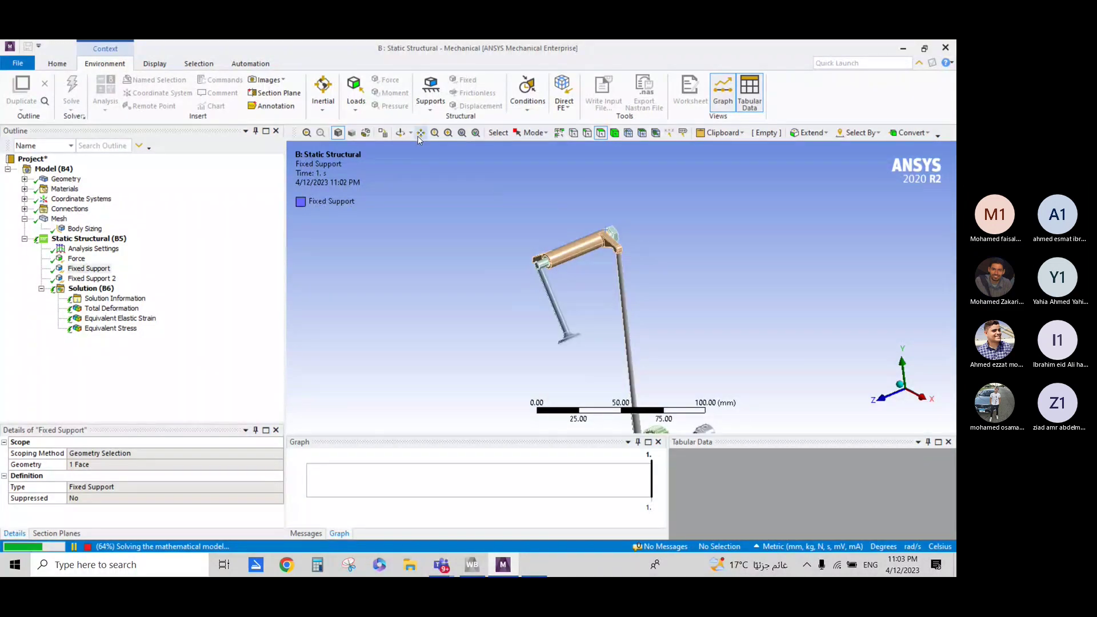
mouse_move(499, 216)
middle_down()
mouse_move(530, 256)
mouse_move(590, 267)
middle_up()
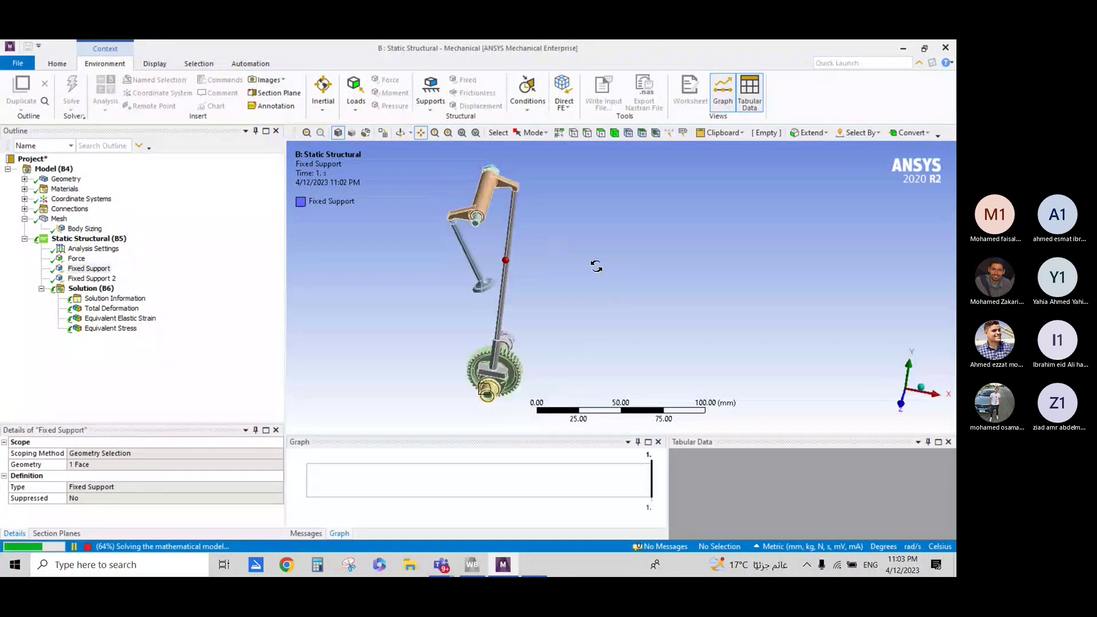
scroll(508, 320, up, 3)
scroll(582, 350, up, 2)
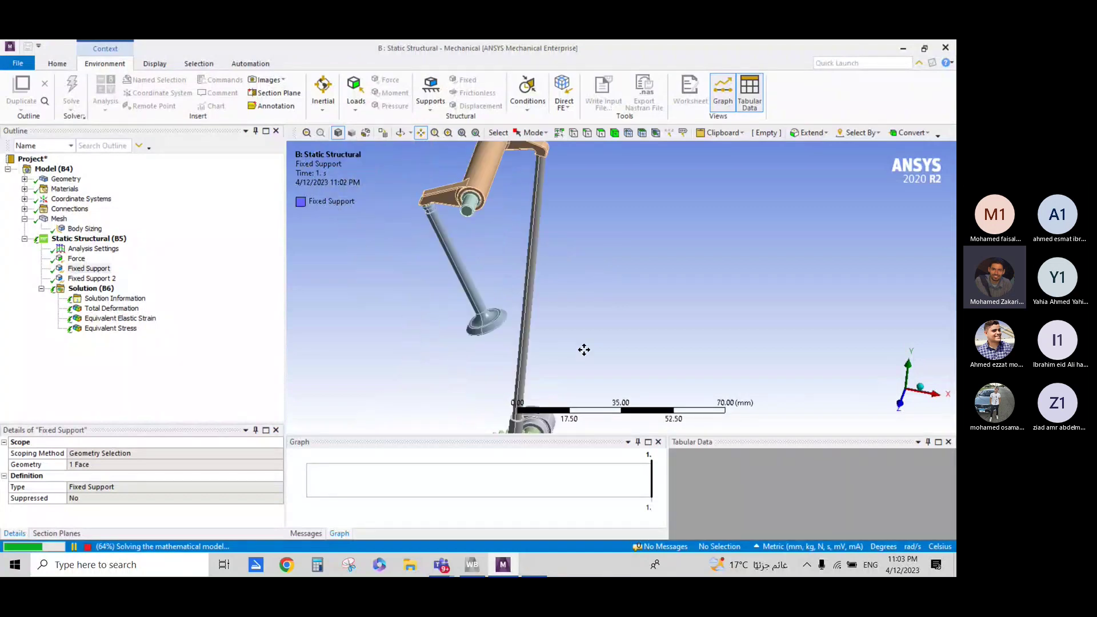
scroll(560, 340, up, 2)
drag(482, 340, 541, 383)
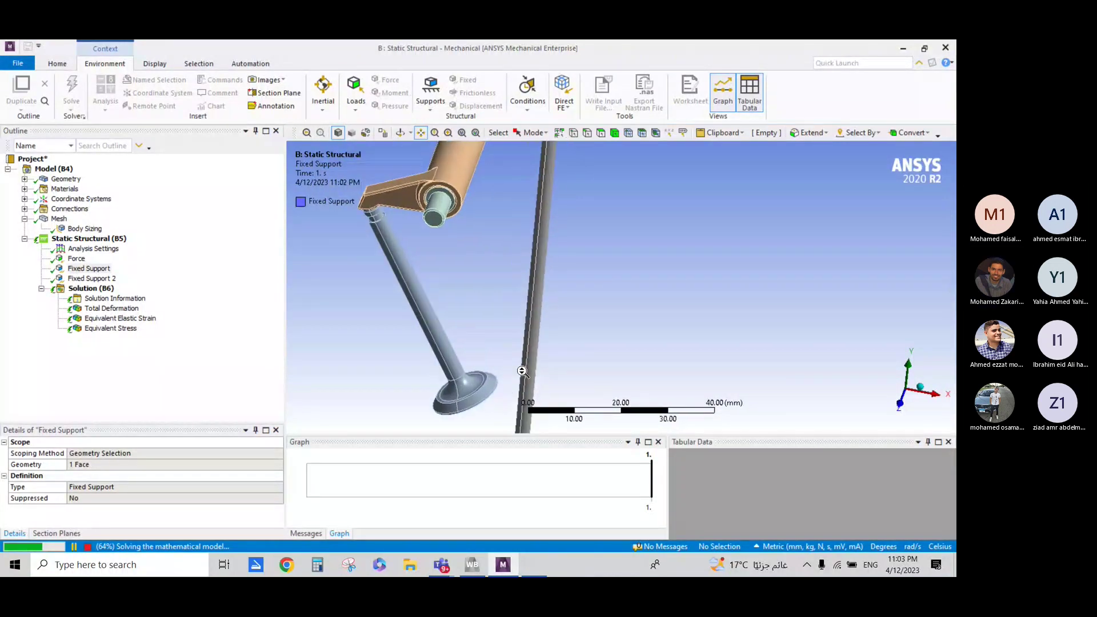
middle_drag(541, 382, 583, 345)
- Rotate the model around the valve until the pushrod stands vertical
scroll(603, 344, up, 1)
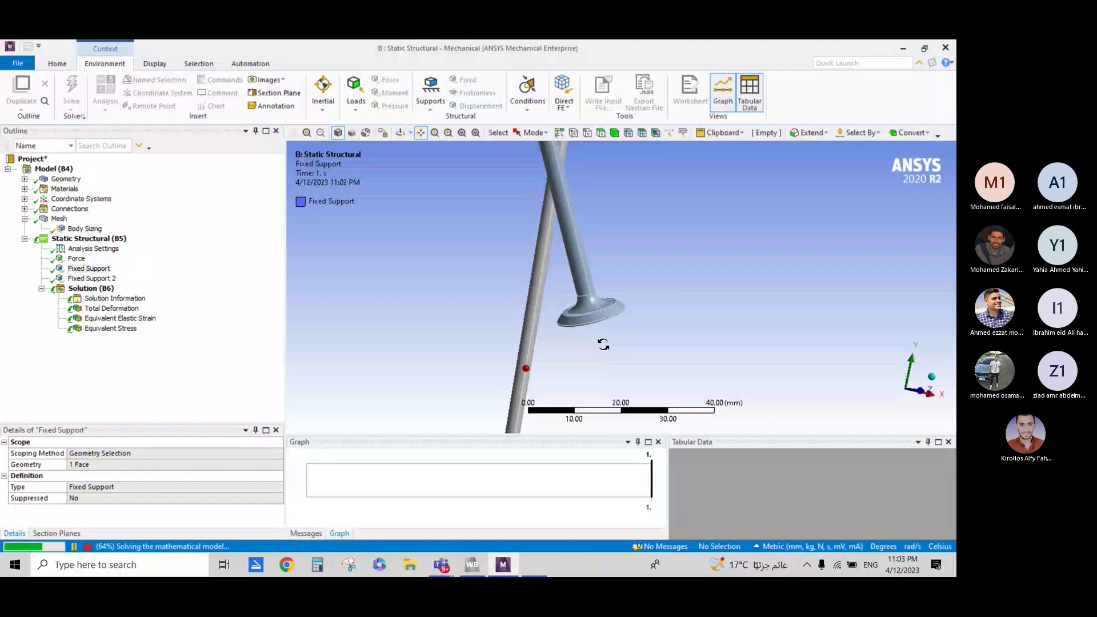
scroll(603, 344, down, 3)
middle_drag(589, 352, 649, 345)
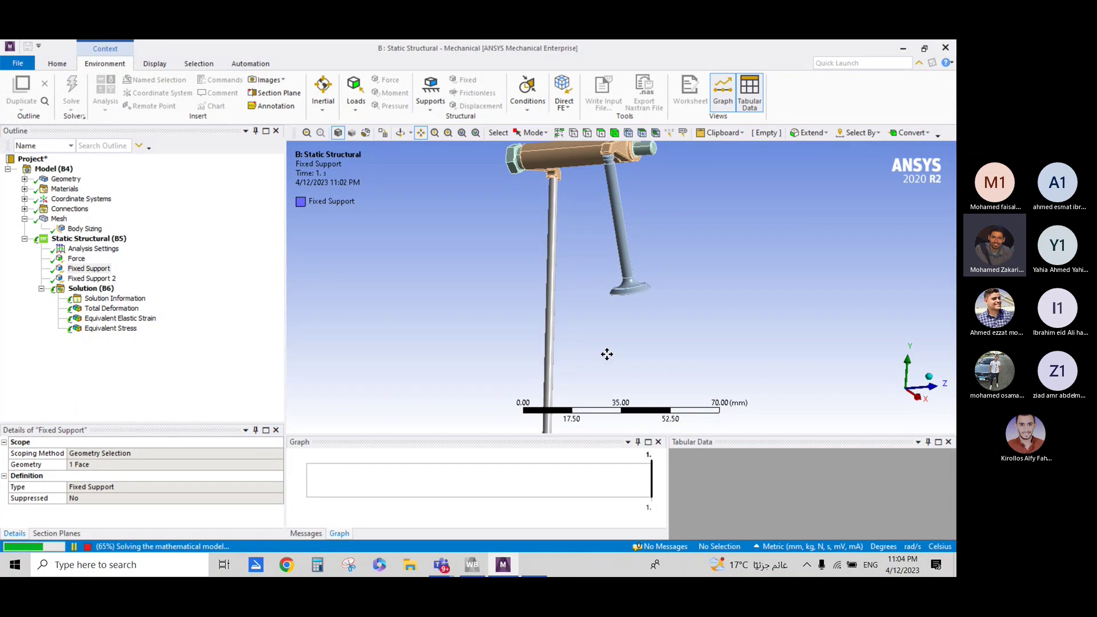
scroll(607, 354, down, 1)
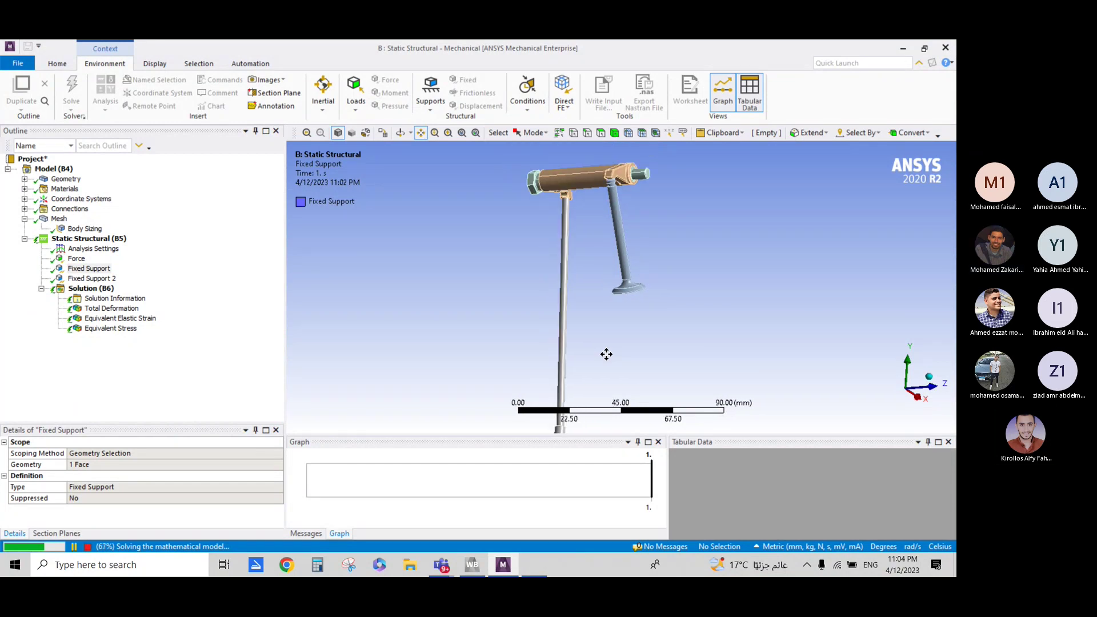
scroll(606, 354, down, 1)
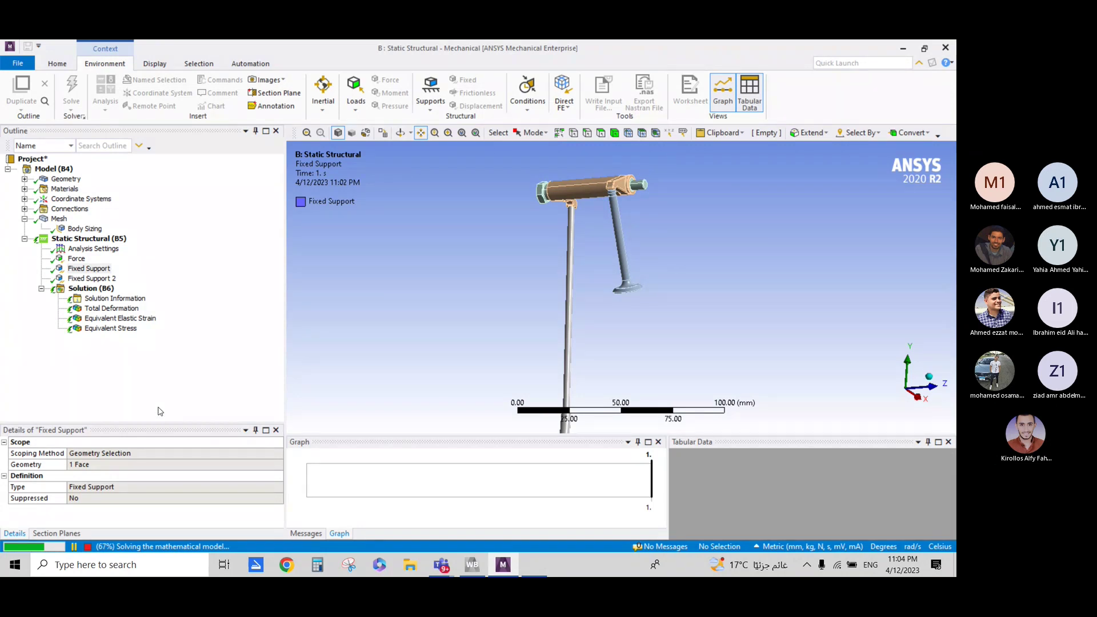
middle_drag(615, 292, 533, 335)
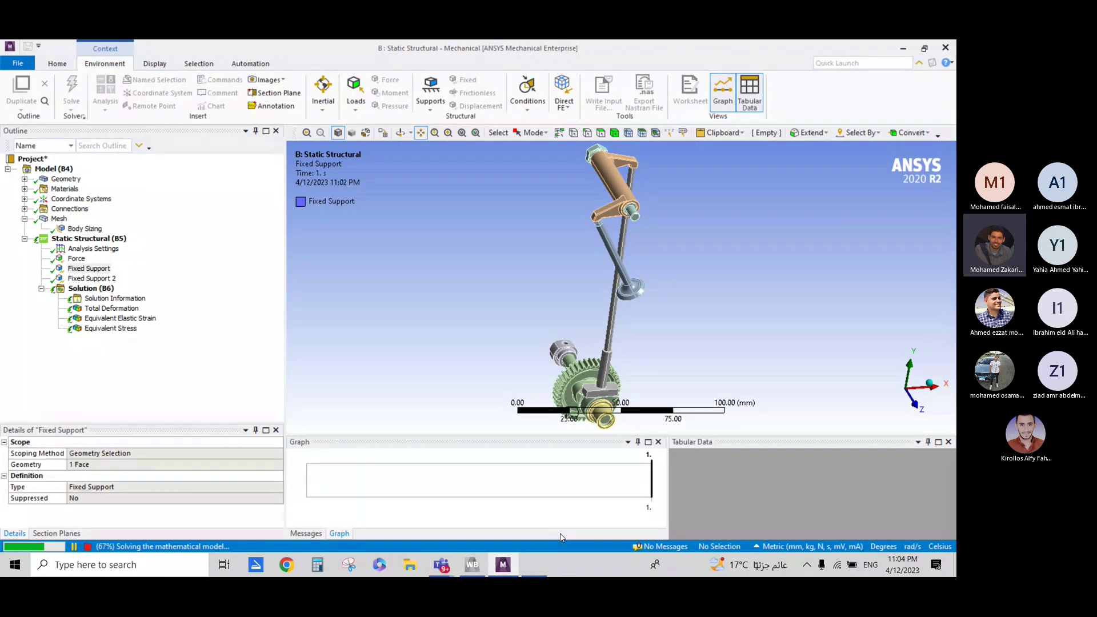
- Briefly bring up the Teams meeting window, minimize it, and return to the model
mouse_move(441, 564)
click(470, 503)
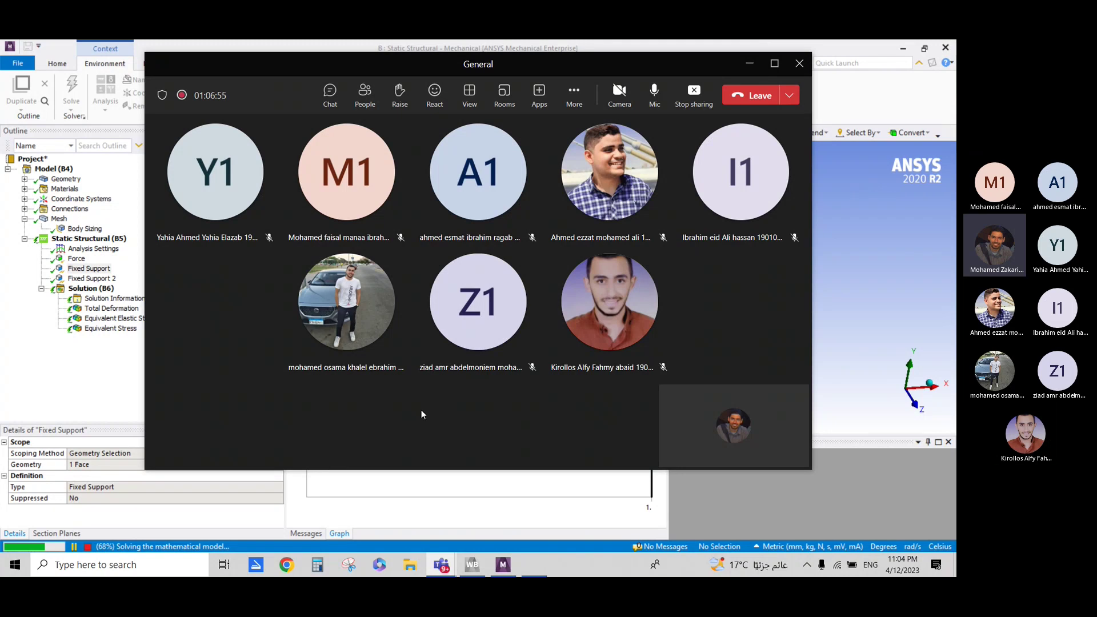
click(749, 62)
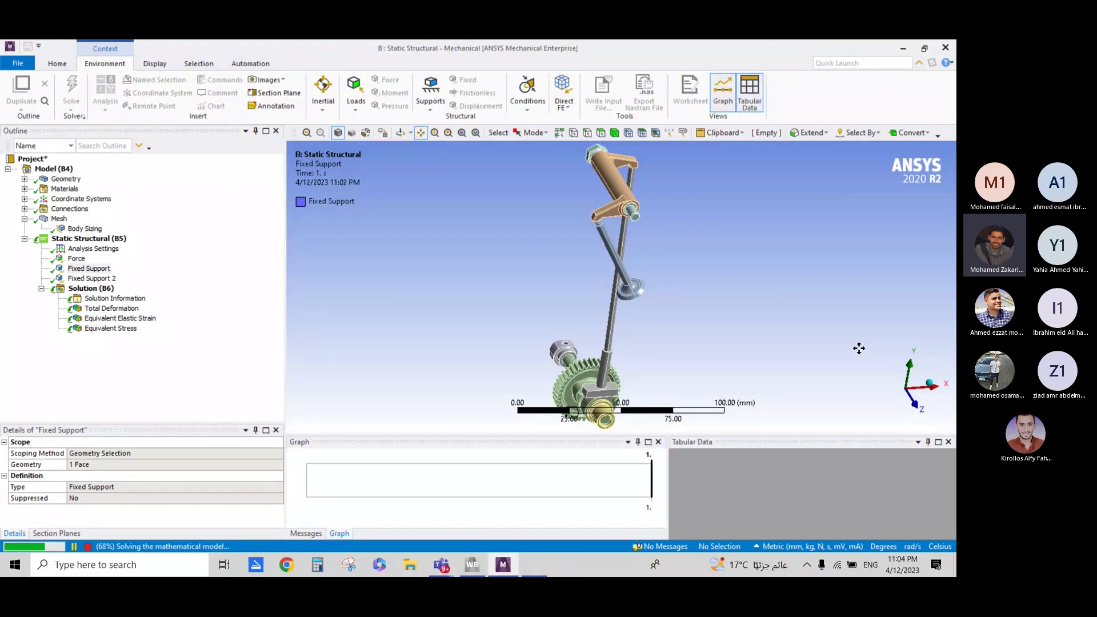
scroll(594, 372, up, 2)
scroll(586, 299, up, 2)
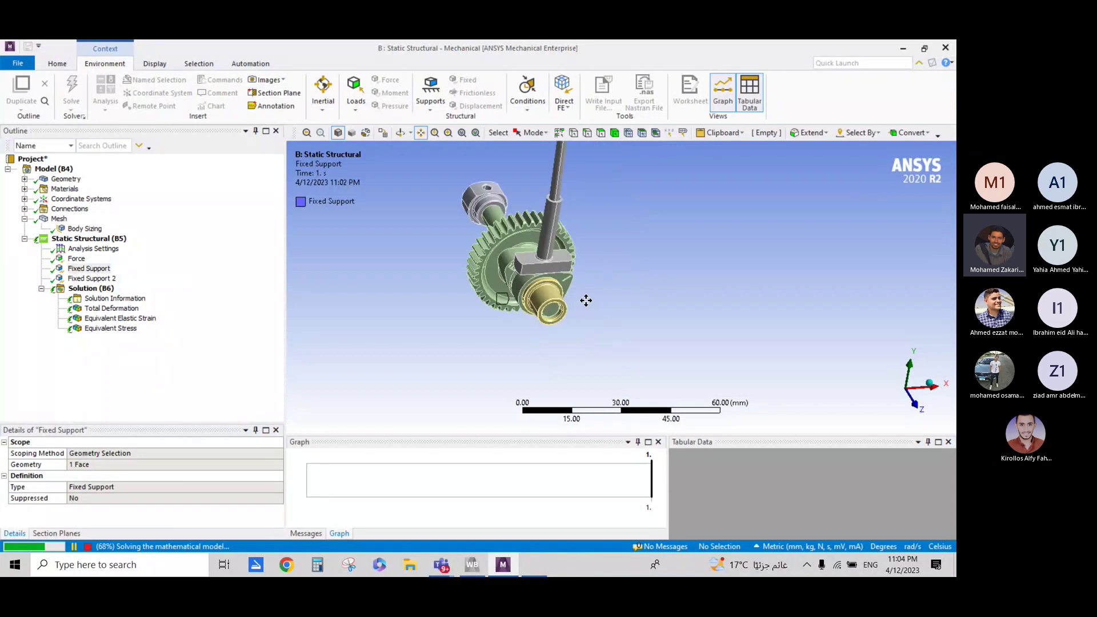
scroll(520, 277, up, 3)
drag(519, 278, 617, 289)
middle_drag(617, 289, 560, 292)
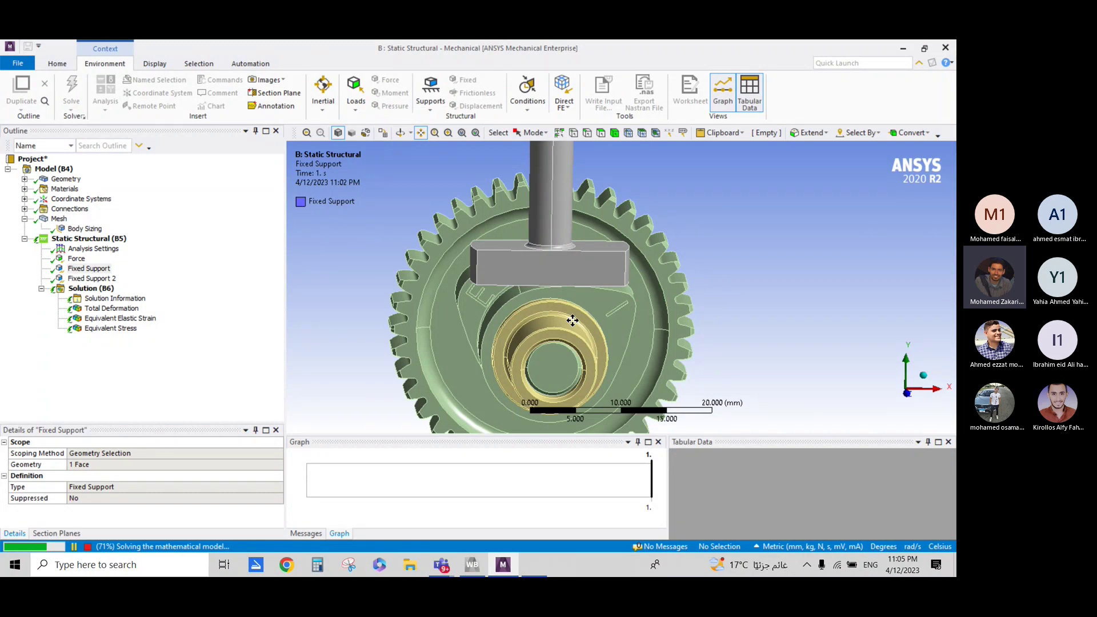
middle_drag(572, 320, 529, 323)
mouse_move(529, 323)
mouse_down()
mouse_move(595, 340)
mouse_move(574, 294)
mouse_up()
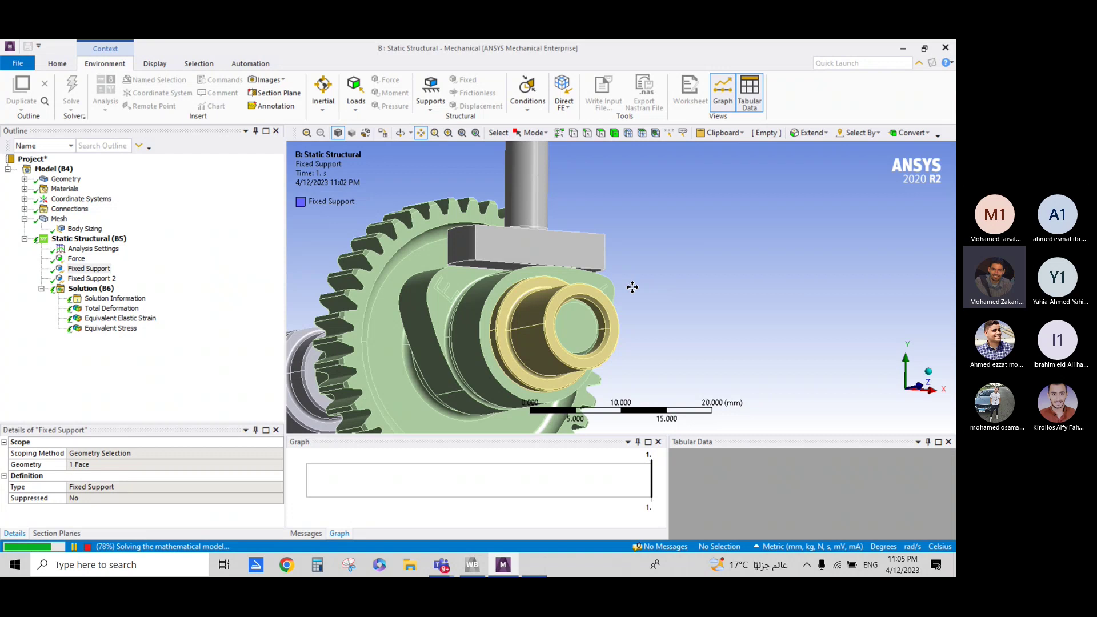
drag(631, 286, 685, 228)
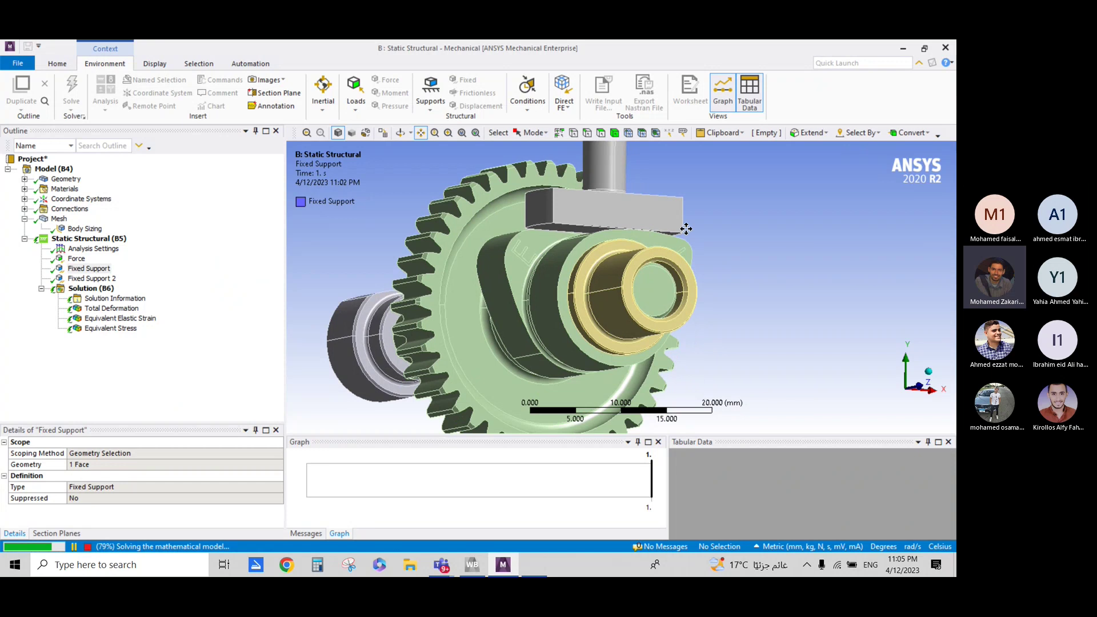
drag(685, 229, 752, 276)
middle_drag(752, 276, 642, 337)
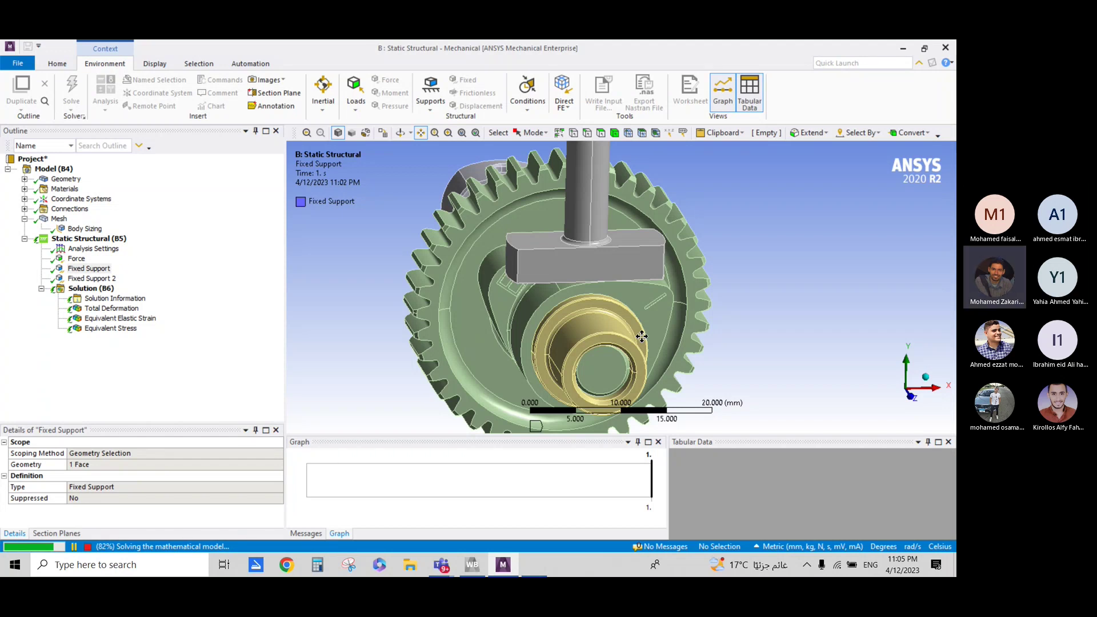
drag(615, 284, 561, 325)
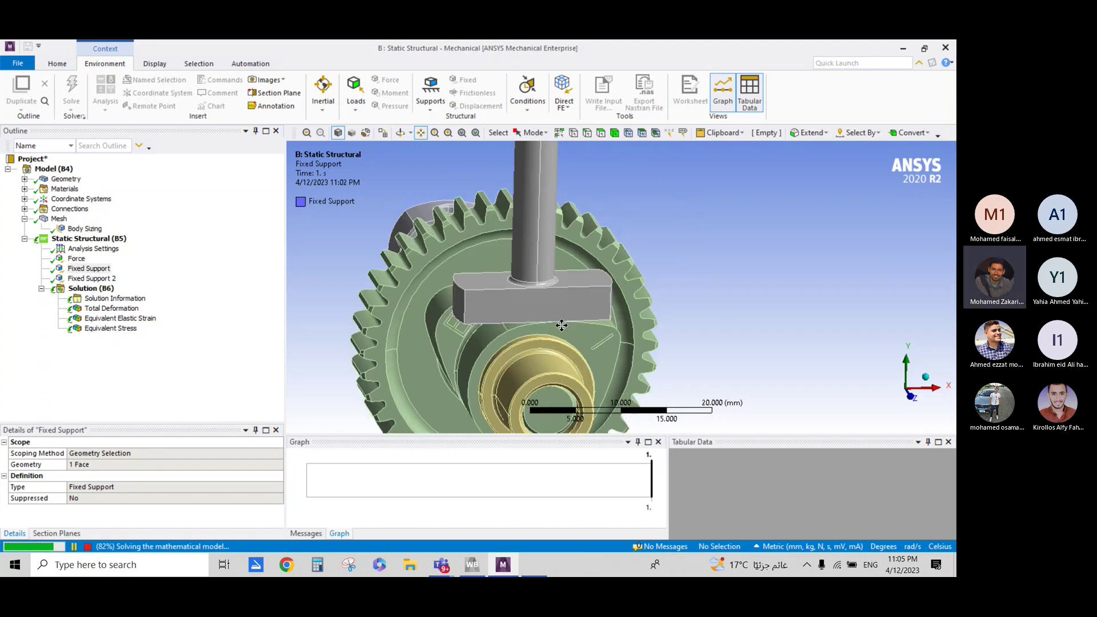
middle_drag(561, 325, 565, 303)
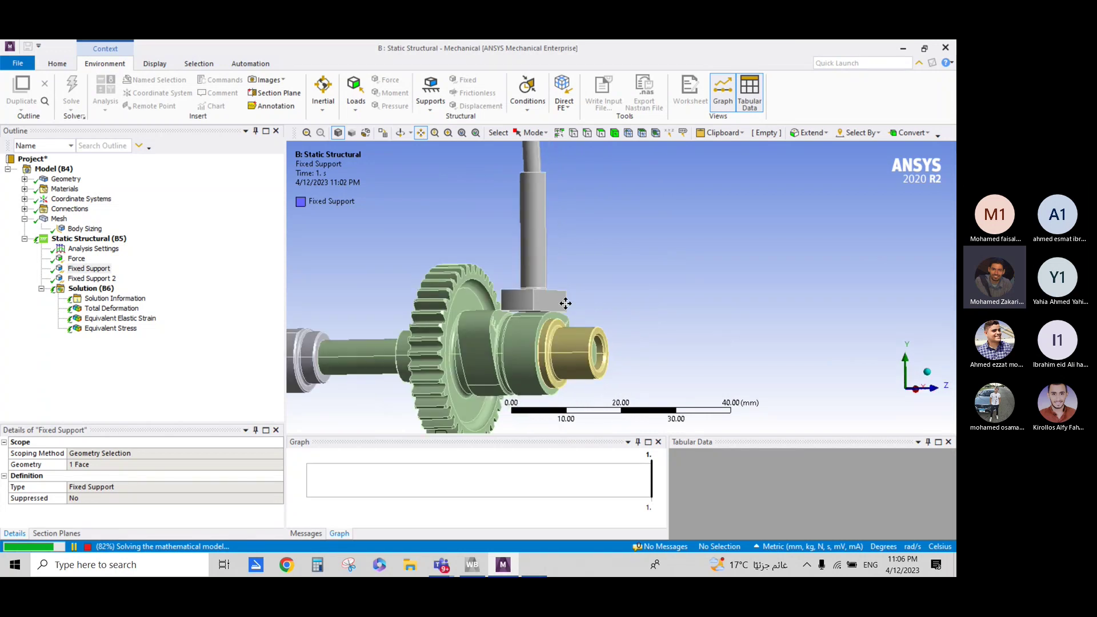
scroll(565, 303, up, 1)
scroll(565, 300, up, 2)
scroll(562, 291, up, 2)
mouse_move(562, 283)
middle_down()
mouse_move(656, 290)
mouse_move(475, 282)
mouse_move(558, 284)
middle_up()
scroll(473, 284, up, 3)
scroll(457, 269, up, 3)
mouse_move(457, 269)
ctrl+middle_down()
mouse_move(697, 262)
mouse_move(693, 244)
mouse_move(693, 303)
mouse_move(644, 276)
mouse_move(650, 287)
ctrl+middle_up()
scroll(693, 245, up, 3)
scroll(649, 284, up, 2)
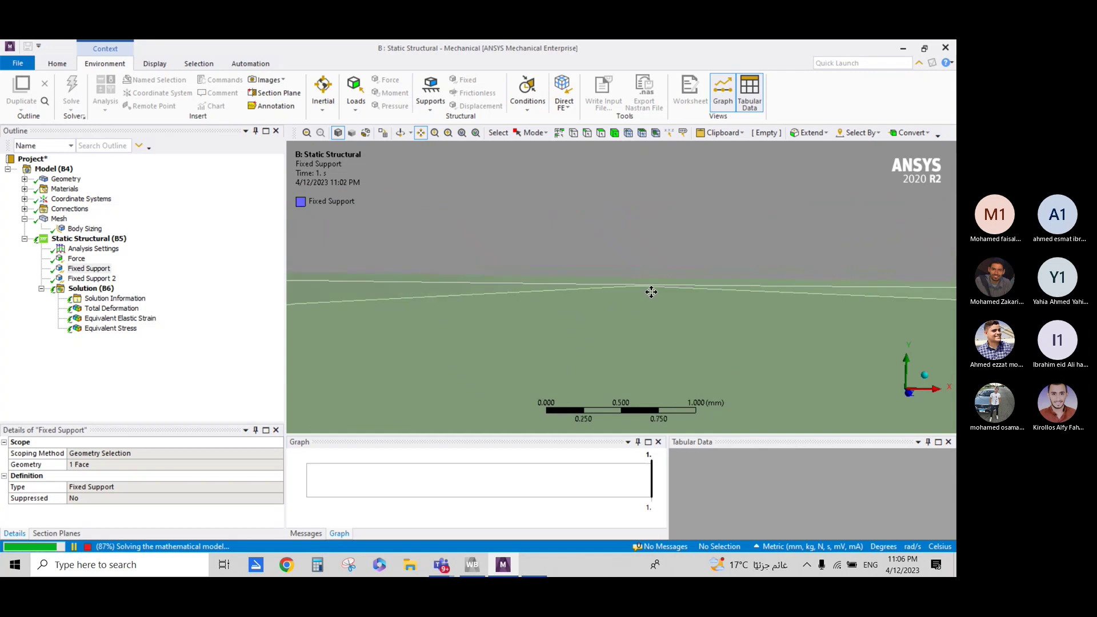
scroll(654, 292, down, 4)
scroll(656, 294, down, 3)
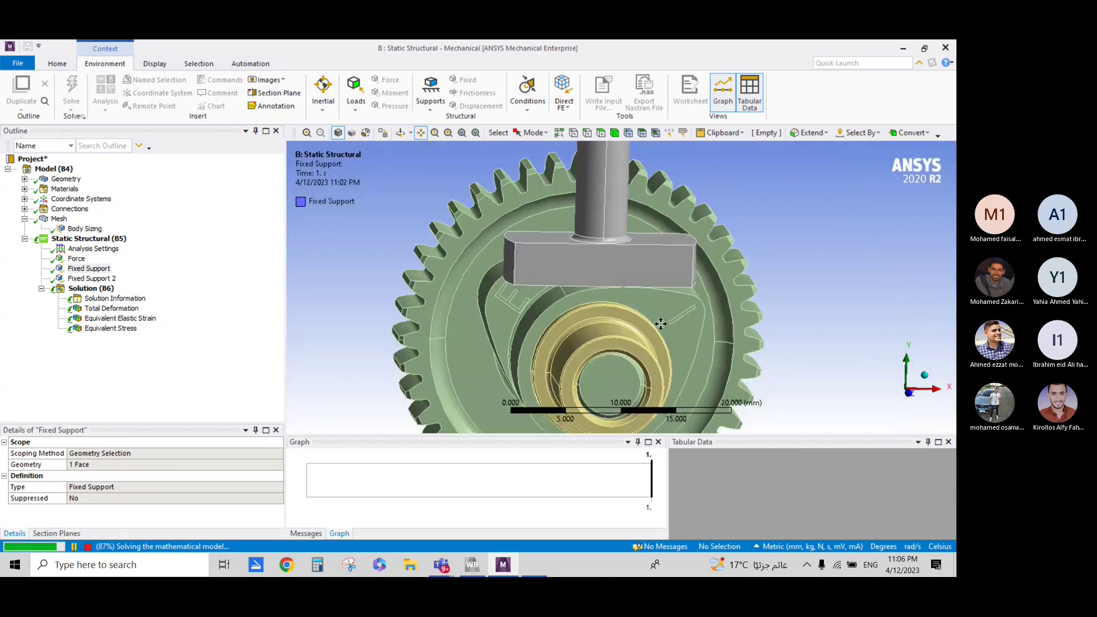
scroll(656, 318, down, 2)
middle_drag(655, 325, 592, 320)
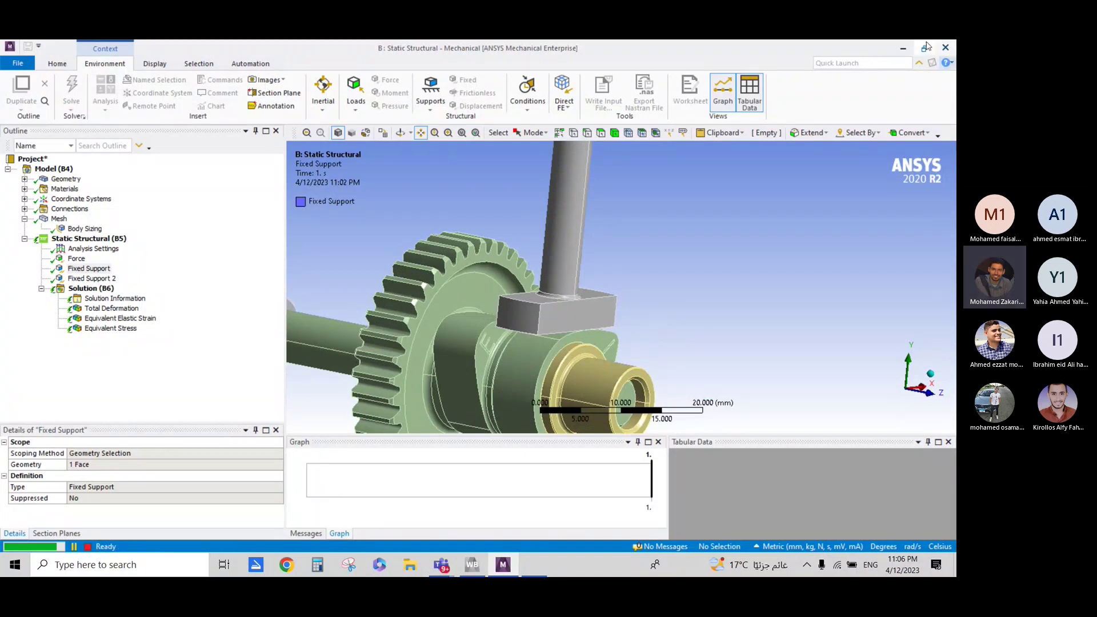
middle_drag(641, 291, 601, 315)
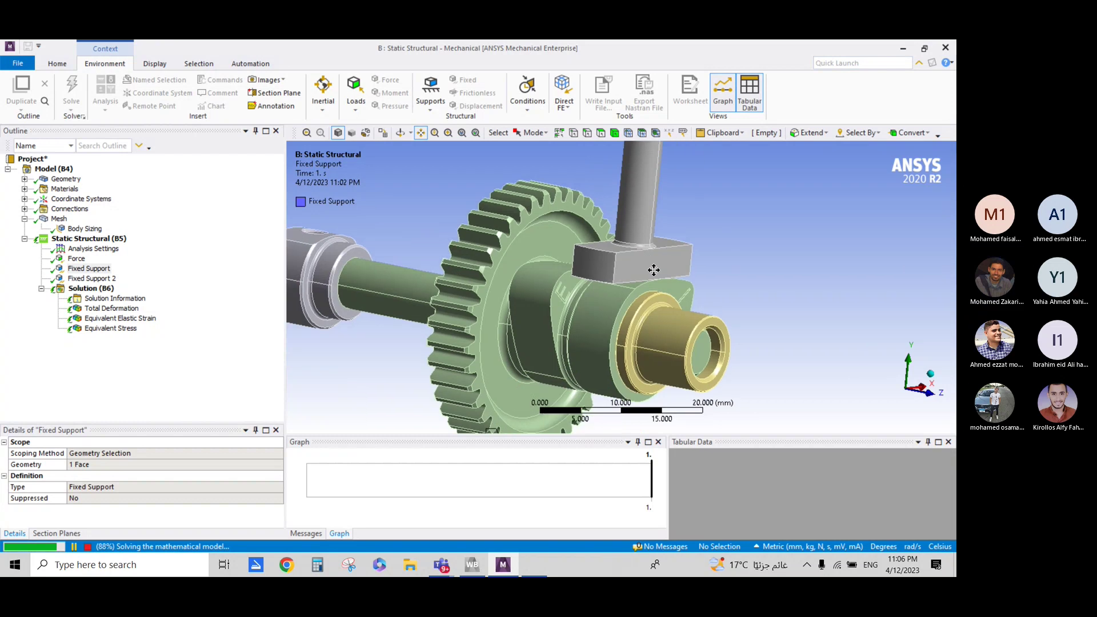
- Orbit to the block's underside and select its bottom face
scroll(617, 297, up, 3)
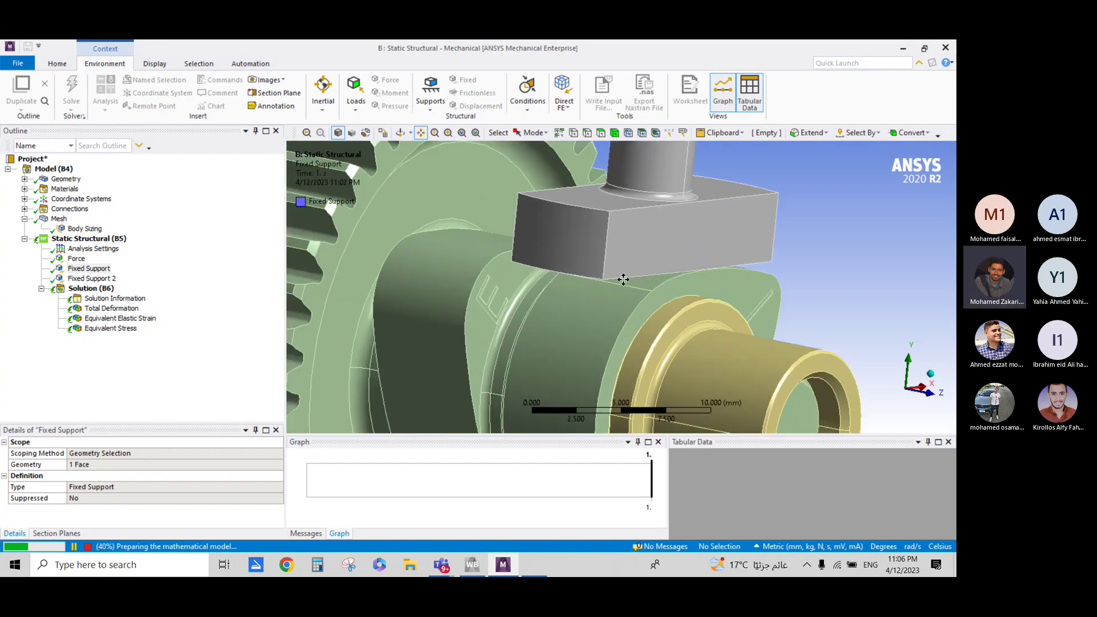
scroll(626, 278, up, 2)
middle_drag(625, 280, 562, 280)
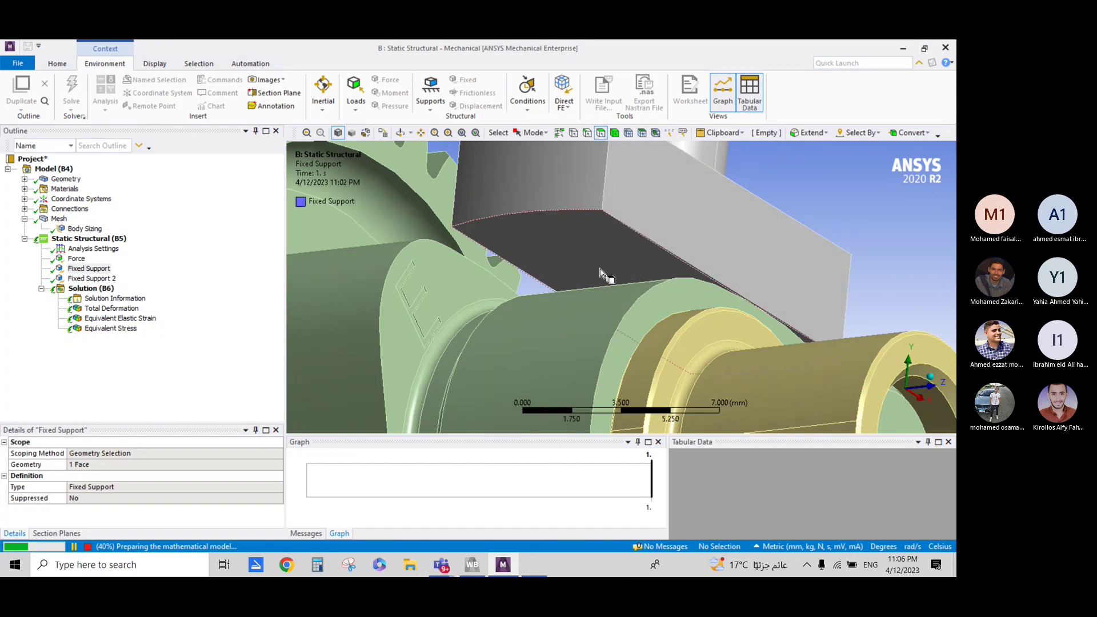
click(585, 249)
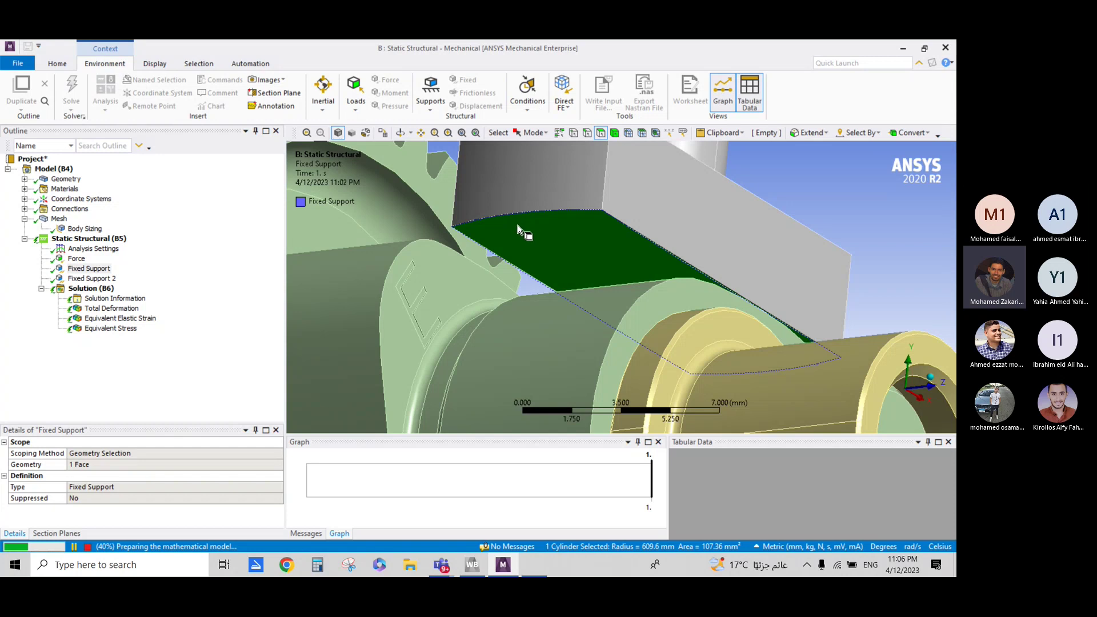
- Orbit to the gear teeth, select the faces around the shaft, then show Solution Information
mouse_move(734, 289)
middle_down()
mouse_move(693, 318)
mouse_move(639, 306)
middle_up()
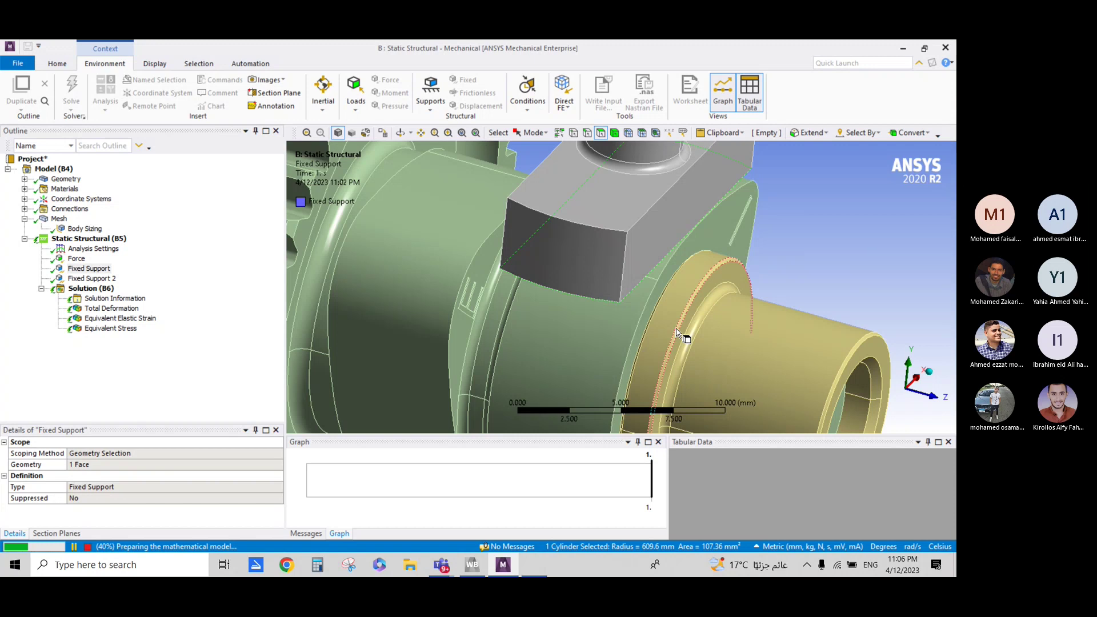
mouse_move(678, 334)
middle_down()
mouse_move(666, 321)
mouse_move(566, 311)
mouse_move(577, 313)
mouse_move(571, 291)
mouse_move(594, 309)
middle_up()
scroll(617, 314, down, 3)
scroll(620, 314, down, 2)
click(594, 320)
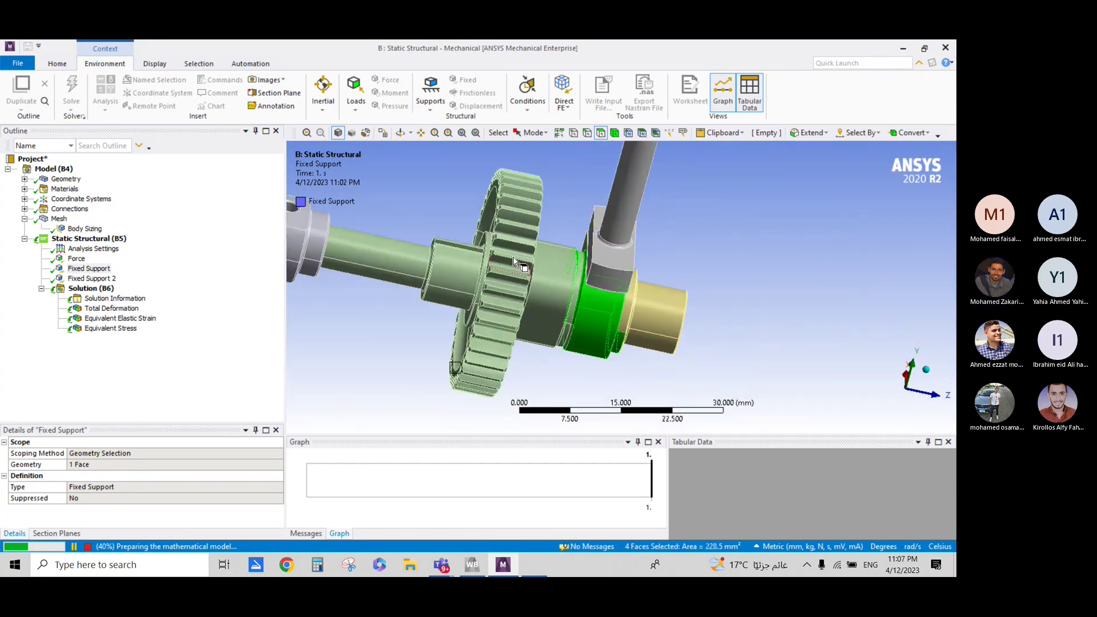
mouse_move(463, 303)
middle_down()
mouse_move(432, 278)
mouse_move(411, 285)
middle_up()
click(111, 299)
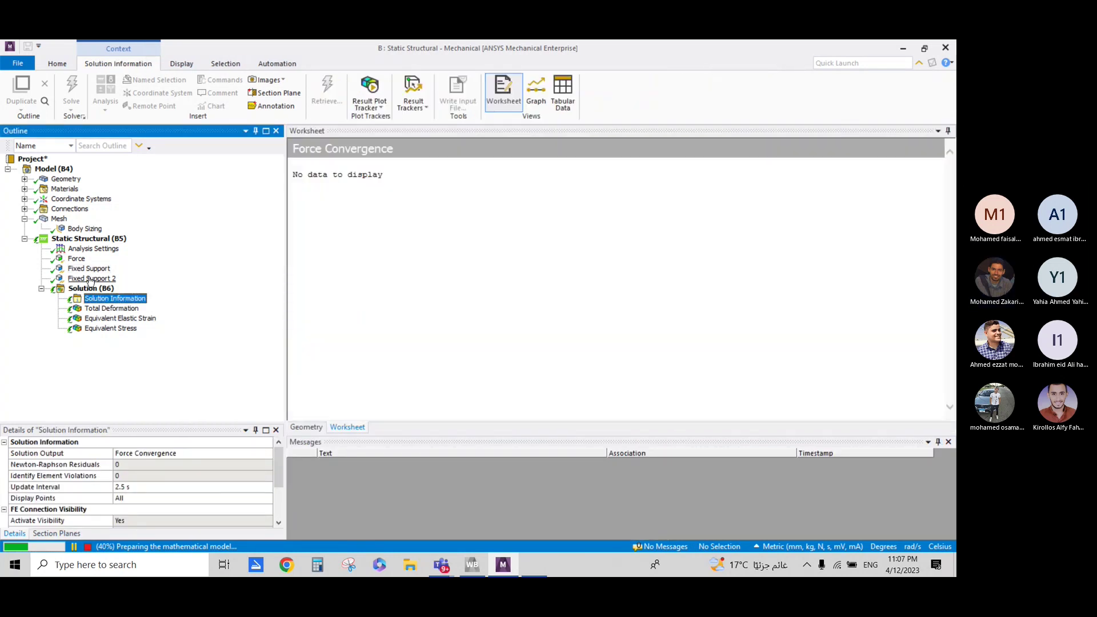
- Display Fixed Support 2 and inspect its gear, flange and ring faces near the shaft
click(90, 279)
mouse_move(513, 343)
middle_down()
mouse_move(574, 349)
mouse_move(650, 290)
middle_up()
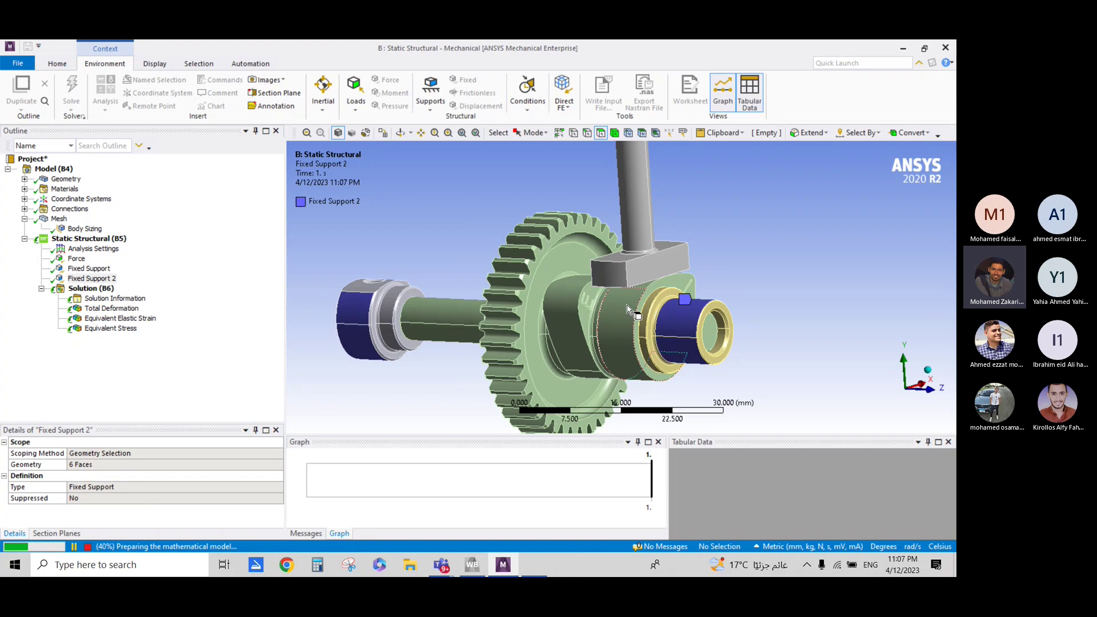
click(628, 308)
mouse_move(643, 286)
middle_down()
mouse_move(738, 356)
mouse_move(707, 372)
middle_up()
click(597, 325)
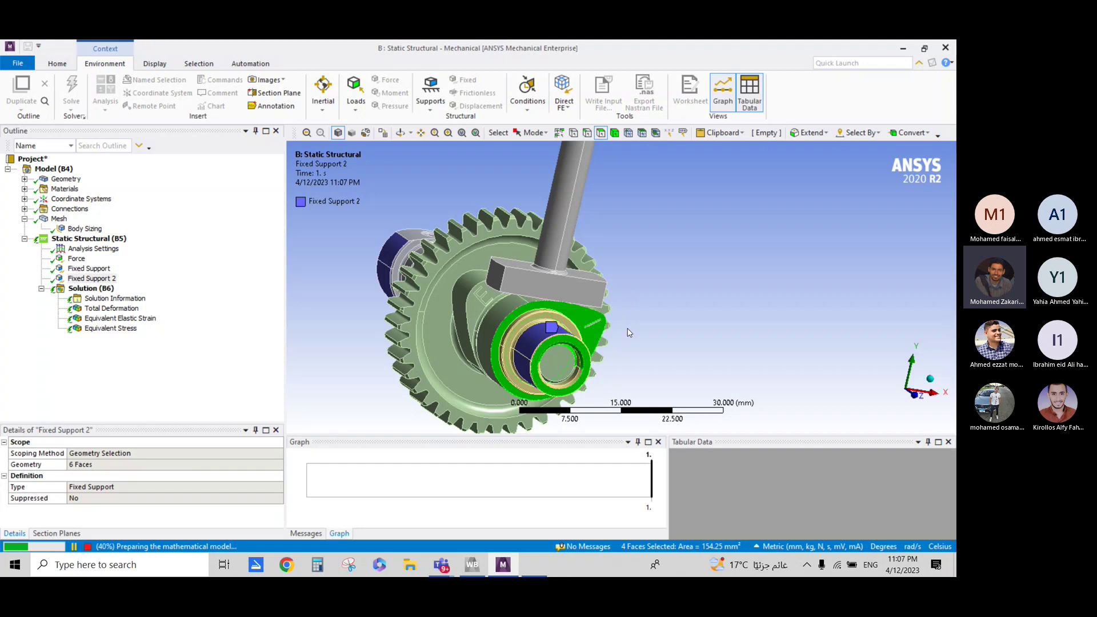
- Zoom out and pan to centre the vertical shaft and bring the rocker arm into view
scroll(629, 332, down, 3)
mouse_move(629, 333)
middle_down()
mouse_move(510, 323)
mouse_move(486, 343)
middle_up()
scroll(689, 332, up, 3)
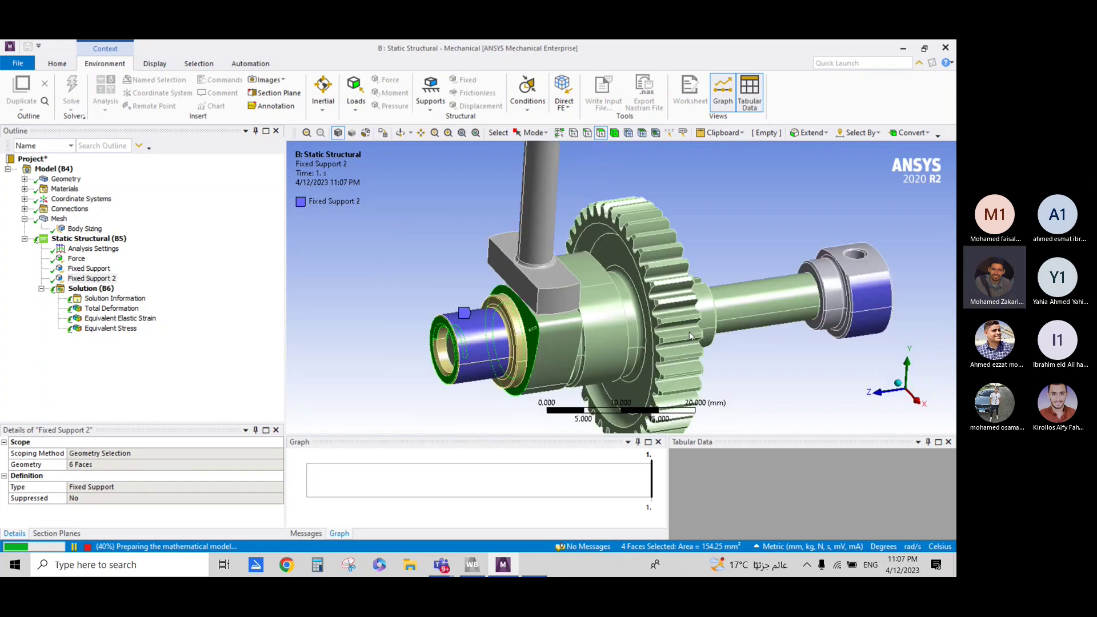
click(422, 135)
drag(623, 174, 578, 346)
scroll(577, 346, down, 4)
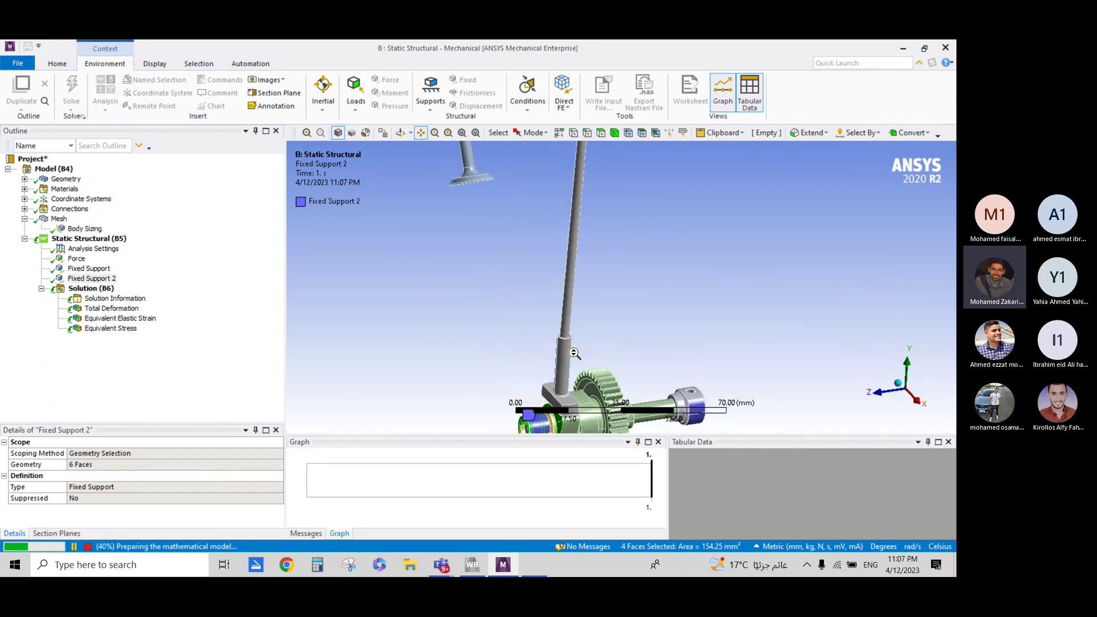
scroll(577, 347, down, 1)
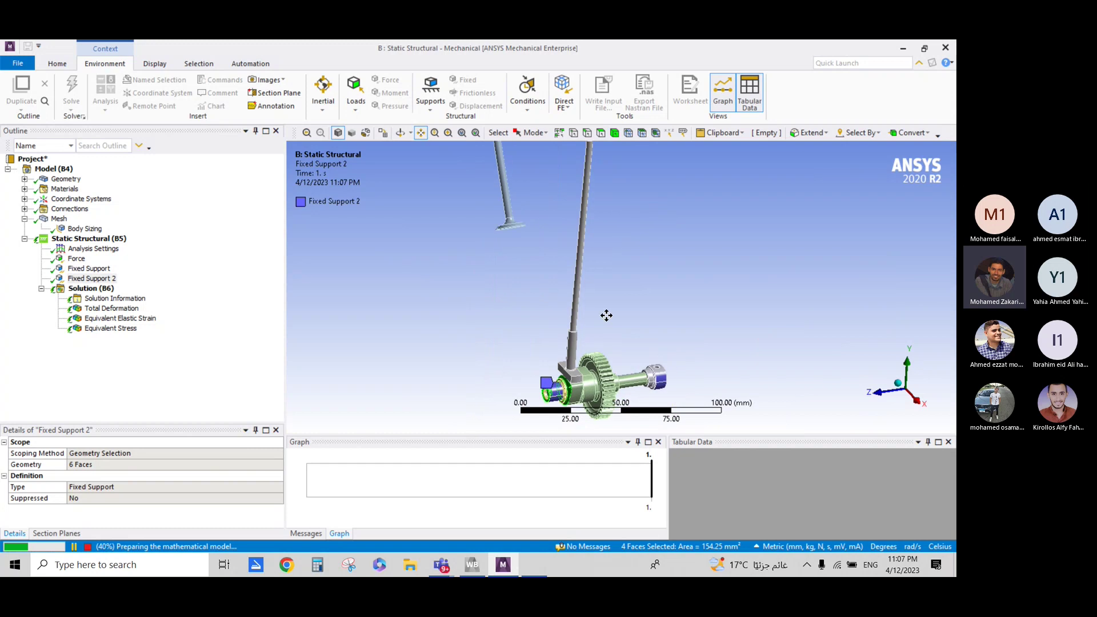
drag(604, 354, 543, 362)
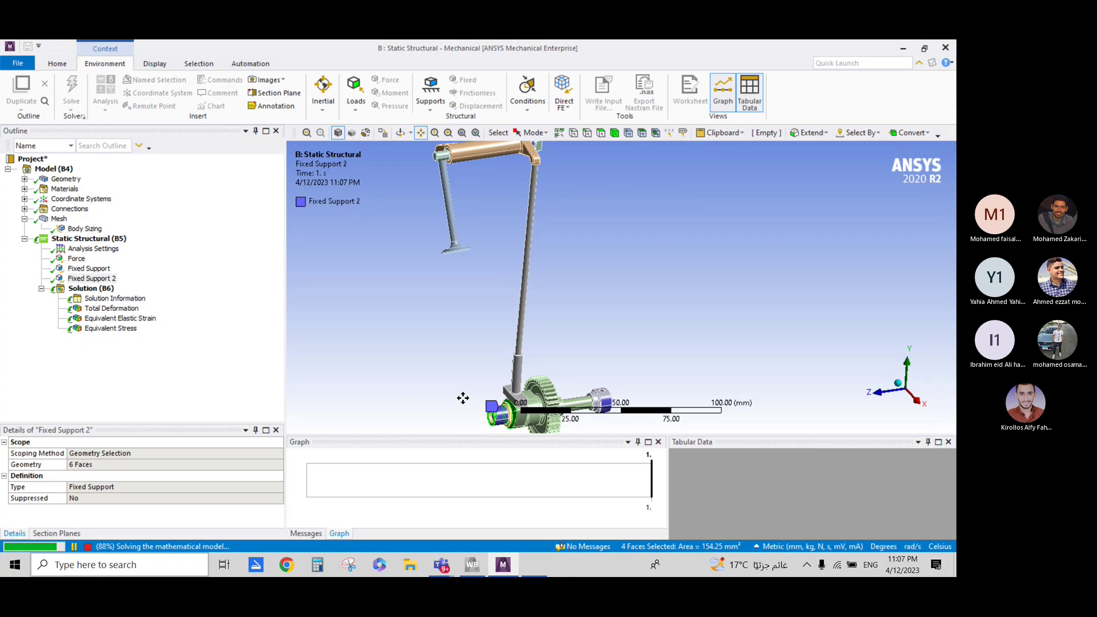
mouse_move(440, 564)
click(345, 506)
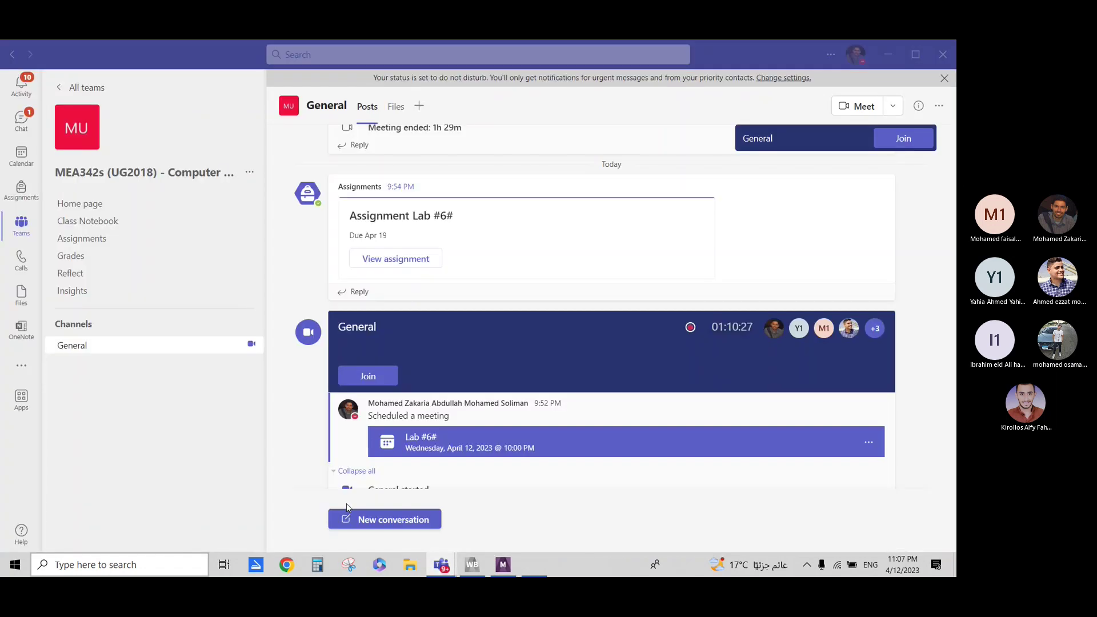
scroll(571, 423, down, 1)
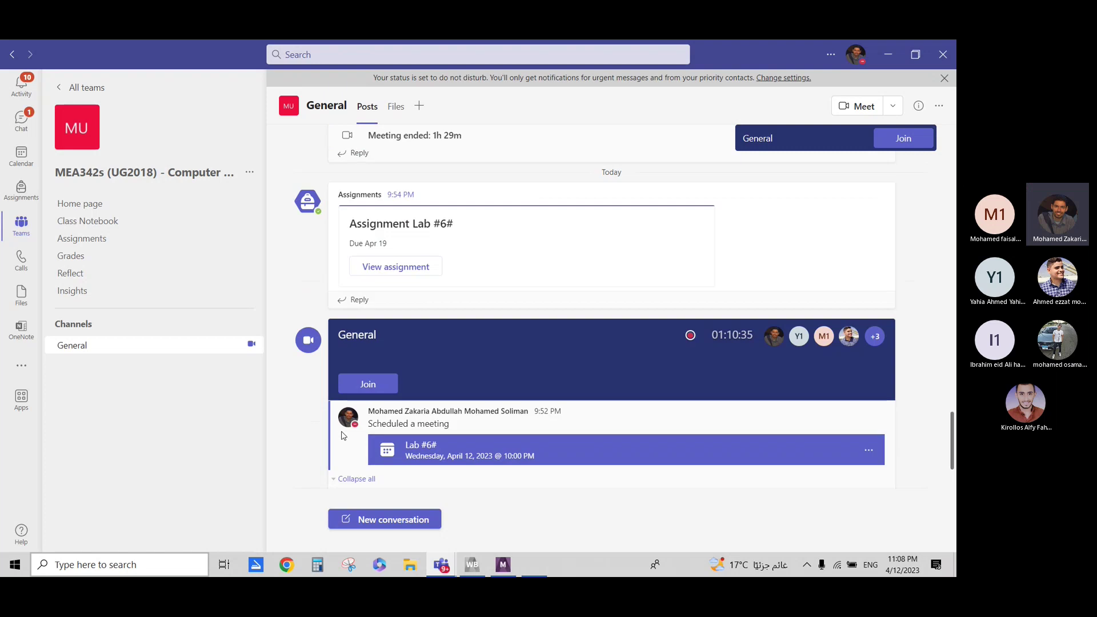
scroll(412, 277, up, 1)
scroll(411, 282, up, 2)
scroll(410, 291, up, 1)
scroll(409, 303, up, 2)
scroll(409, 303, up, 3)
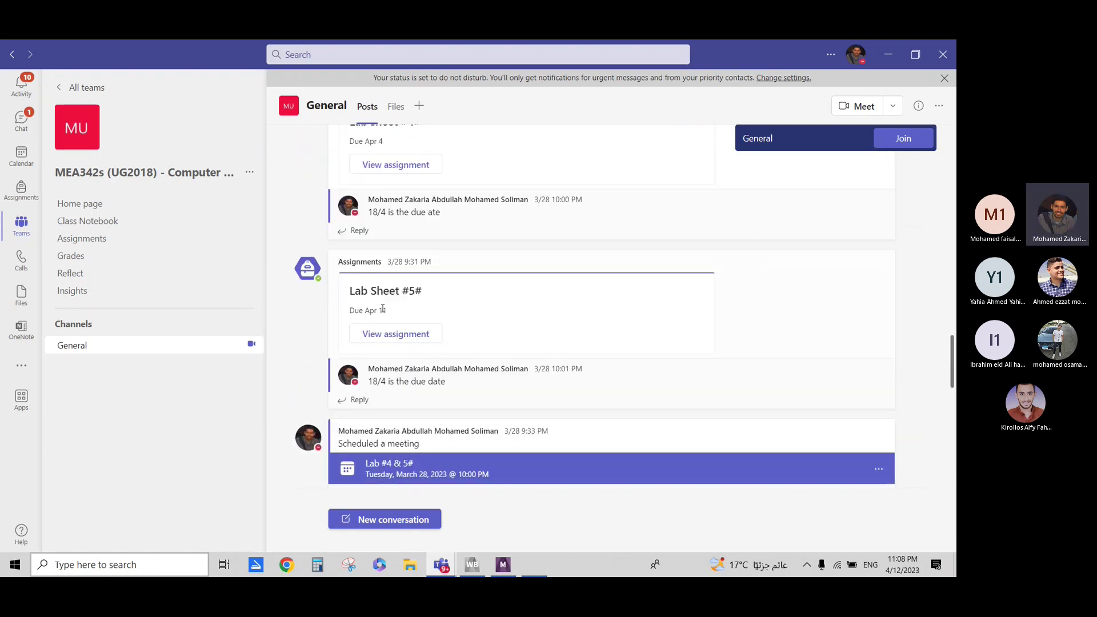
scroll(417, 314, up, 3)
scroll(416, 314, up, 1)
scroll(412, 322, down, 2)
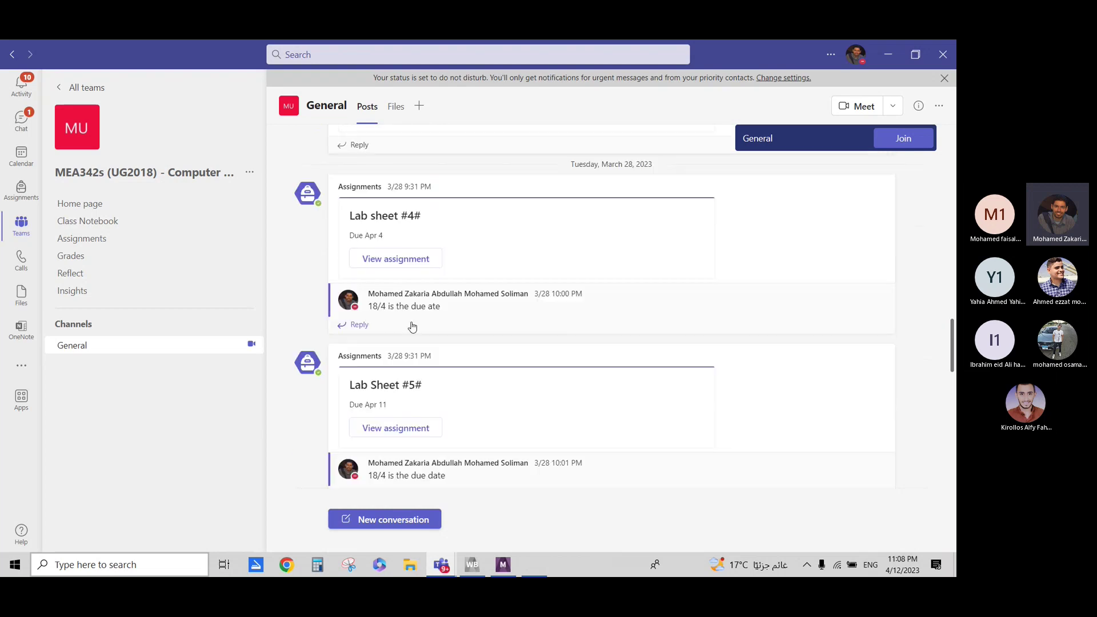
scroll(413, 325, down, 1)
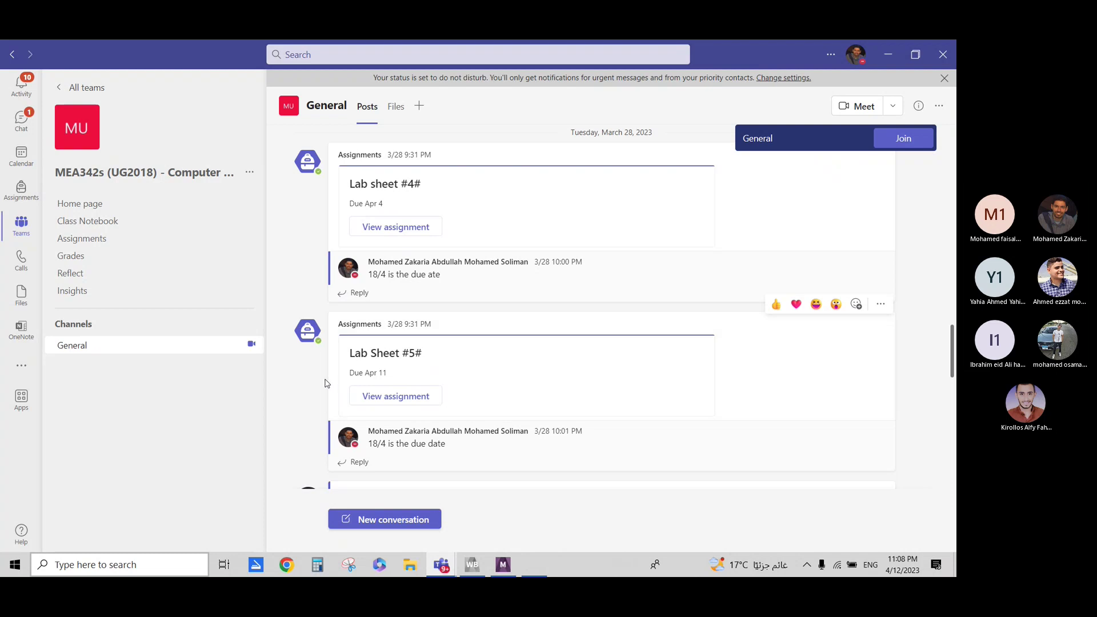
scroll(323, 385, down, 1)
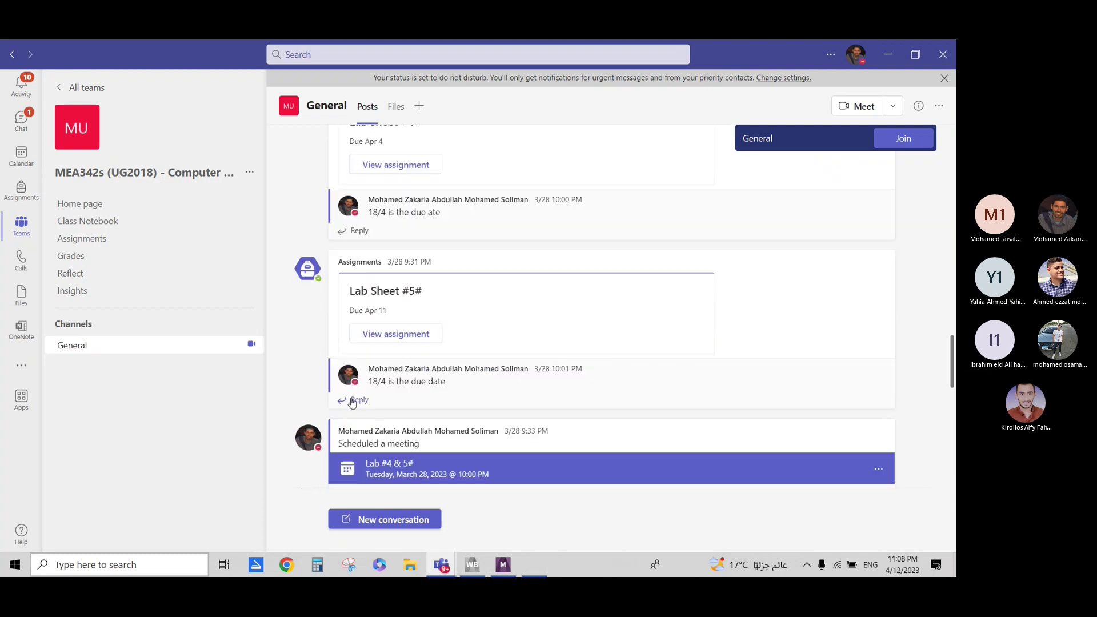
scroll(279, 398, down, 1)
scroll(279, 401, down, 4)
scroll(280, 399, down, 2)
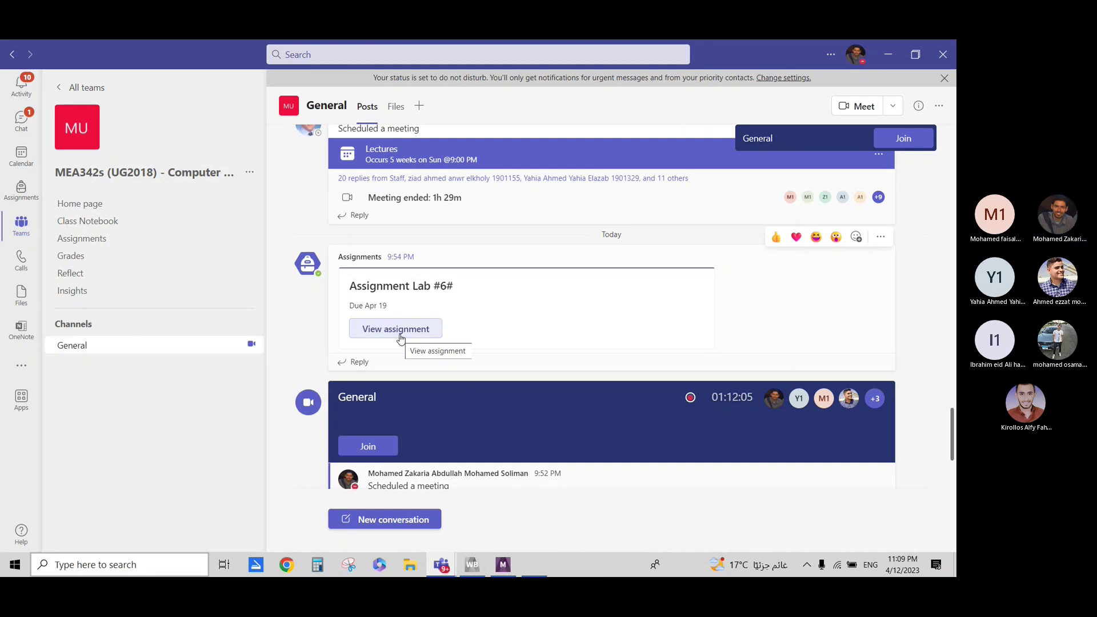
click(446, 566)
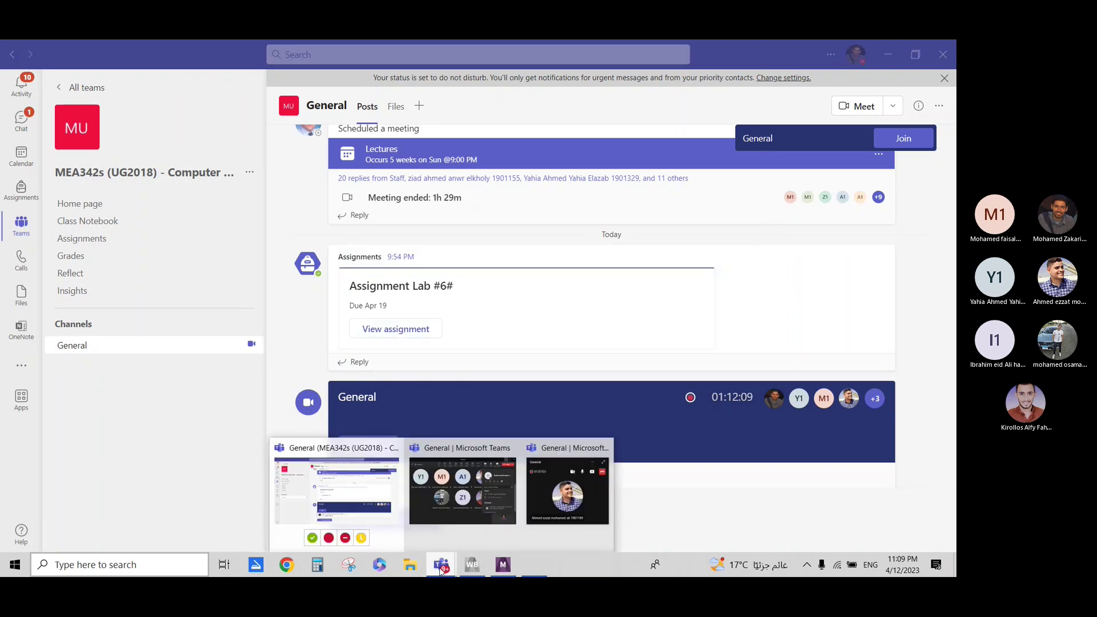
click(503, 564)
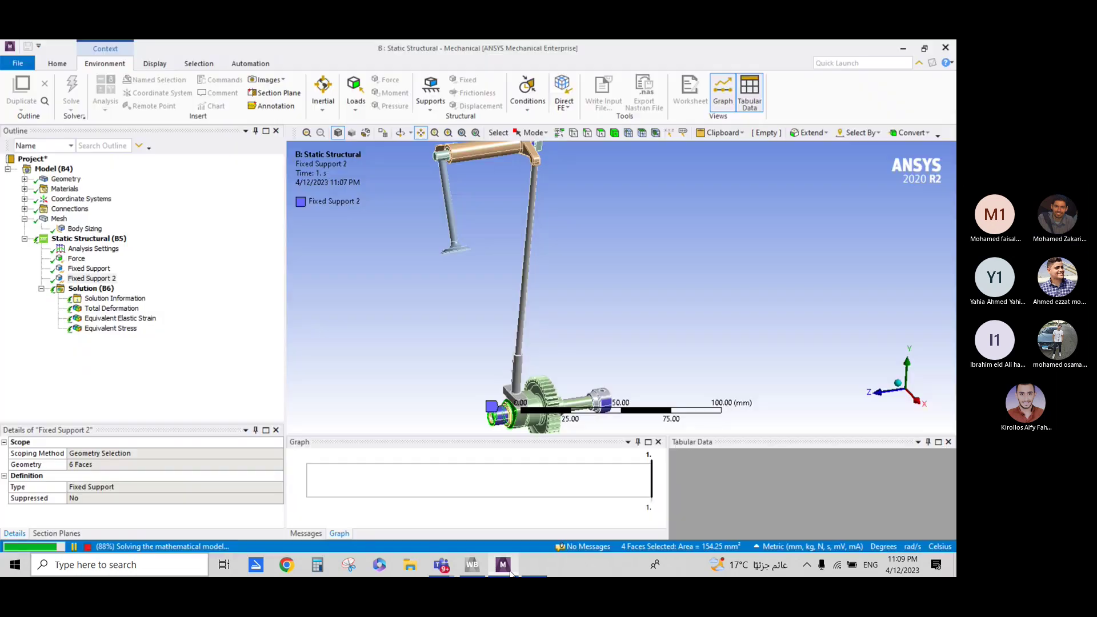
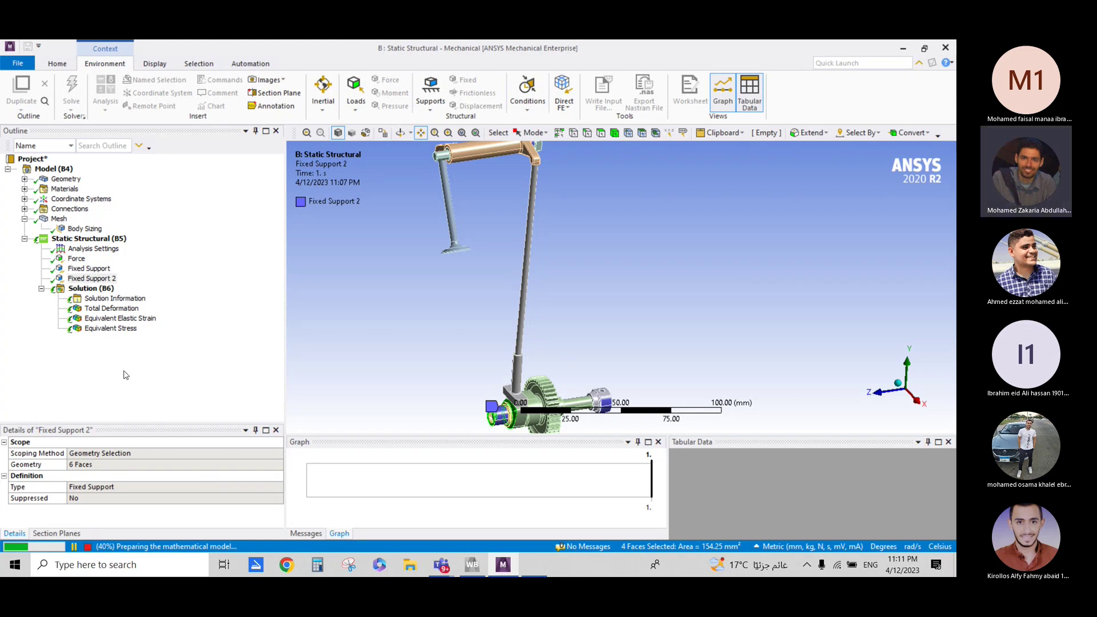
- Show Solution Information with Force Convergence as the charted solver output, then bring up the Teams windows
click(99, 300)
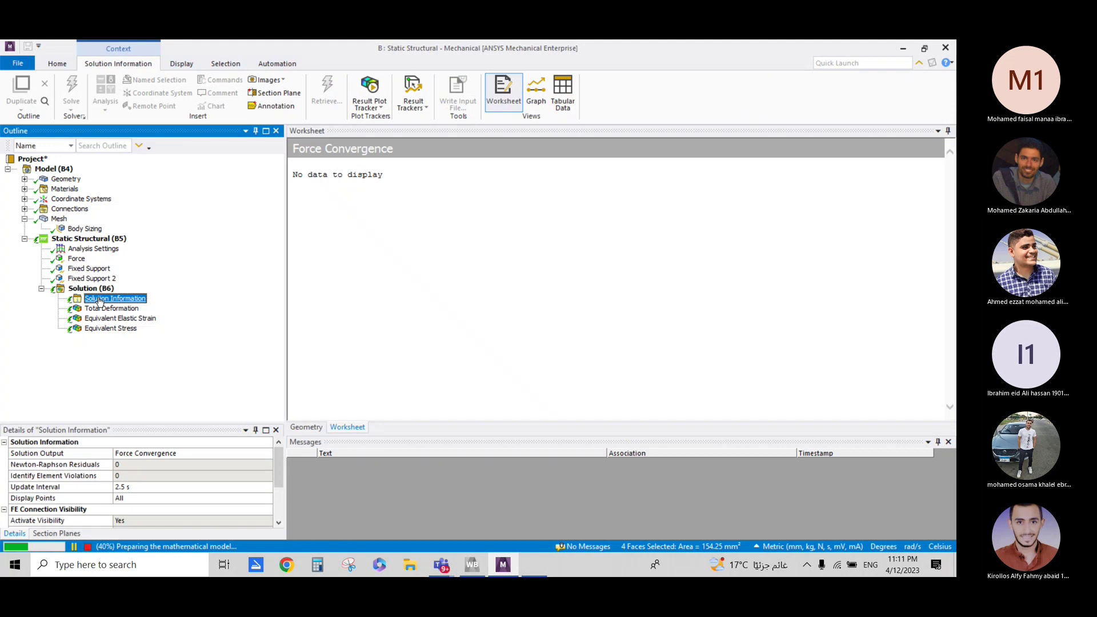
click(240, 454)
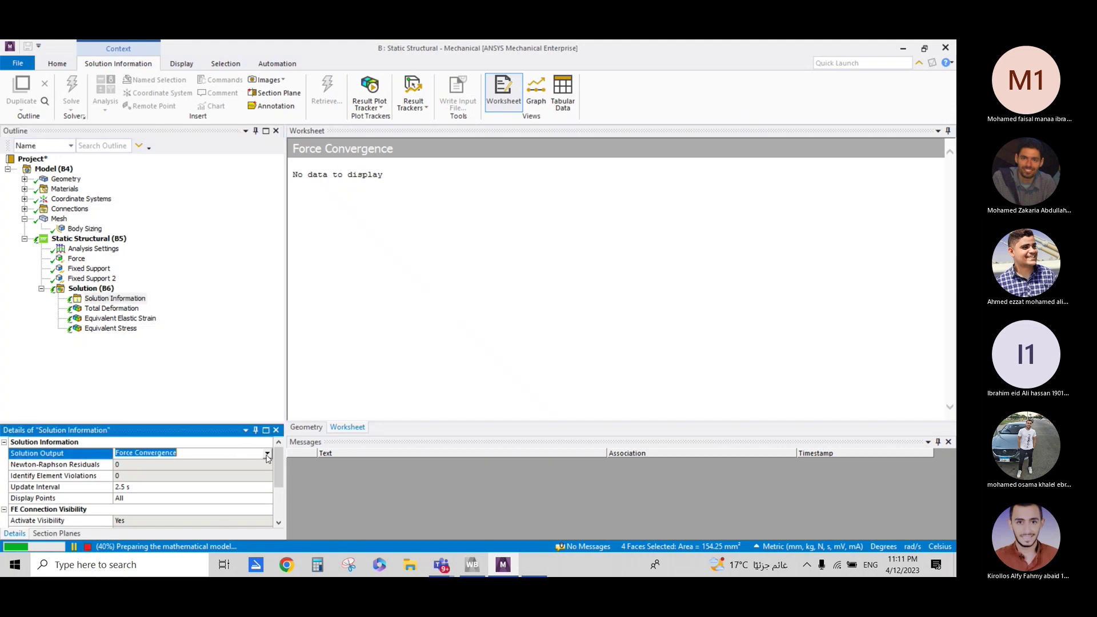
click(267, 456)
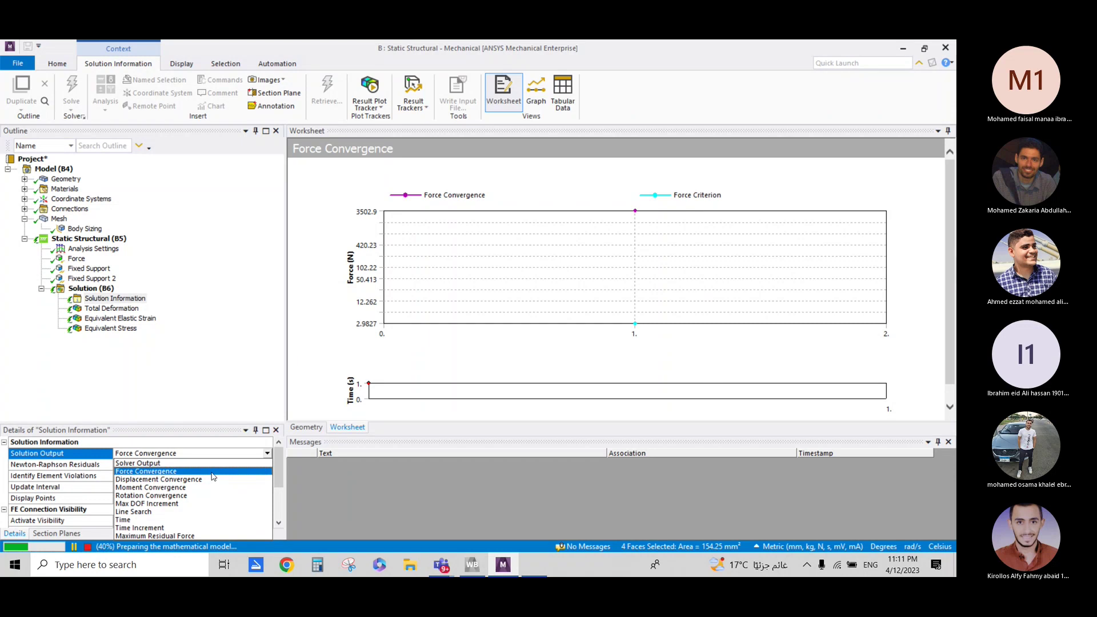
click(212, 476)
click(217, 363)
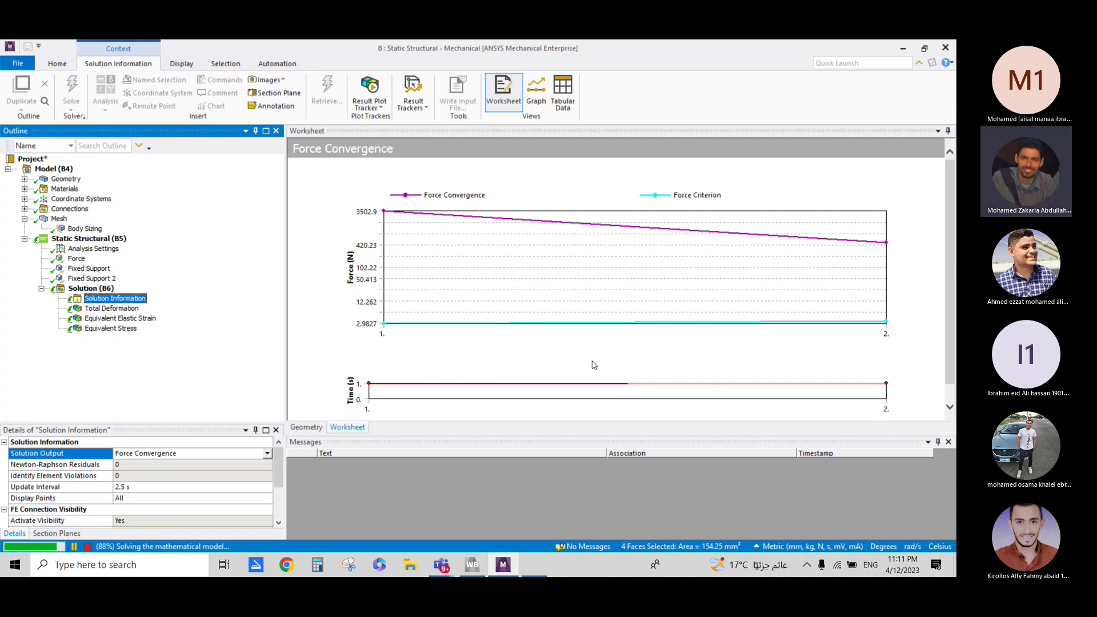
click(449, 569)
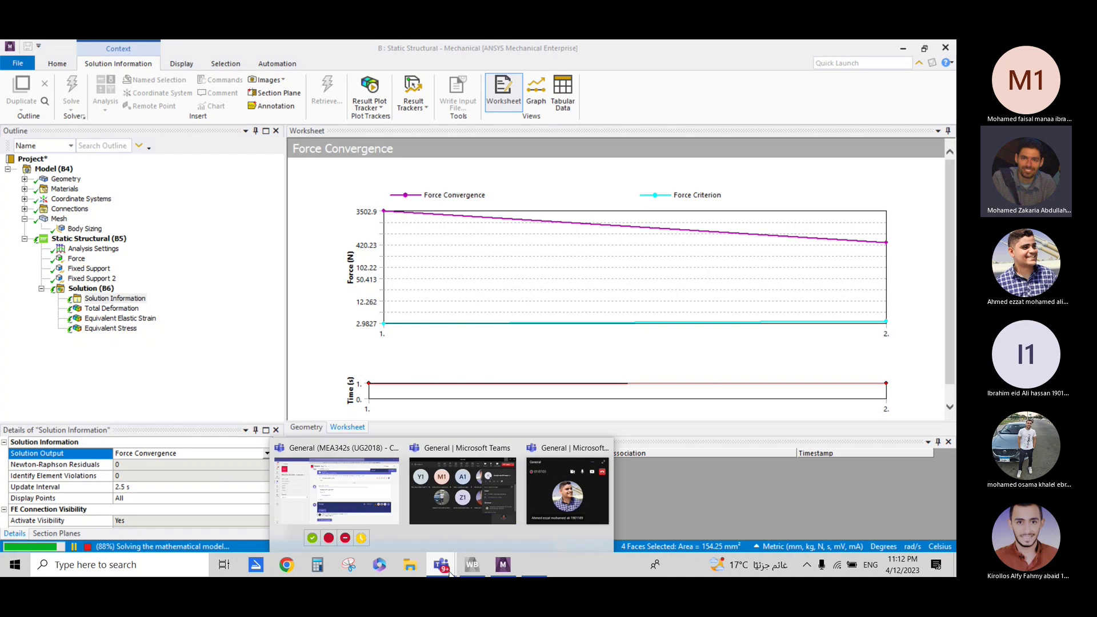
click(448, 488)
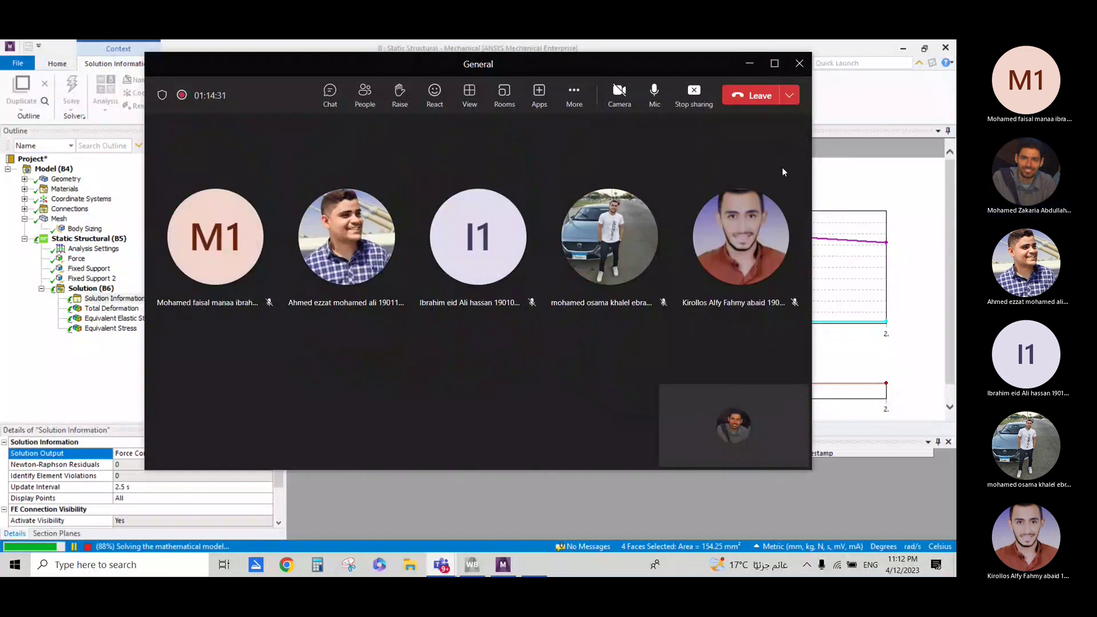
click(749, 64)
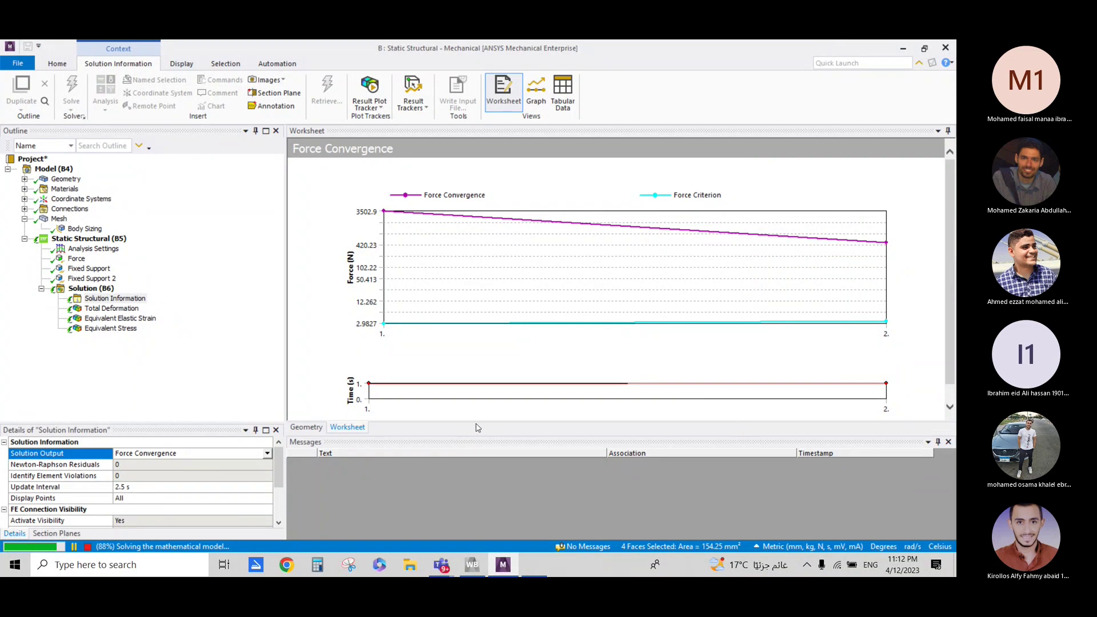
- Enlarge the Force Convergence chart by shrinking the Messages panel below it
drag(480, 435, 497, 471)
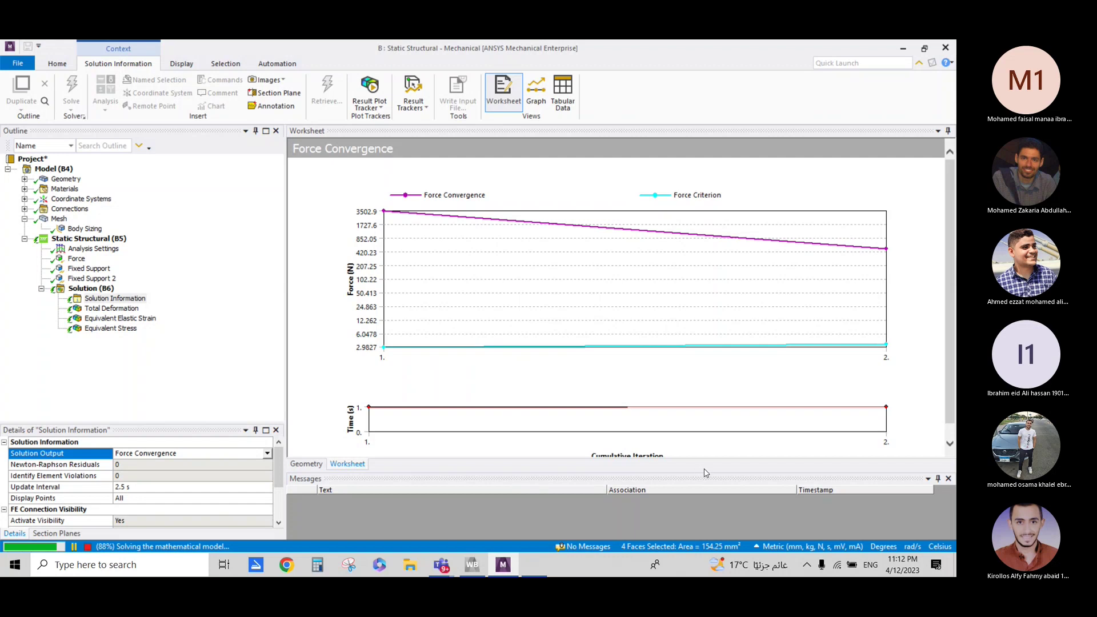
drag(706, 473, 703, 499)
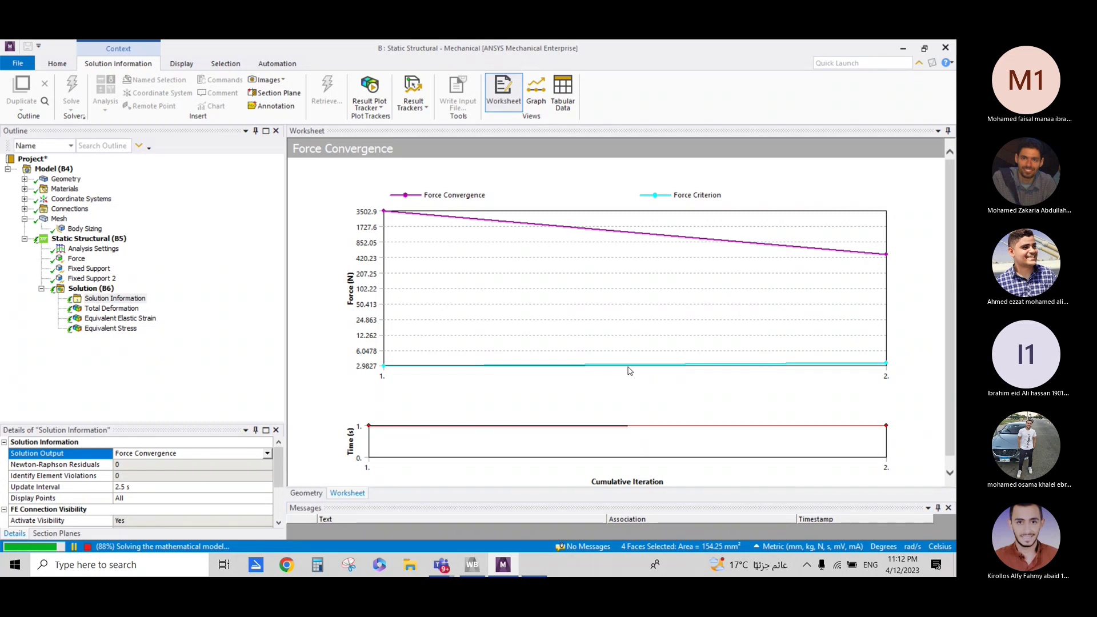
drag(951, 395, 951, 441)
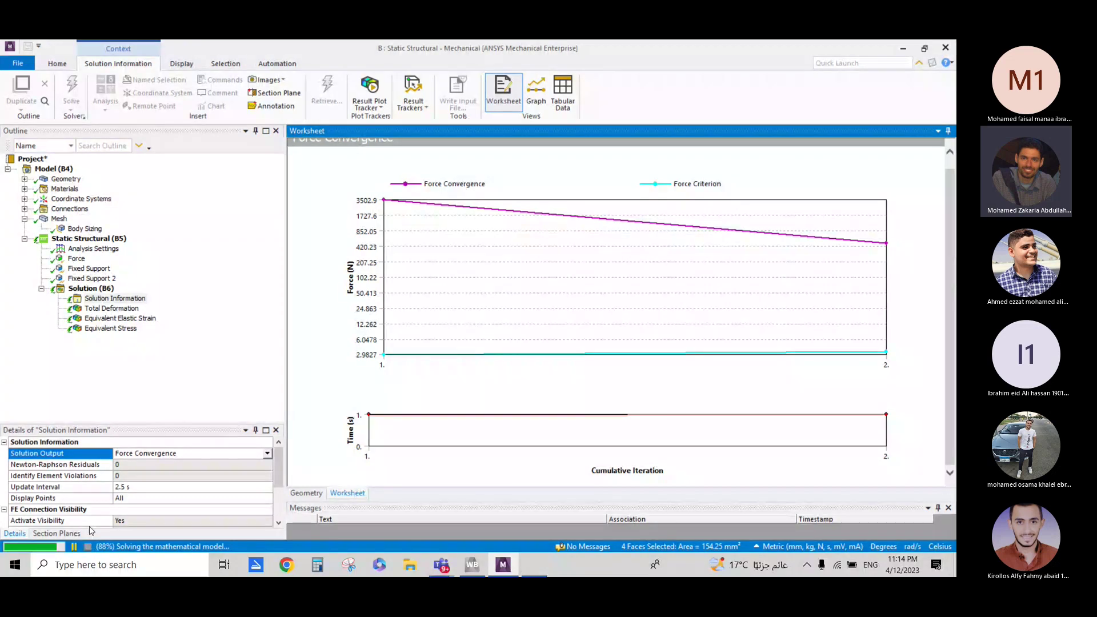
click(83, 229)
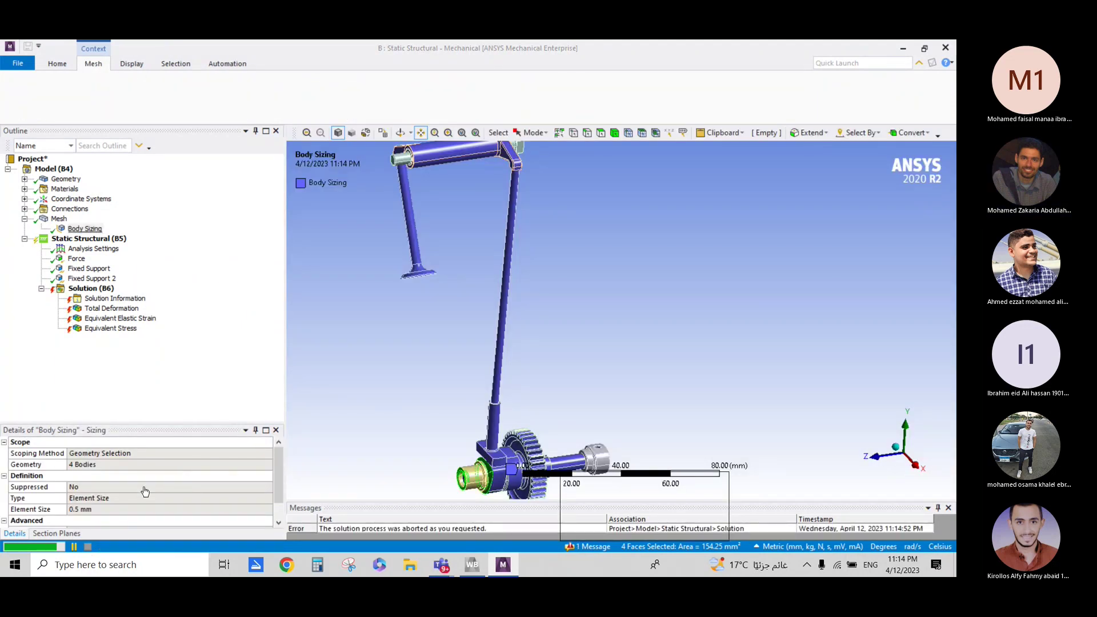
- Change the Body Sizing element size to 2 mm and re-solve the model
click(99, 509)
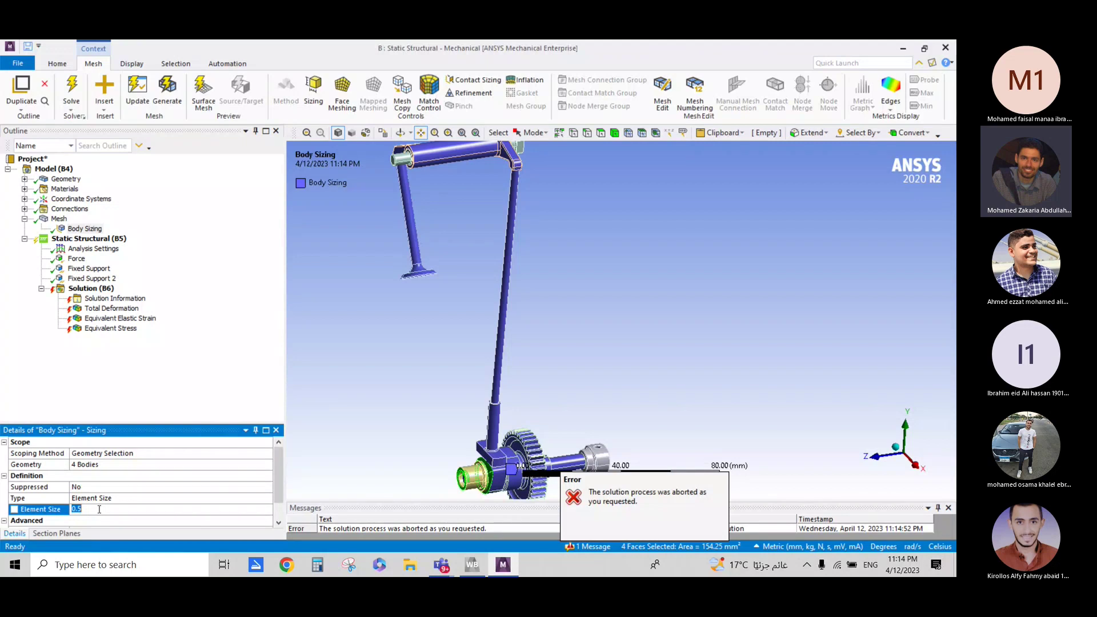
text(2)
key(Return)
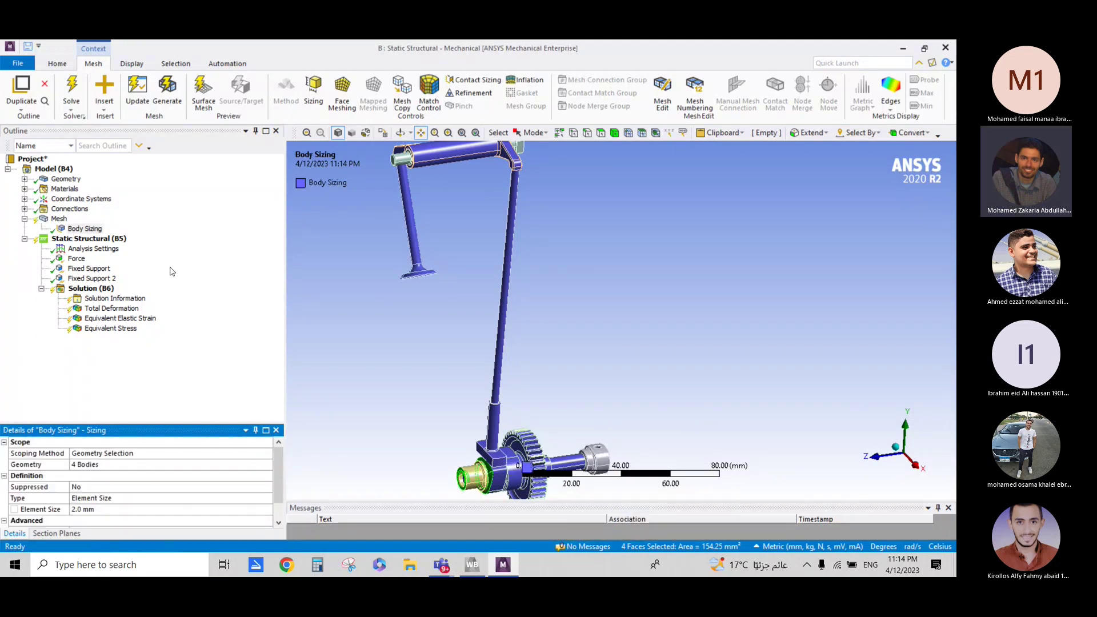
click(173, 272)
click(77, 90)
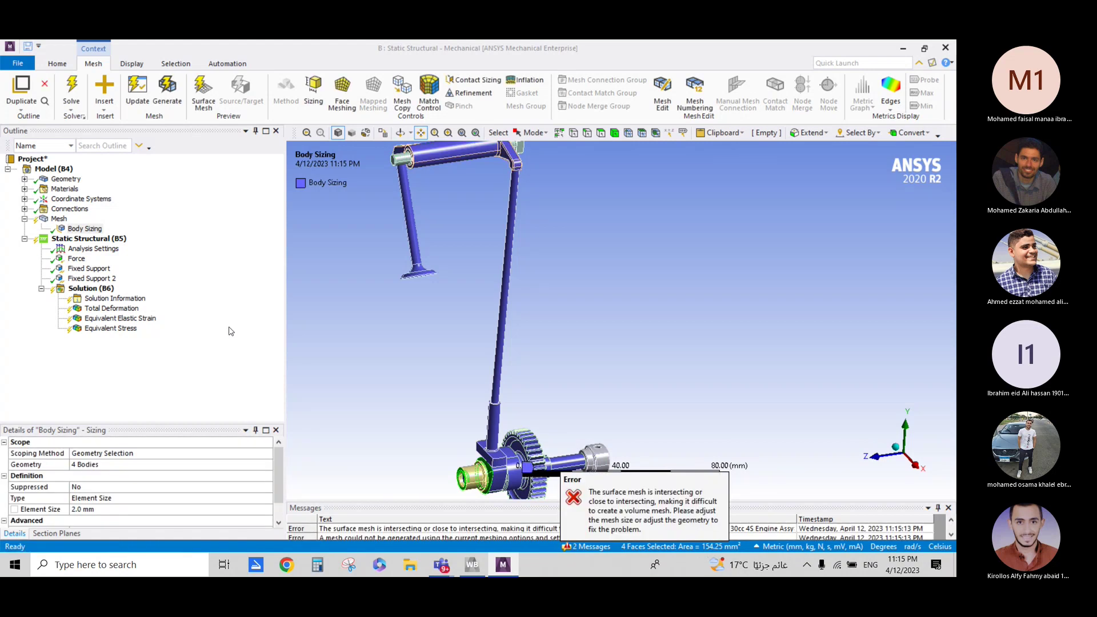
- Re-solve, read the intersecting-surface-mesh error, and enlarge Messages to show both meshing errors
click(68, 106)
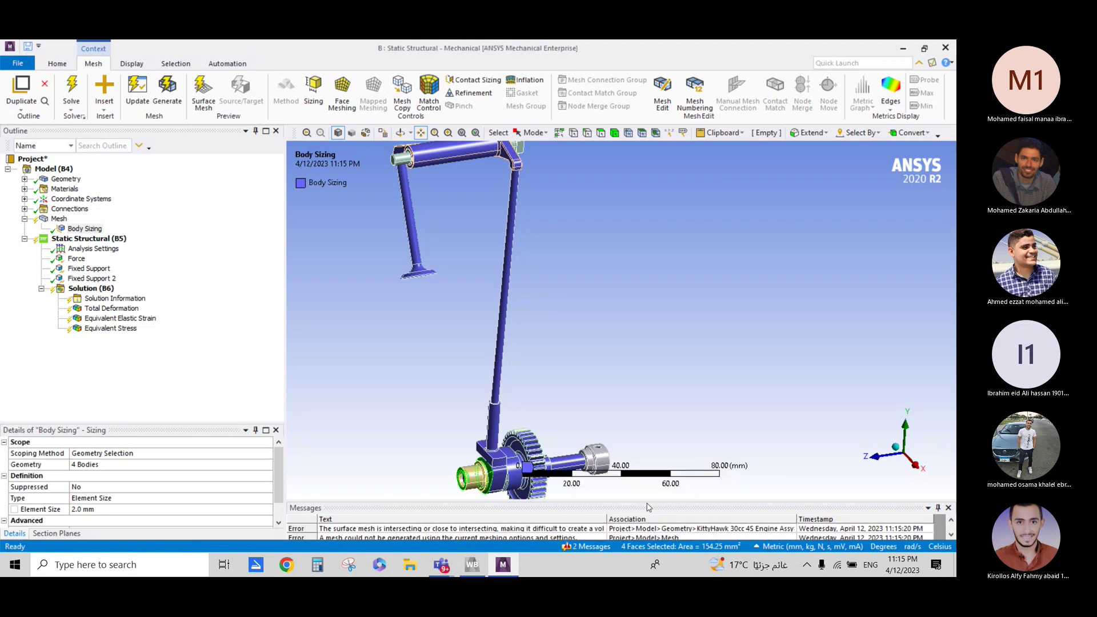
double_click(384, 530)
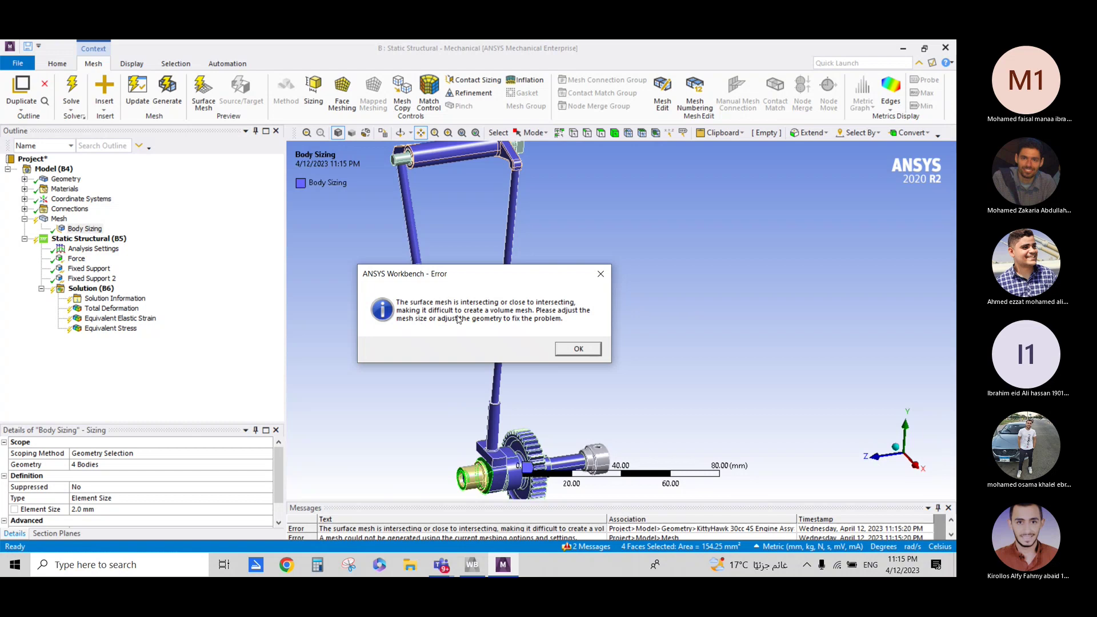
click(574, 349)
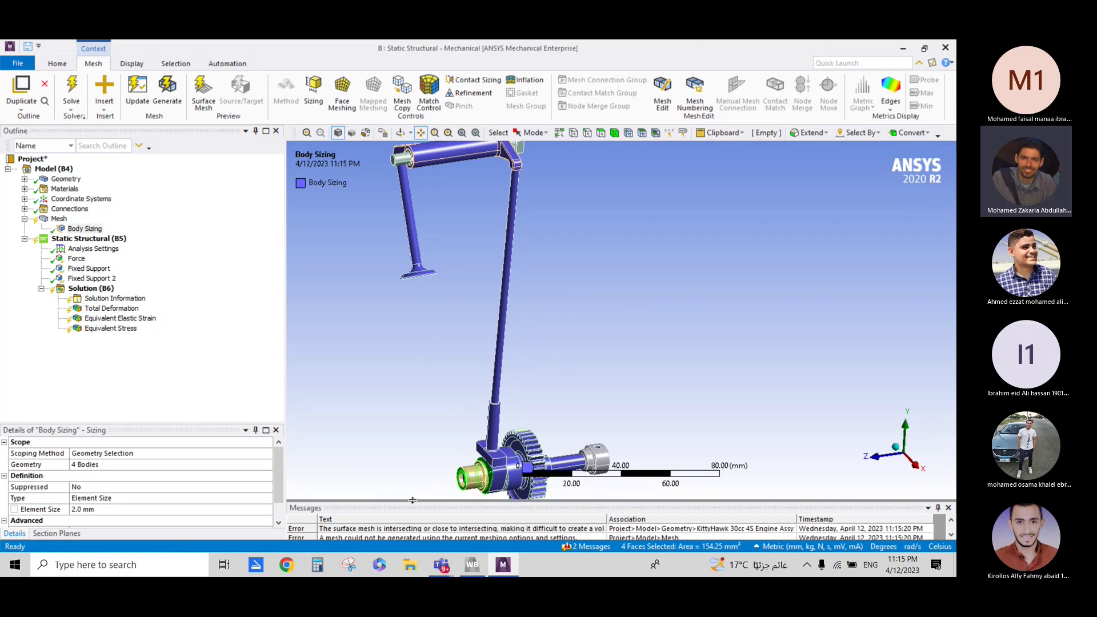
drag(412, 500, 411, 404)
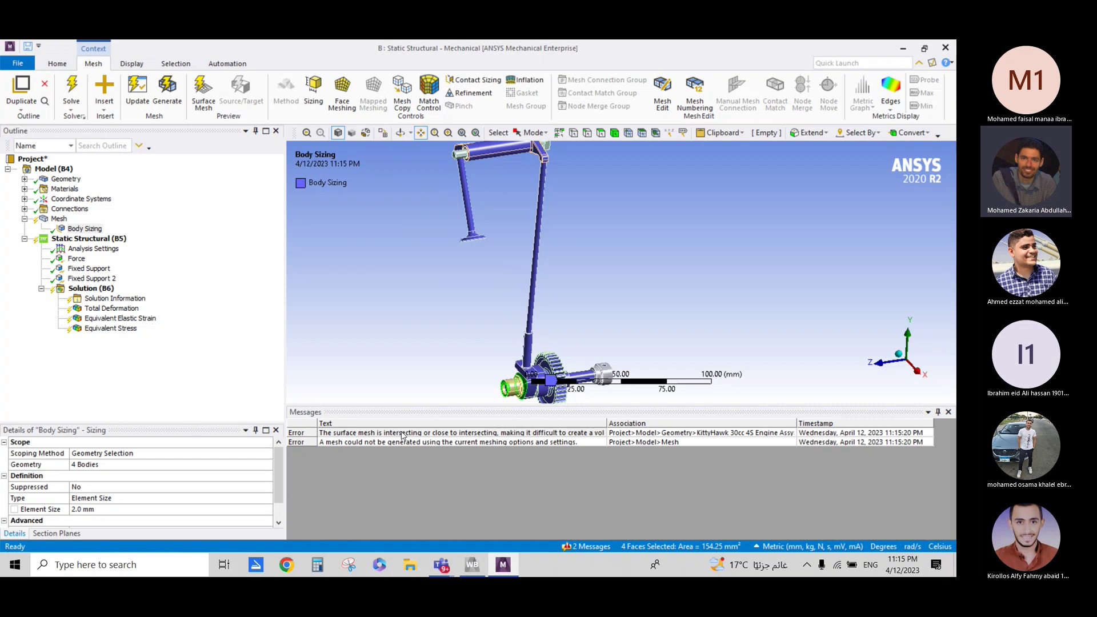
click(219, 377)
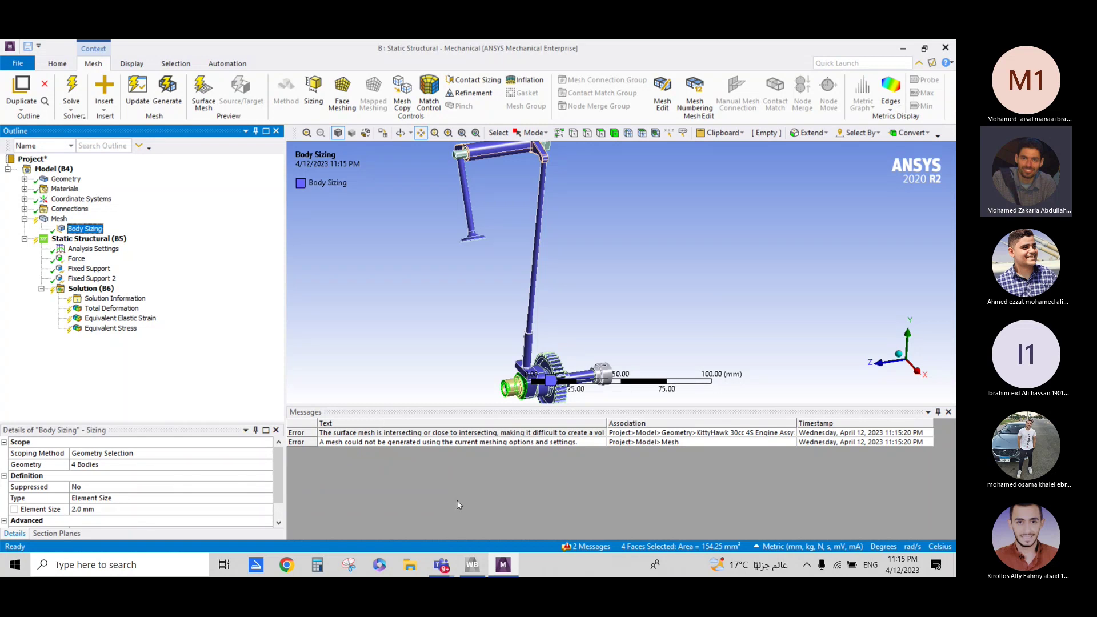
- Switch to the Teams General meeting window and close it to end the call
click(441, 564)
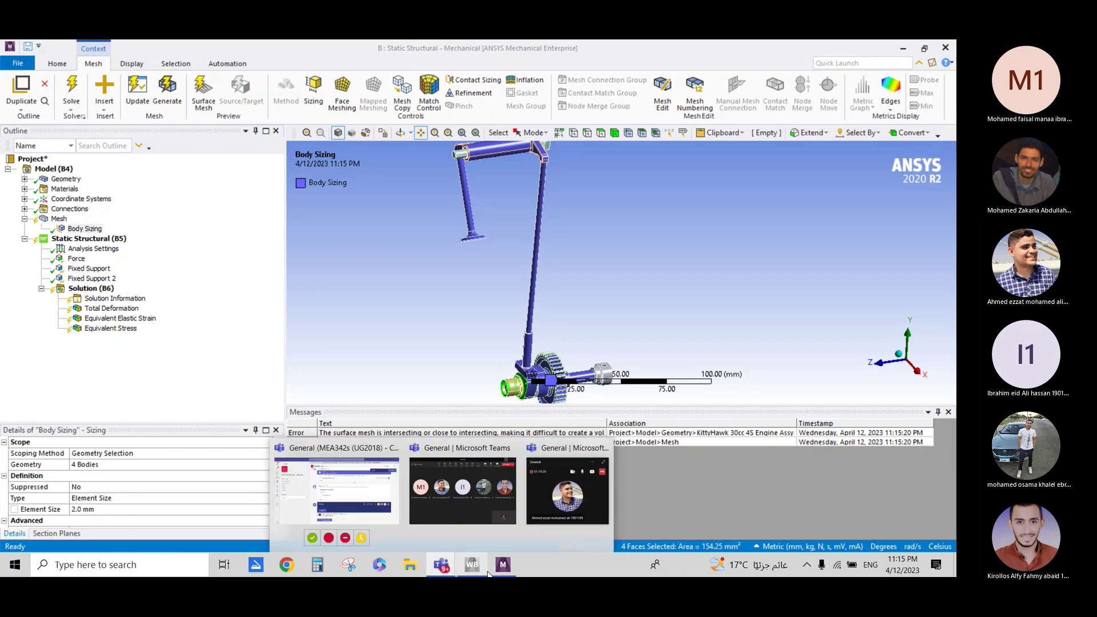
click(466, 490)
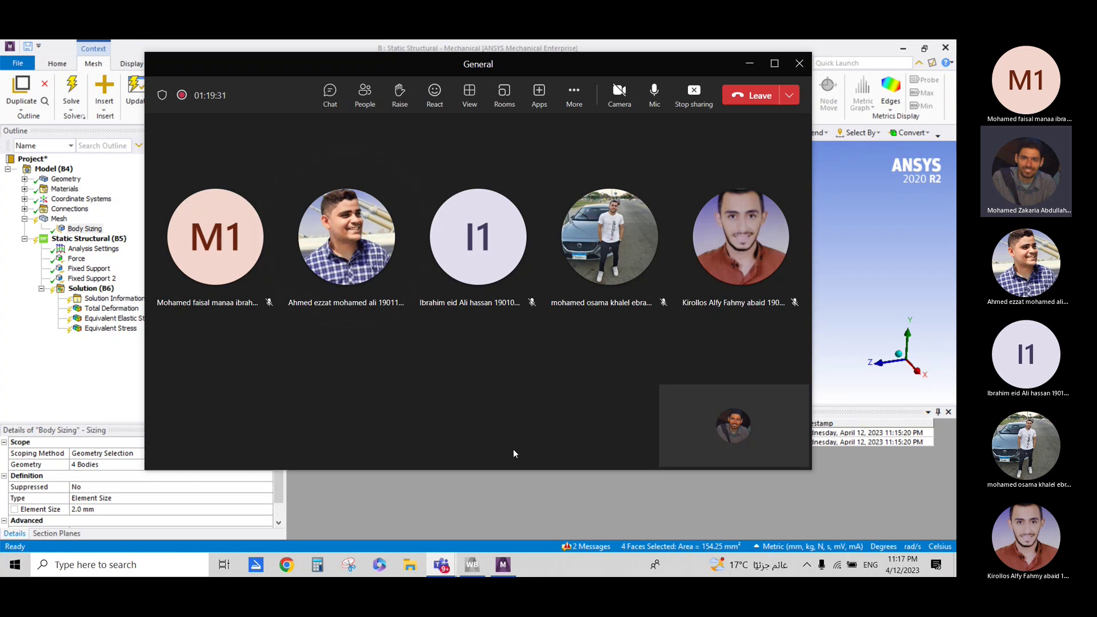
click(756, 99)
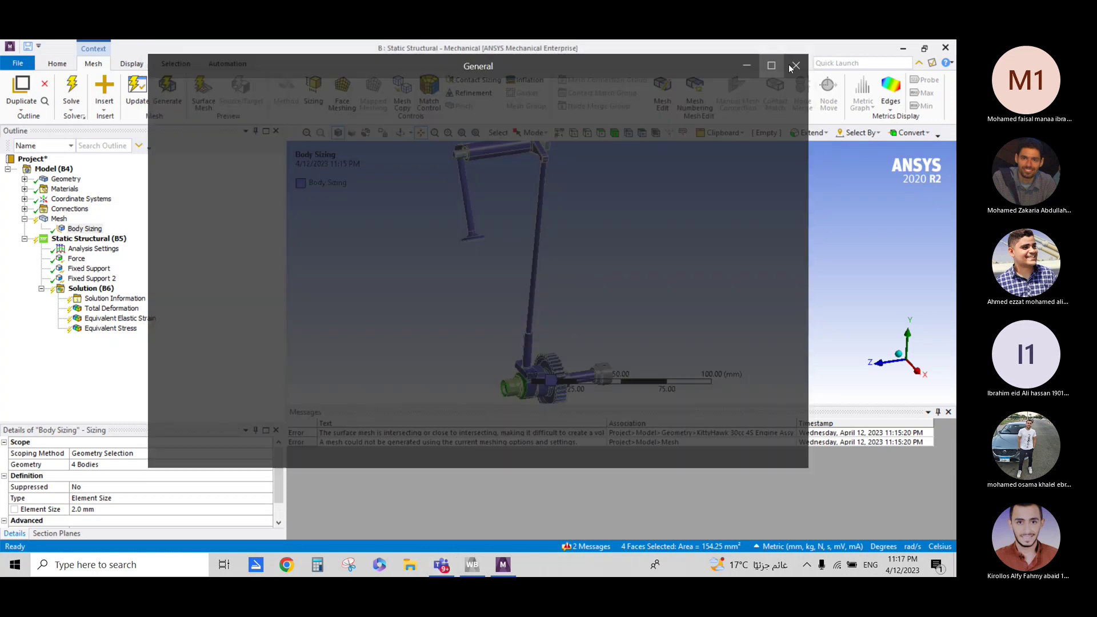